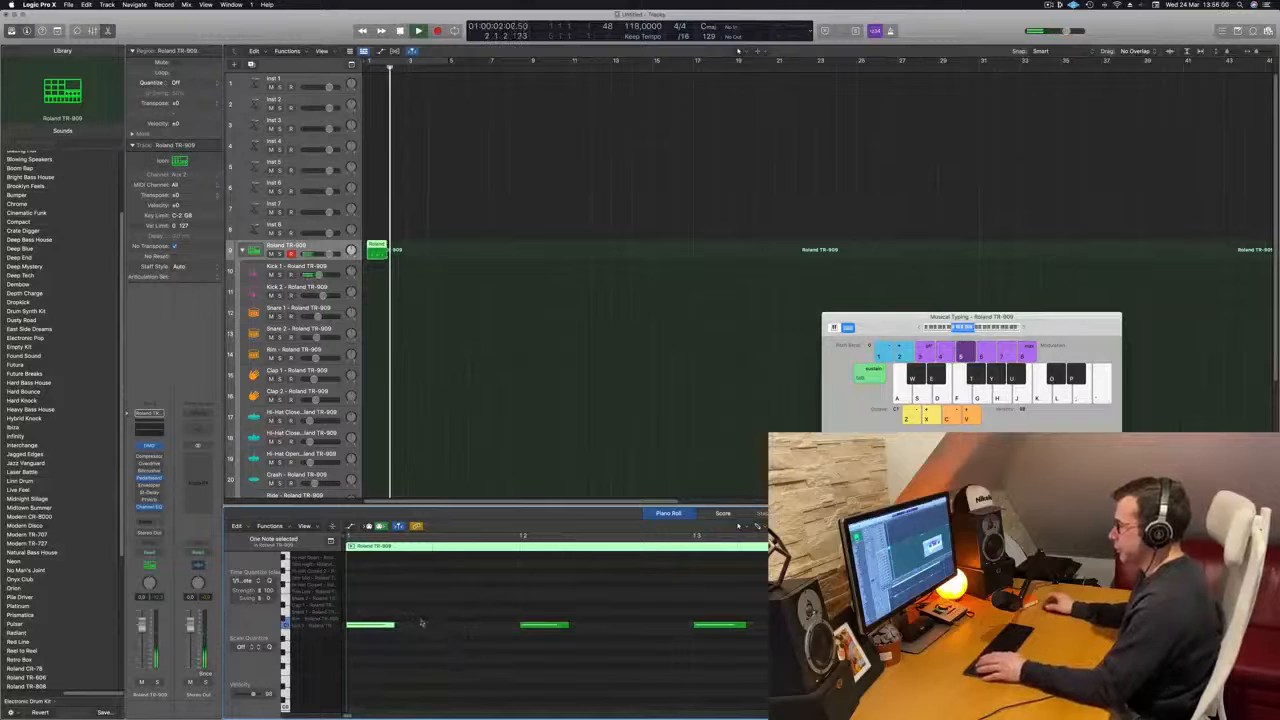
Stop playback and move the one-bar drum region from the Roland TR-909 stack onto the Kick 1 track
key("space")
left_click(422, 254)
left_click(376, 249)
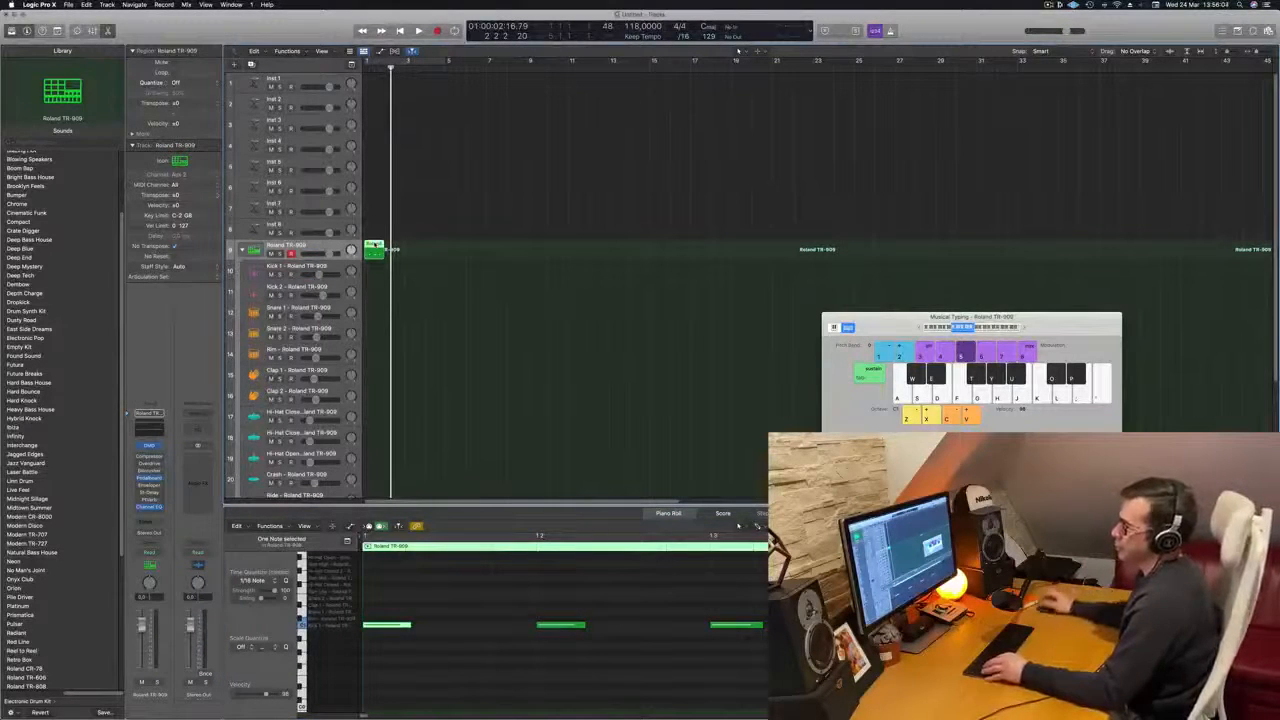
left_click_drag(374, 265, 374, 271)
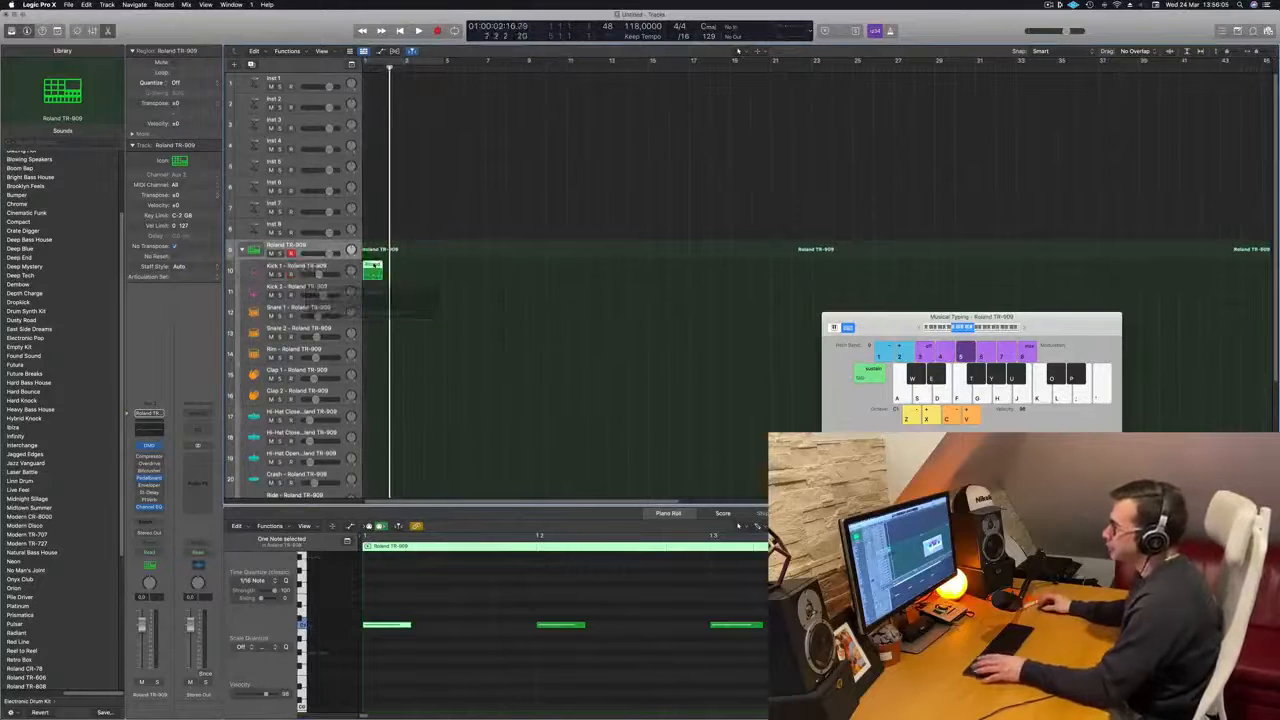
Play the moved region briefly, and enable a cycle range covering bars 1 to 4
key("space")
key("space")
left_click(420, 62)
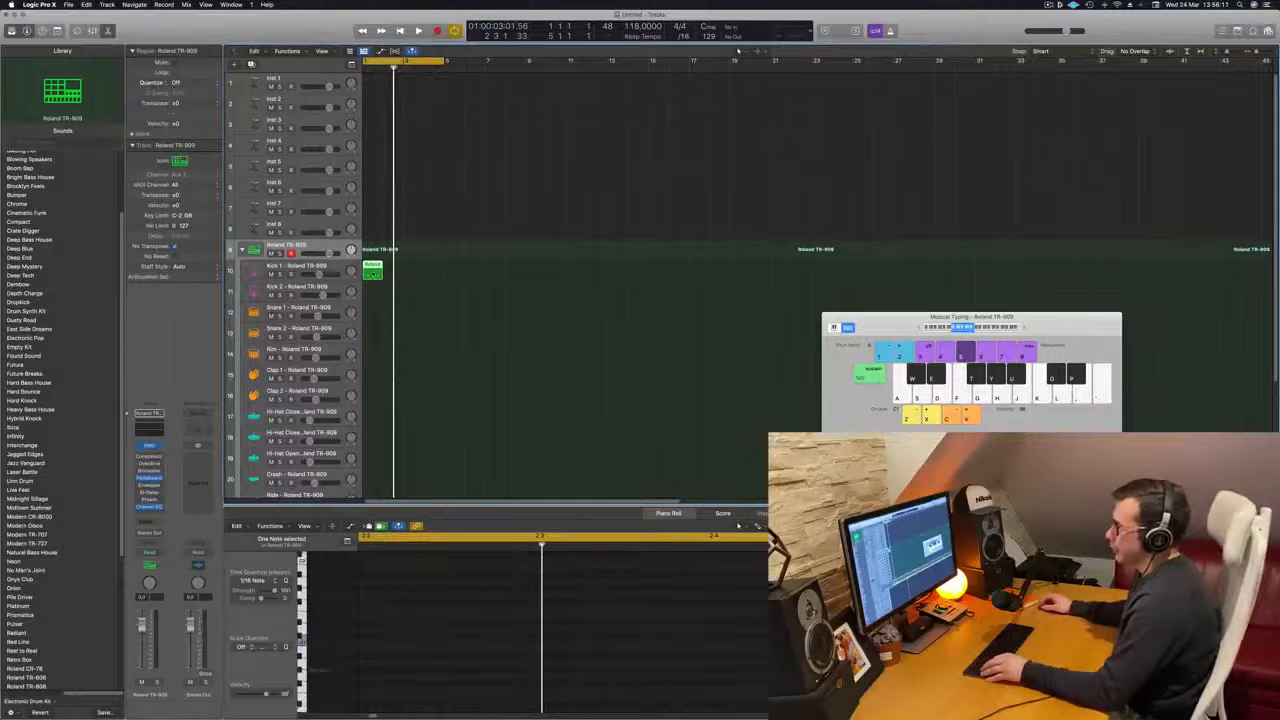
Transpose all four notes of the Kick 1 region so they trigger the kick sound, and play the cycle
left_click(372, 270)
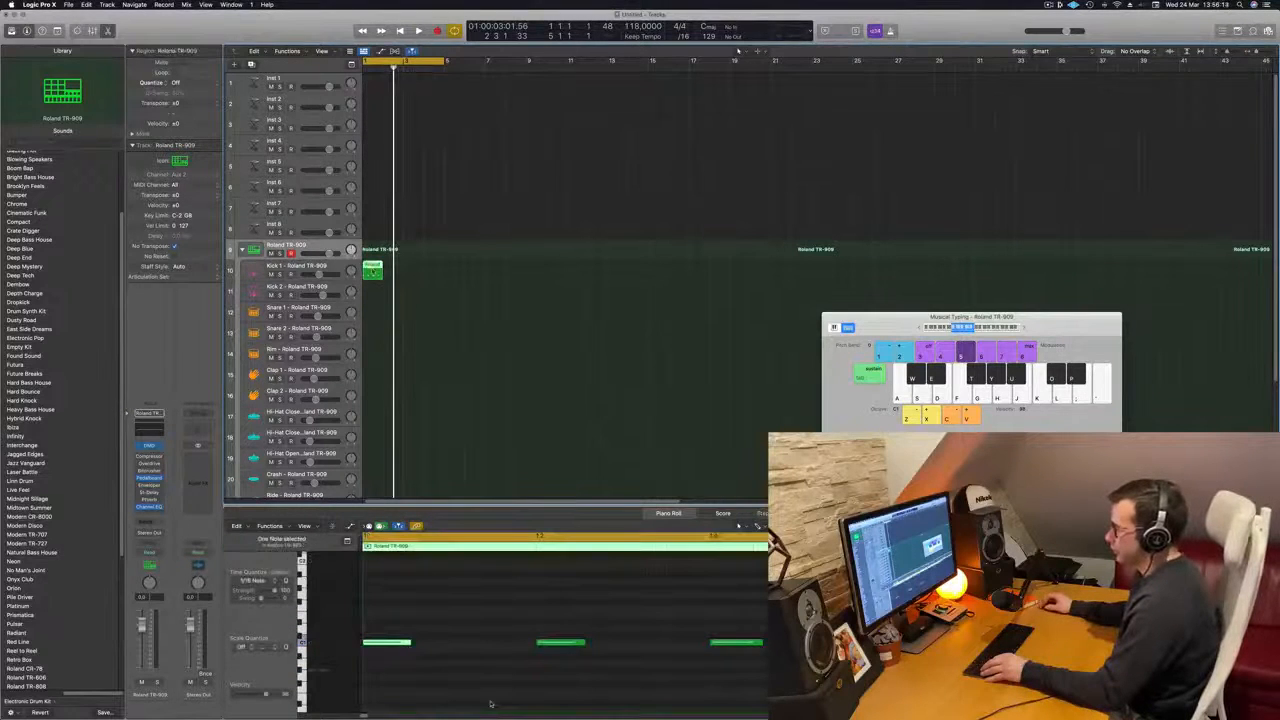
scroll(434, 641, "down", 3)
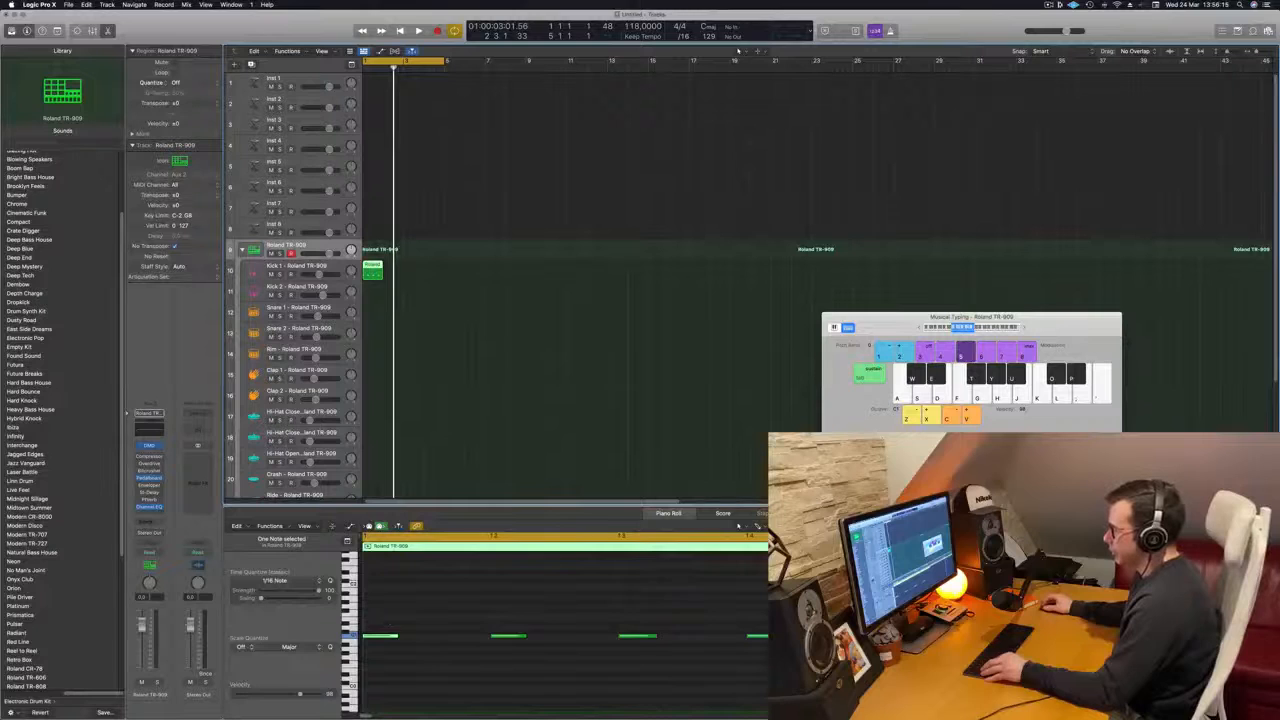
scroll(392, 627, "up", 2)
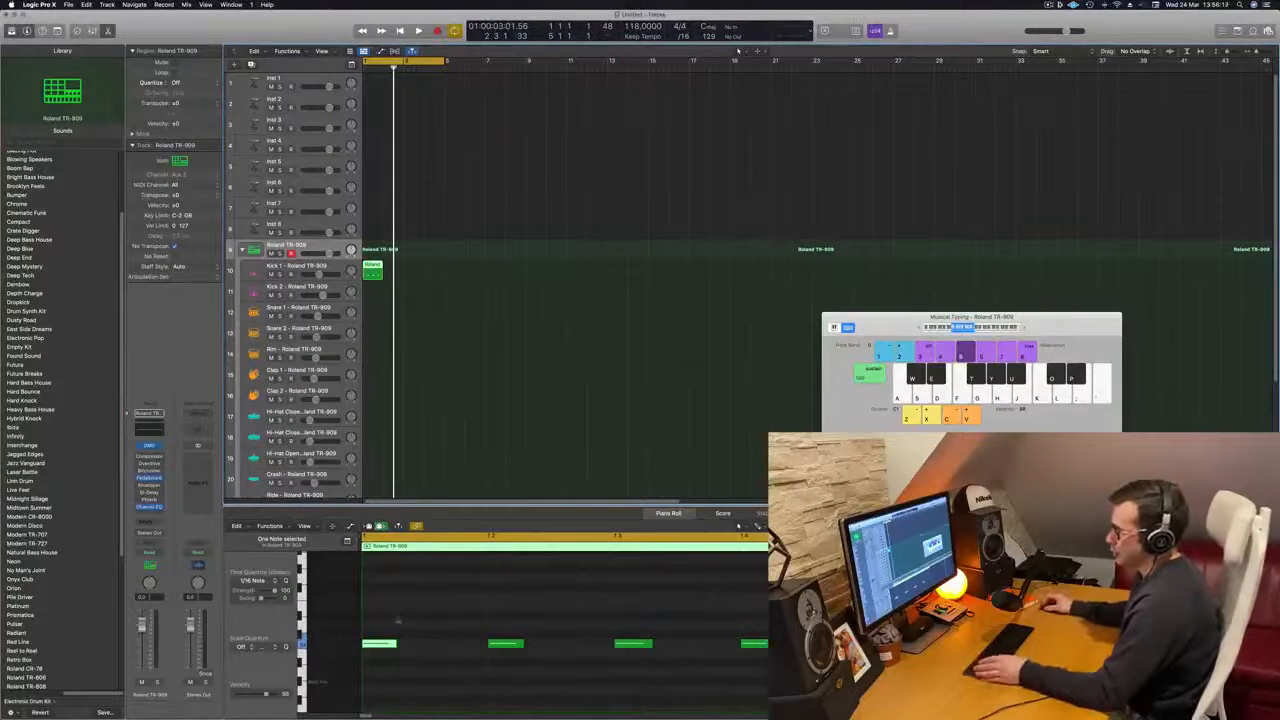
key("super+a")
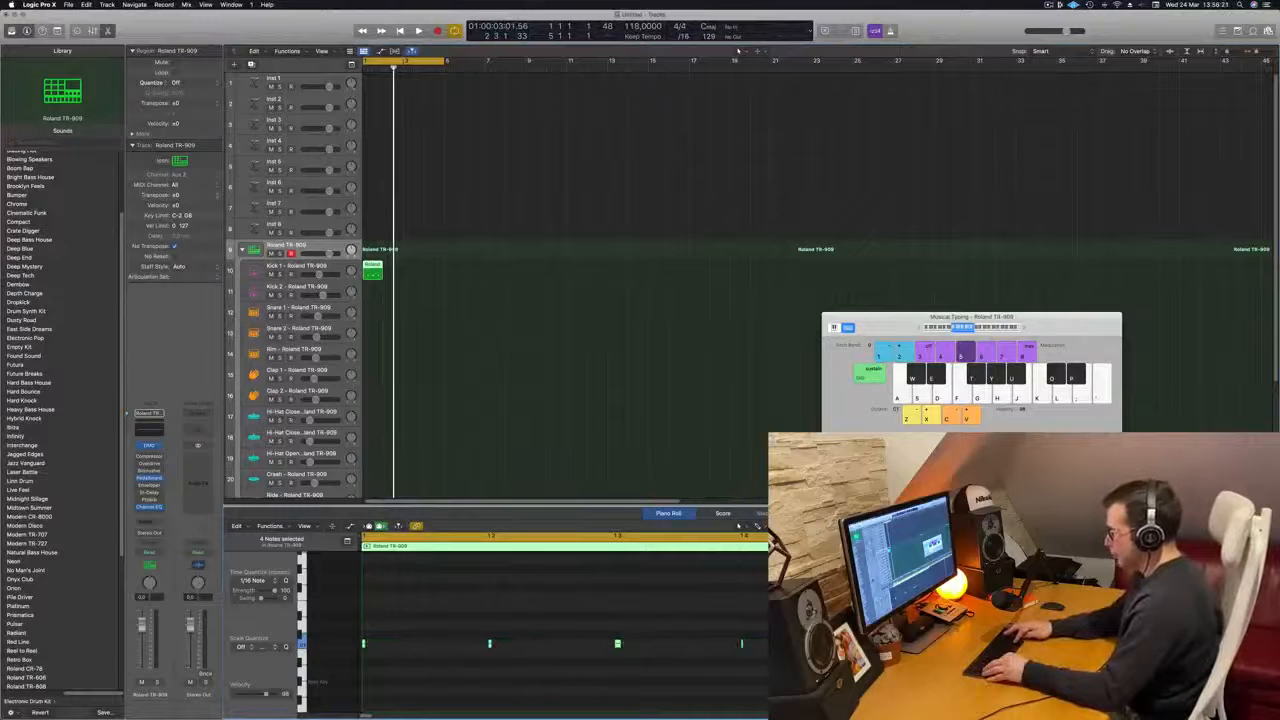
key("Delete")
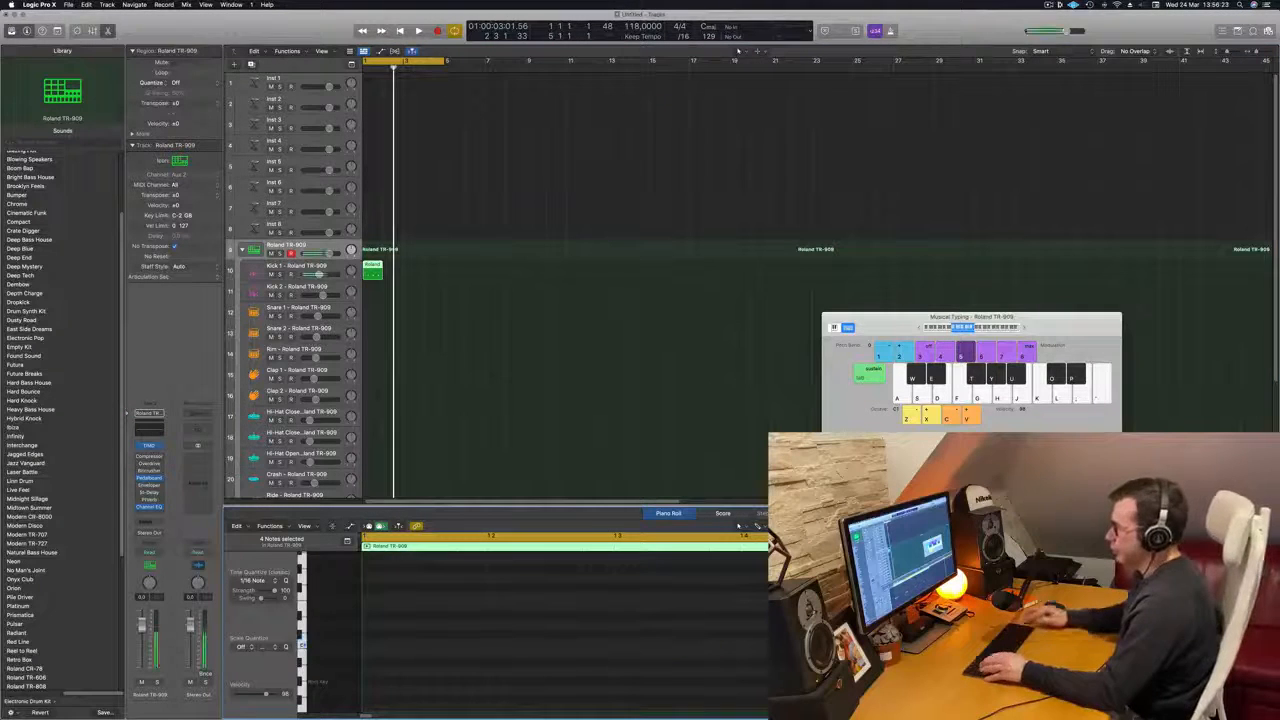
key("r")
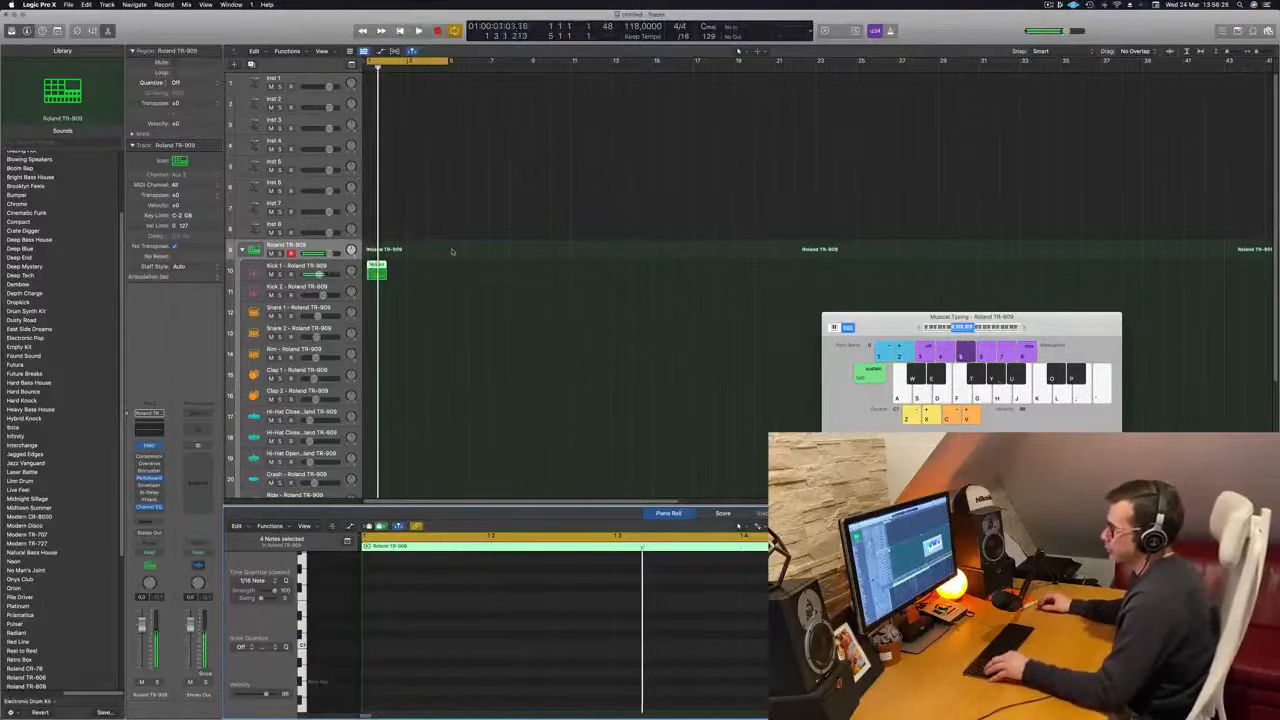
Duplicate the Kick 1 region until four copies fill the four-bar cycle, and play the loop
left_click_drag(374, 266, 416, 276)
left_click(373, 271, "shift")
left_click(391, 459)
key("space")
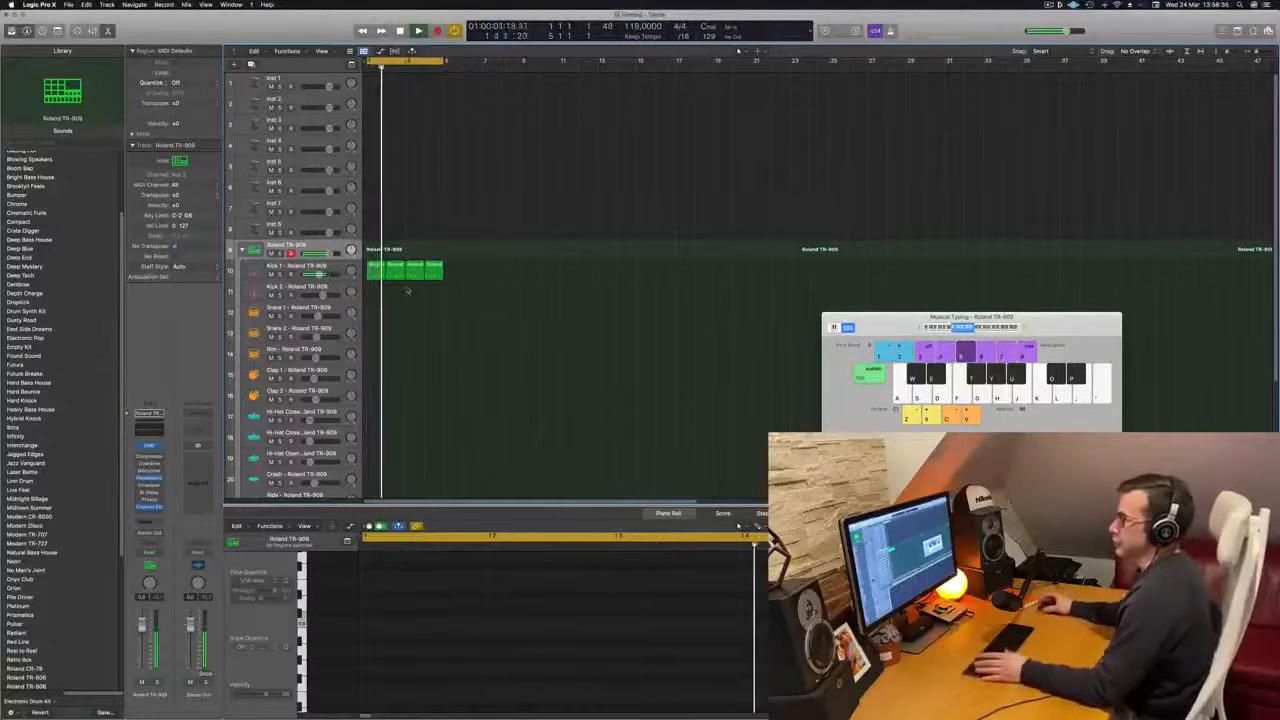
Copy the first kick region to the Snare 1 track and delete its notes on beats 1 and 3
left_click(375, 266)
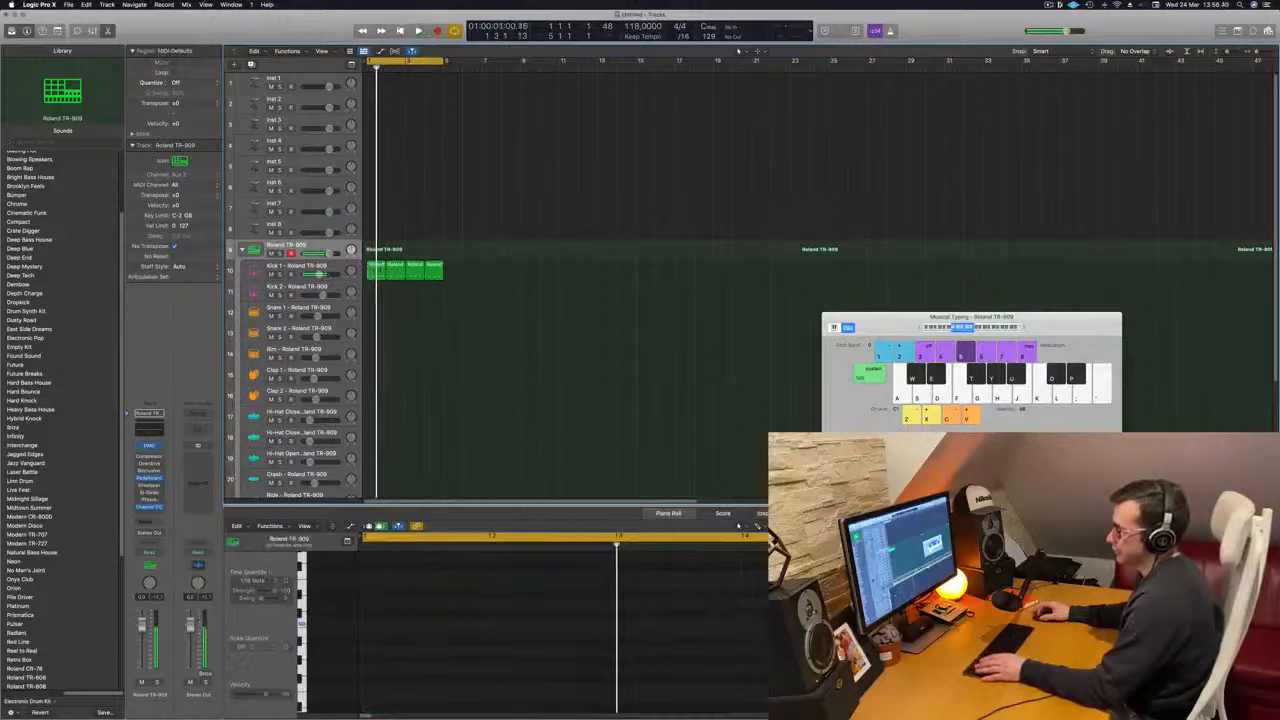
left_click_drag(378, 268, 378, 318)
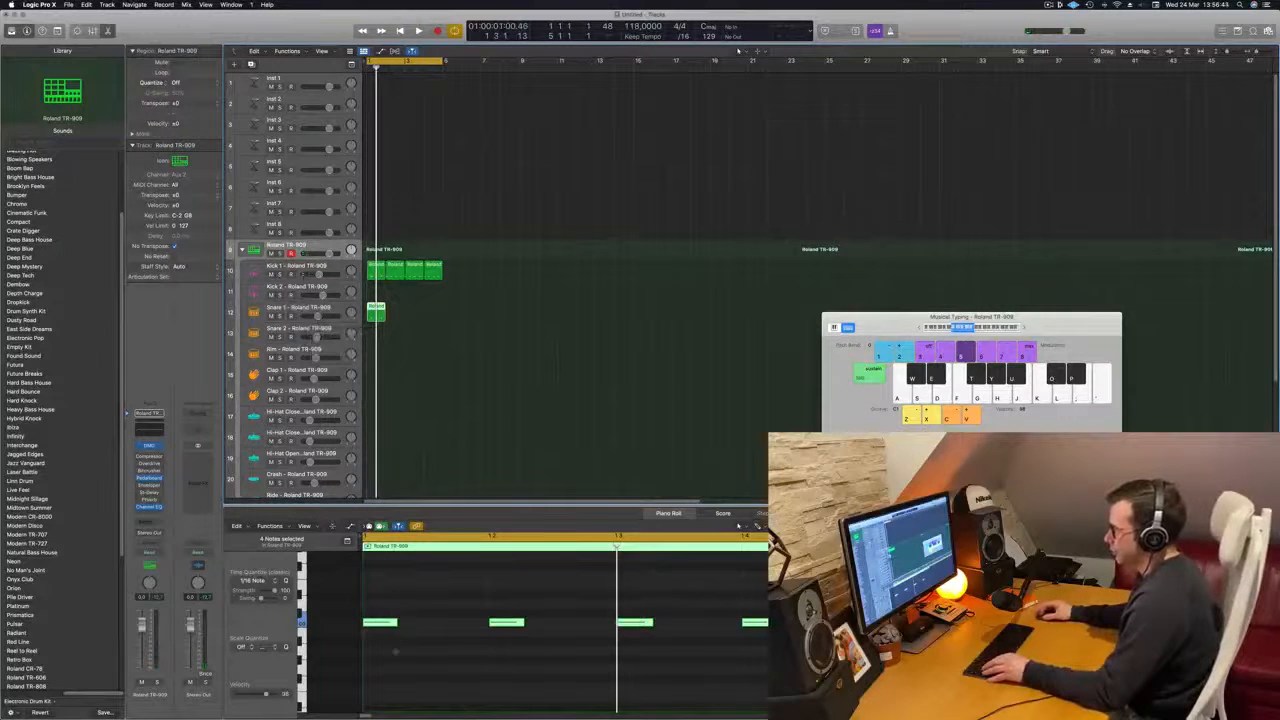
left_click(380, 622)
left_click_drag(603, 598, 687, 676)
key("Delete")
Play the snare pattern on beats 2 and 4, and duplicate its region across the four-bar cycle
left_click_drag(481, 588, 785, 674)
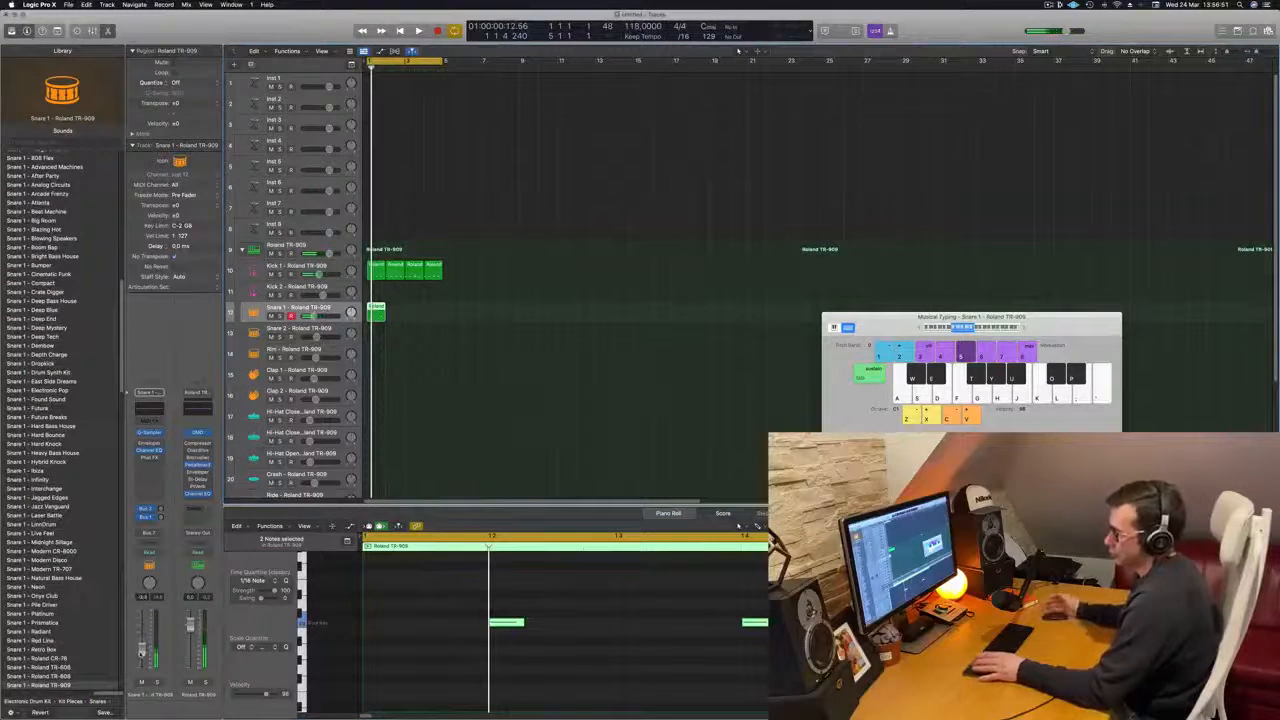
key("space")
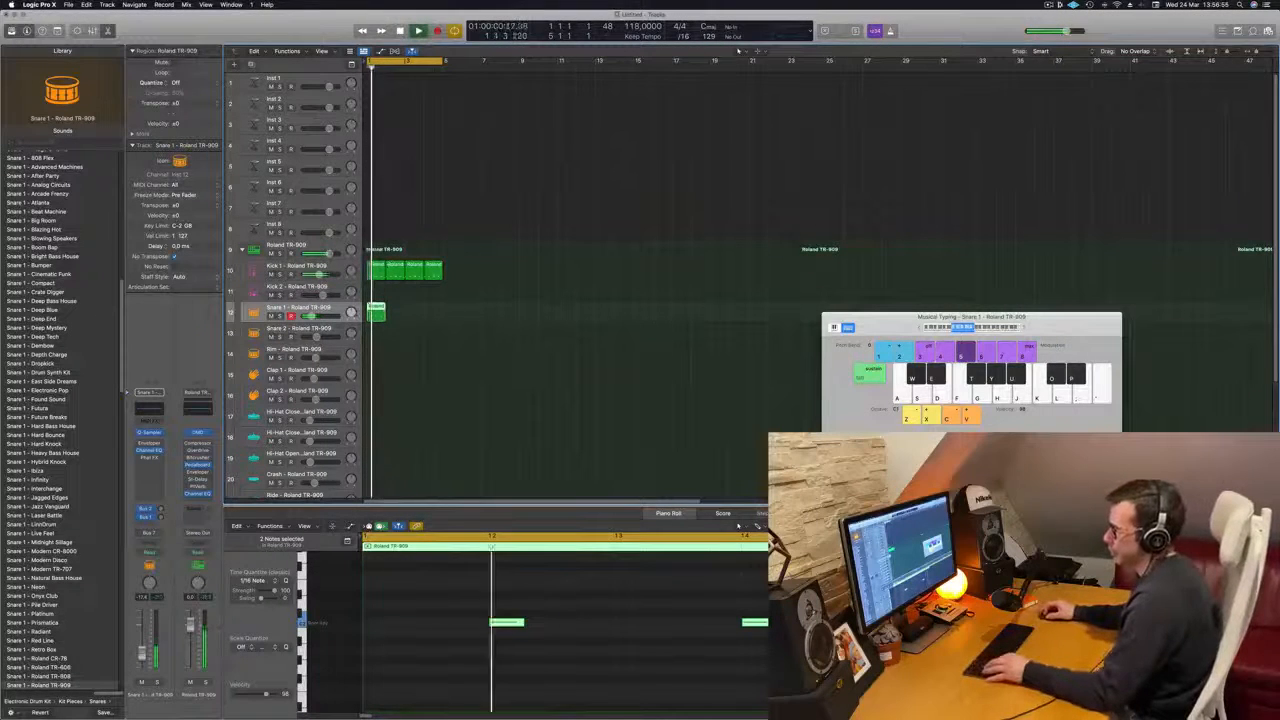
left_click_drag(375, 312, 415, 316)
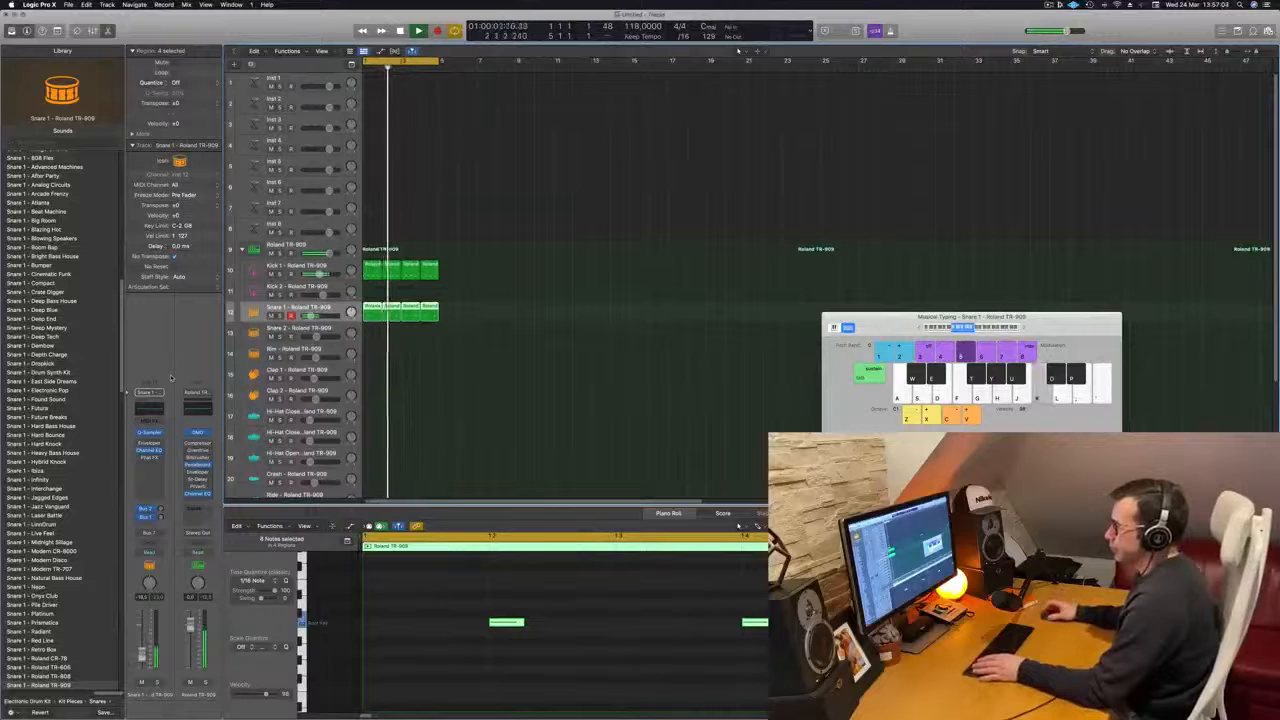
Shorten the Snare 1 sample's tail in Quick Sampler with an earlier fade-out start, and slightly raise the track's volume
left_click(147, 433)
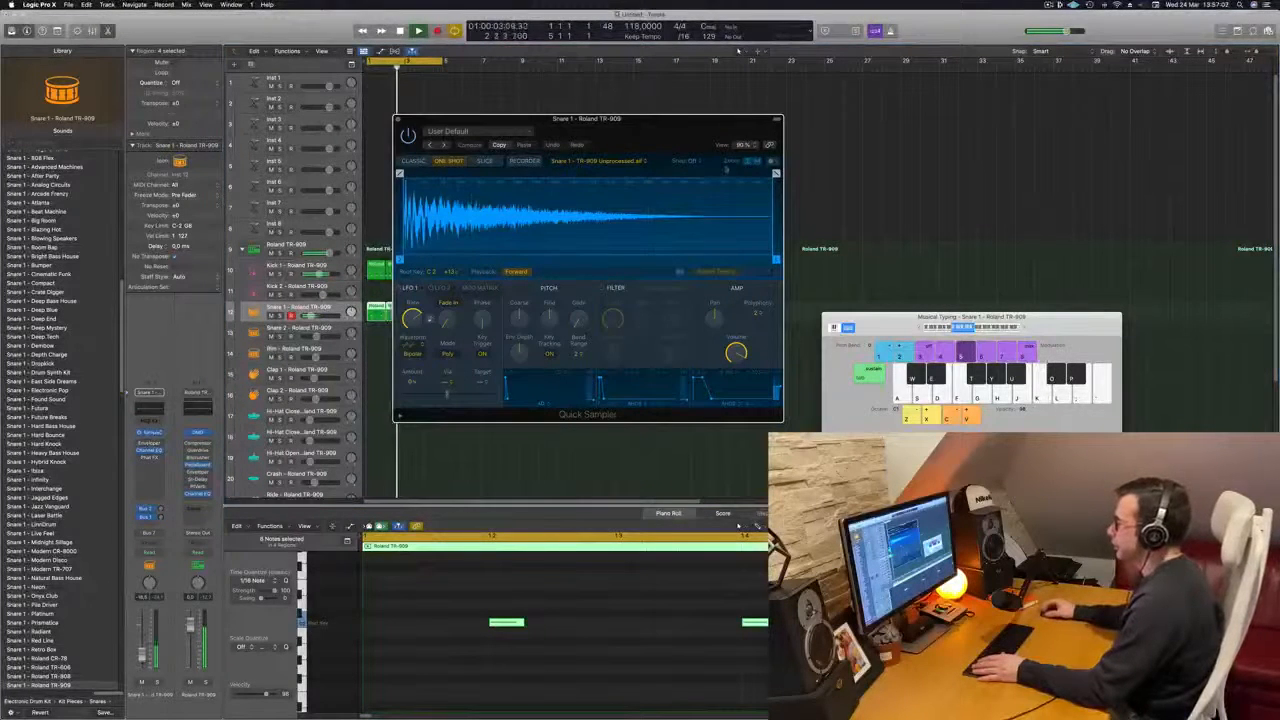
left_click_drag(776, 173, 511, 175)
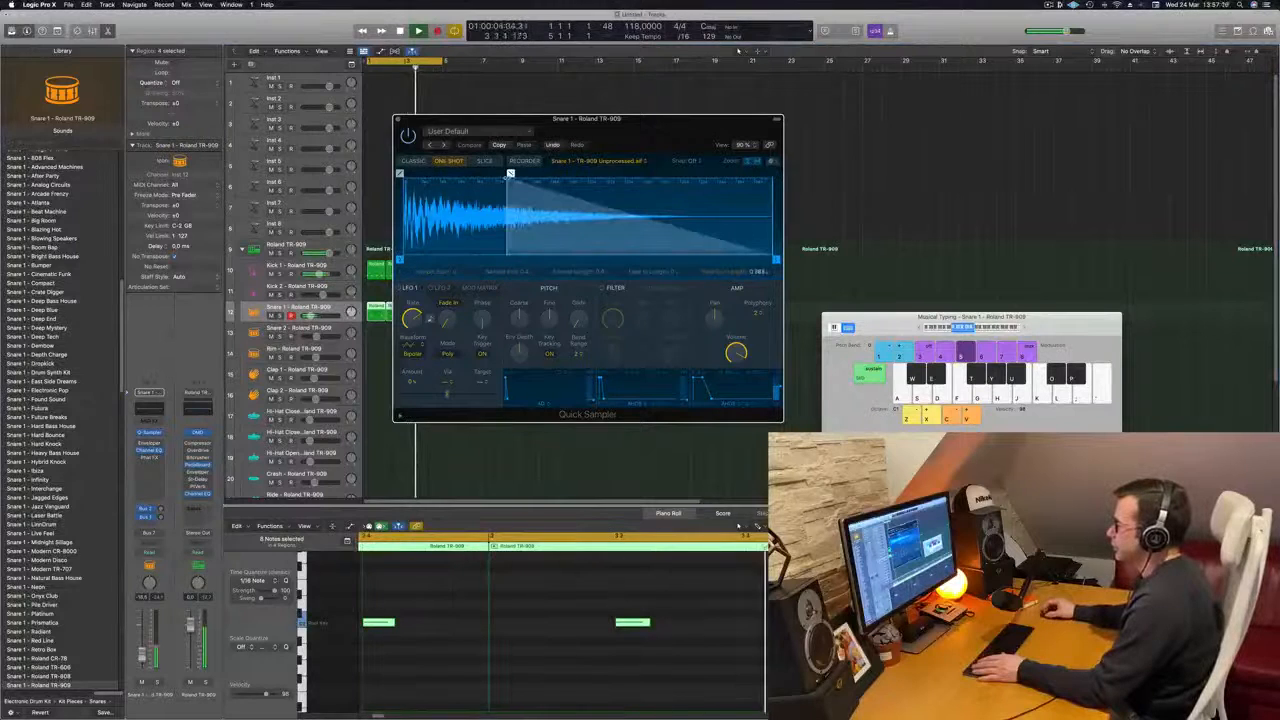
left_click_drag(640, 118, 813, 126)
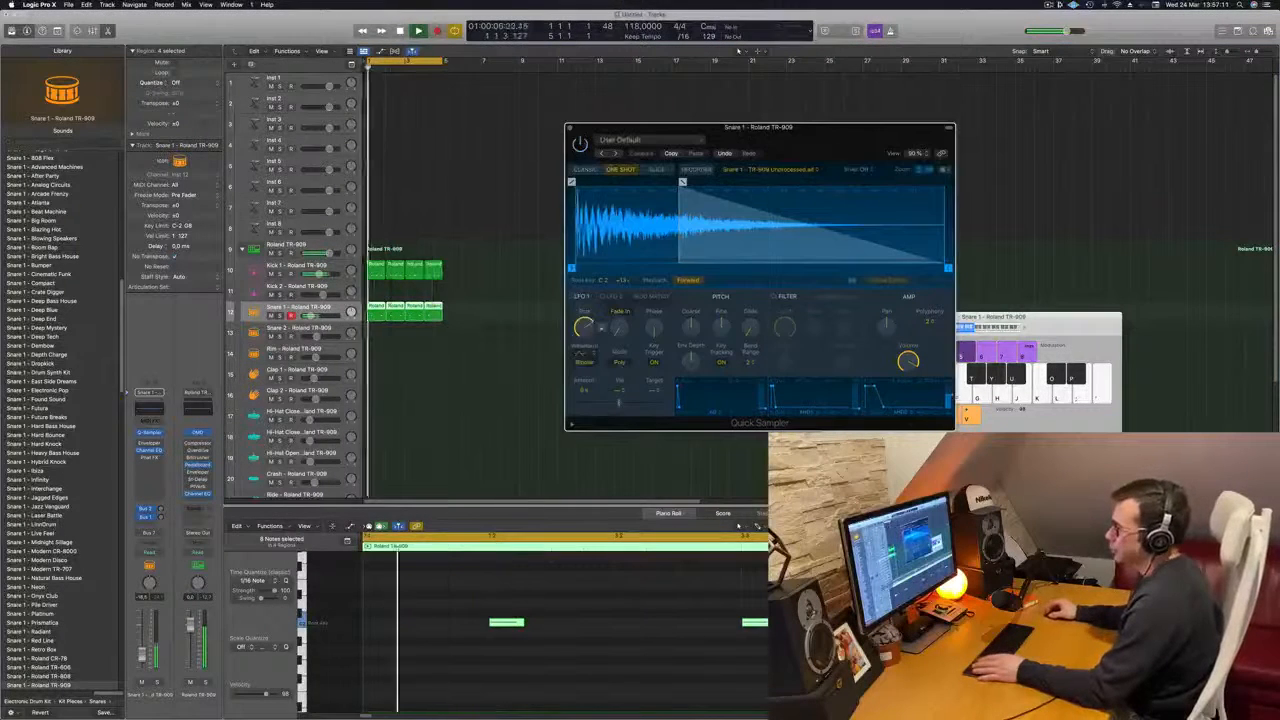
left_click_drag(142, 655, 142, 651)
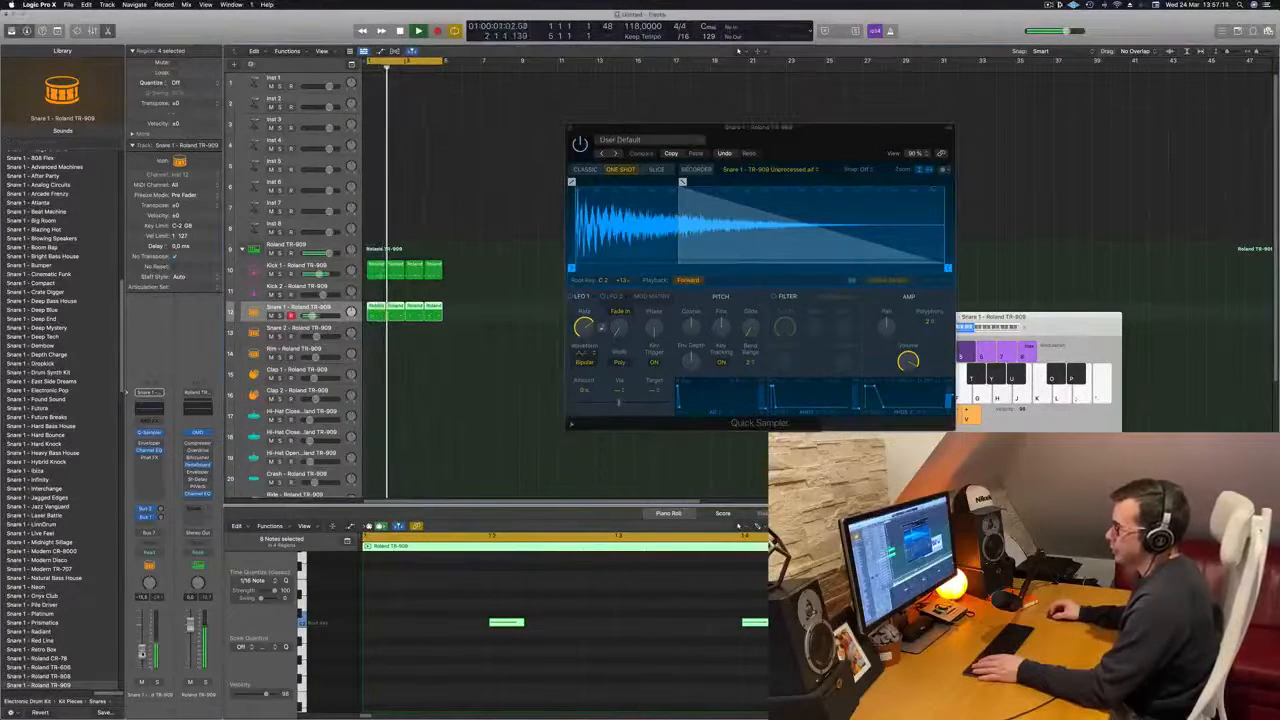
left_click_drag(682, 181, 651, 230)
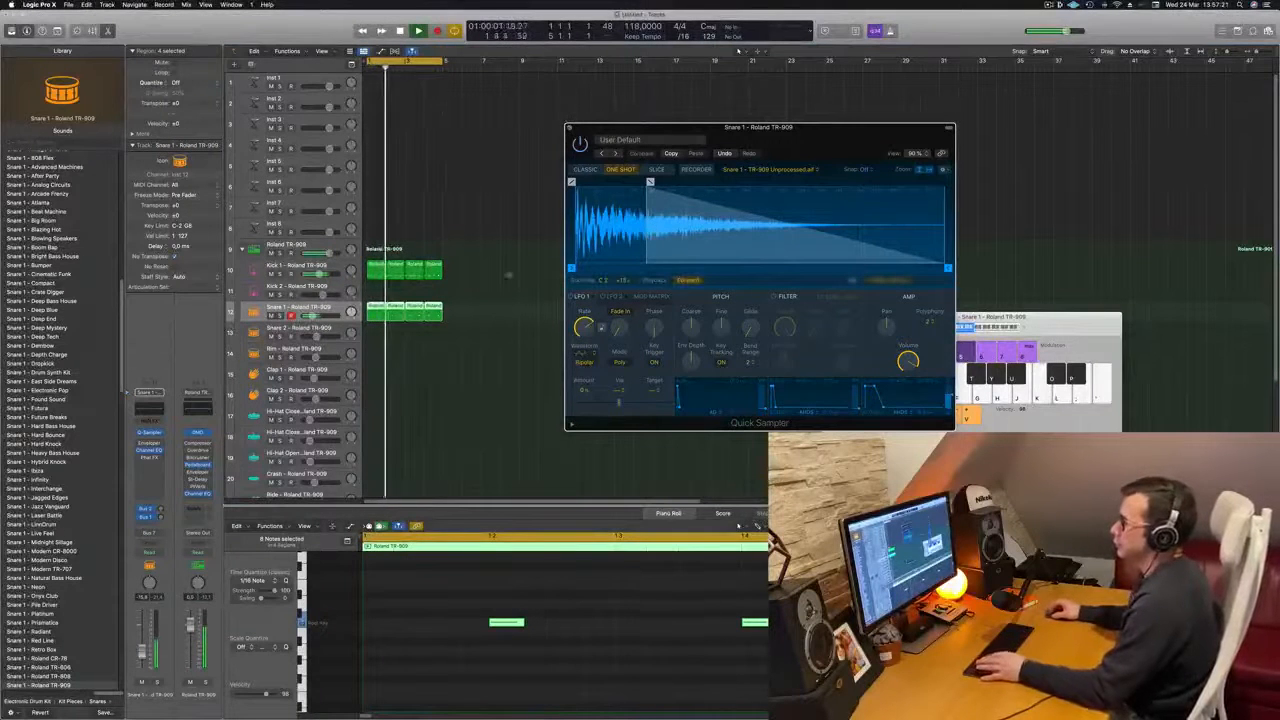
left_click(570, 127)
Stop playback and copy the first kick region to the Hi-Hat Open track
scroll(530, 270, "down", 1)
left_click(545, 280)
key("space")
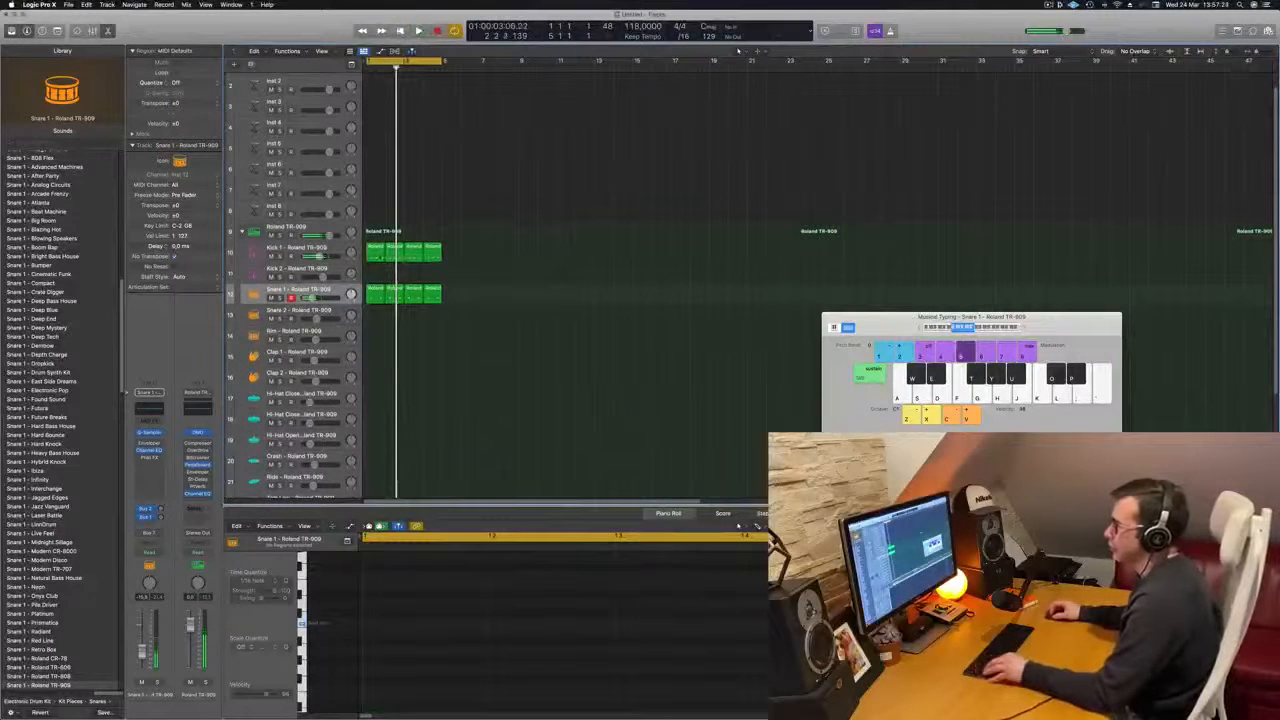
left_click(374, 254)
left_click_drag(376, 252, 380, 442)
Shift all four open hi-hat notes an eighth note onto the offbeats, and play the pattern
left_click_drag(390, 604, 780, 667)
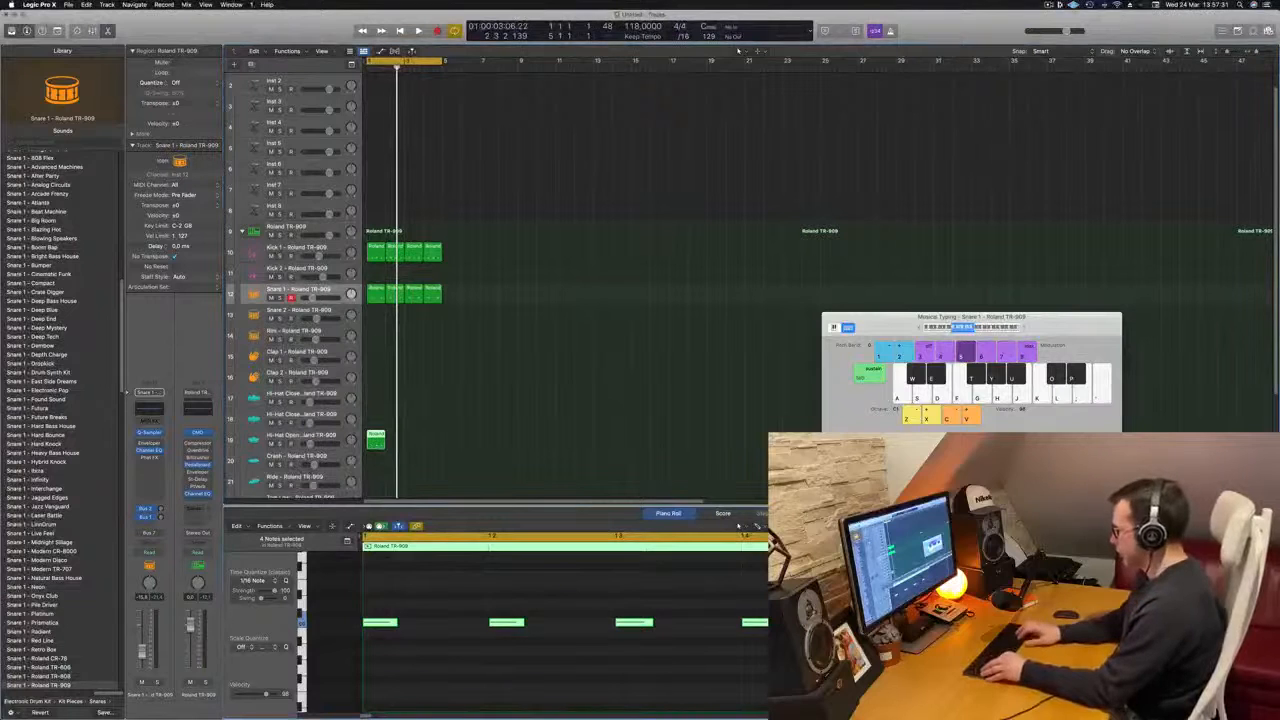
key("alt+Right")
key("alt+Right")
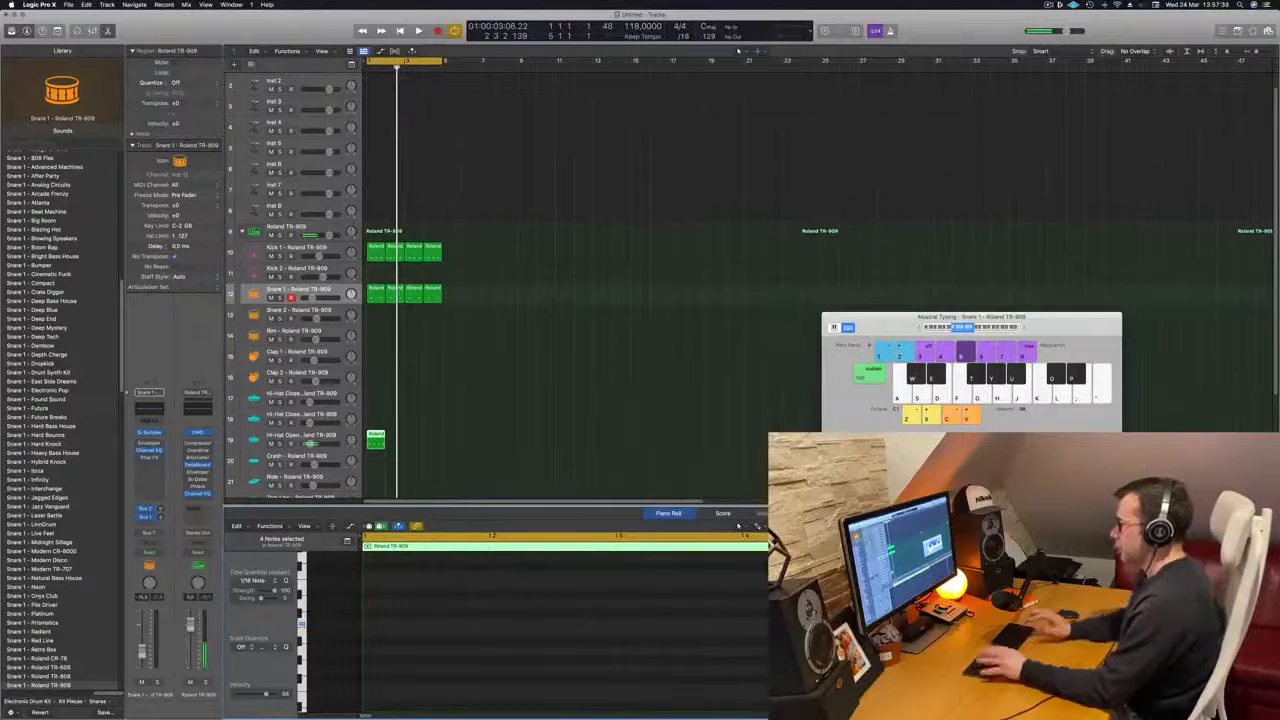
key("space")
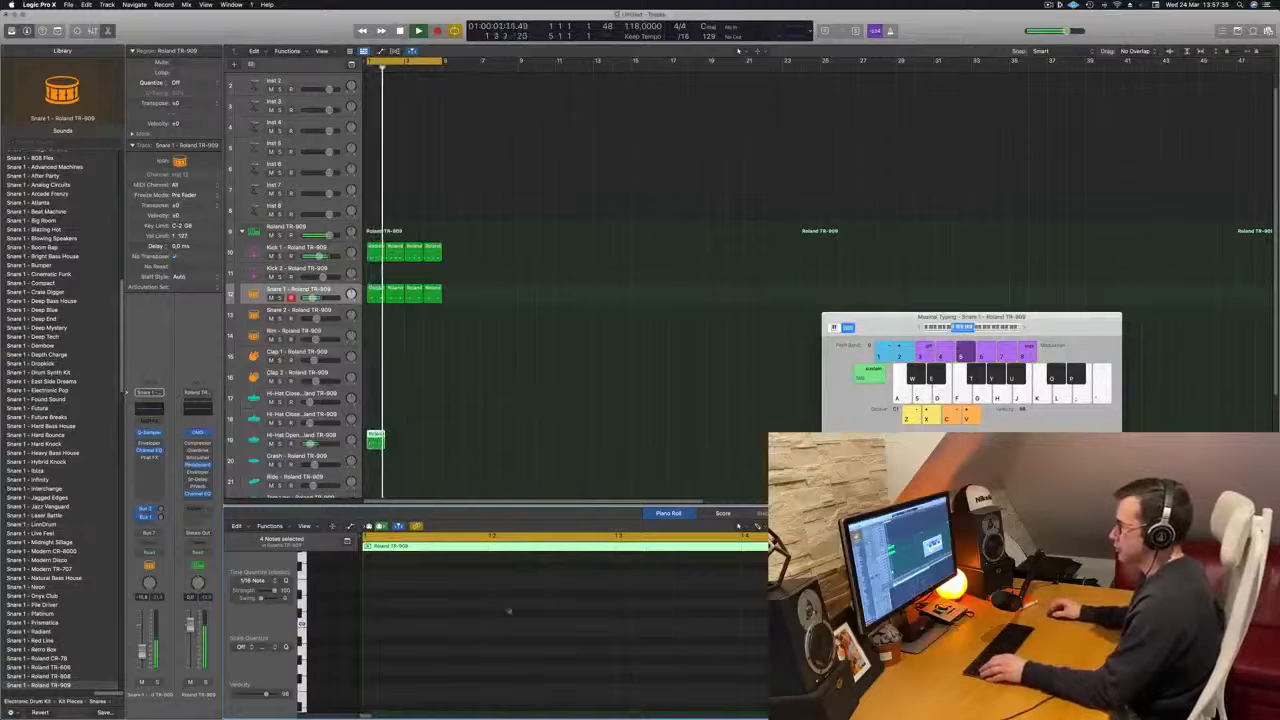
scroll(508, 610, "down", 5)
scroll(508, 607, "up", 2)
Duplicate the open hi-hat region across the four-bar cycle, play the loop and select the Hi-Hat Open track
key("space")
left_click_drag(376, 440, 431, 447)
key("space")
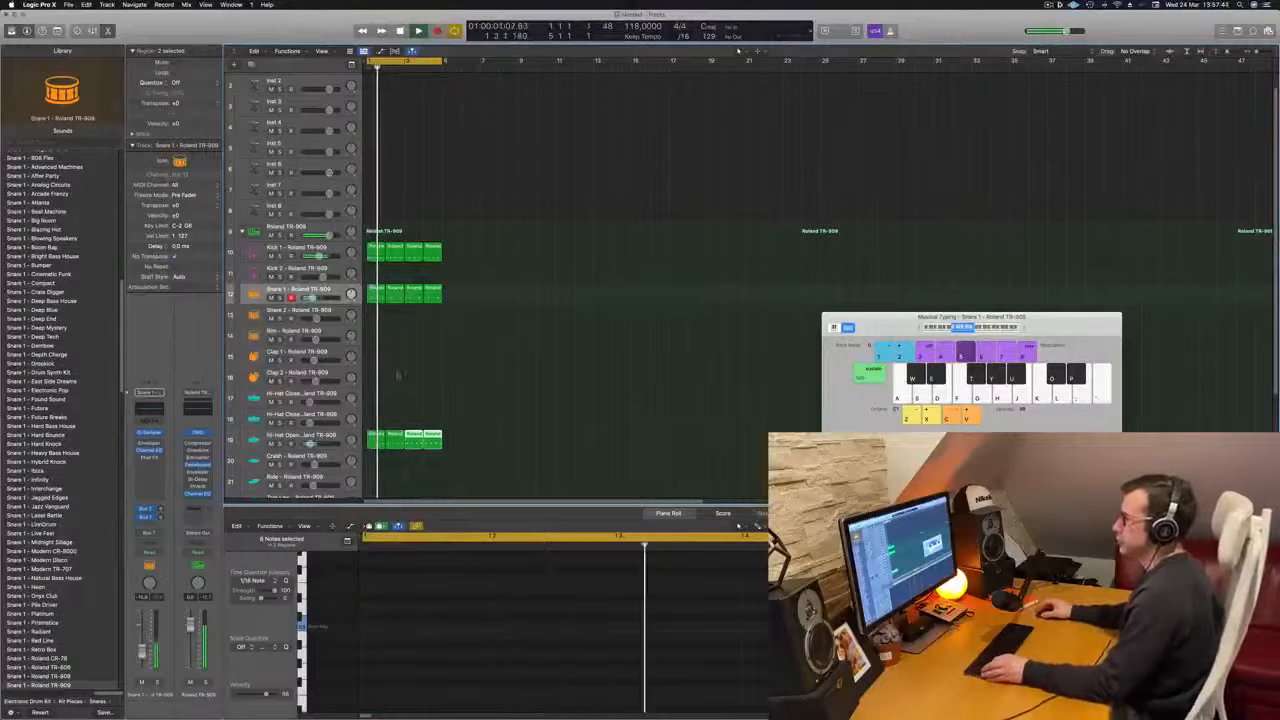
left_click(305, 437)
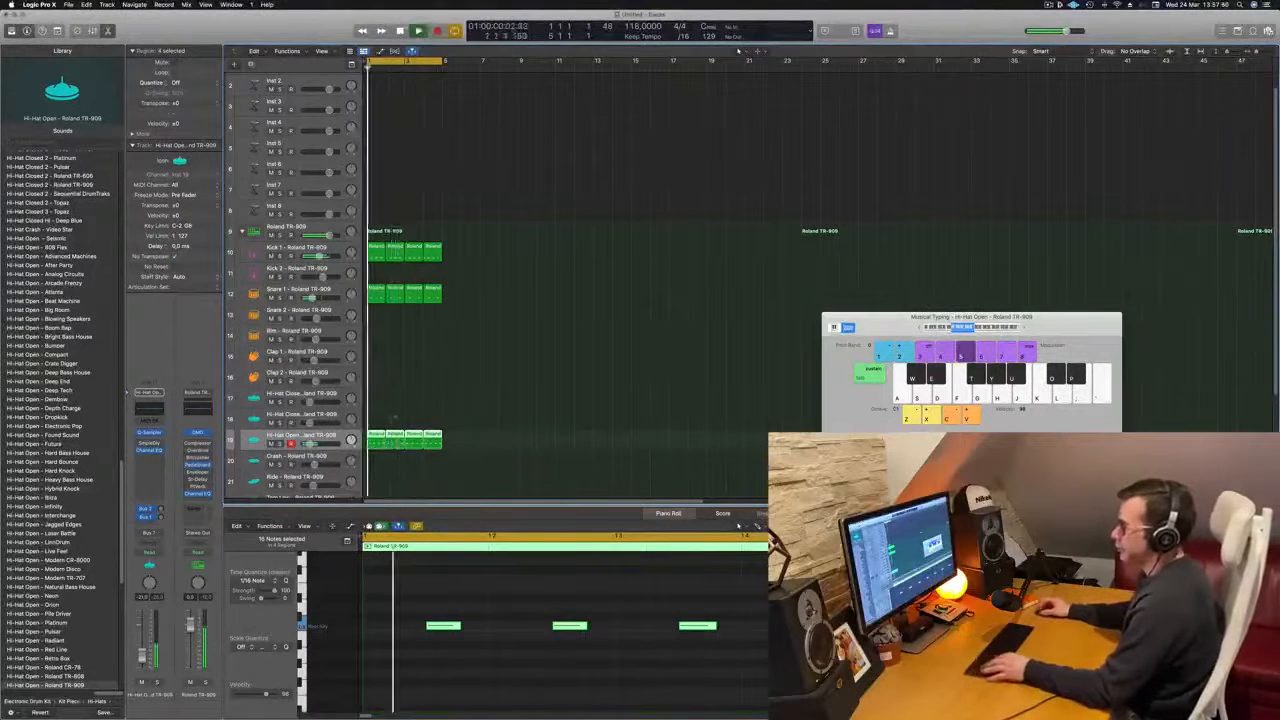
Copy the first open hi-hat region to the upper Hi-Hat Closed track and shift its four notes onto the beats
left_click_drag(375, 435, 376, 402)
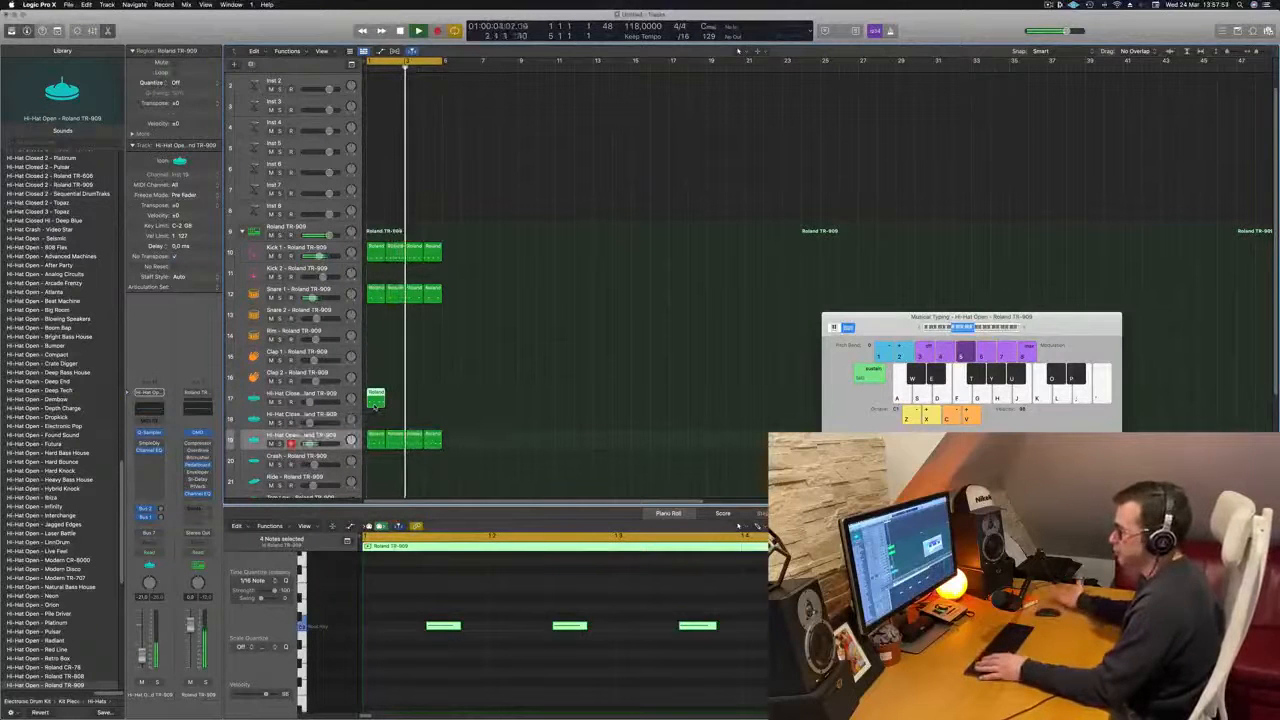
left_click_drag(395, 602, 880, 692)
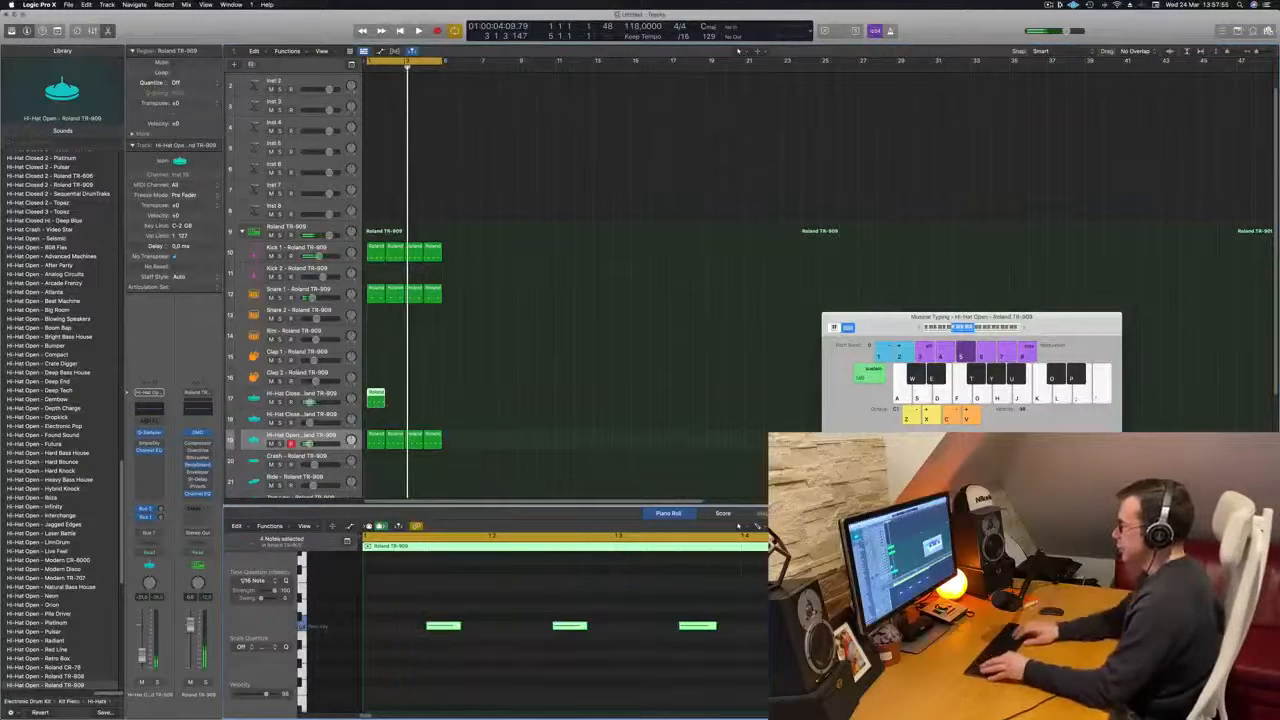
key("alt+Left")
key("alt+Left")
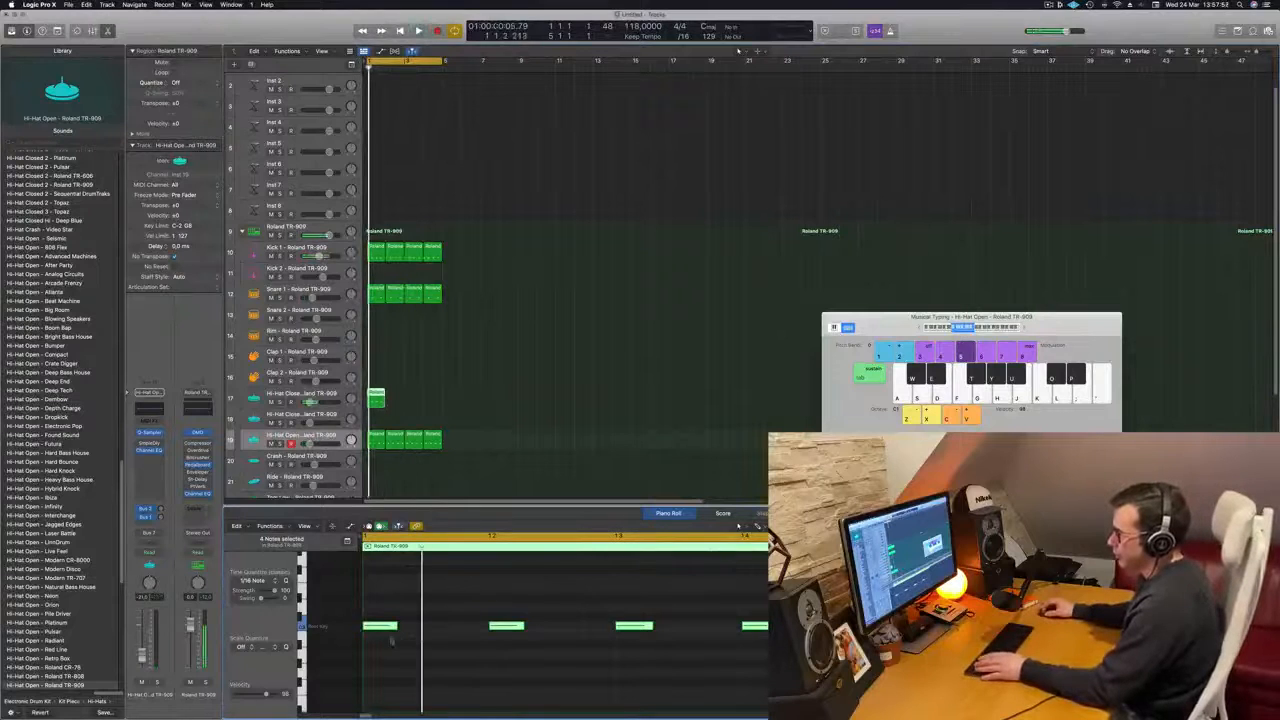
Copy the closed hi-hat notes to fill the bar with continuous sixteenths, and play the loop
left_click_drag(396, 626, 435, 633)
key("super+a")
key("space")
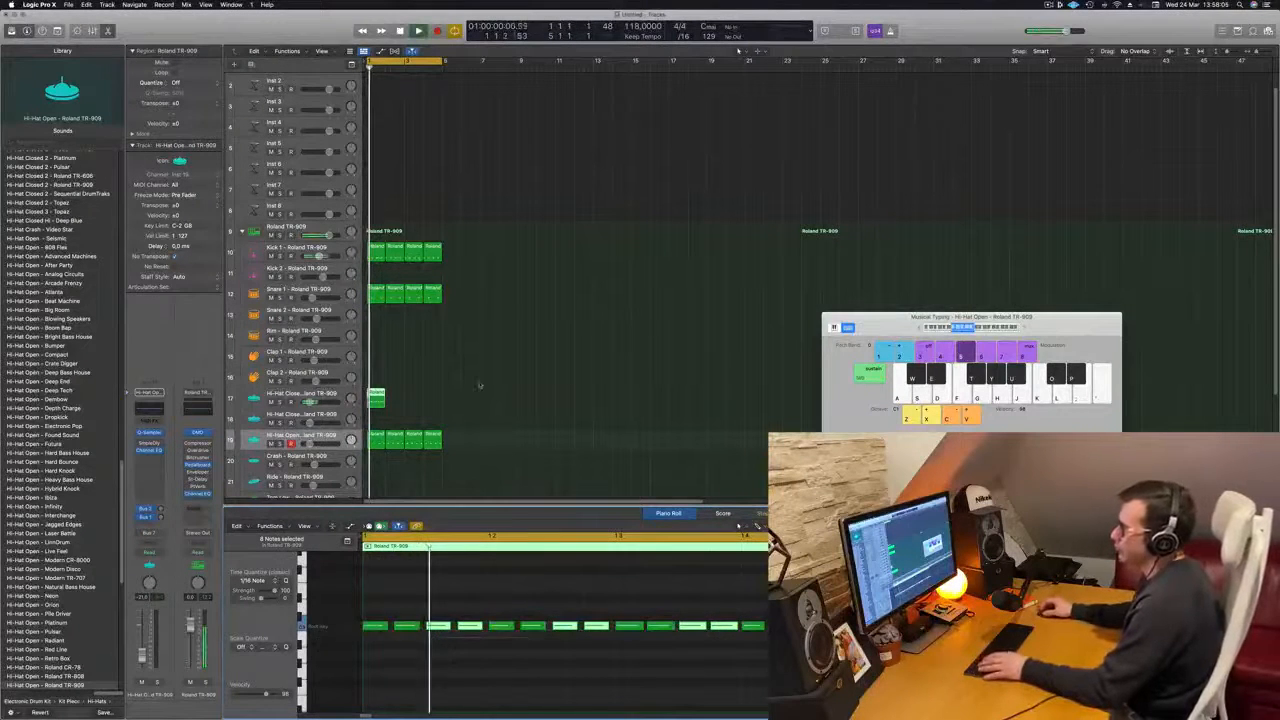
Audition the closed hi-hat pattern with its track selected, and duplicate its region across the four-bar cycle
left_click(290, 400)
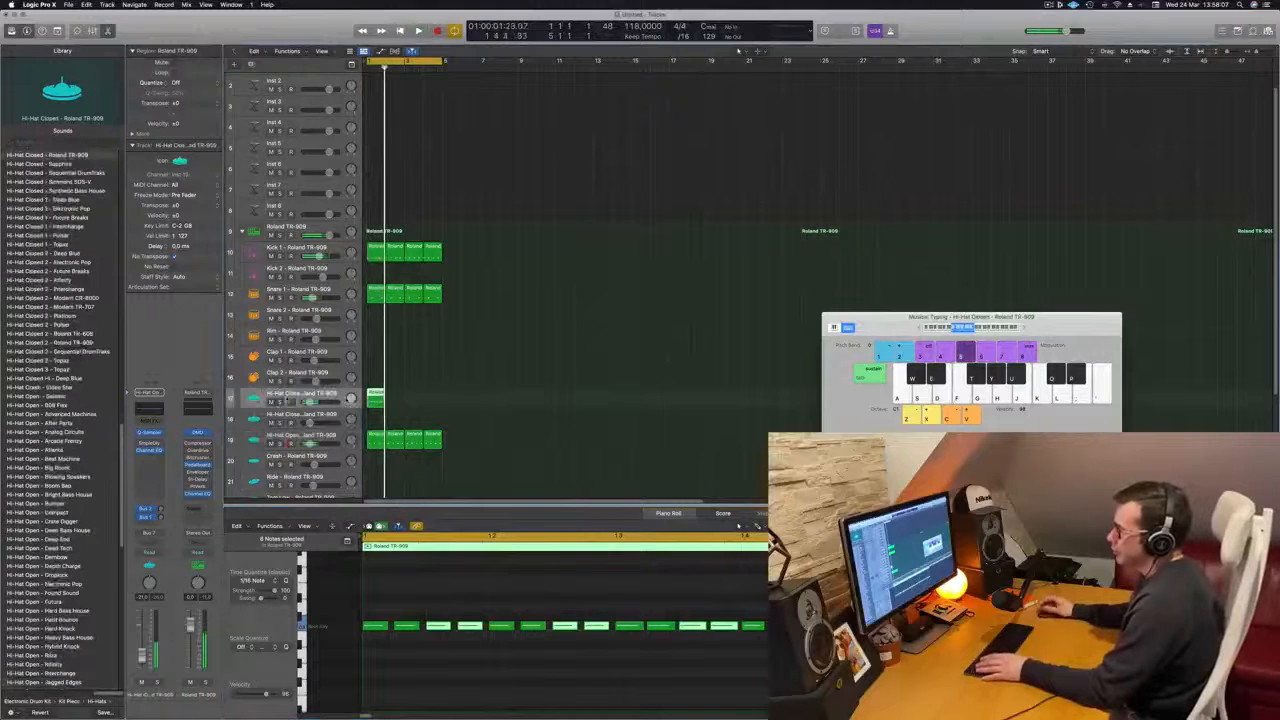
key("space")
key("space")
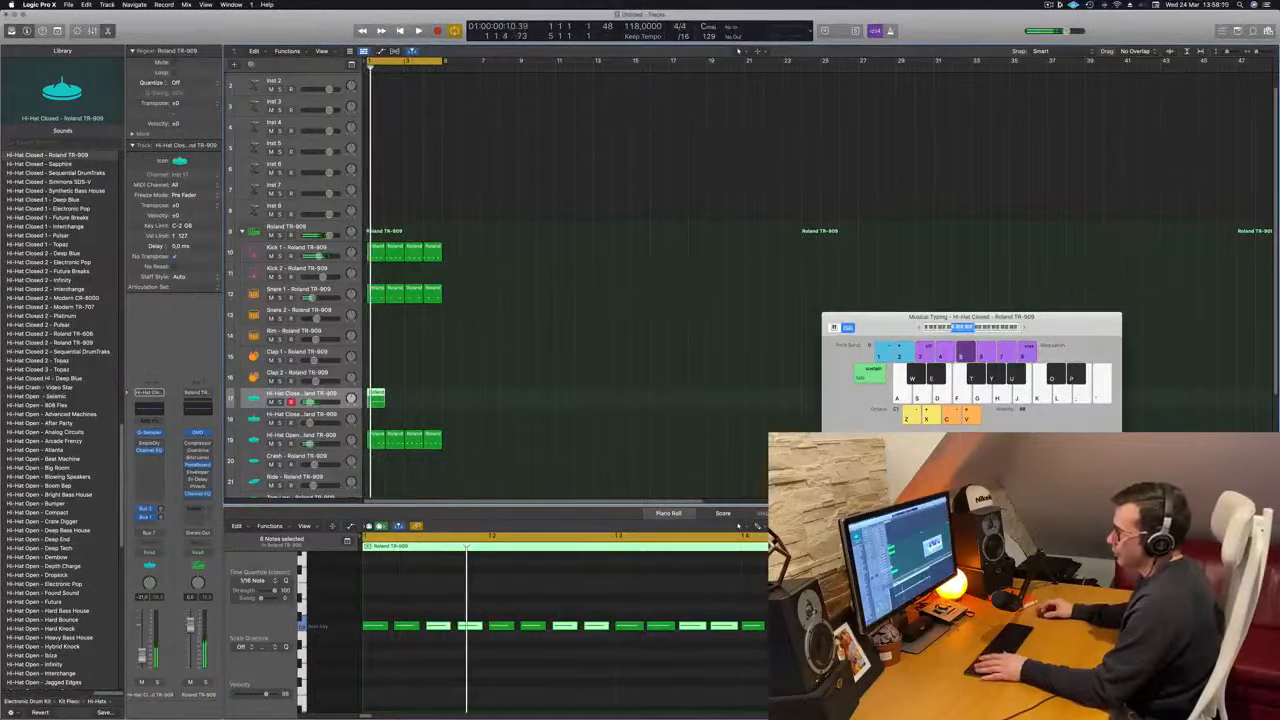
key("space")
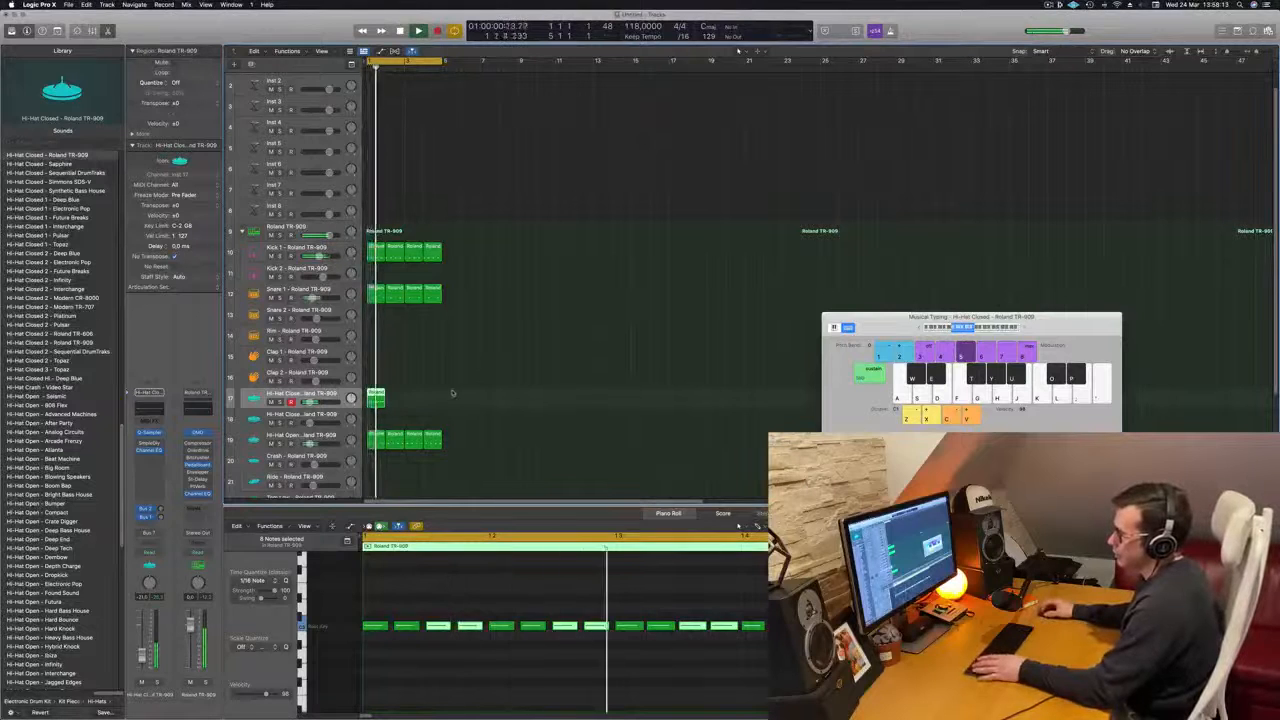
key("space")
left_click_drag(377, 400, 421, 402)
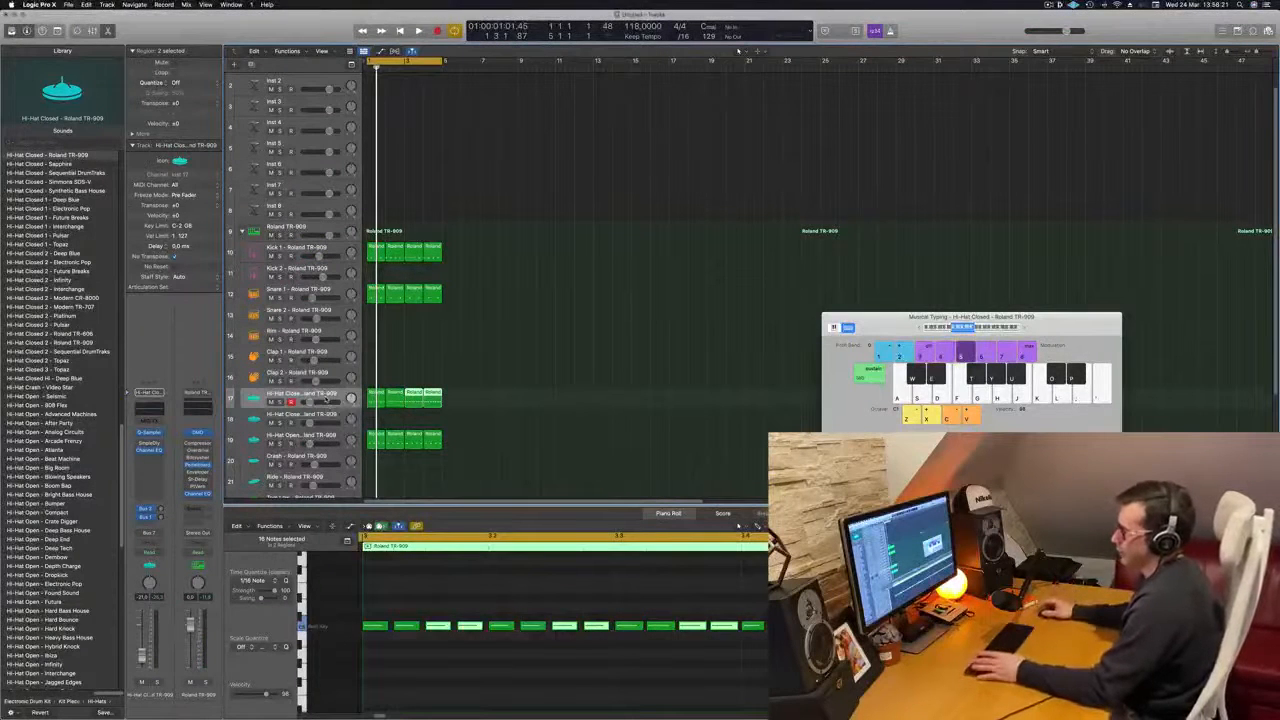
key("space")
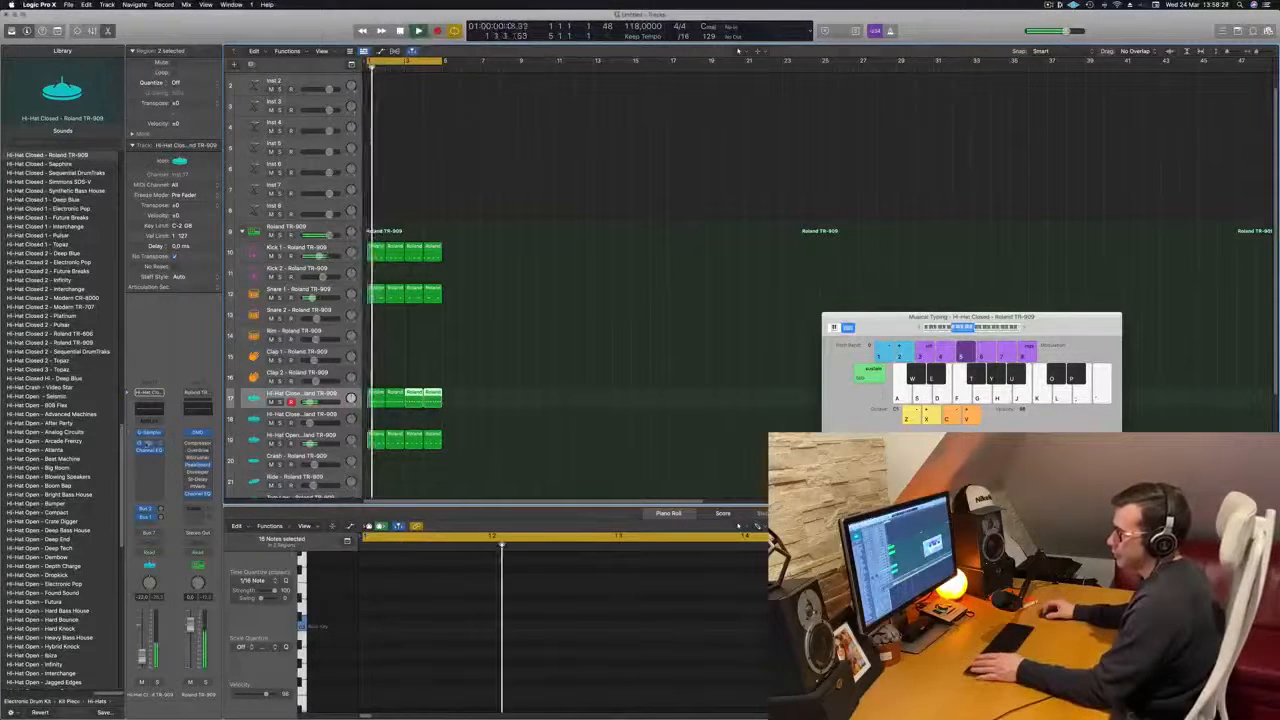
Set the closed hi-hat's Sample Delay to 6.0 ms left and 12.0 ms right, and close the plug-in window
left_click(148, 443)
left_click_drag(417, 195, 417, 182)
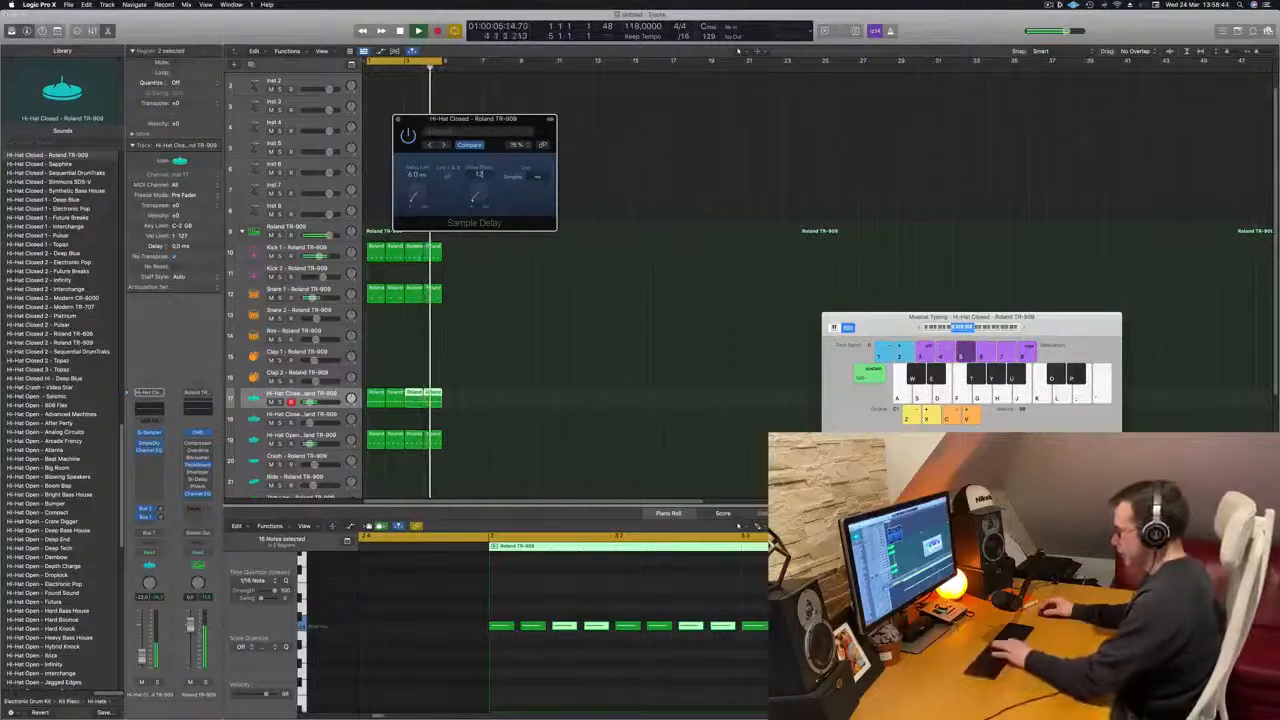
key("Return")
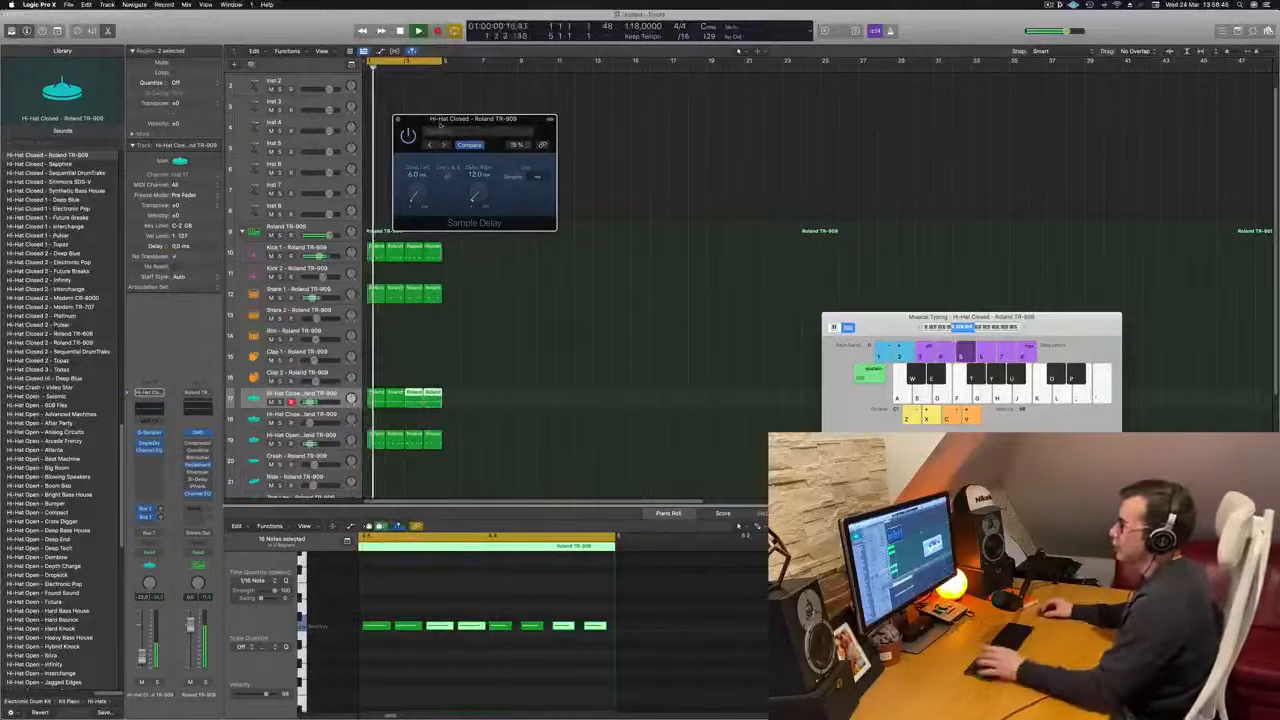
left_click_drag(439, 124, 511, 131)
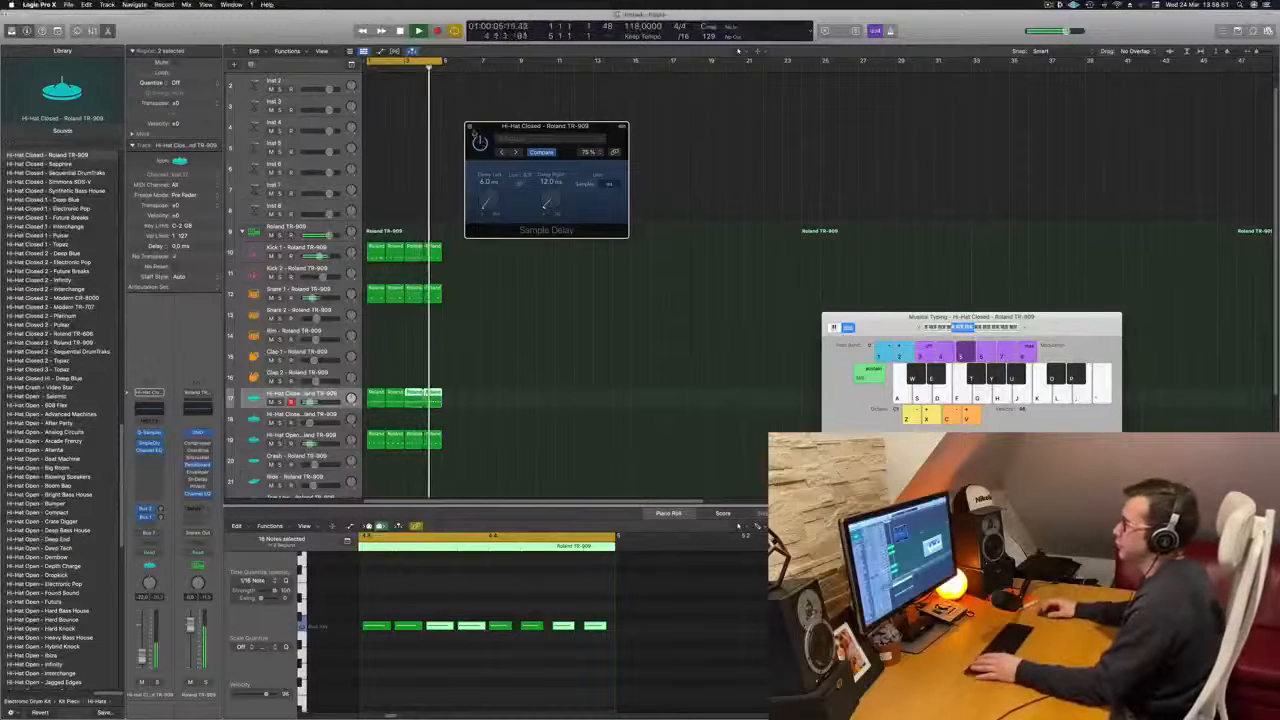
left_click(470, 127)
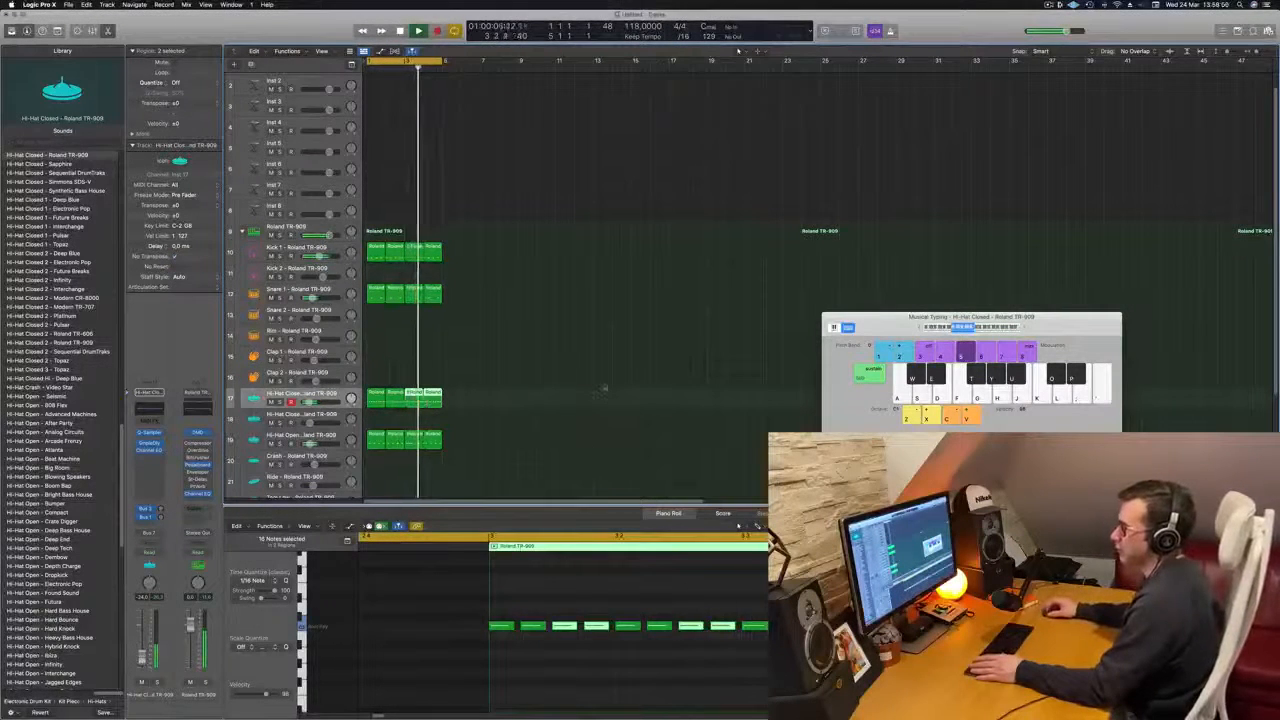
Copy the first open hi-hat region to the Tom Low TR-909 track and reduce it to a single note
scroll(517, 369, "down", 5)
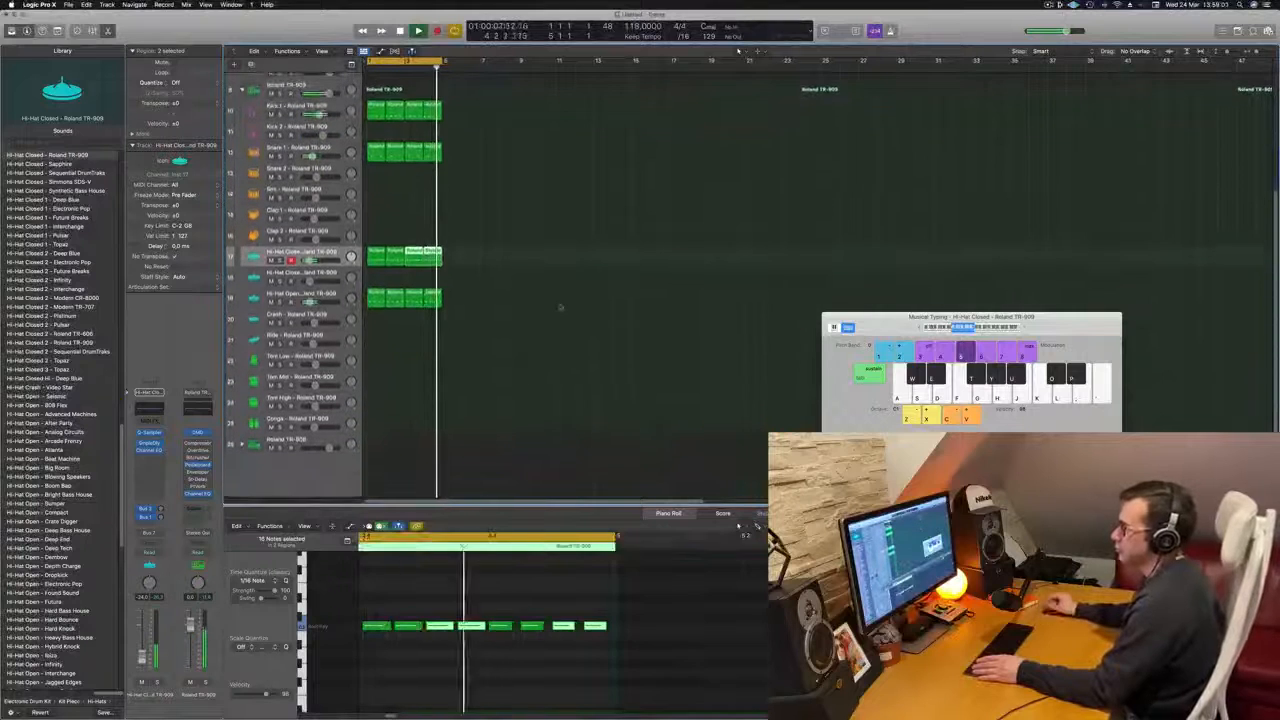
key("space")
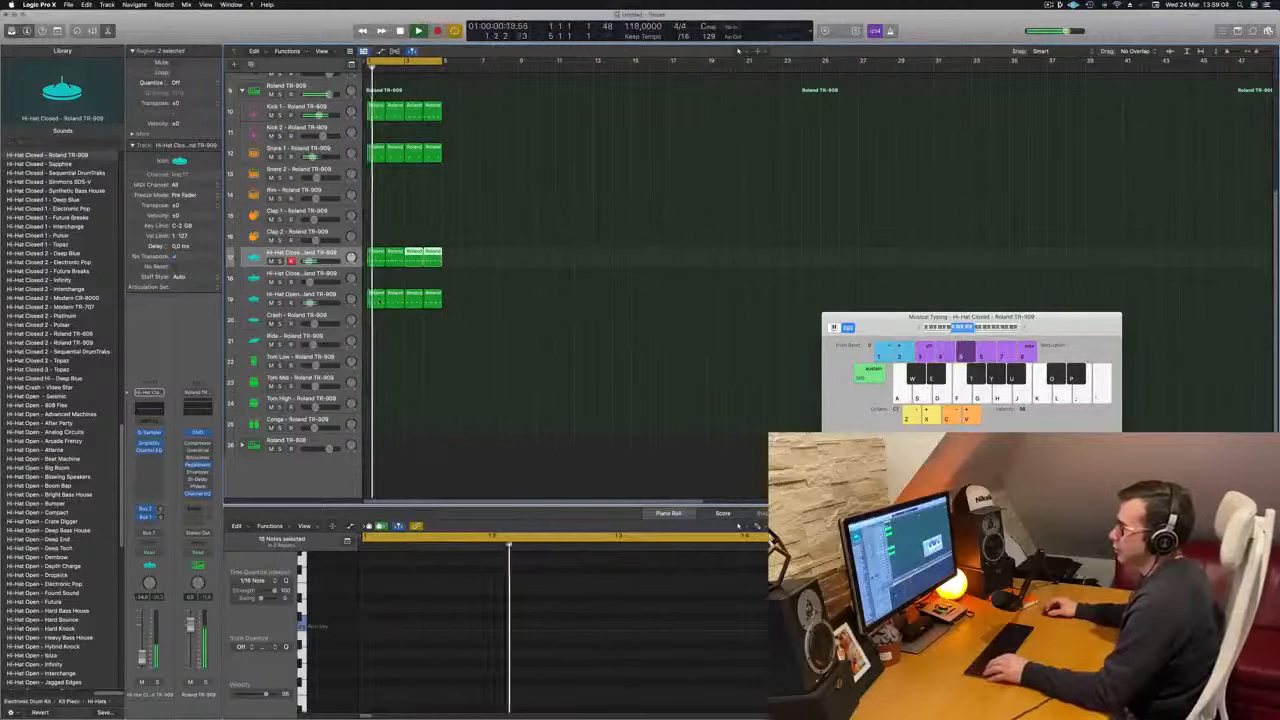
left_click_drag(373, 302, 372, 372)
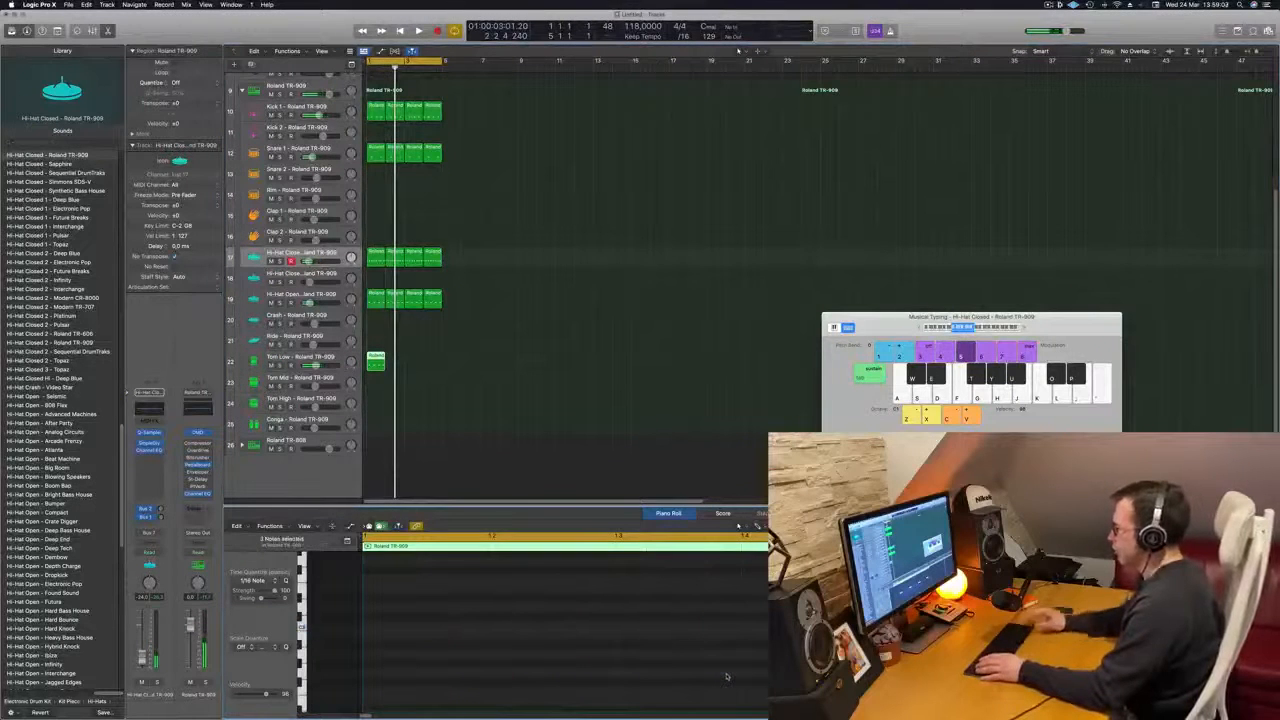
key("space")
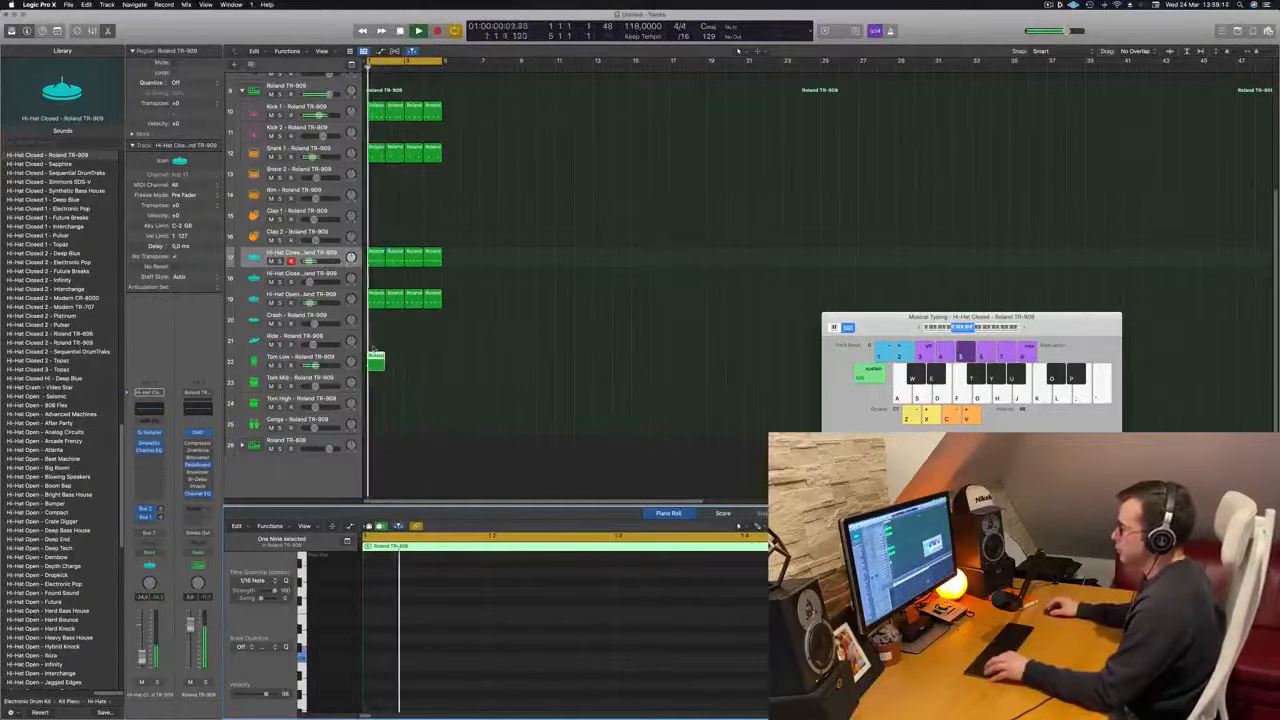
Duplicate the Tom Low region across the four-bar cycle and select the Tom Low track
left_click_drag(375, 365, 416, 365)
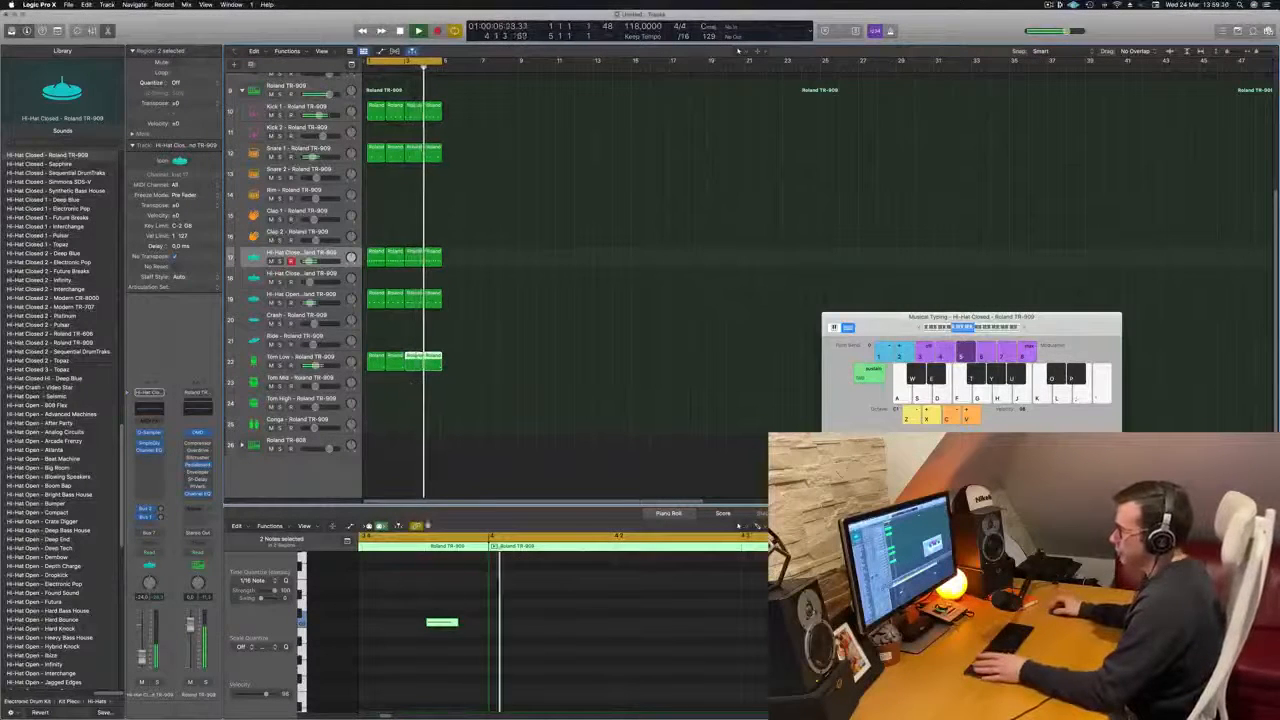
scroll(427, 566, "down", 8)
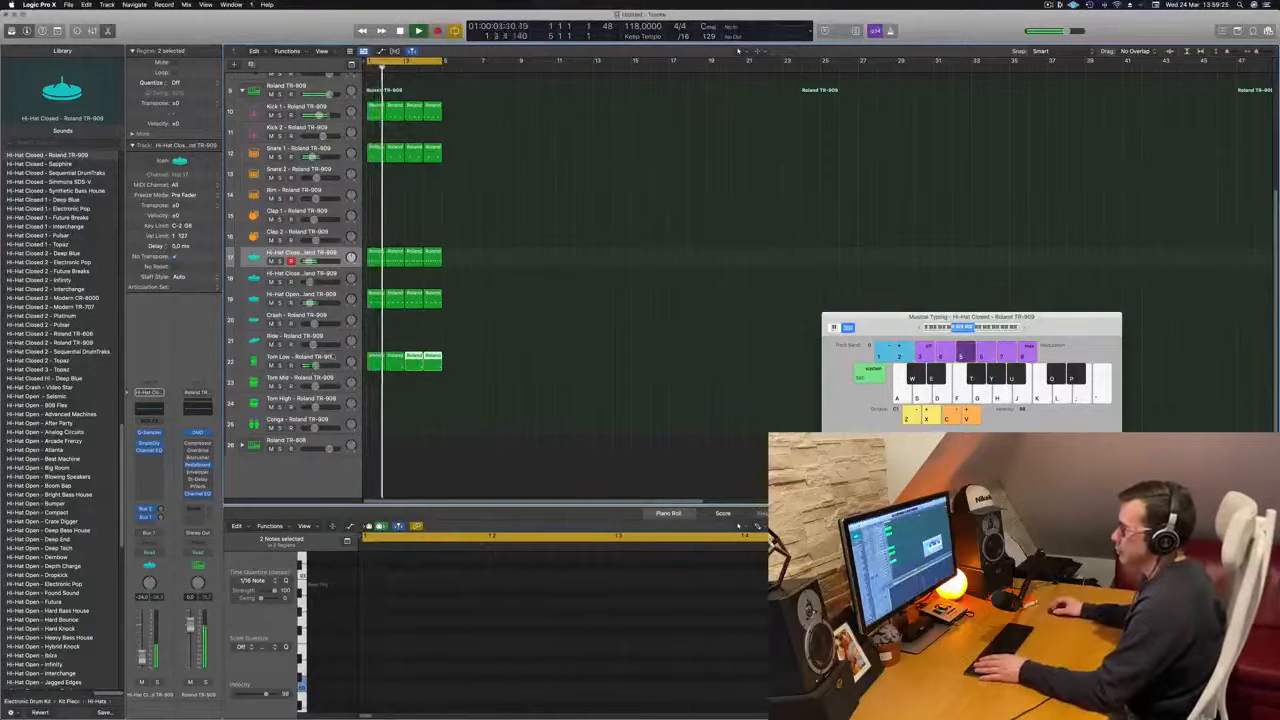
left_click(289, 358)
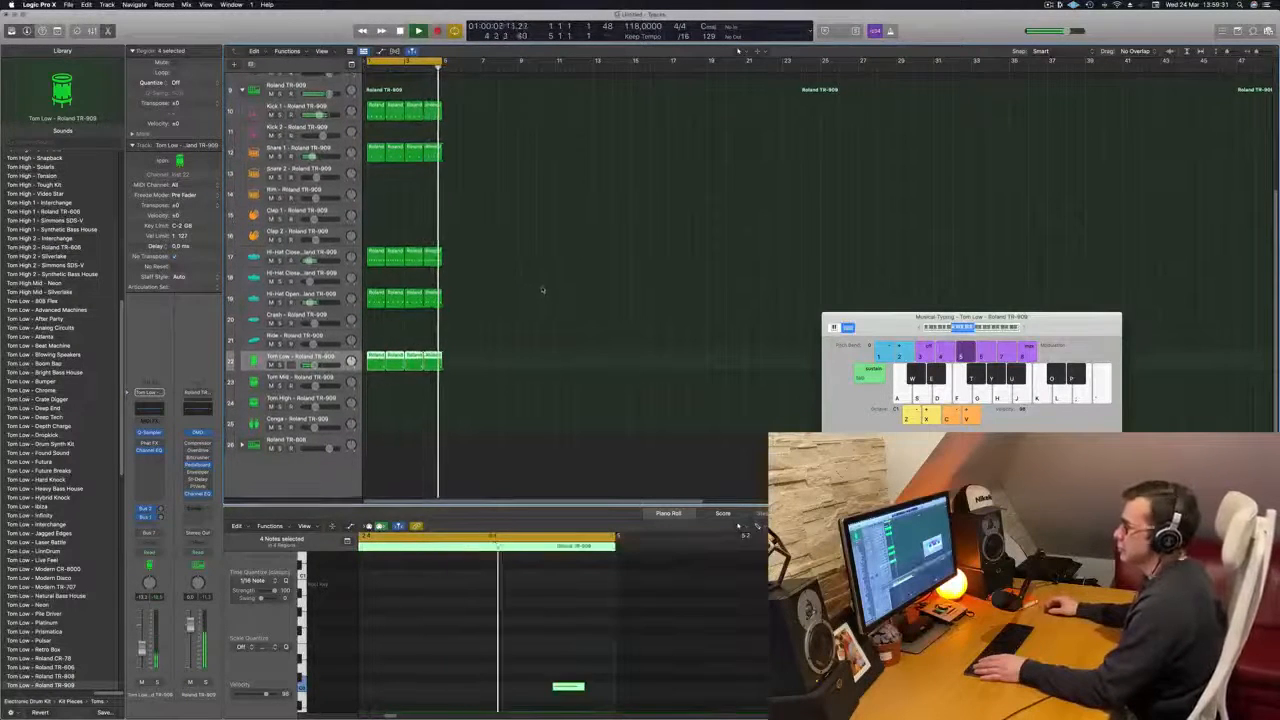
Copy a closed hi-hat region to bar 1 of the Conga TR-909 track and transpose all its notes
left_click_drag(399, 262, 379, 438)
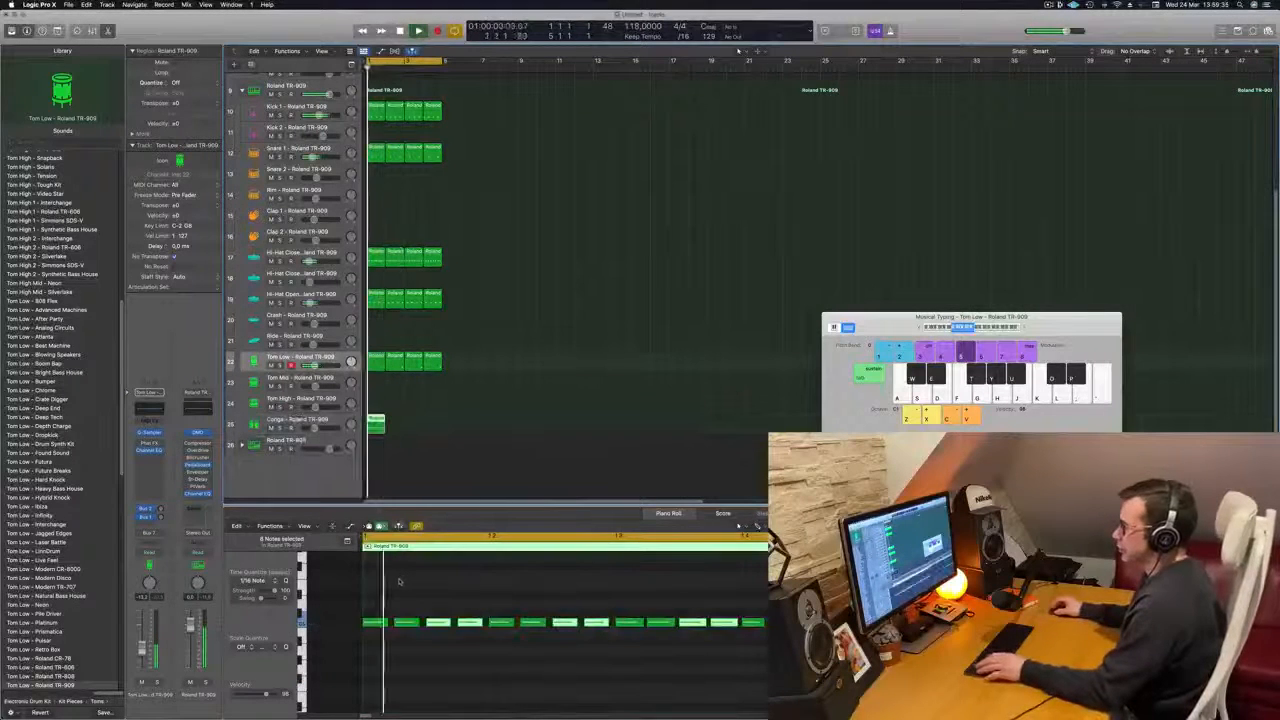
left_click_drag(375, 607, 830, 672)
key("Delete")
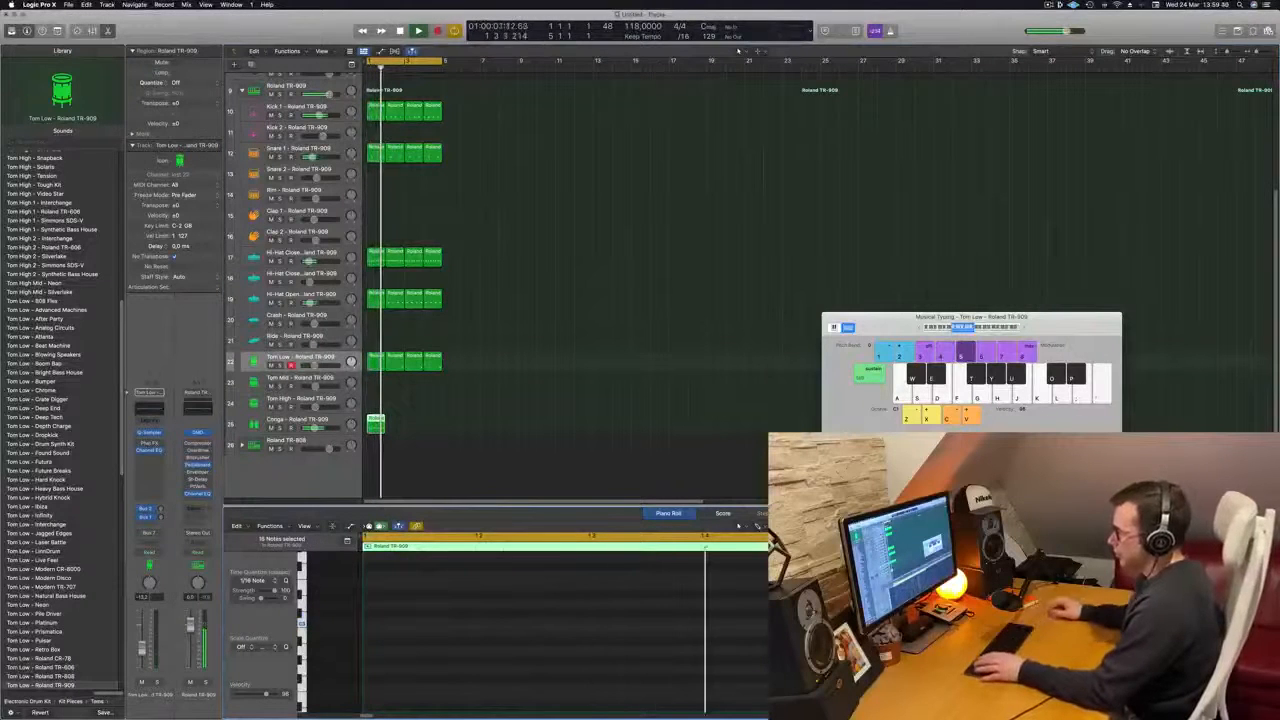
scroll(675, 620, "down", 5)
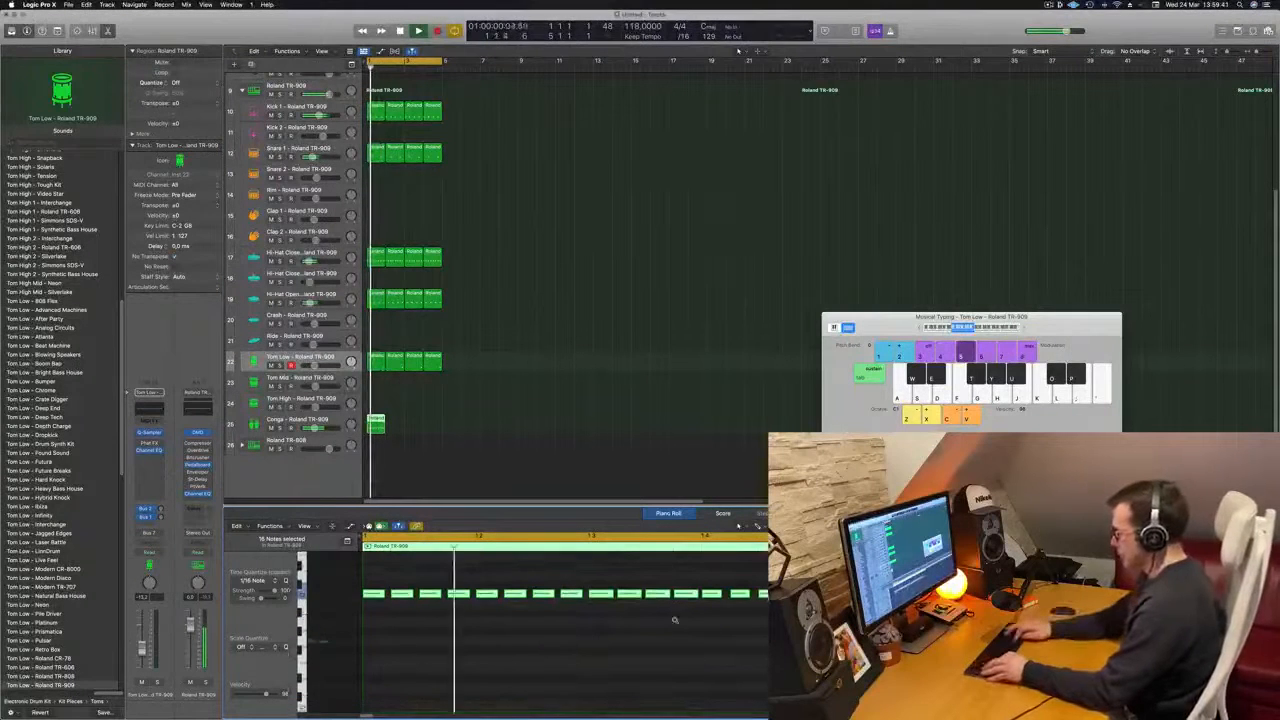
scroll(675, 620, "up", 3)
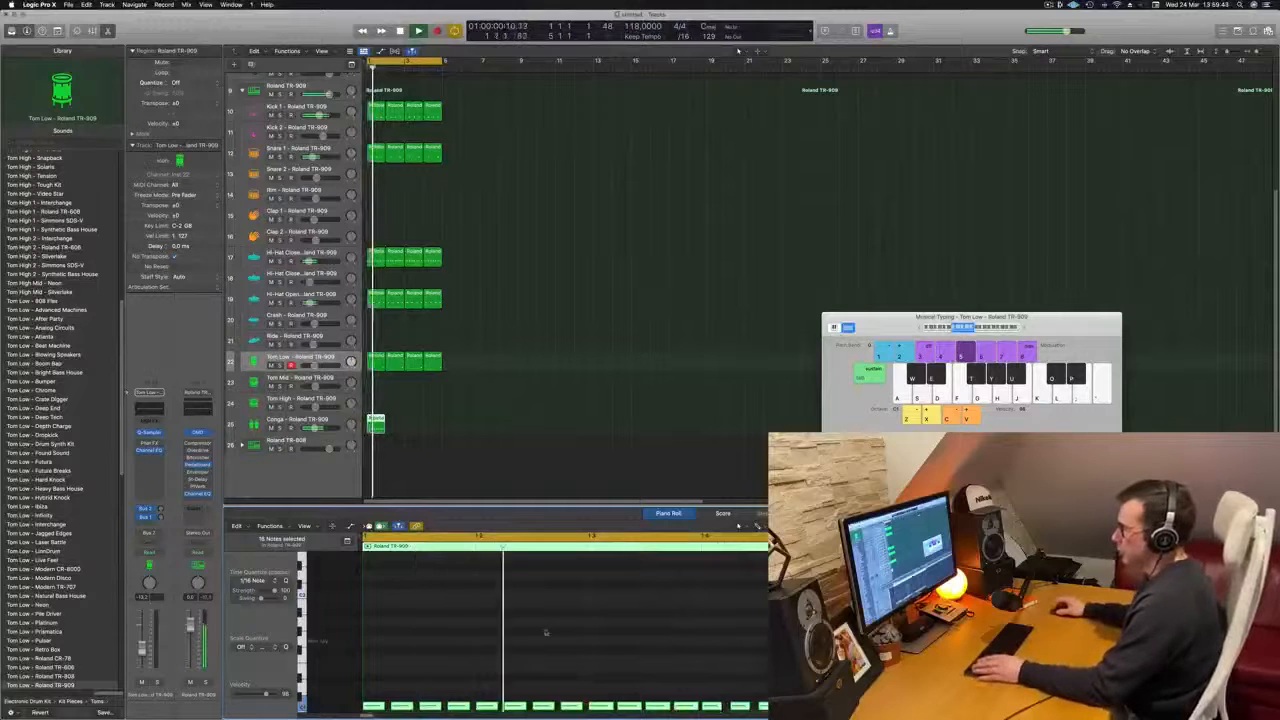
Raise the second and third conga notes in rising steps and delete every note after the fourth
key("space")
scroll(546, 632, "down", 2)
left_click(400, 590)
left_click(402, 644)
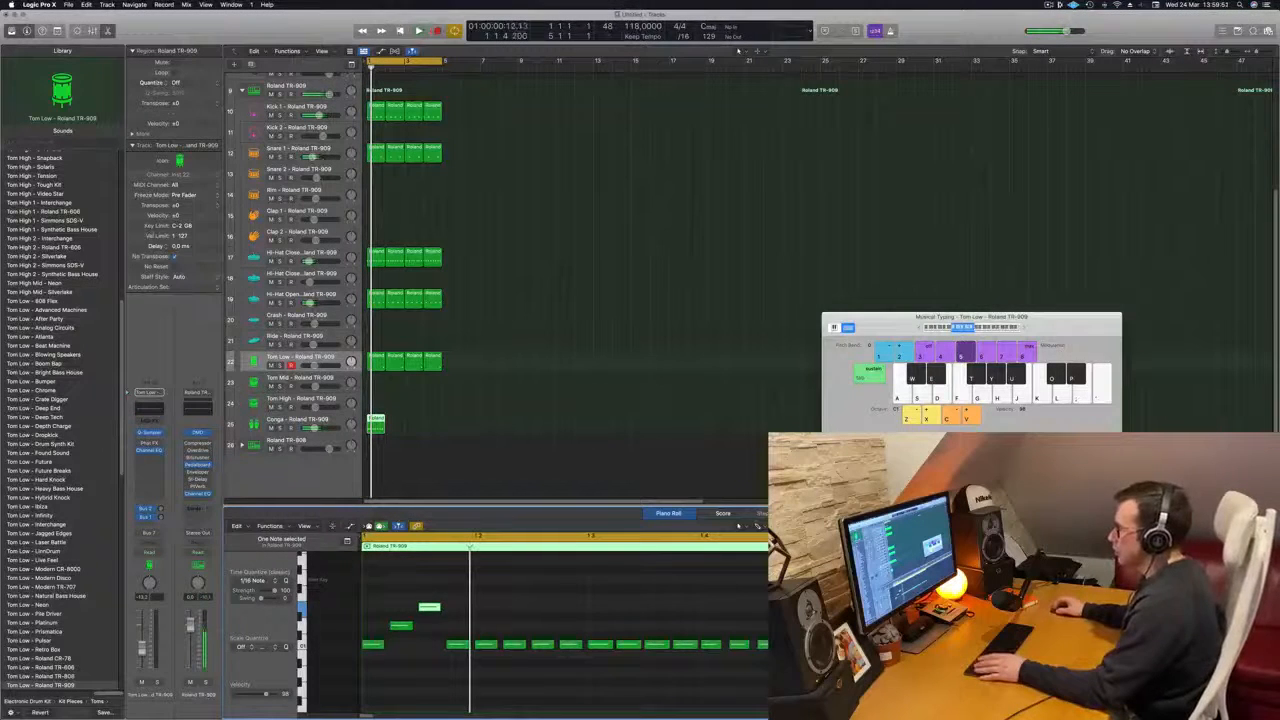
left_click_drag(812, 665, 476, 632)
key("Delete")
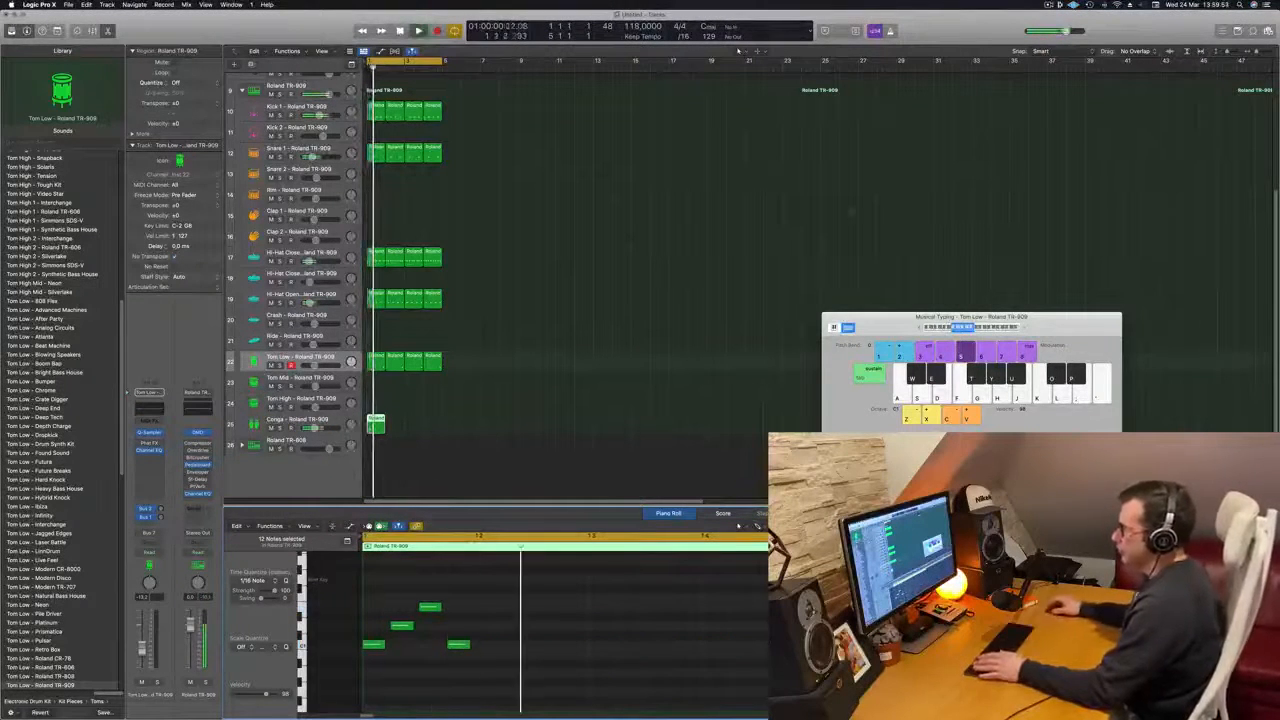
Copy the conga region to bar 3 and audition the Conga track soloed, restoring the full mix at the end
left_click_drag(372, 420, 414, 428)
left_click(280, 428)
key("space")
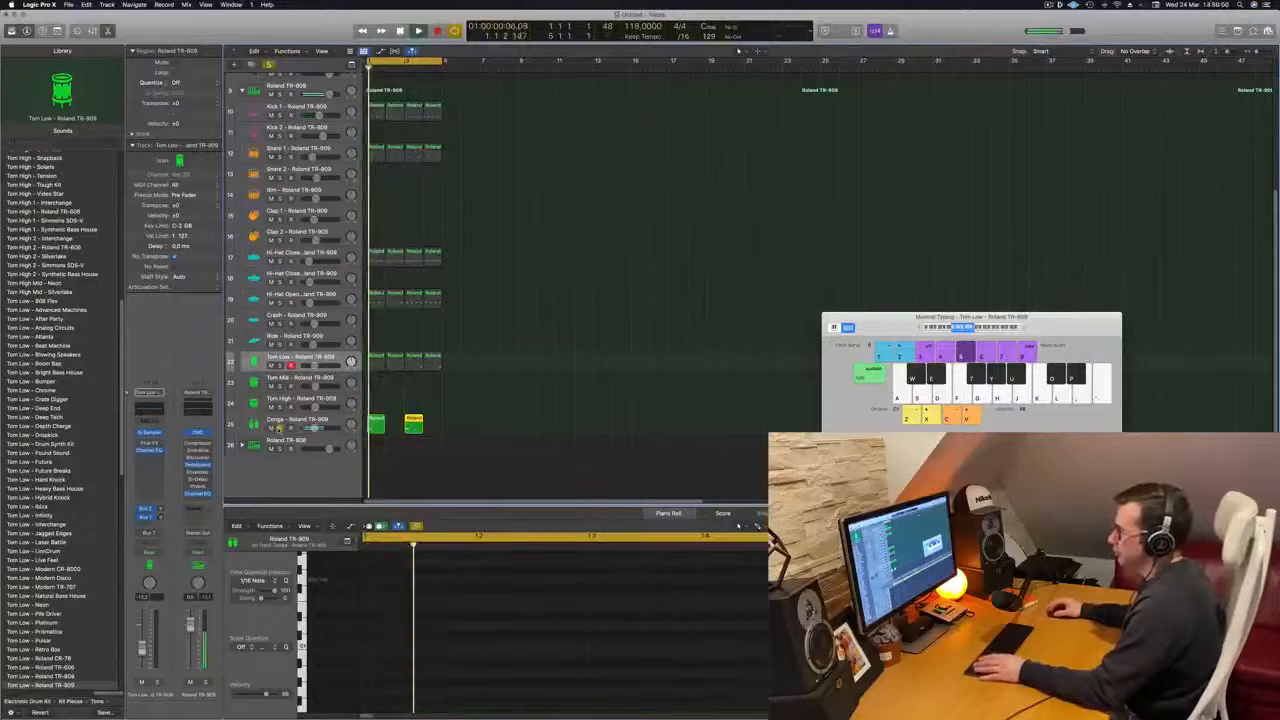
left_click(279, 428)
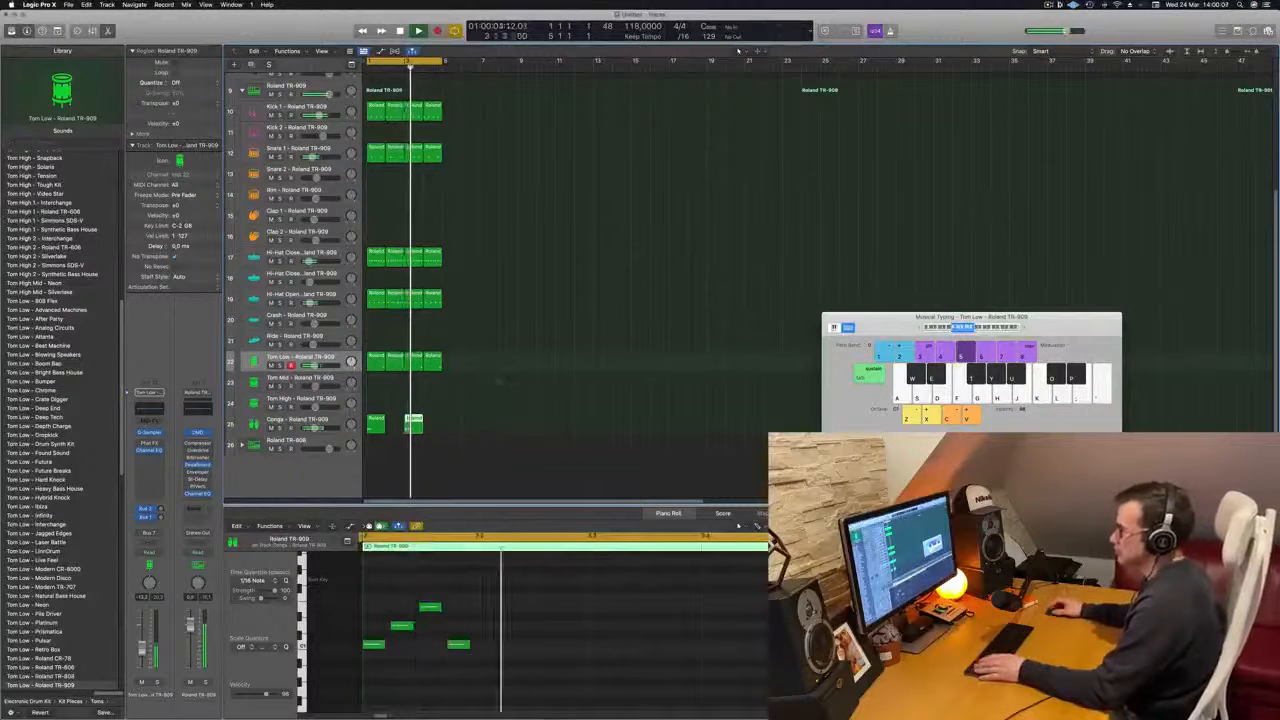
Select the Conga TR-909 track and adjust its Bus 2 reverb send while the loop plays
key("space")
key("space")
left_click(300, 420)
key("space")
key("space")
key("space")
key("space")
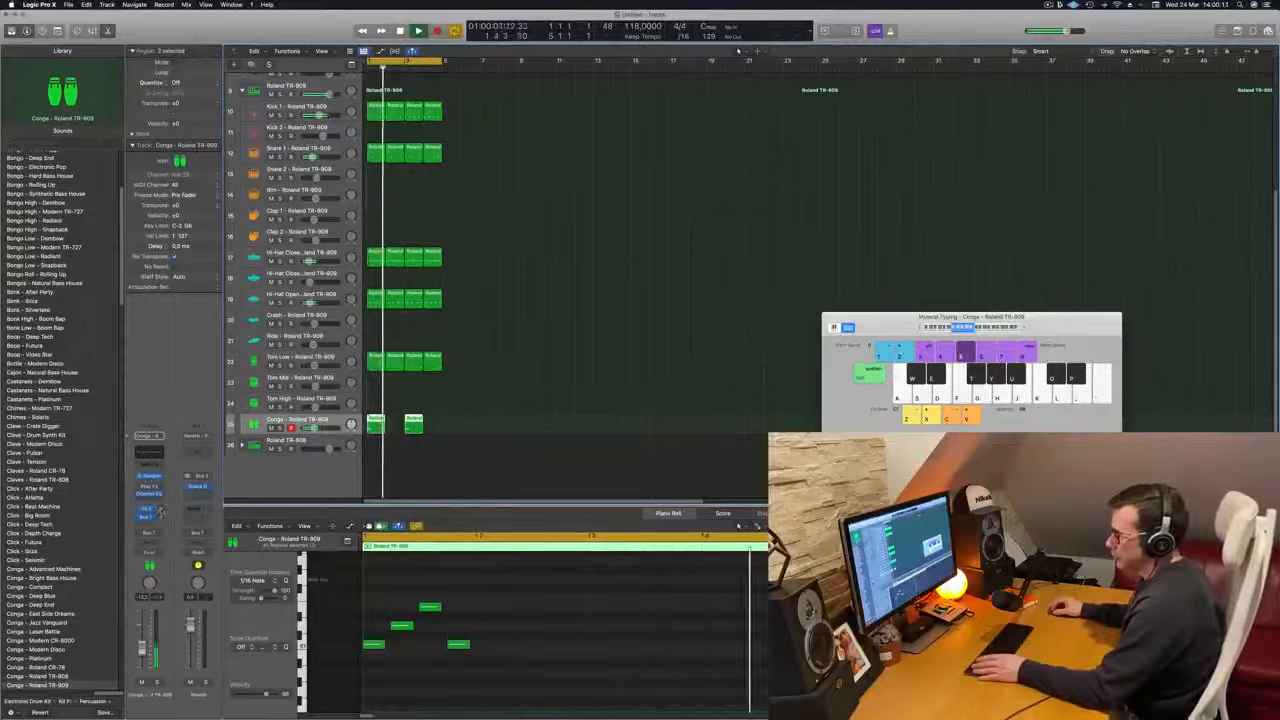
key("space")
key("space")
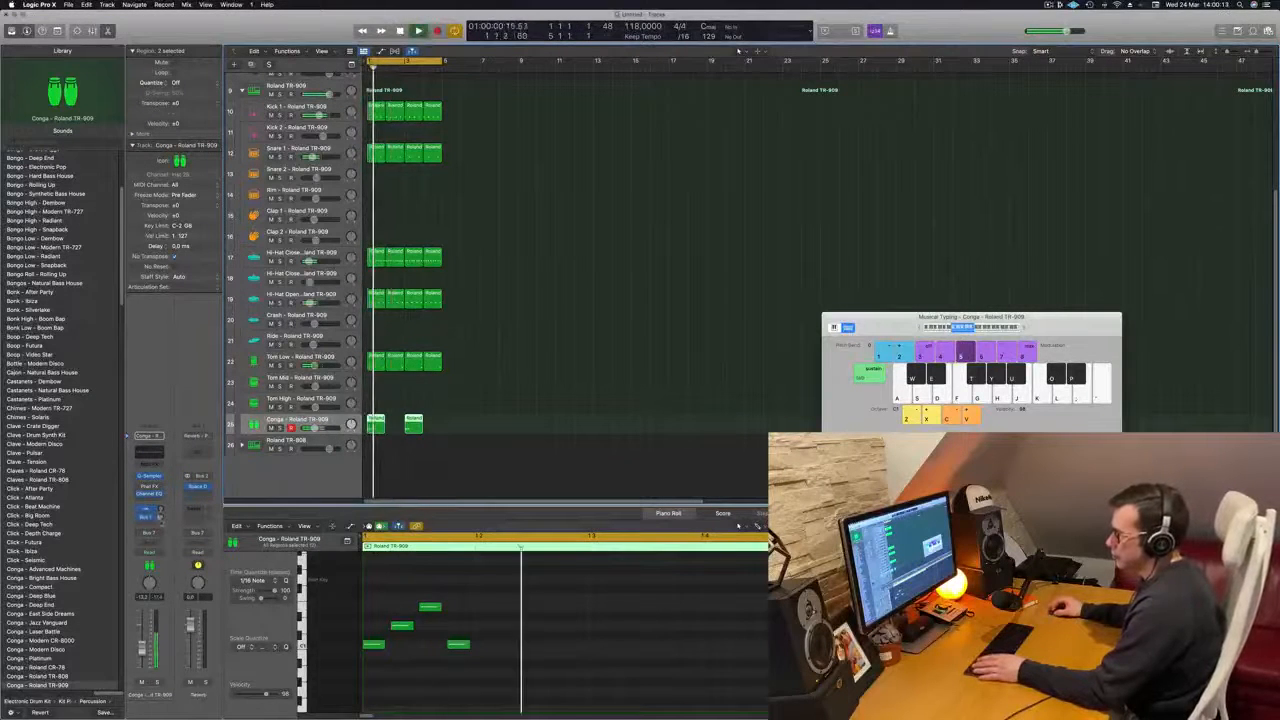
Adjust the Conga TR-909 track's Bus 1 delay send, deselect the regions and replay the loop
key("space")
key("space")
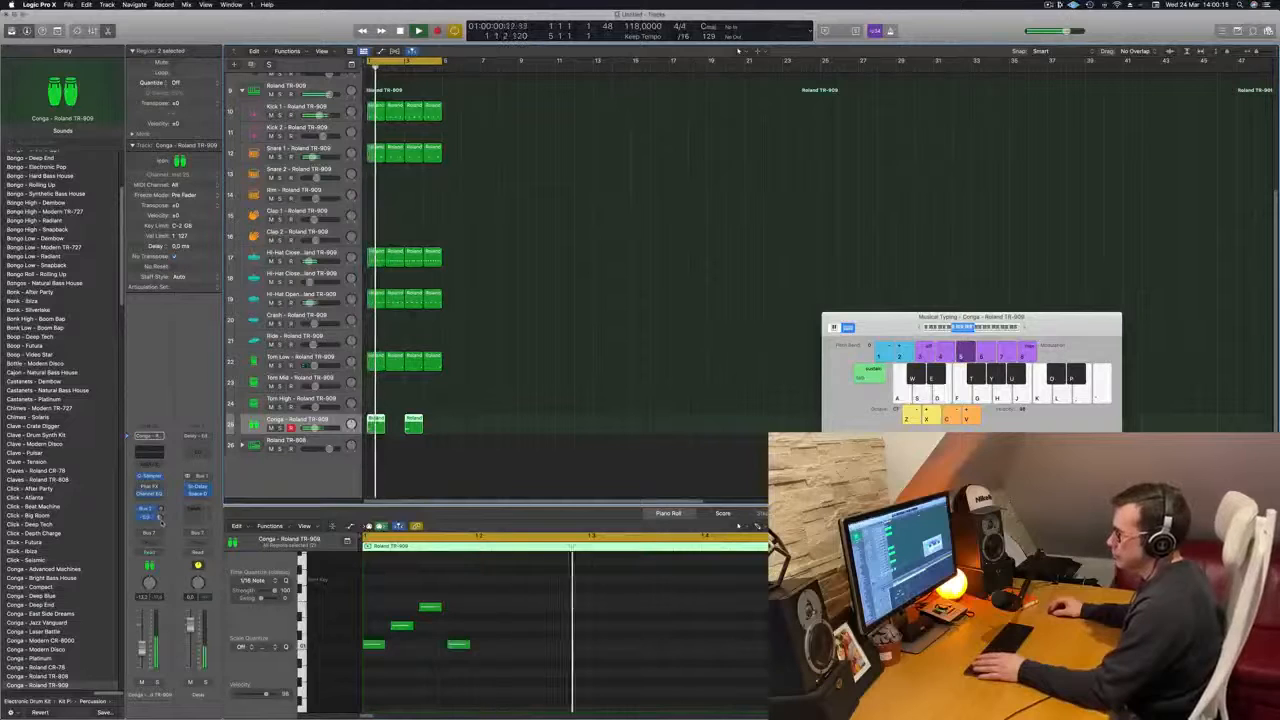
key("Return")
key("Return")
left_click(584, 347)
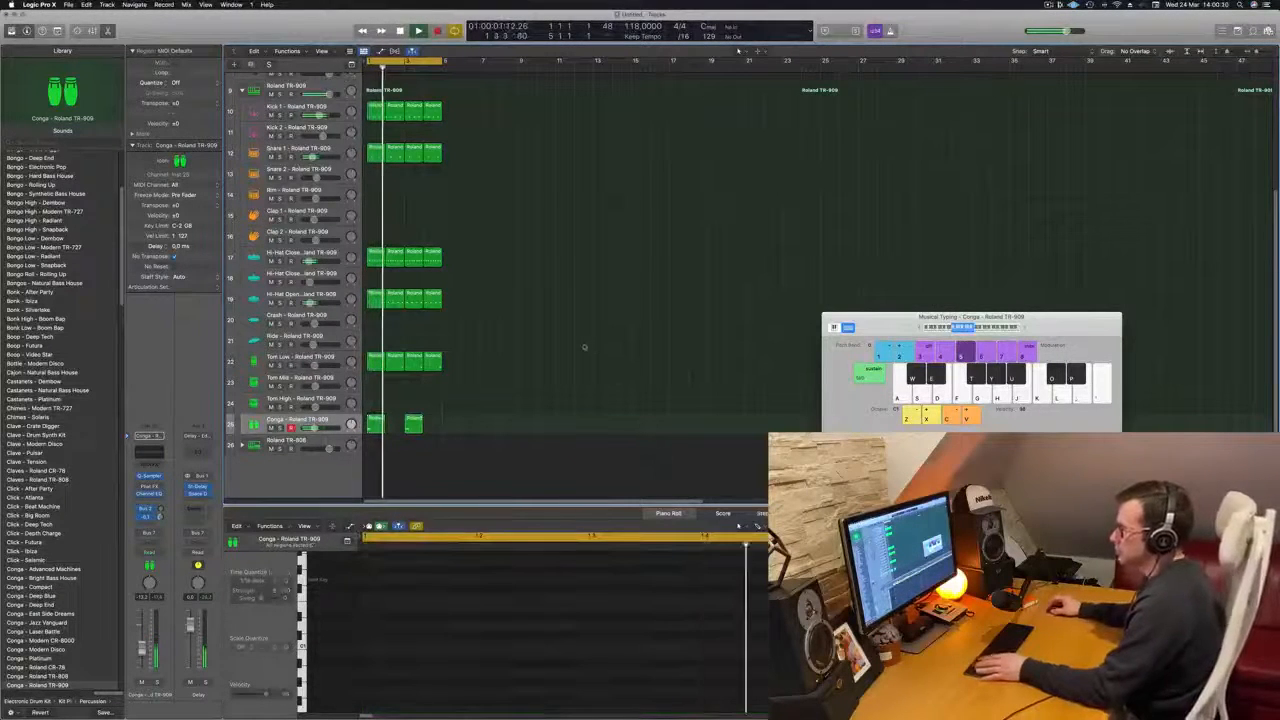
key("Return")
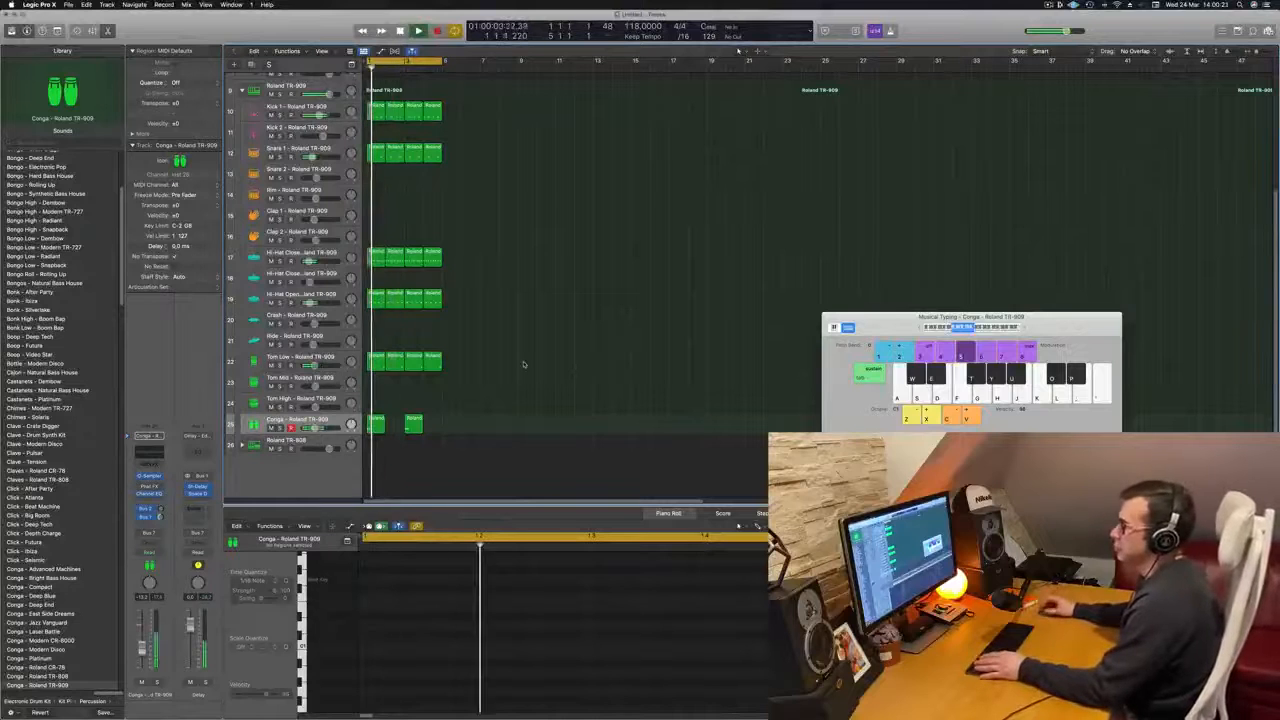
Expand the Roland TR-808 track stack and audition its Conga track over the playing loop
scroll(546, 388, "up", 3)
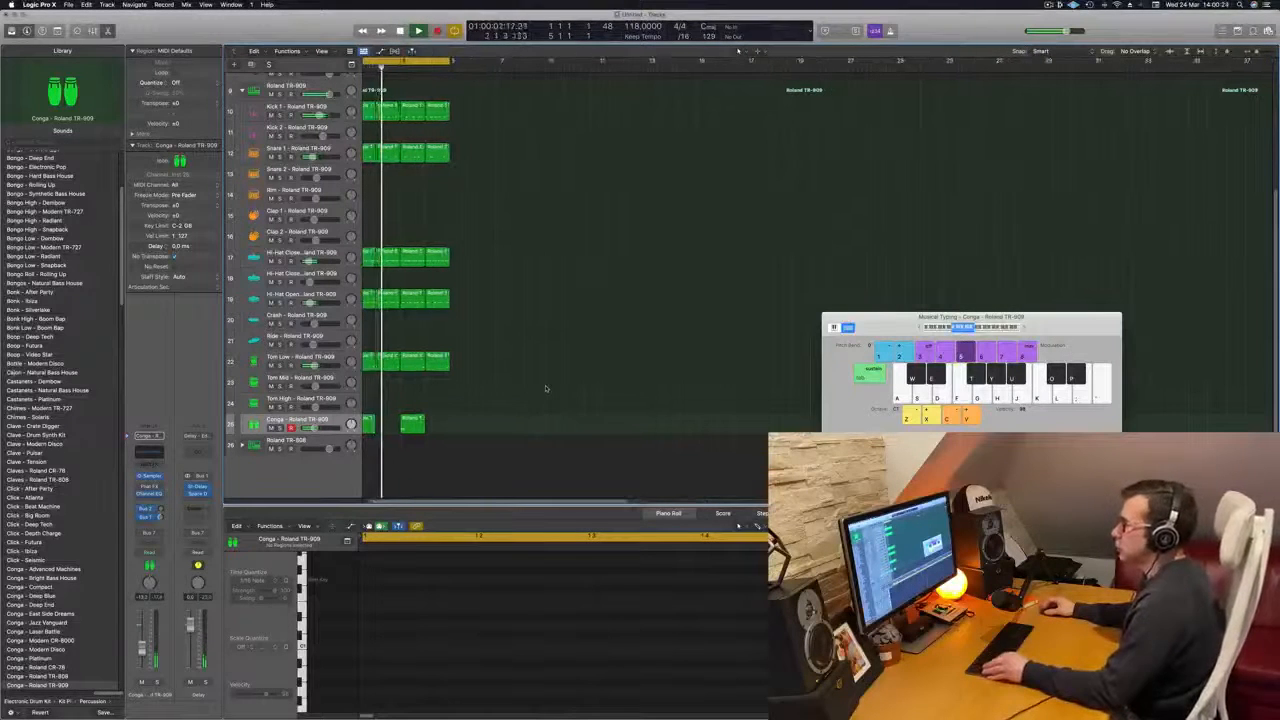
left_click(242, 445)
scroll(647, 381, "down", 5)
scroll(647, 381, "down", 5)
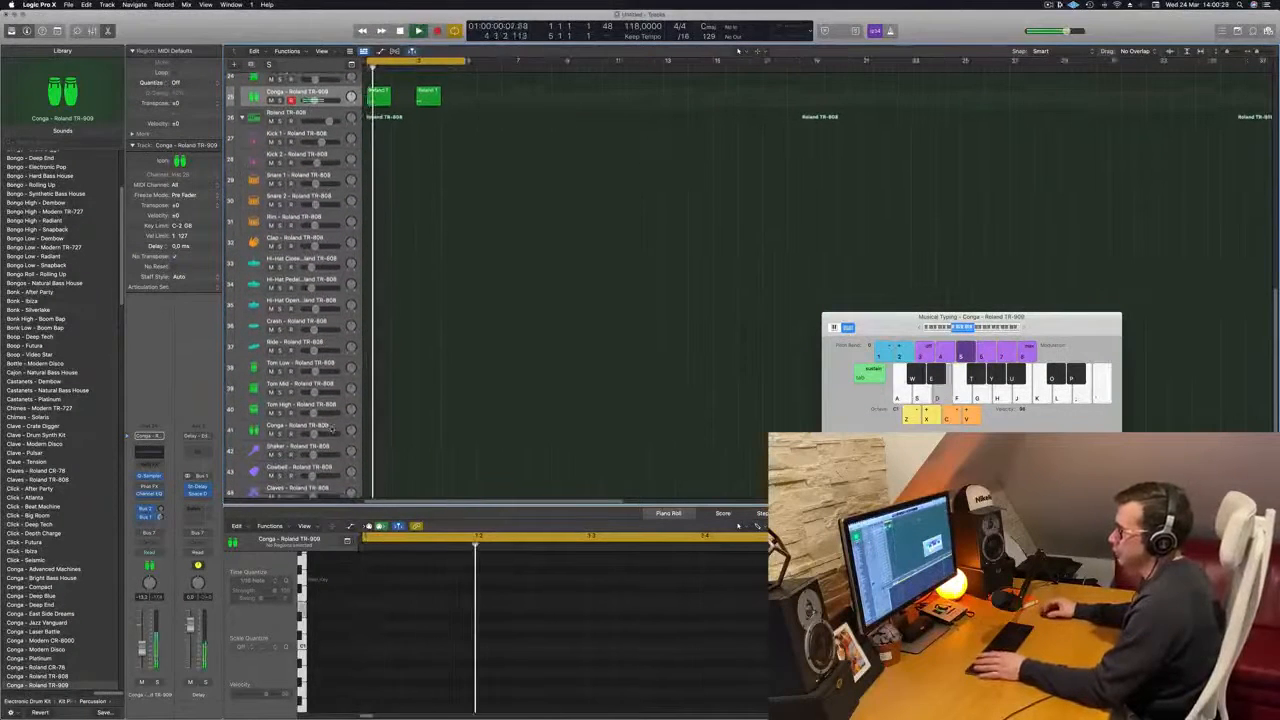
left_click(300, 428)
key("f")
key("f")
key("g")
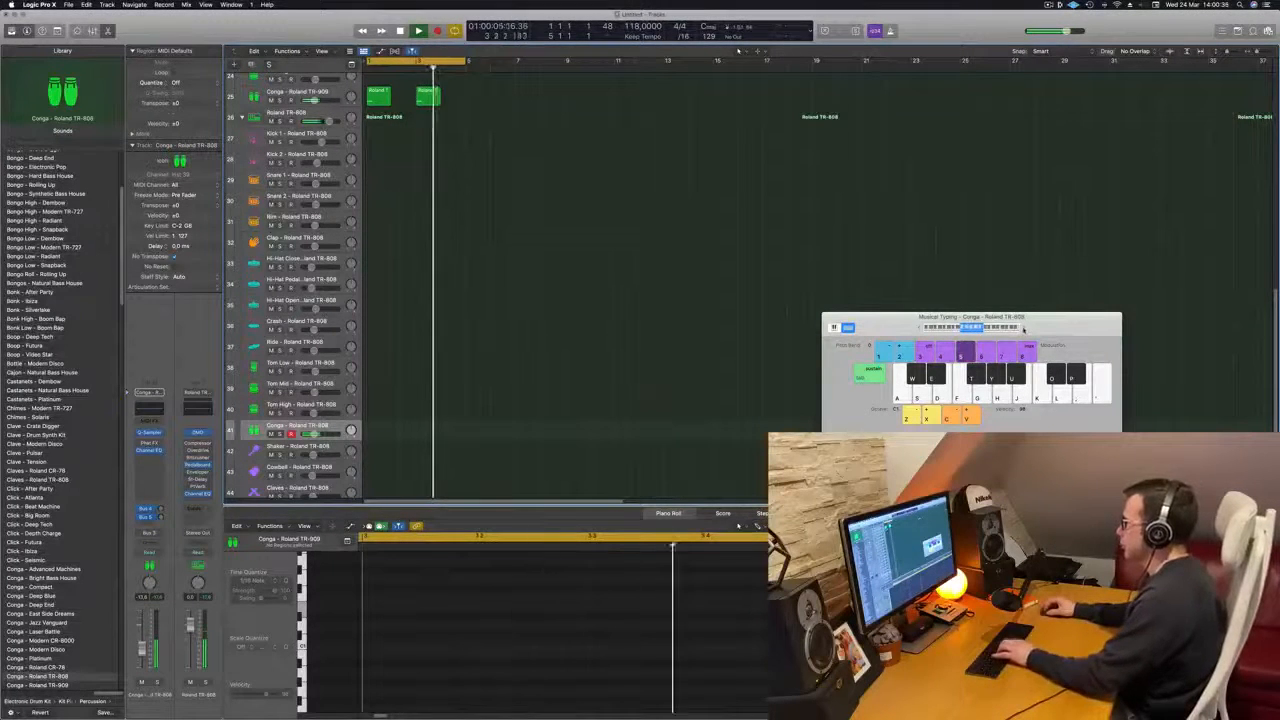
Raise the Musical Typing octave and try different conga pitches on the TR-808 Conga track over the loop
key("j")
key("j")
key("j")
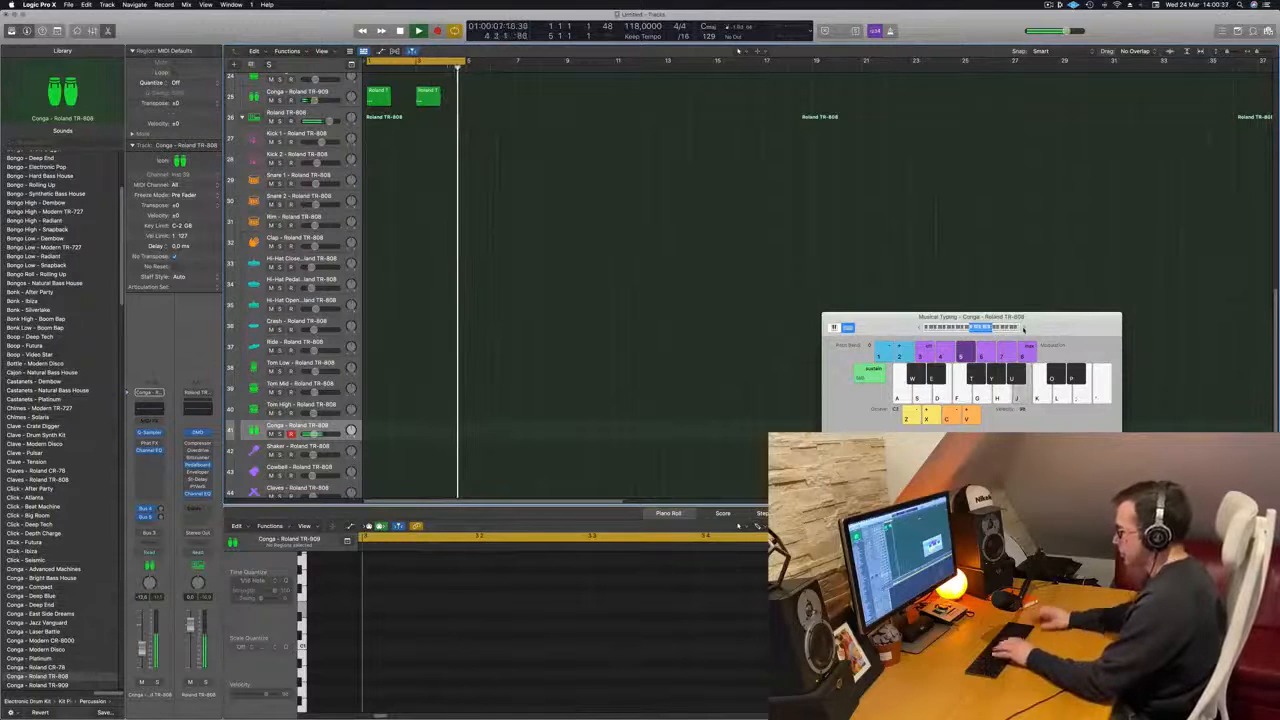
key("f")
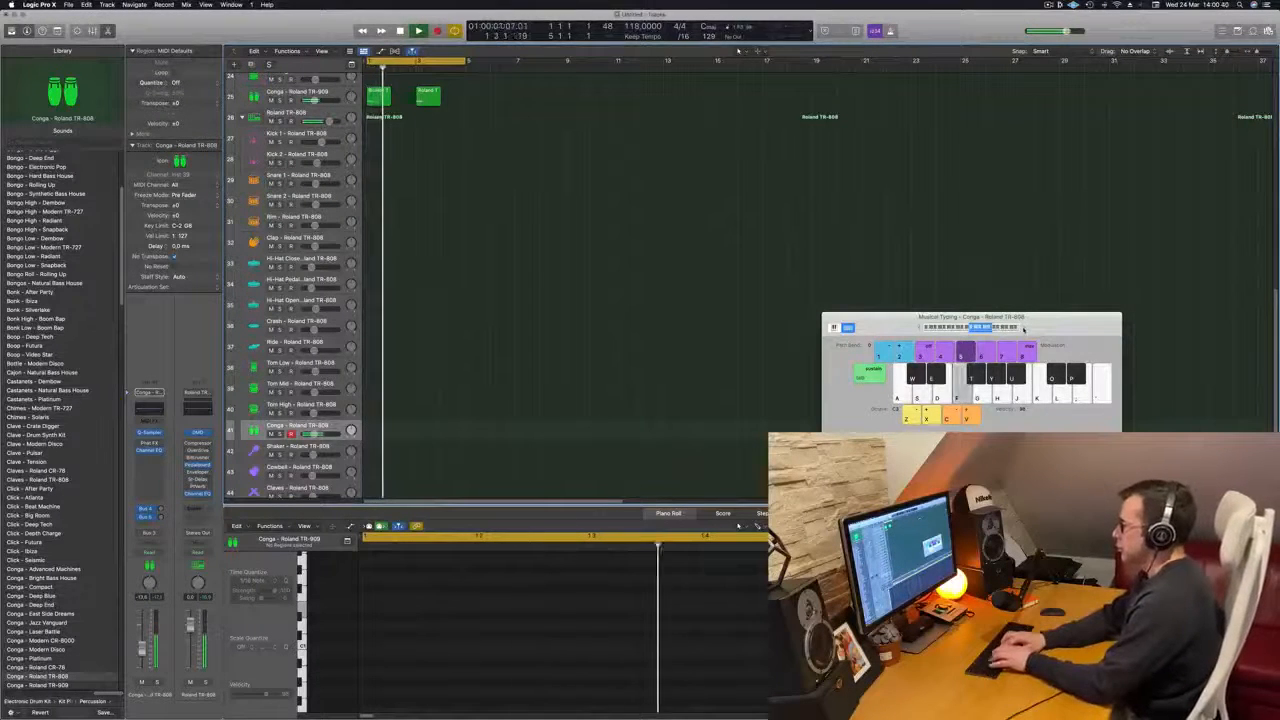
key("d")
key("k")
key("k")
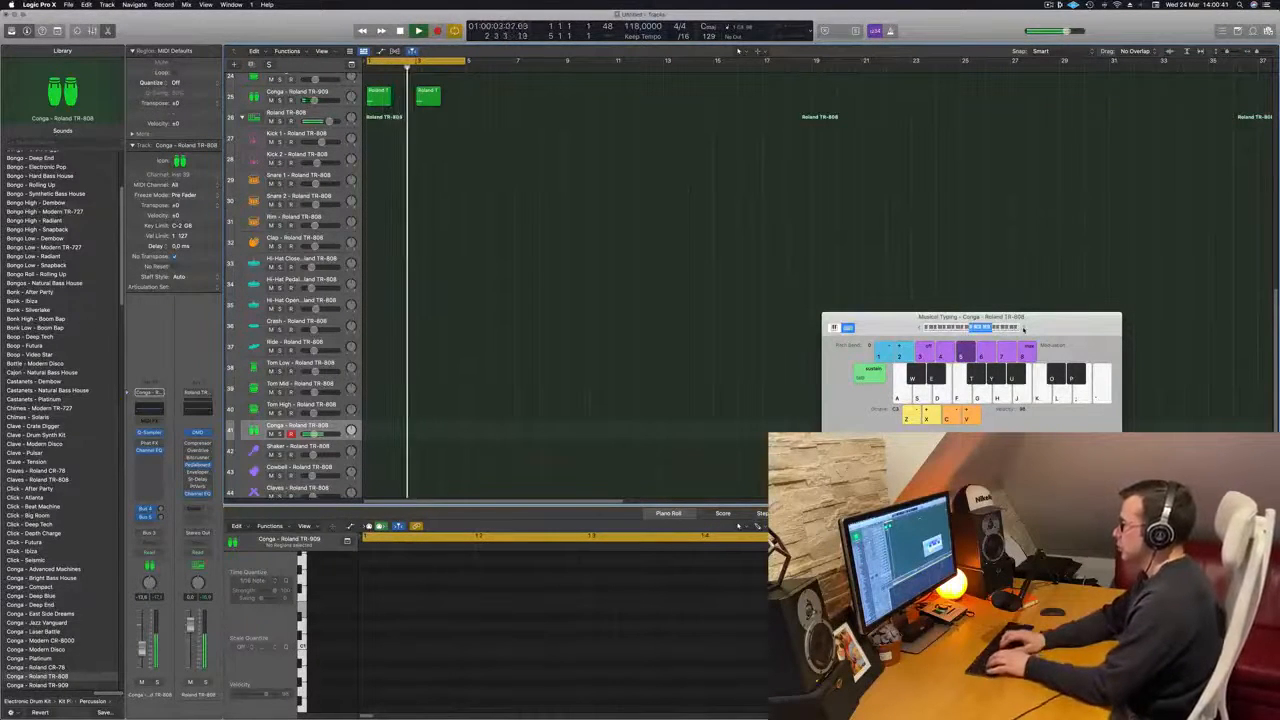
key("a")
key("a")
key("s")
key("a")
key("a")
Audition the TR-808 Tom High, Tom Mid and Tom Low tracks against the loop, returning to the Conga track
left_click(323, 406)
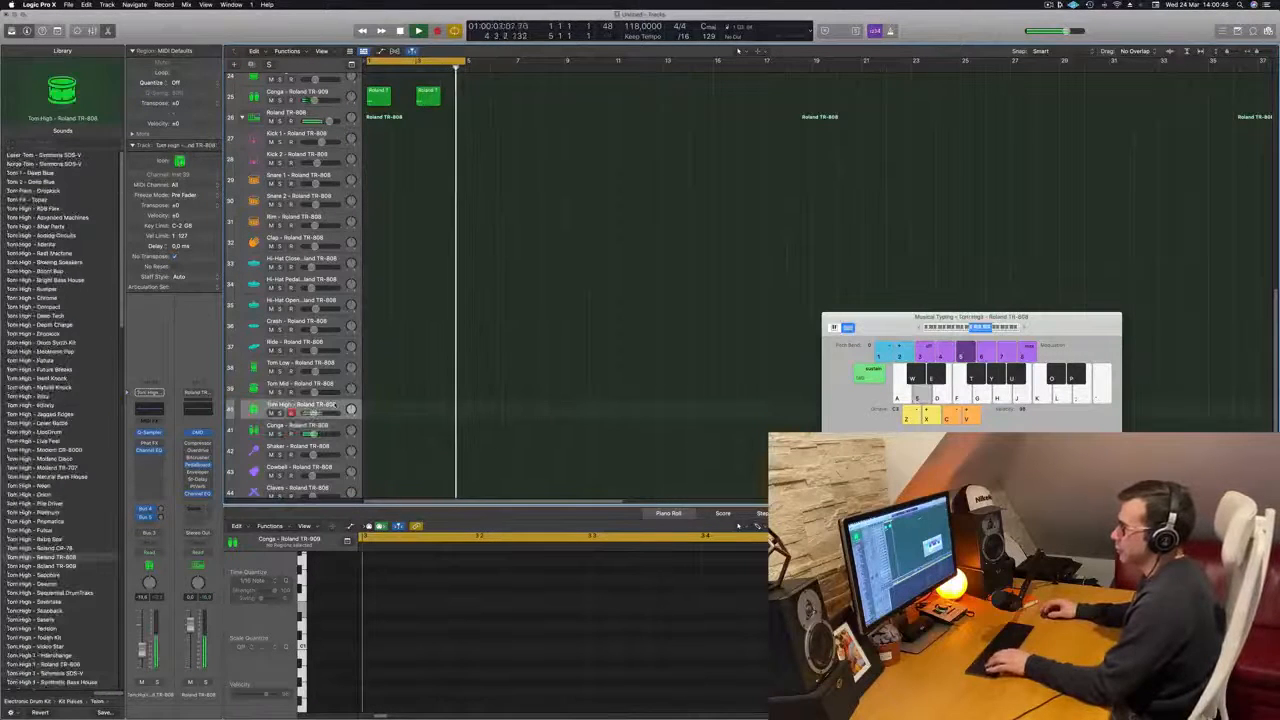
key("s")
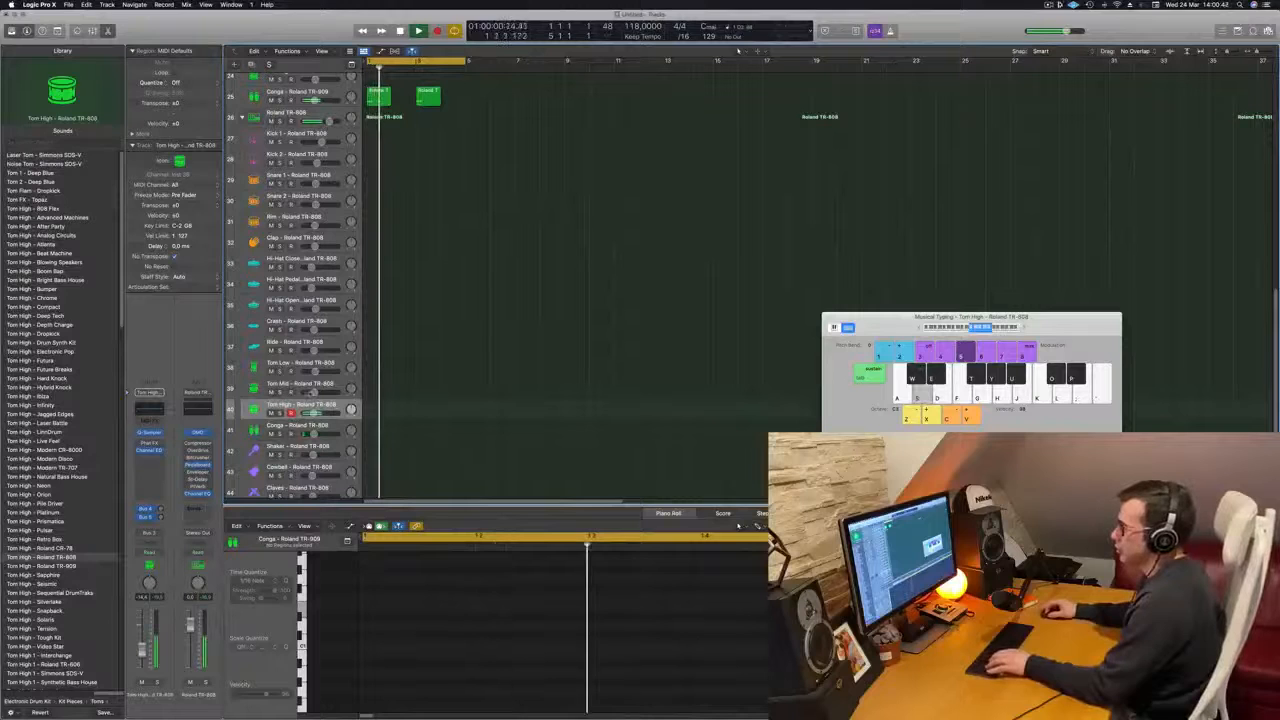
left_click(300, 384)
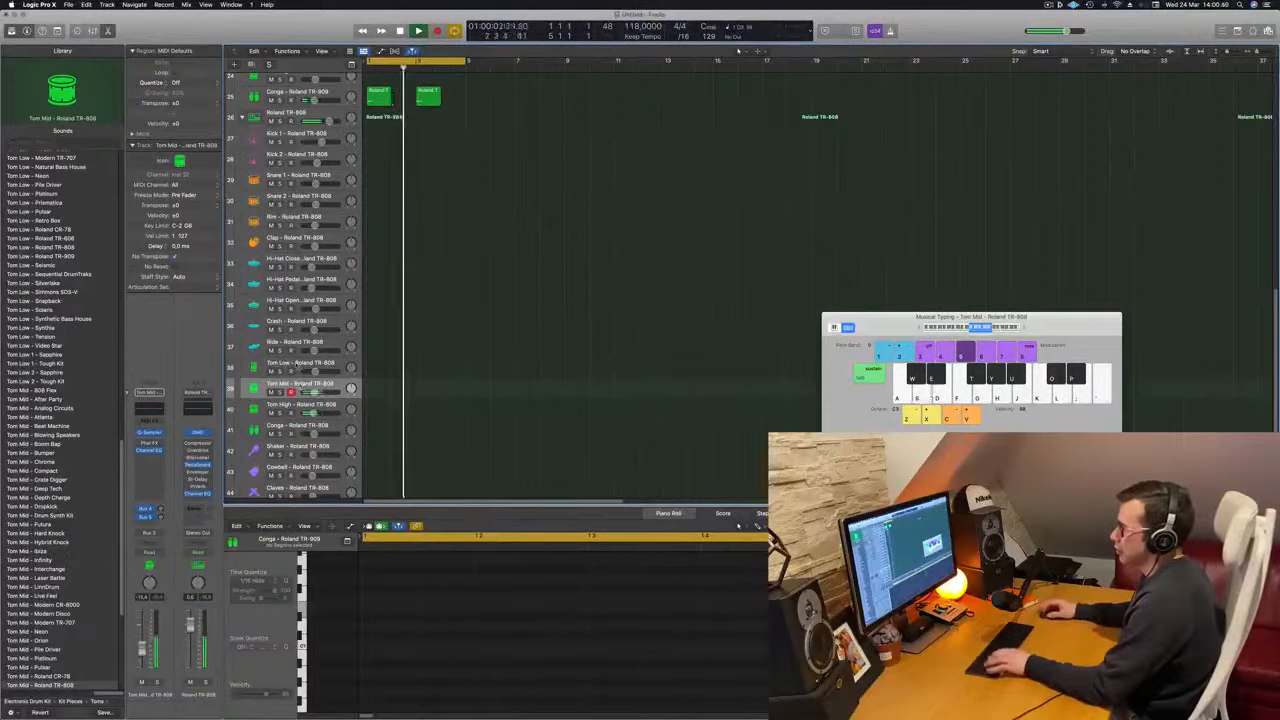
left_click(296, 364)
key("s")
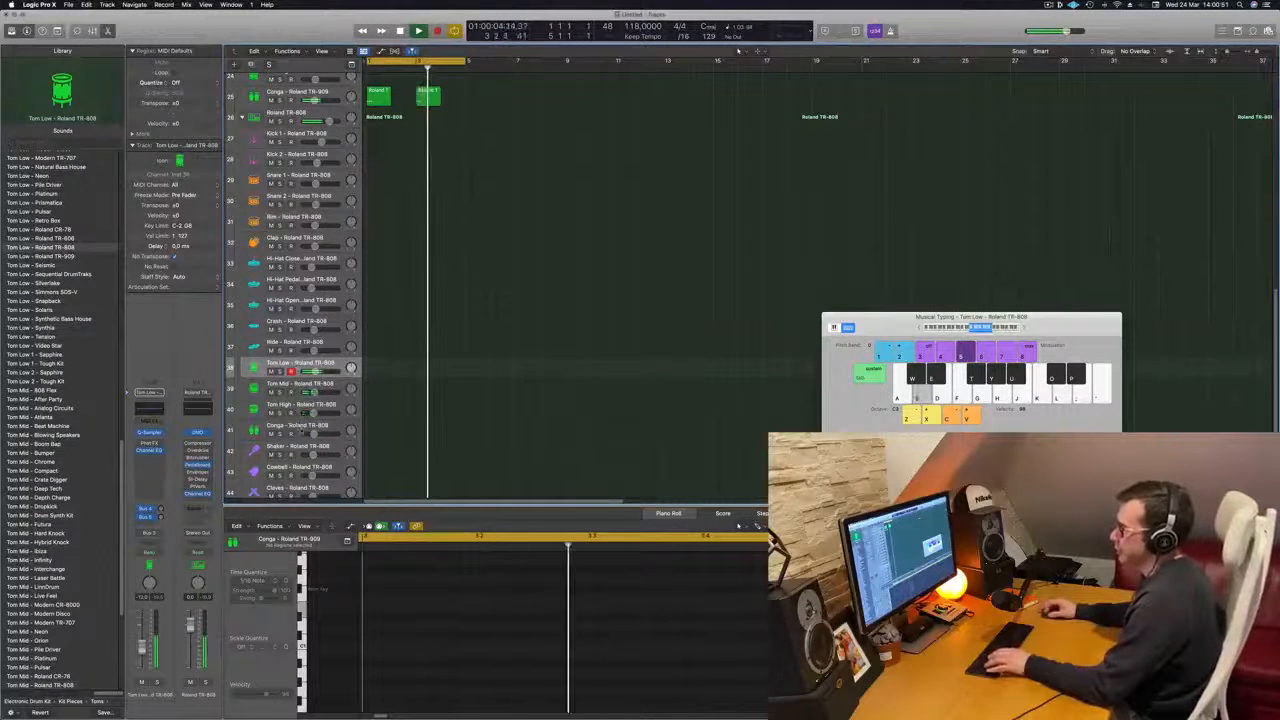
left_click(300, 427)
key("s")
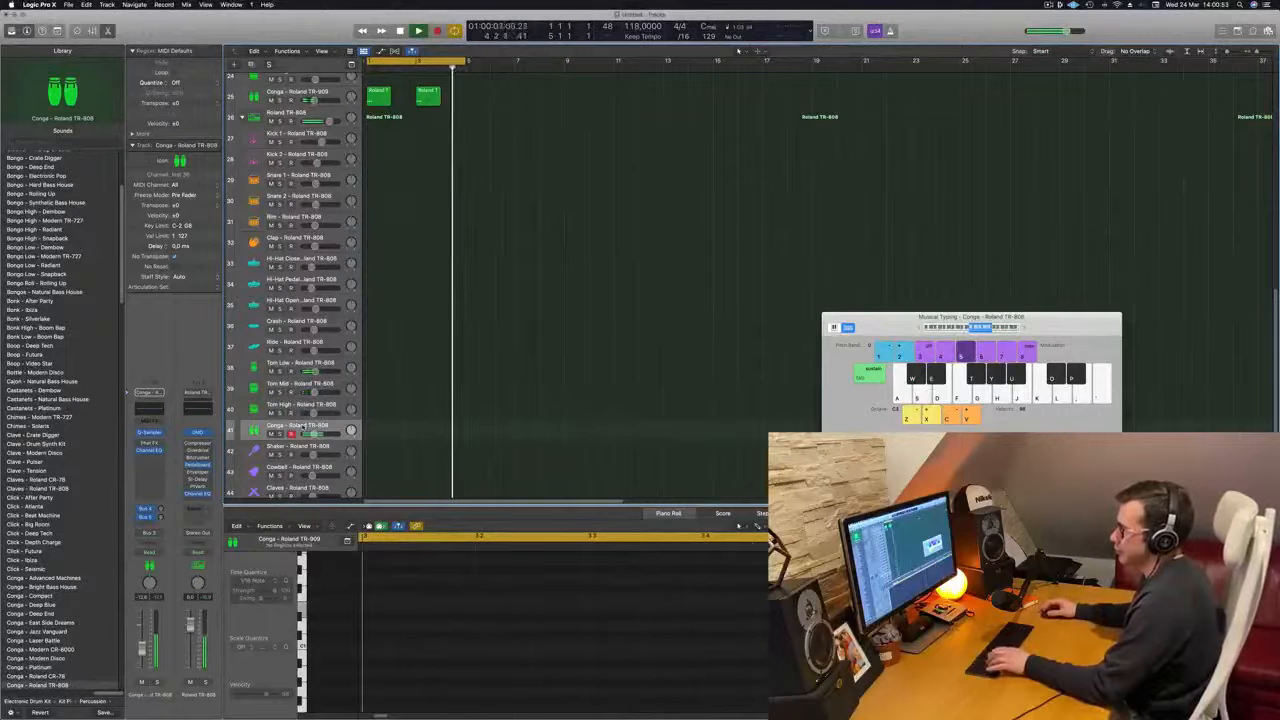
Rehearse a low conga hit at different points of the playing loop on the TR-808 Conga track
key("a")
key("a")
key("a")
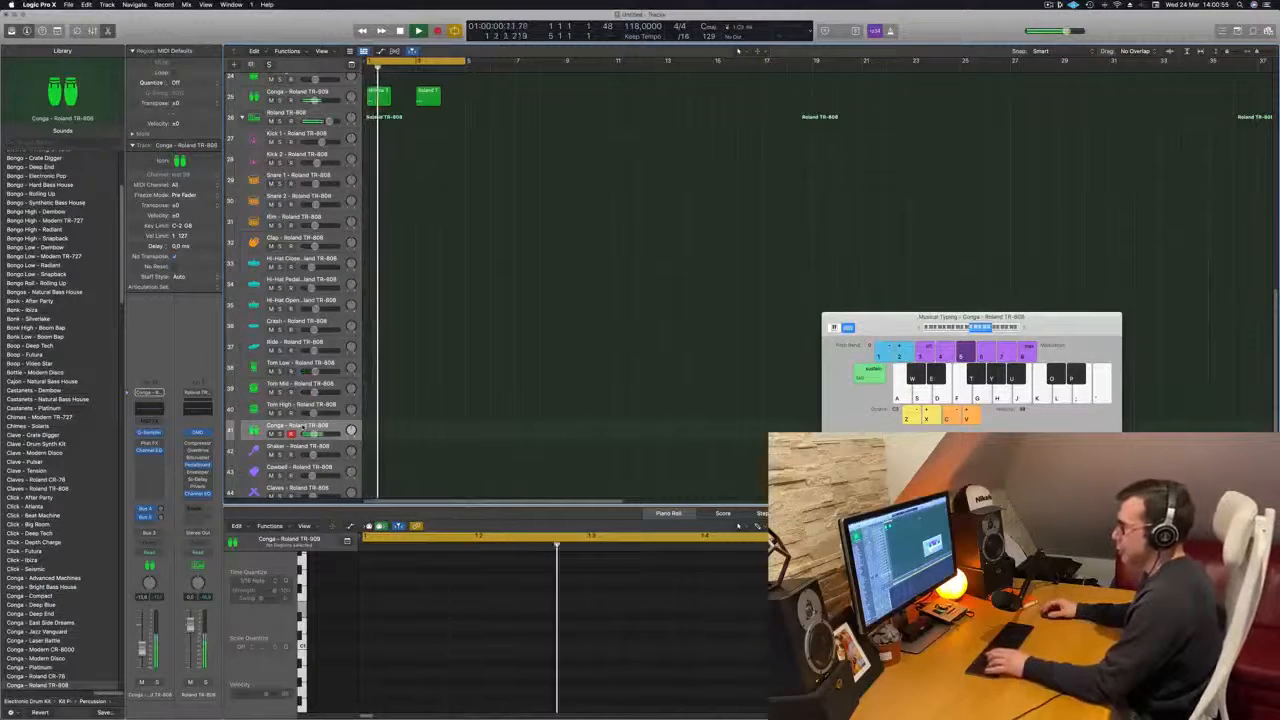
key("a")
key("a")
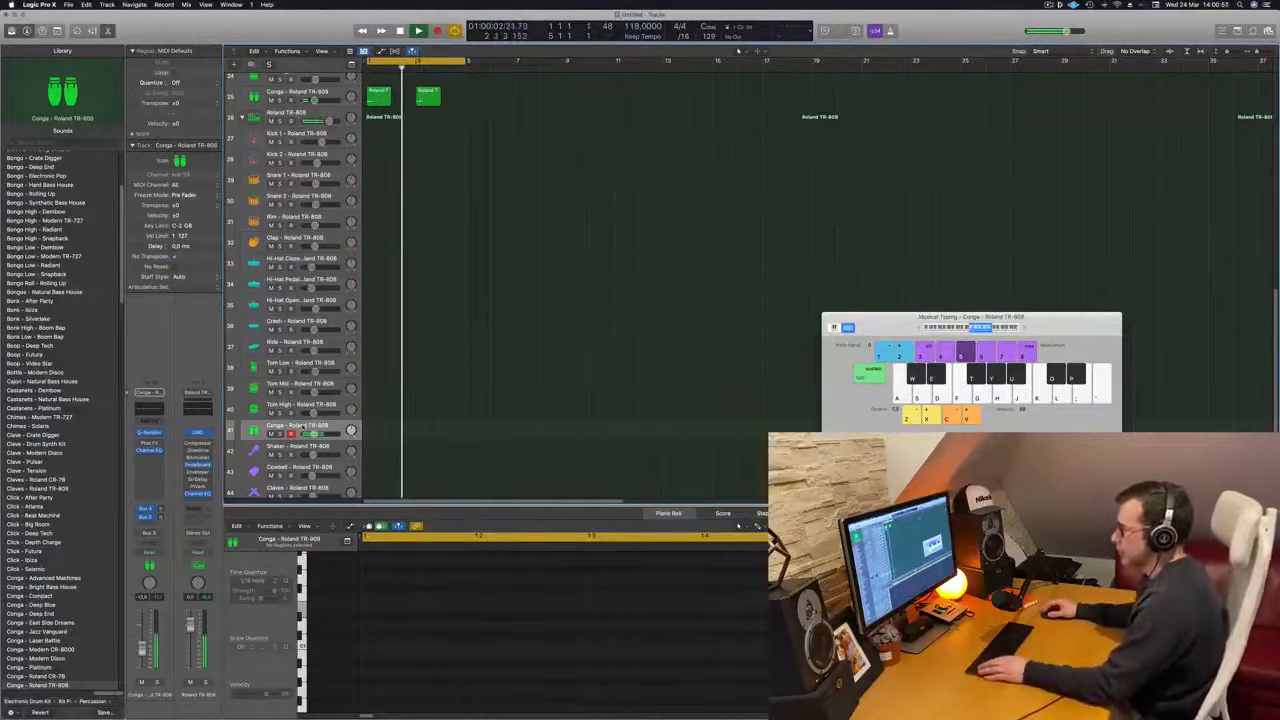
key("a")
key("a")
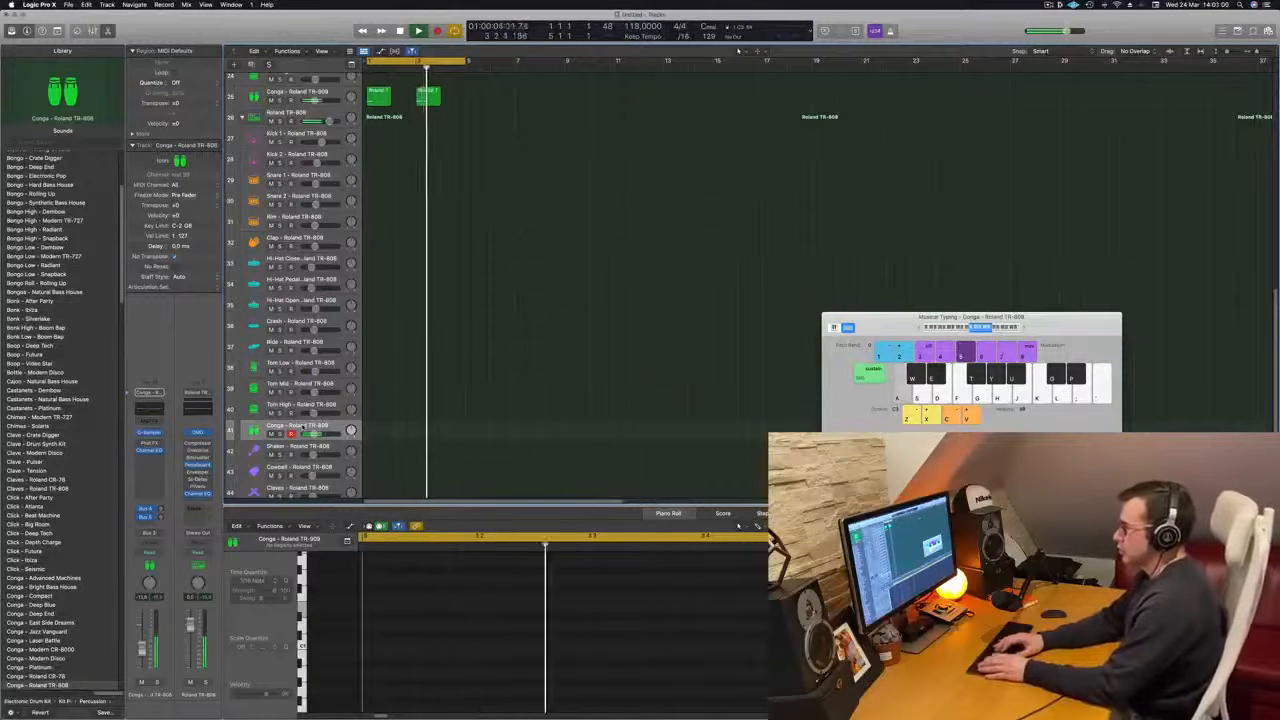
key("a")
key("a")
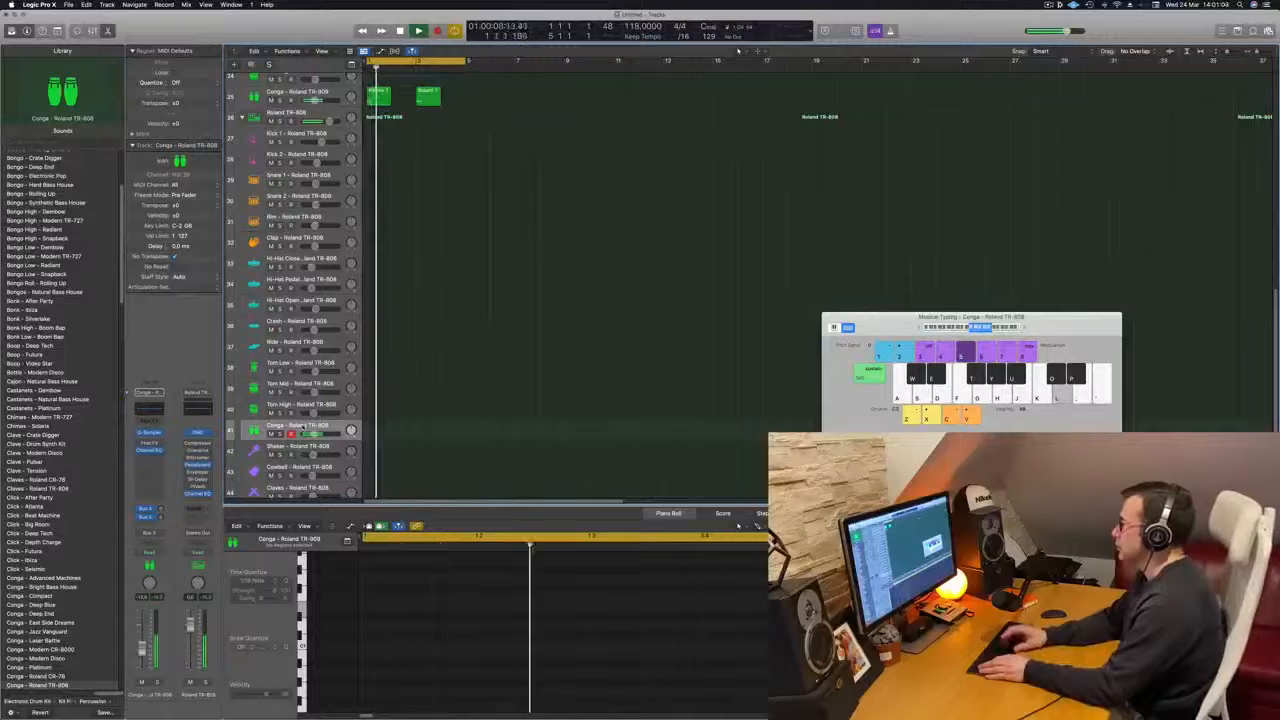
key("apostrophe")
key("apostrophe")
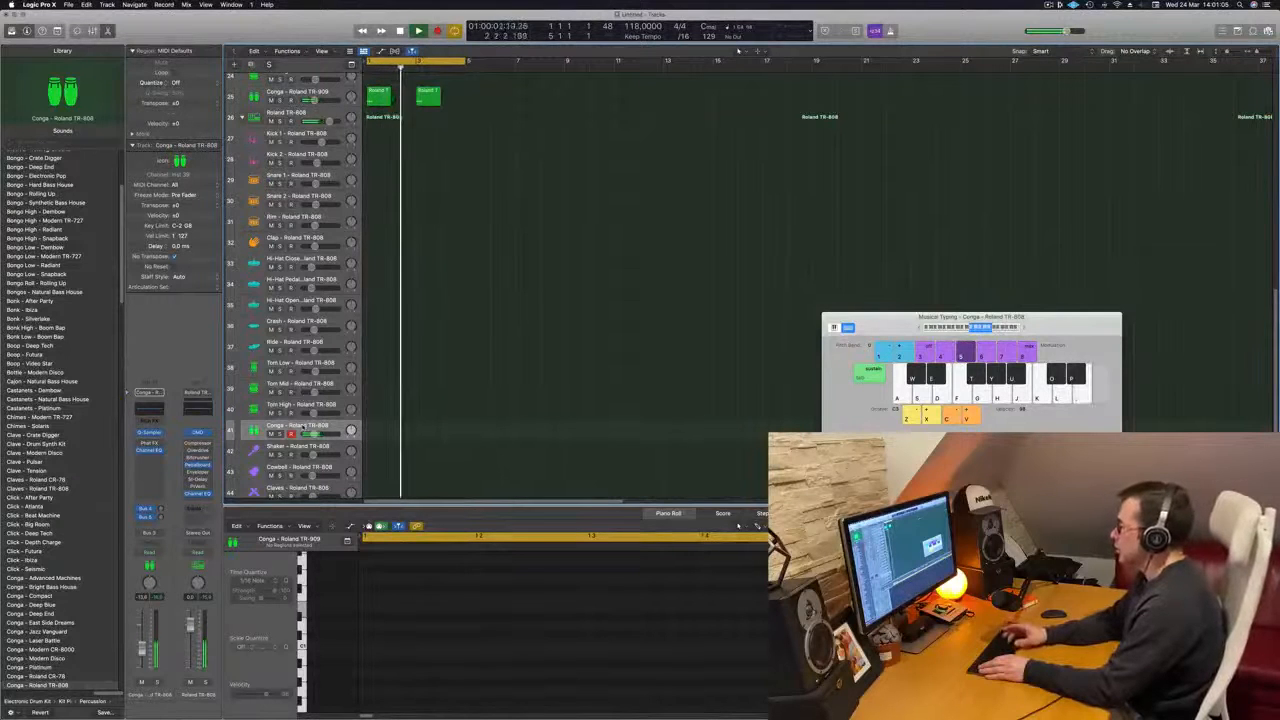
key("a")
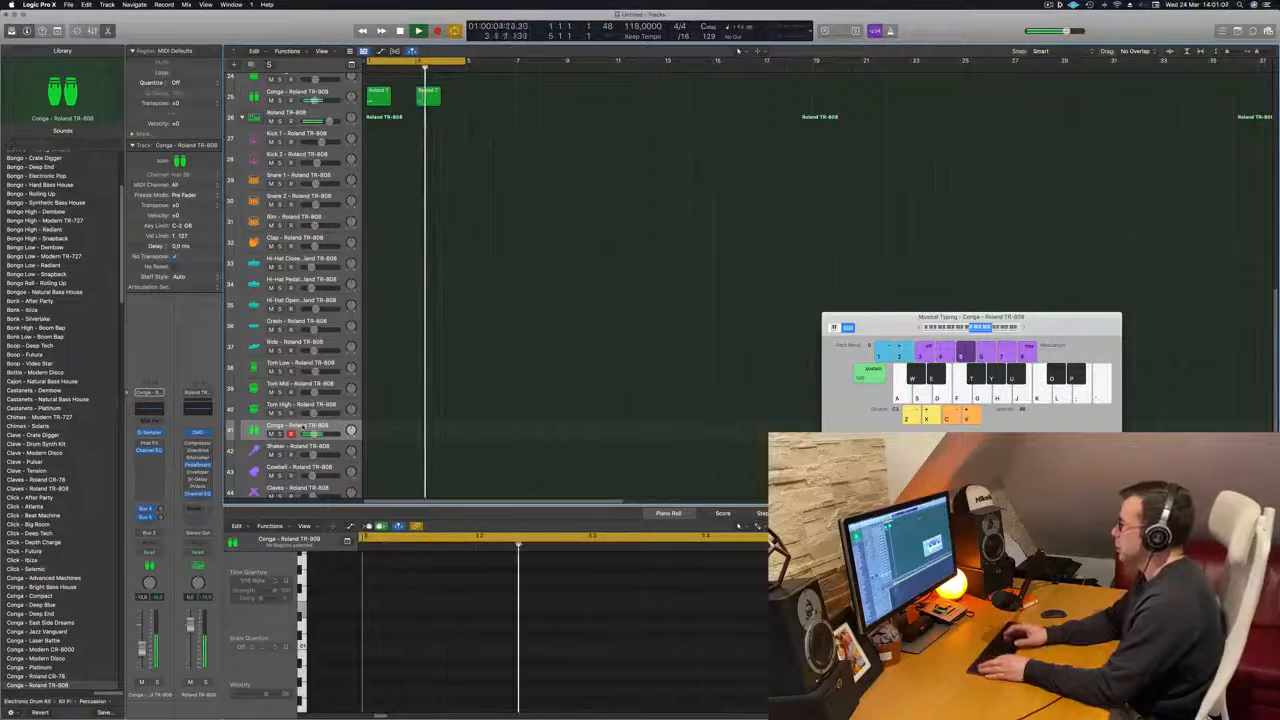
key("a")
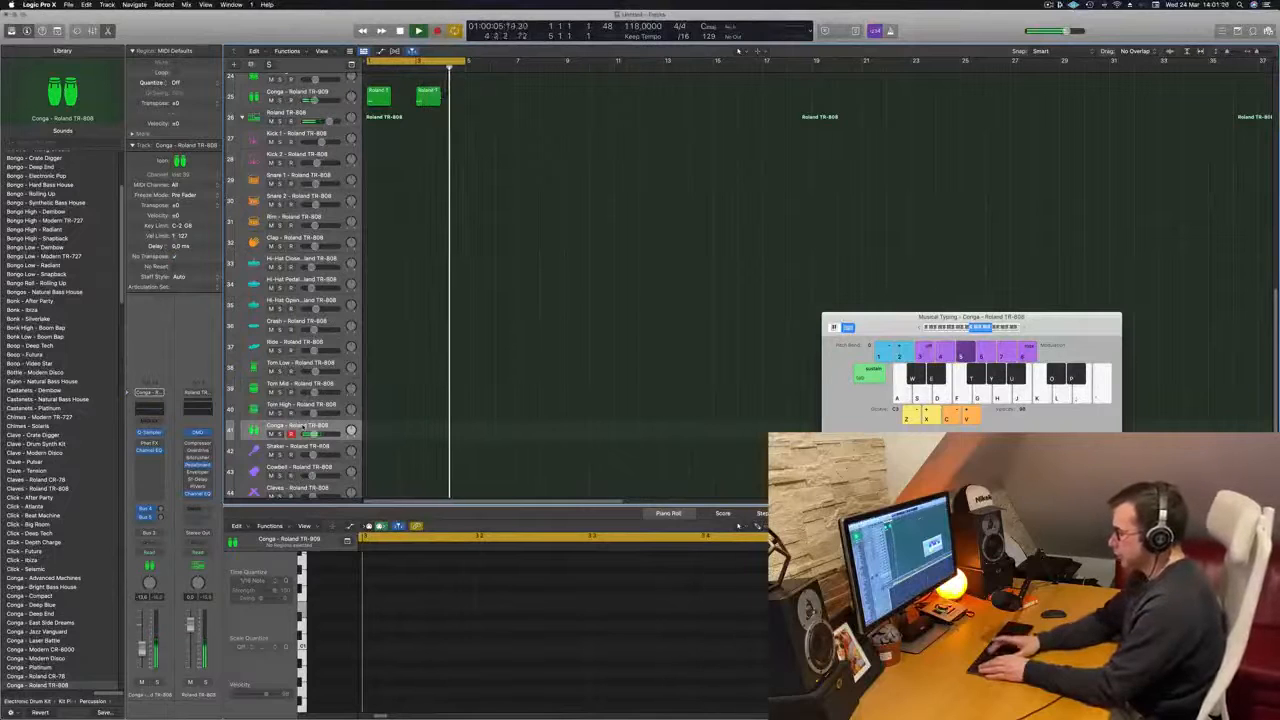
Record a single conga note in bar 2 of the TR-808 Conga track and copy its region to bar 4
key("r")
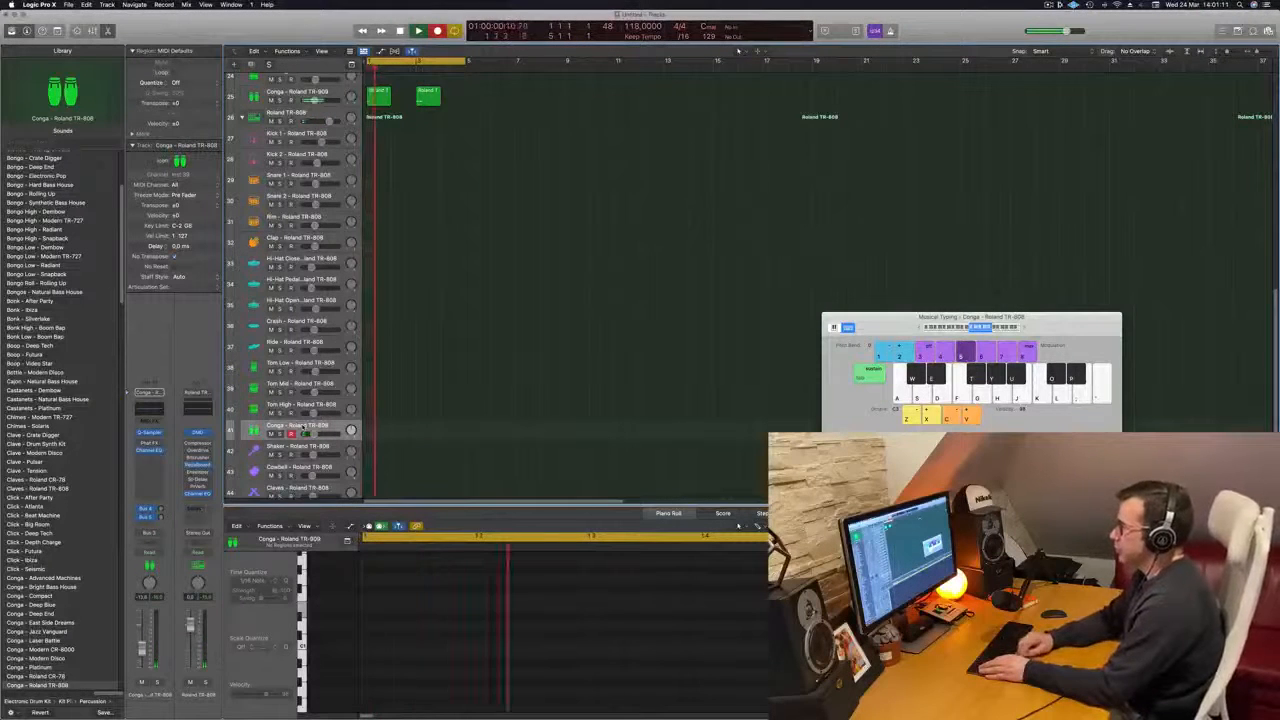
key("a")
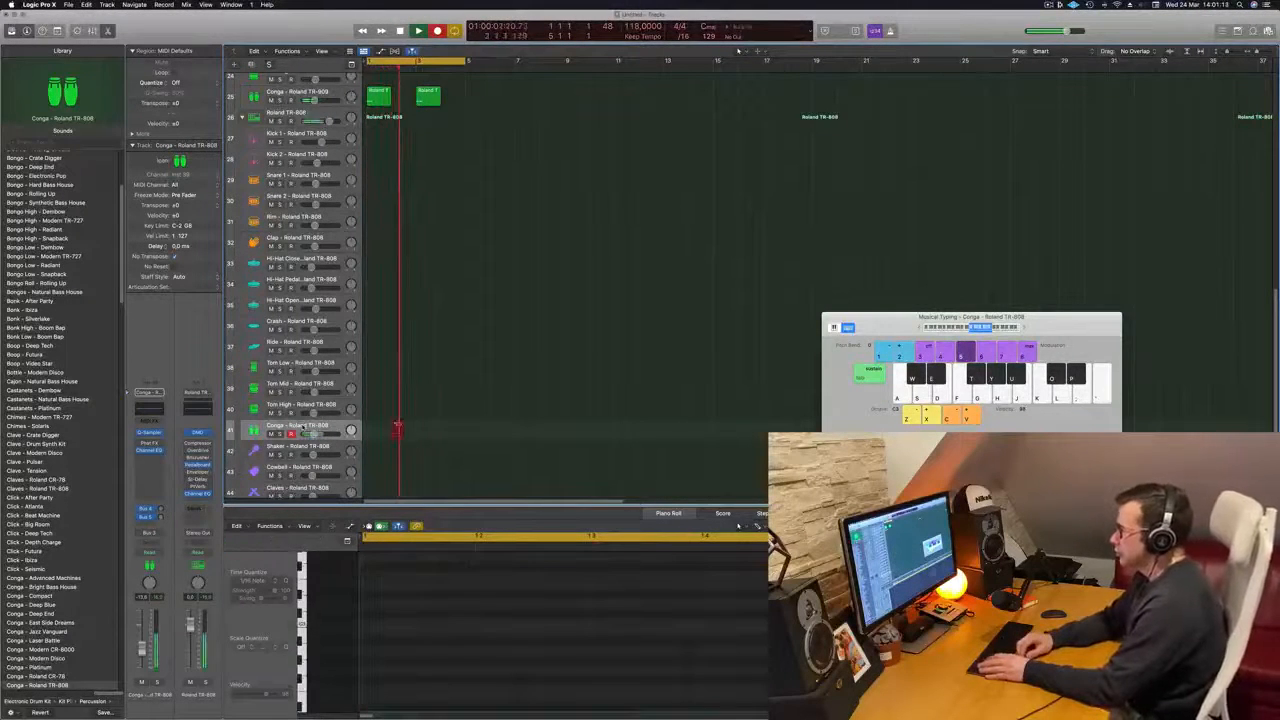
key("Return")
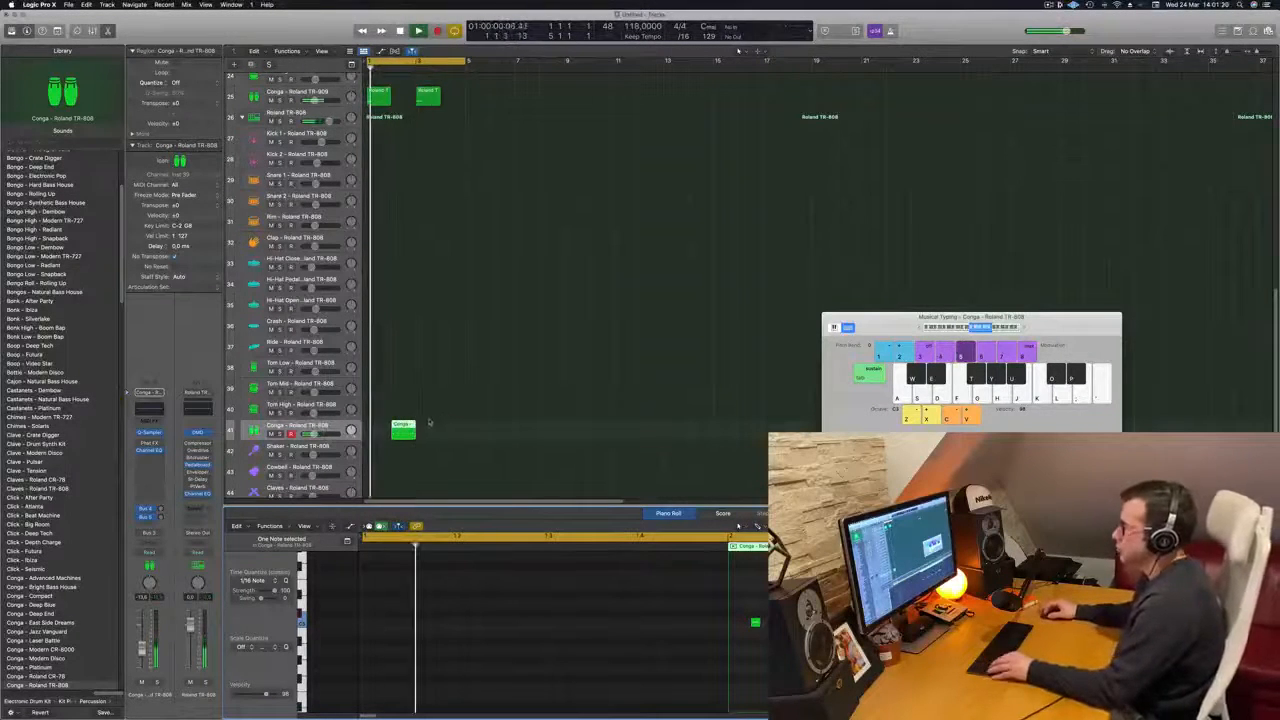
left_click_drag(405, 429, 452, 433)
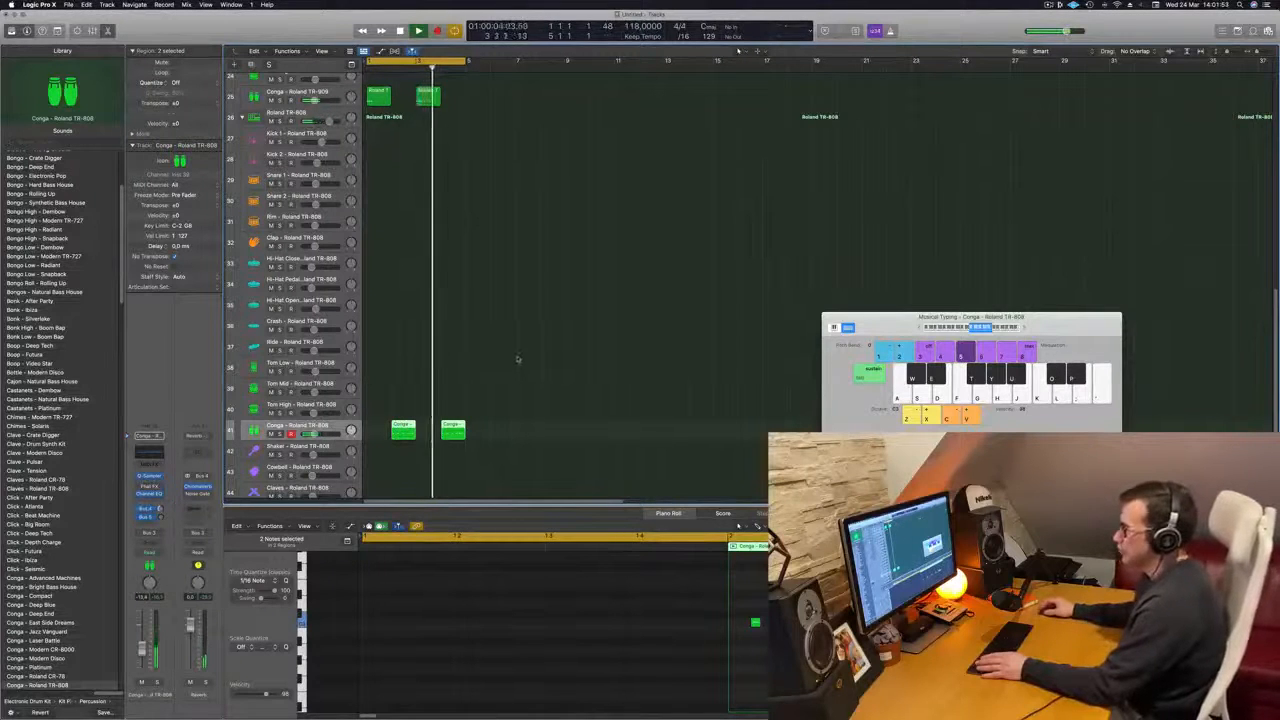
scroll(517, 358, "down", 3)
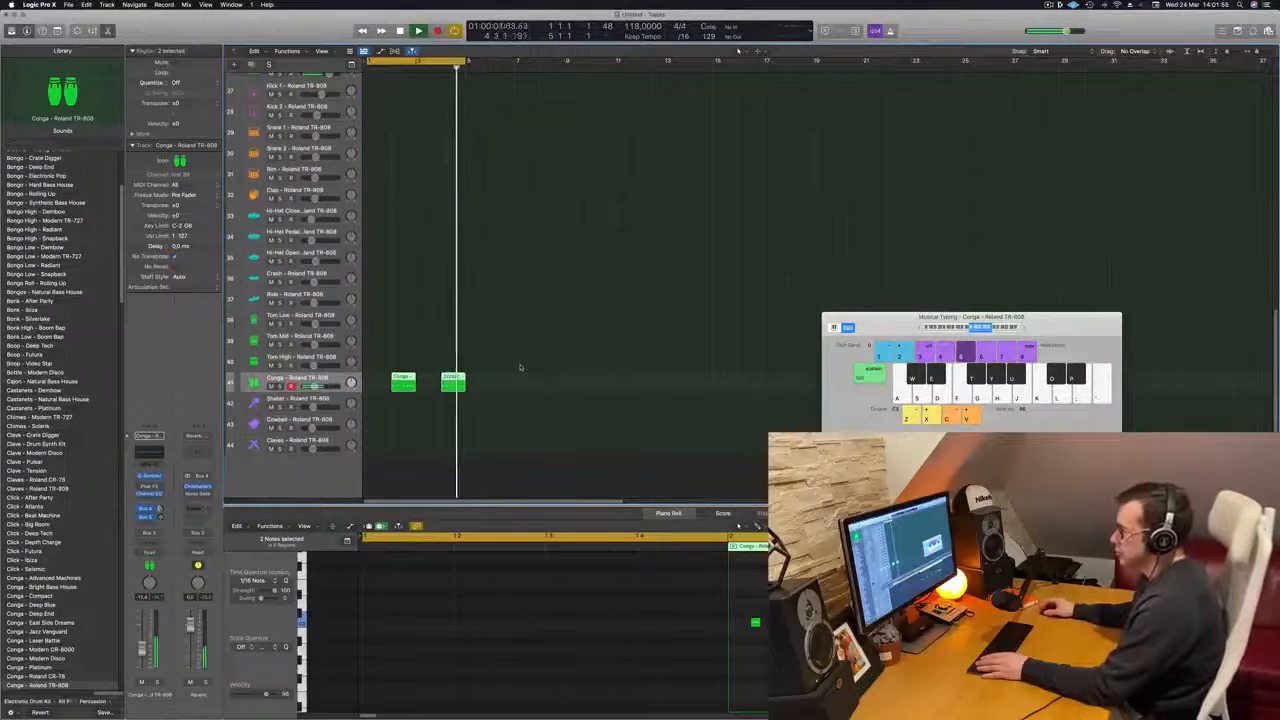
scroll(425, 330, "up", 2)
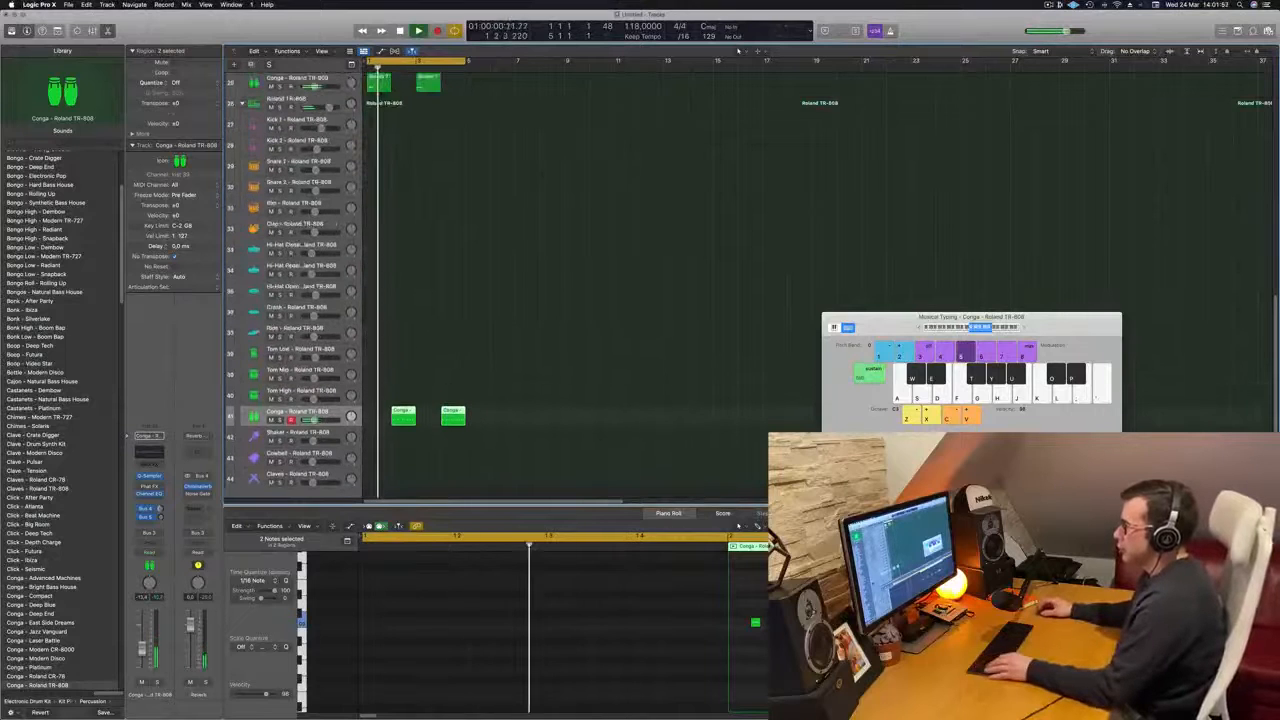
Stop the loop and copy the bar 1 hi-hat region from the TR-909 kit onto the TR-808 Shaker track
key("Return")
scroll(464, 371, "down", 2)
key("space")
scroll(524, 333, "up", 5)
scroll(528, 333, "down", 3)
scroll(528, 333, "up", 3)
scroll(492, 313, "down", 2)
left_click(378, 175)
left_click_drag(378, 175, 374, 468)
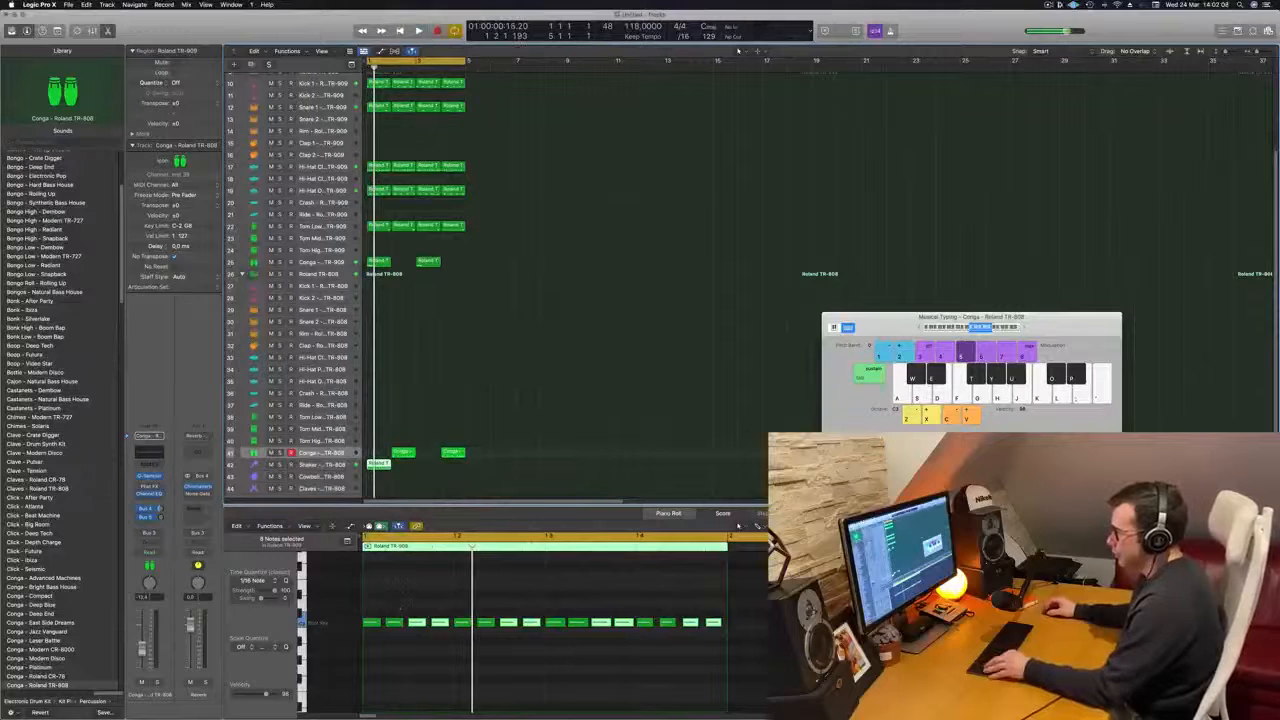
Select all the notes of the copied shaker region in the Piano Roll and start loop playback
scroll(401, 608, "down", 2)
left_click_drag(375, 609, 639, 672)
key("space")
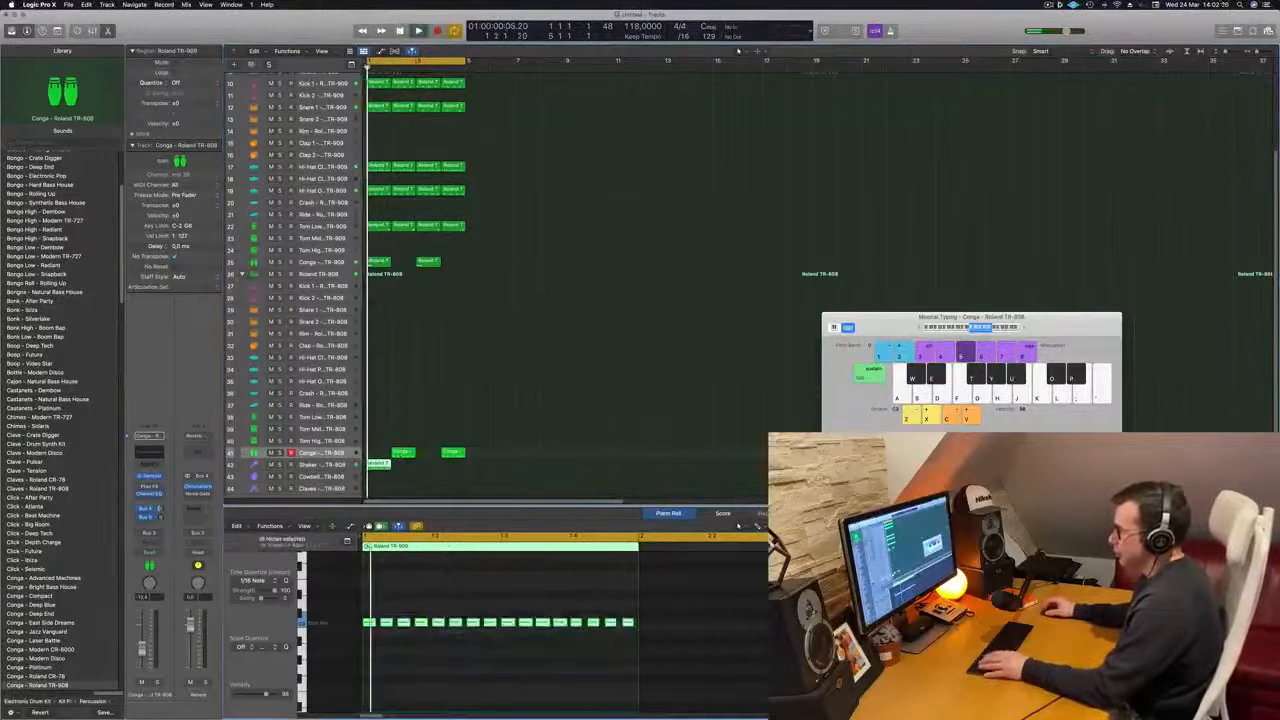
Open the TR-808 Shaker track's Sample Delay plug-in and copy the shaker region across bars 2 to 4
left_click(322, 464)
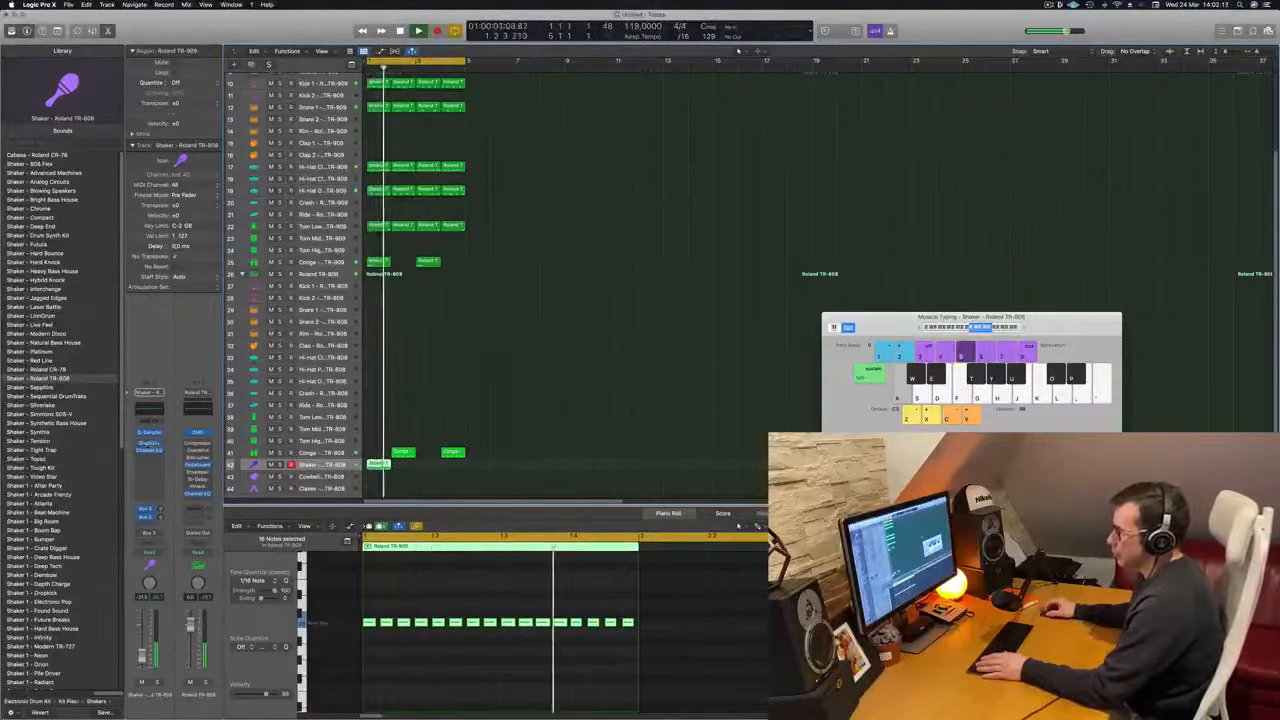
left_click(149, 443)
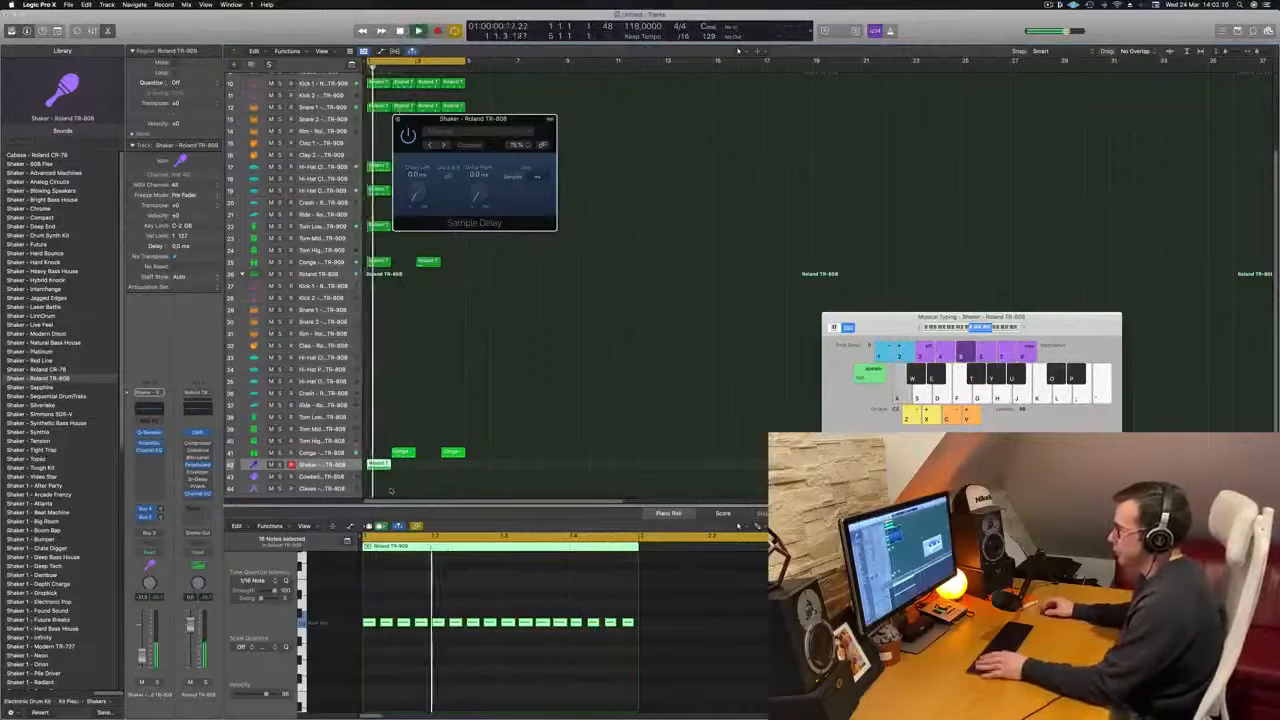
left_click_drag(406, 474, 433, 470)
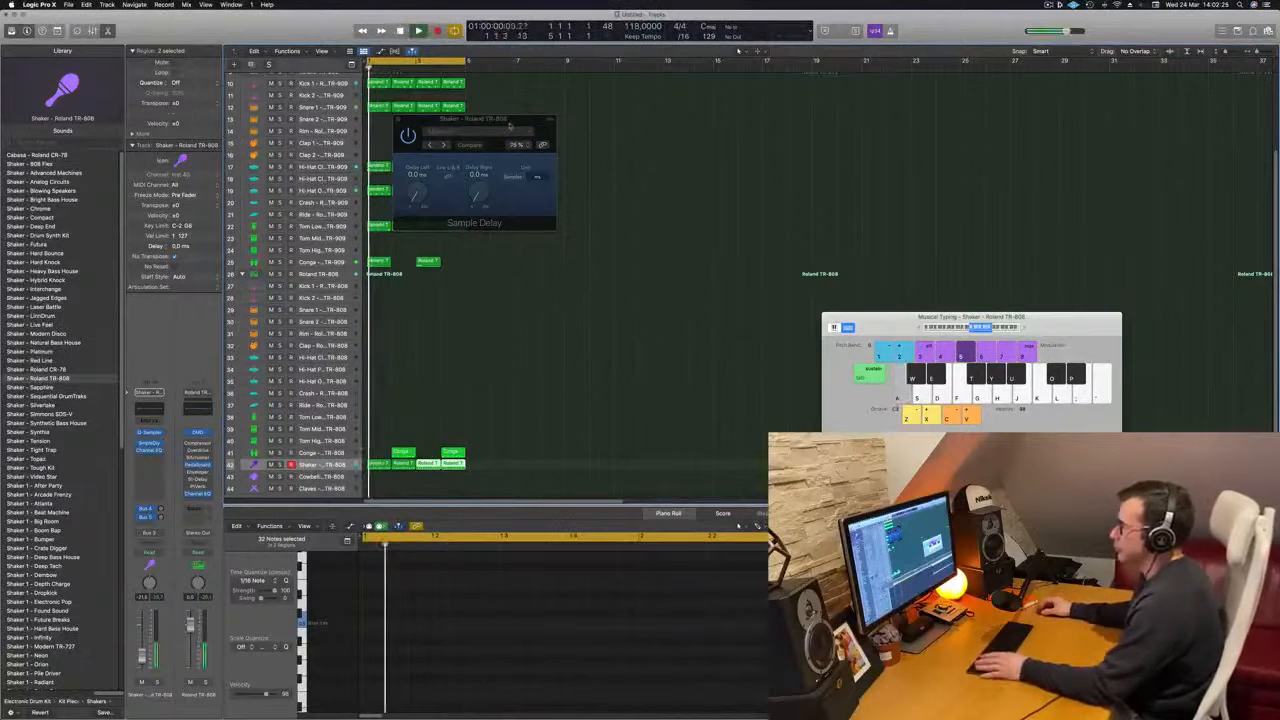
Set the shaker's Sample Delay to 24 ms on the left channel and 12 ms on the right
left_click_drag(510, 123, 669, 258)
left_click_drag(577, 330, 579, 321)
key("space")
key("space")
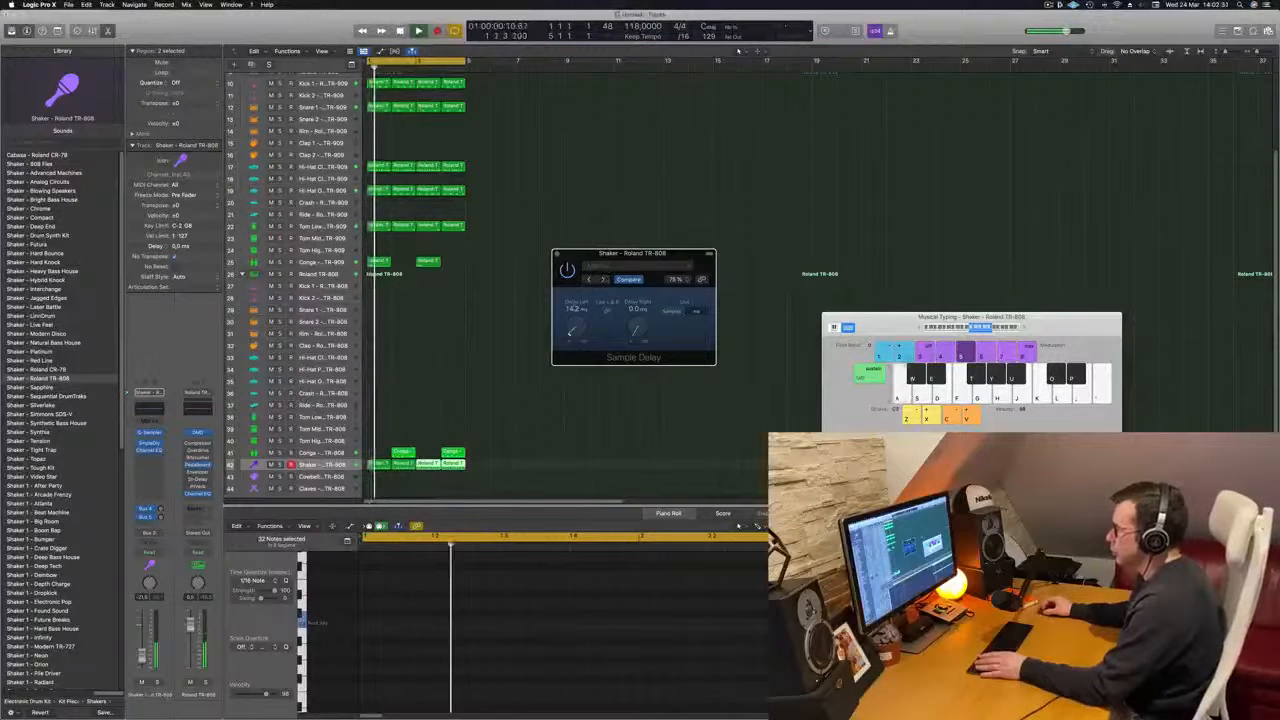
double_click(575, 308)
type("2")
key("Return")
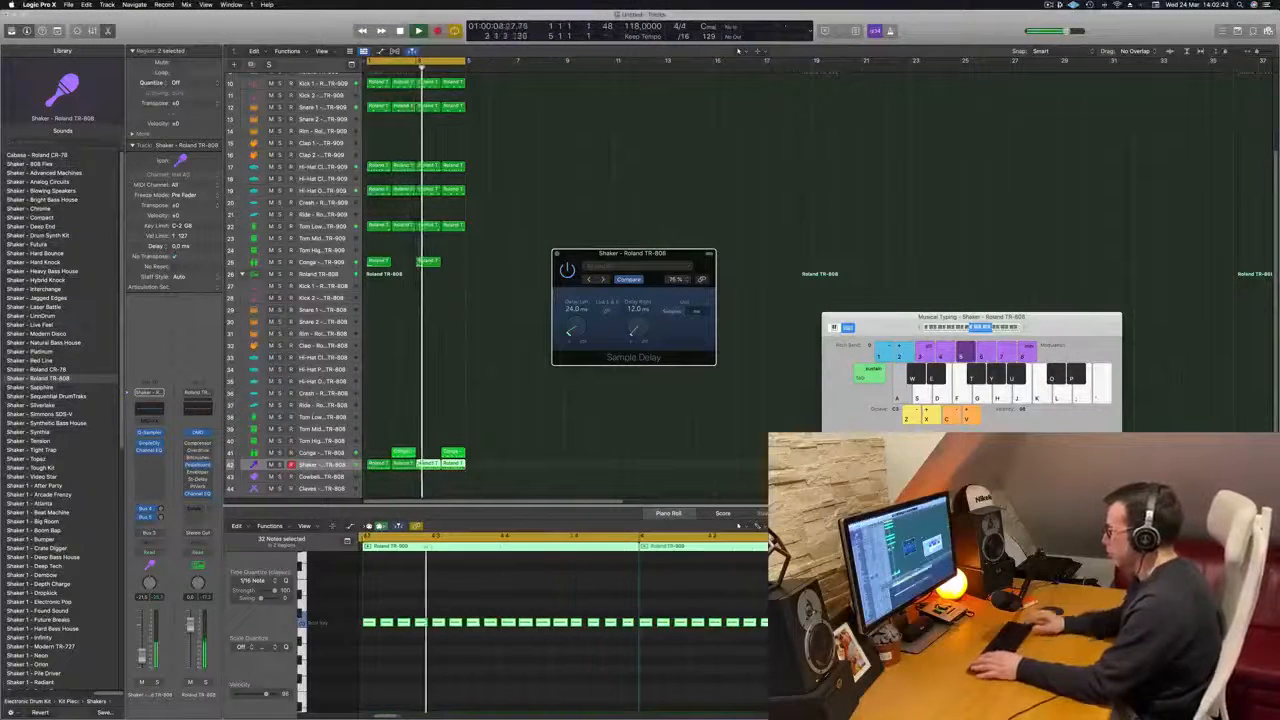
left_click_drag(634, 253, 669, 222)
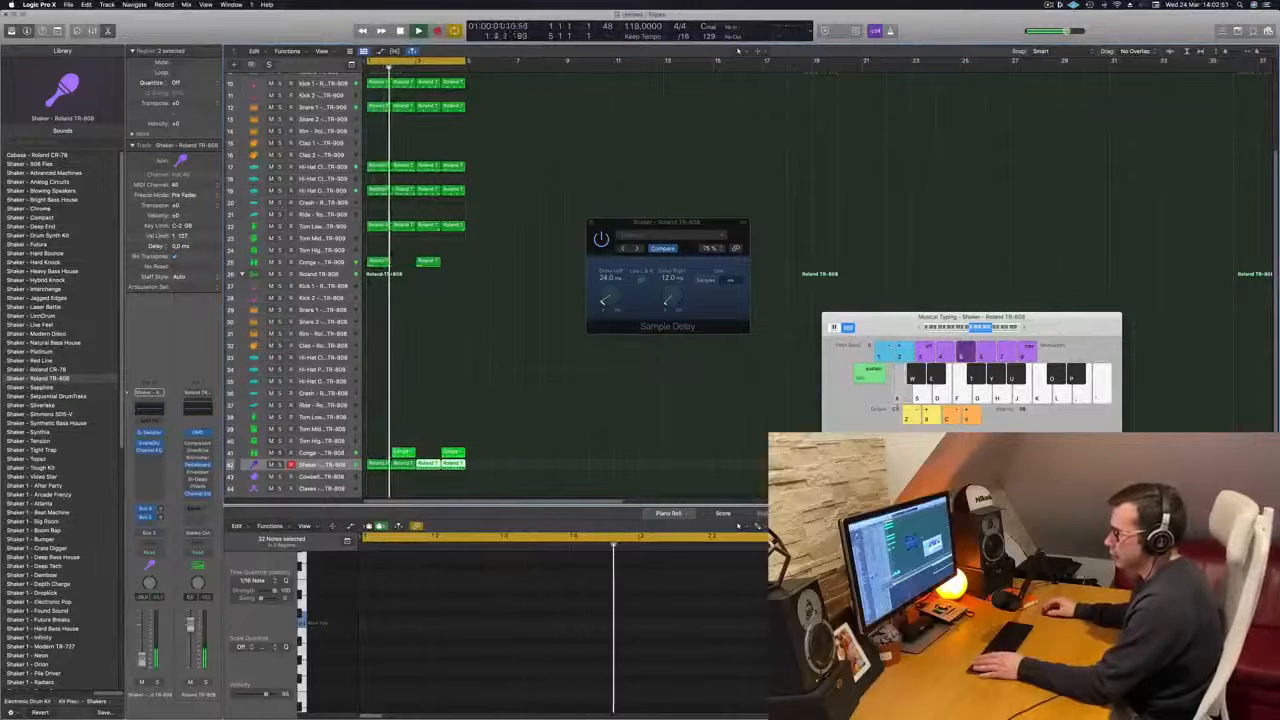
Insert a Flanger from the Modulation effects on the TR-808 Shaker track and place its window in clear view
left_click(153, 459)
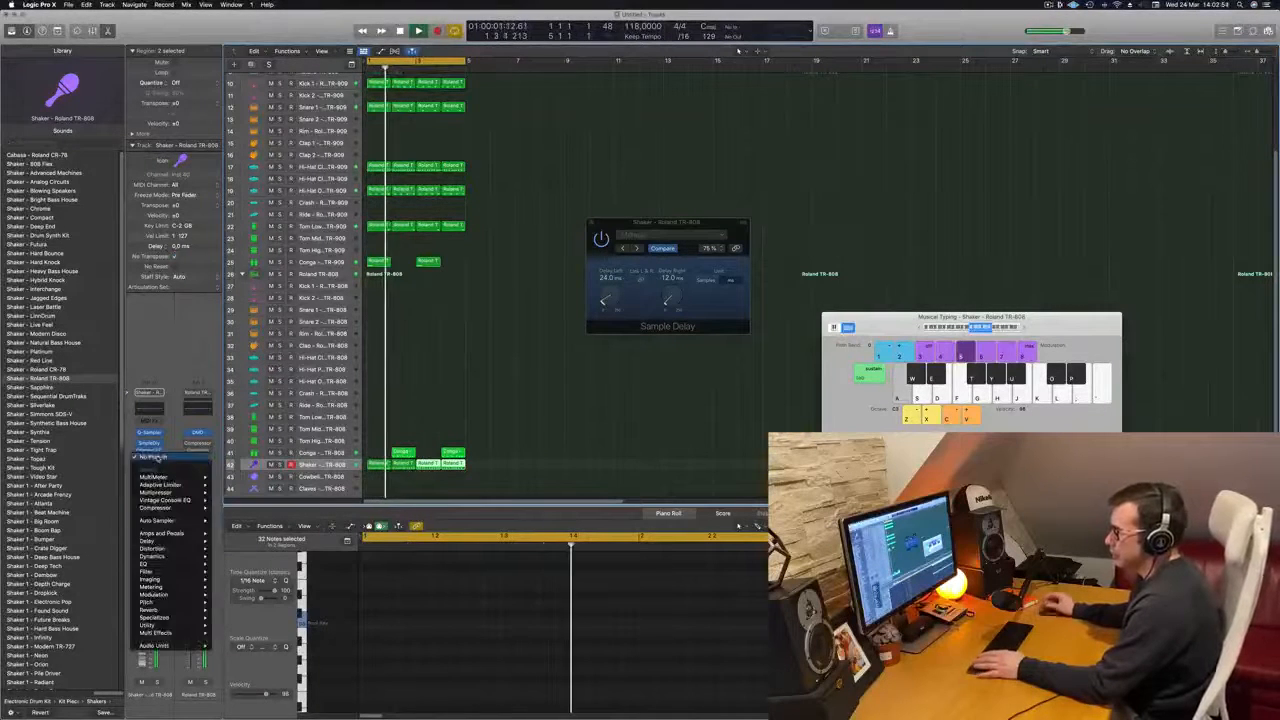
mouse_move(182, 574)
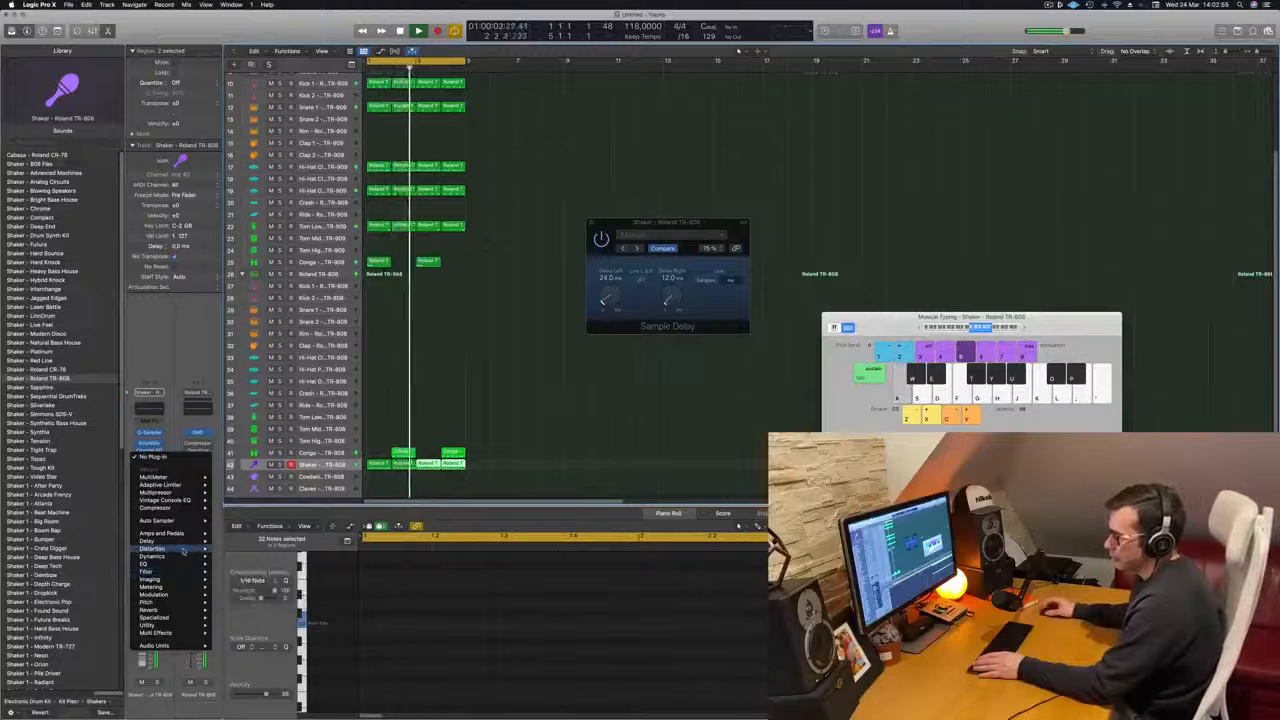
mouse_move(183, 552)
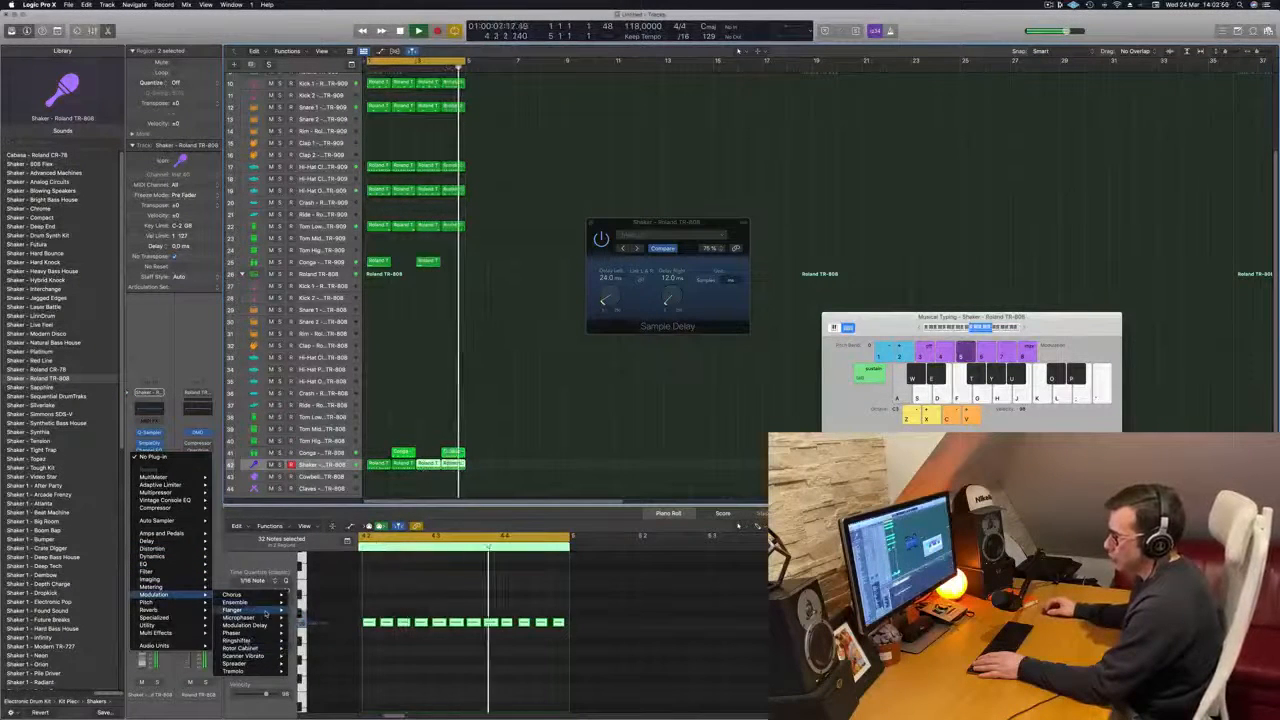
left_click(255, 610)
left_click_drag(505, 120, 678, 277)
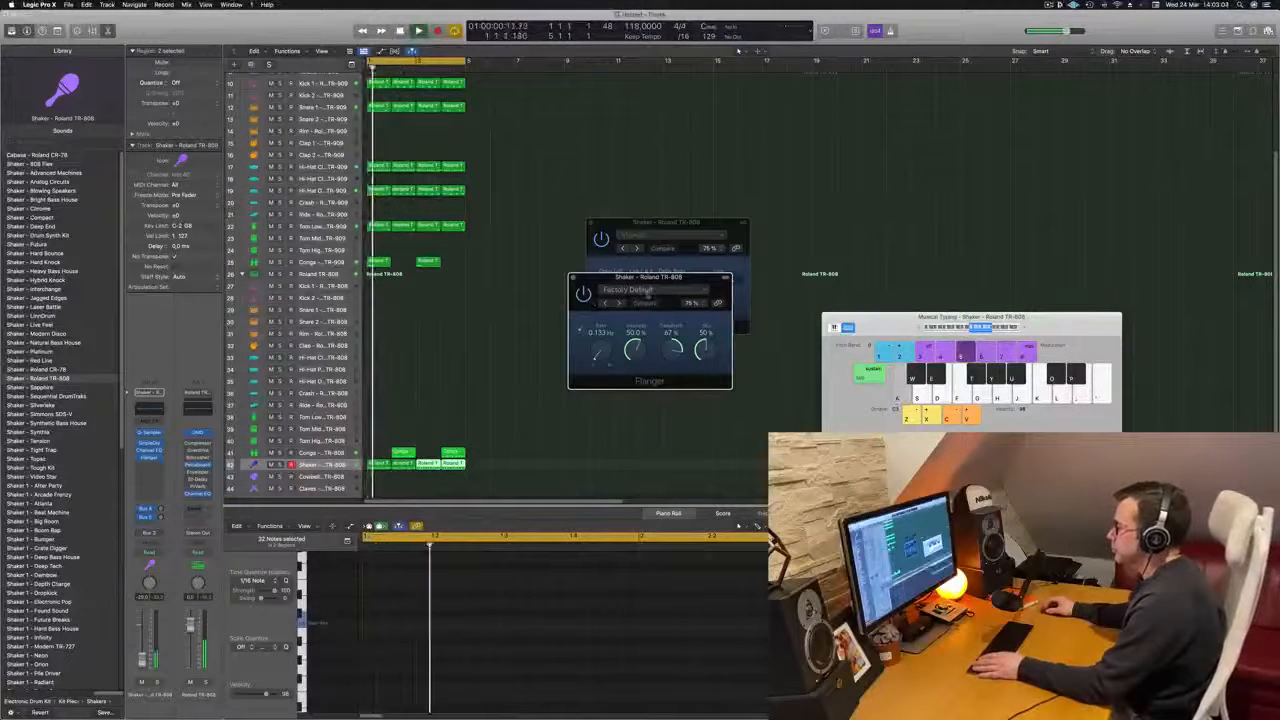
Audition the Flanger presets on the shaker, settle on Easy Flange and lower its mix to about 26%
left_click(620, 303)
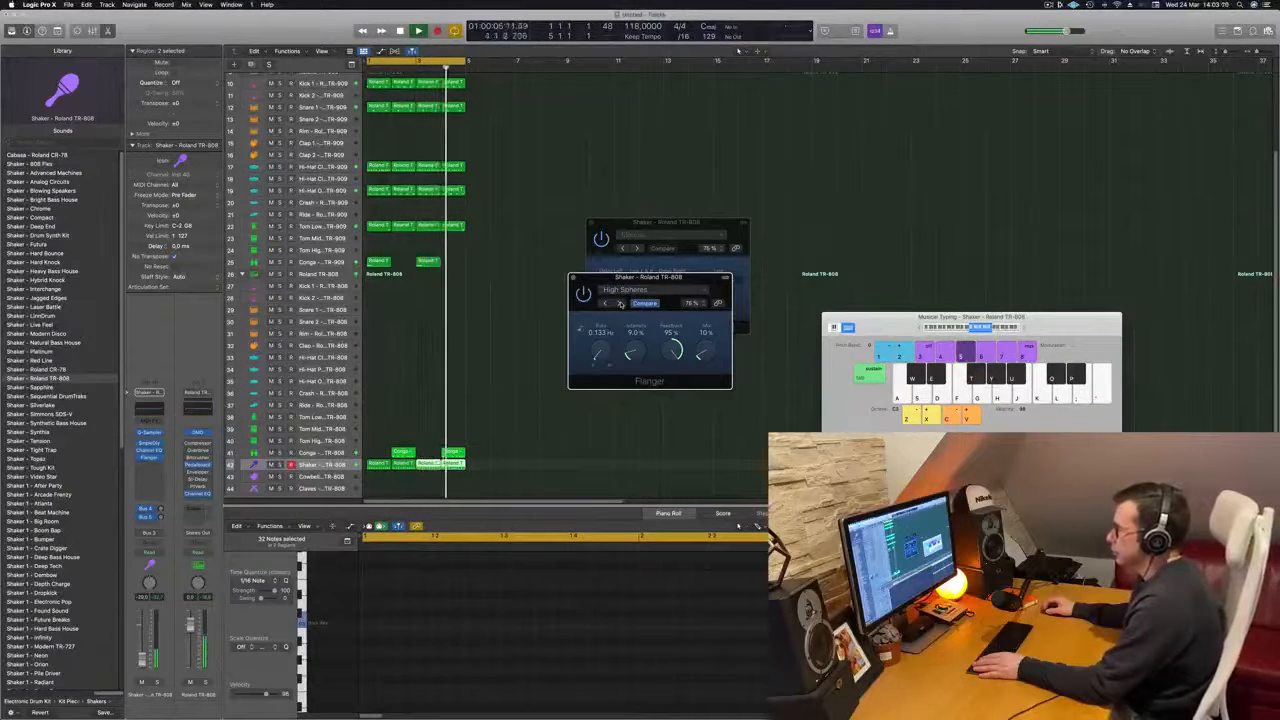
left_click(620, 303)
left_click(620, 303)
left_click(620, 303)
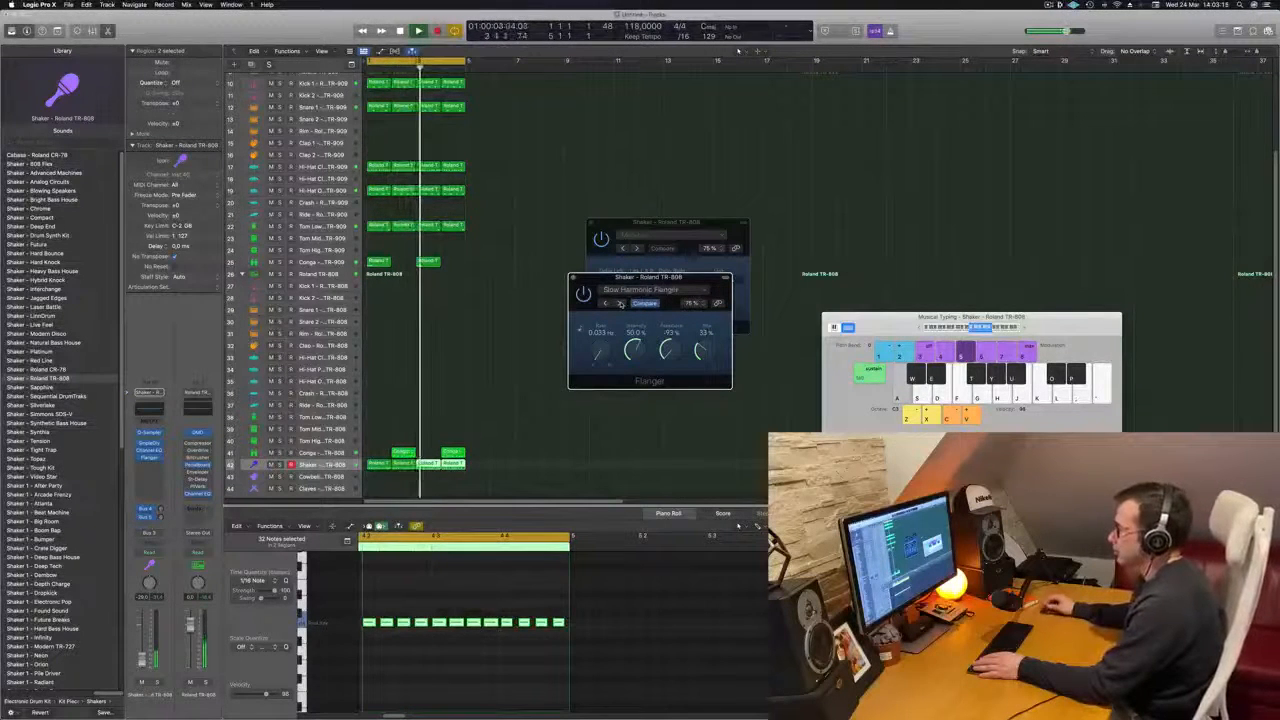
left_click(620, 303)
left_click(620, 303)
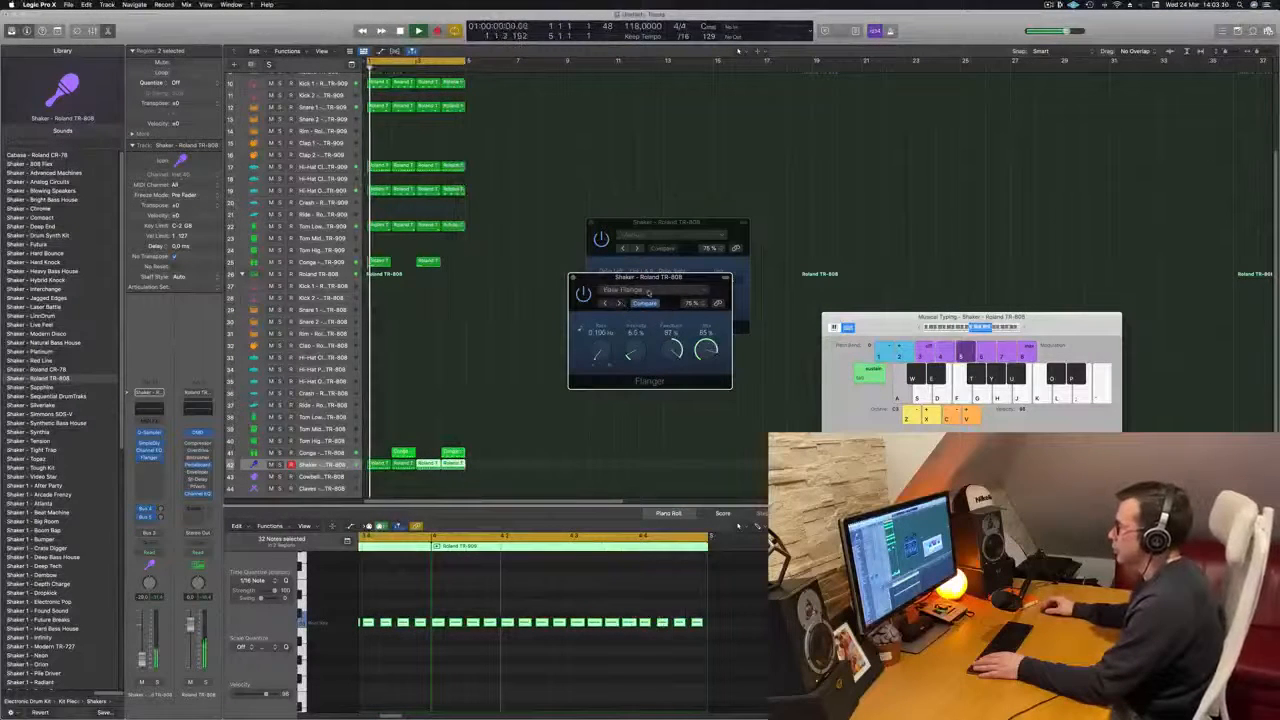
left_click(643, 291)
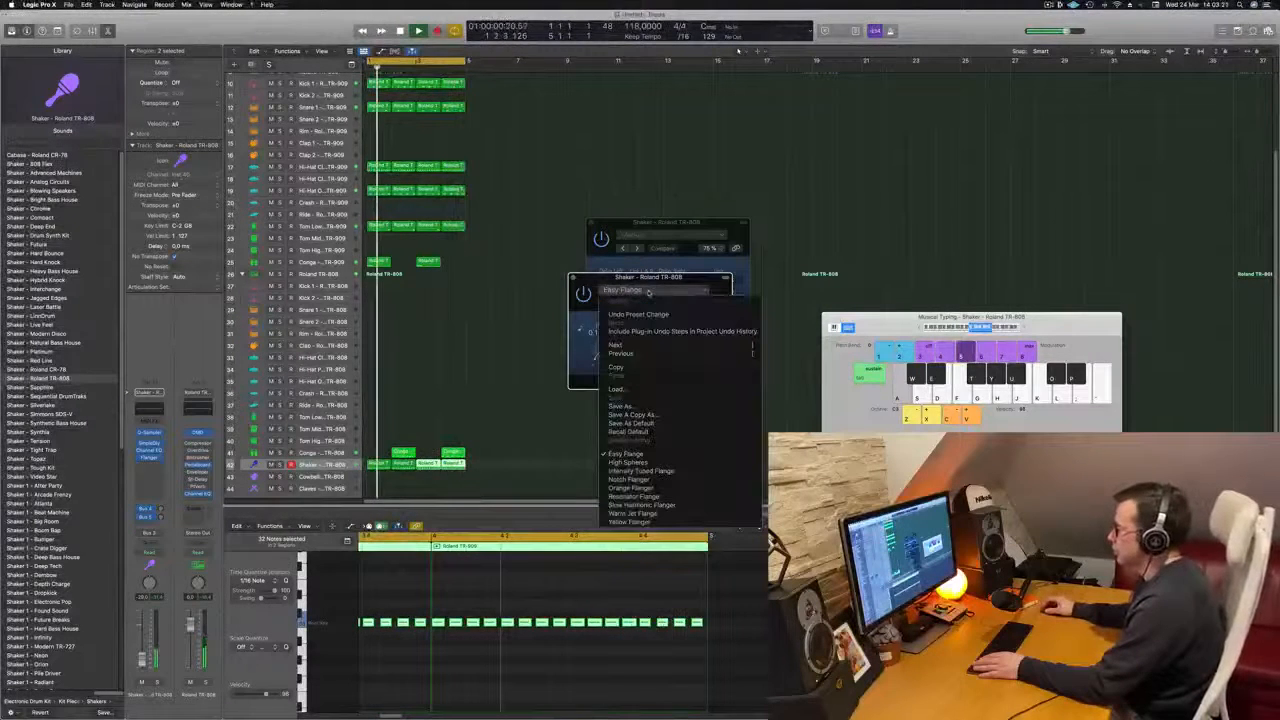
left_click(549, 361)
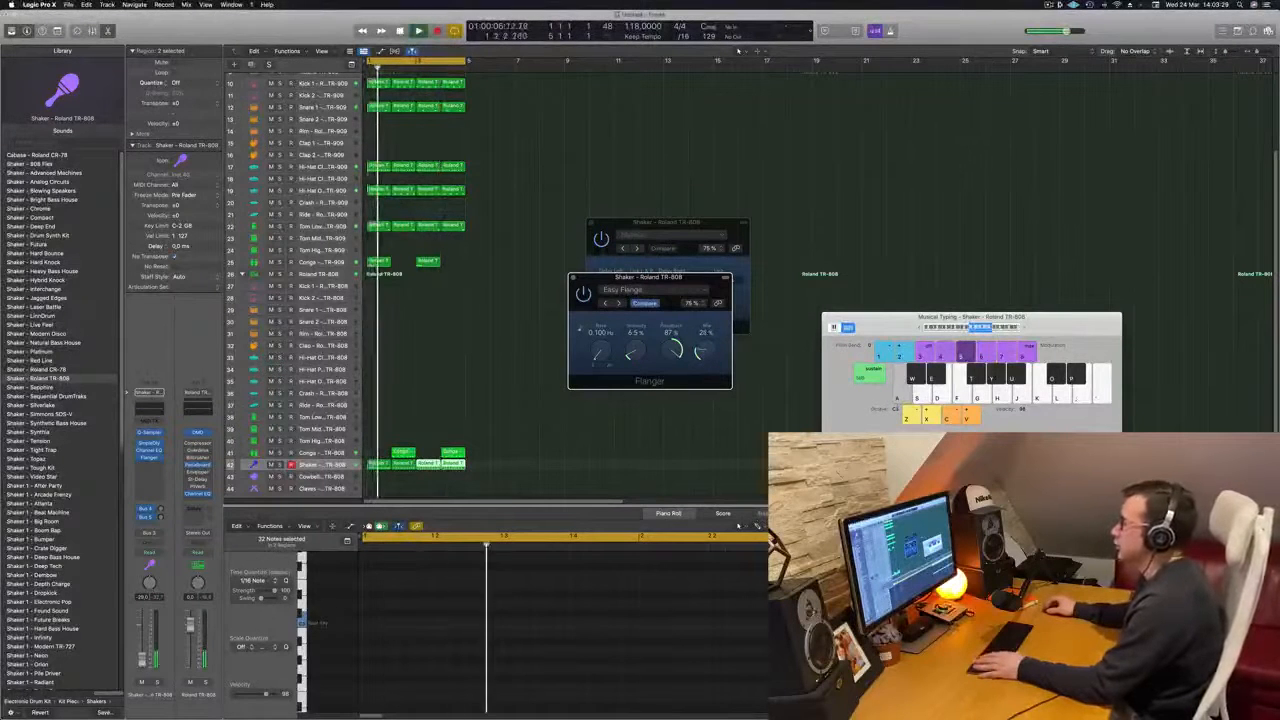
Close the shaker's Flanger and Sample Delay plug-in windows
left_click(573, 278)
left_click_drag(592, 223, 563, 222)
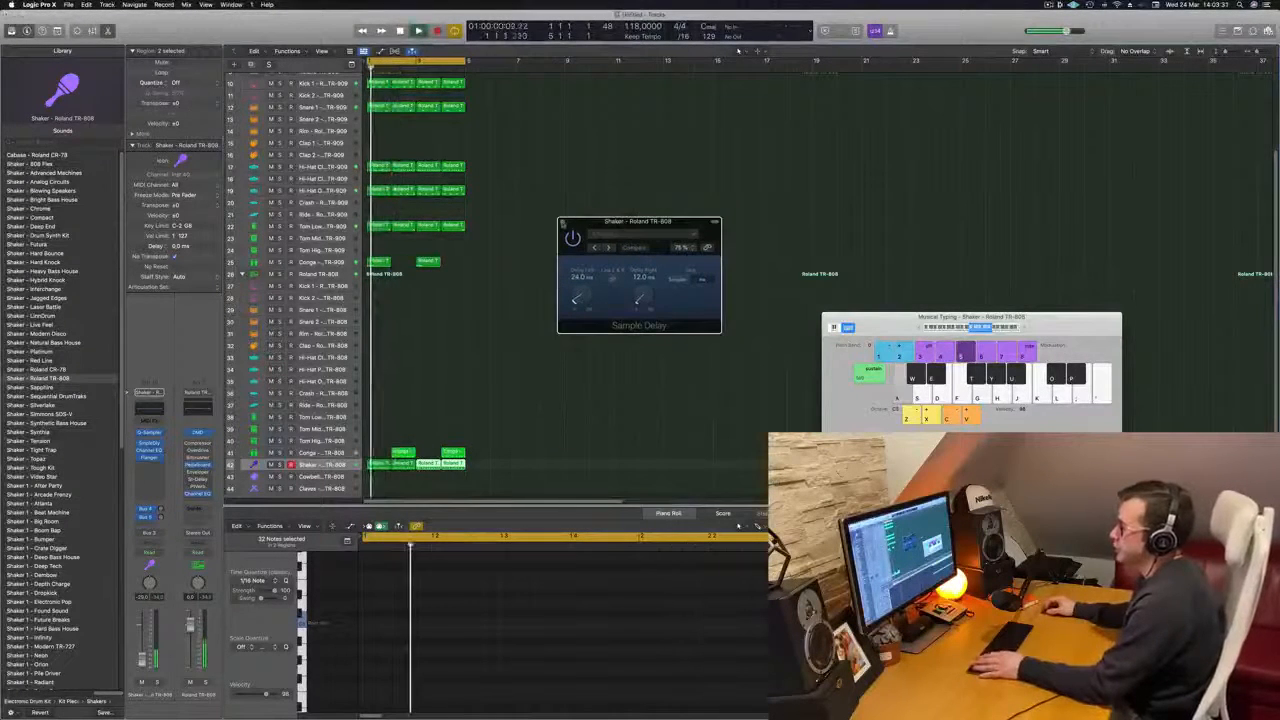
left_click(563, 223)
Restart the four-bar loop from the beginning and select the empty Inst 1 track
scroll(511, 361, "down", 5)
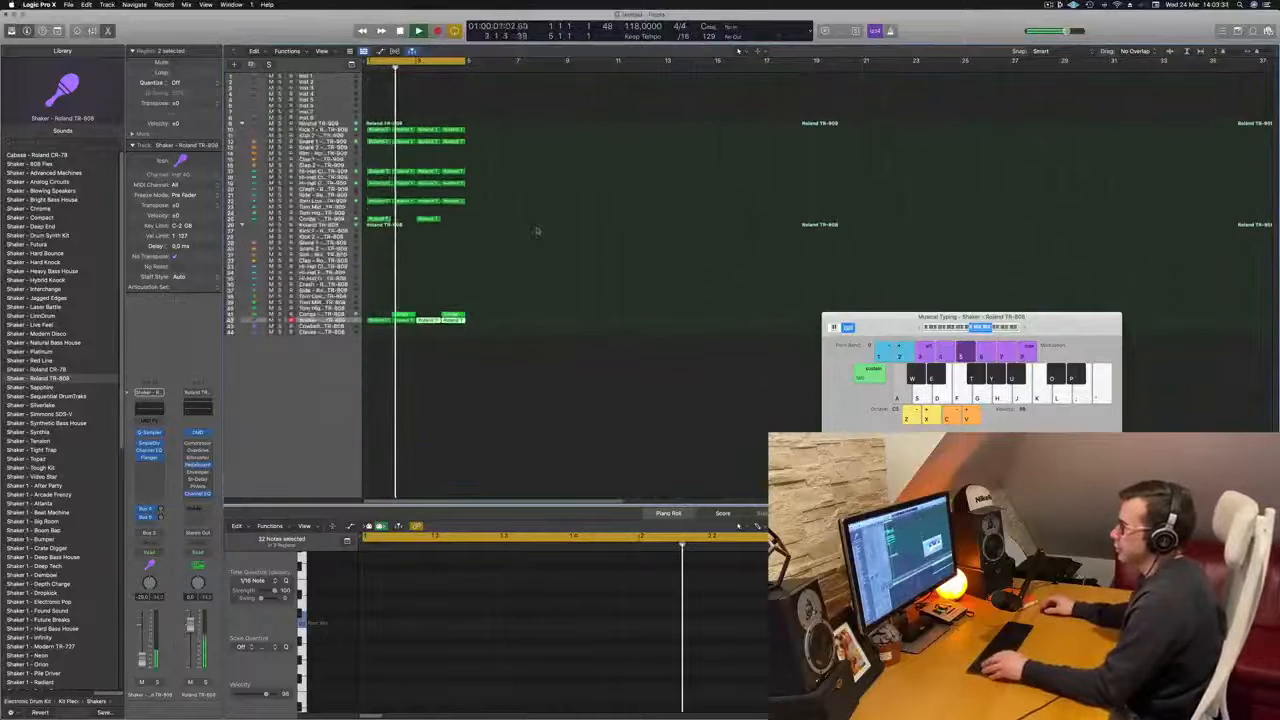
scroll(551, 217, "up", 2)
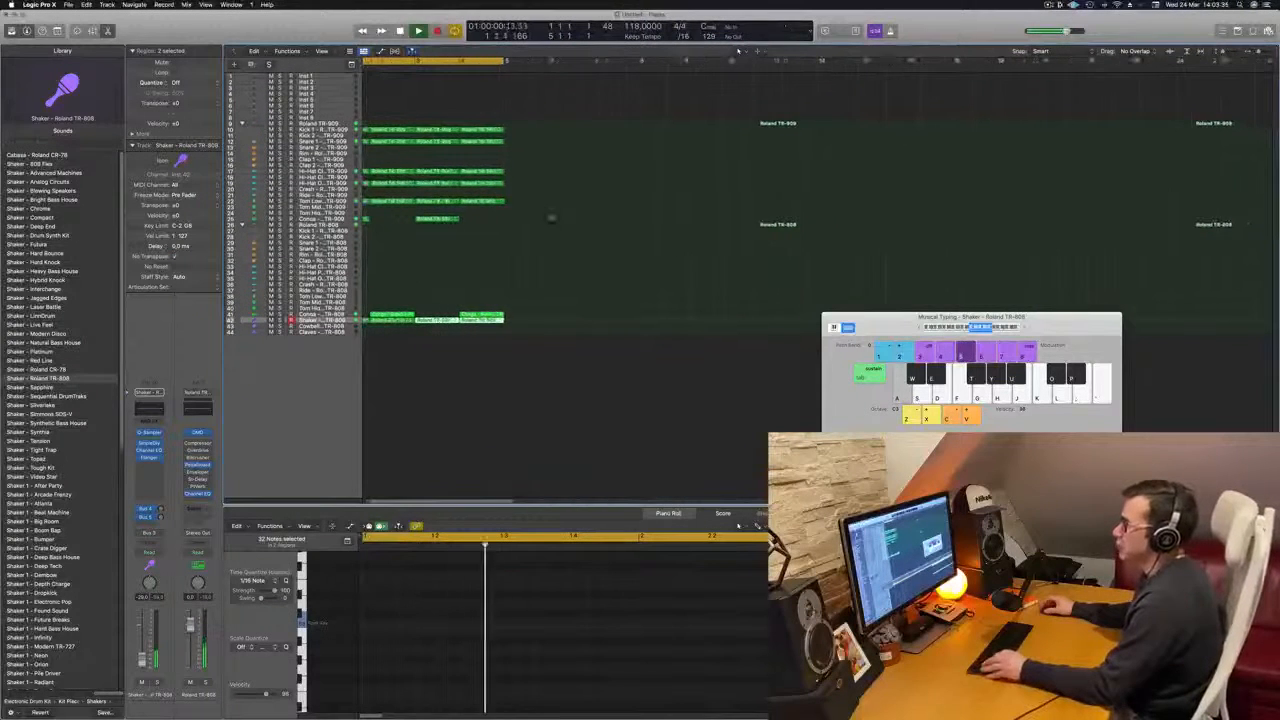
scroll(551, 217, "up", 2)
key("Return")
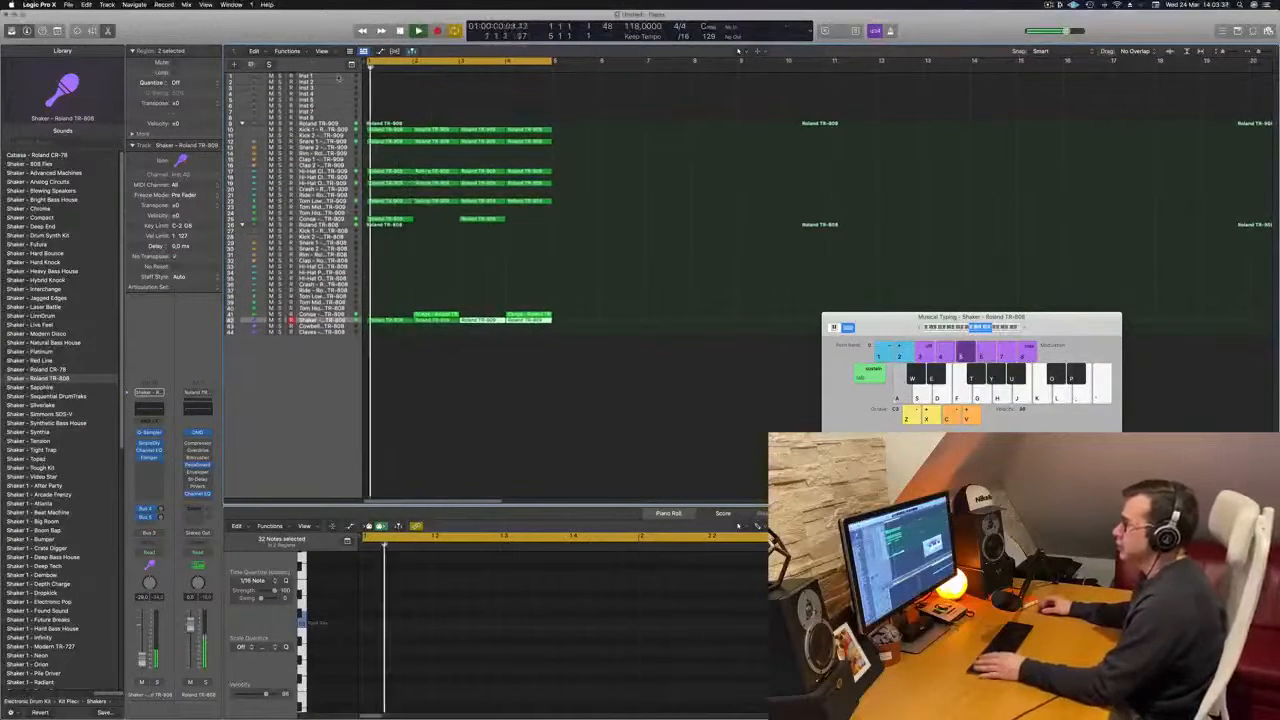
left_click(337, 77)
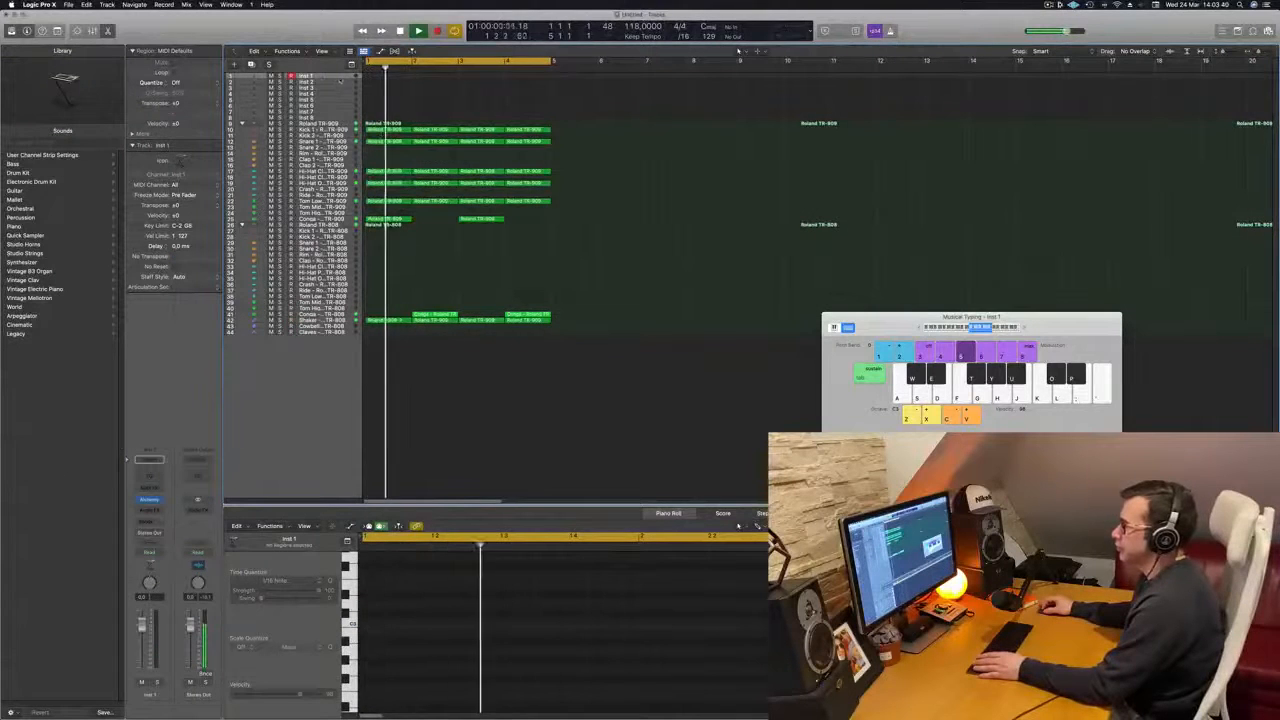
Show the toolbar, turn on individual track zoom and enlarge the Inst 1 track's height
left_click(58, 32)
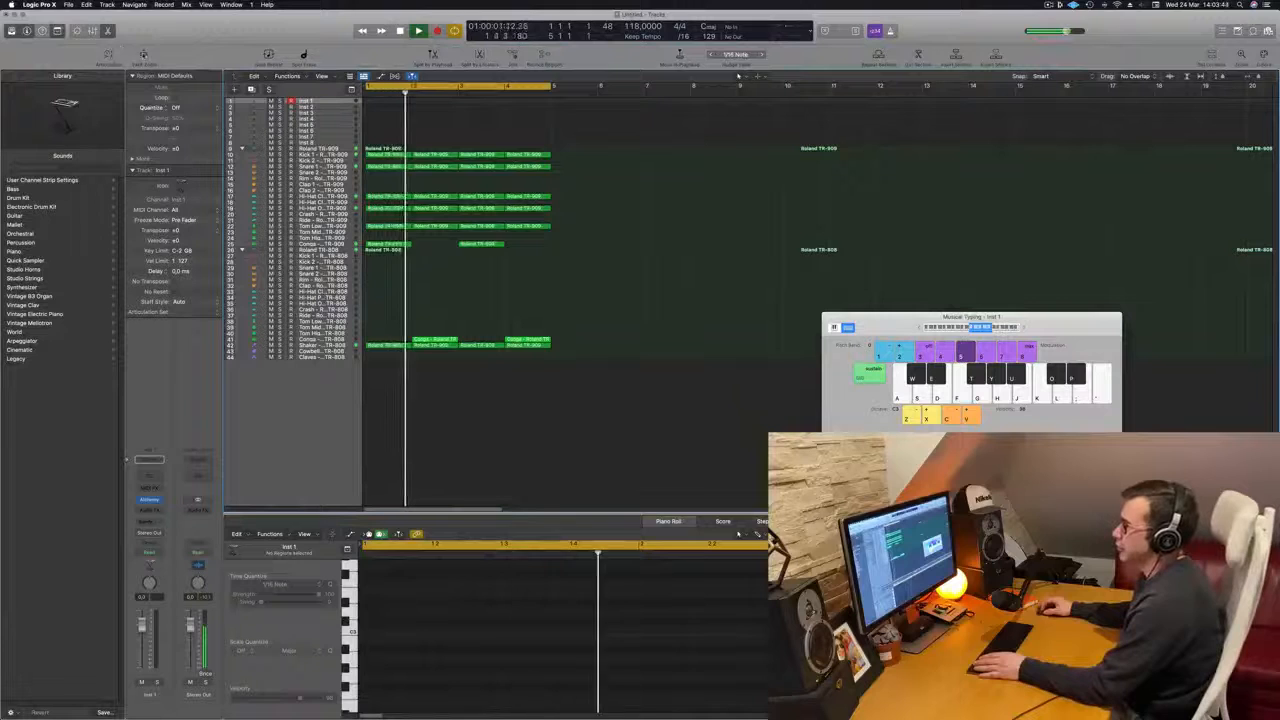
left_click(144, 55)
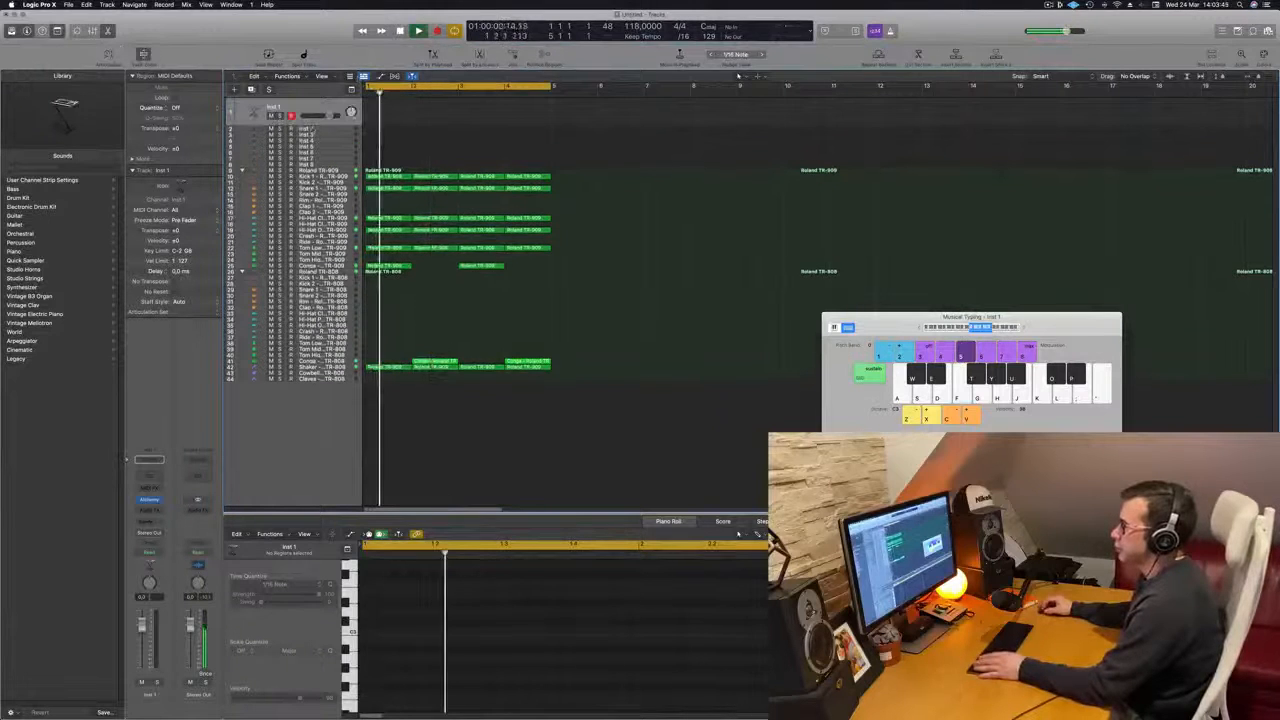
left_click_drag(313, 124, 314, 188)
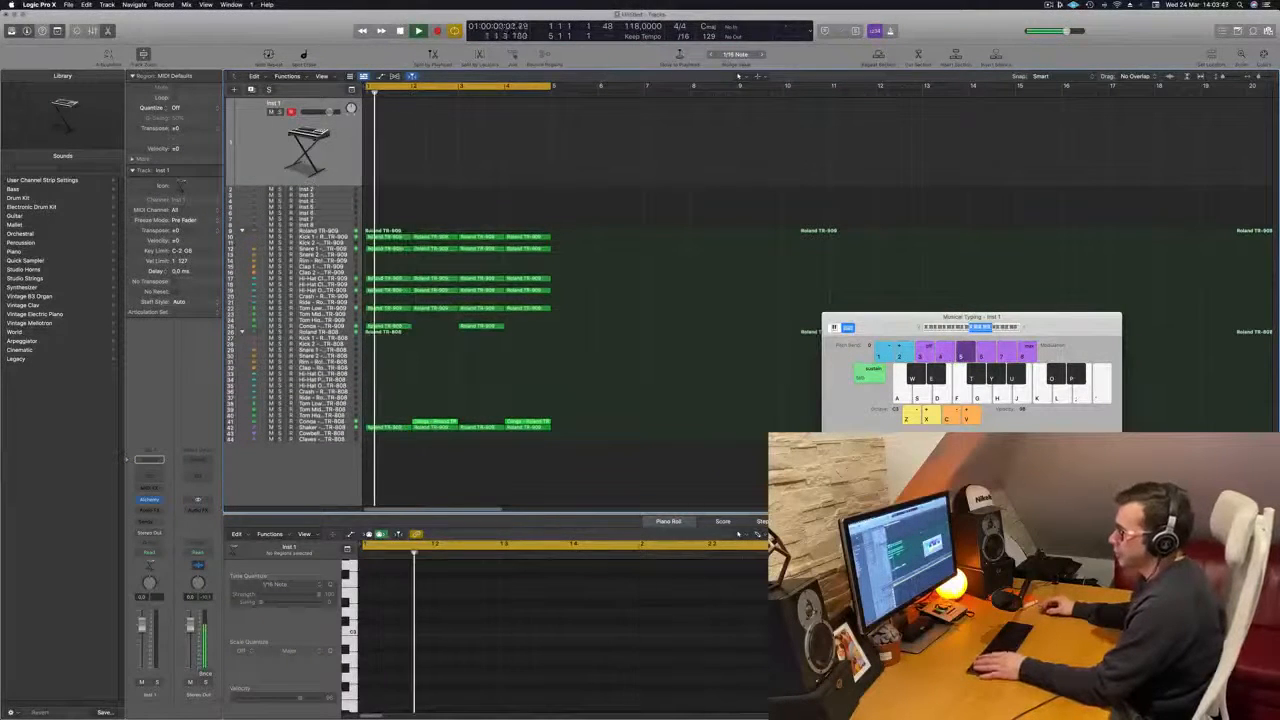
Open Alchemy on the Inst 1 track, load the Bass preset 1963 Semi-Acoustic Thumb and shift the Musical Typing keyboard to a lower octave
left_click(149, 499)
left_click_drag(603, 150, 631, 177)
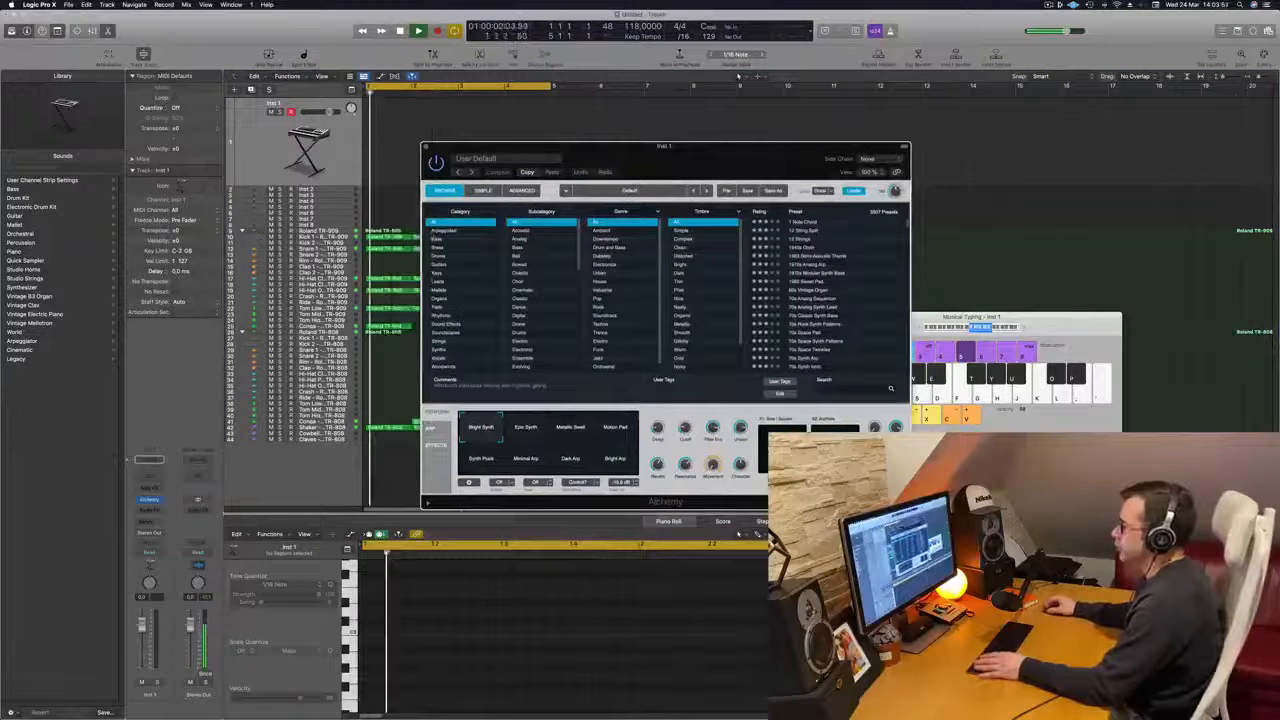
left_click(460, 238)
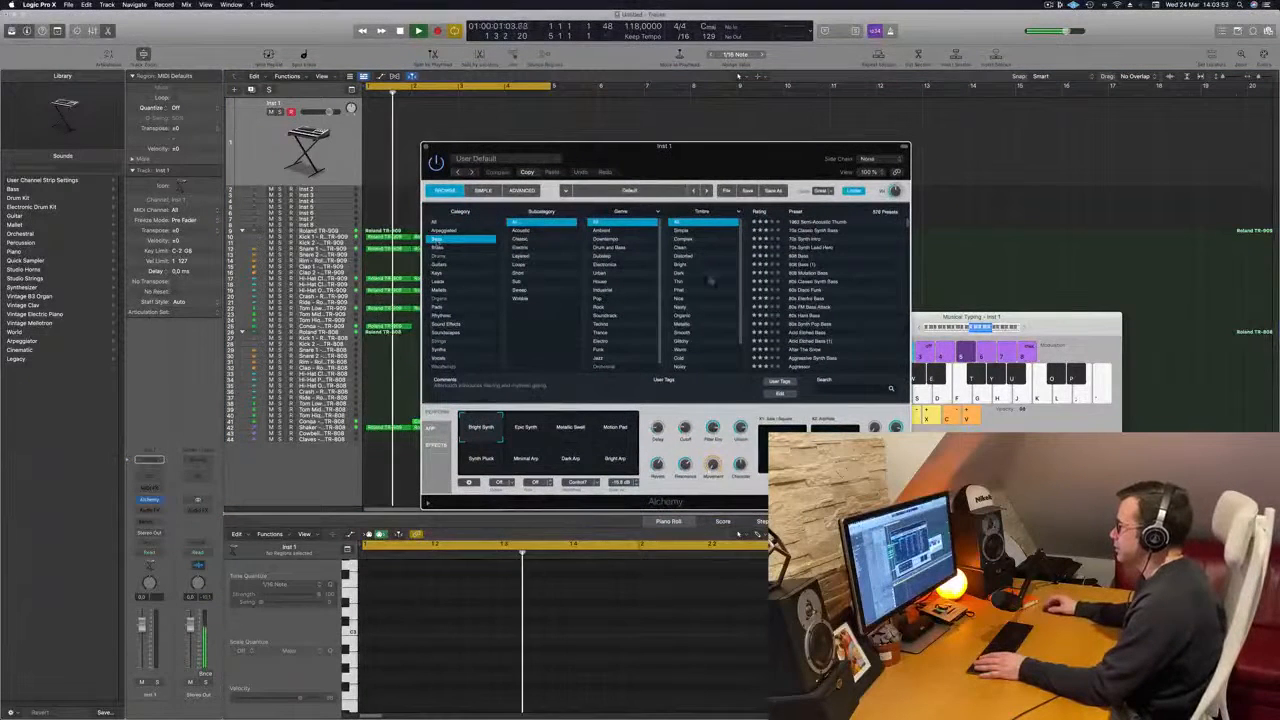
left_click(818, 222)
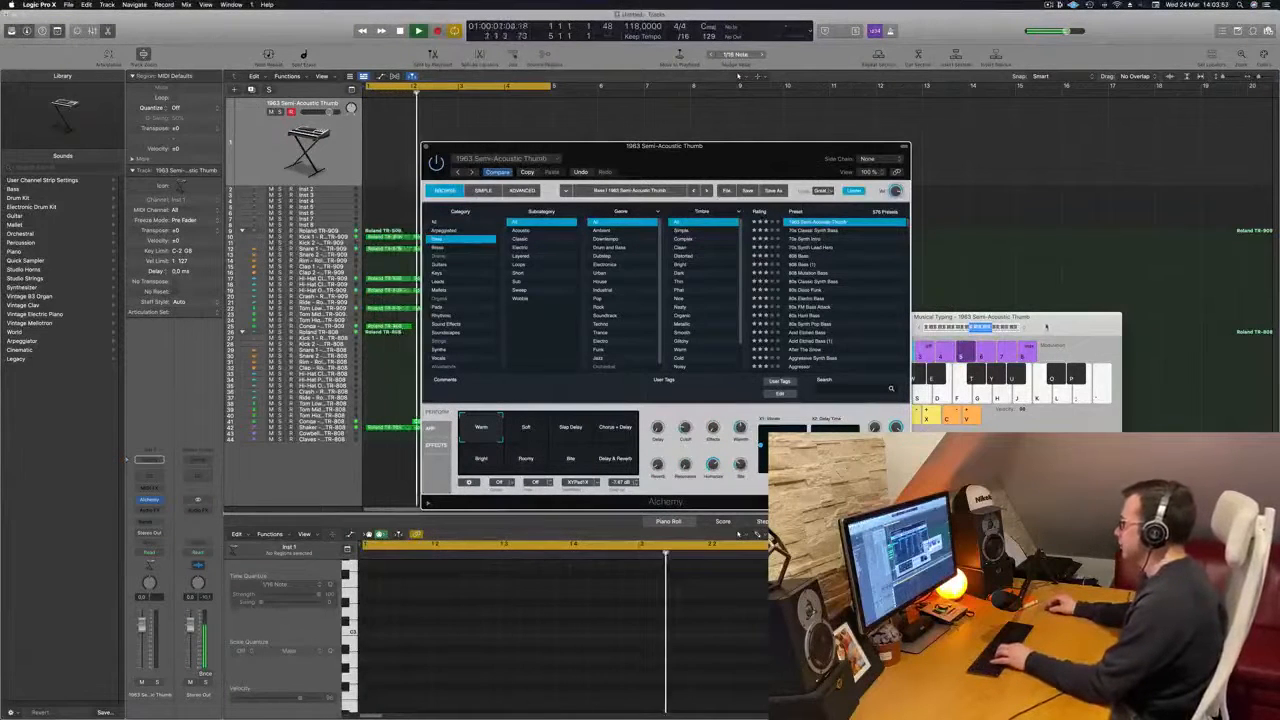
double_click(1048, 326)
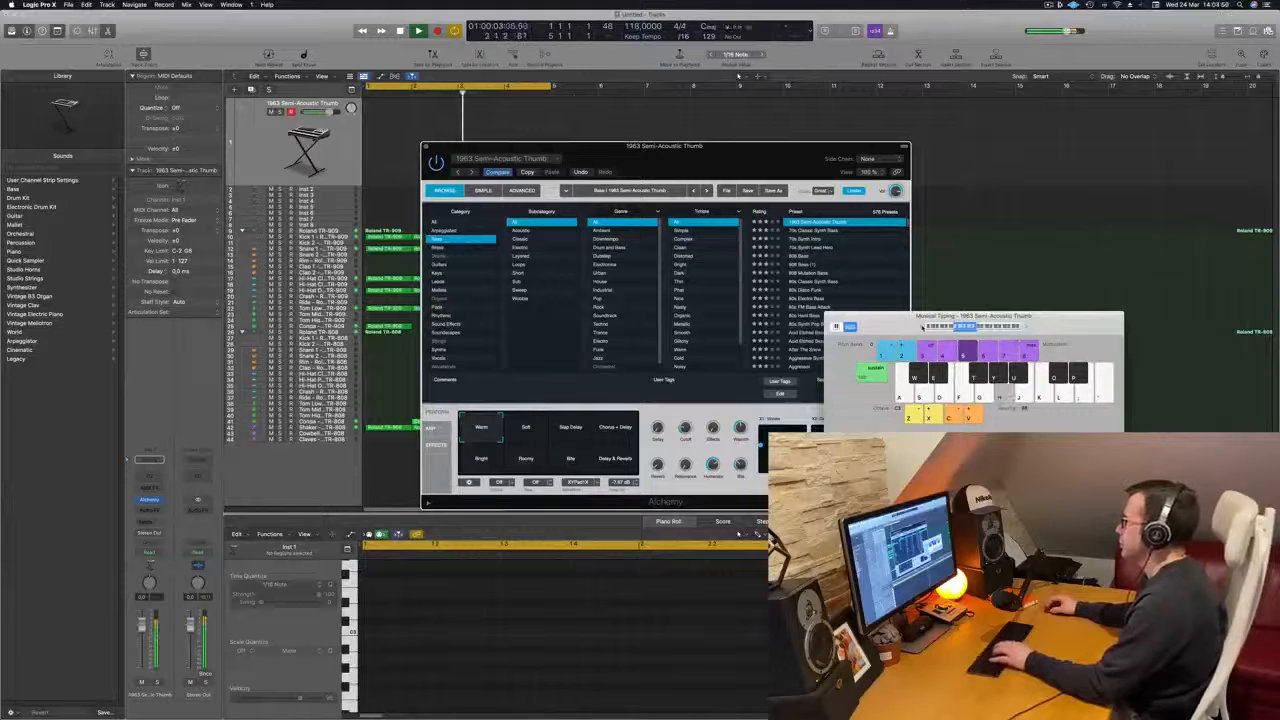
left_click_drag(756, 165, 645, 203)
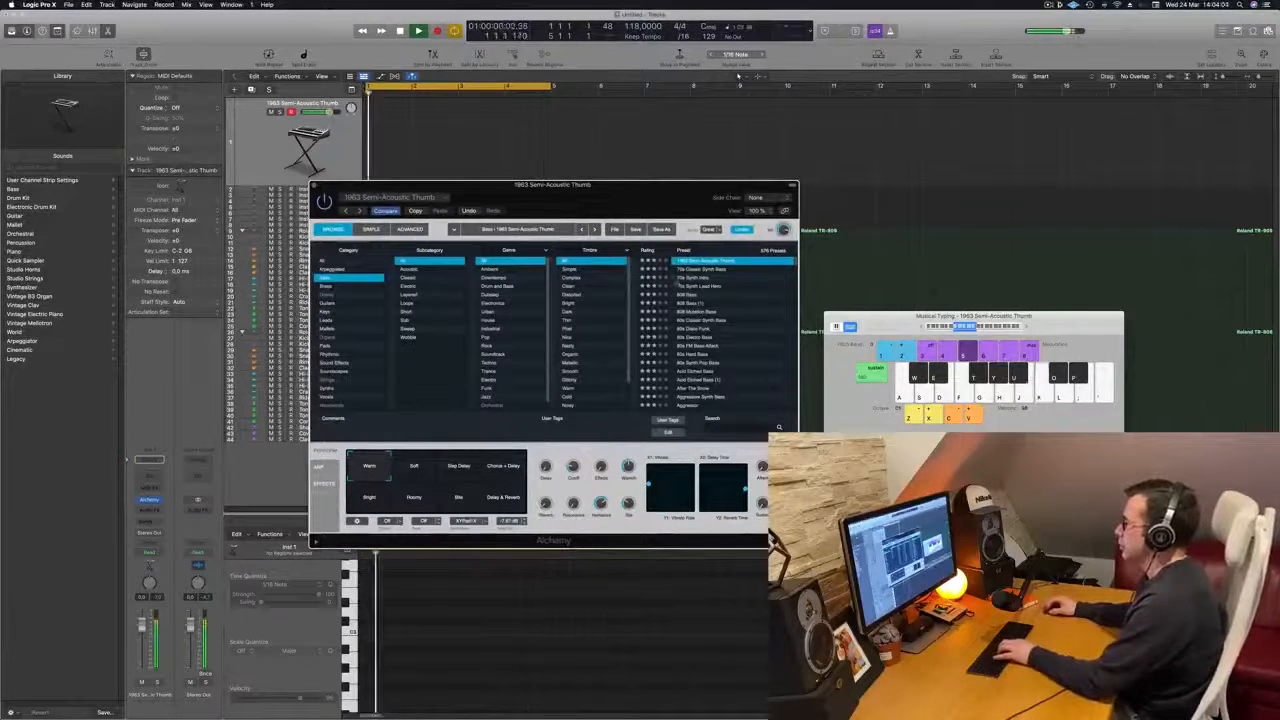
Audition the bass presets 70s Classic Synth Bass, 70s Synth Intro, 808 Mutation Bass and 80s FM Bass Attack
left_click(697, 269)
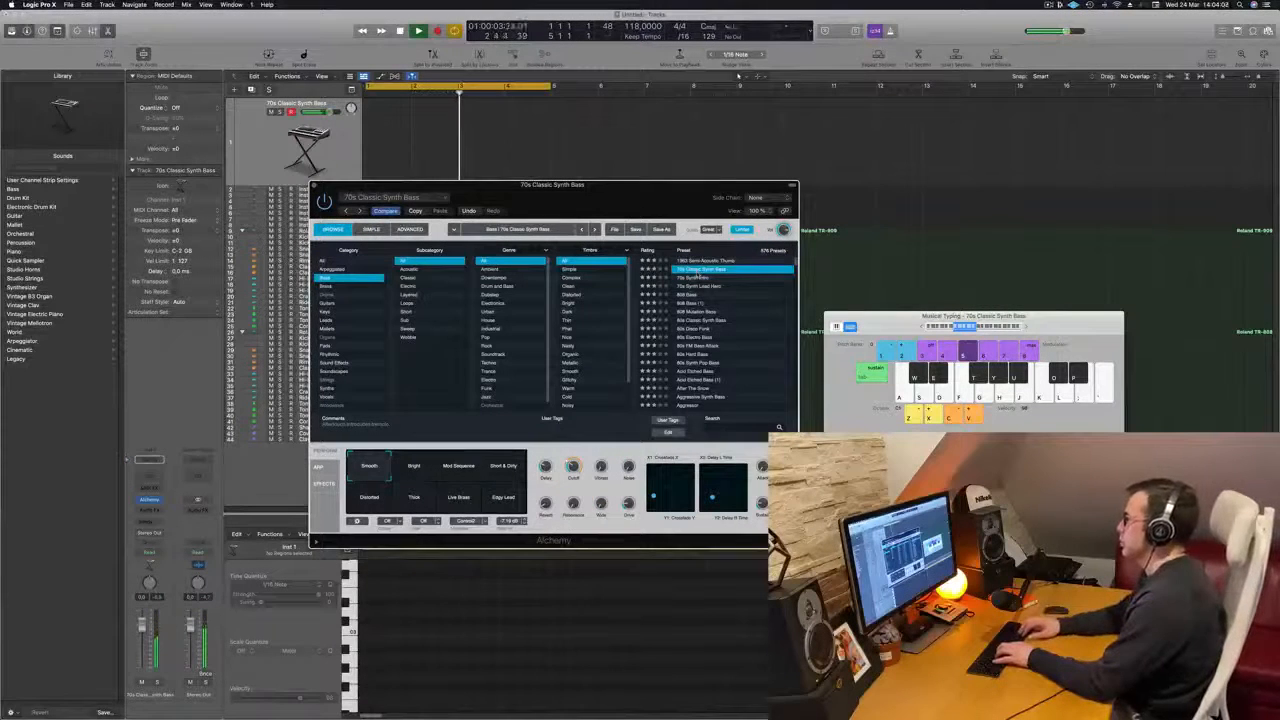
key("Down")
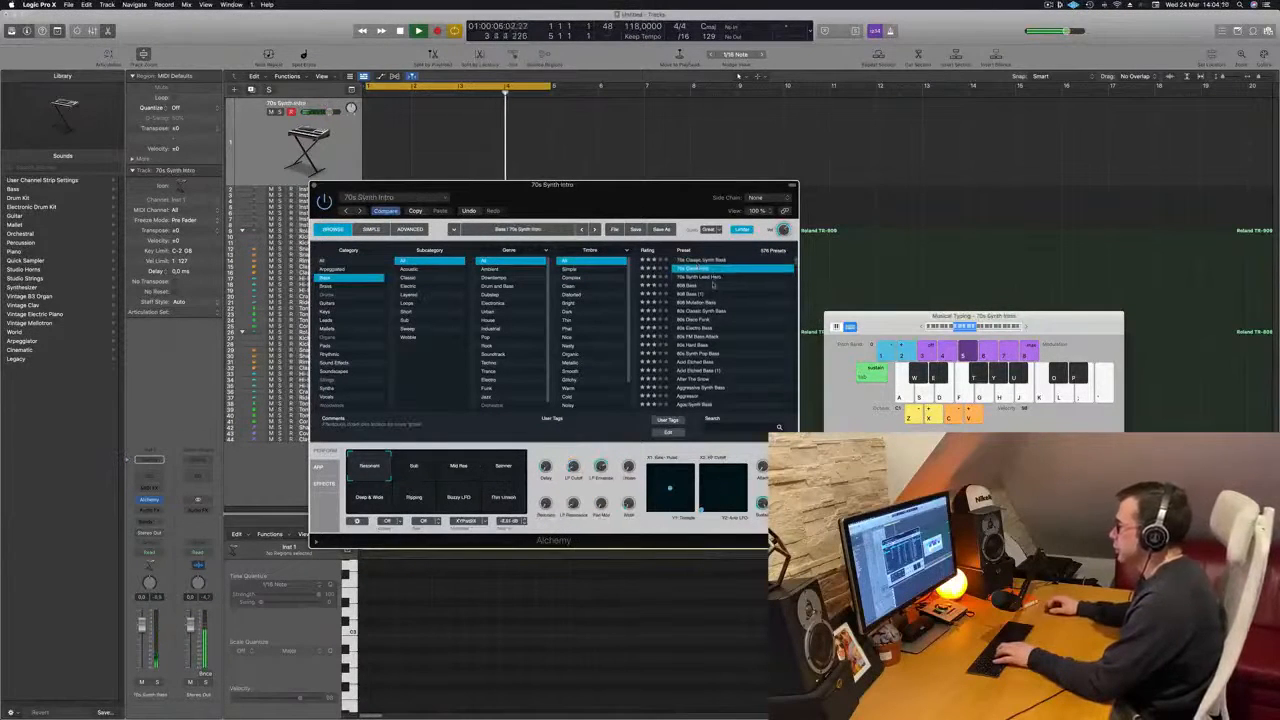
left_click(707, 302)
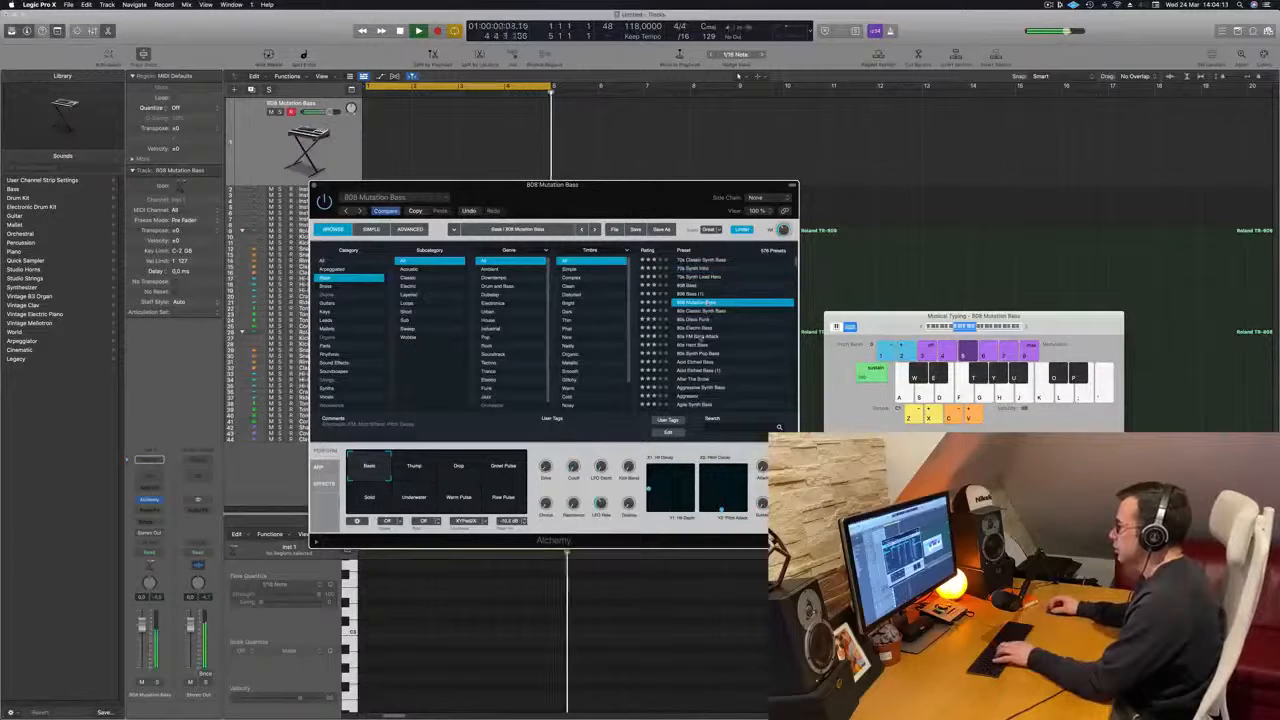
left_click(700, 338)
left_click_drag(680, 186, 821, 195)
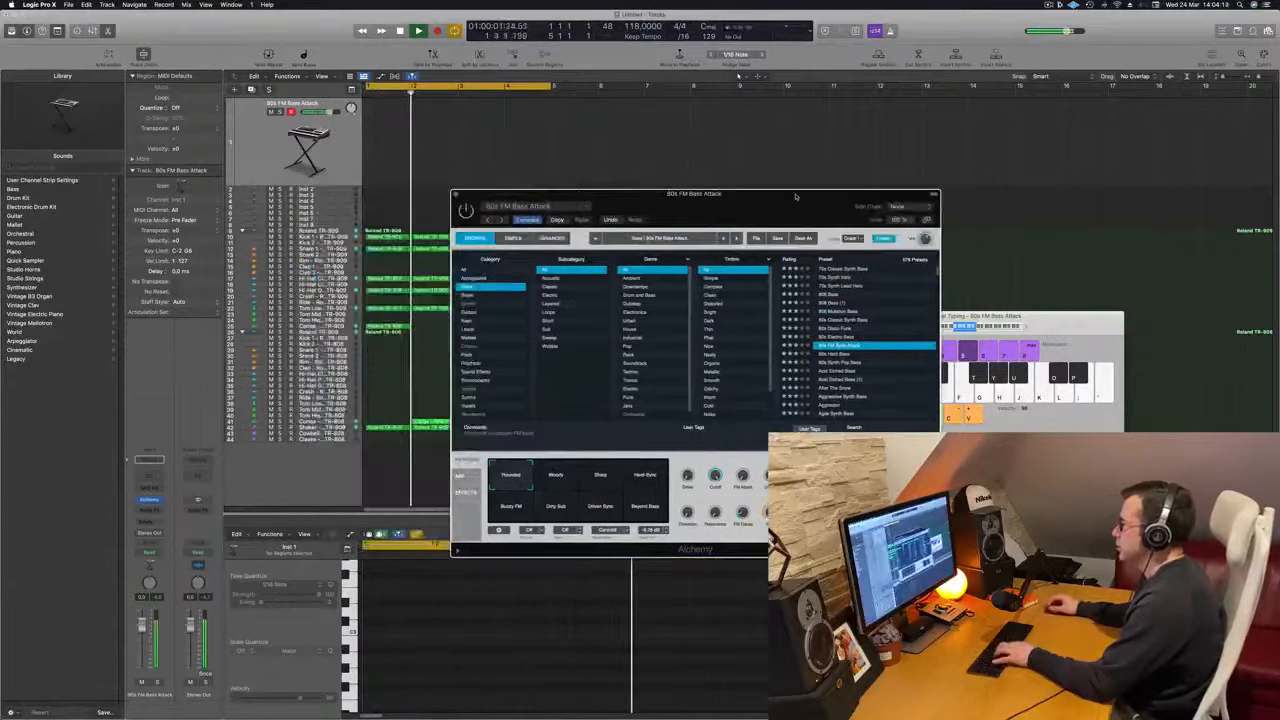
Play test notes with 80s FM Bass Attack over the drum loop and lower the bass track's volume
key("j")
key("k")
key("k")
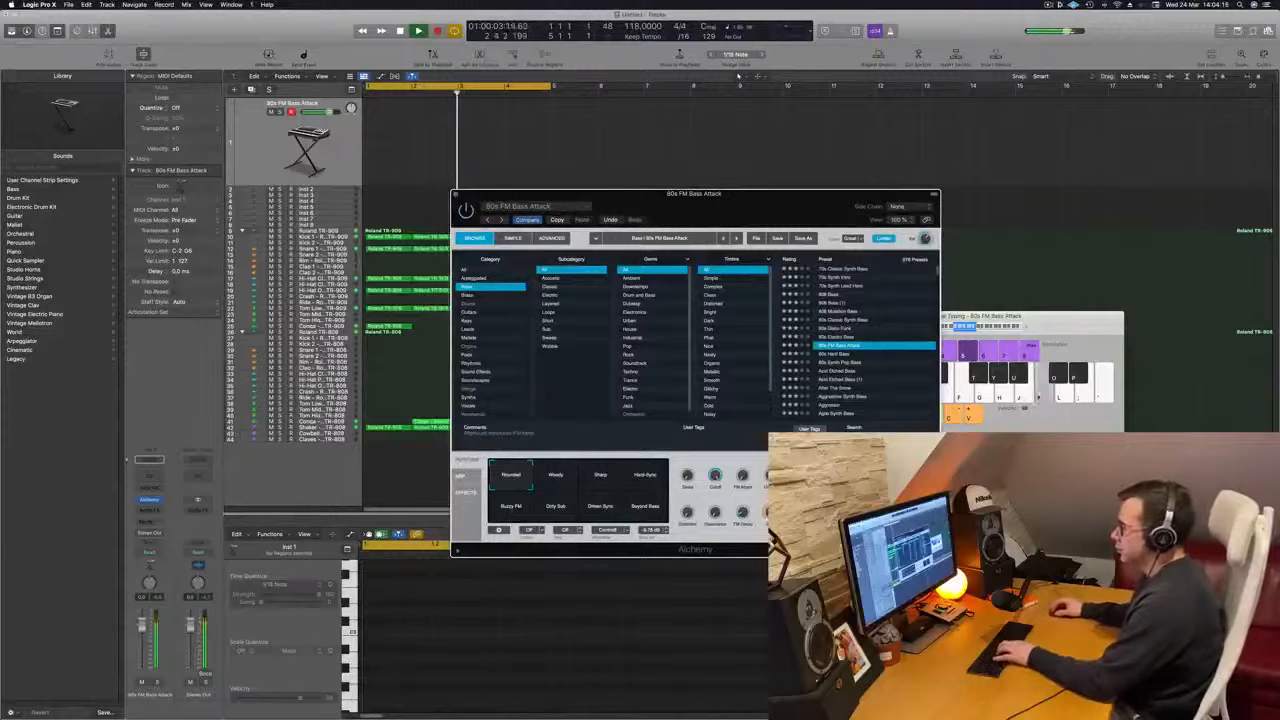
key("g")
left_click_drag(142, 648, 143, 645)
key("h")
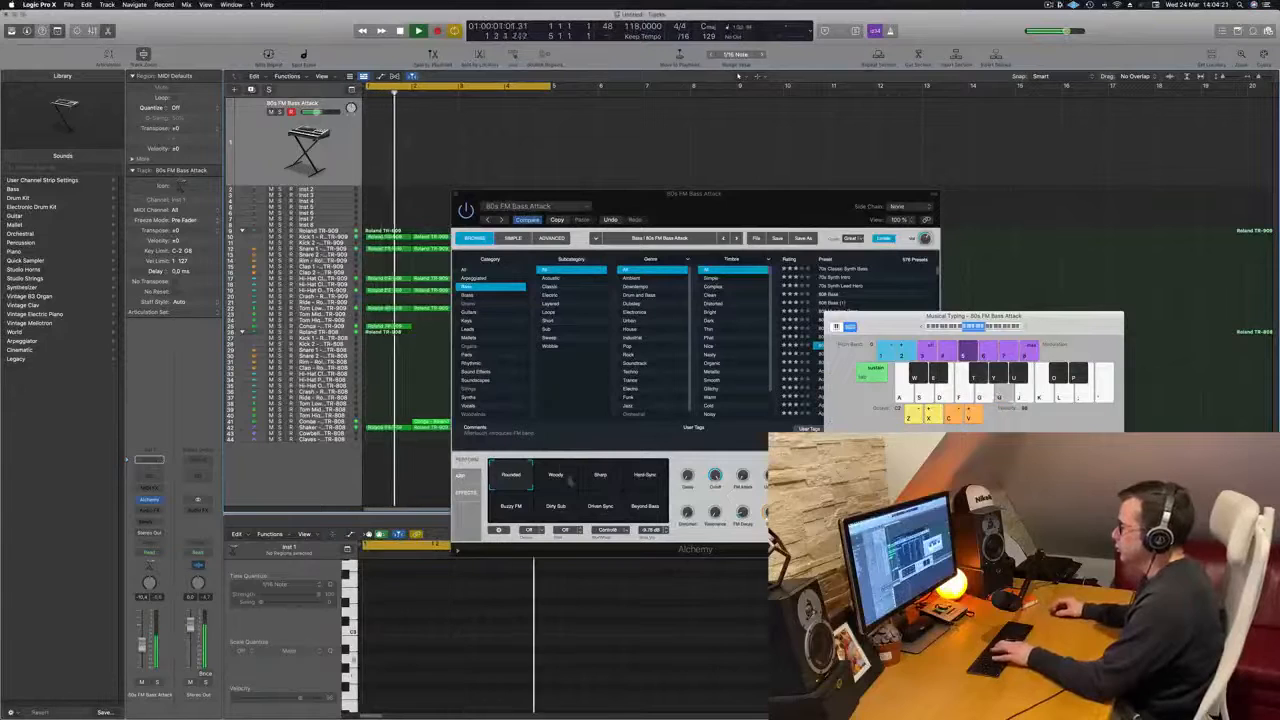
Audition performance variations of 80s FM Bass Attack, including Dirty Sub and Driven Sync
left_click(555, 481)
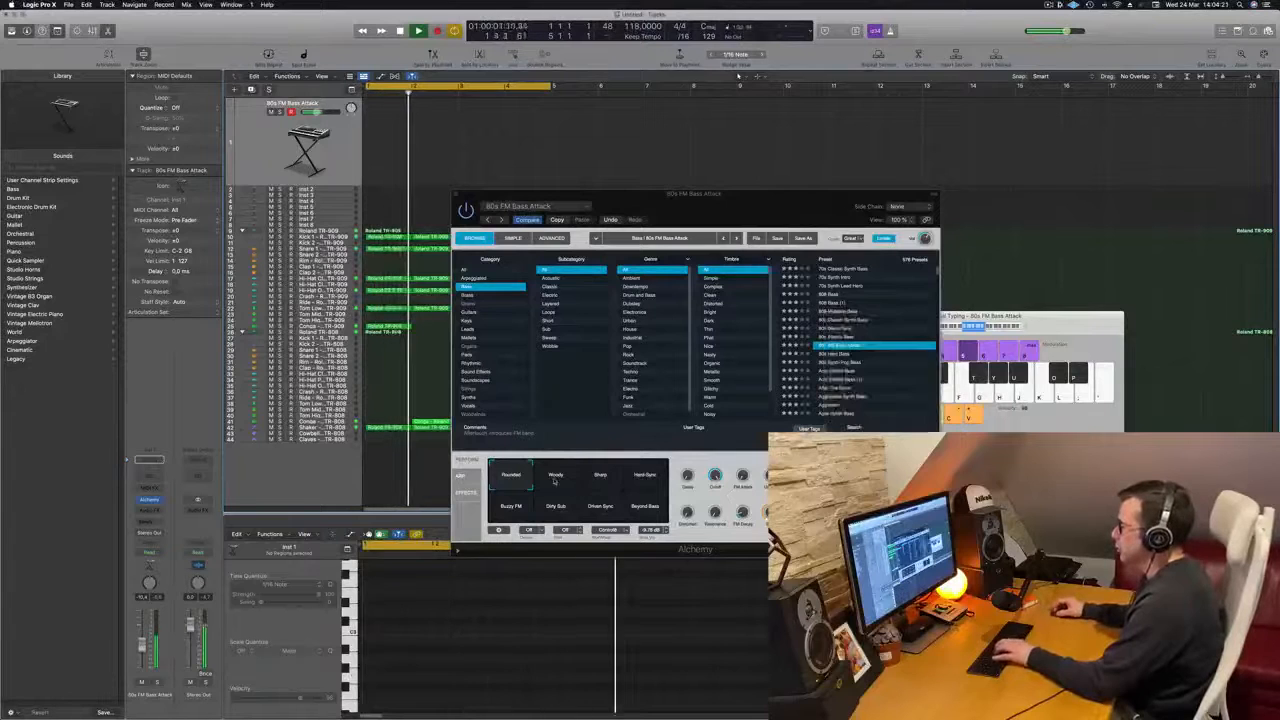
left_click(628, 486)
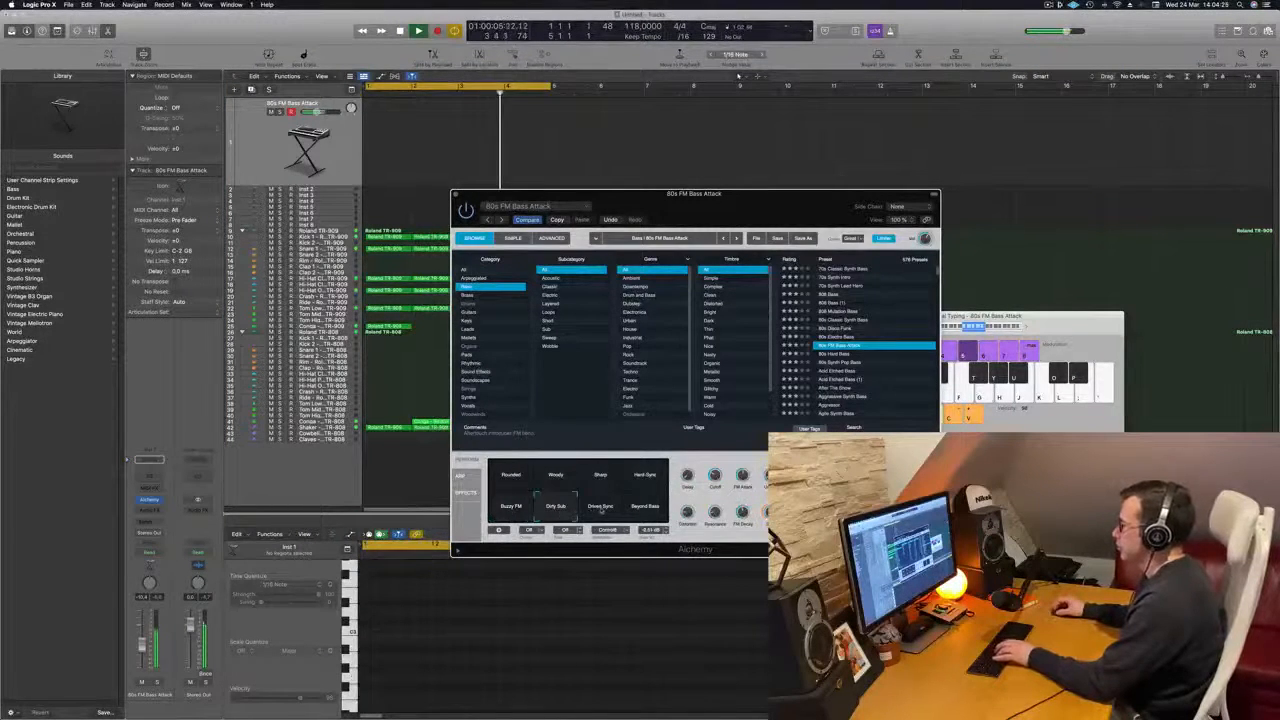
left_click(603, 508)
Audition the bass presets 80s Synth Pop Bass and After The Snow
scroll(852, 350, "down", 3)
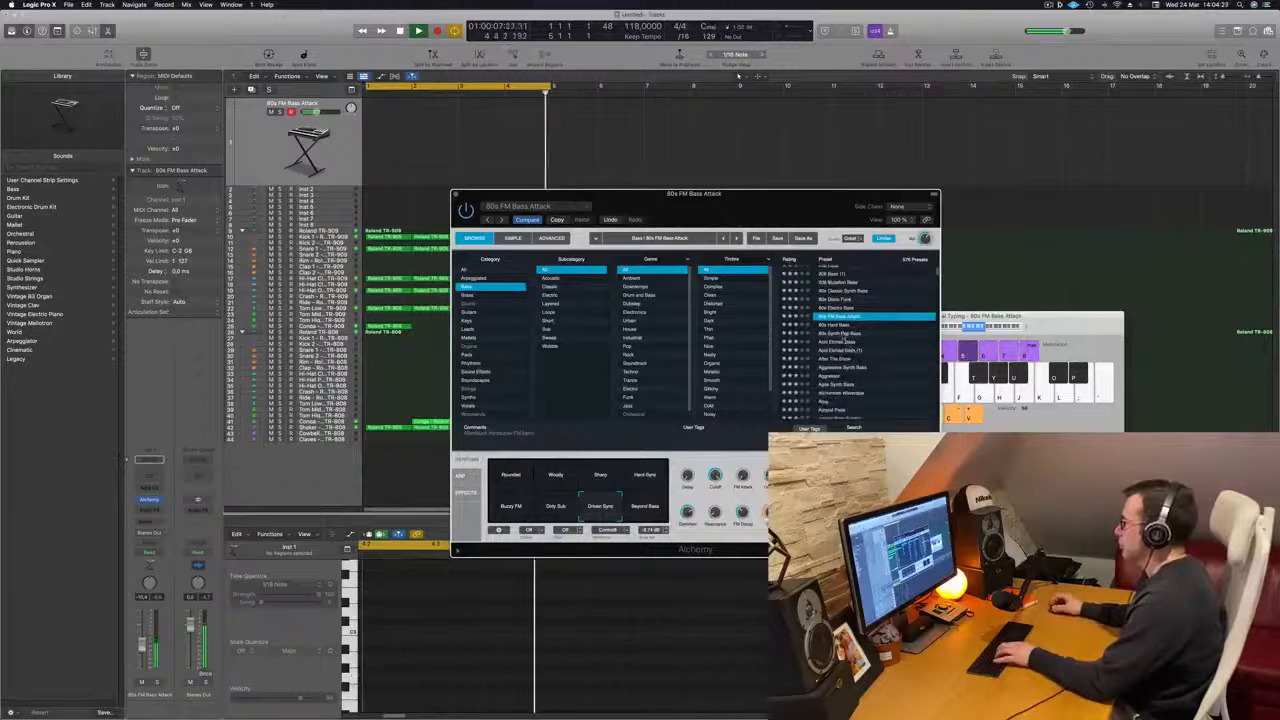
left_click(845, 333)
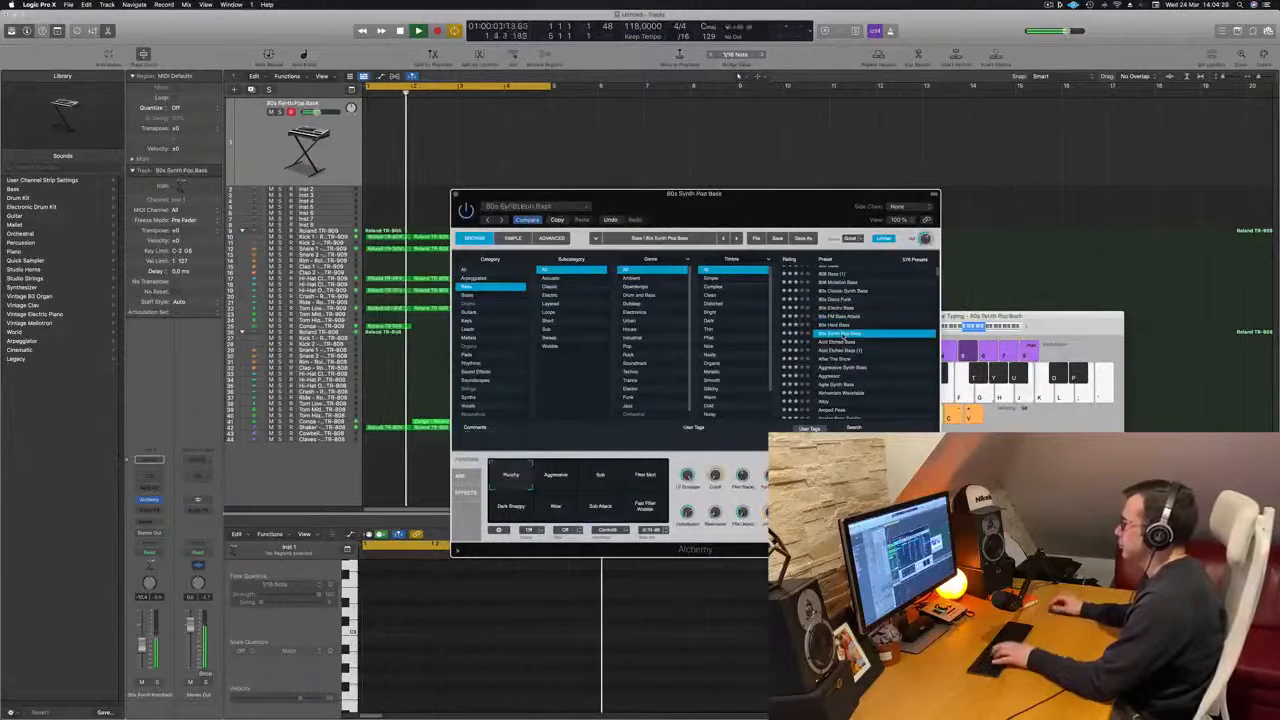
left_click(845, 358)
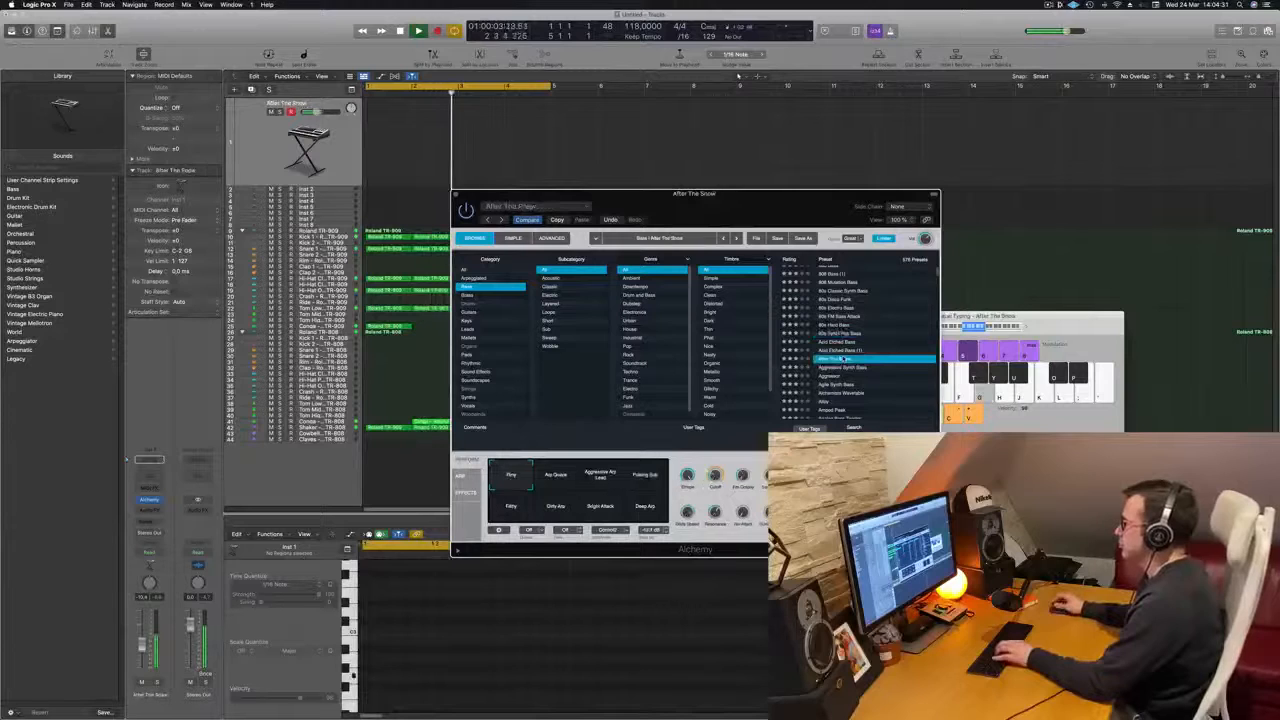
scroll(854, 371, "down", 2)
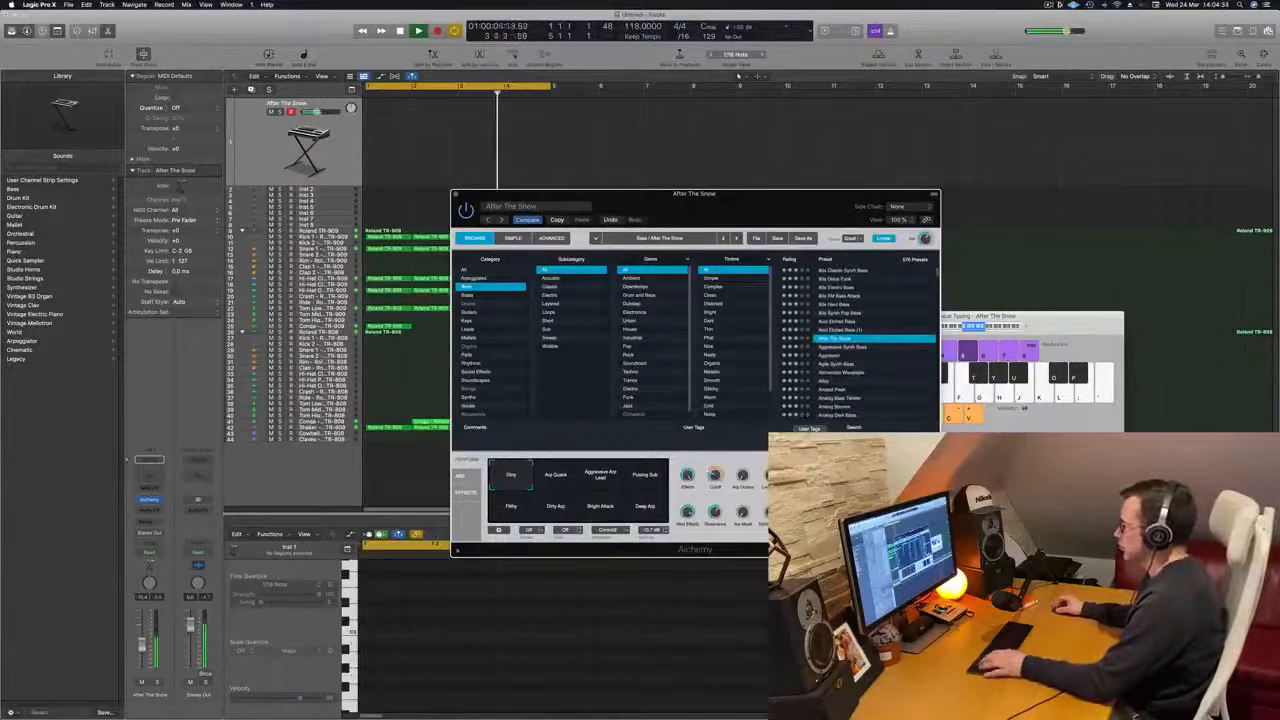
Narrow down the list of bass presets and load Deep Techno FM Bass
type("ad")
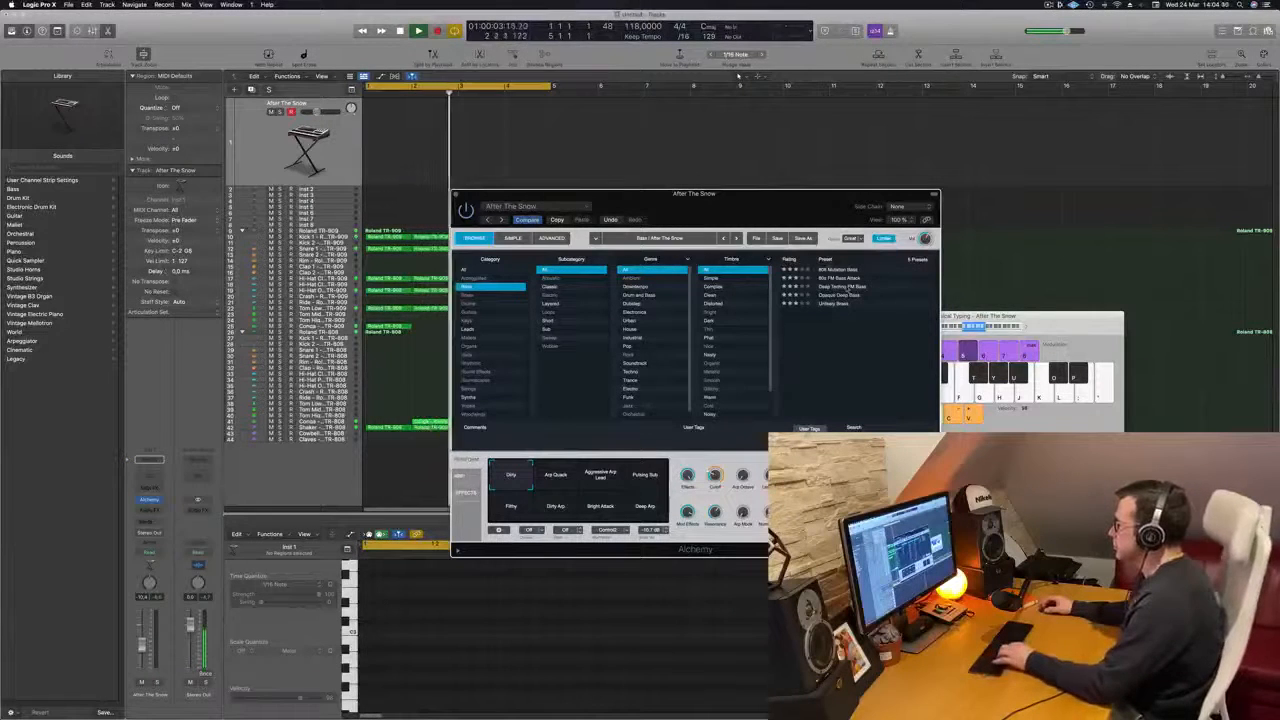
left_click(841, 287)
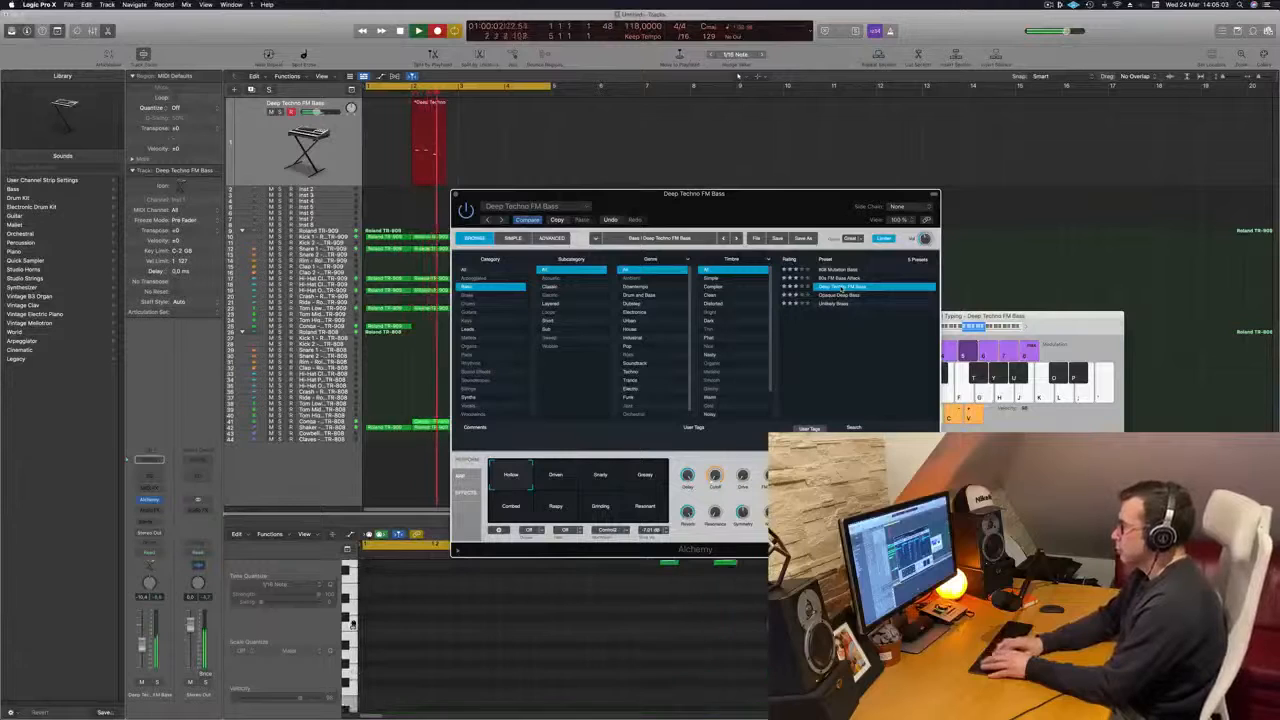
Finish recording the one-bar bass riff, move its region from bar 2 to bar 1 and play it back
key("space")
left_click_drag(445, 102, 399, 103)
key("space")
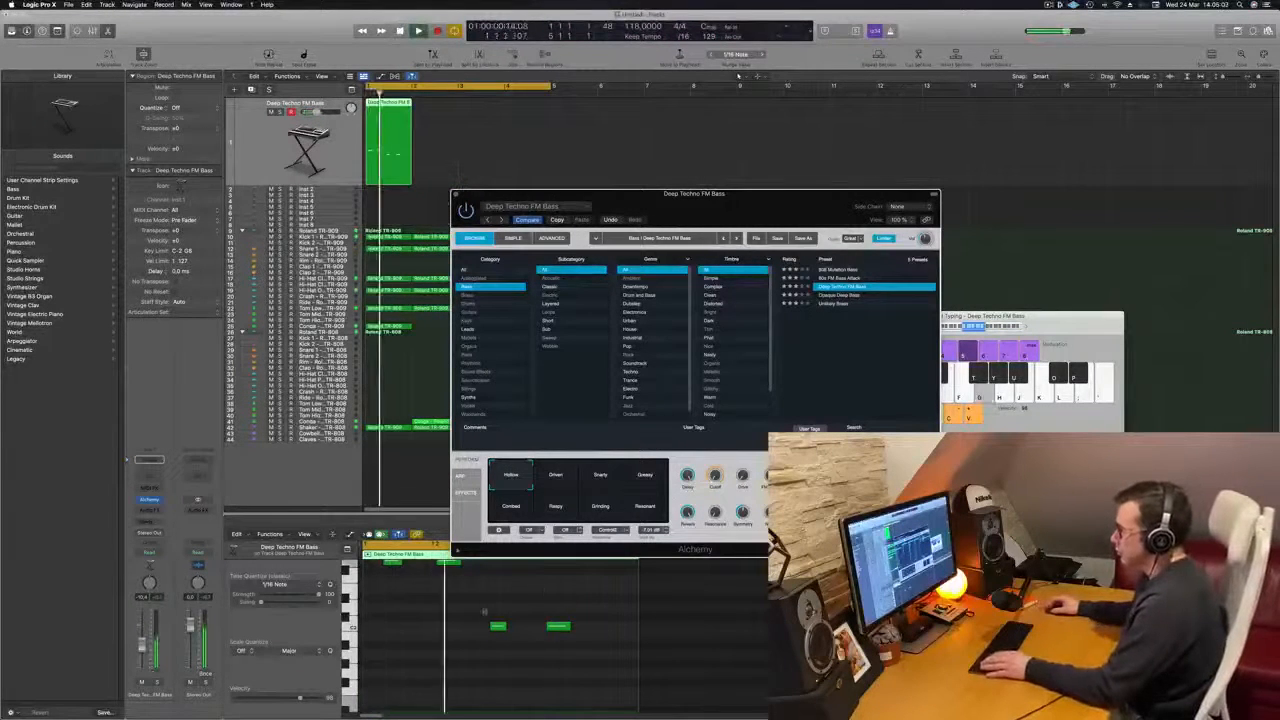
Copy the bass riff's last low note to a later position in the same bar in the Piano Roll
scroll(483, 612, "up", 2)
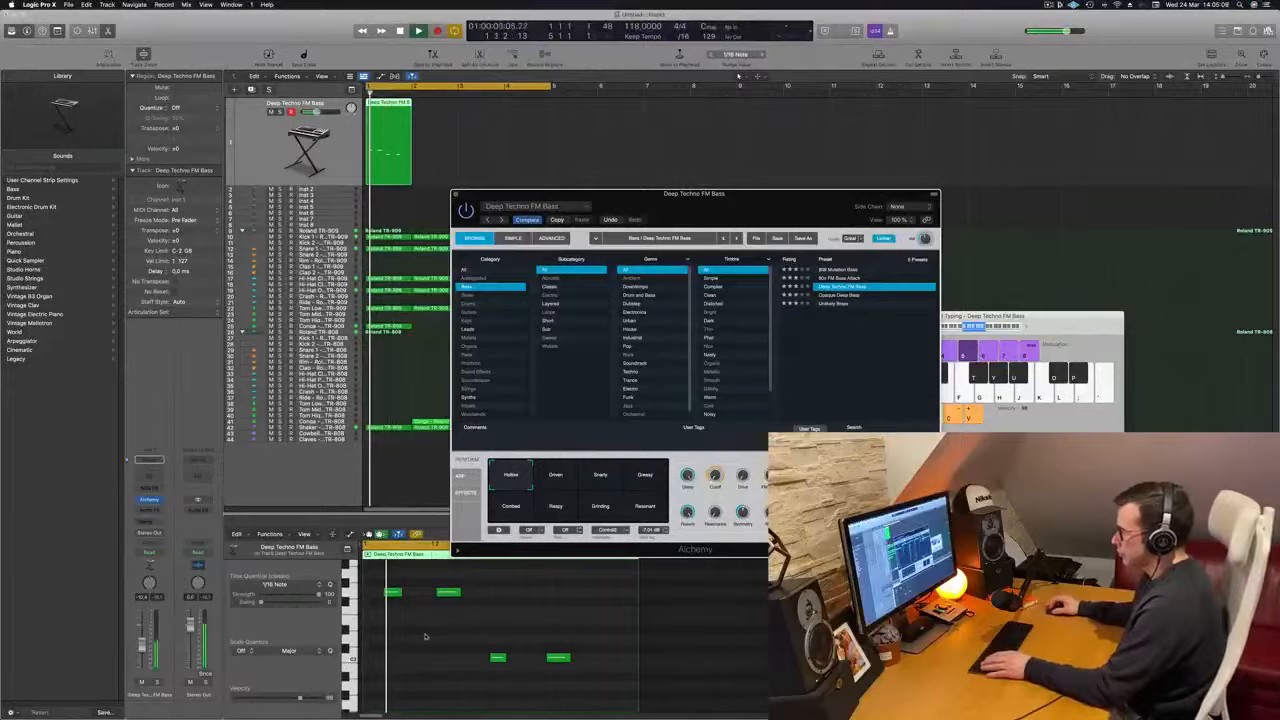
left_click(417, 645)
key("space")
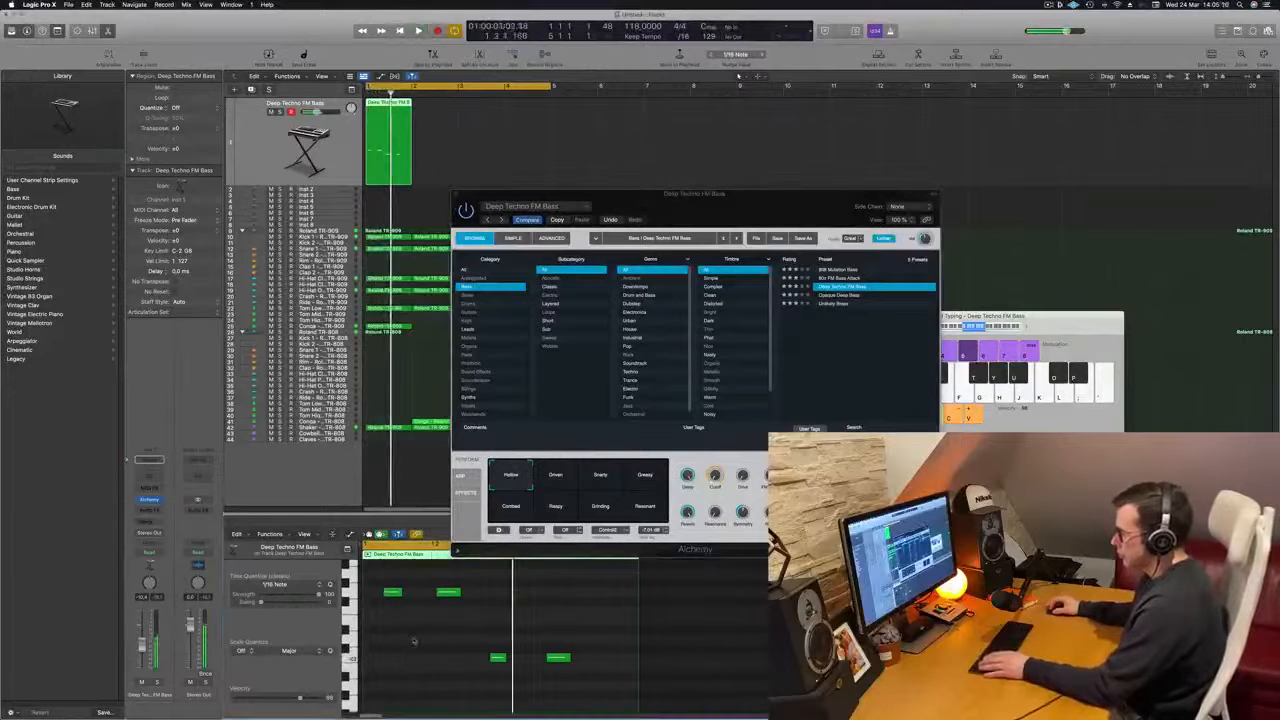
key("space")
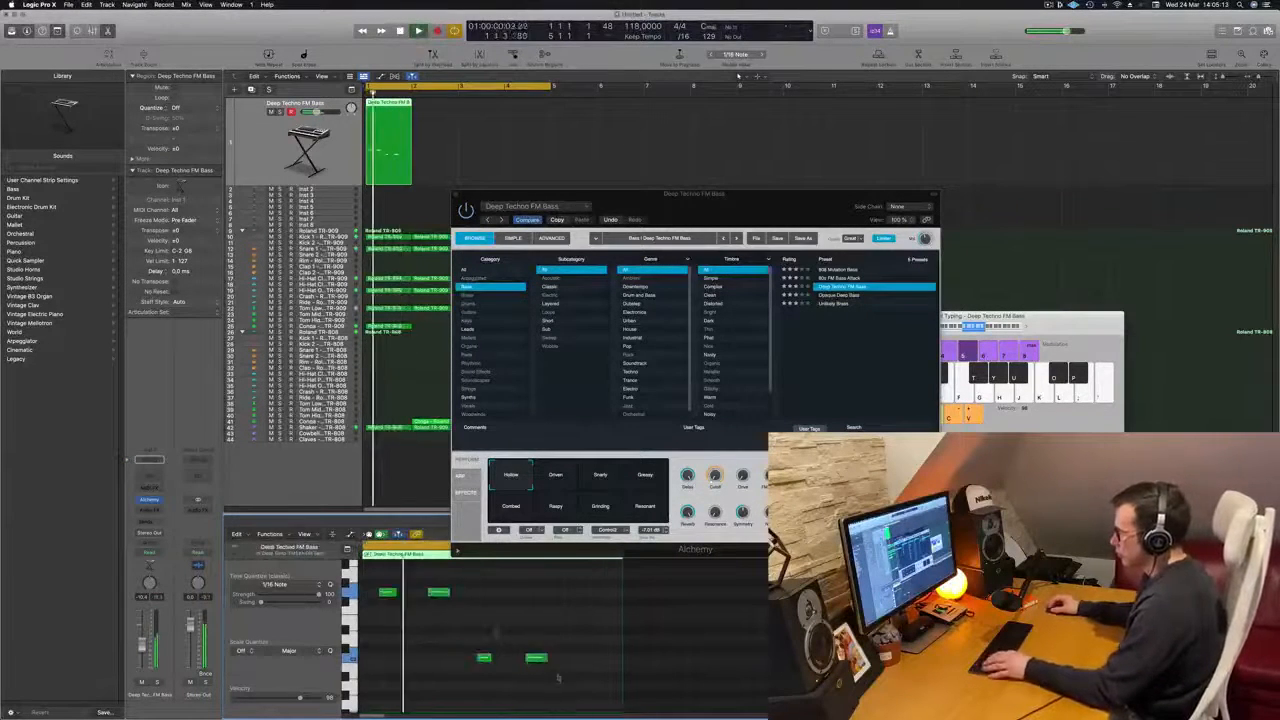
left_click_drag(492, 630, 557, 674)
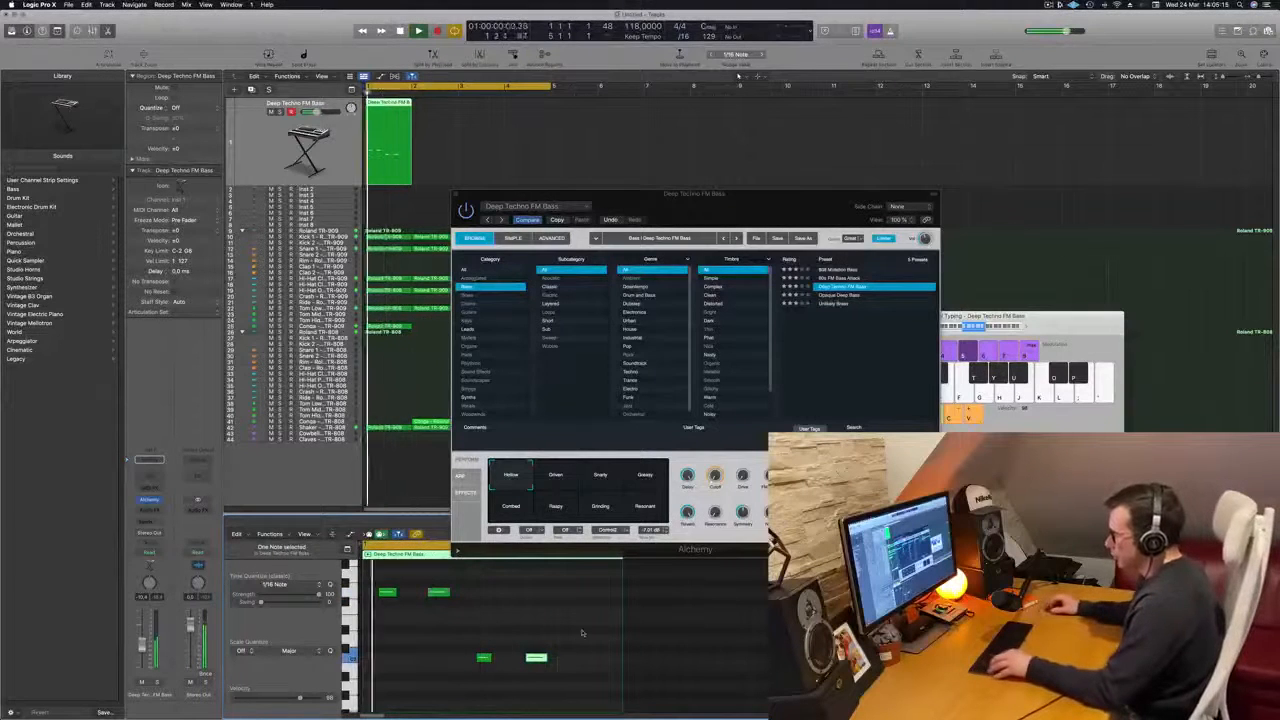
left_click_drag(536, 659, 588, 668)
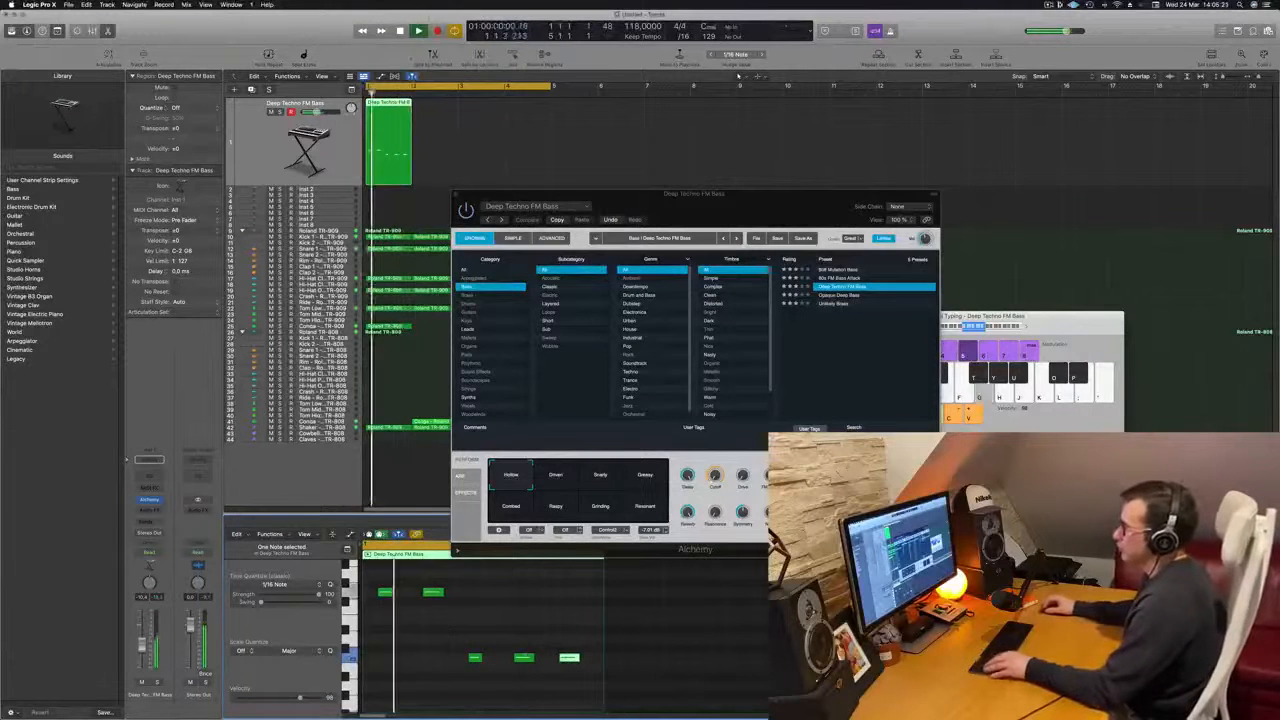
Duplicate the one-bar bass region so that it fills bars 1 to 4 of the loop
left_click_drag(396, 104, 491, 106)
left_click(398, 101, "shift")
Audition the Deep Techno FM Bass variations from Driven through Resonant and return to Hollow
left_click_drag(740, 206, 731, 237)
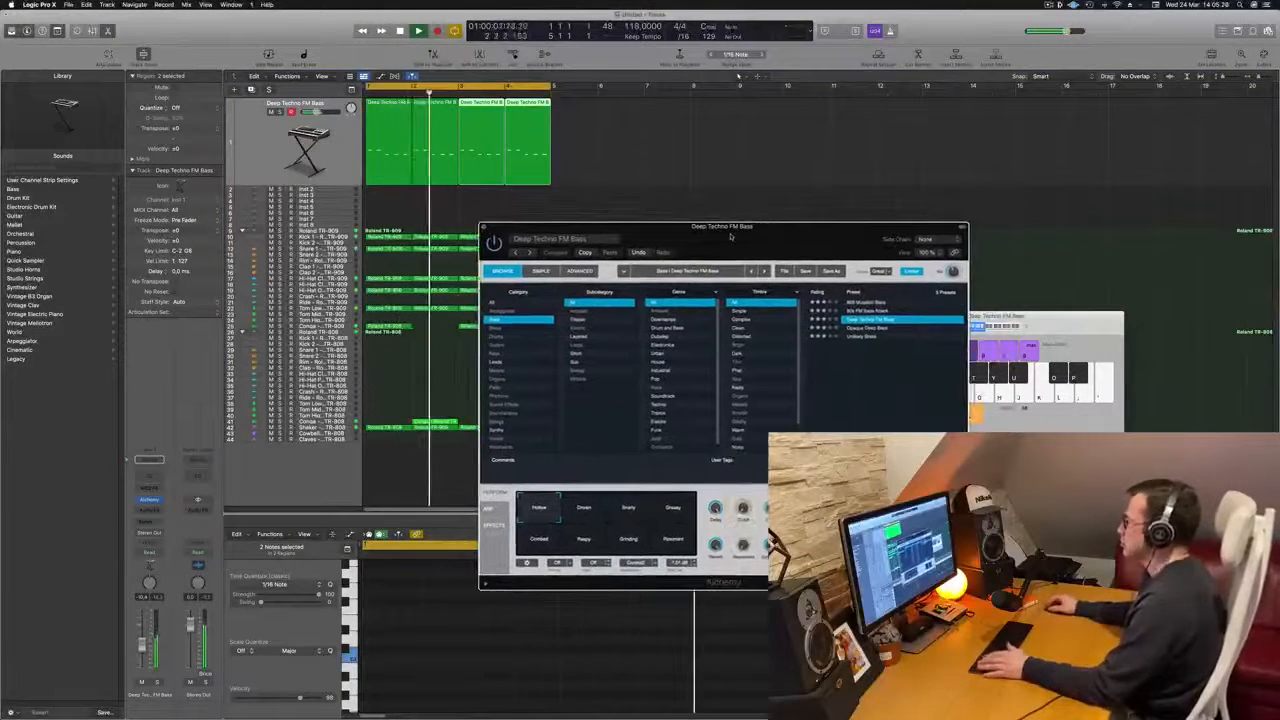
left_click(585, 510)
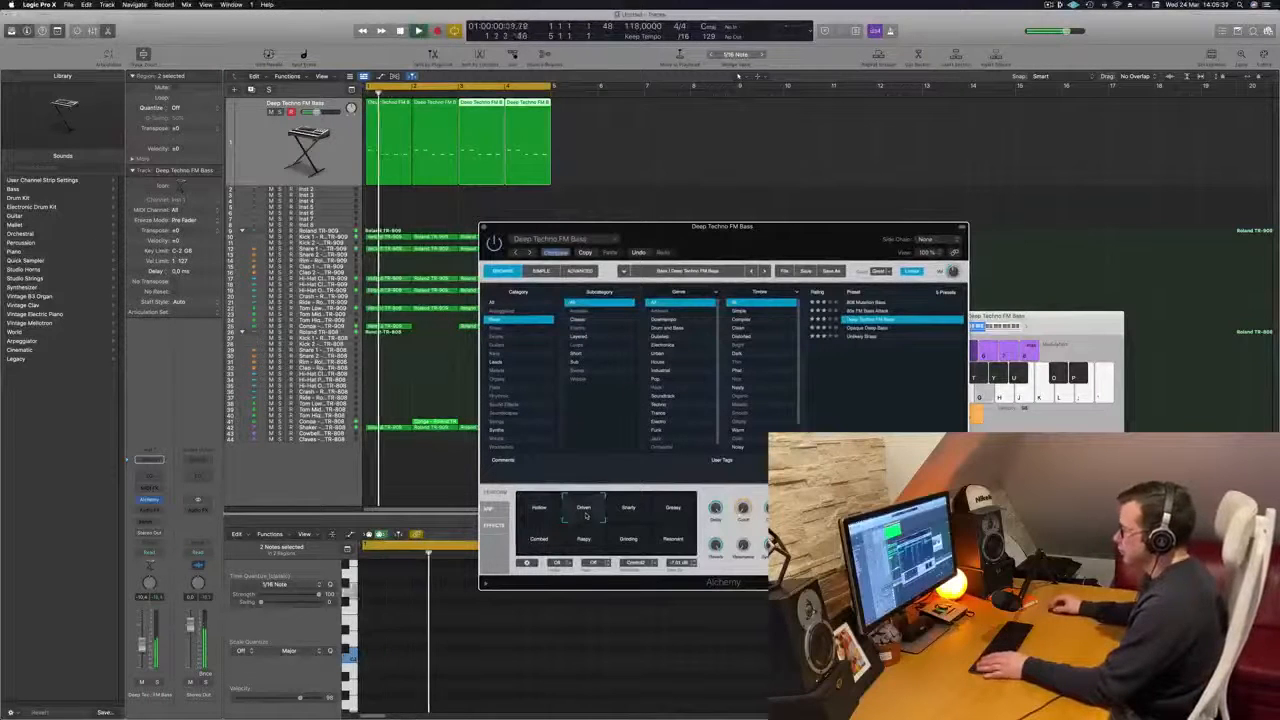
left_click(628, 510)
left_click(672, 510)
left_click(538, 545)
left_click(582, 545)
left_click(626, 545)
left_click(667, 547)
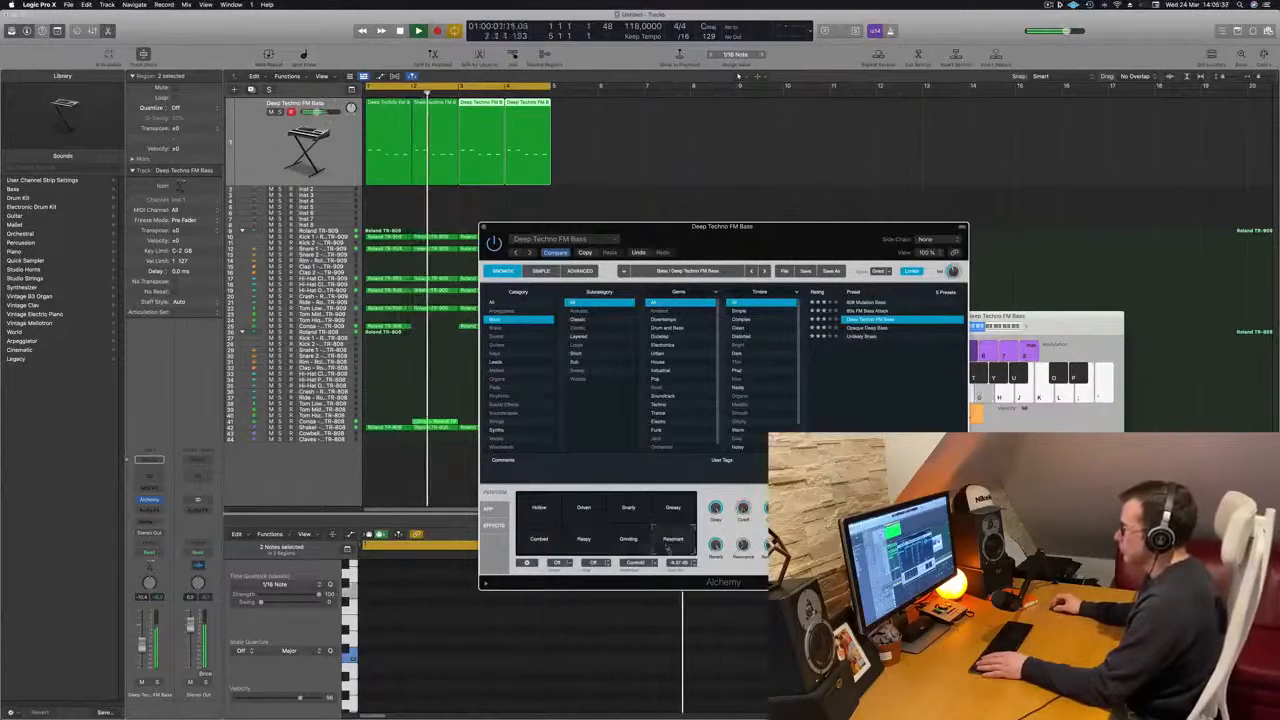
left_click(545, 513)
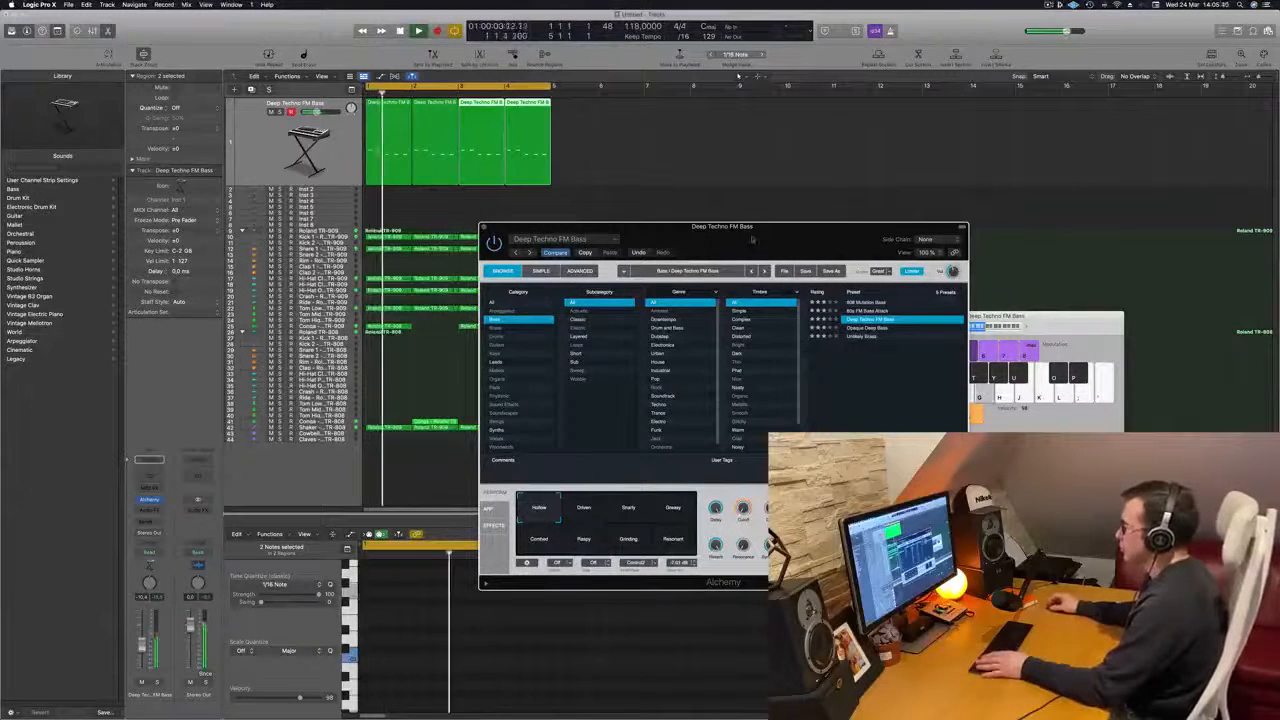
Clear the Alchemy window from the arrangement and restart the loop from the beginning
left_click_drag(751, 239, 680, 251)
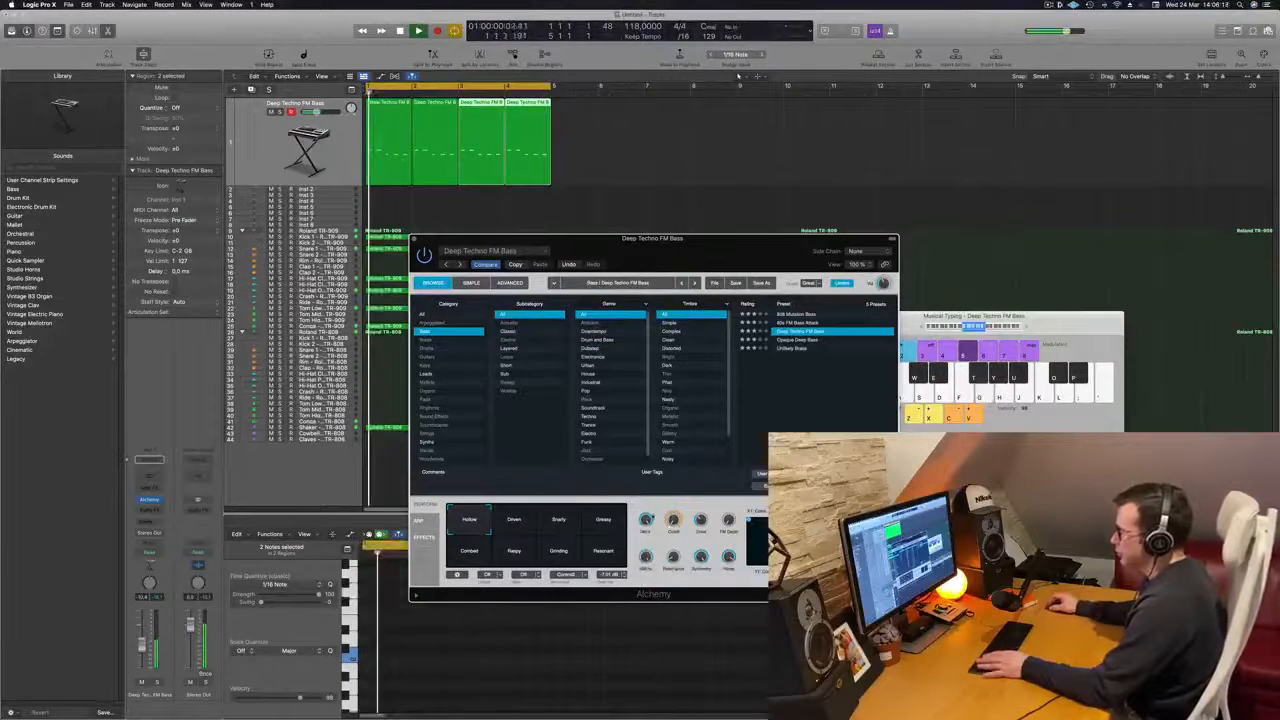
left_click_drag(763, 250, 1040, 230)
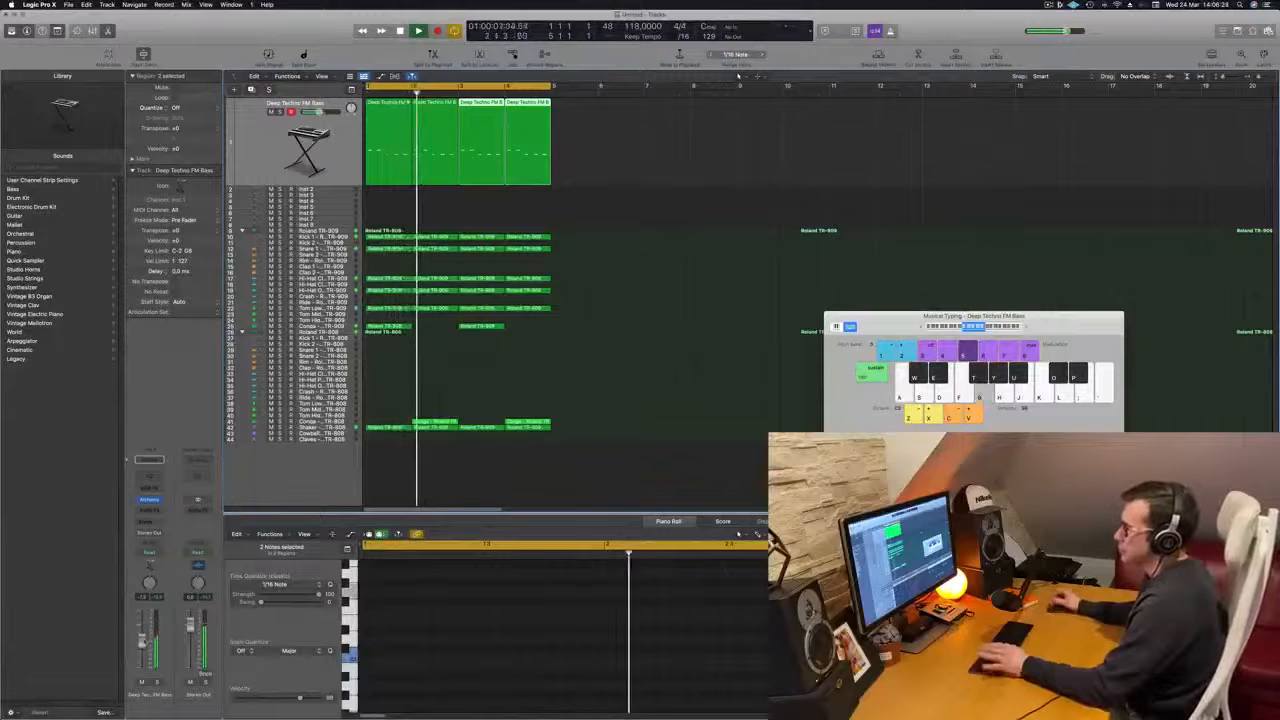
key("space")
key("space")
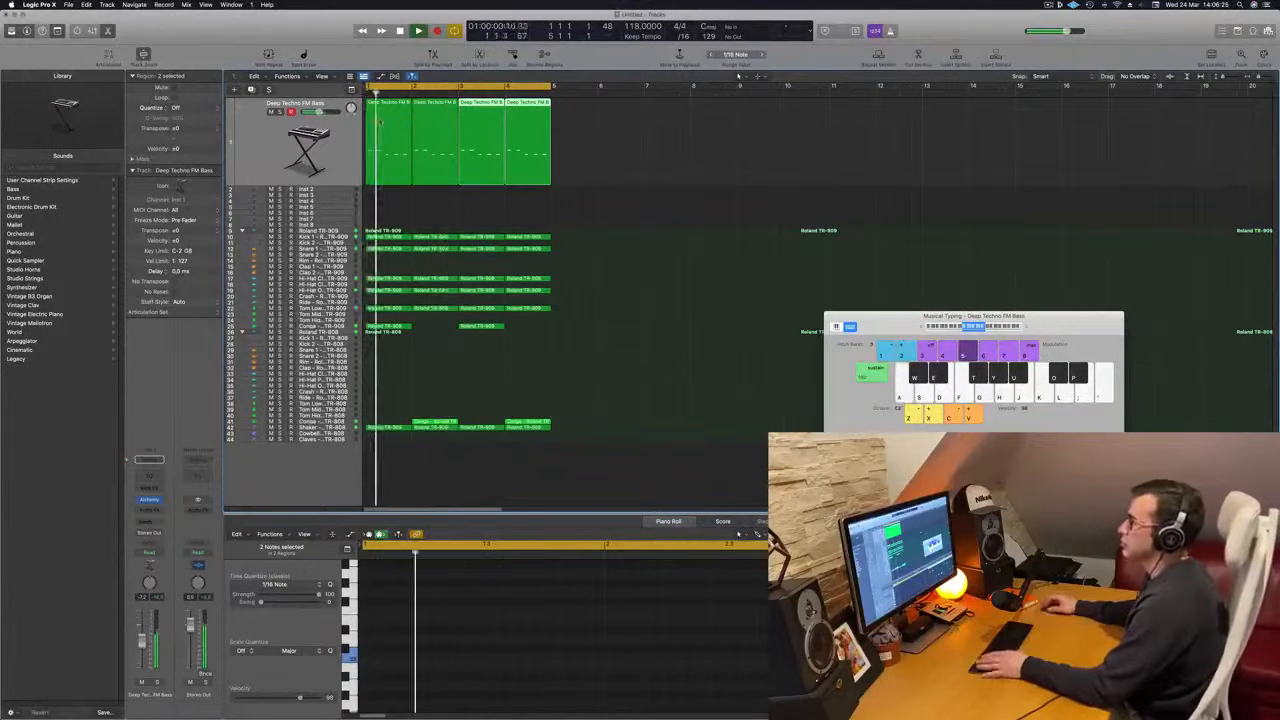
Hide the Musical Typing keyboard and join the bass regions of bars 1 and 2 into one two-bar region
left_click(388, 168)
key("space")
key("space")
left_click_drag(386, 202, 434, 161)
key("space")
key("space")
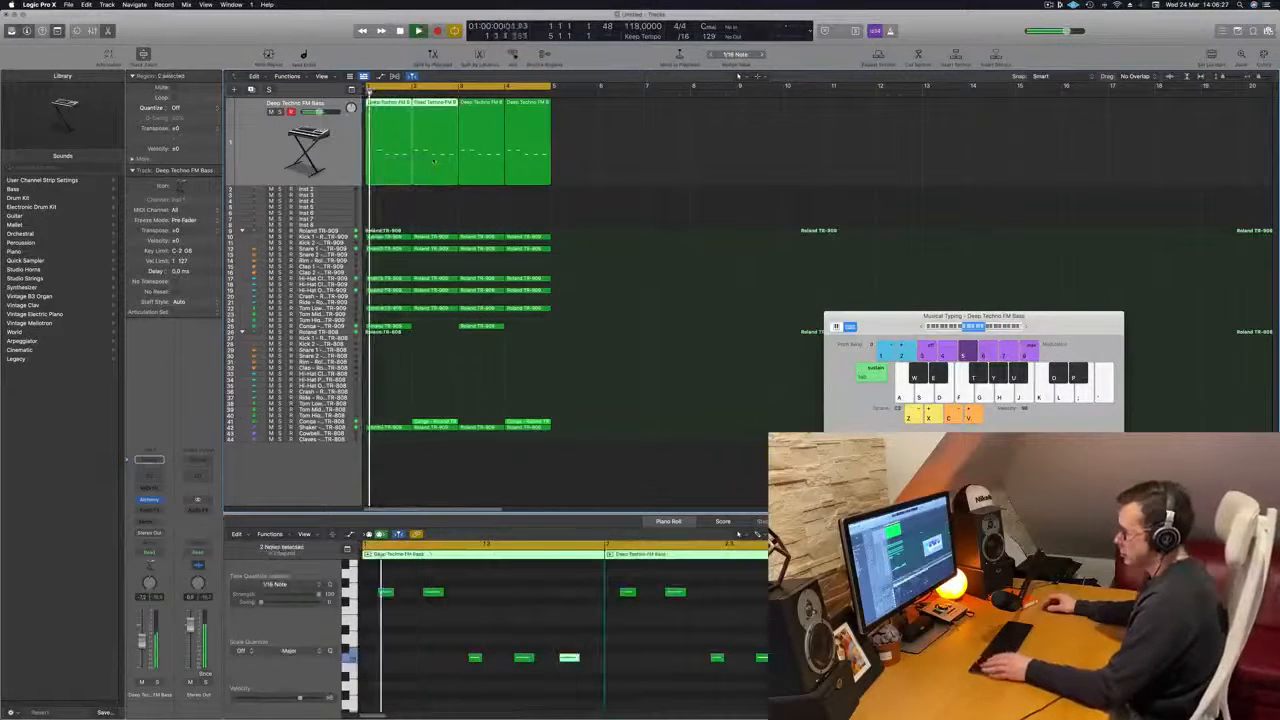
key("a")
key("a")
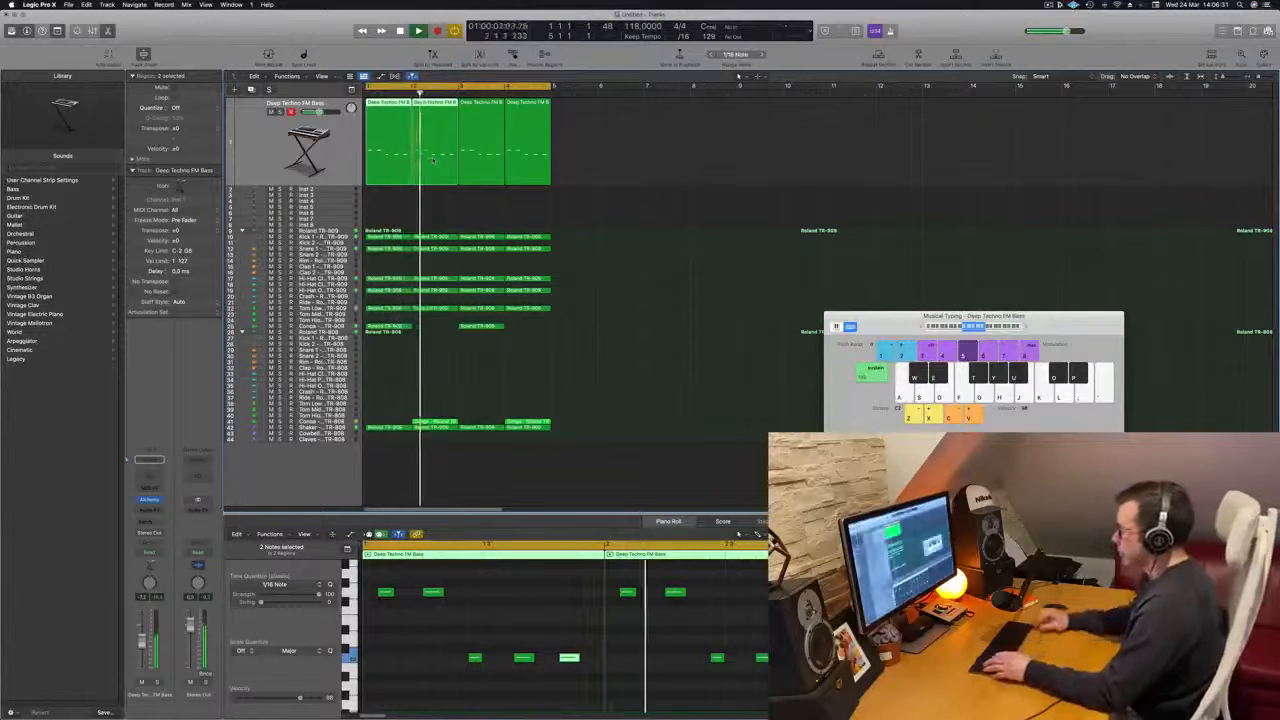
key("super+k")
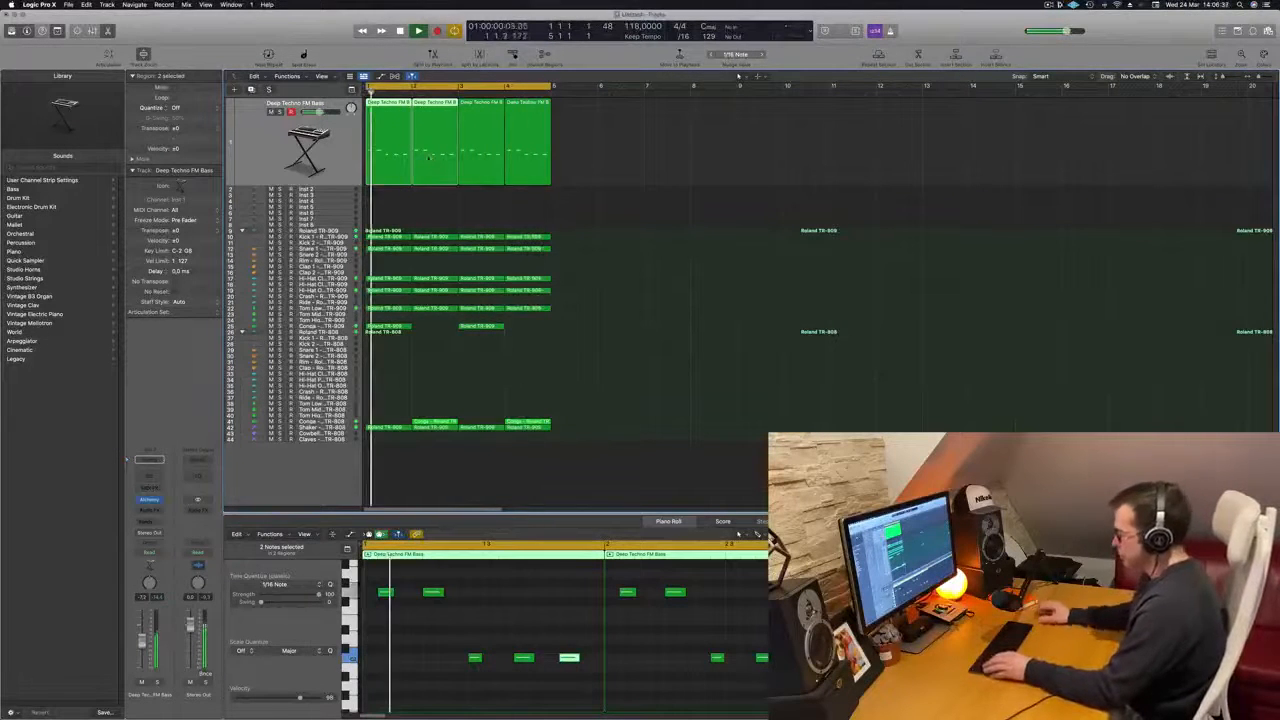
key("super+j")
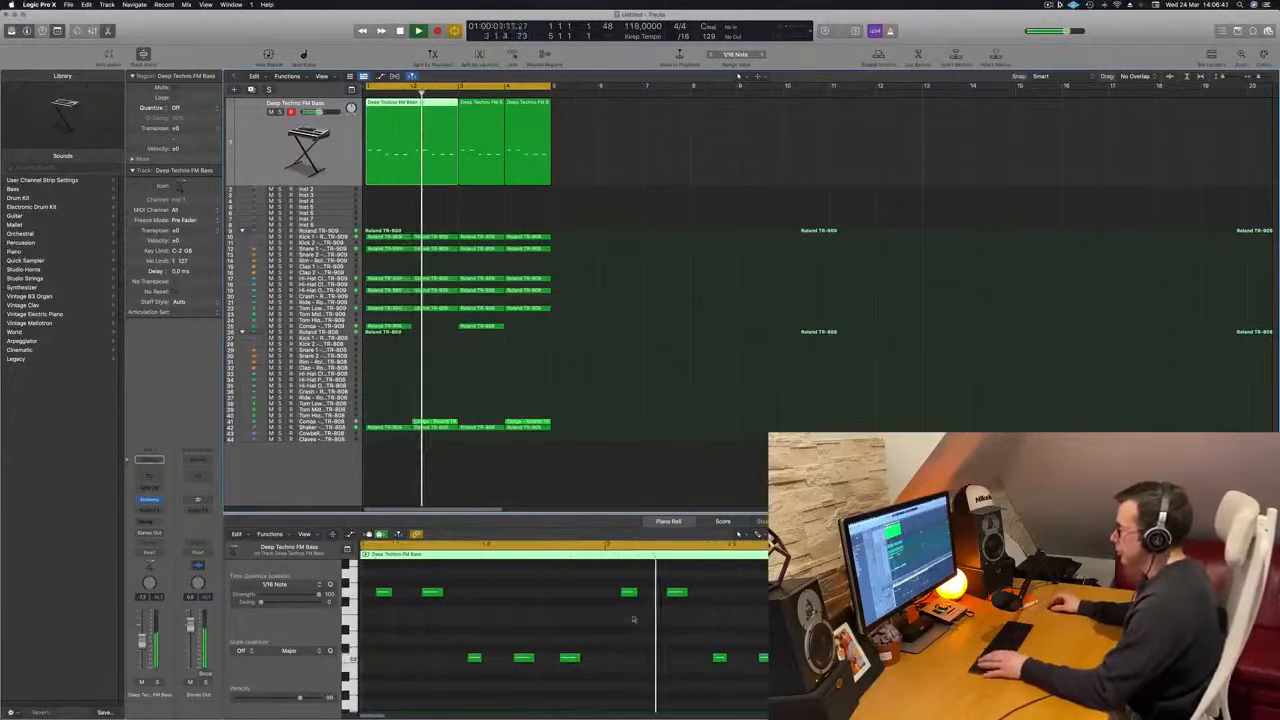
Transpose the two high notes at the start of bar 2 in the joined bass region down three semitones
left_click_drag(624, 587, 686, 607)
key("alt+Down")
key("alt+Down")
key("alt+Down")
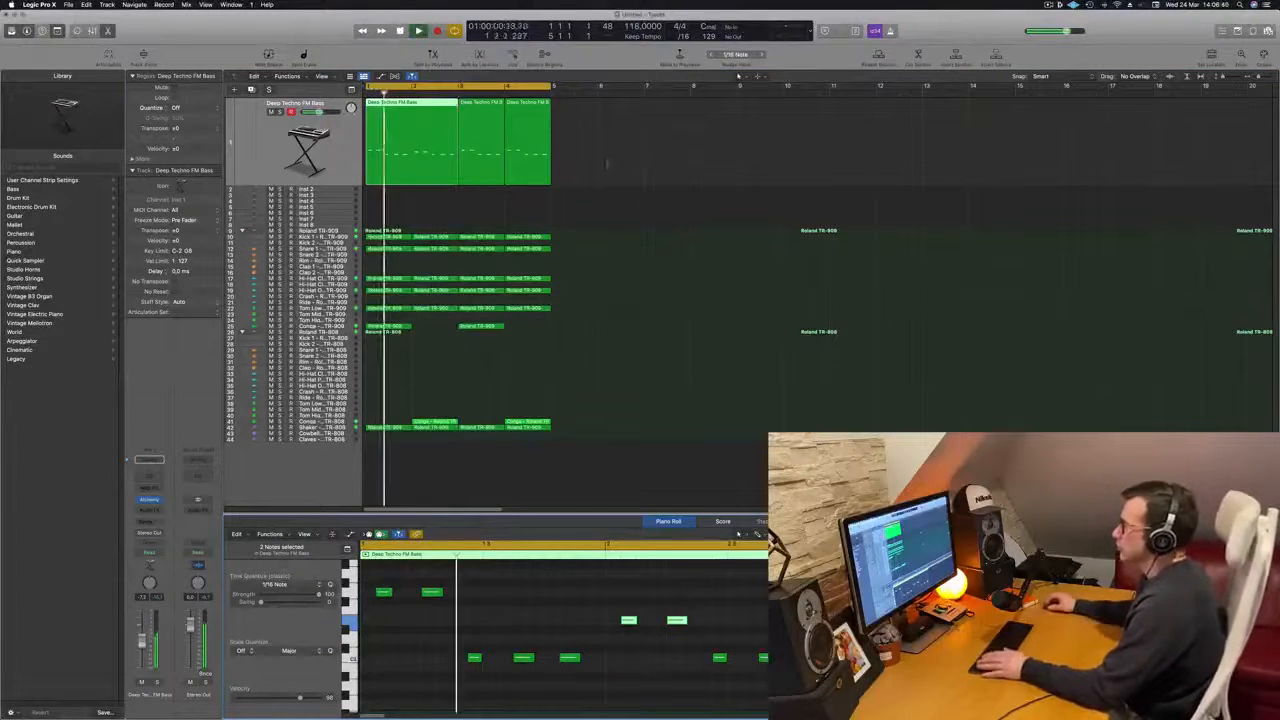
Replace the one-bar bass regions in bars 3 and 4 with a copy of the two-bar region
left_click_drag(607, 163, 489, 163)
key("BackSpace")
left_click_drag(412, 119, 506, 122)
key("super+Left")
key("super+Left")
key("super+Left")
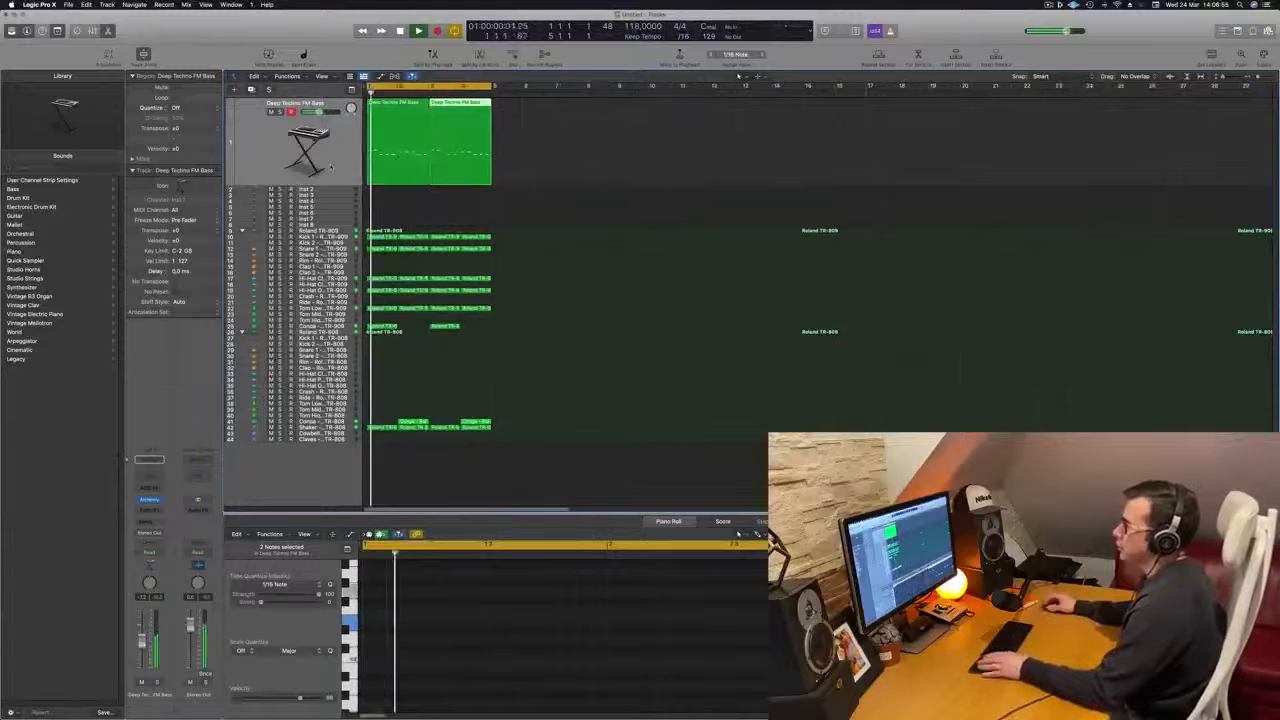
Try all notes of both bass regions an octave lower and return them to their original octave
left_click(331, 167)
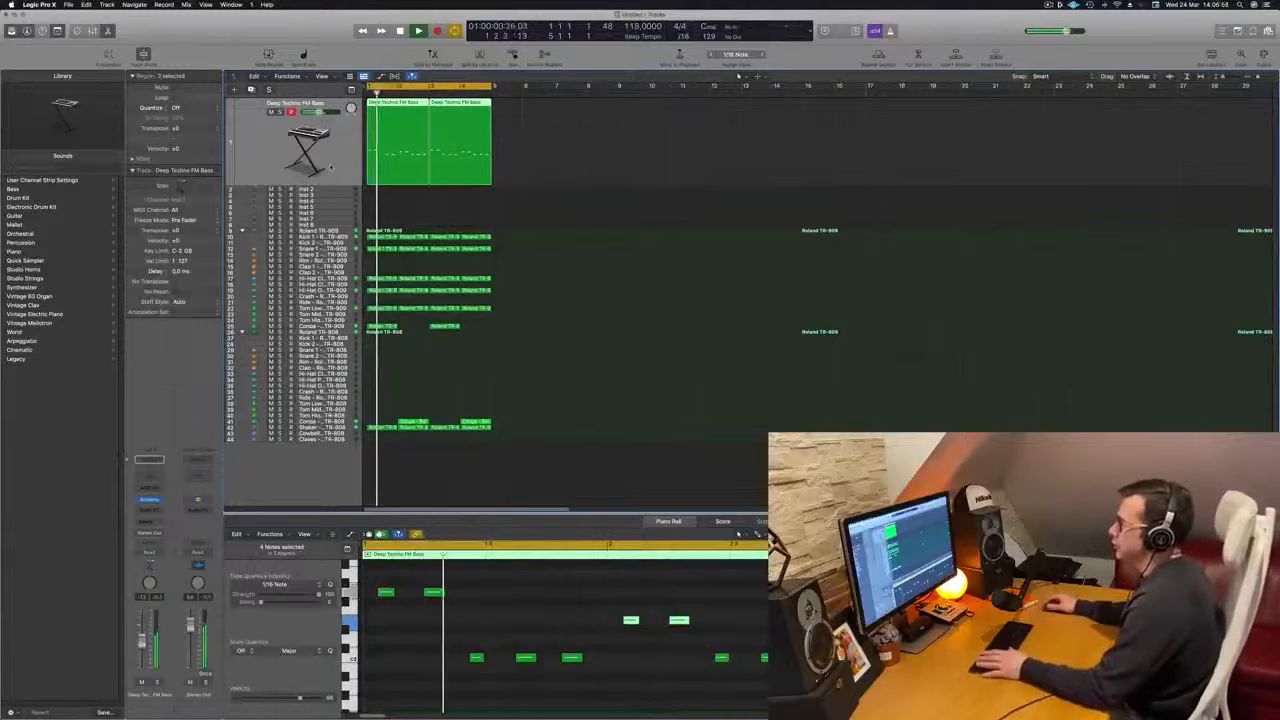
left_click(435, 617)
key("super+a")
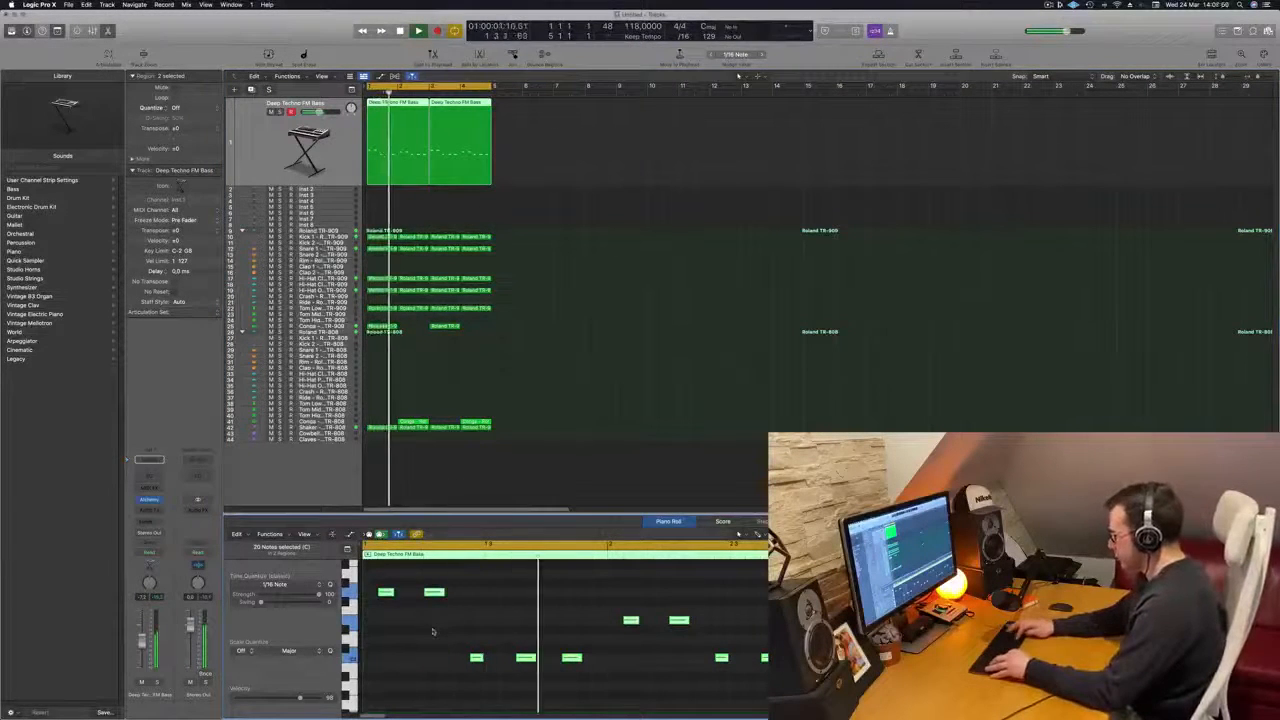
key("alt+shift+Down")
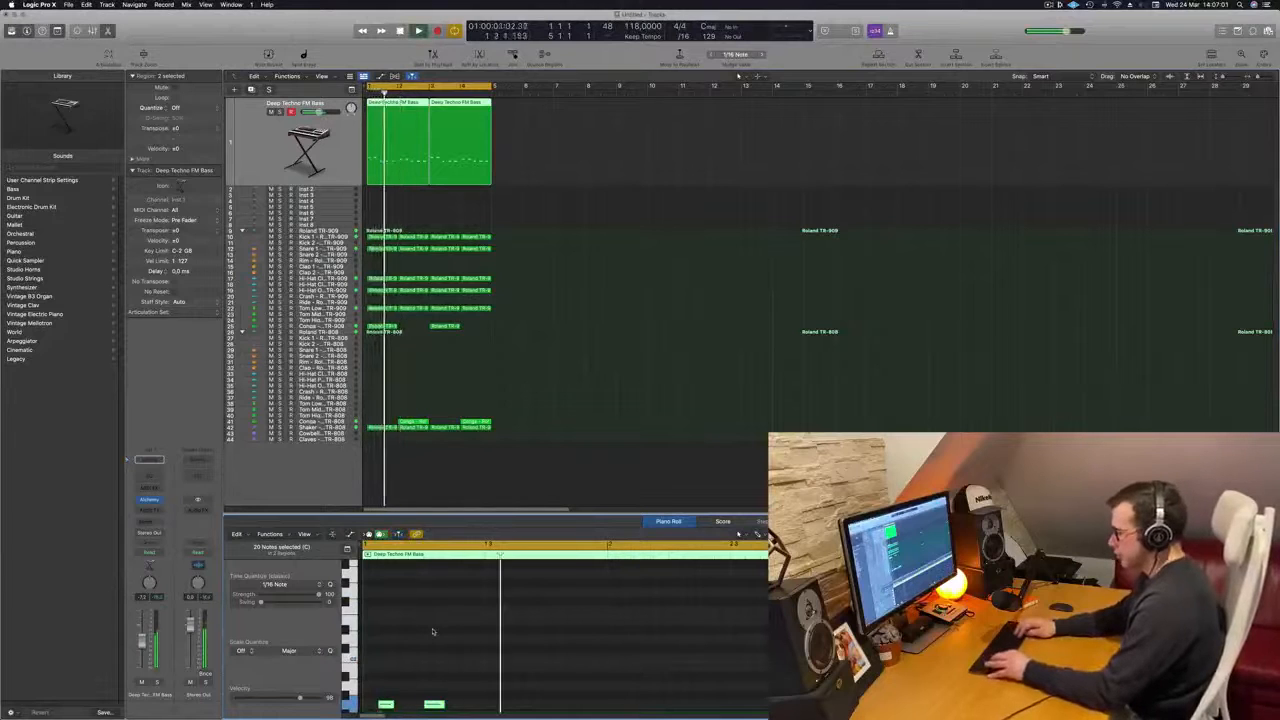
key("alt+shift+Up")
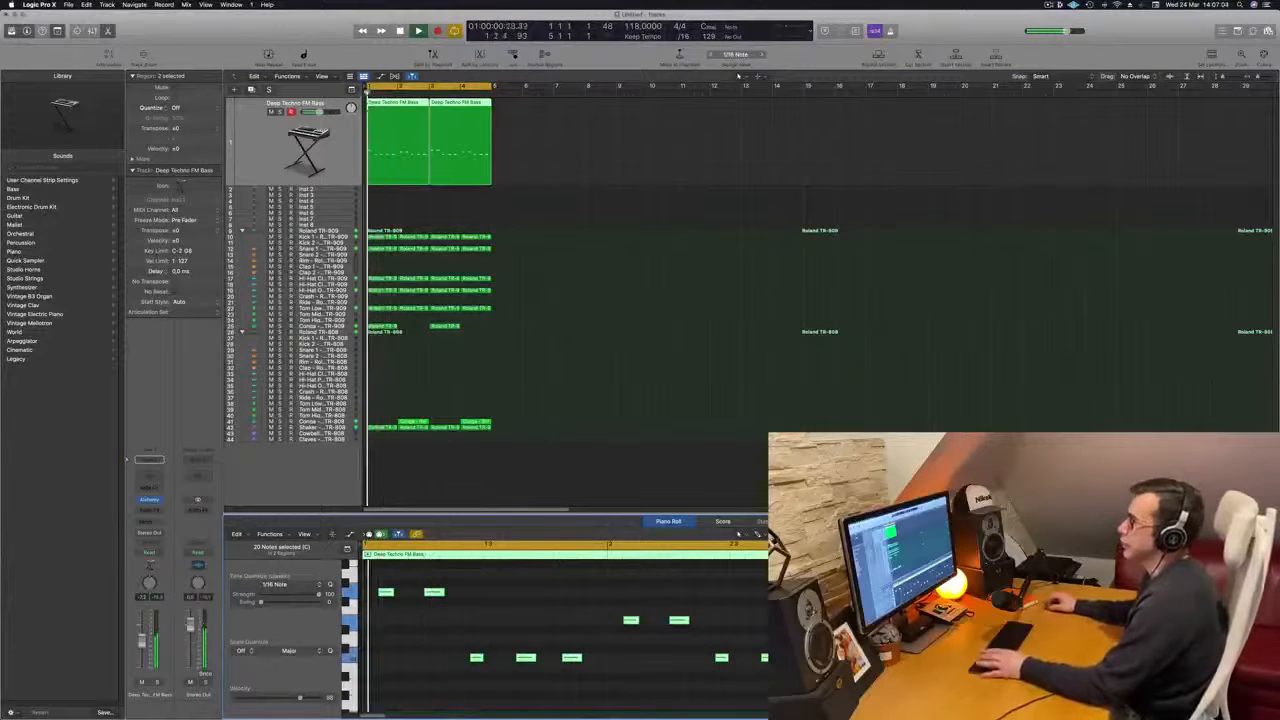
Add a send to Bus 6 on the Deep Techno FM Bass channel strip
left_click(140, 522)
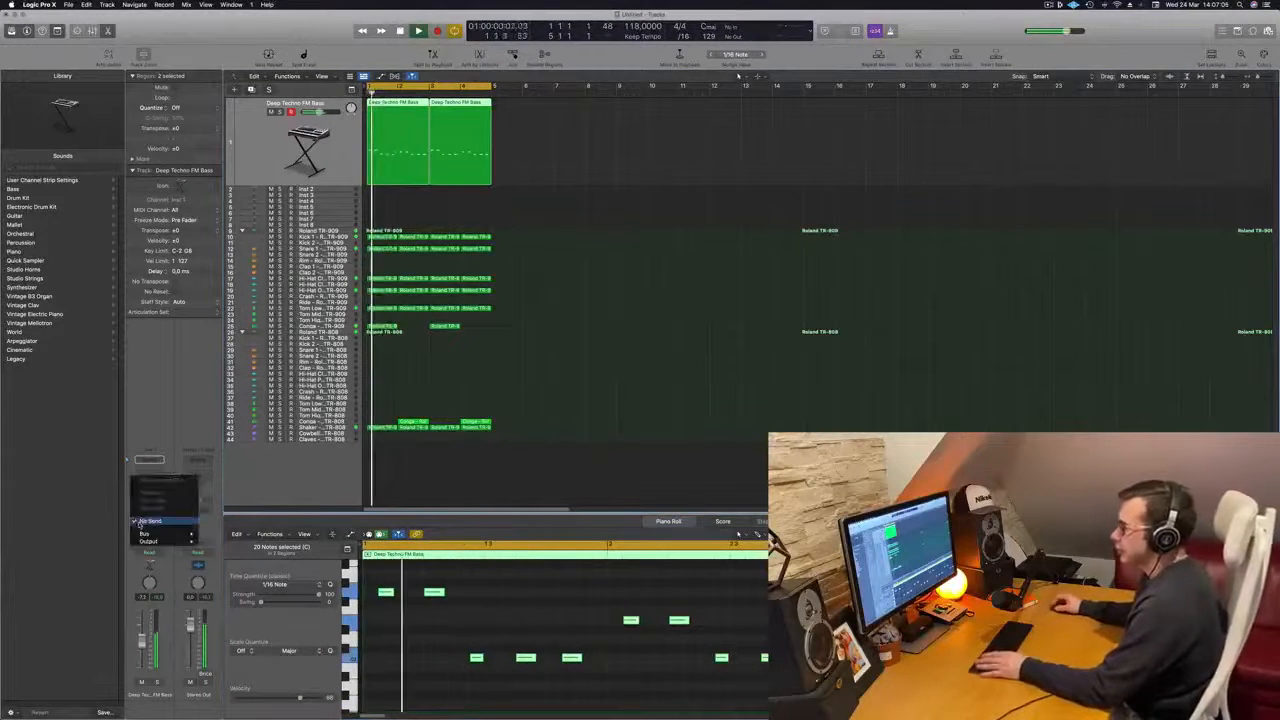
mouse_move(143, 533)
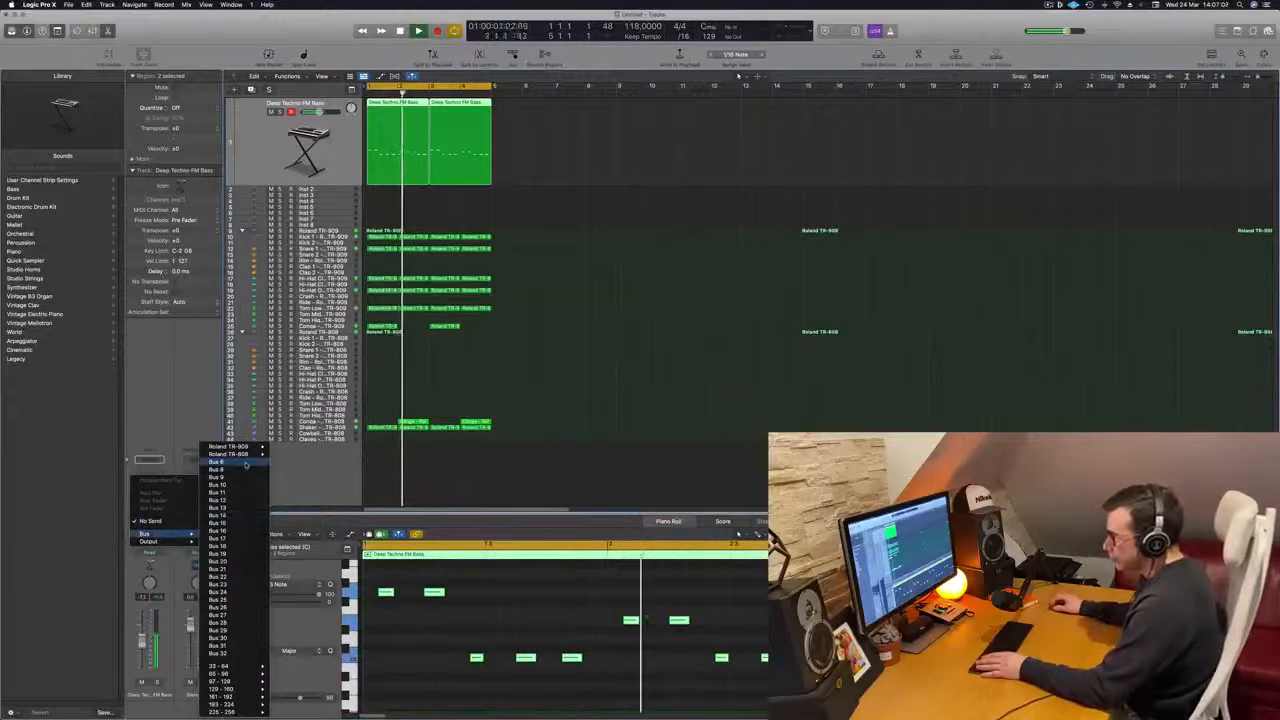
left_click(245, 463)
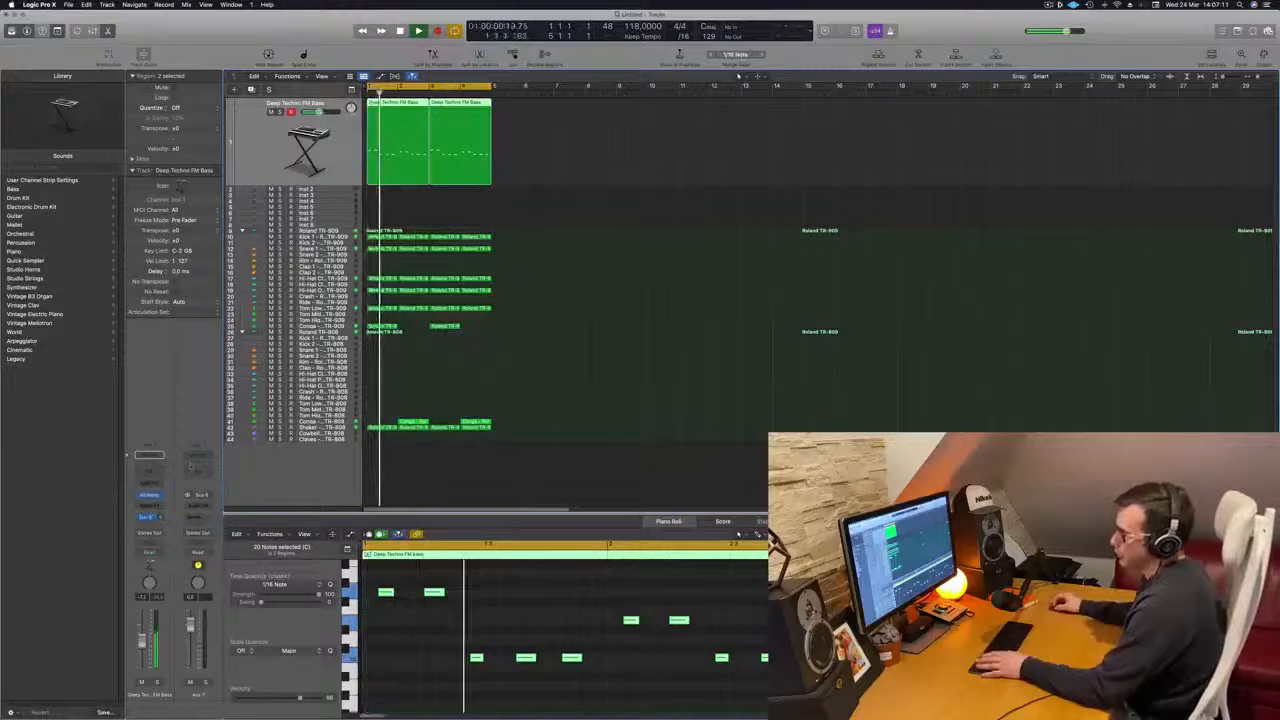
Insert a stereo ChromaVerb on the new aux channel and raise the bass track's send level to it
left_click(201, 506)
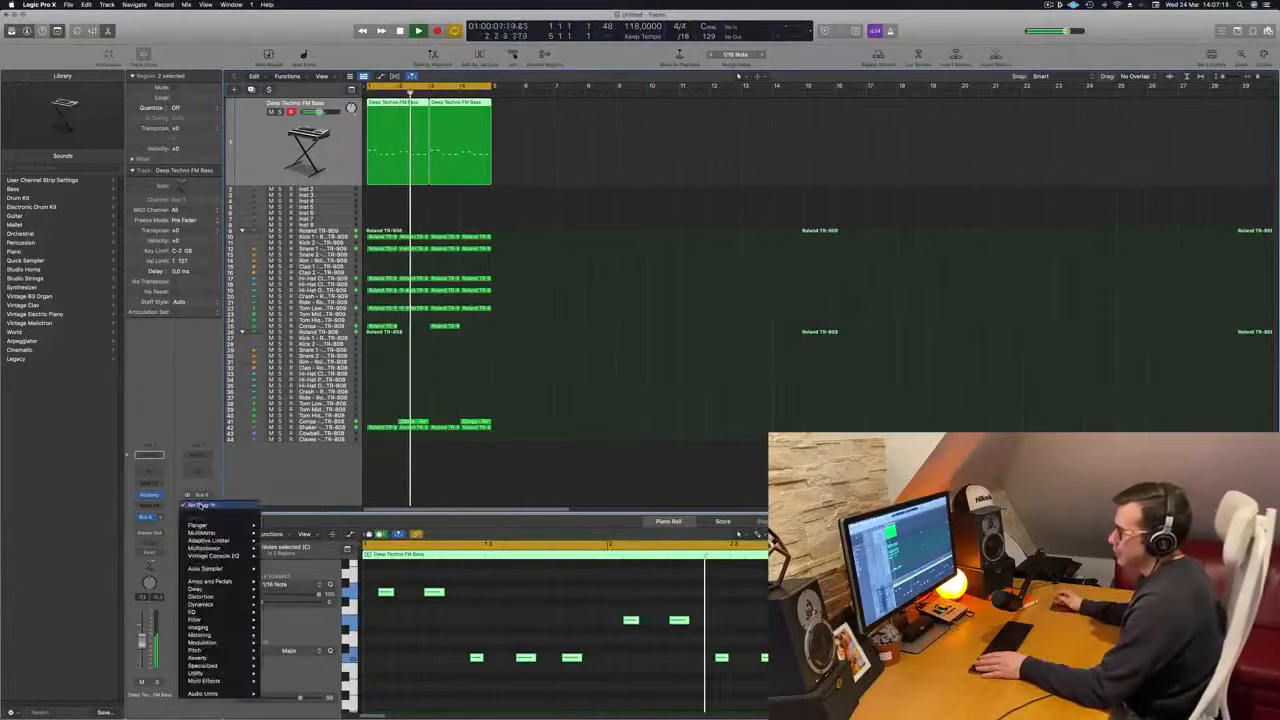
left_click(212, 396)
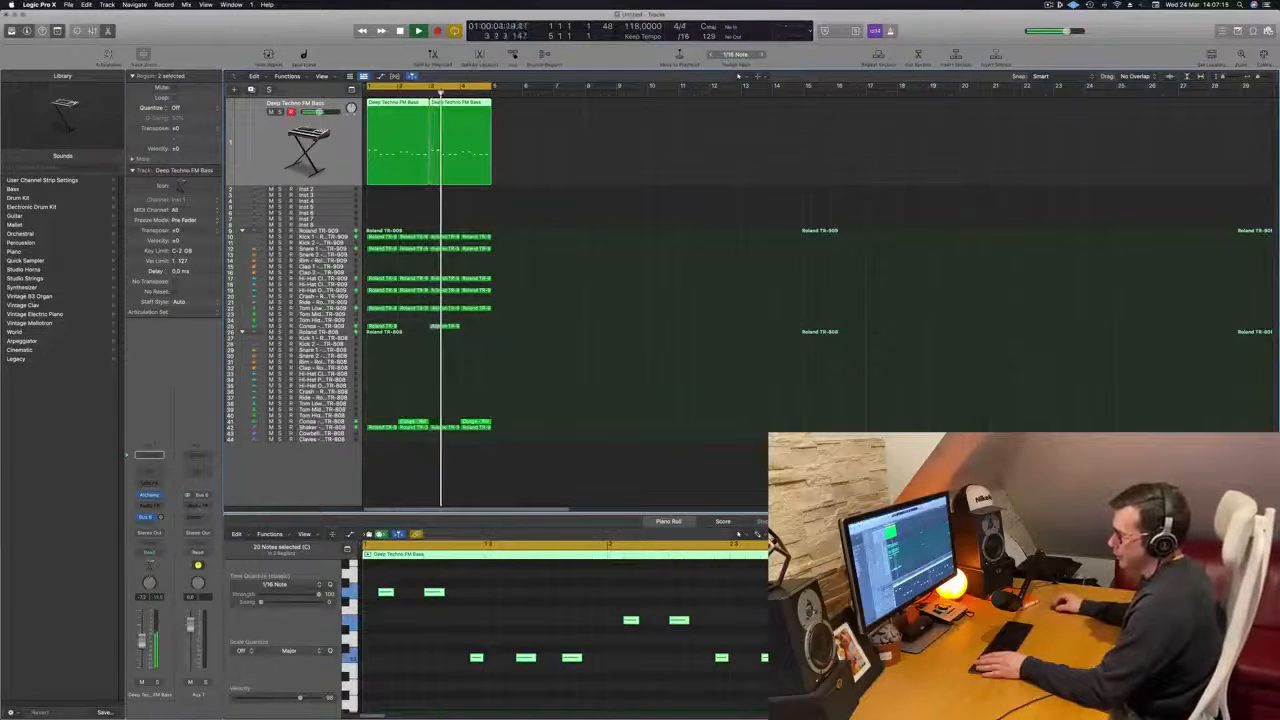
left_click(202, 506)
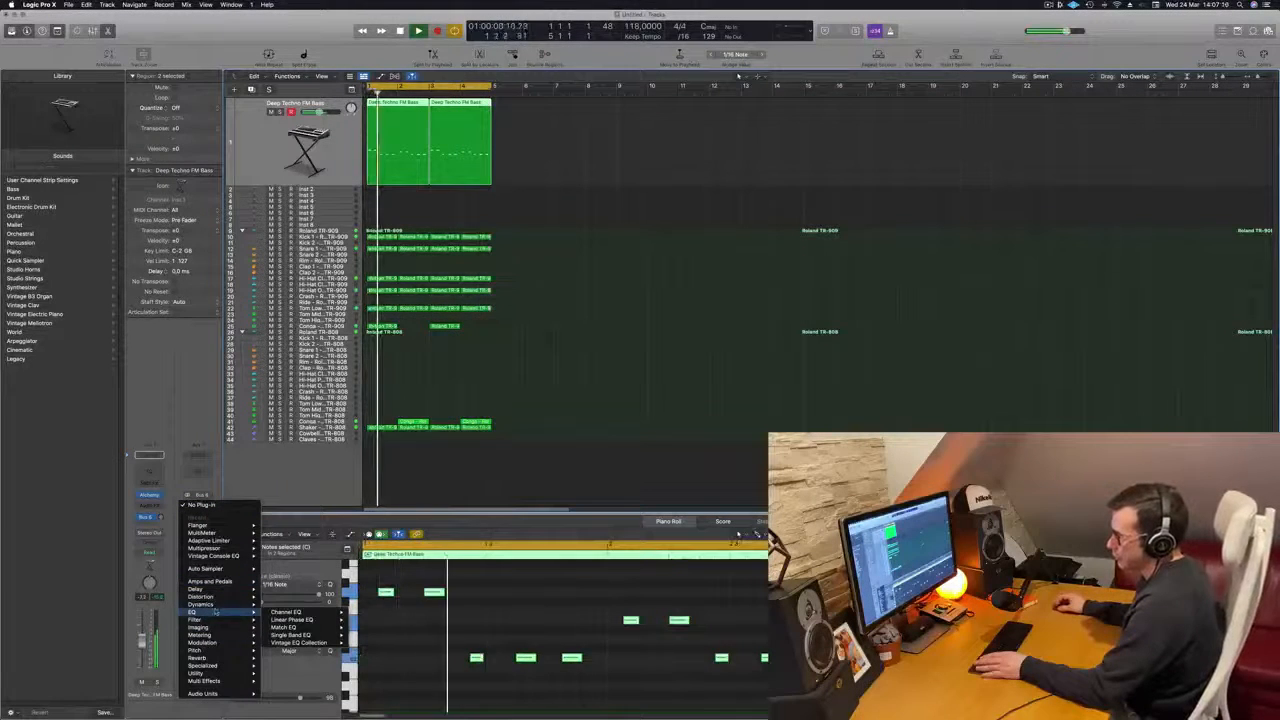
mouse_move(215, 659)
mouse_move(300, 658)
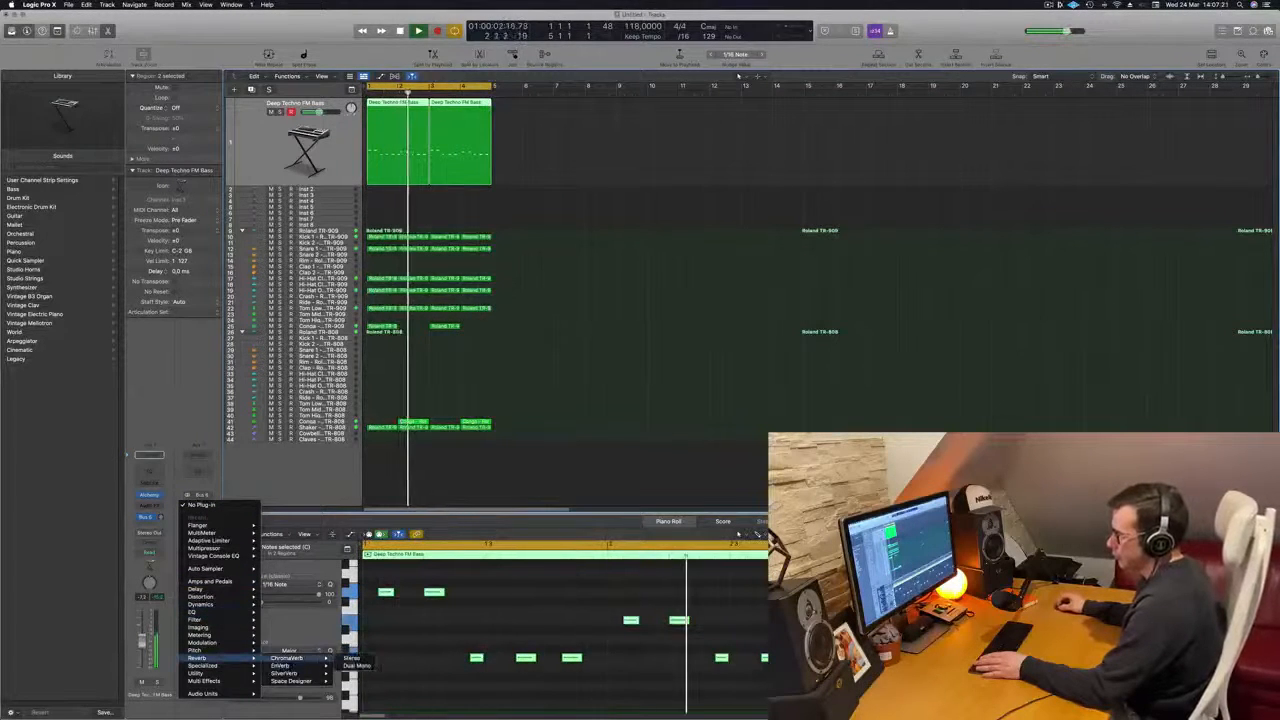
left_click(343, 659)
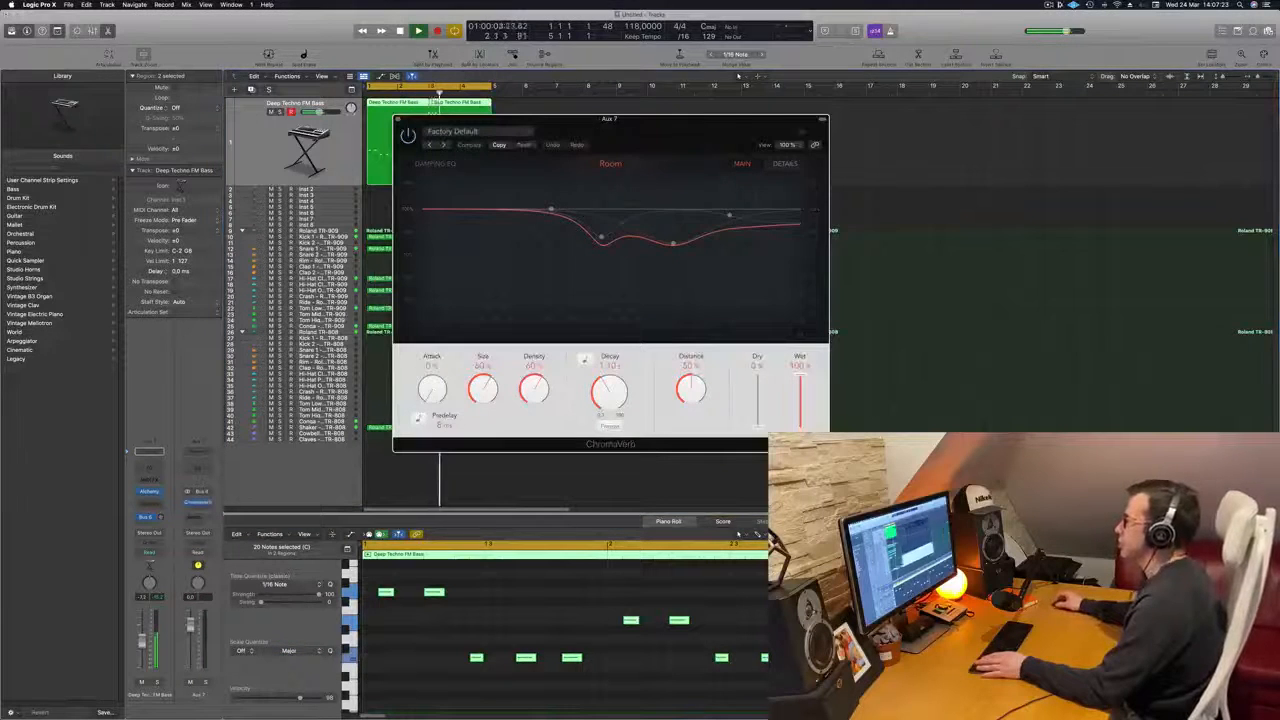
left_click_drag(710, 123, 960, 134)
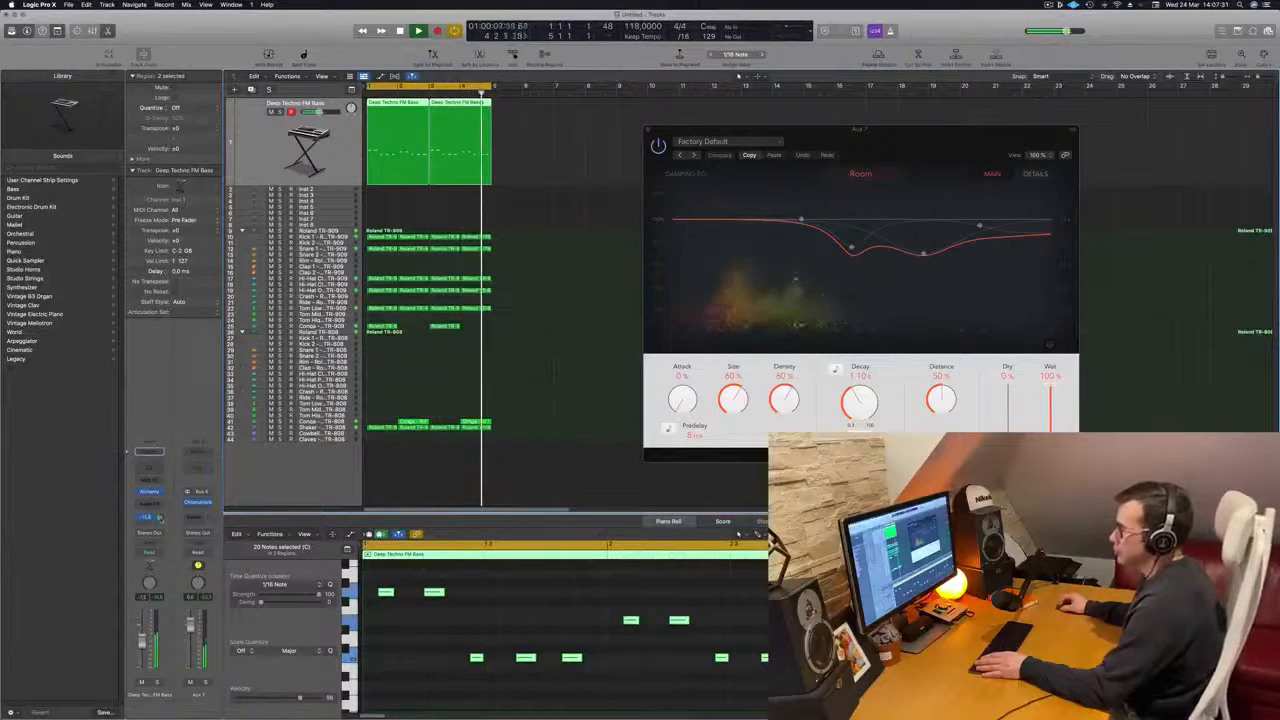
left_click_drag(960, 130, 826, 189)
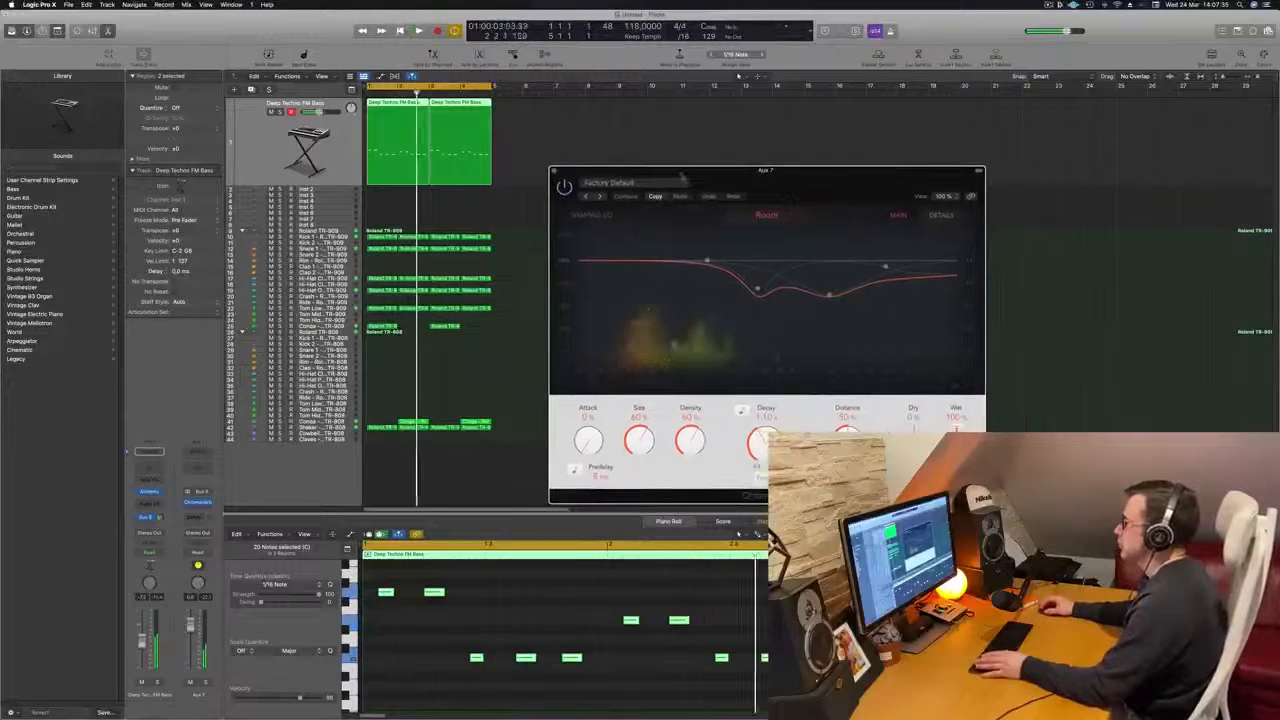
Audition the ChromaVerb presets in sequence, from the ambiences through the chambers and effects up to Big Wave
left_click(599, 196)
left_click(598, 197)
left_click(598, 196)
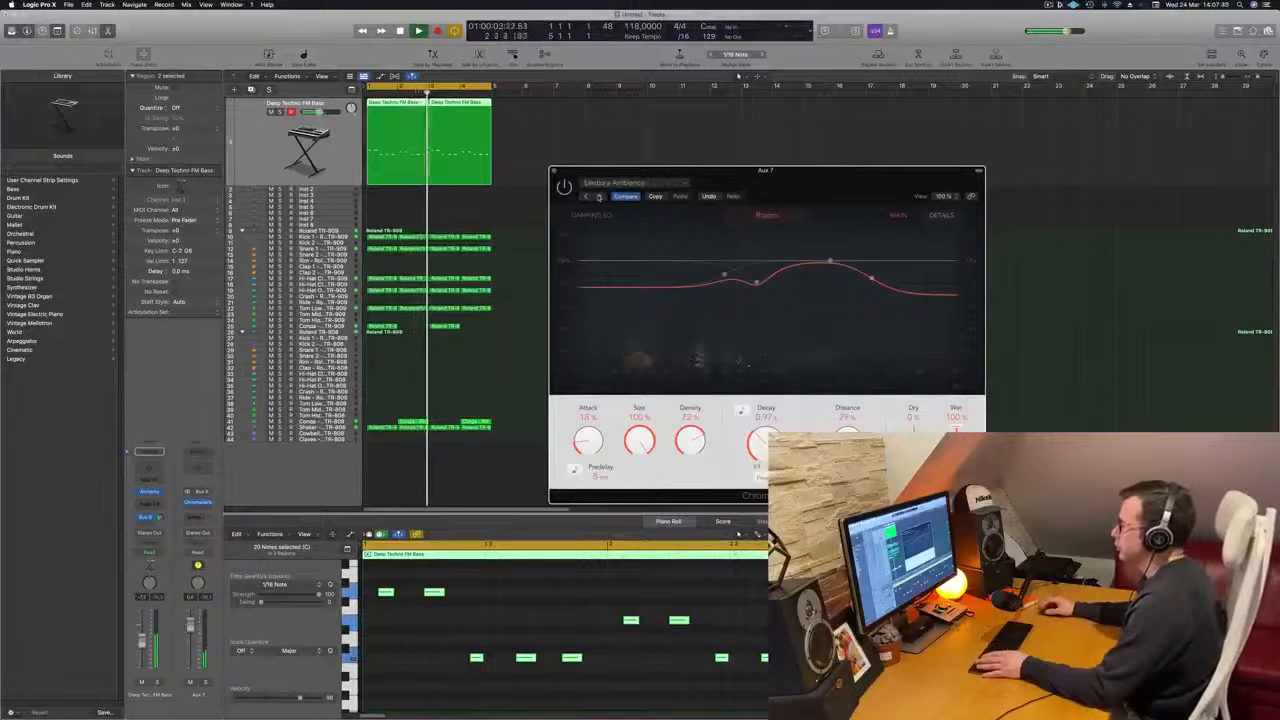
left_click(599, 196)
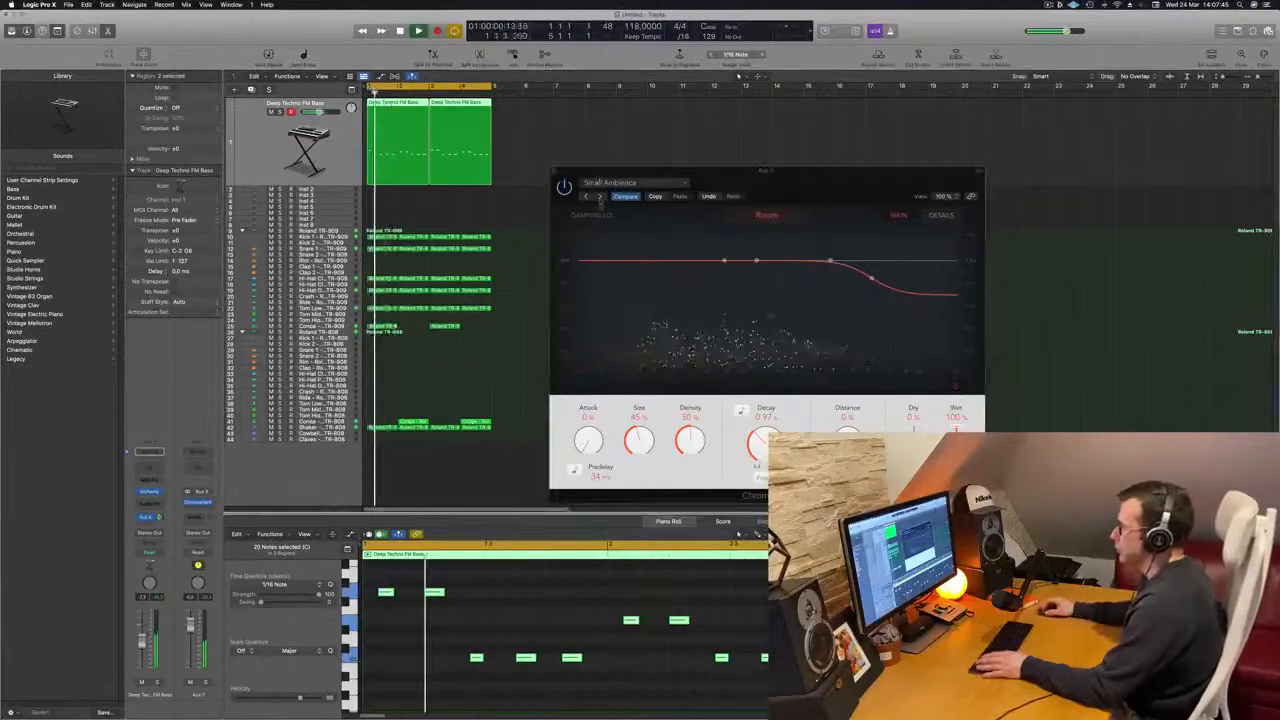
left_click(599, 197)
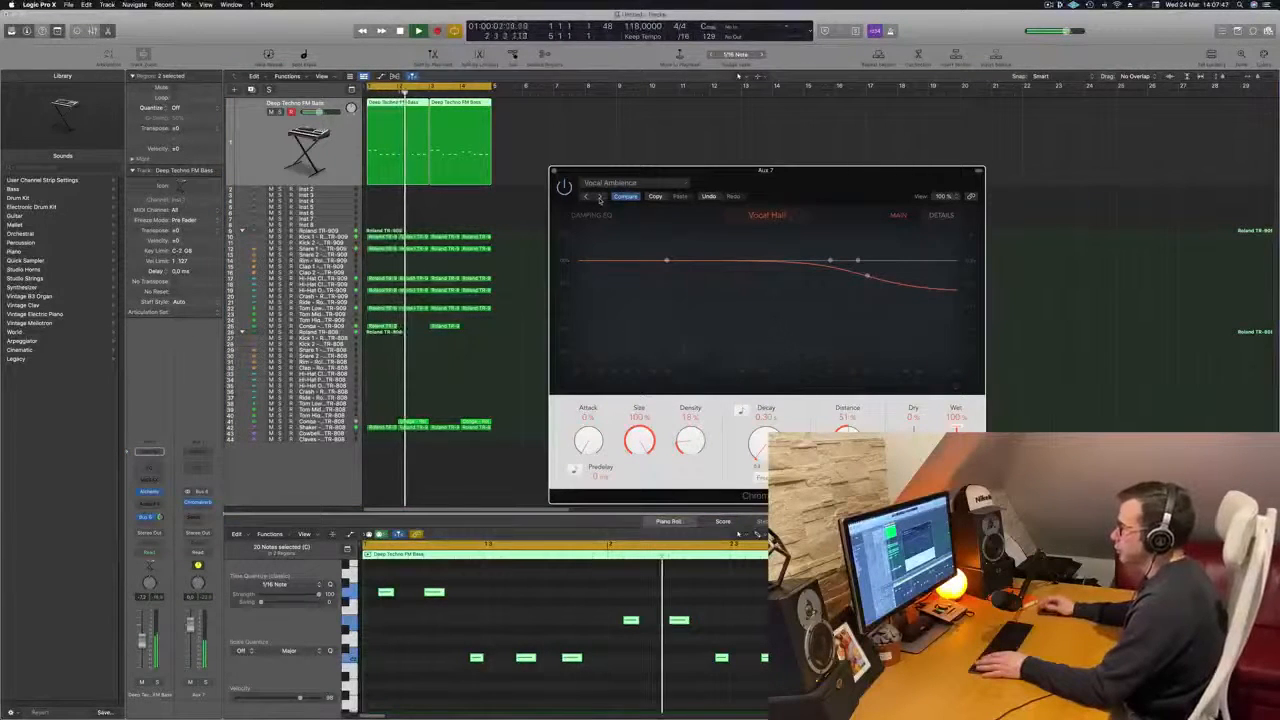
left_click(600, 197)
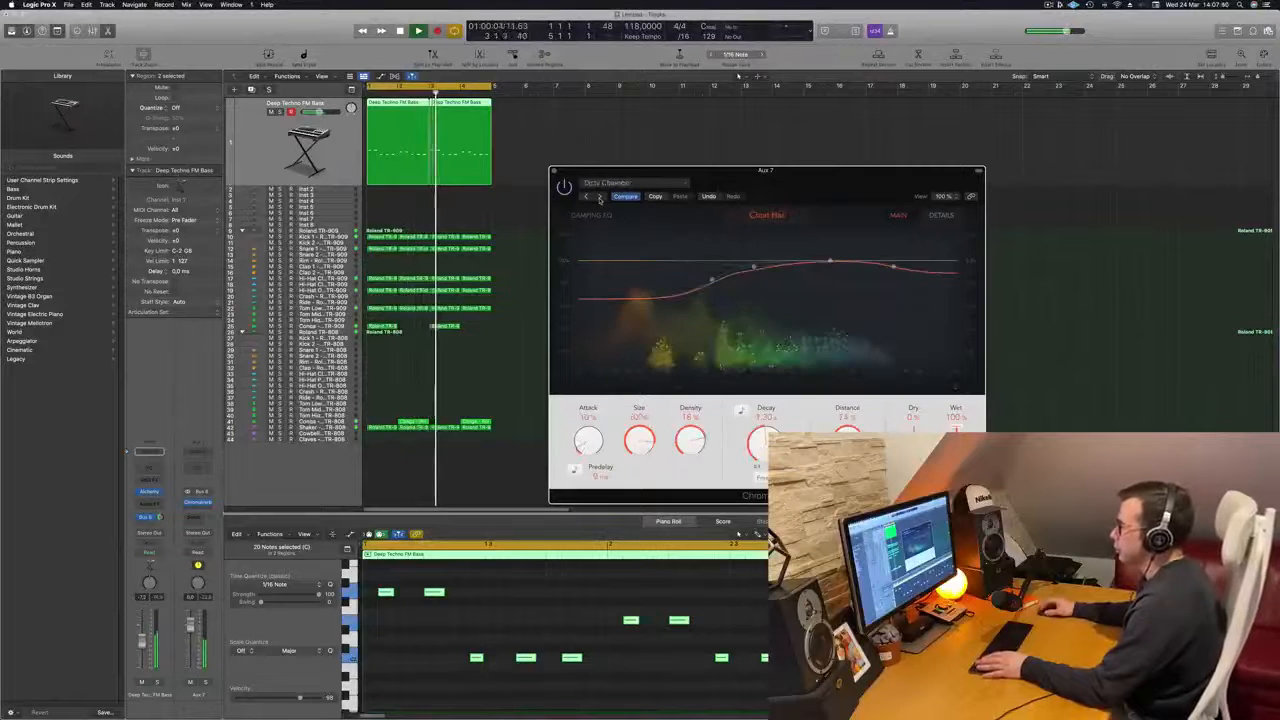
left_click(600, 197)
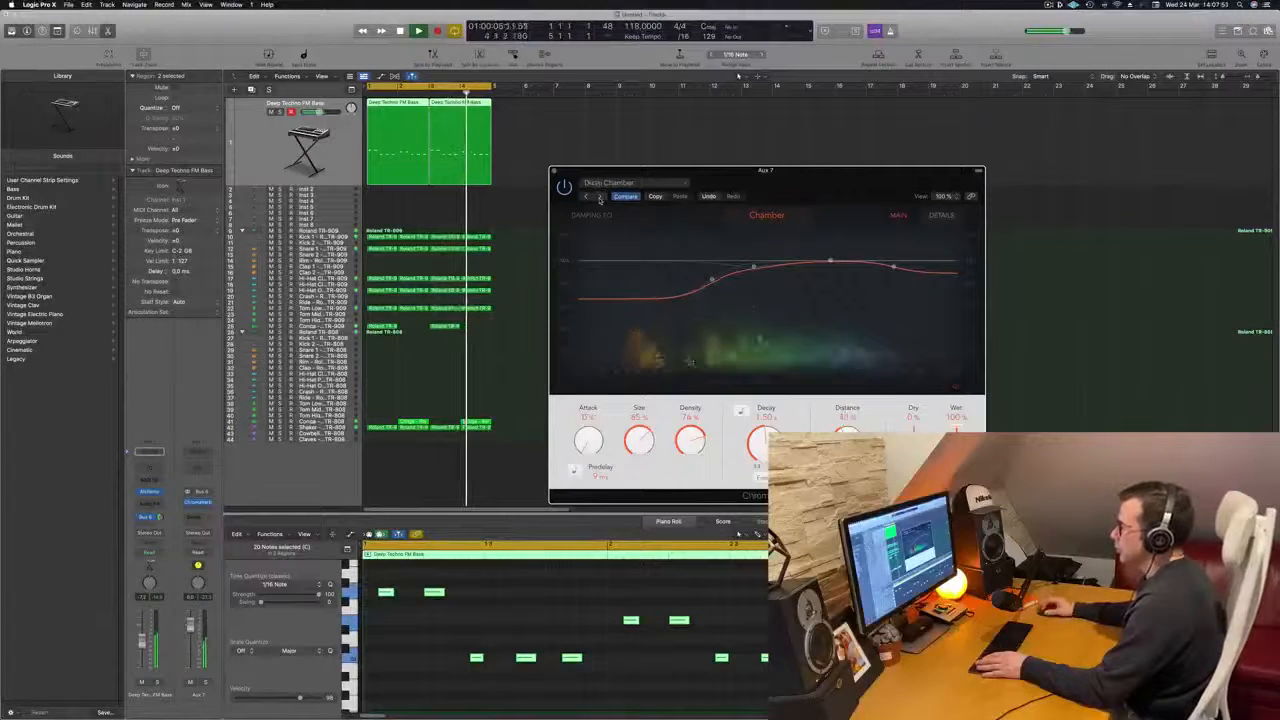
left_click(600, 197)
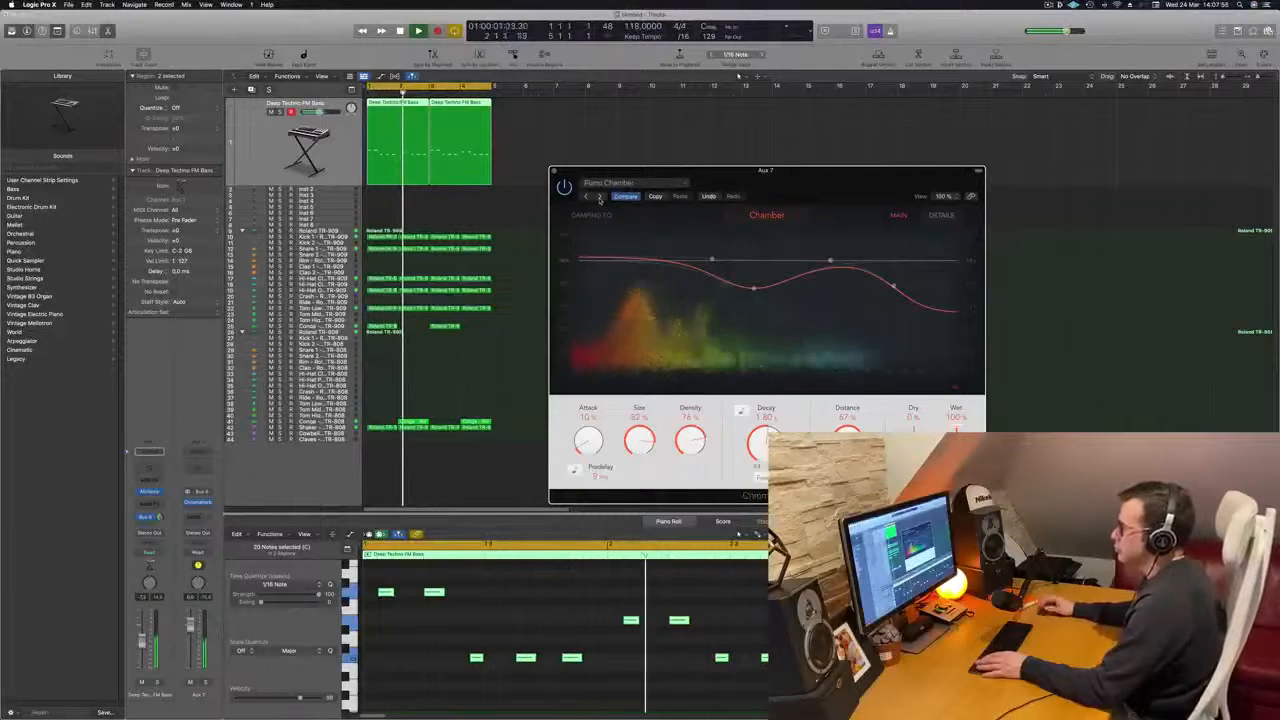
left_click(600, 197)
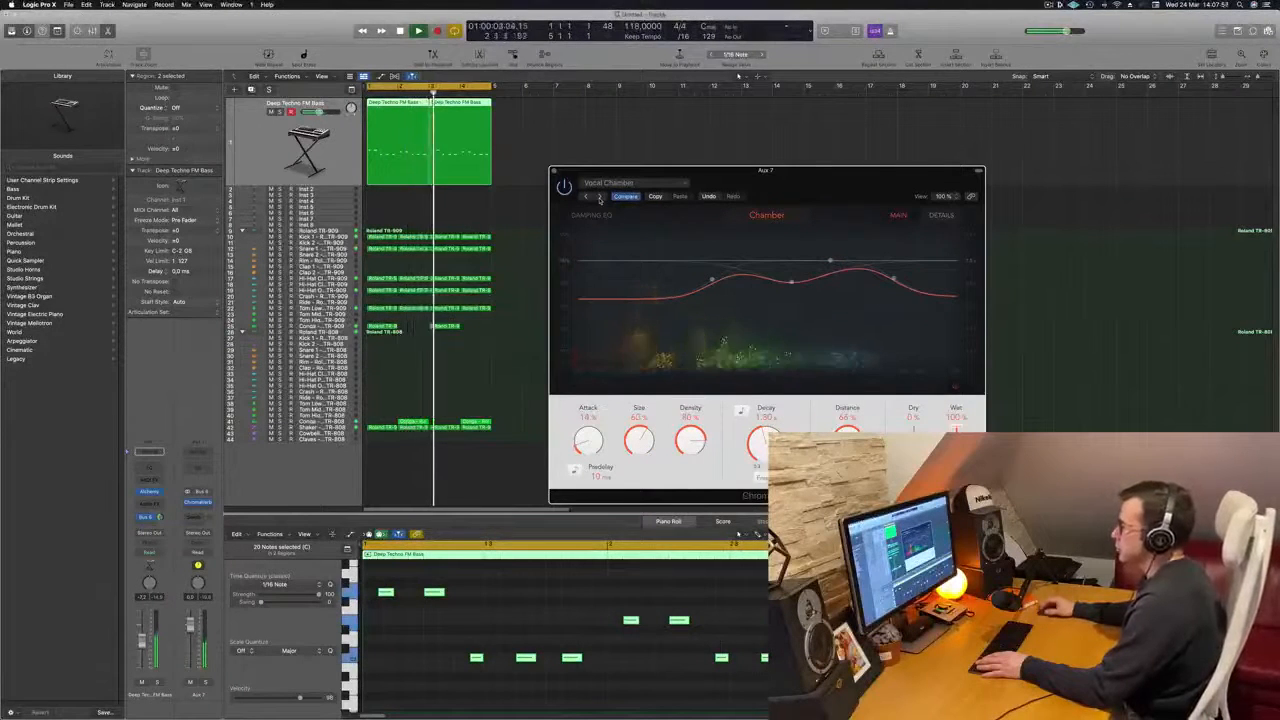
left_click(600, 197)
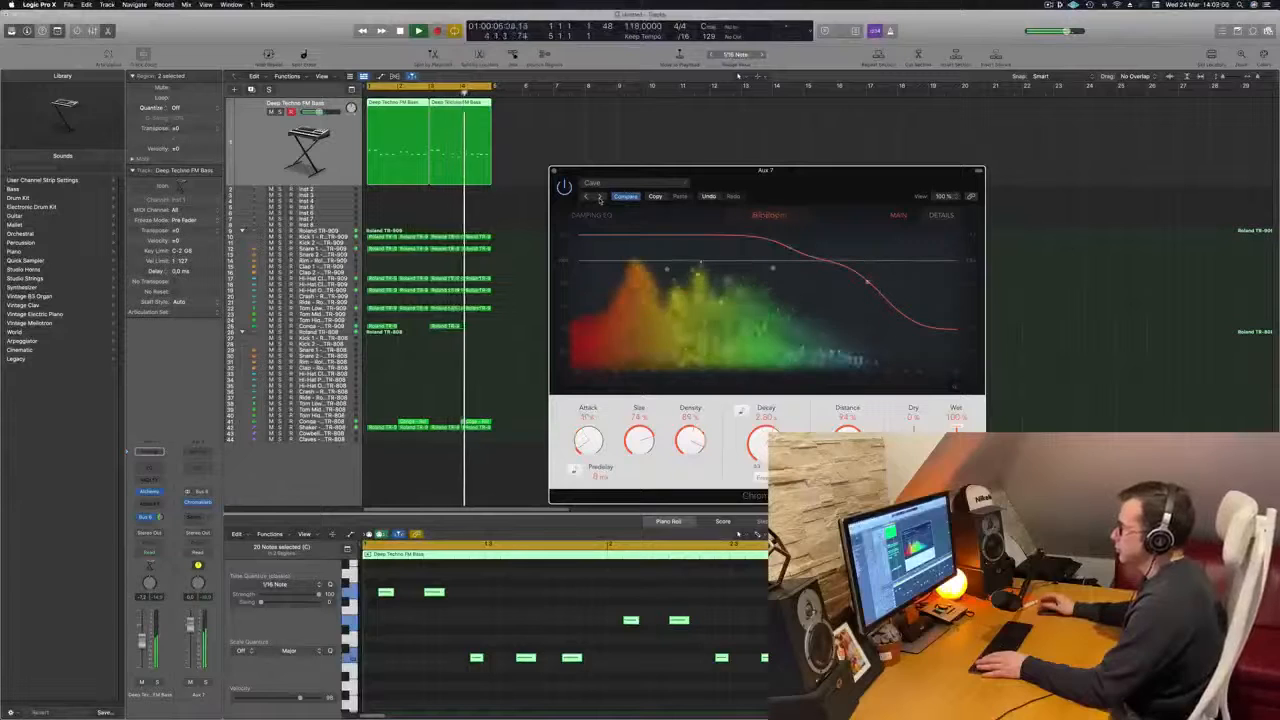
left_click(600, 197)
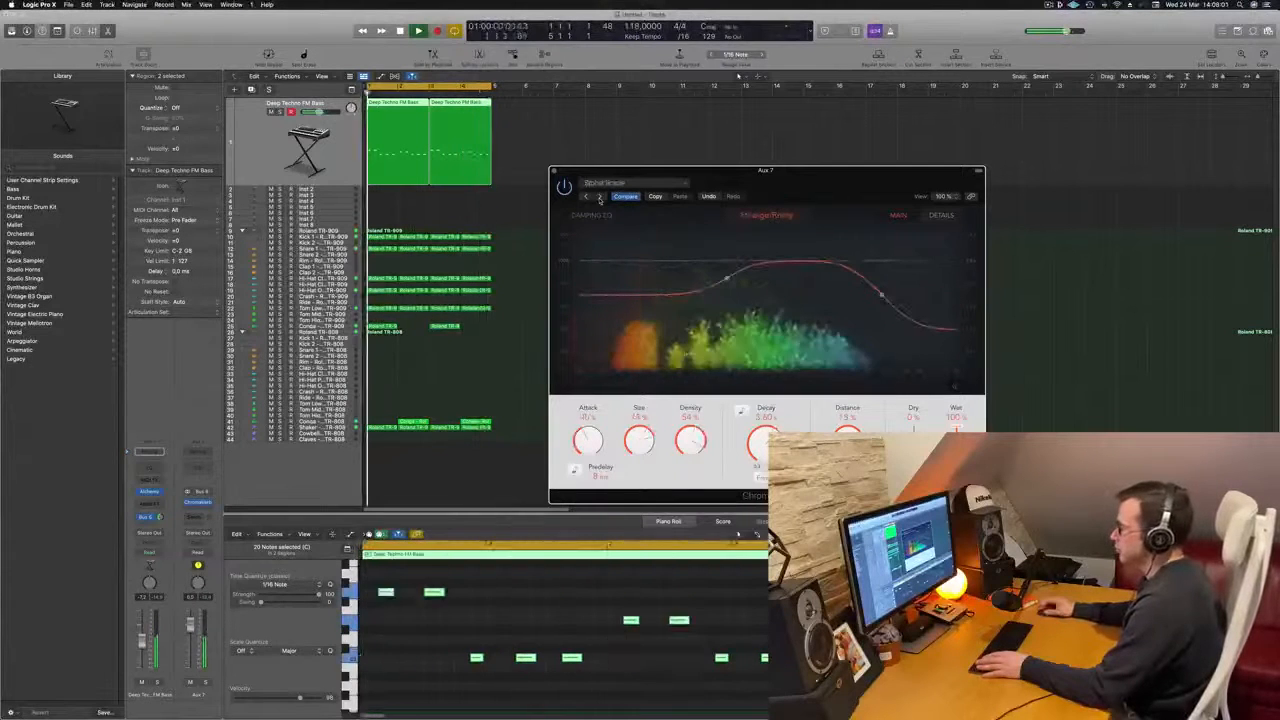
left_click(600, 197)
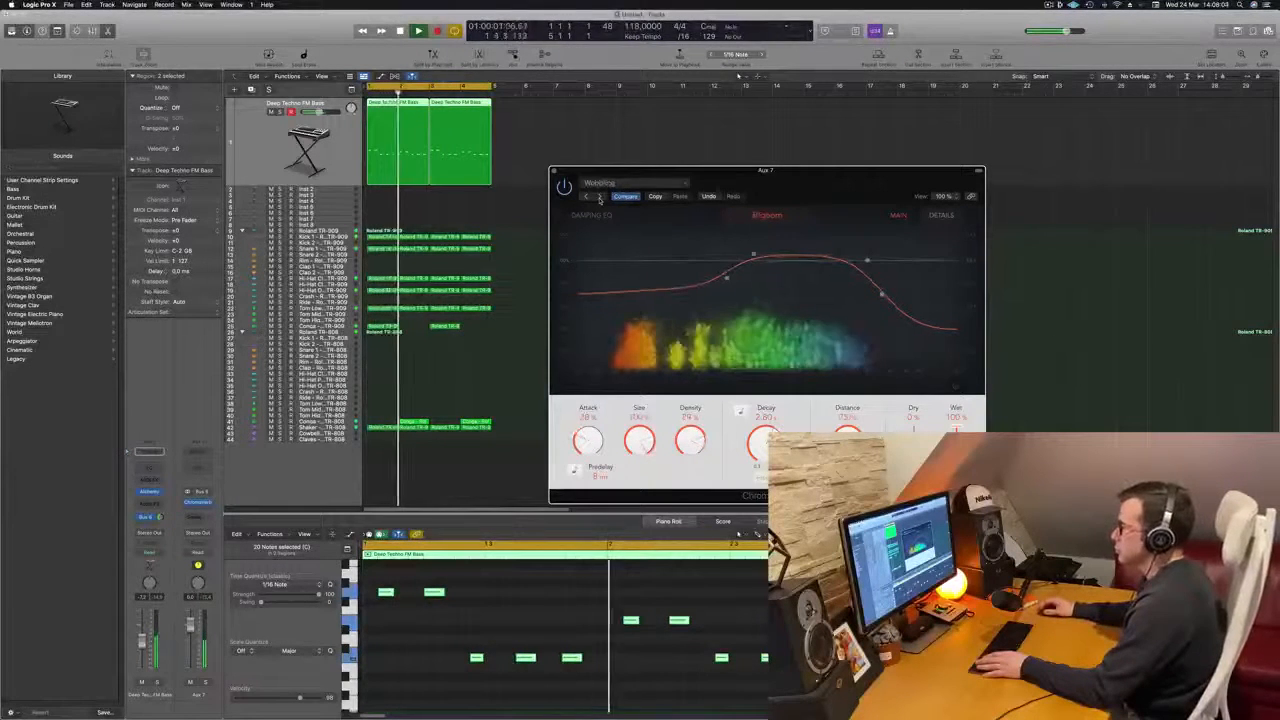
left_click(600, 197)
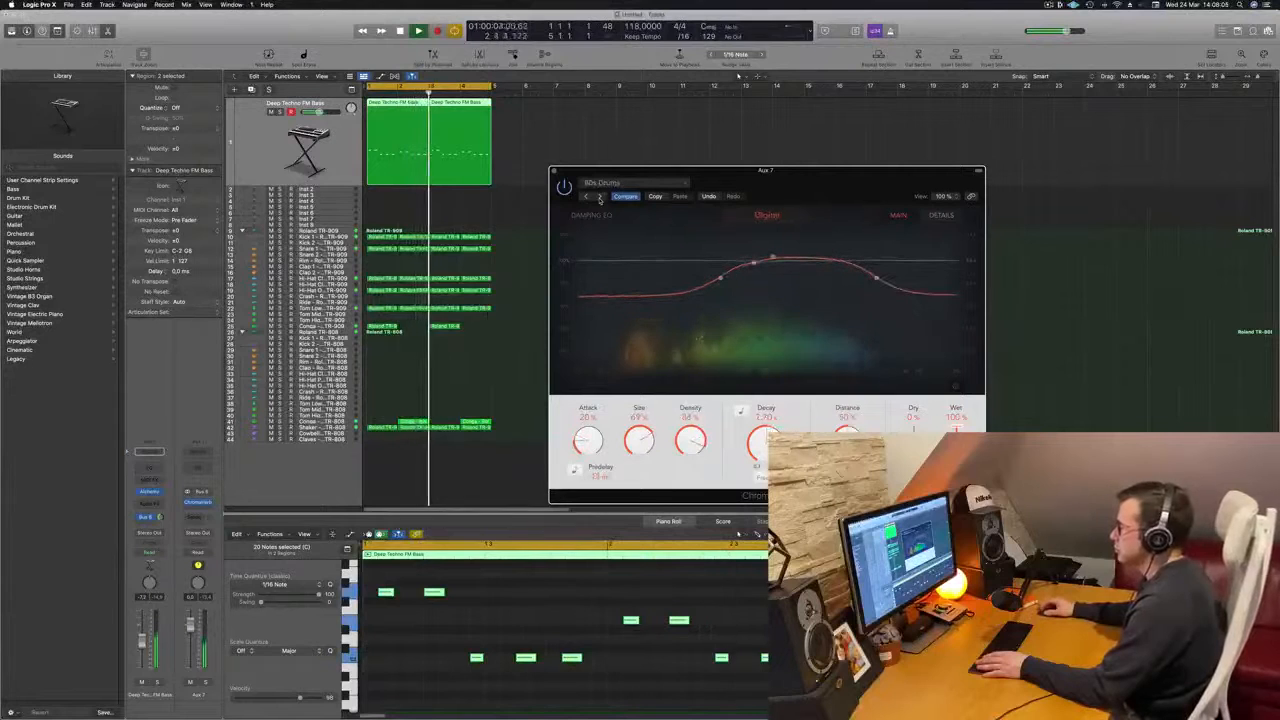
left_click(600, 197)
left_click(600, 197)
Load ChromaVerb's 16th Sequencer Slapback preset from the Synth Reverbs and reposition the plug-in window
left_click(635, 183)
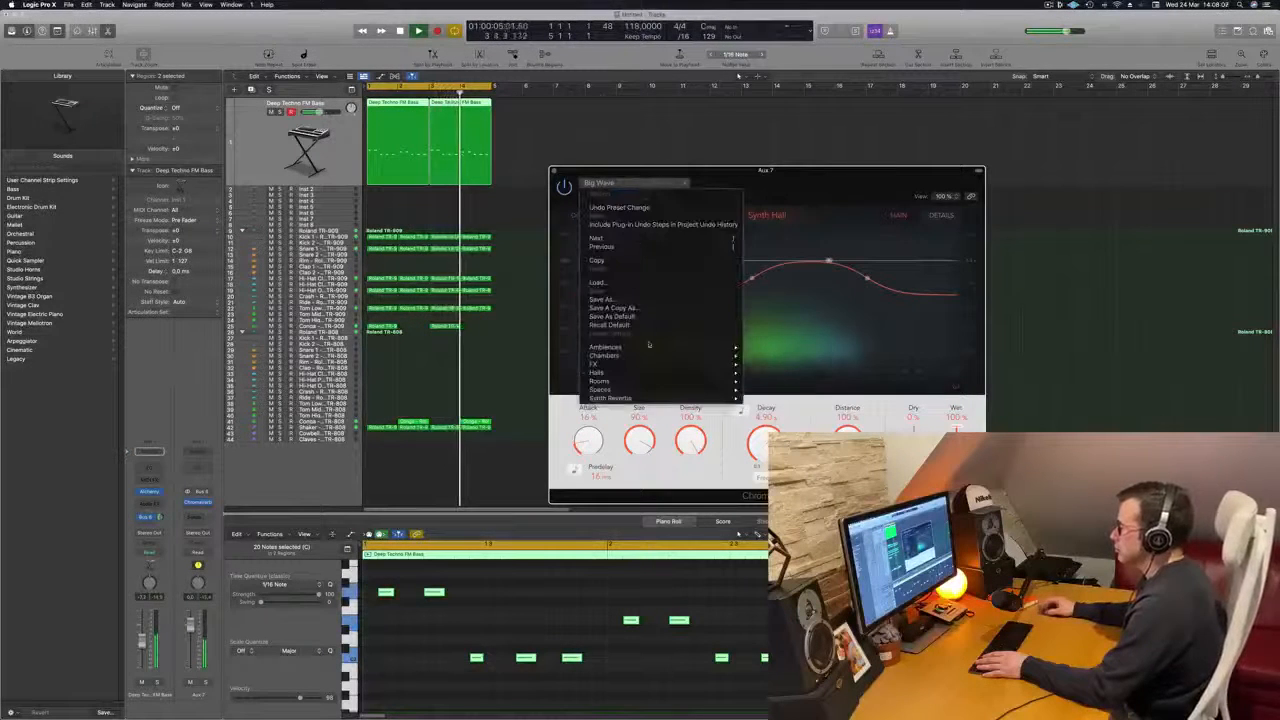
mouse_move(708, 399)
left_click(790, 398)
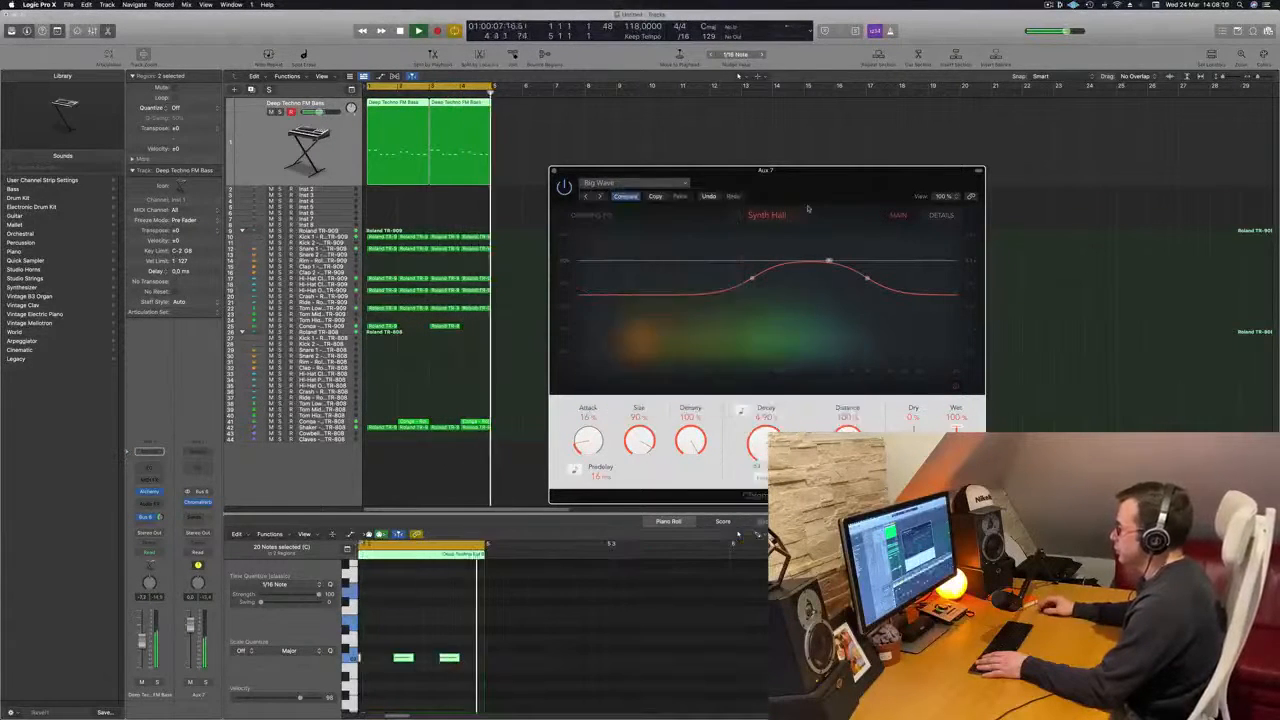
left_click_drag(851, 176, 844, 201)
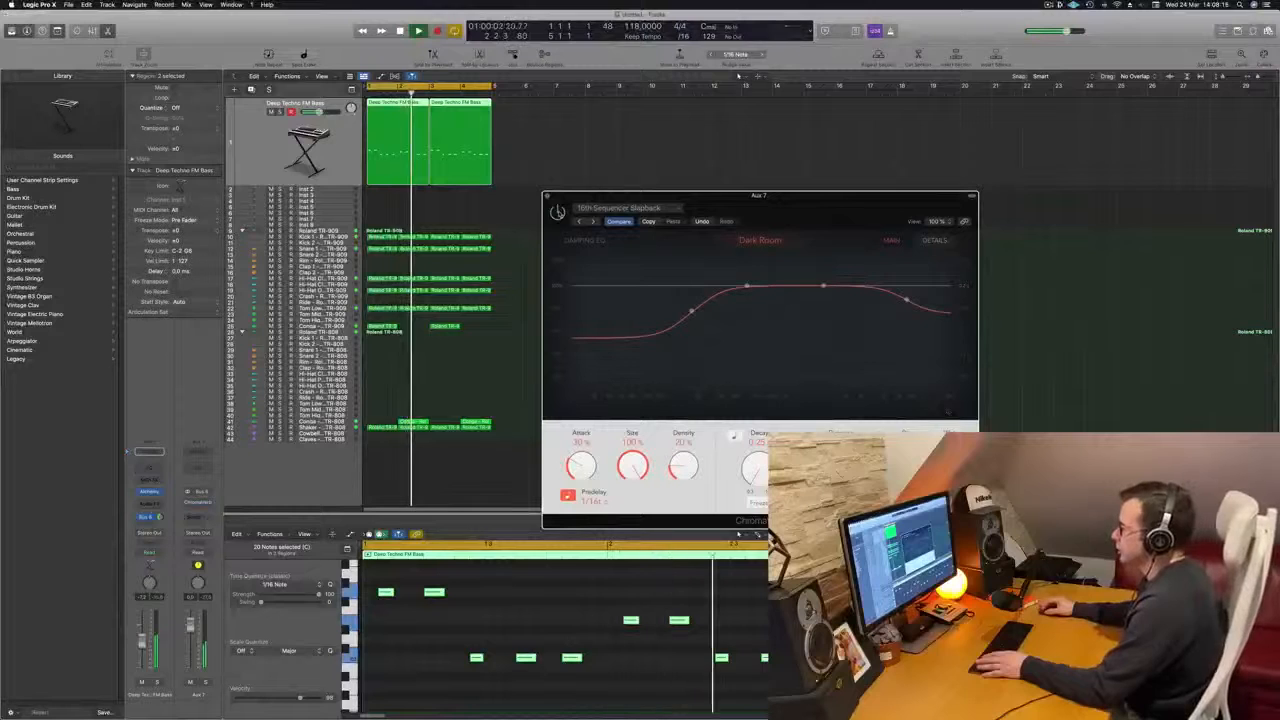
left_click_drag(819, 198, 833, 194)
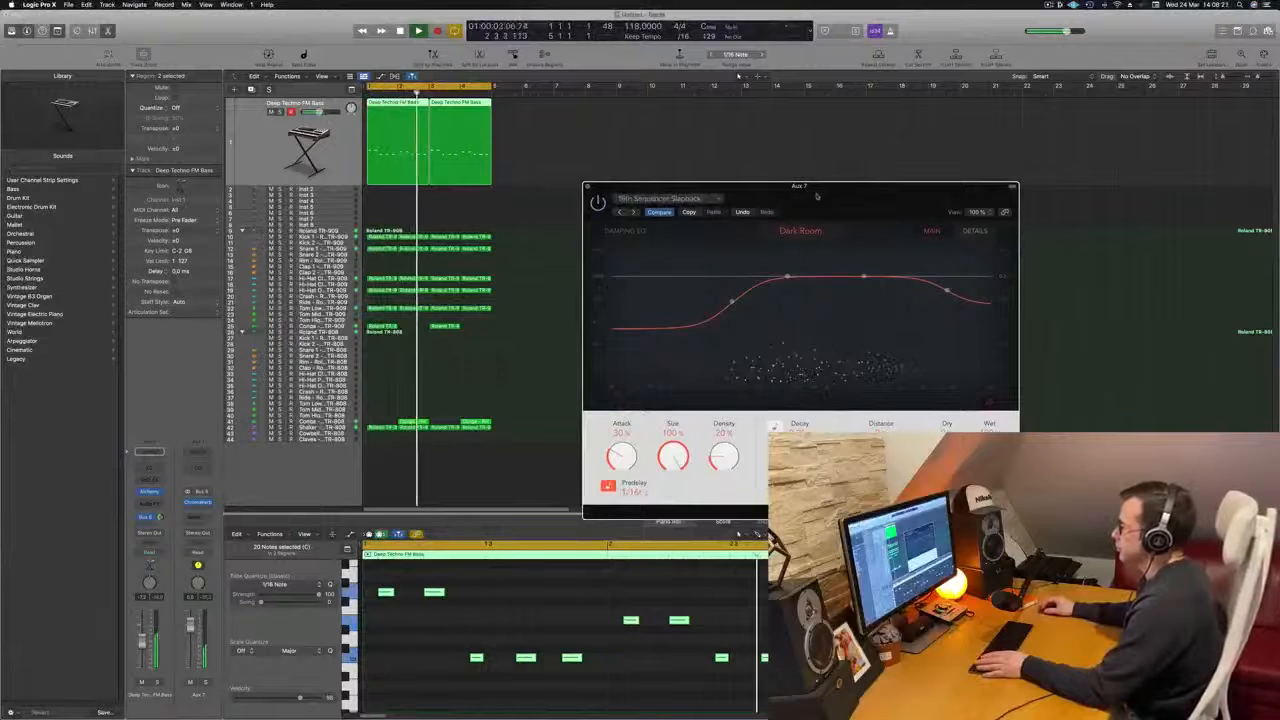
Check ChromaVerb's Details page, return to the main page, close the plug-in window and stop playback
left_click(975, 231)
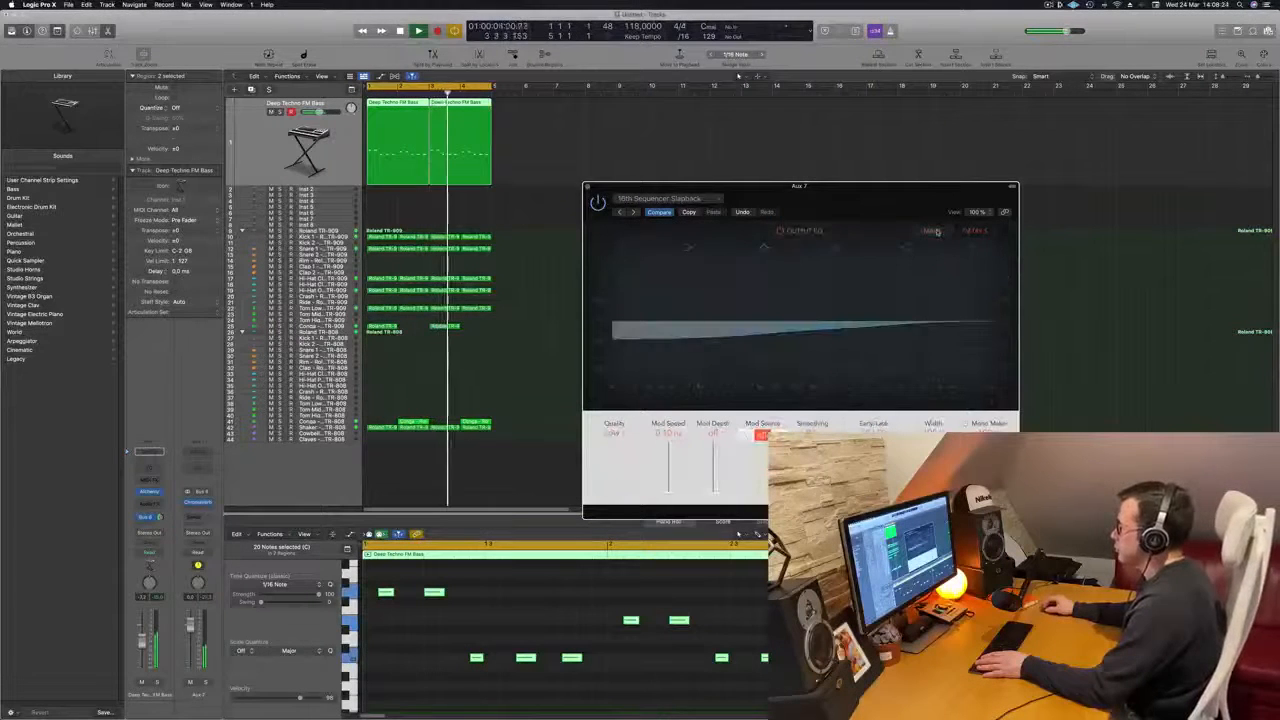
left_click(938, 232)
left_click_drag(681, 188, 652, 187)
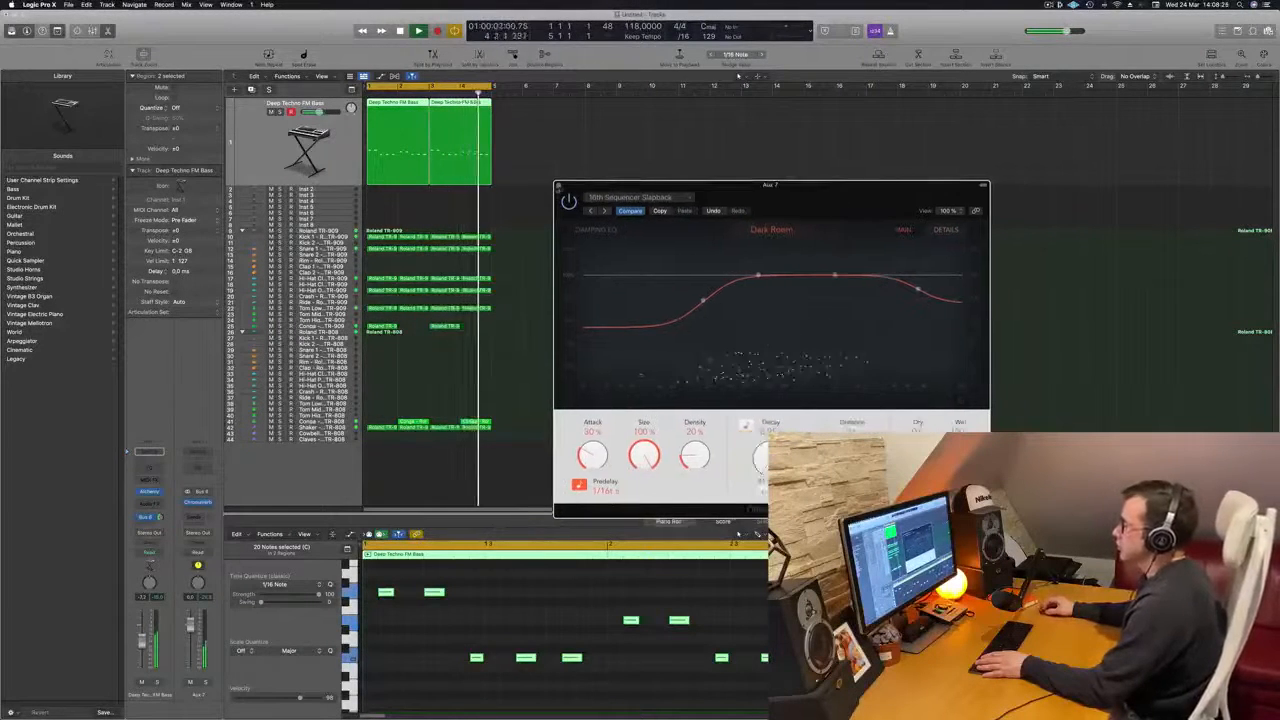
left_click(558, 186)
key("space")
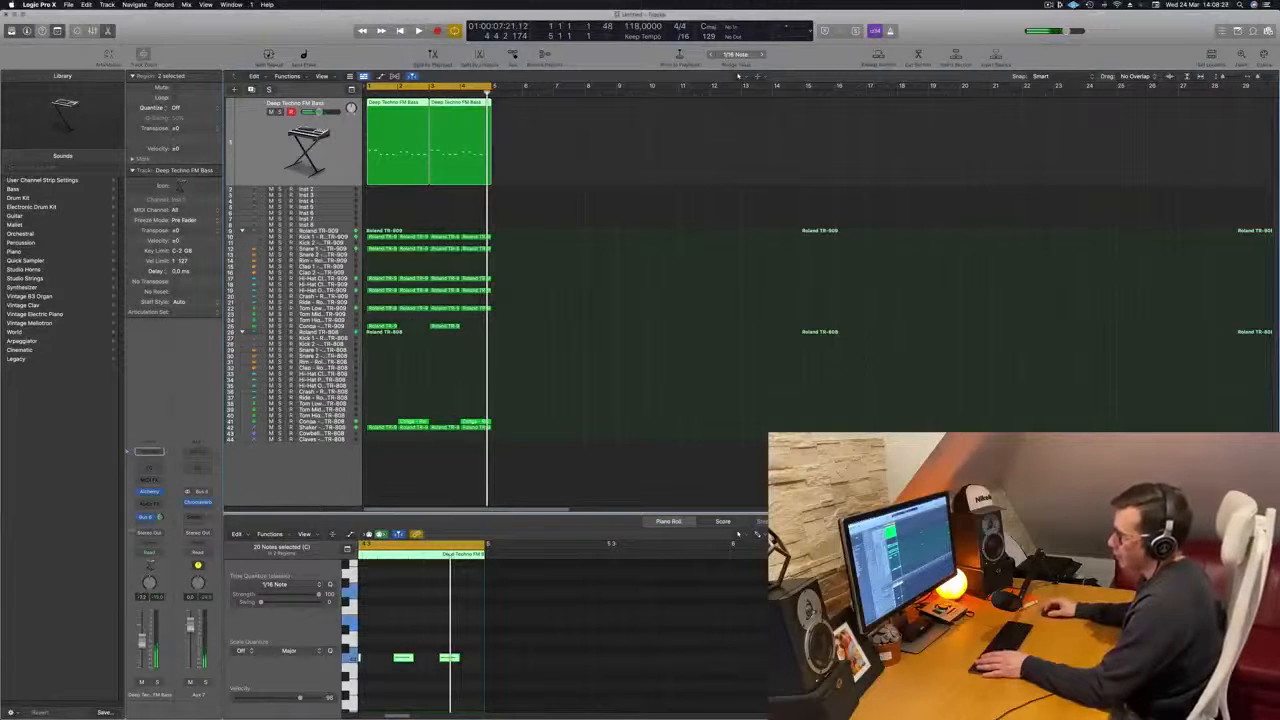
Add a second send, to Bus 8, on the Deep Techno FM Bass channel strip and display its new aux channel
left_click(147, 519)
mouse_move(150, 535)
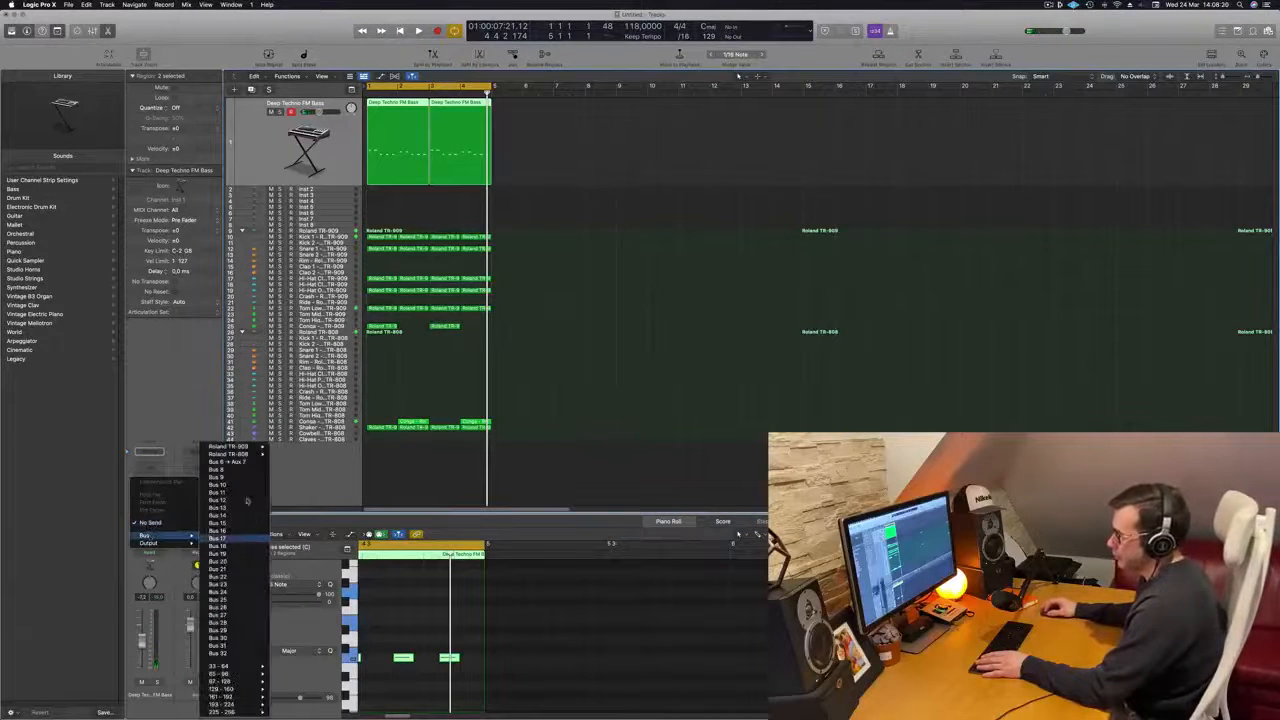
left_click(217, 469)
key("space")
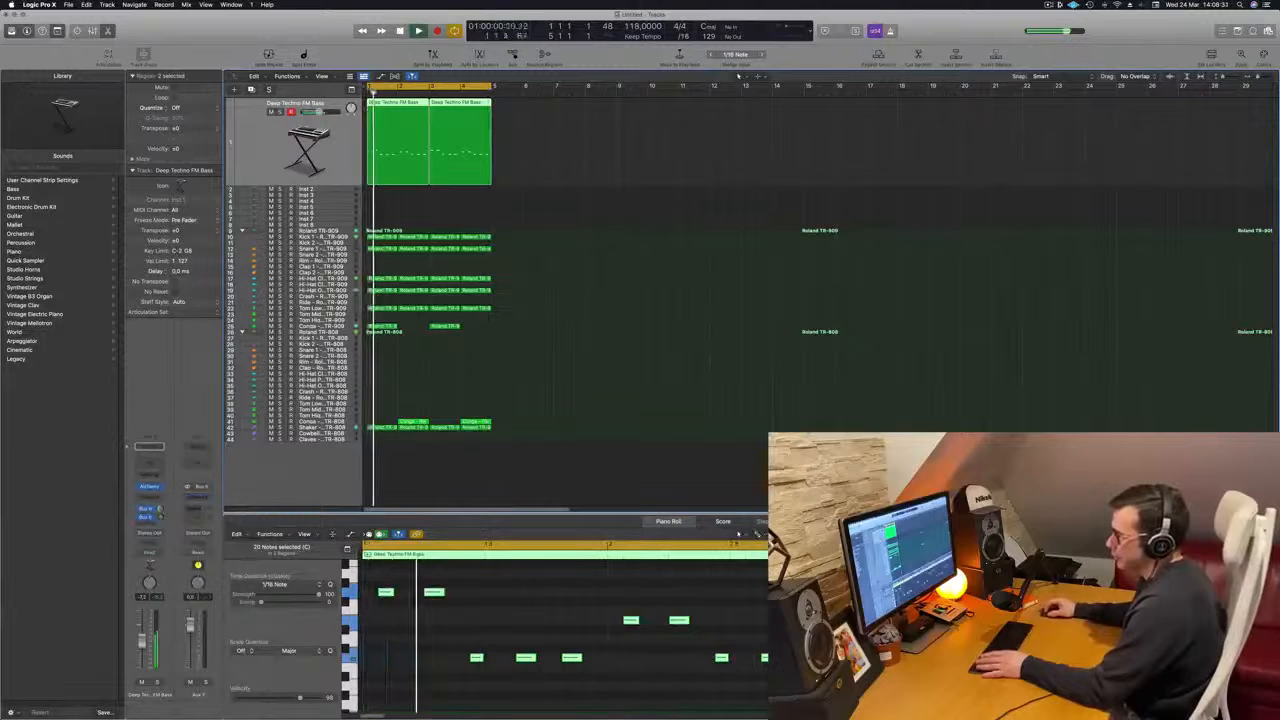
left_click(149, 509)
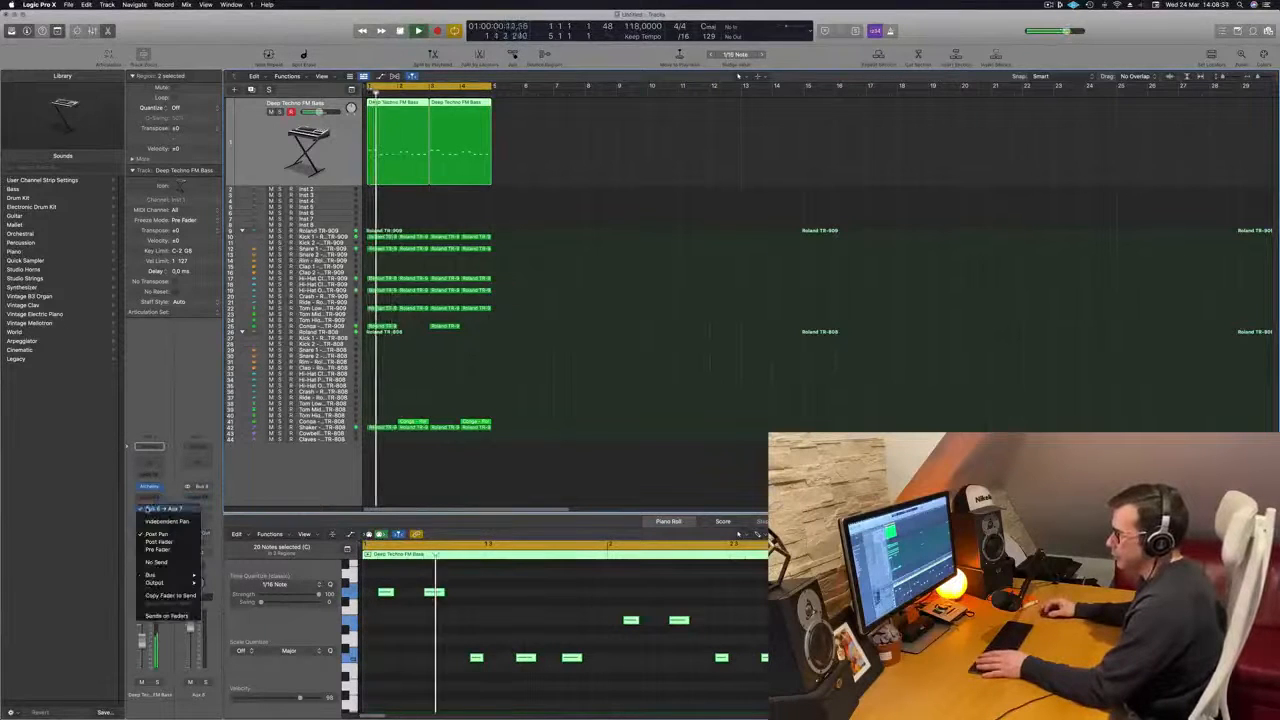
left_click(183, 451)
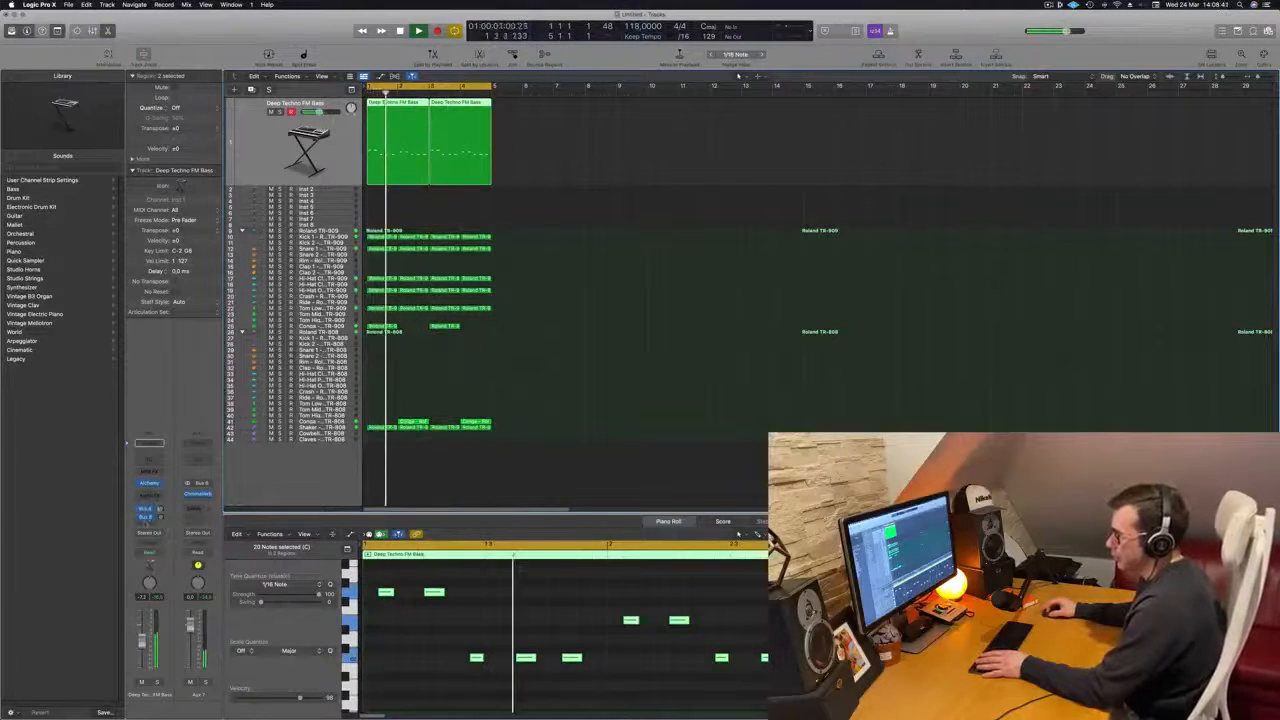
double_click(147, 518)
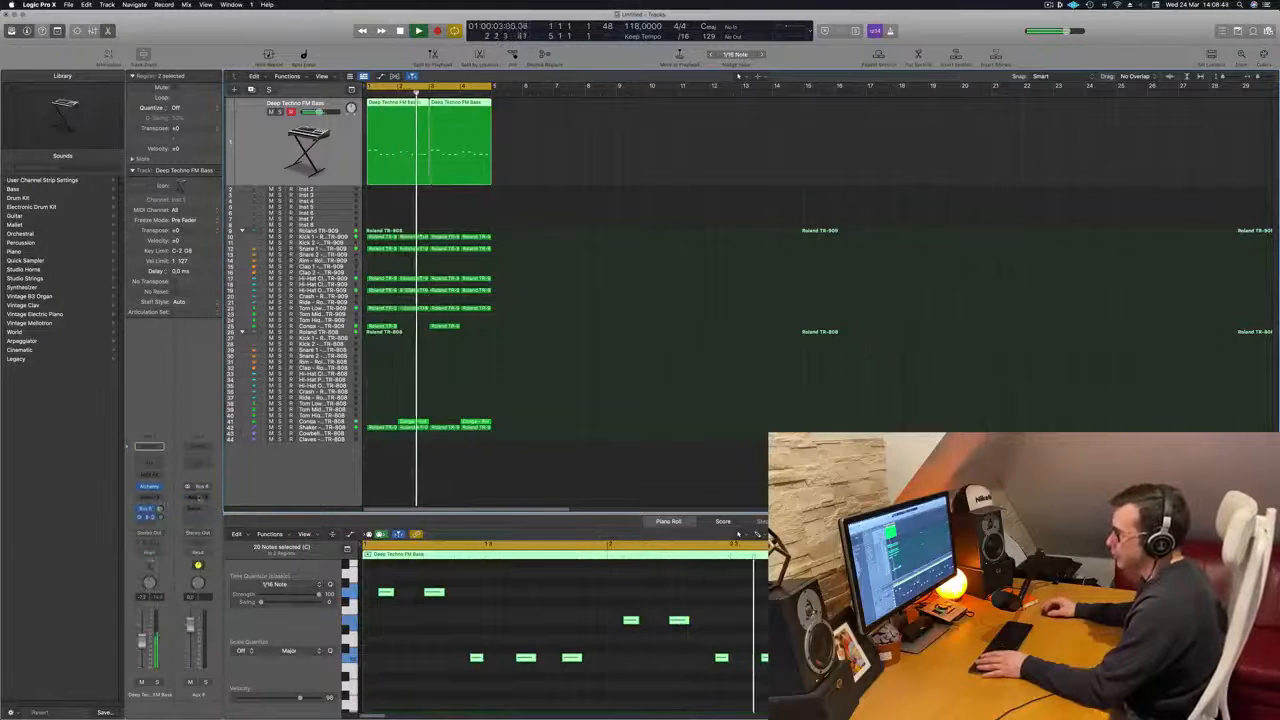
Insert ChromaVerb on the new Aux 8 channel and load the Big Synth Hall preset from the Synth Reverbs
left_click(198, 495)
left_click(272, 524)
left_click(470, 131)
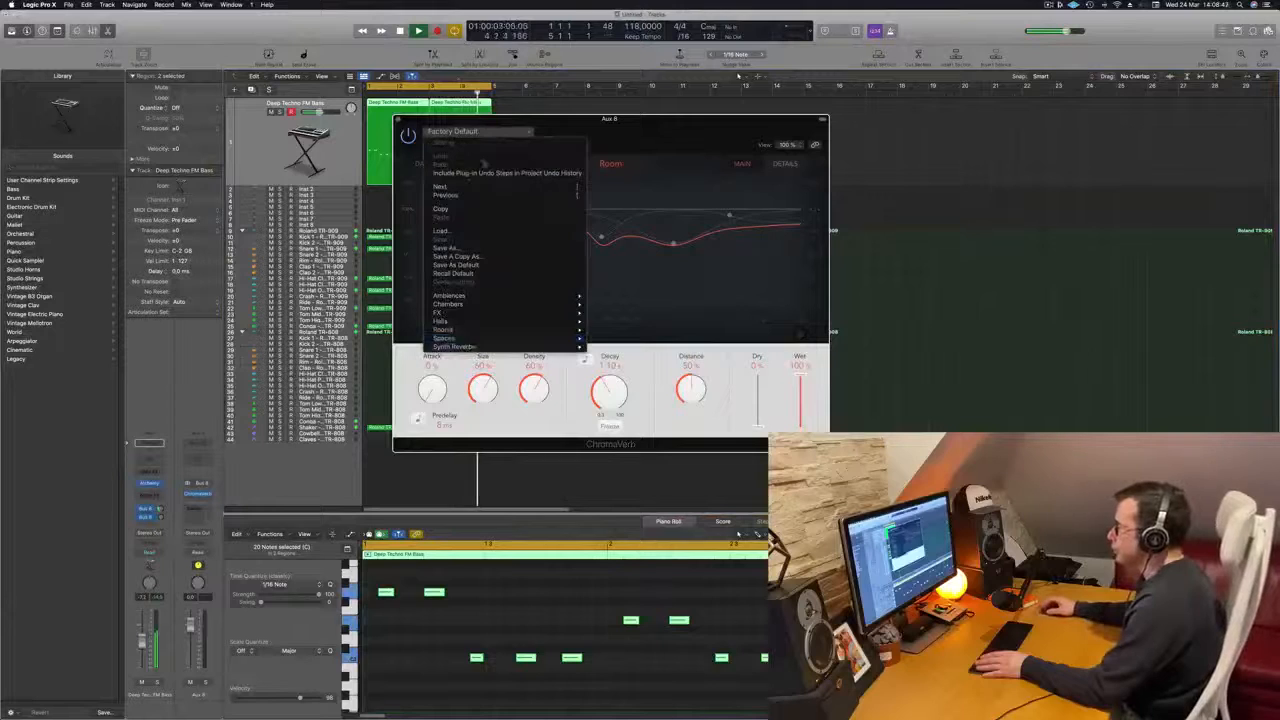
mouse_move(520, 346)
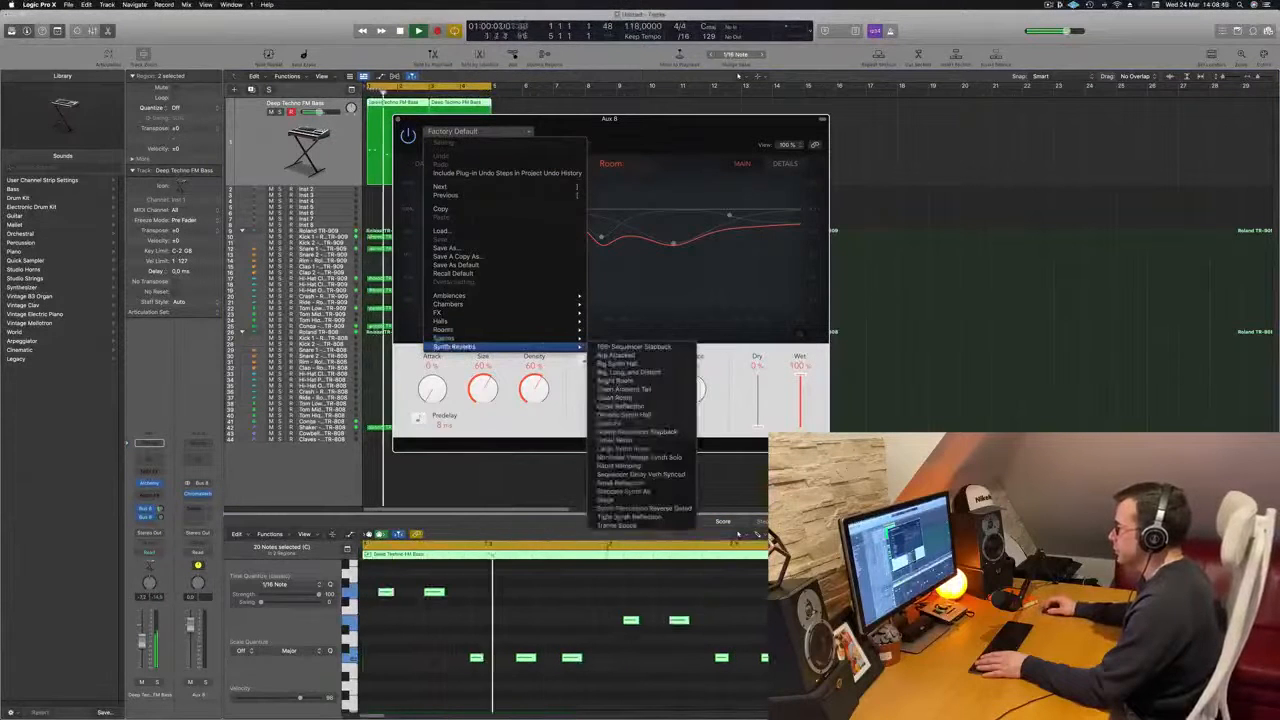
left_click(636, 364)
left_click_drag(640, 118, 770, 131)
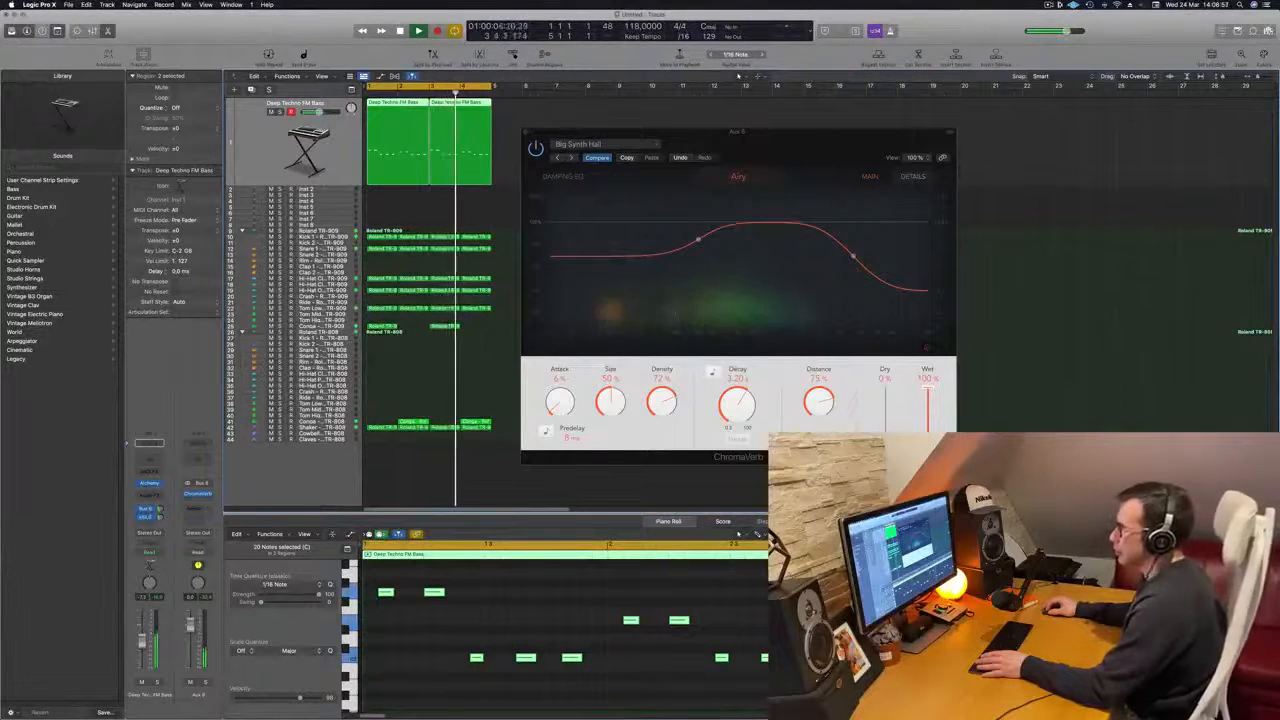
left_click_drag(781, 188, 753, 207)
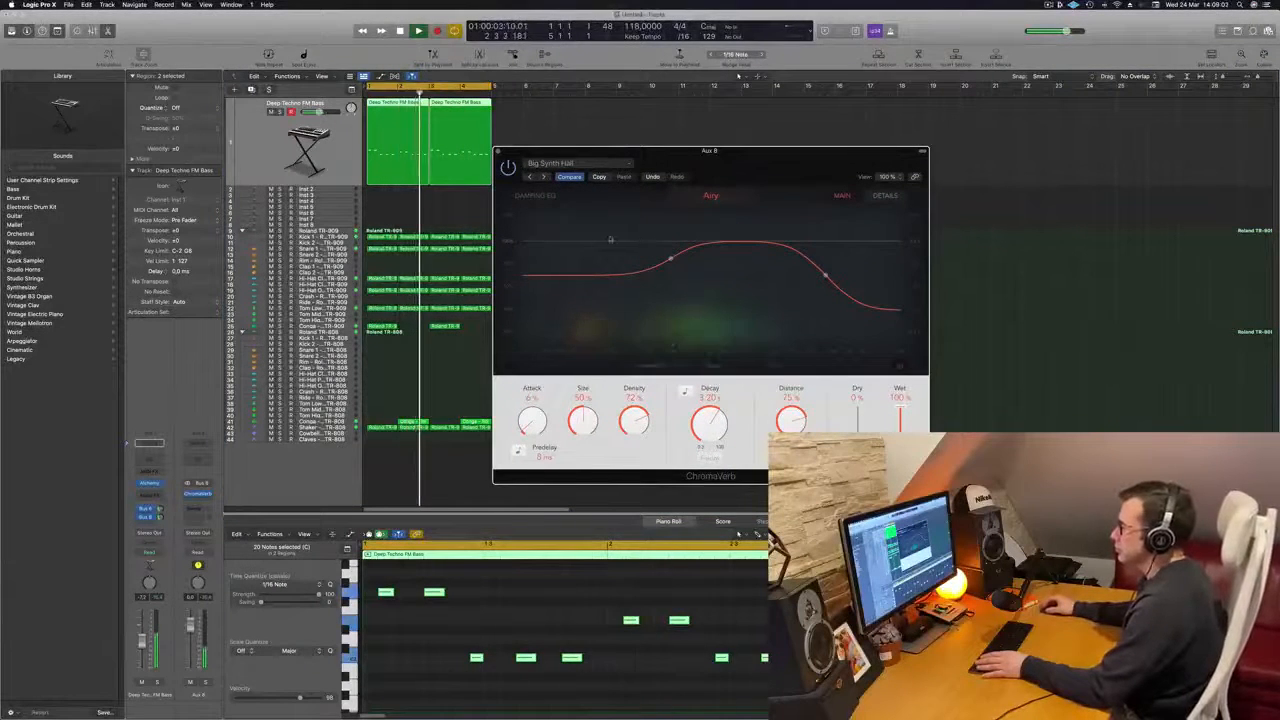
Audition the next two ChromaVerb presets up to Bright Room, return to Big Synth Hall and restart the loop
left_click(545, 177)
left_click(545, 177)
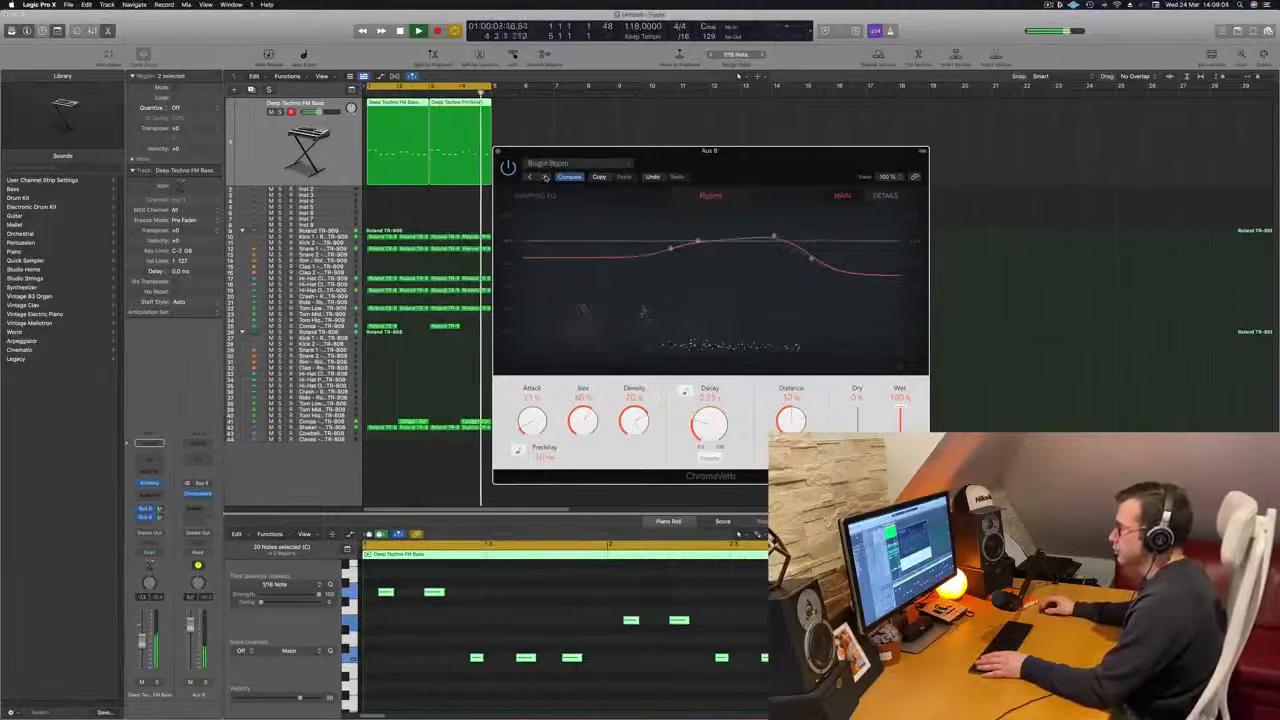
left_click(530, 177)
left_click(530, 177)
key("space")
key("space")
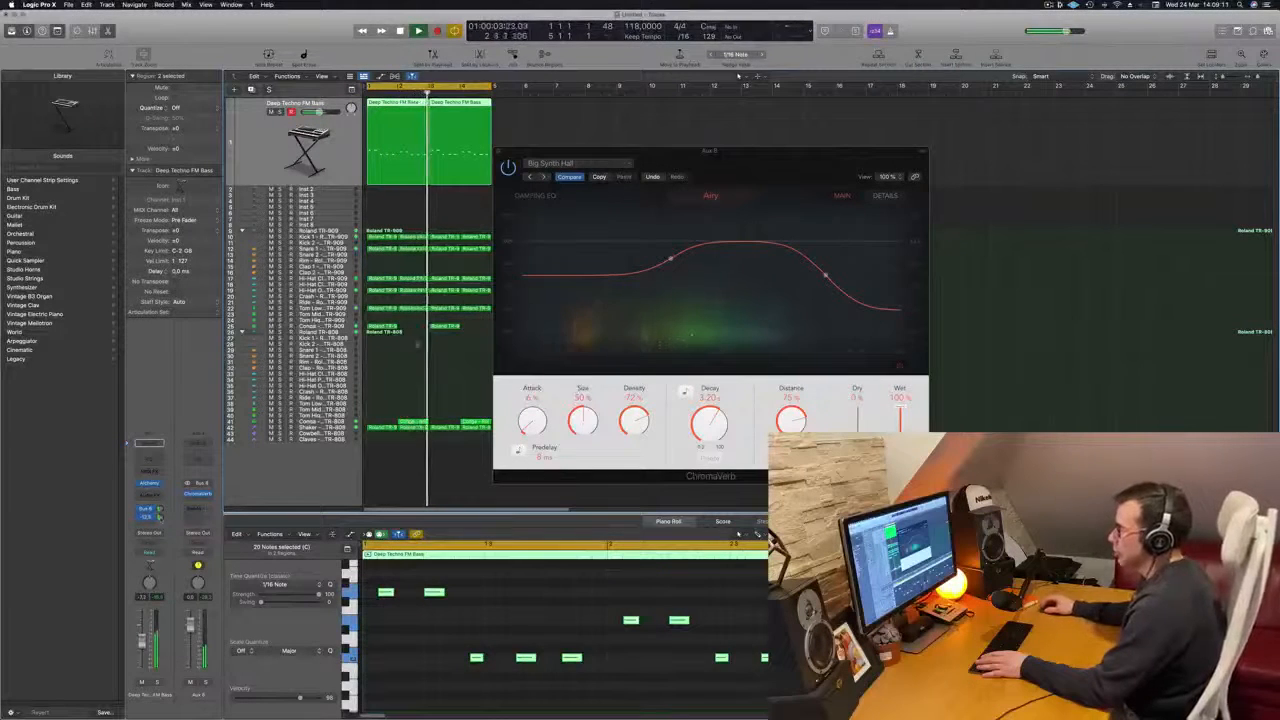
Close the ChromaVerb window on Aux 8 and play the loop again from its start
left_click_drag(749, 148, 718, 148)
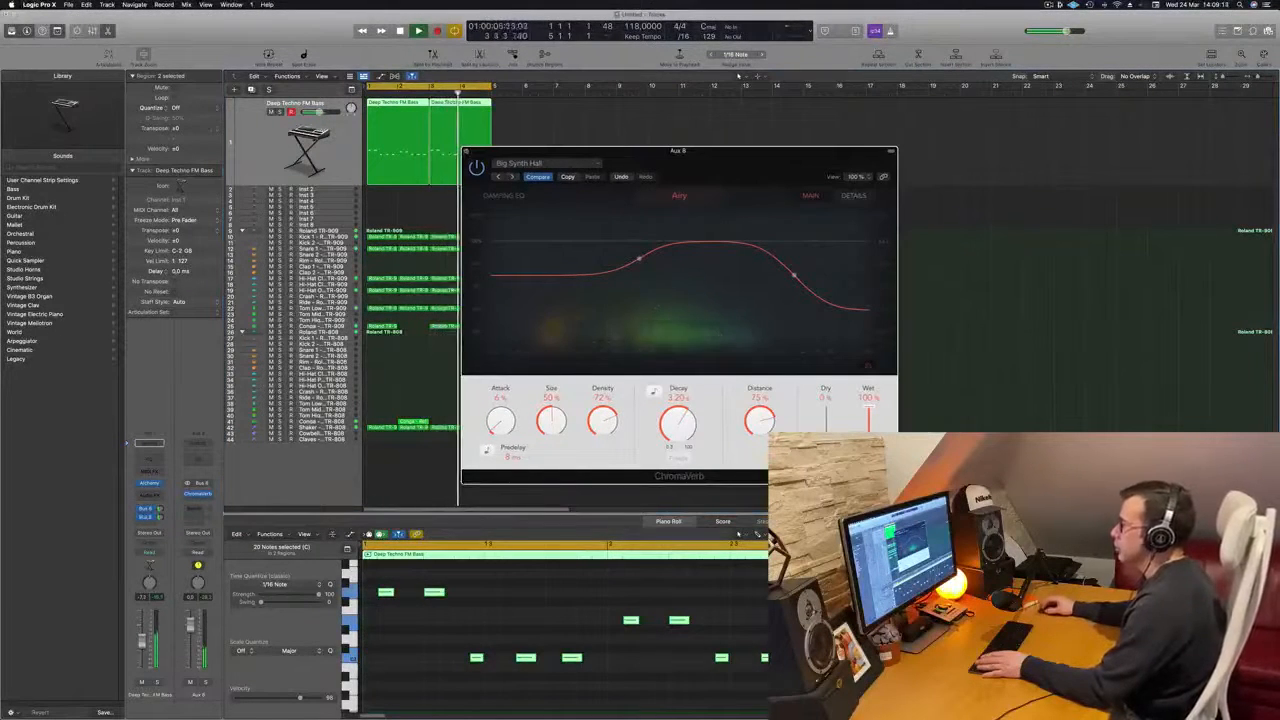
left_click(467, 152)
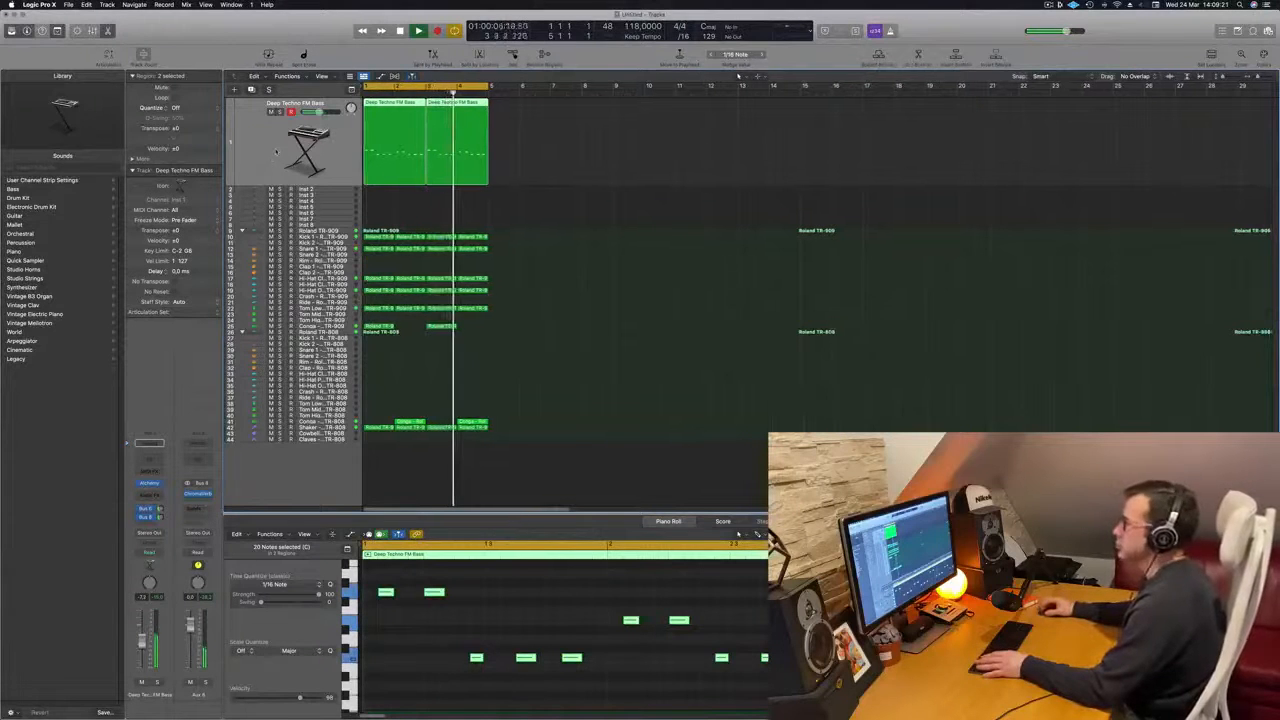
key("space")
key("space")
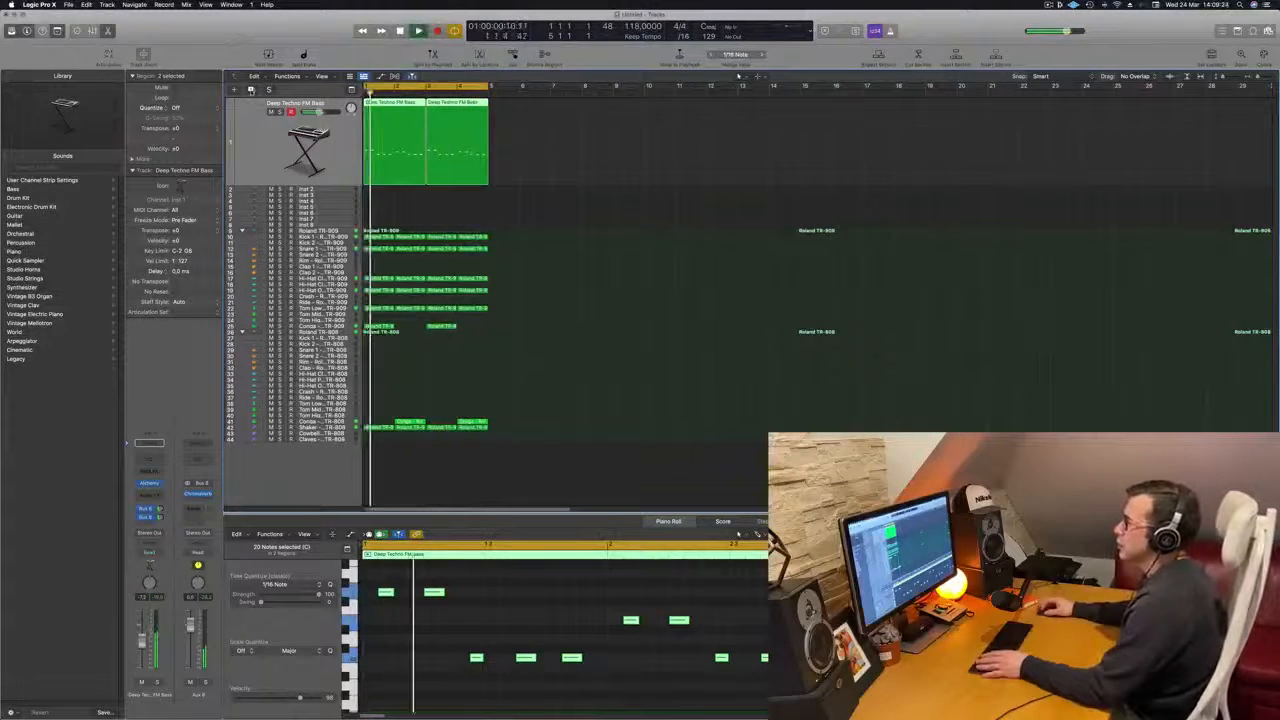
Duplicate the Deep Techno FM Bass track with its settings and copy the first bass region onto the new track
key("super+d")
key("space")
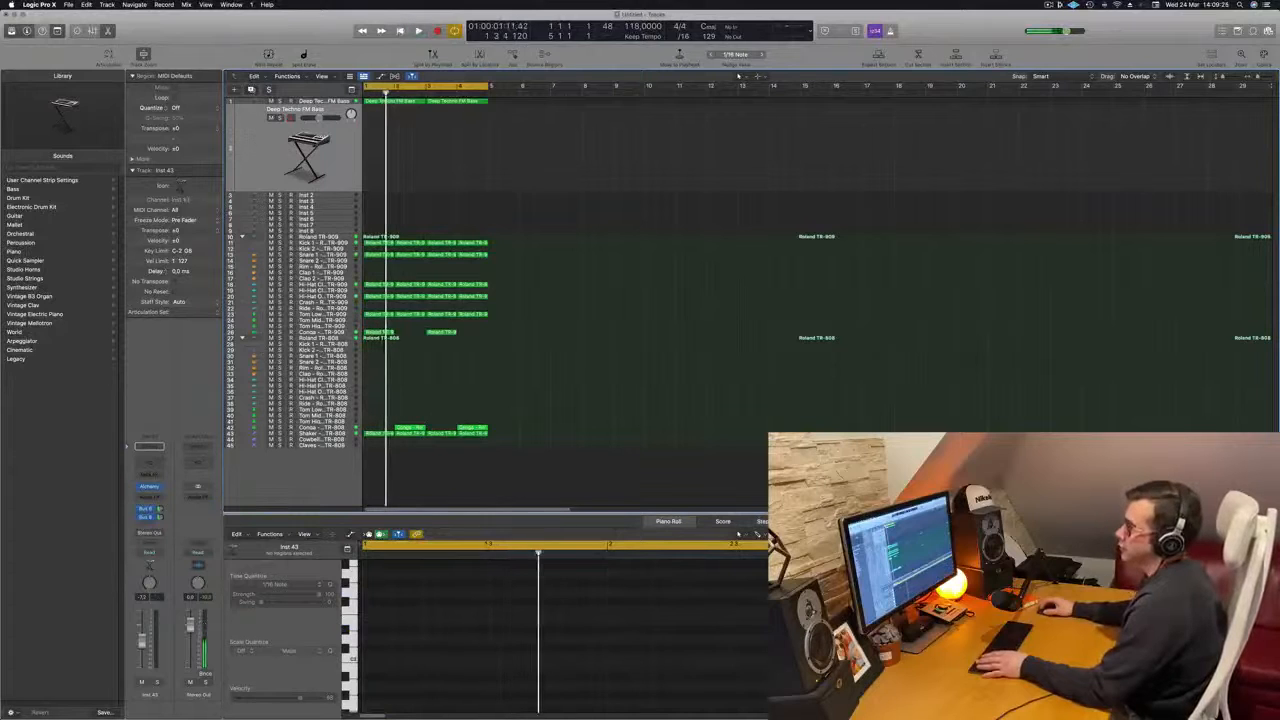
left_click_drag(391, 101, 391, 140)
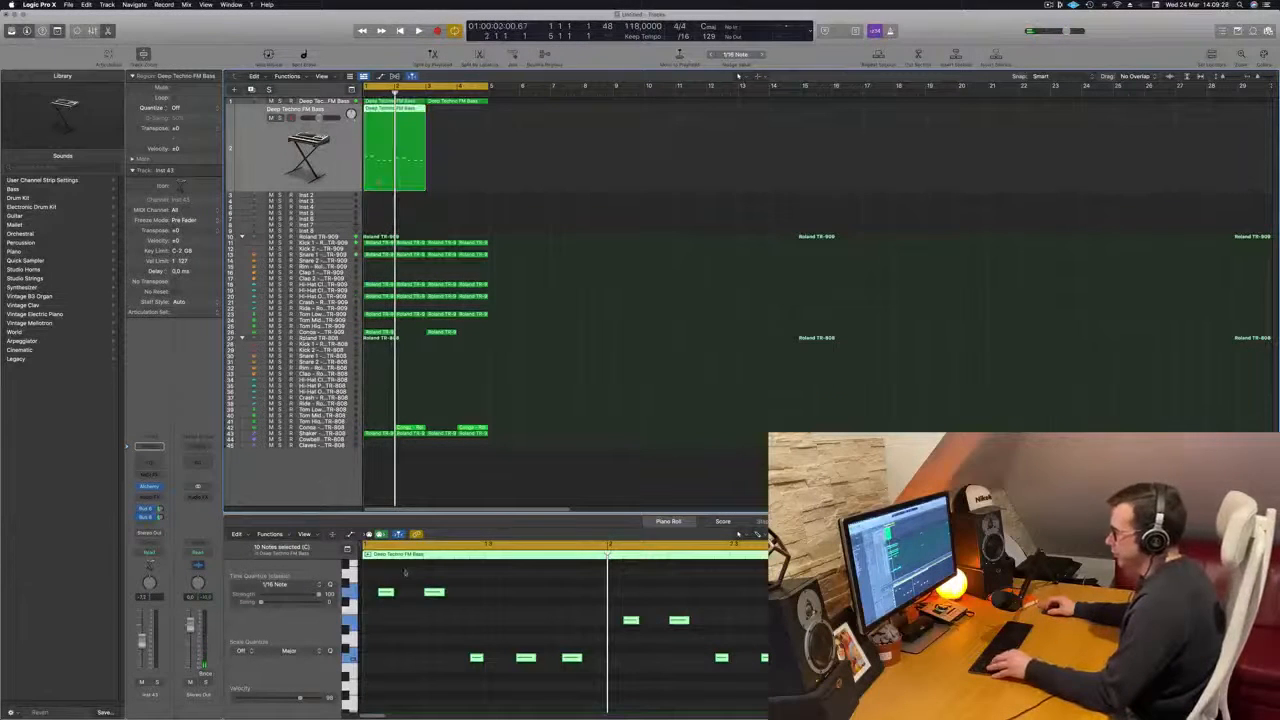
Stack one note of each of the three pitches at the start of the copied region and delete all its other notes
scroll(433, 594, "down", 2)
left_click_drag(585, 621, 369, 618)
left_click(523, 617)
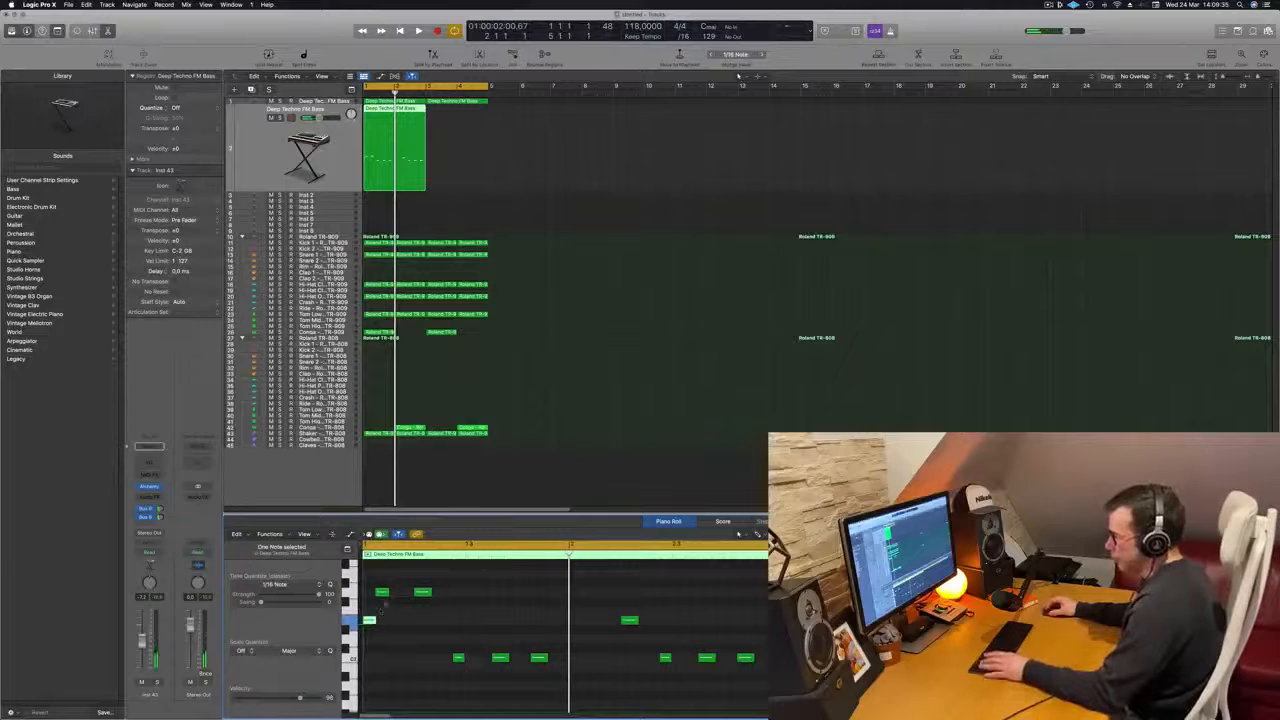
left_click(384, 593)
left_click_drag(383, 593, 368, 593)
left_click_drag(458, 658, 368, 658)
left_click_drag(408, 584, 775, 686)
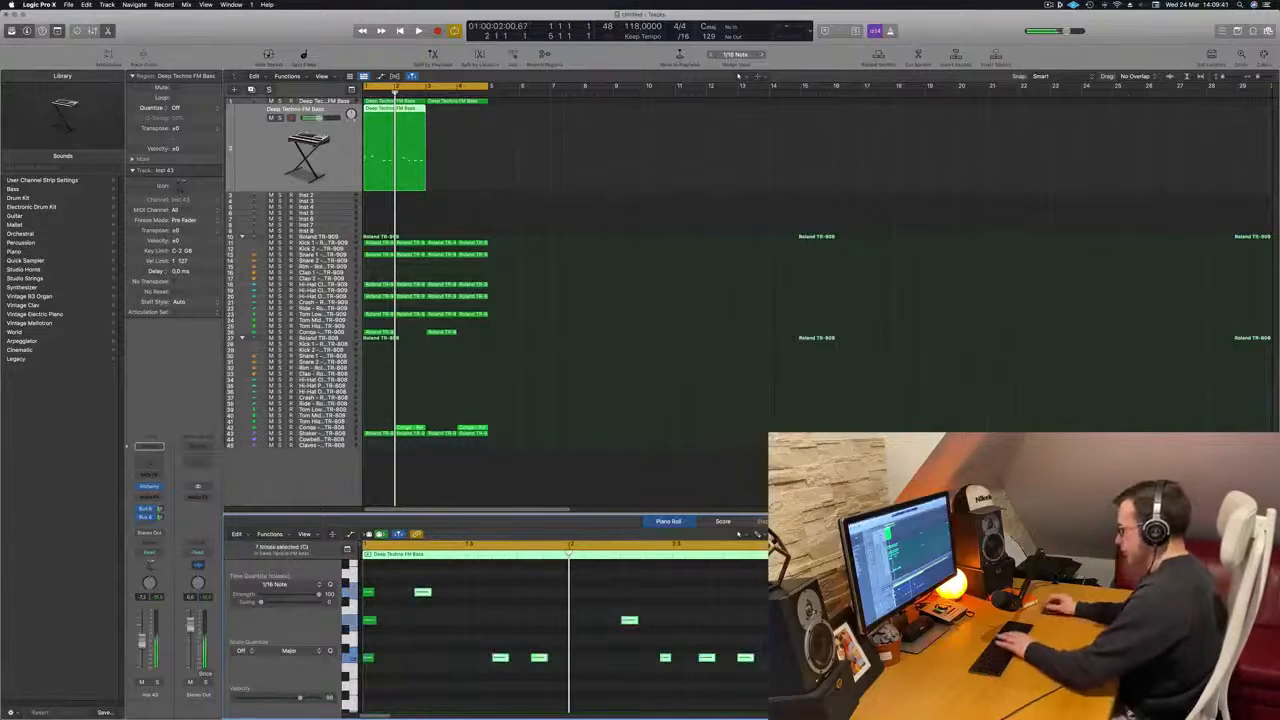
key("Delete")
Audition the three-note chord in the loop and lengthen its notes to one full bar
key("space")
key("space")
key("space")
key("space")
key("space")
key("space")
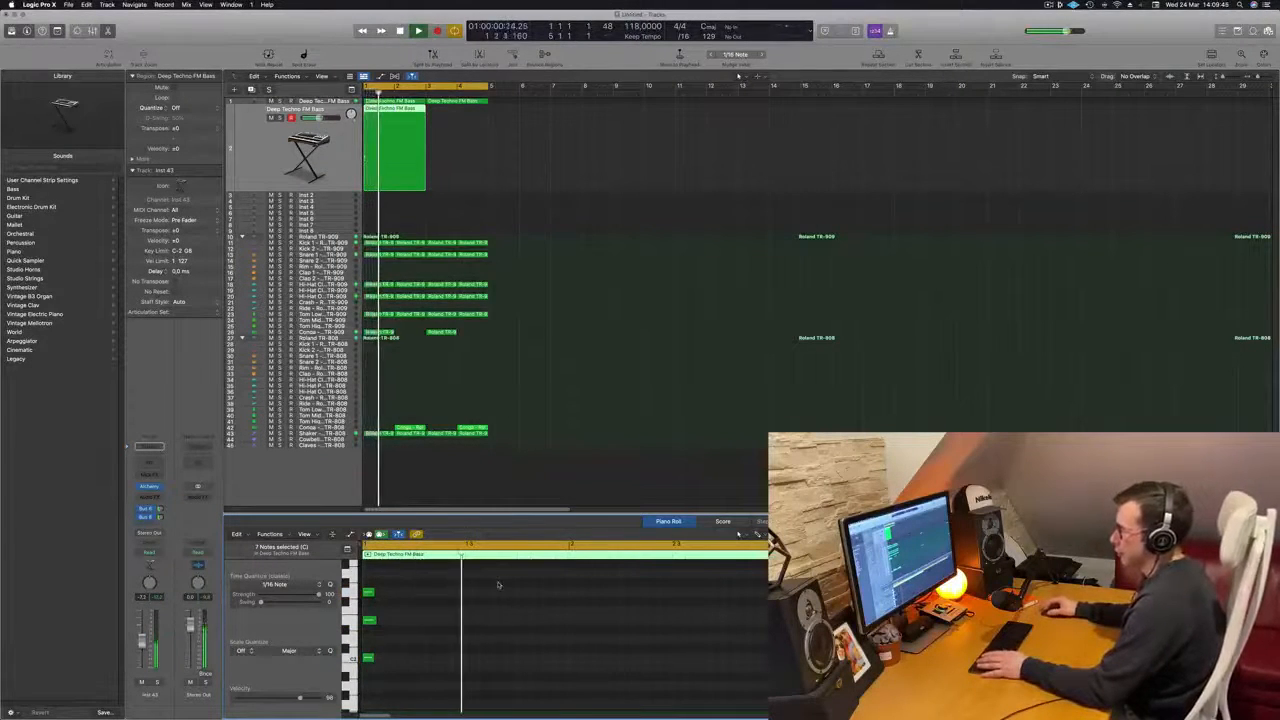
key("space")
key("space")
key("space")
key("space")
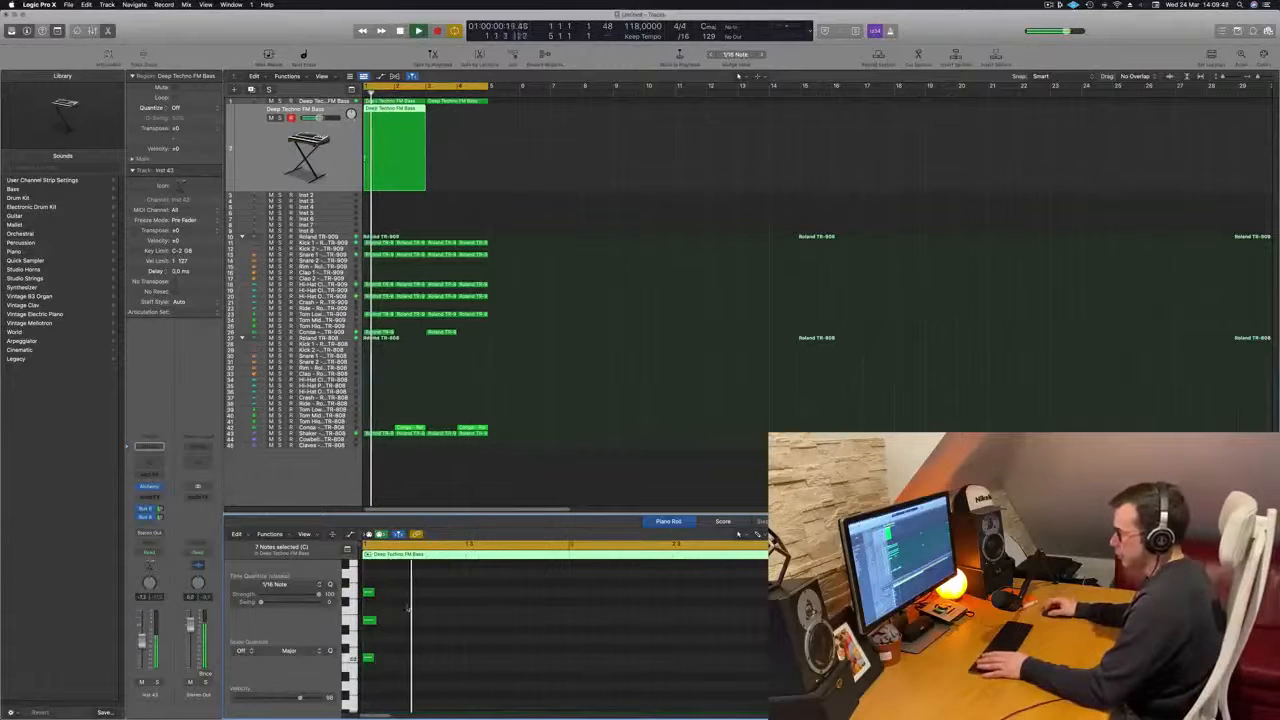
key("space")
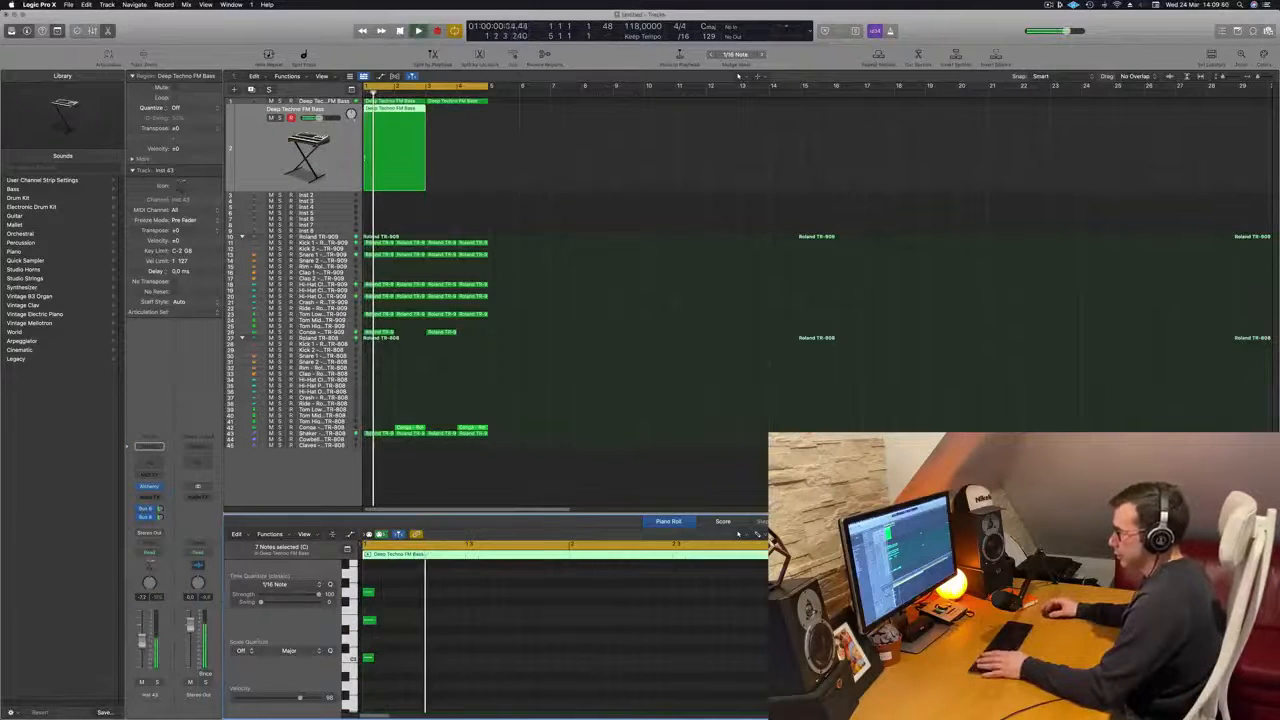
key("space")
key("space")
key("space")
left_click_drag(372, 663, 567, 665)
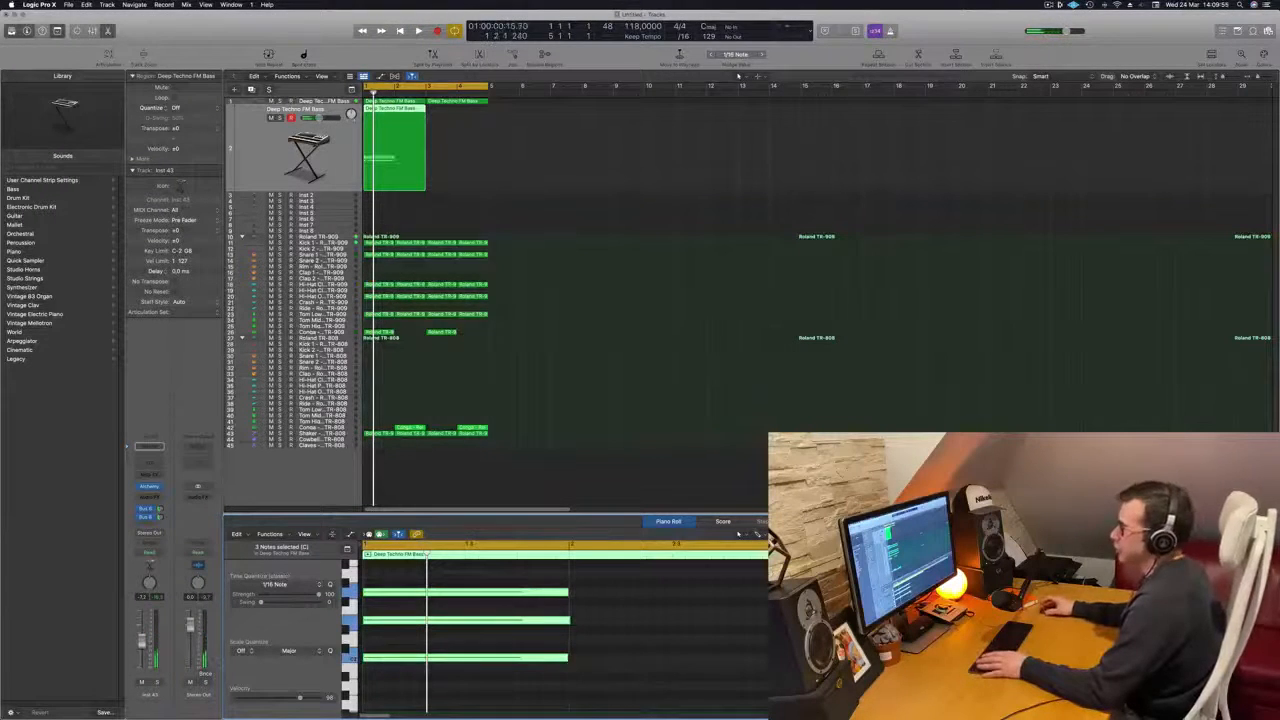
Open Alchemy on the duplicated track and load the Smooth FM preset from the Pads category
left_click(309, 175)
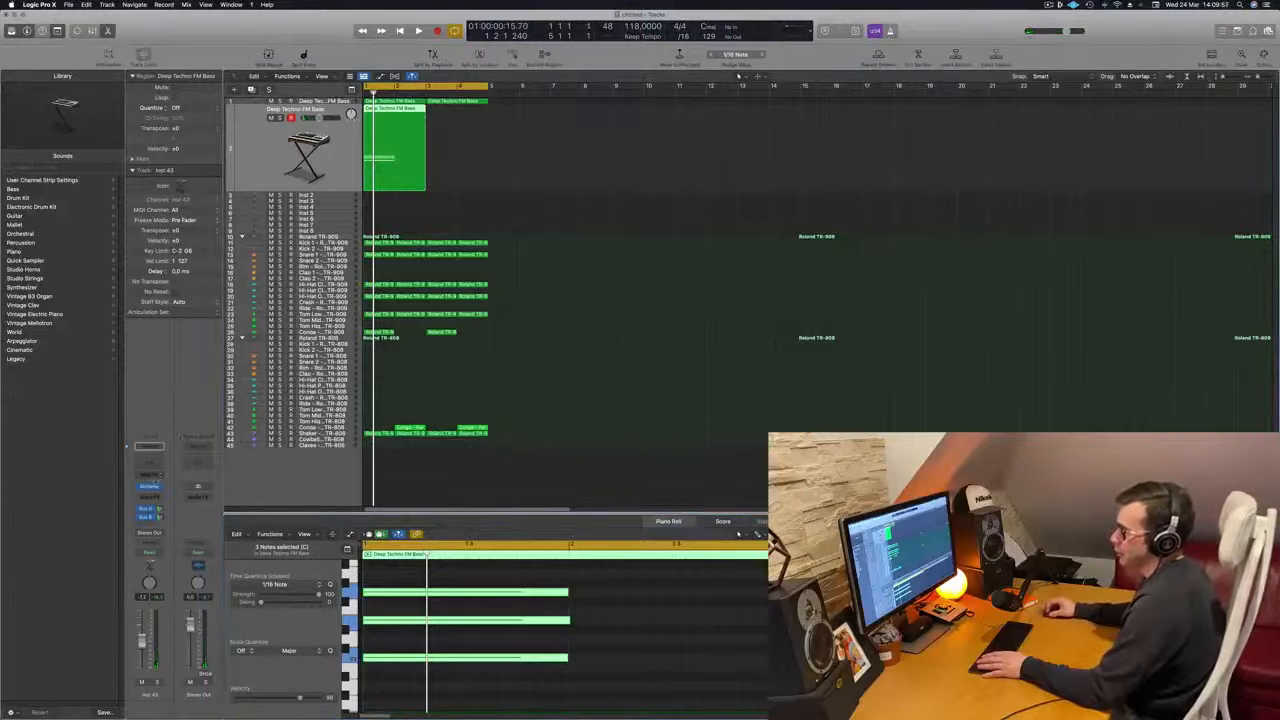
key("v")
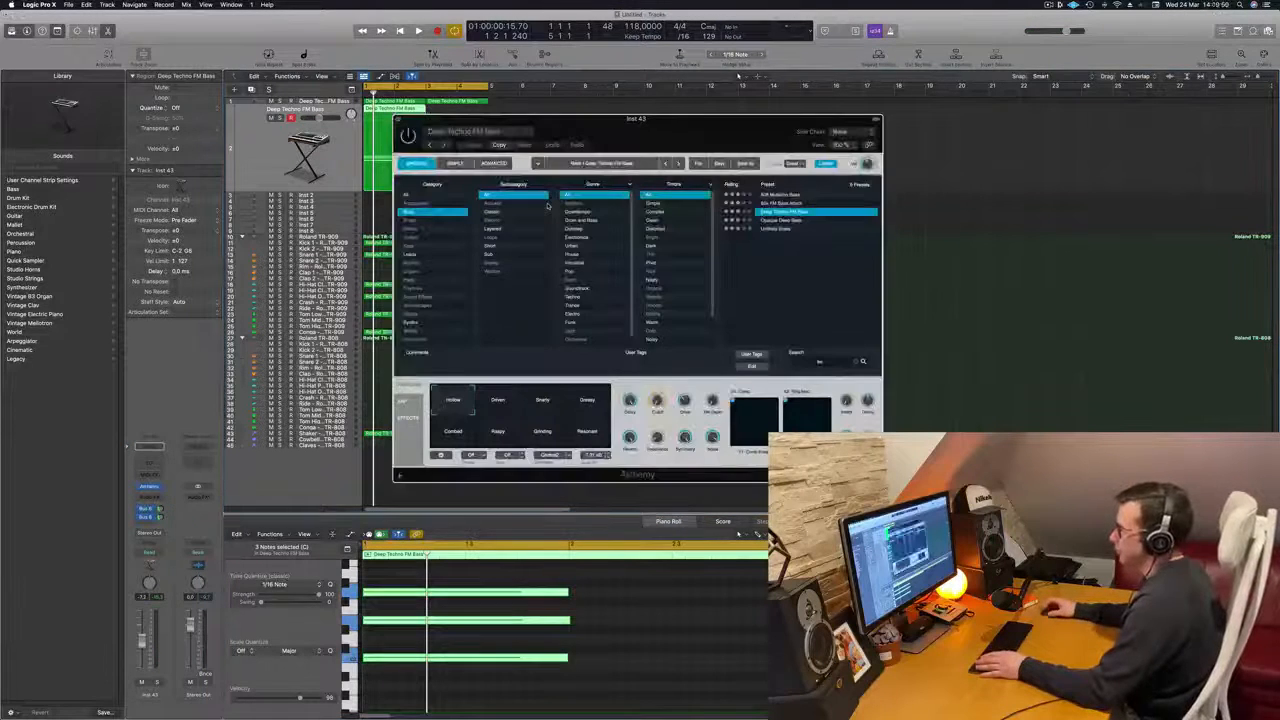
left_click_drag(678, 138, 712, 184)
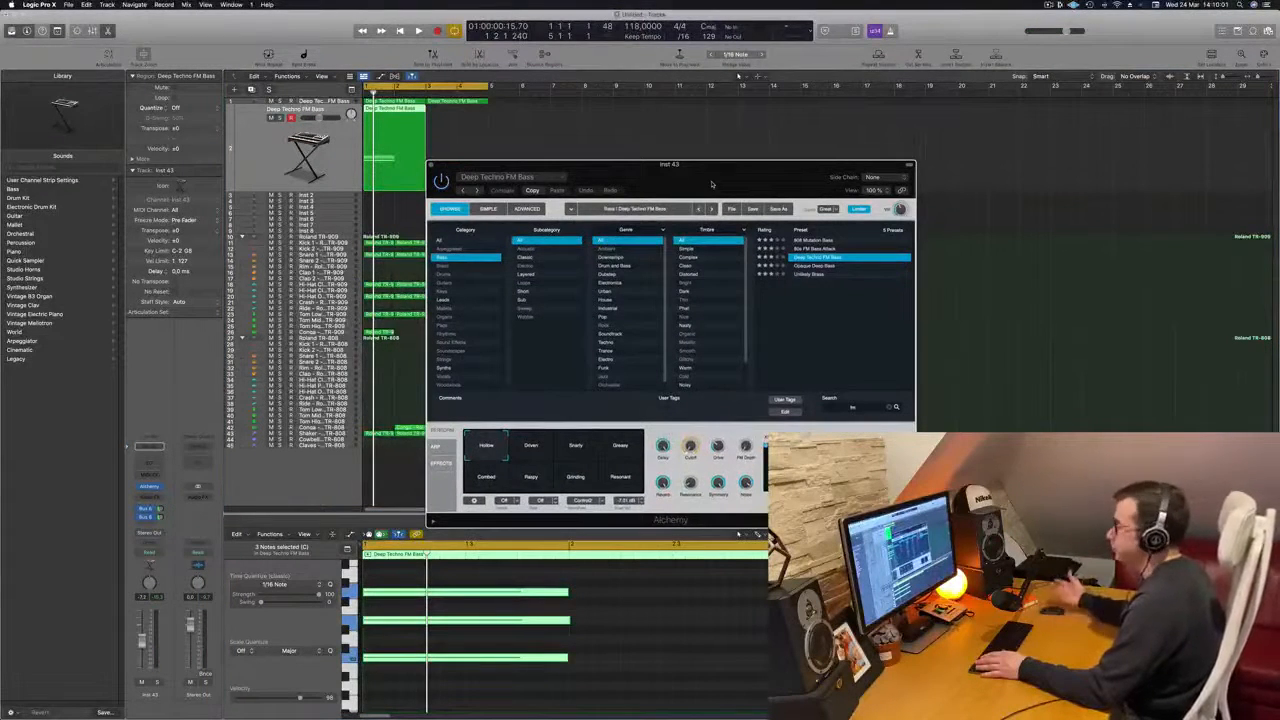
left_click_drag(712, 184, 676, 209)
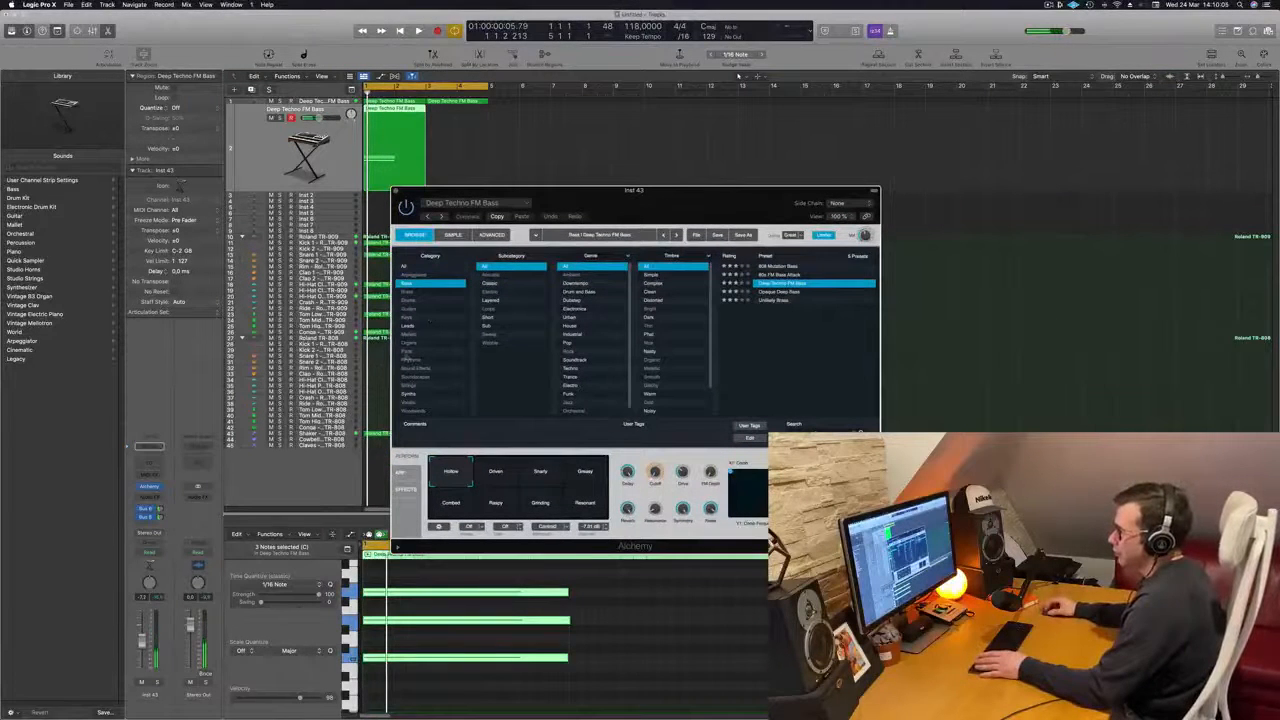
left_click(408, 353)
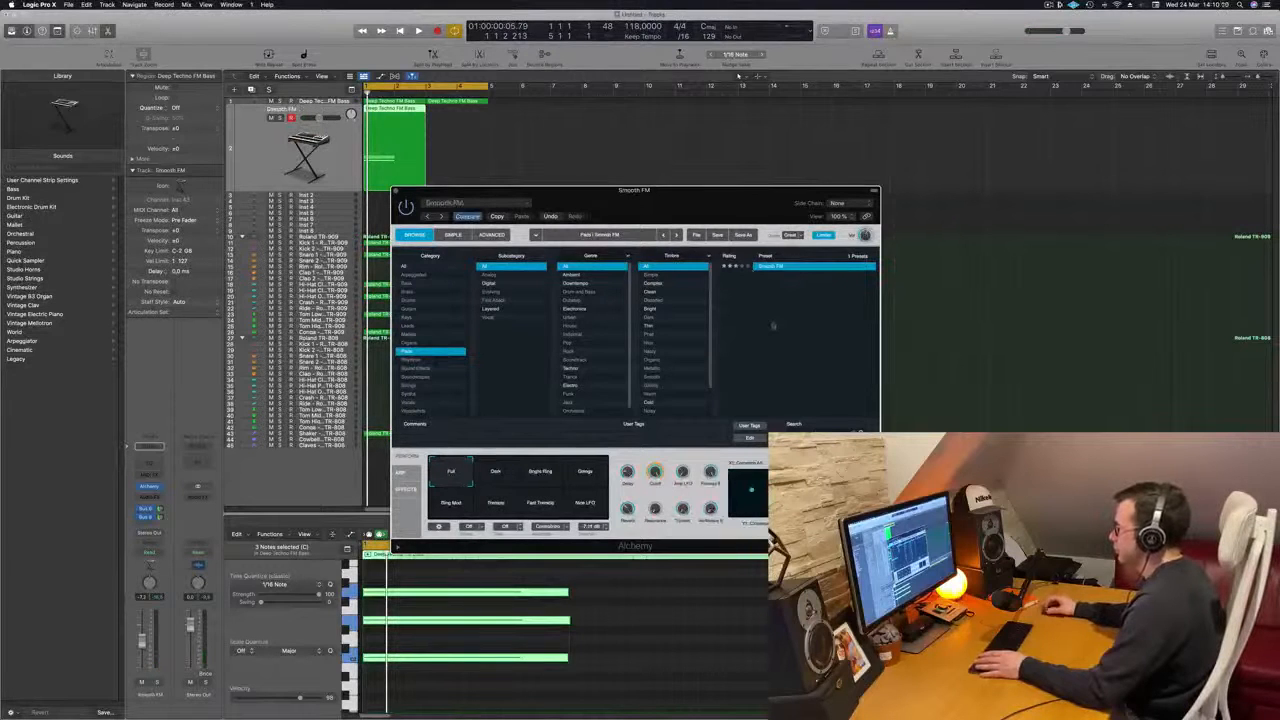
Lower the volume of the Smooth FM track slightly and play it with the drums and bass
left_click_drag(739, 203, 797, 211)
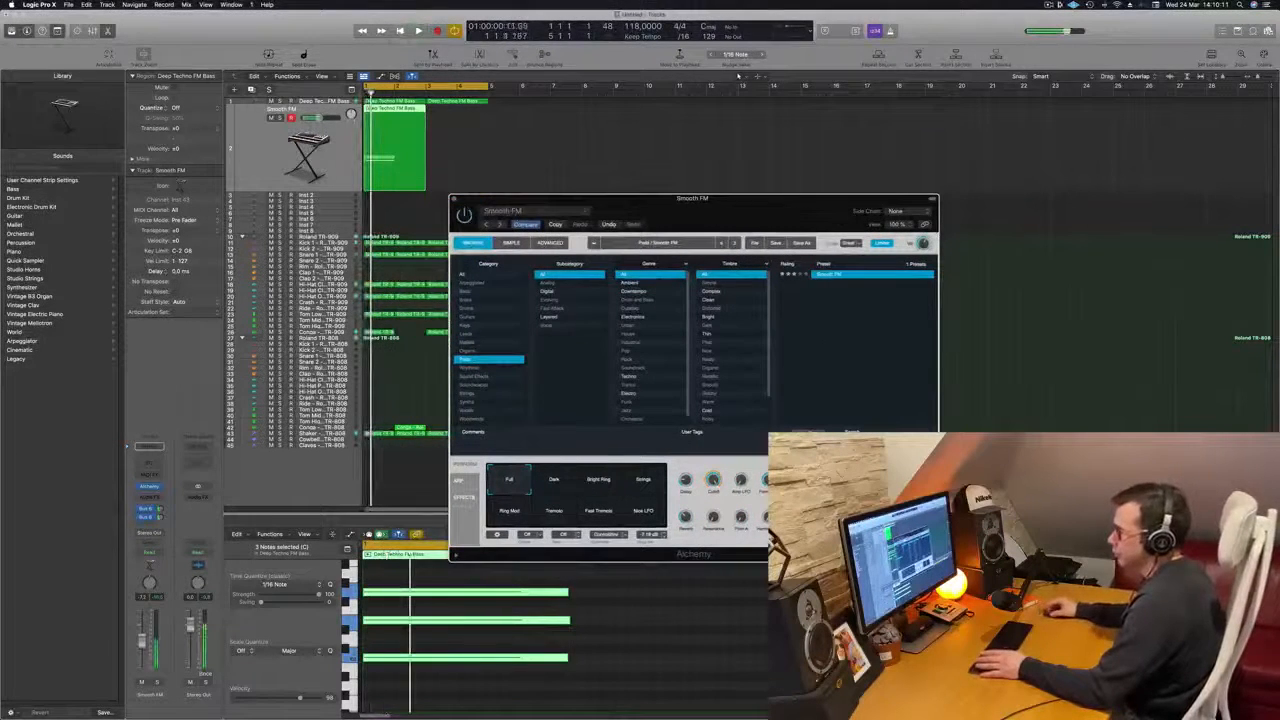
left_click_drag(319, 118, 309, 118)
key("space")
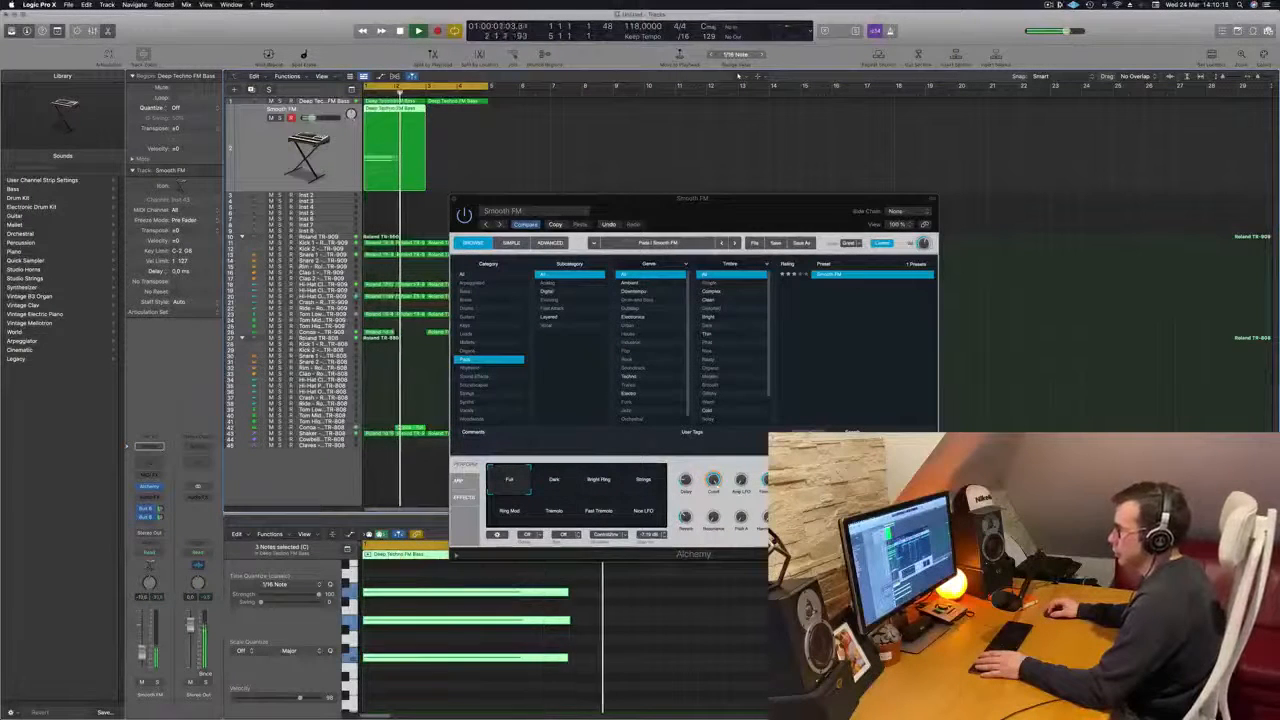
Close the Alchemy window and extend the three chord notes to fill the two-bar region
left_click(558, 198)
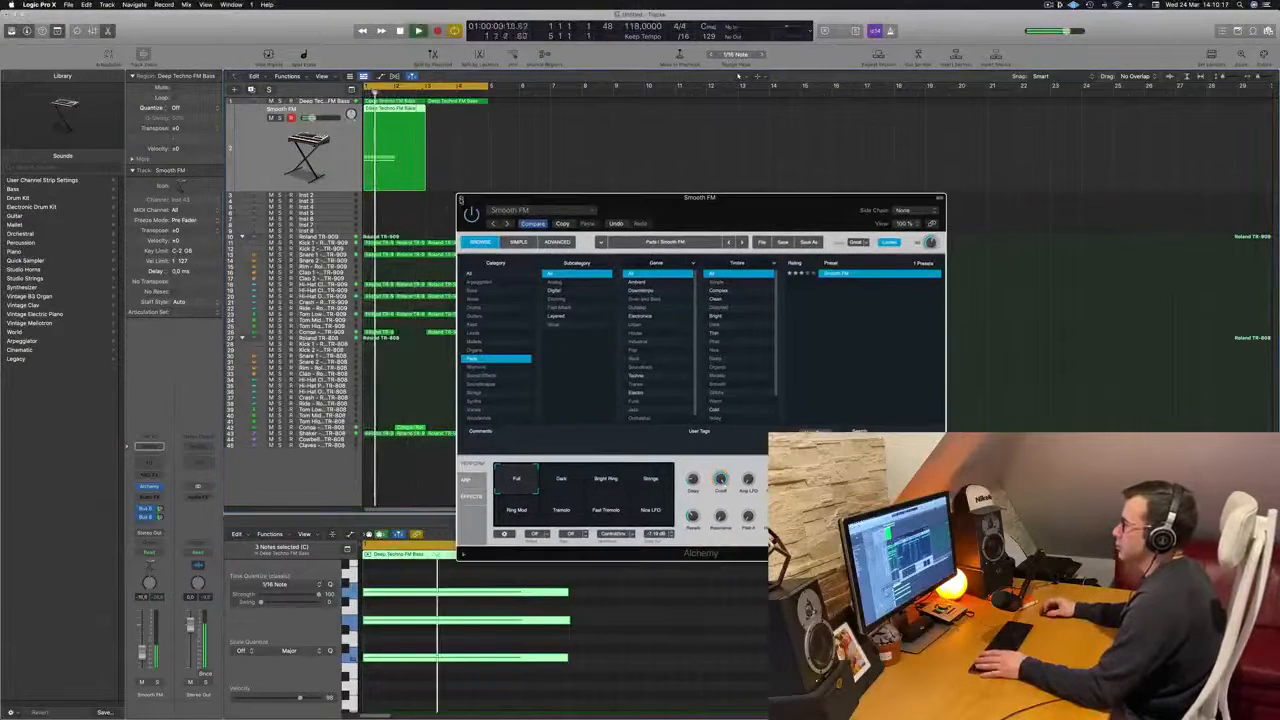
left_click(454, 198)
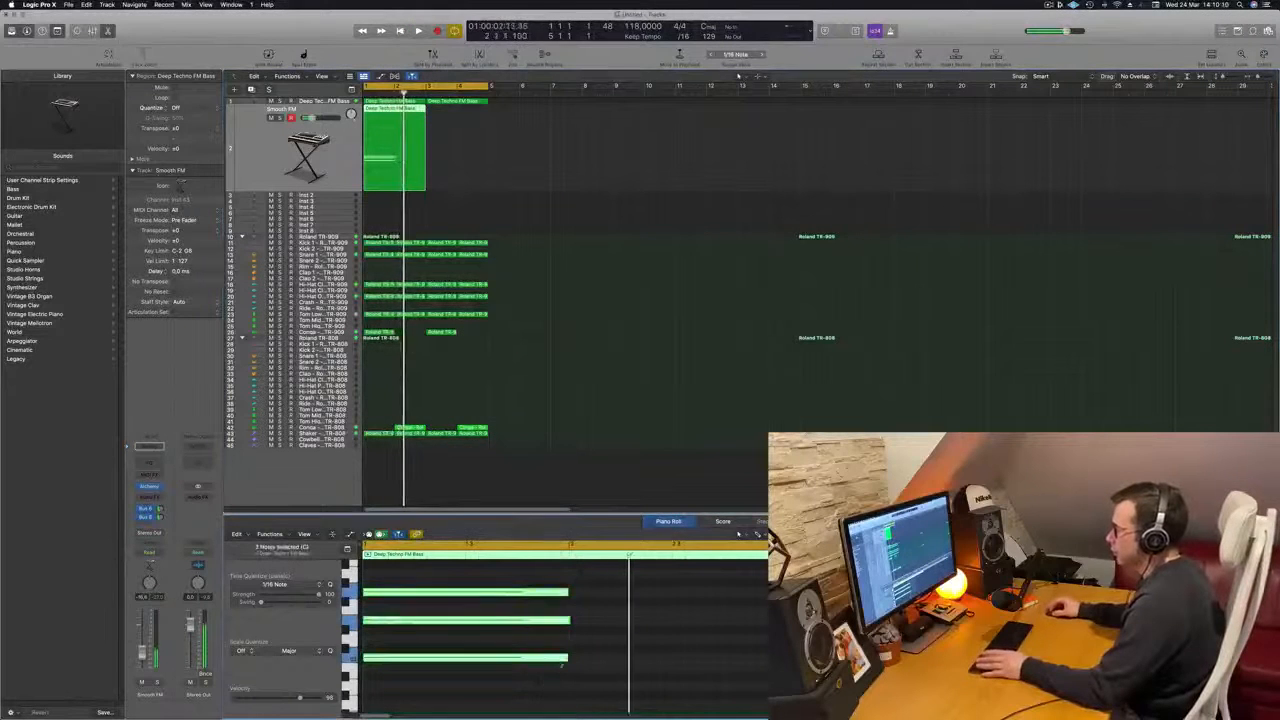
left_click_drag(566, 655, 760, 658)
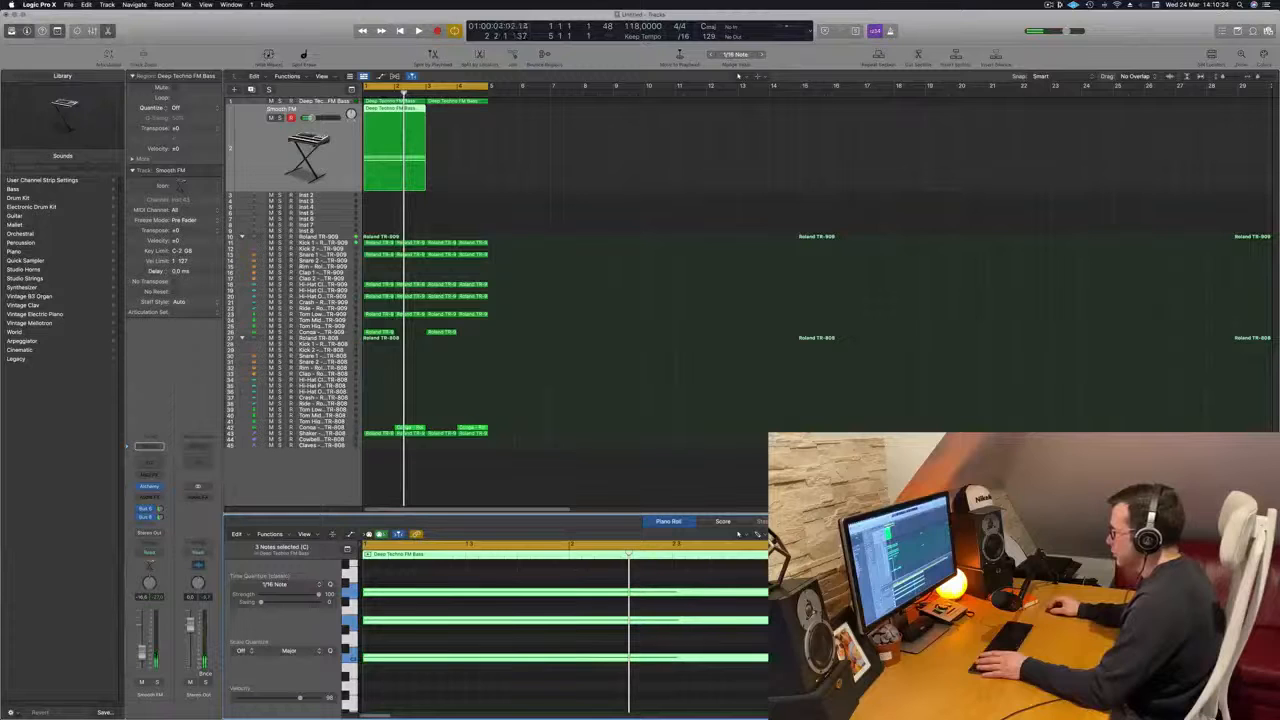
Deselect the chord notes and play the loop to hear the lengthened pad chord with the drums and bass
left_click(755, 634)
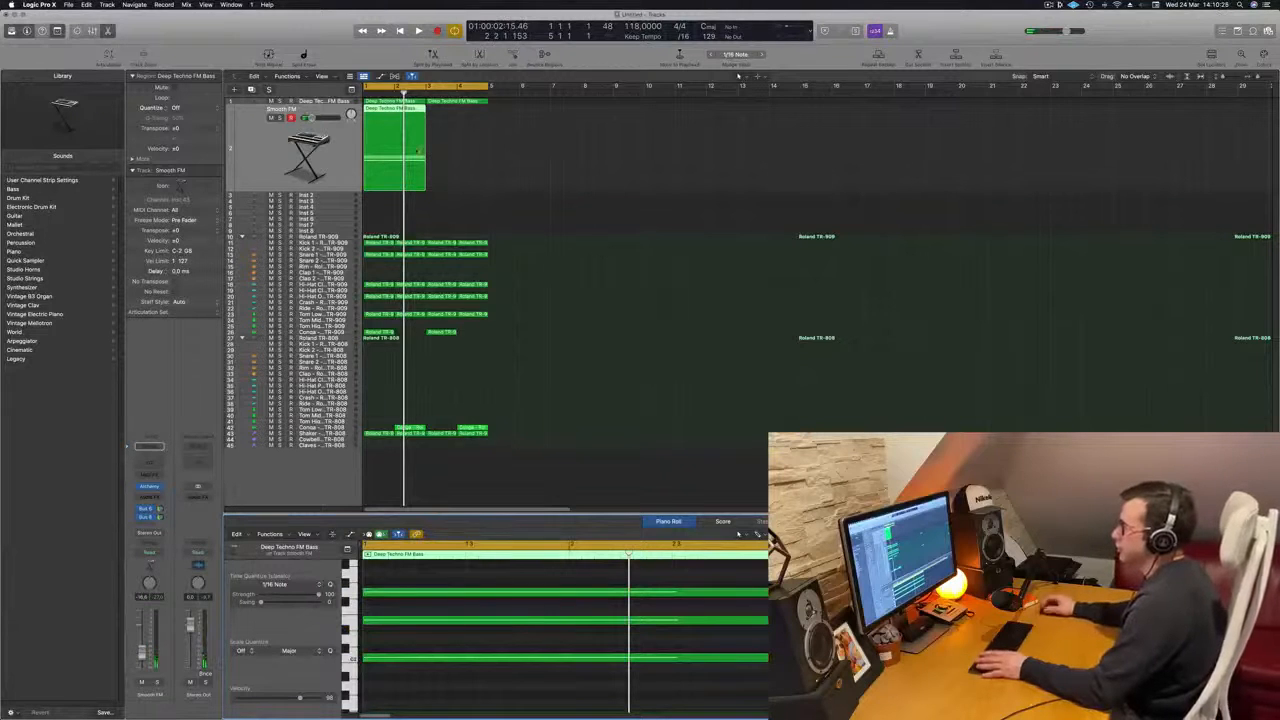
key("space")
left_click(418, 150)
key("space")
key("space")
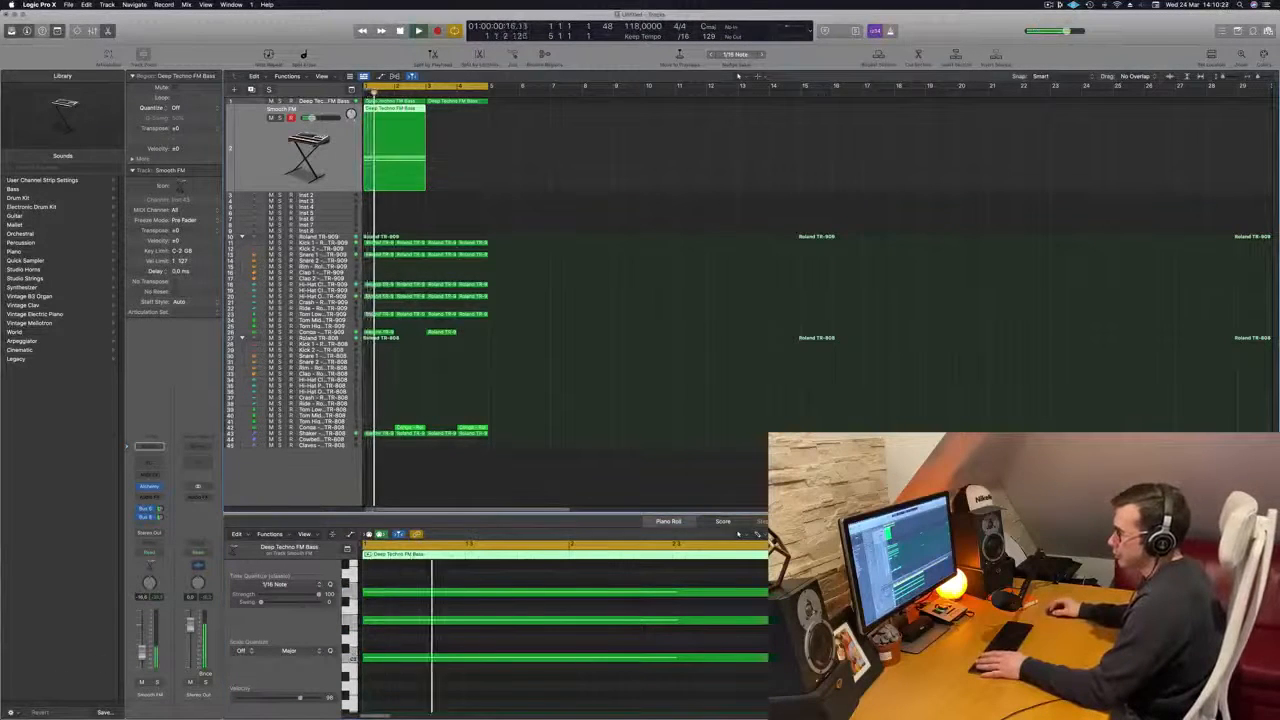
Transpose the three Smooth FM chord notes up one octave and play the loop with them
scroll(449, 609, "up", 2)
left_click_drag(449, 612, 504, 704)
key("alt+shift+Up")
key("space")
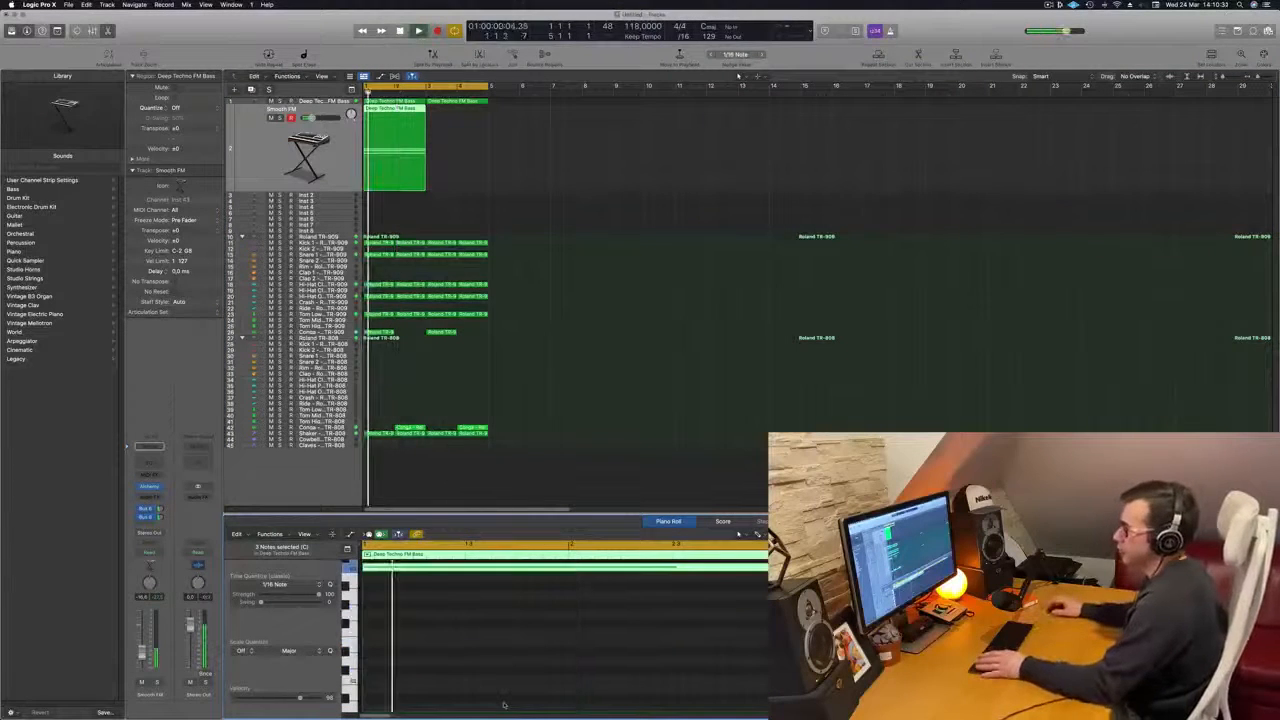
key("space")
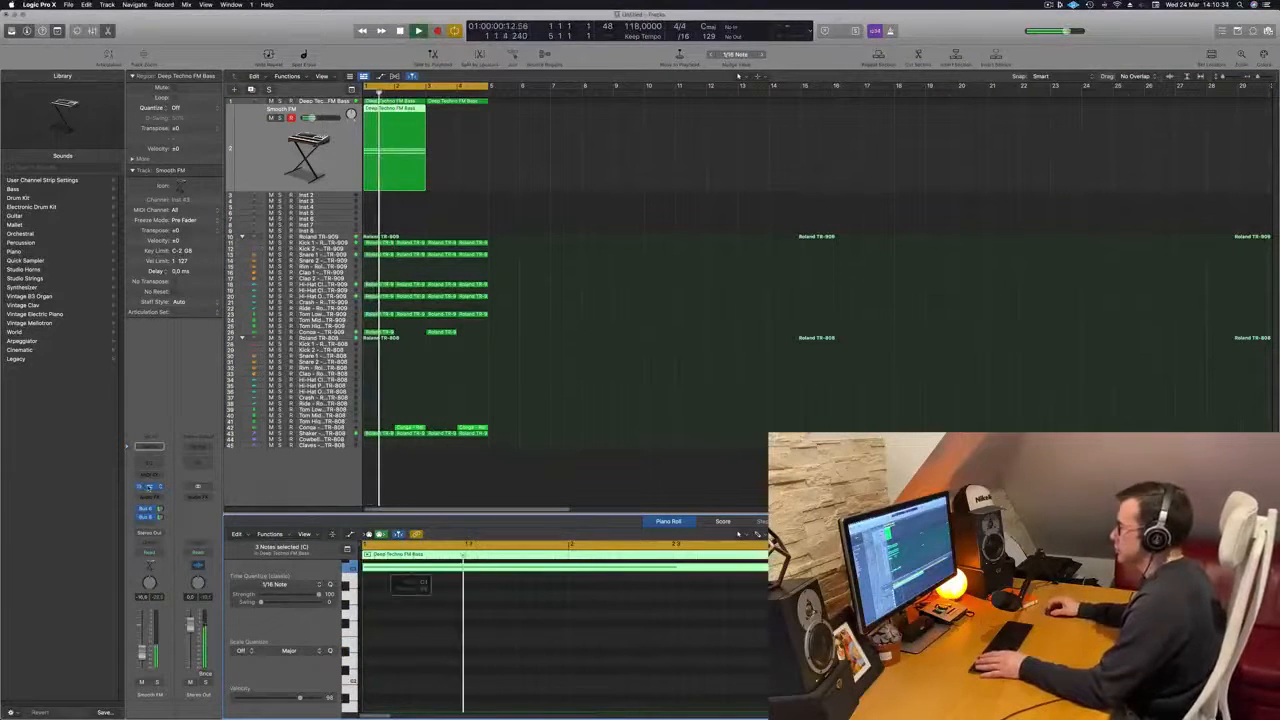
Reopen Alchemy on the Smooth FM track and audition its performance snapshots from Dark through to the LFO variation during playback
left_click(148, 487)
left_click(561, 479)
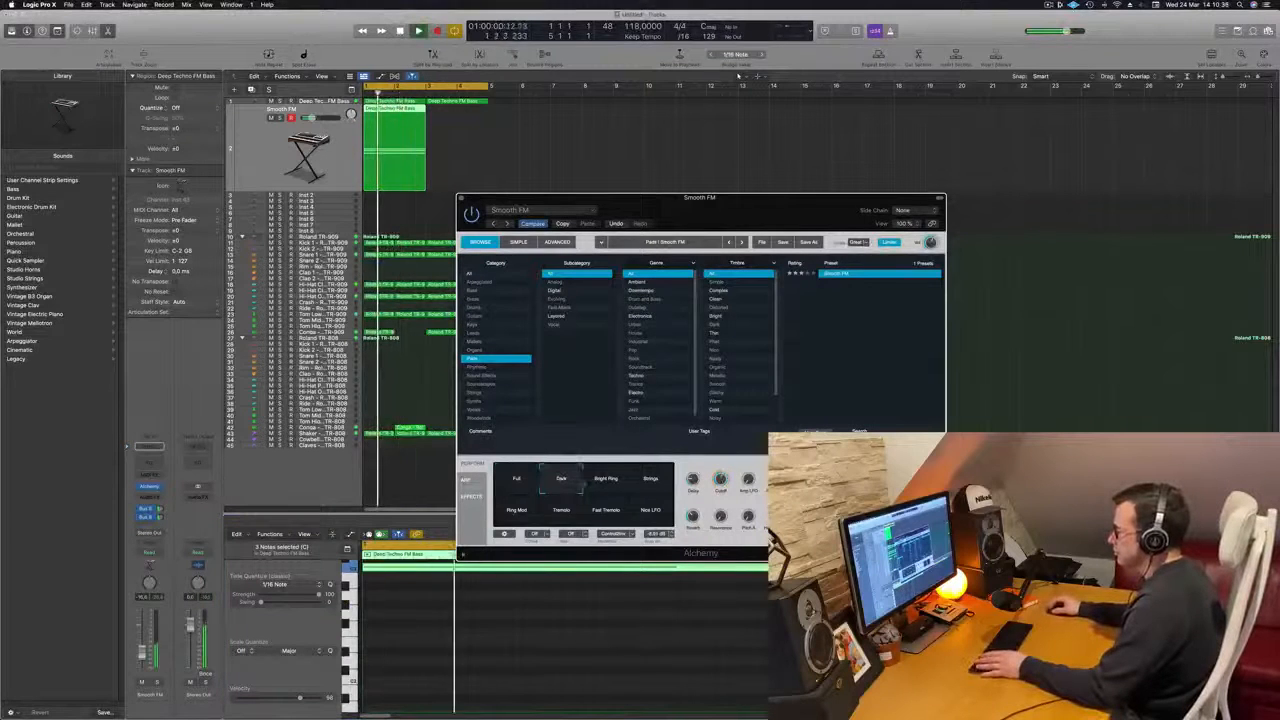
left_click(610, 481)
left_click(652, 481)
left_click(512, 510)
left_click(565, 515)
left_click(610, 517)
left_click(652, 518)
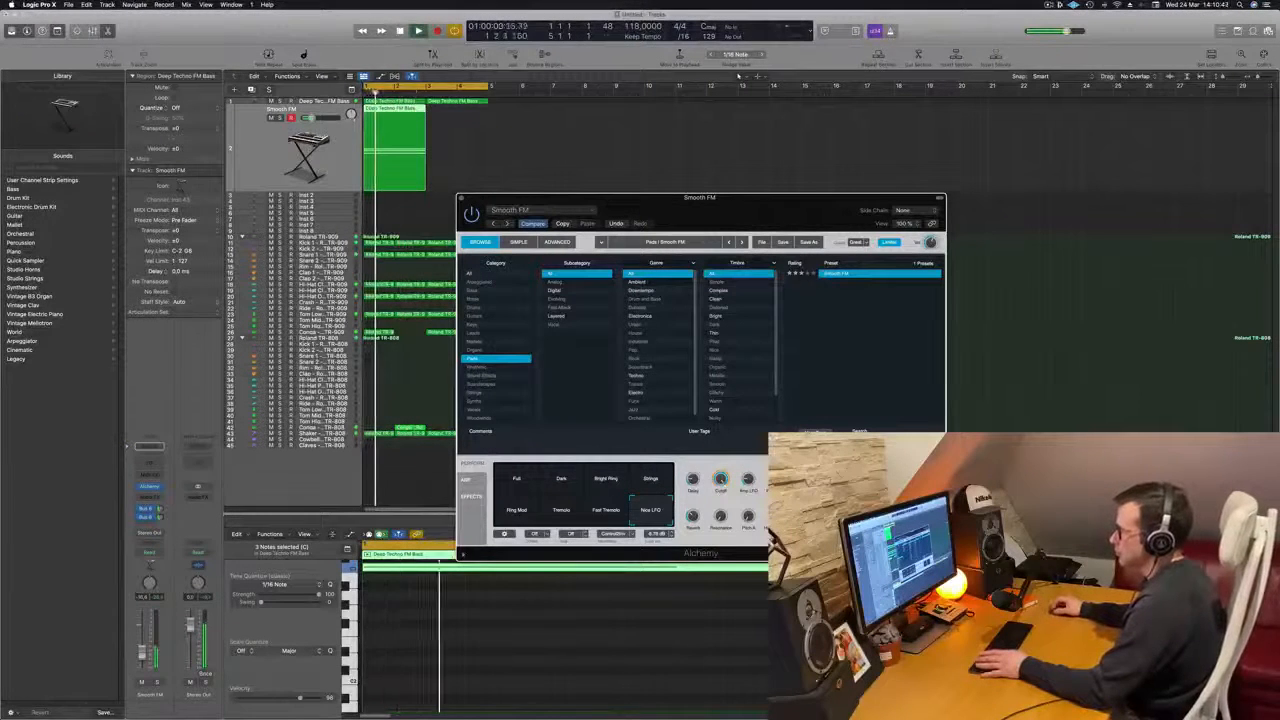
Solo the Smooth FM track to hear the pad on its own, and return it to the full mix
left_click(156, 684)
left_click(156, 684)
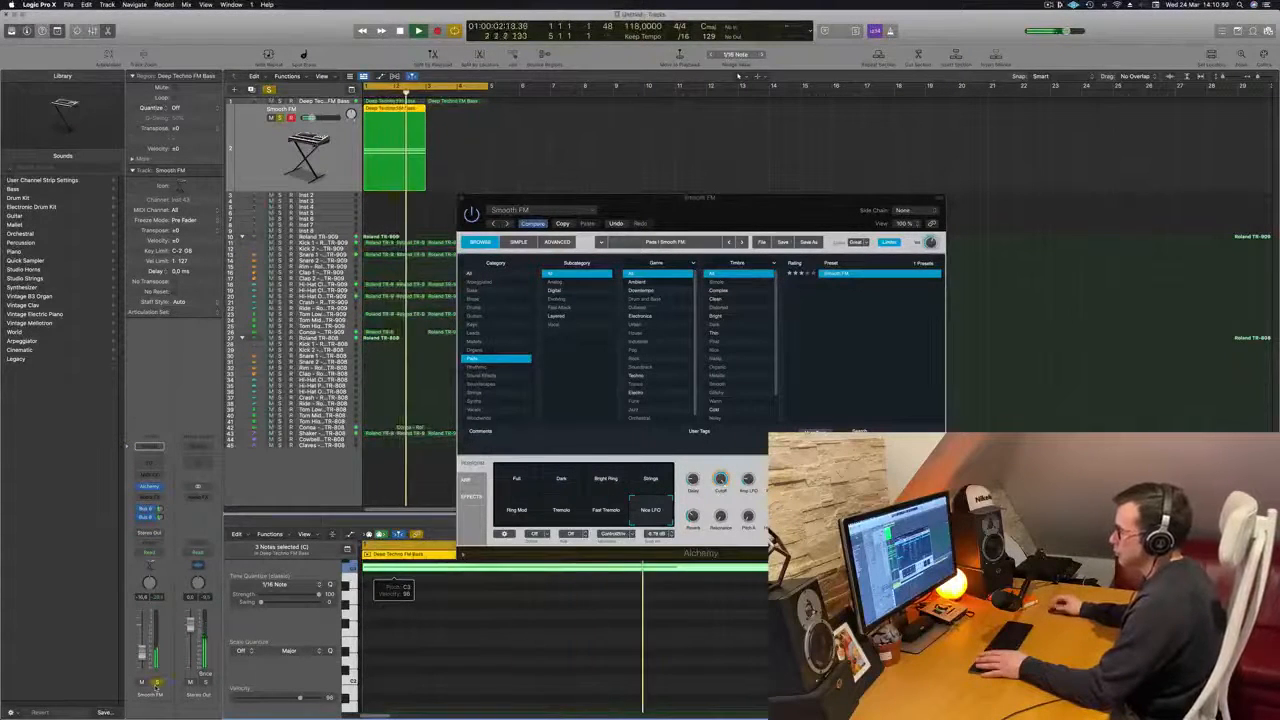
left_click(156, 684)
key("Return")
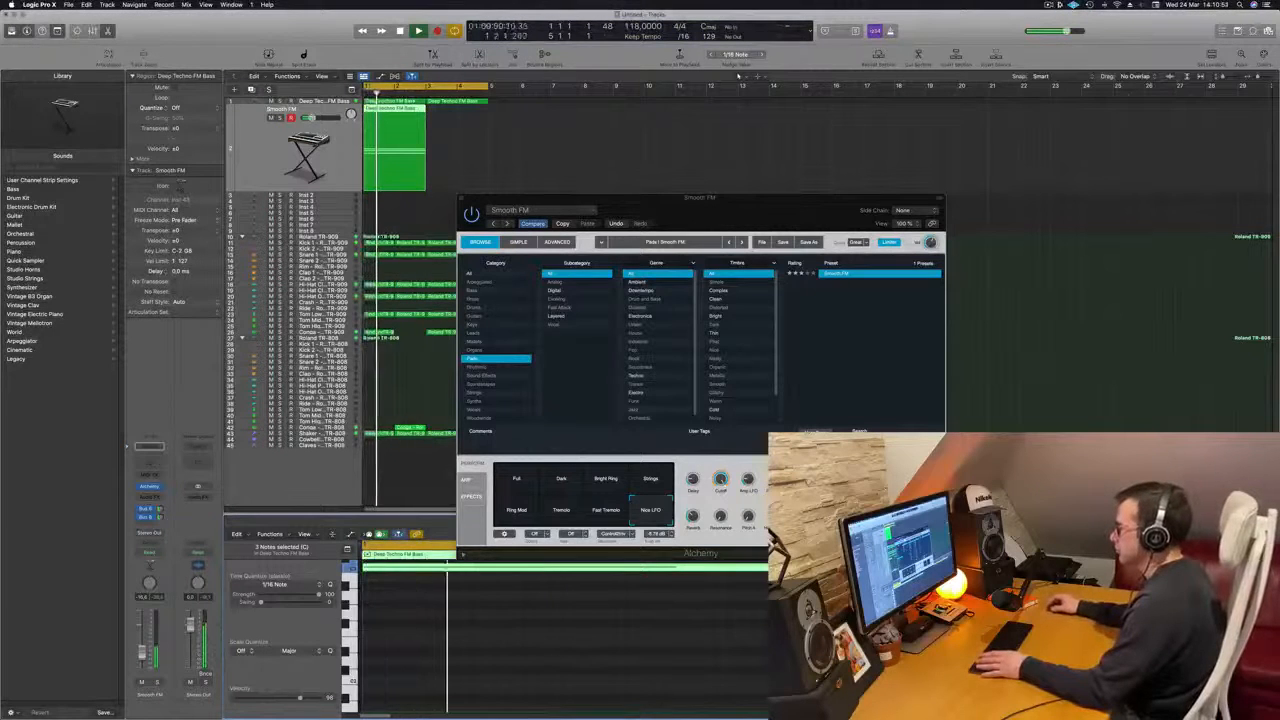
Adjust the Smooth FM pad's filter cutoff in Alchemy and raise the track's volume slightly
left_click_drag(722, 481, 725, 480)
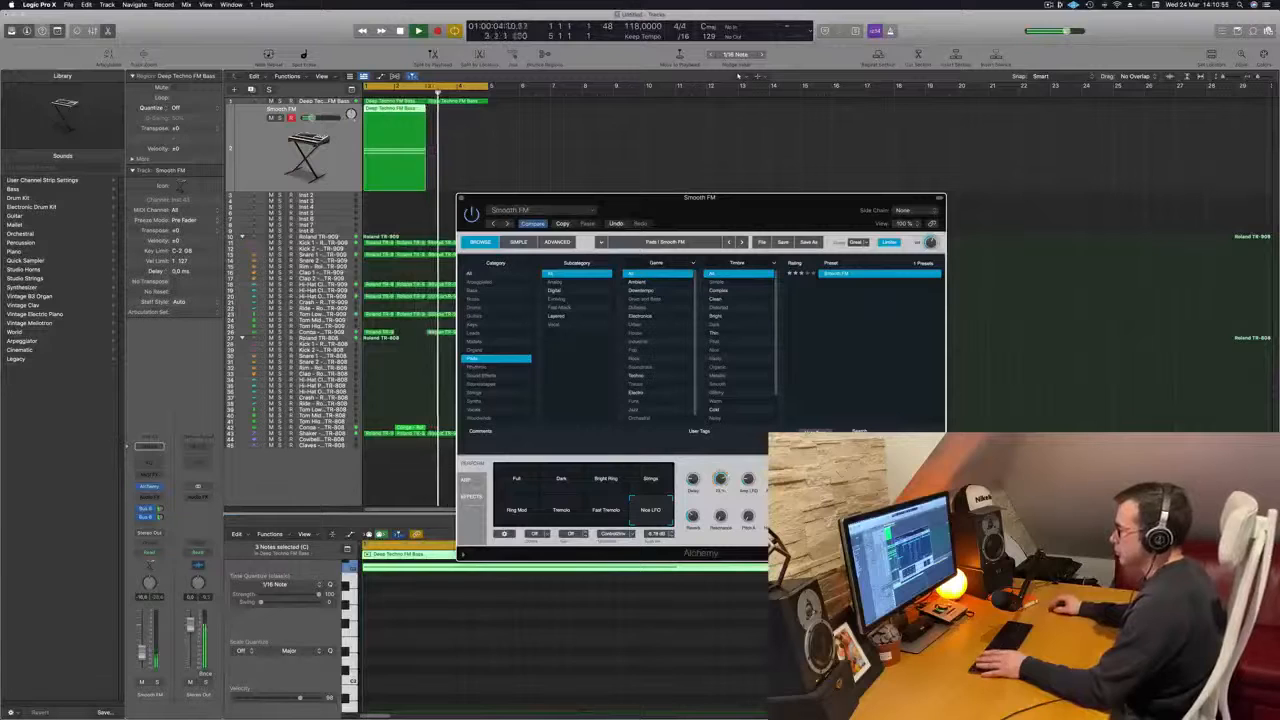
left_click_drag(142, 653, 142, 650)
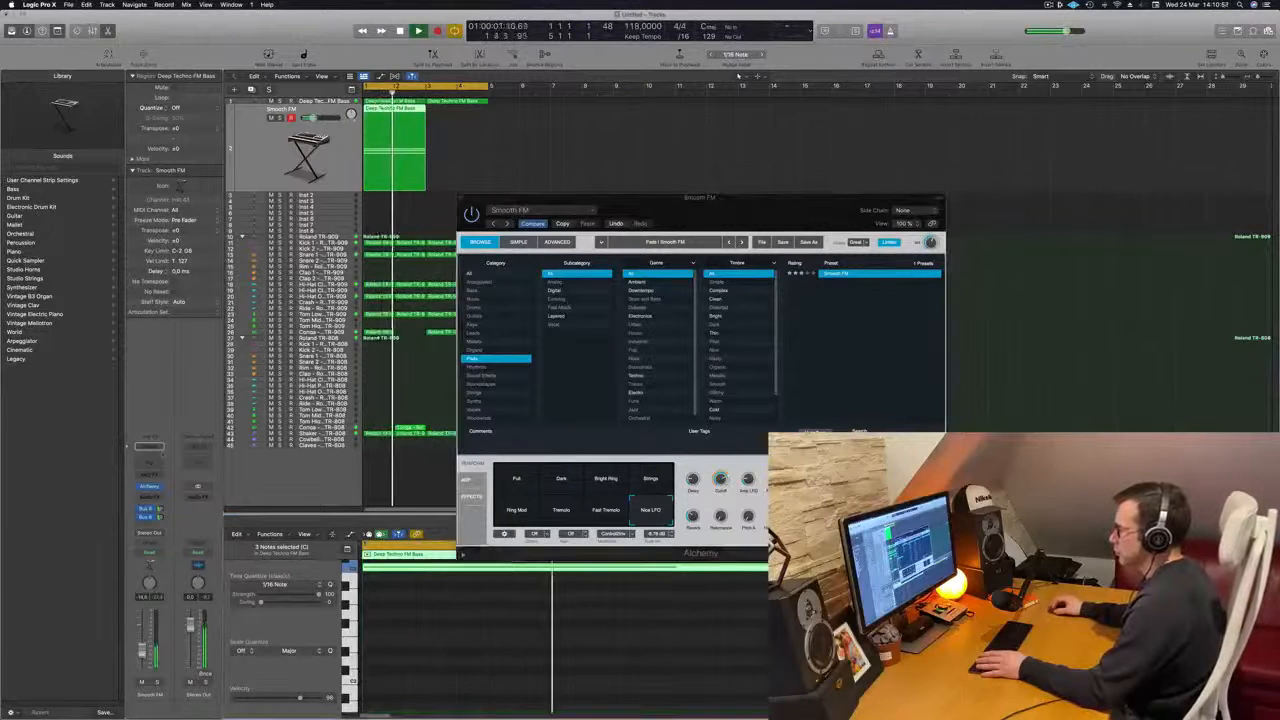
left_click(782, 190)
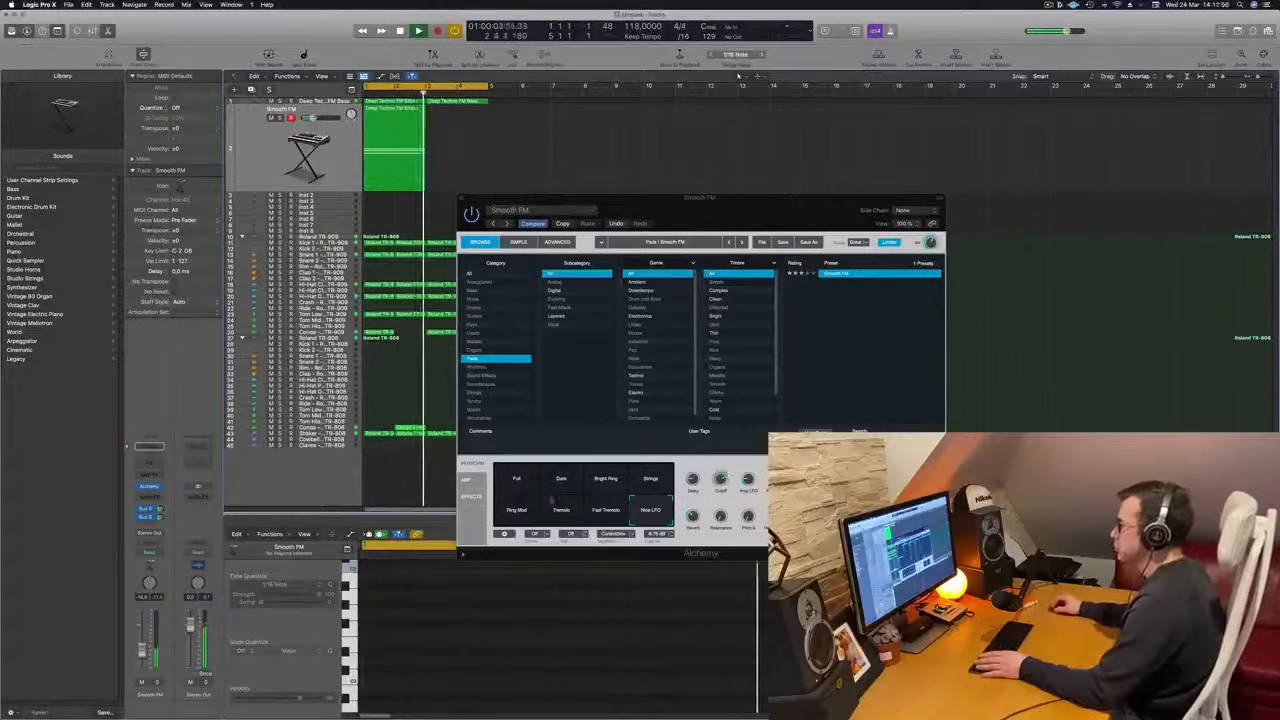
Switch the Smooth FM pad to its Dark performance snapshot and nudge the track's volume up
left_click(561, 480)
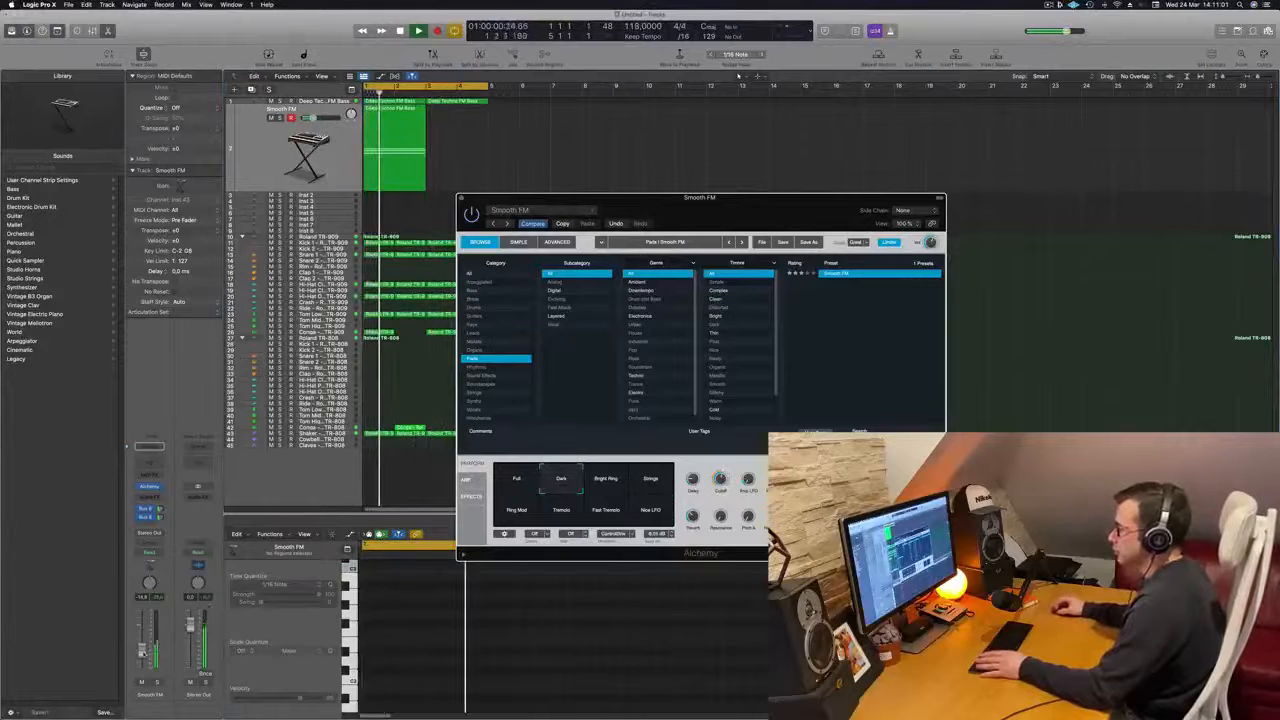
left_click(142, 652)
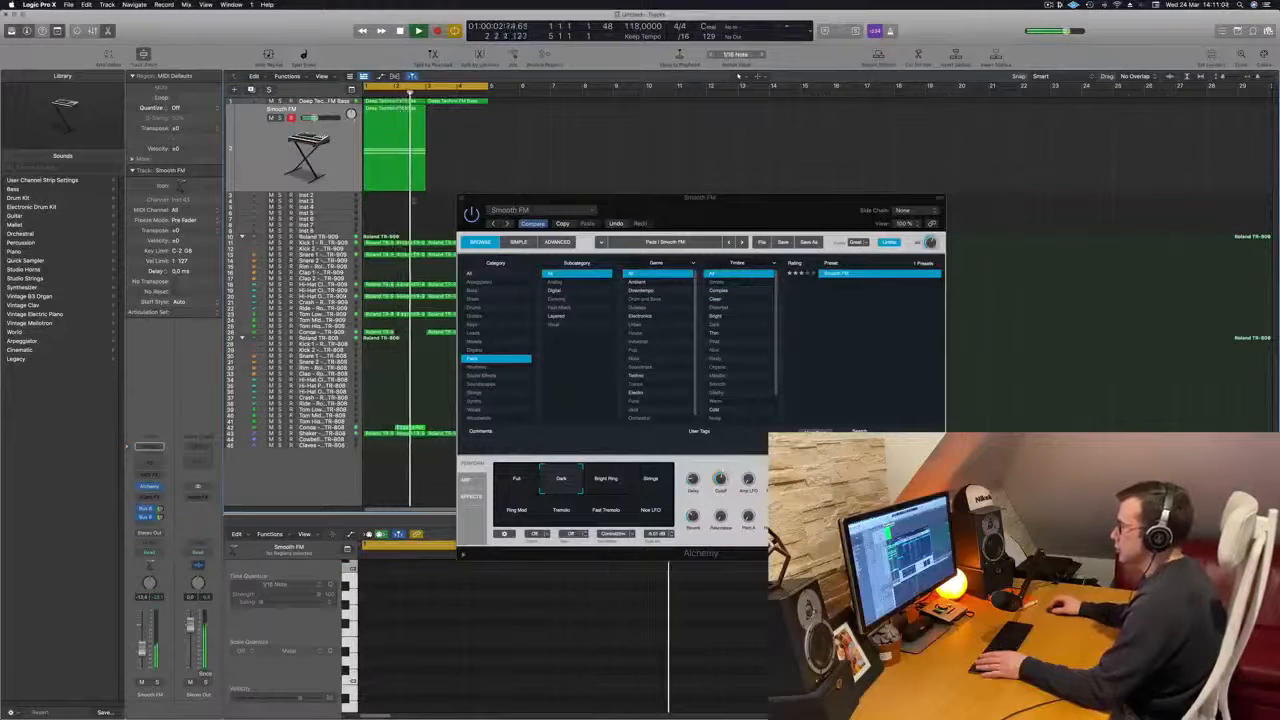
Get the Alchemy window out of the way and duplicate the Smooth FM track's region to start at bar 3
left_click_drag(658, 208, 472, 207)
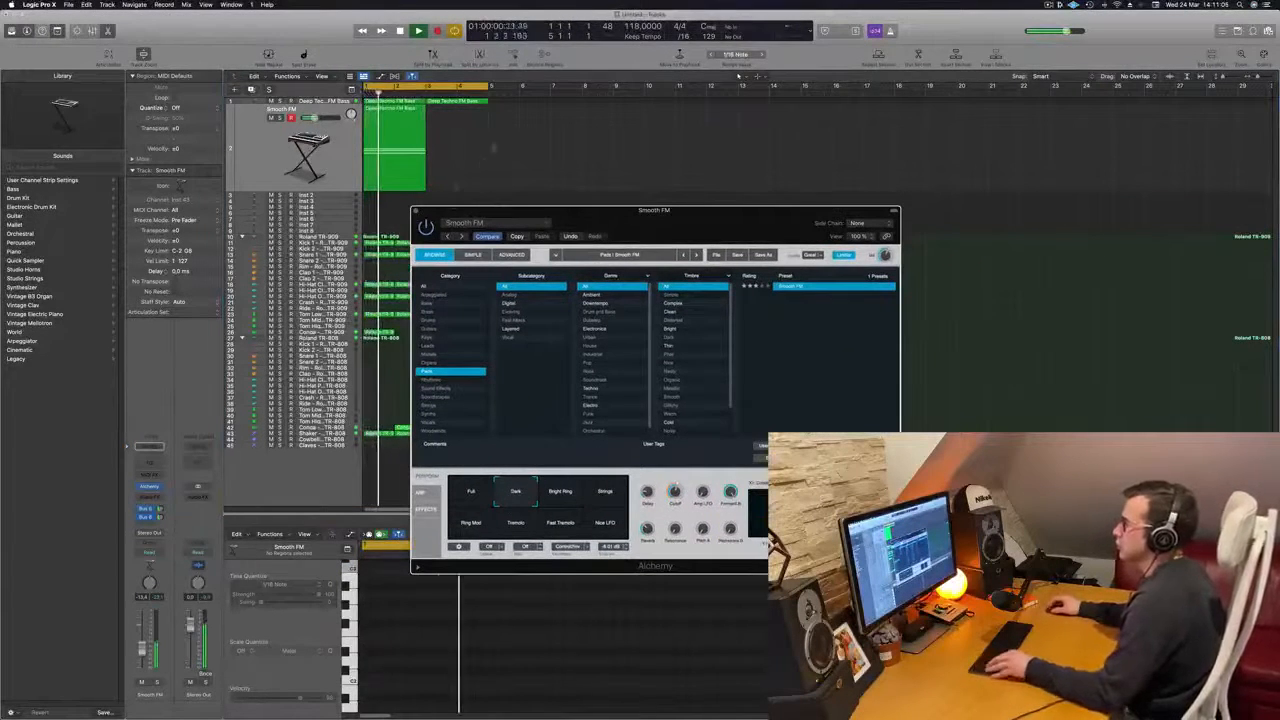
key("v")
left_click(389, 113)
left_click_drag(425, 130, 491, 133)
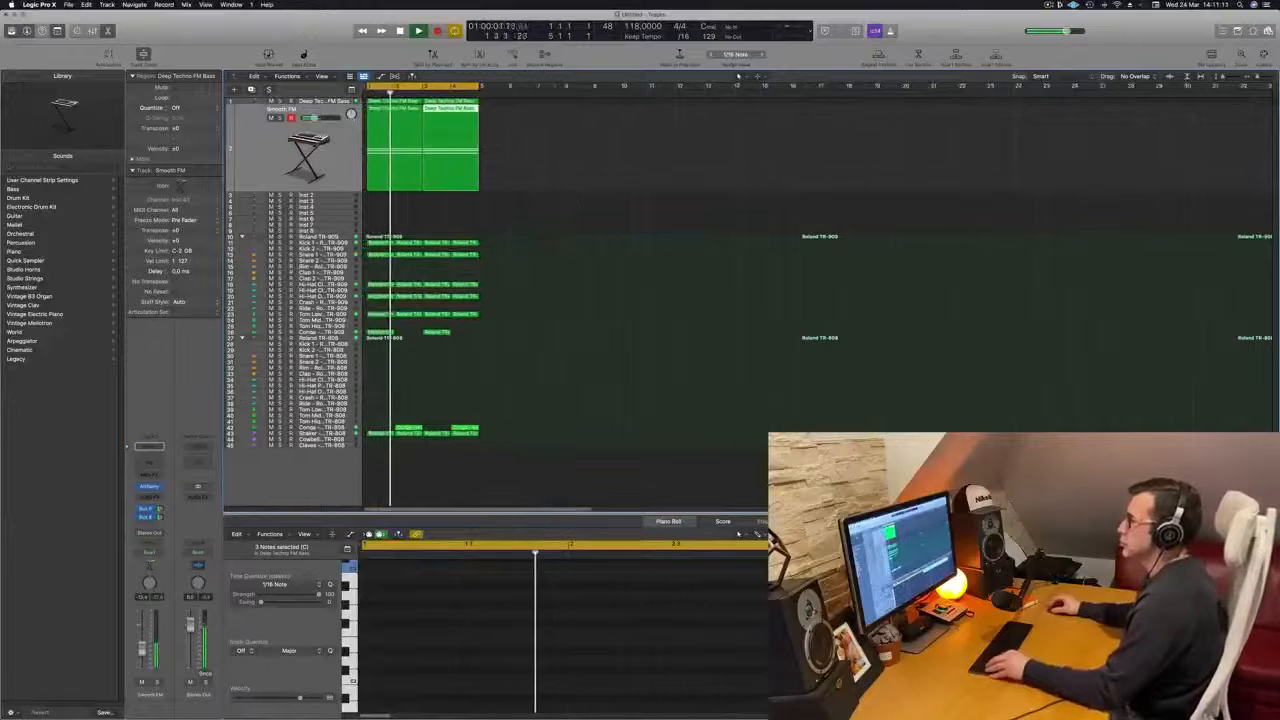
Load the Soft and Dark pad preset in Alchemy on the Smooth FM track
left_click(270, 172)
key("space")
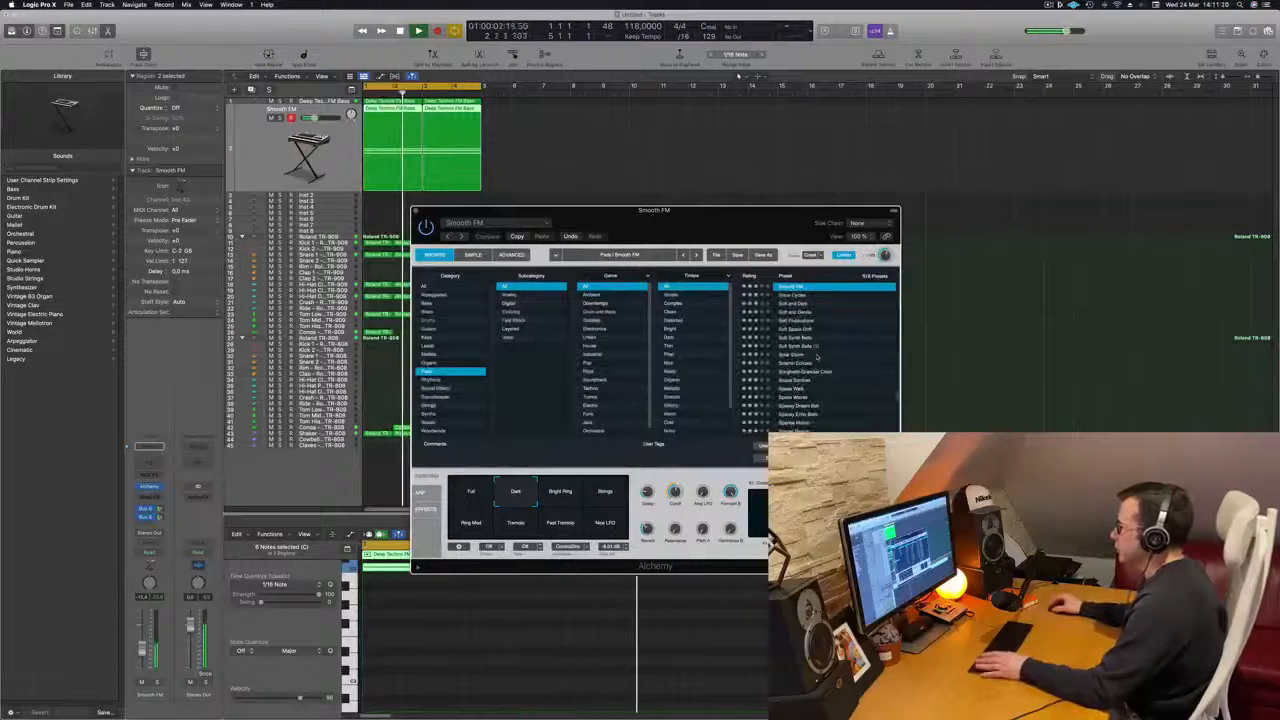
scroll(822, 356, "up", 2)
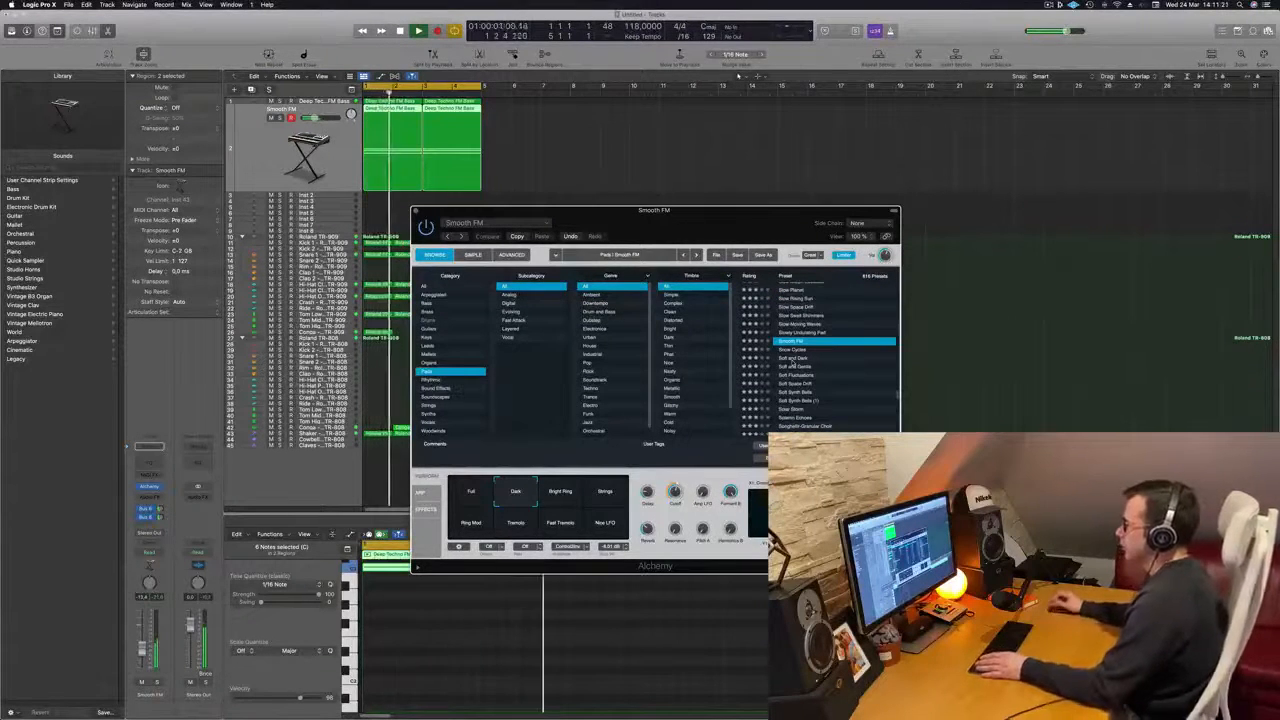
left_click(793, 358)
left_click_drag(742, 210, 802, 183)
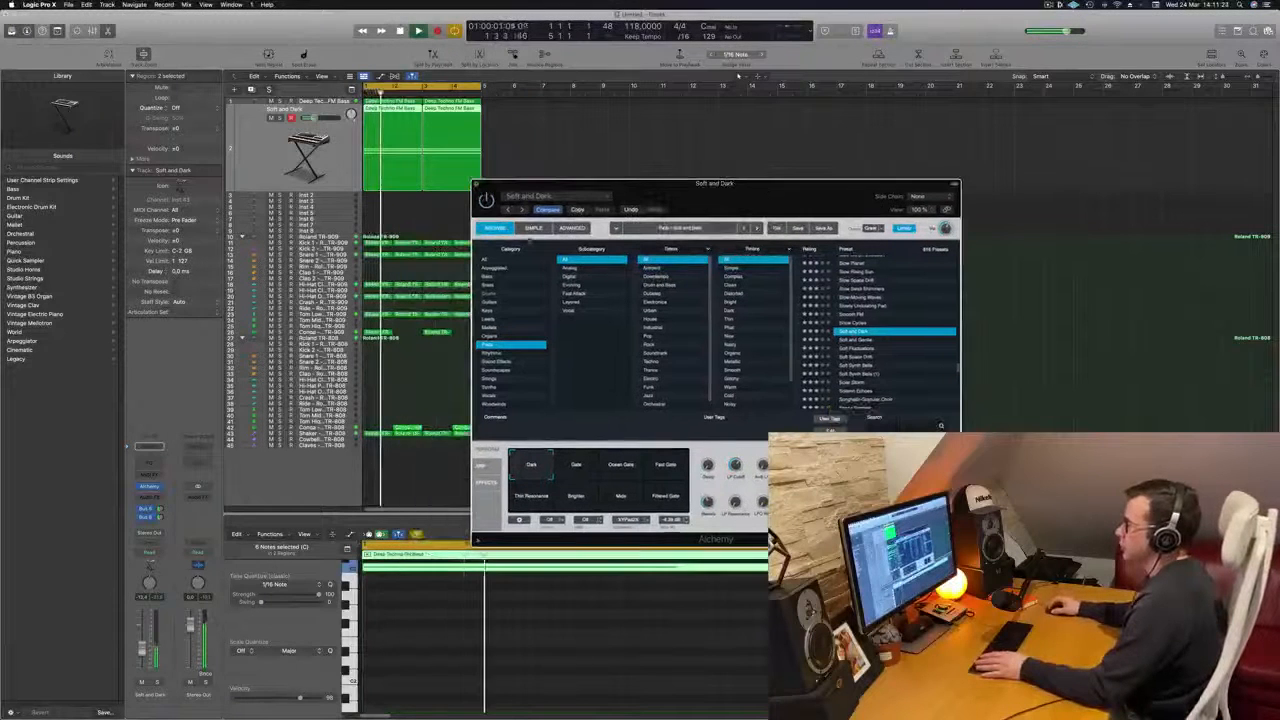
Balance the Soft and Dark track's volume against the beat and close its Alchemy window
left_click_drag(142, 648, 143, 651)
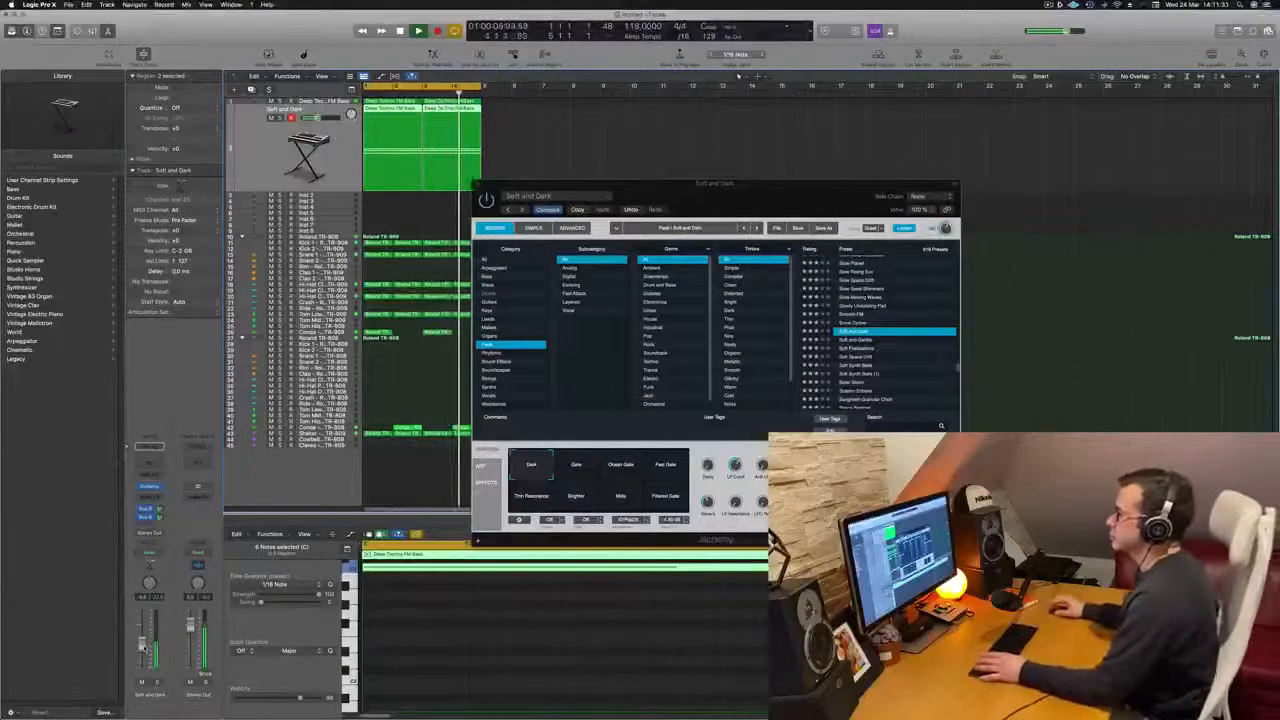
left_click_drag(700, 184, 558, 364)
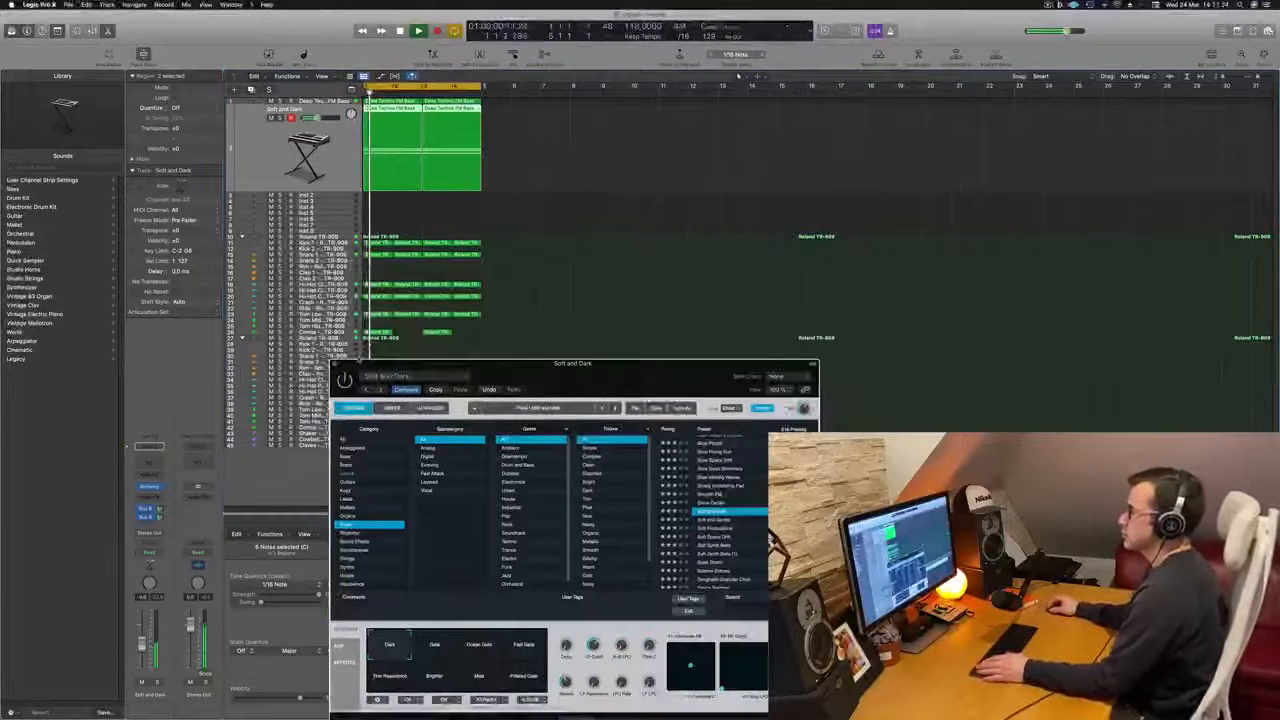
left_click(334, 364)
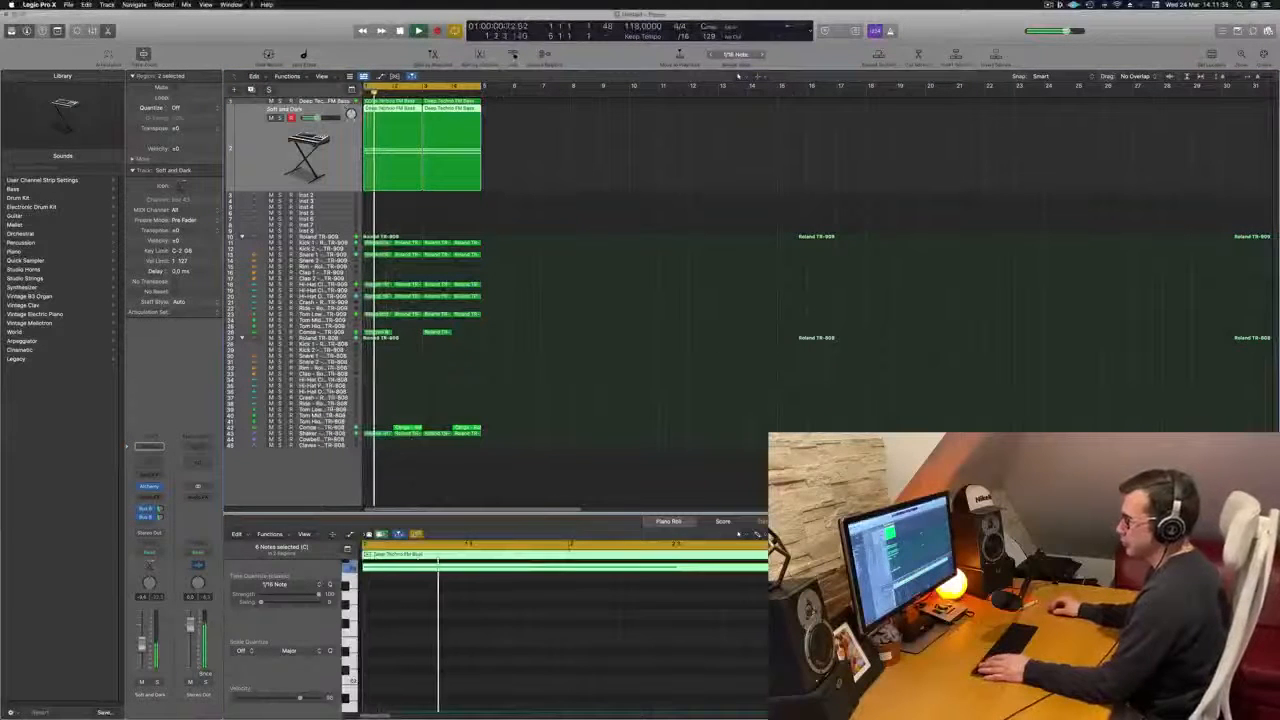
left_click_drag(142, 644, 142, 650)
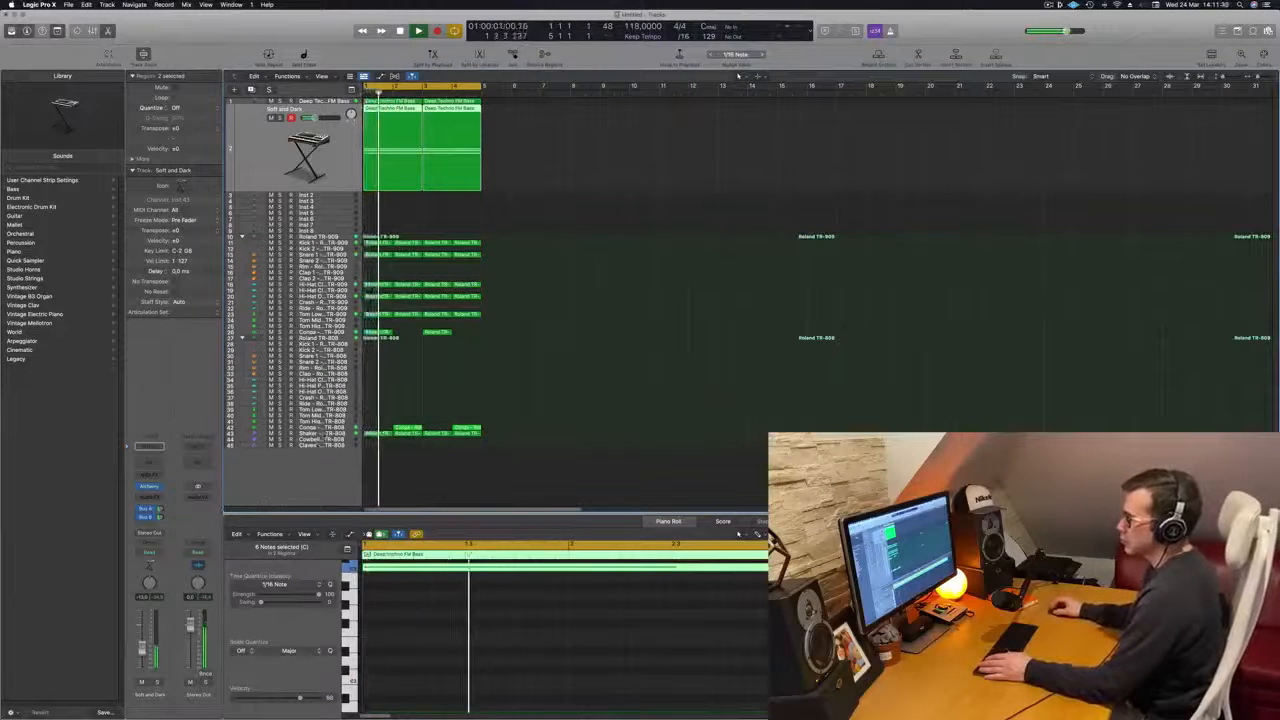
Mute and unmute the Roland TR-808 shaker track to compare the beat with and without it
left_click(320, 433)
left_click(270, 362)
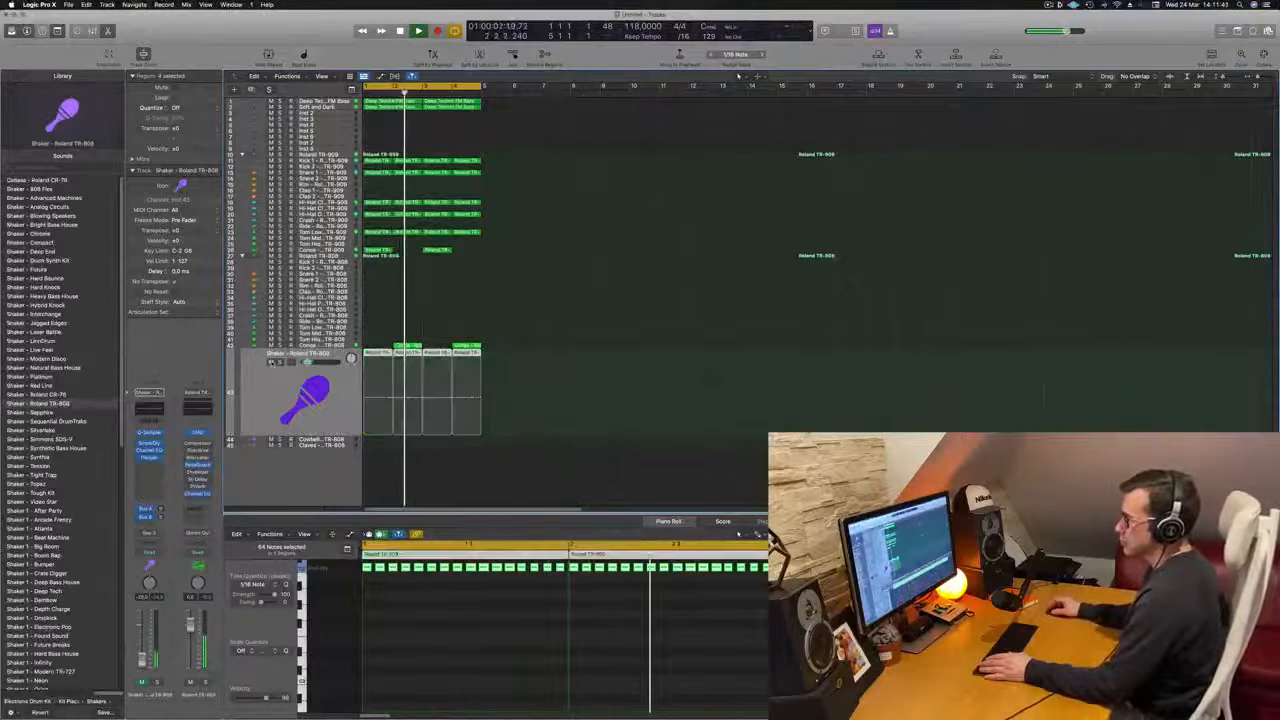
left_click(270, 362)
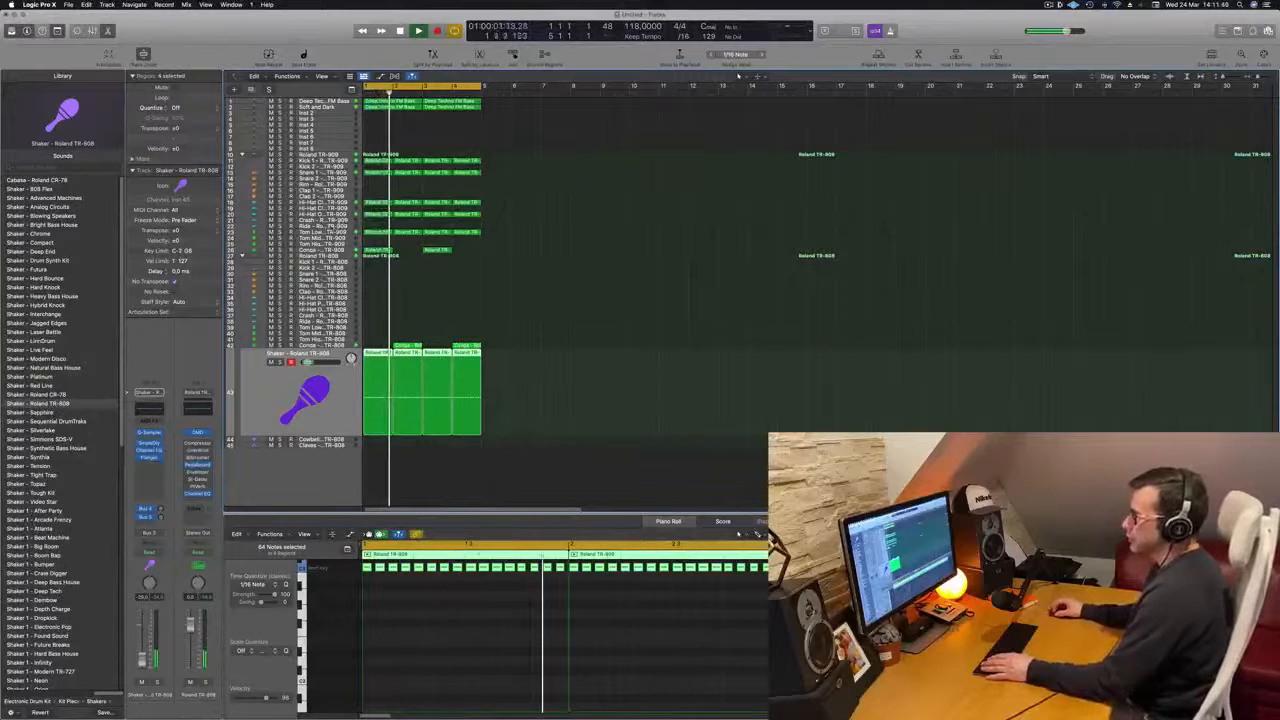
key("Return")
Mute and unmute the Roland TR-909 closed hi-hat track to compare the beat with and without it
left_click(317, 203)
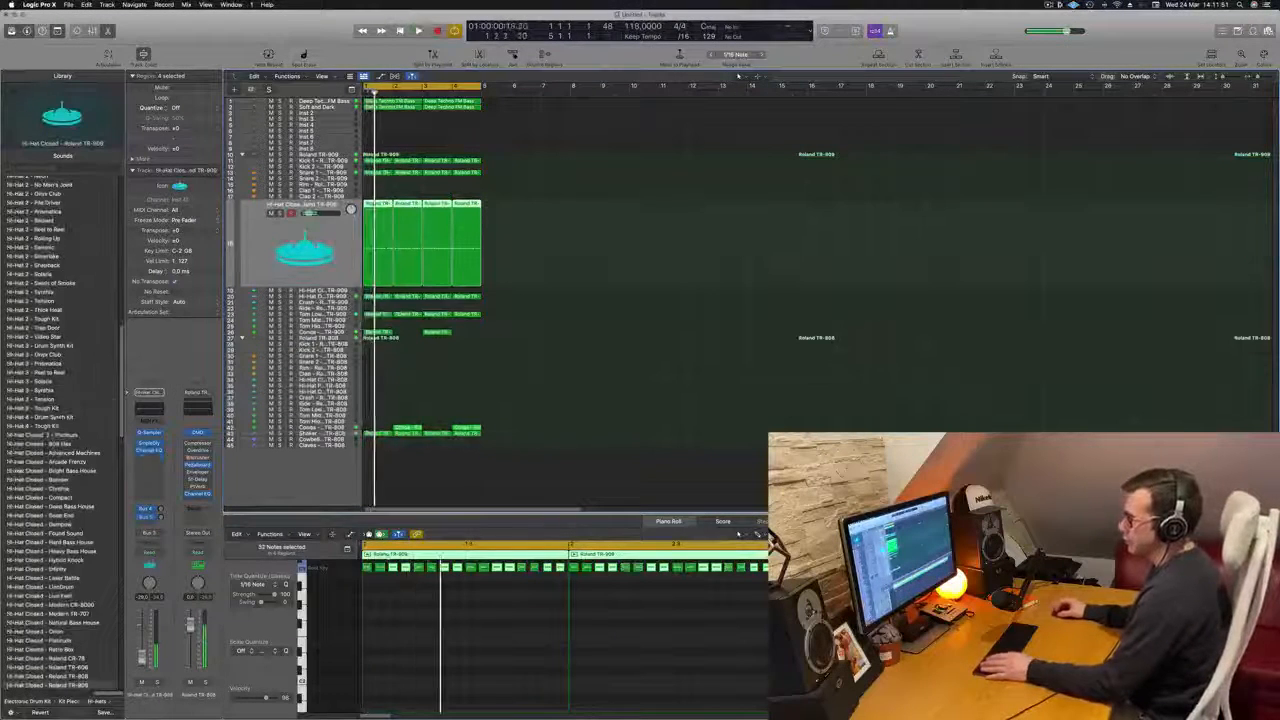
key("ctrl+m")
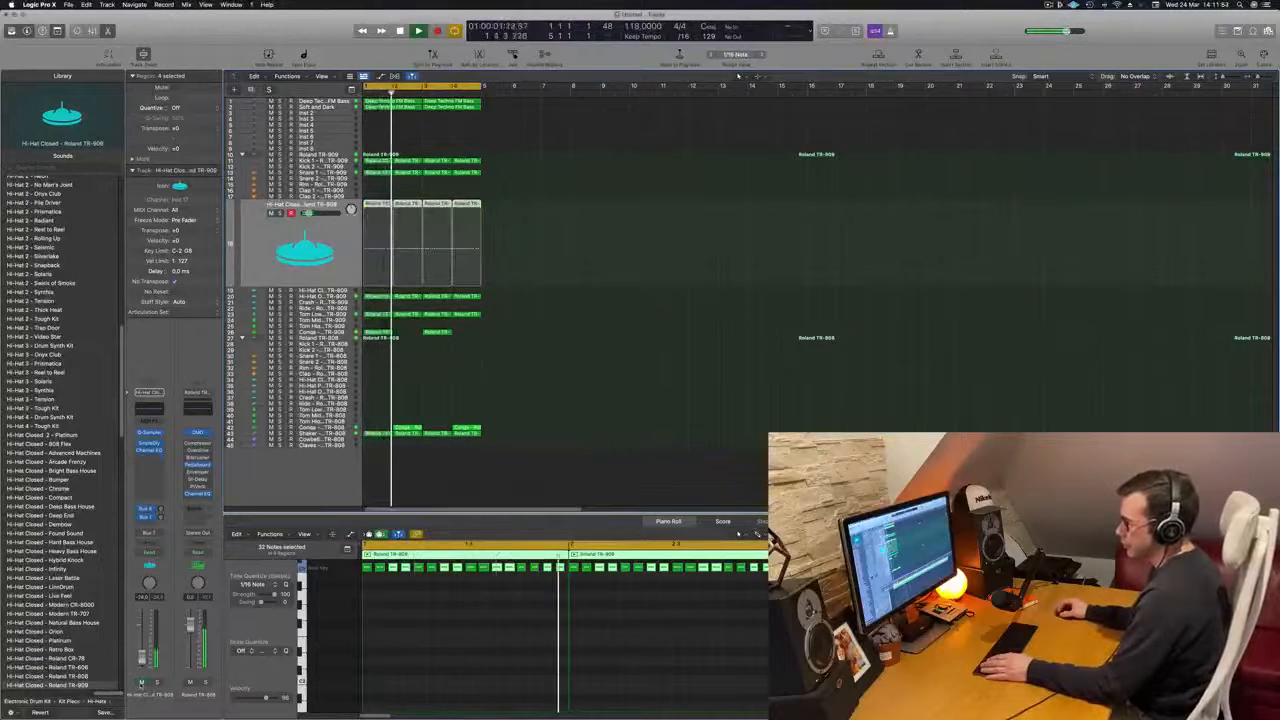
key("ctrl+m")
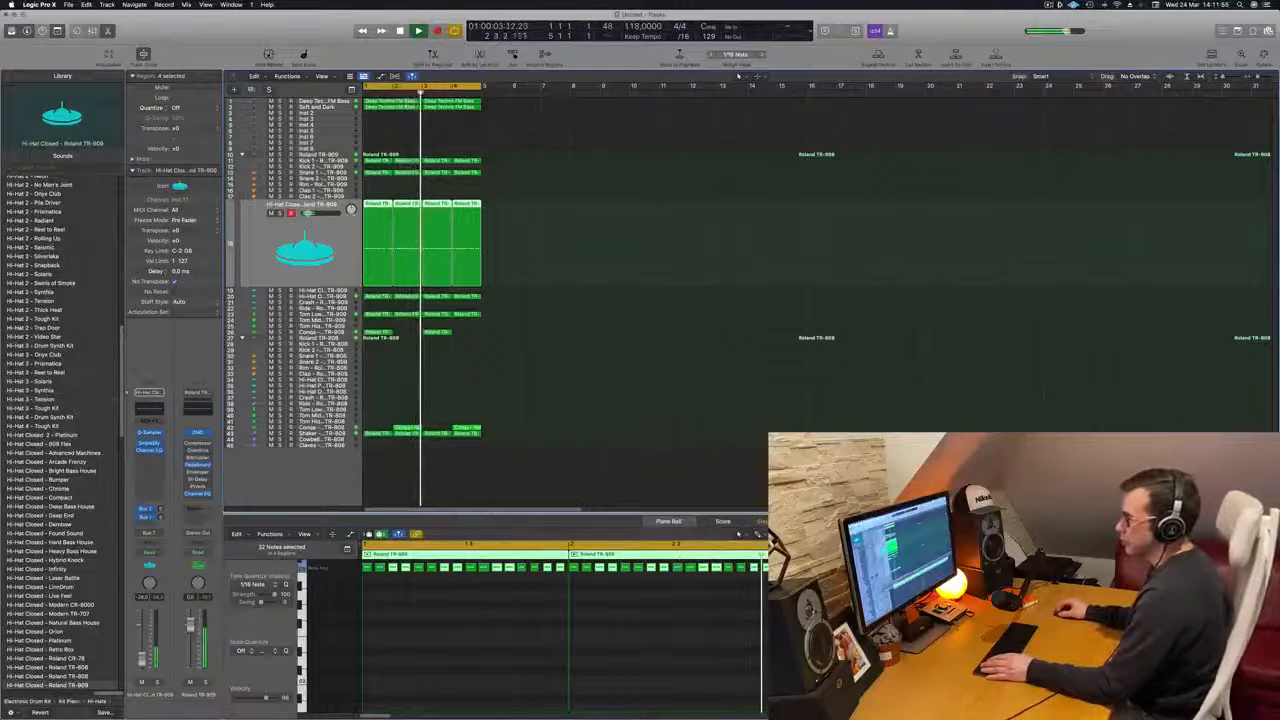
left_click(650, 332)
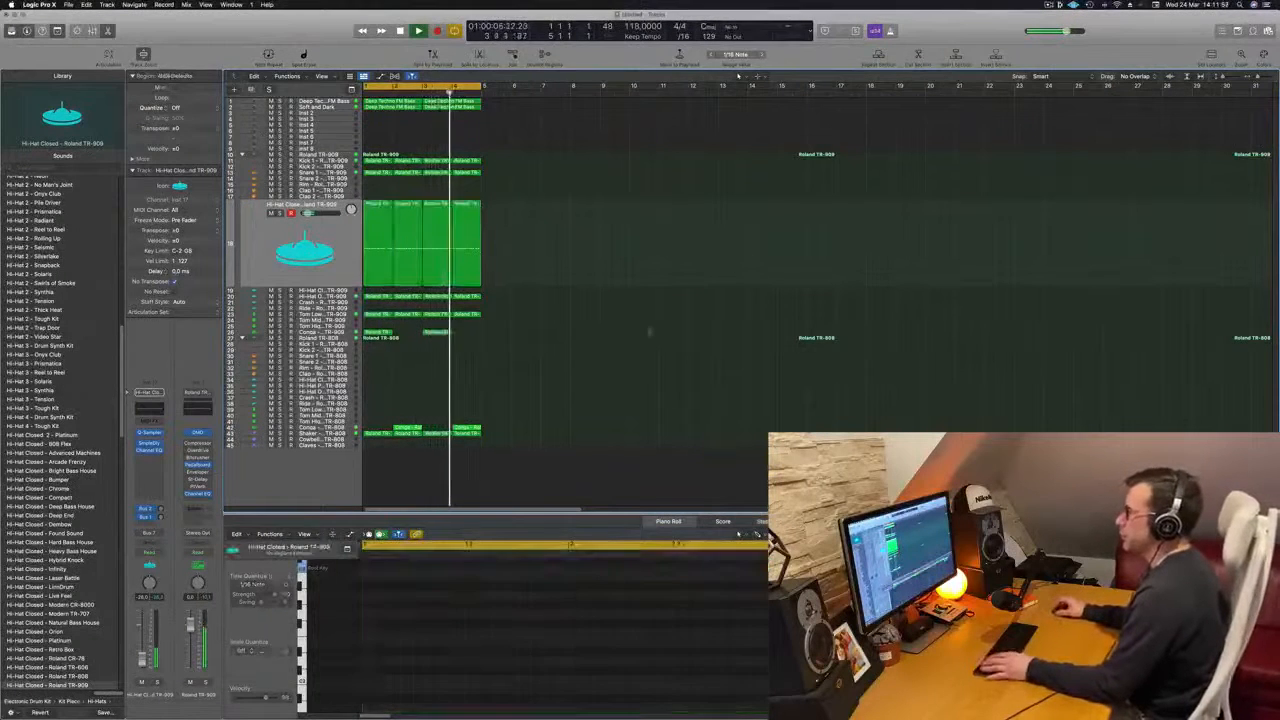
Solo the Soft and Dark track to check the pad alone, and bring back the full mix
left_click(341, 108)
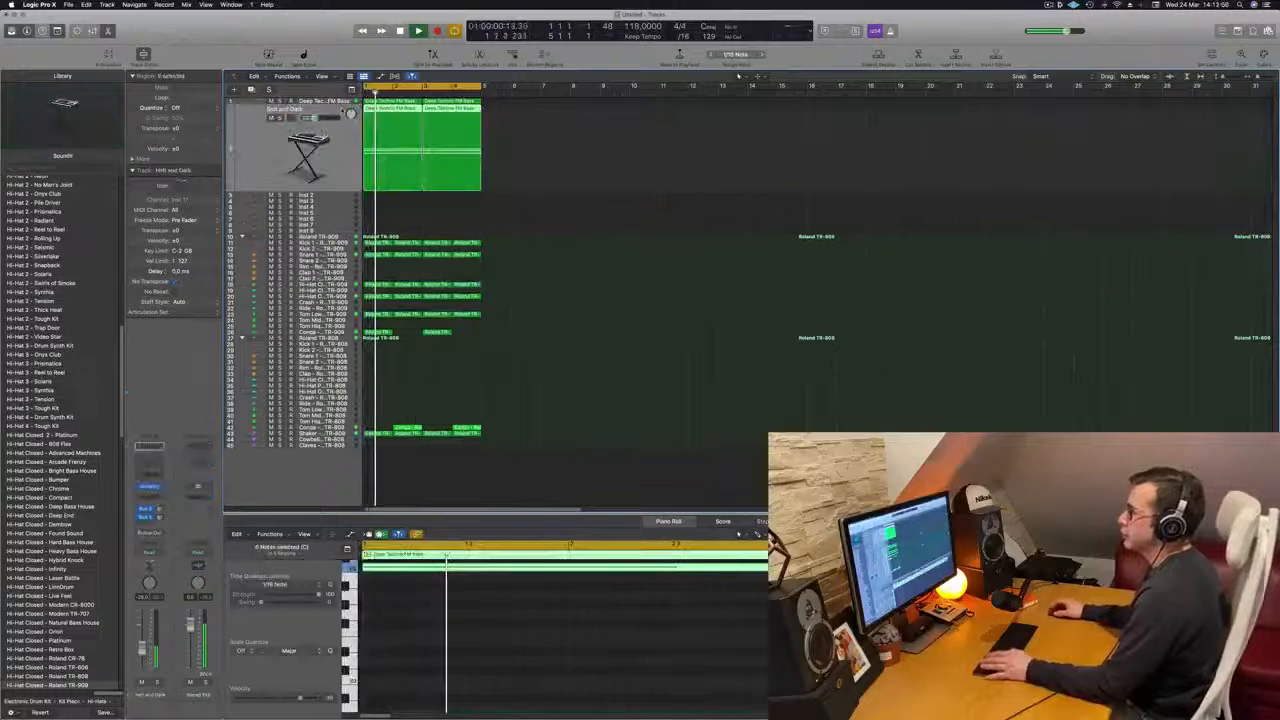
key("s")
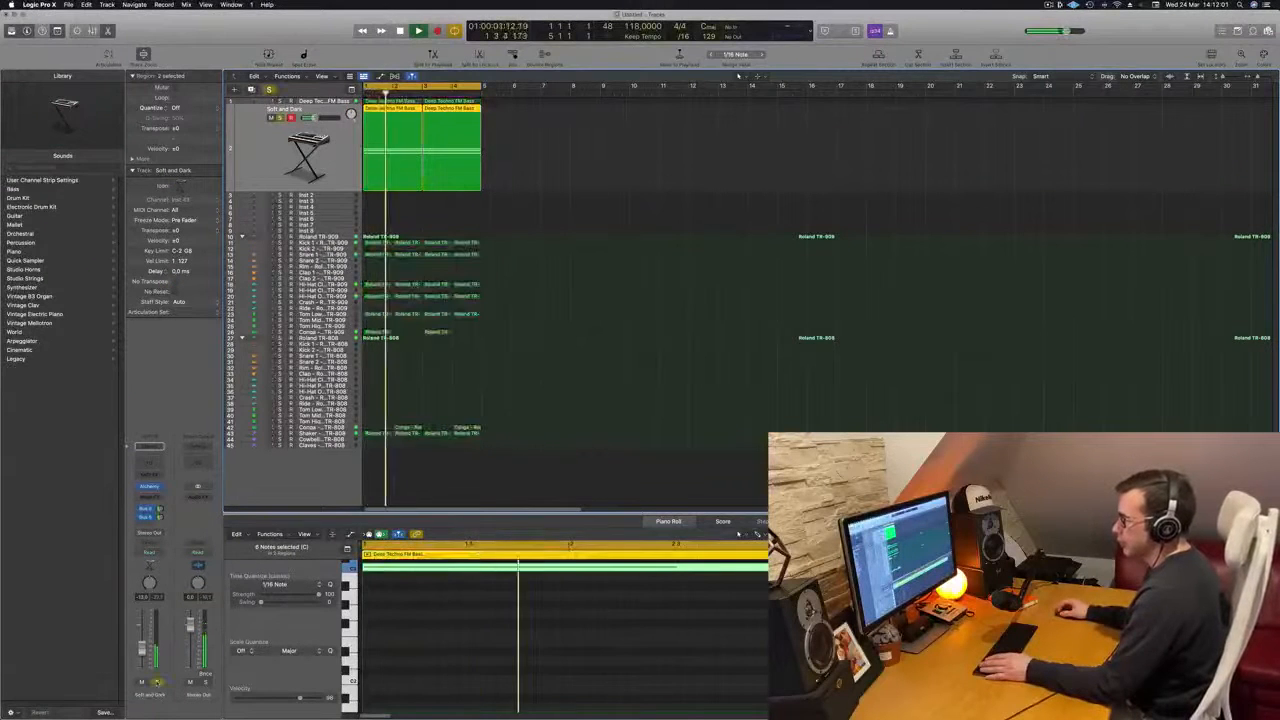
key("s")
key("Return")
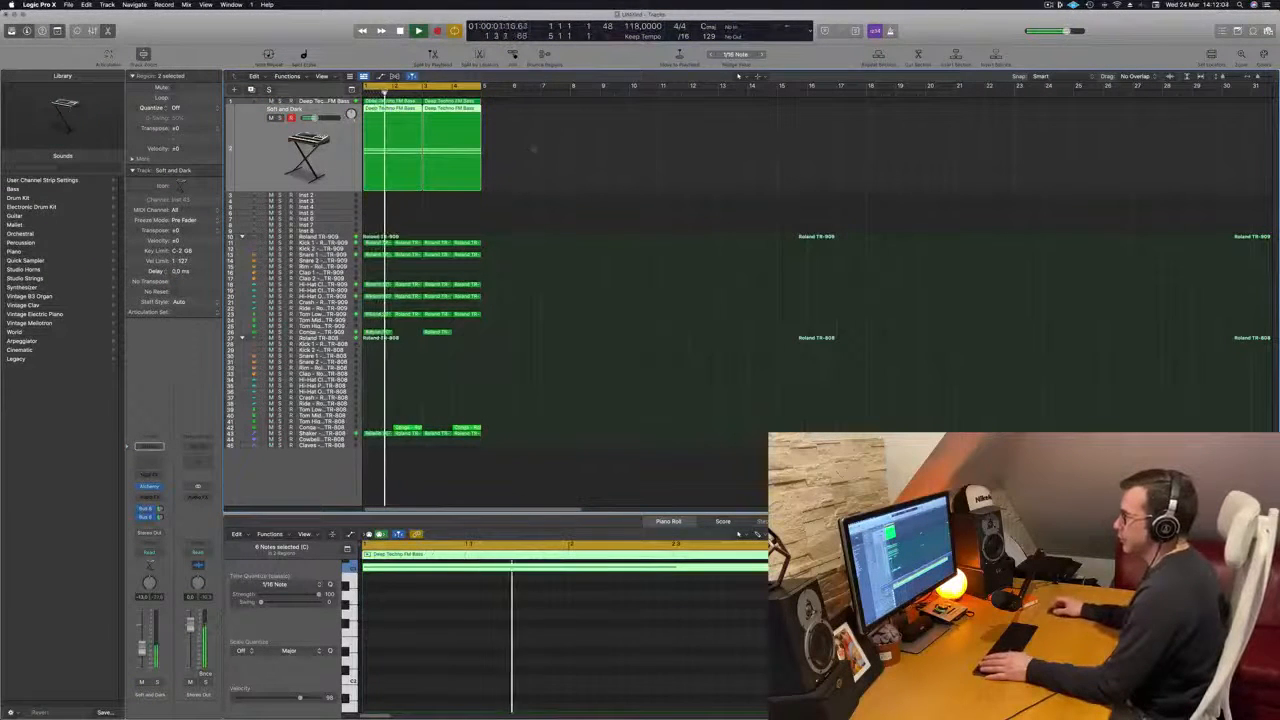
Add a Channel EQ to the Soft and Dark track and cut its lows with a high-pass filter at about 300 Hz
left_click(148, 447)
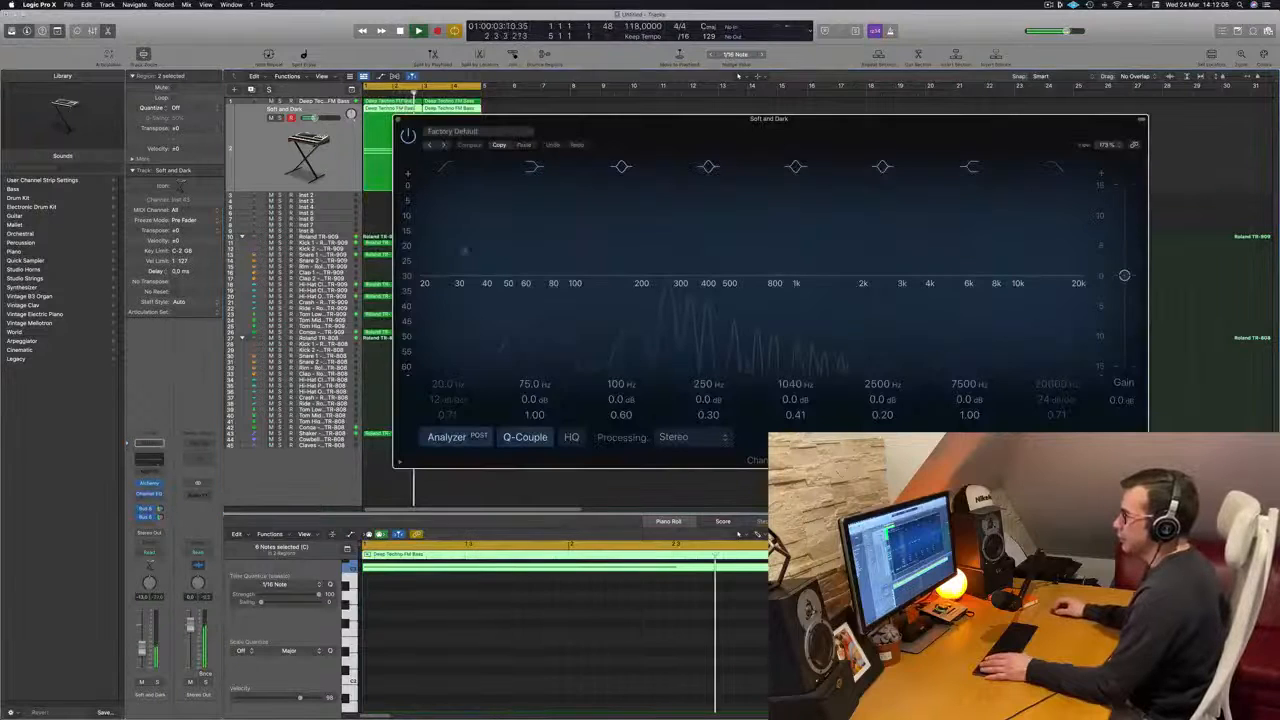
left_click_drag(486, 195, 718, 205)
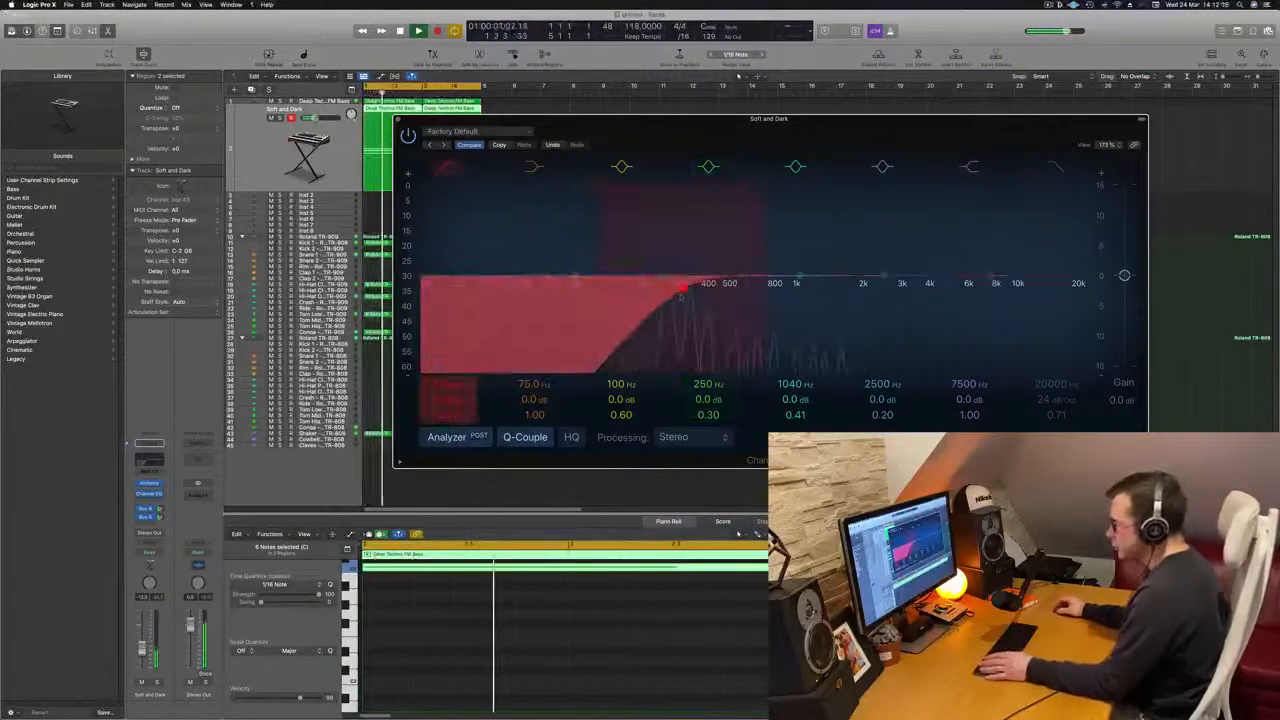
left_click(400, 118)
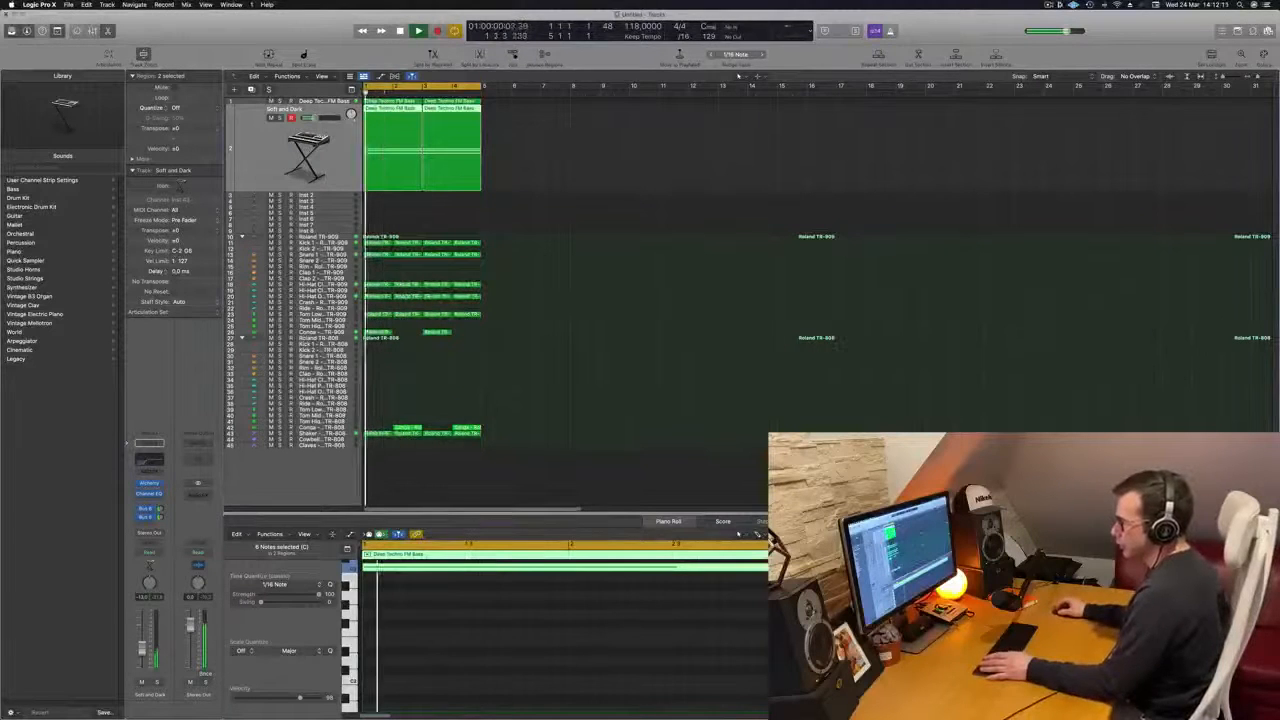
Repeat the four-bar regions on all tracks three times up to bar 17 and extend the cycle range to match
left_click(341, 244)
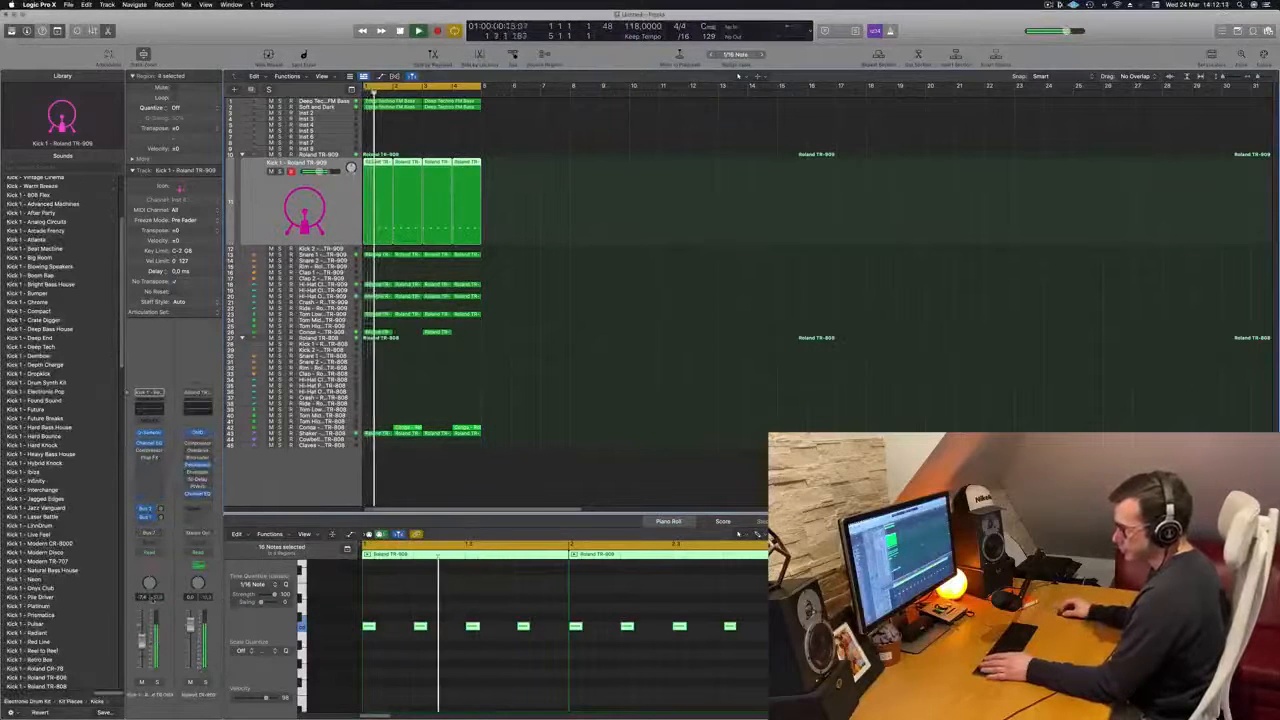
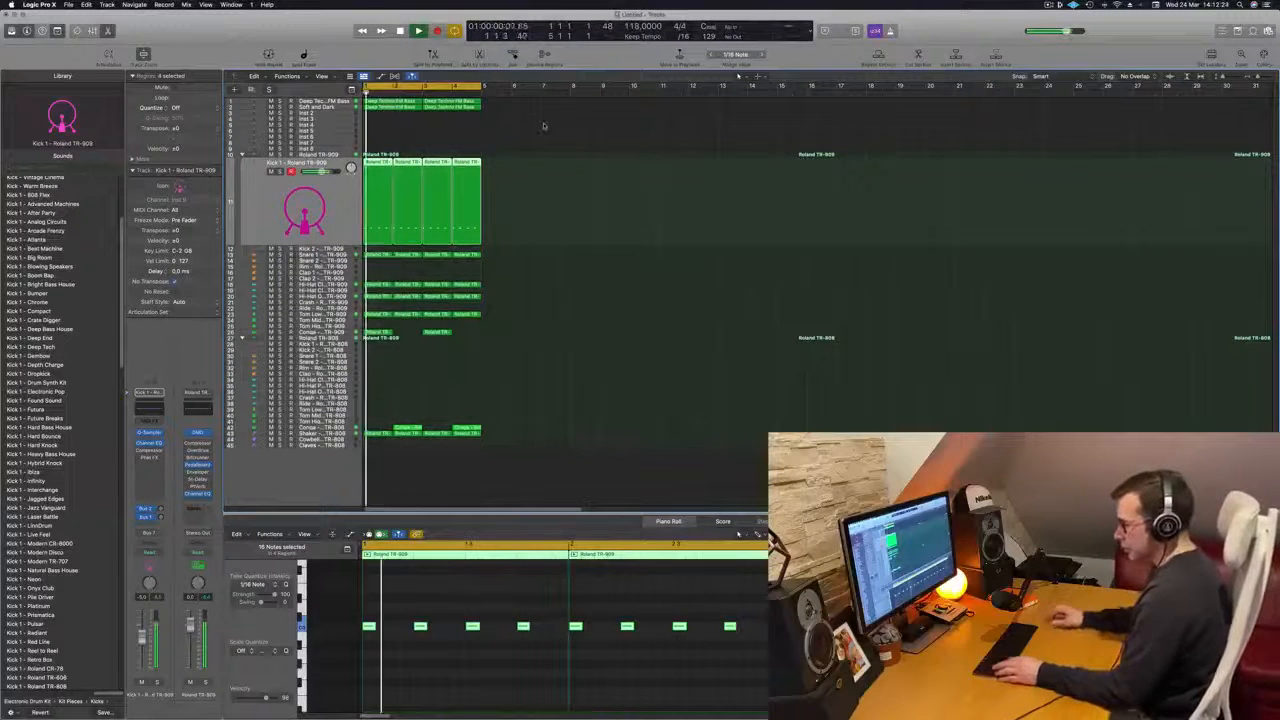
key("super+r")
key("super+r")
key("super+r")
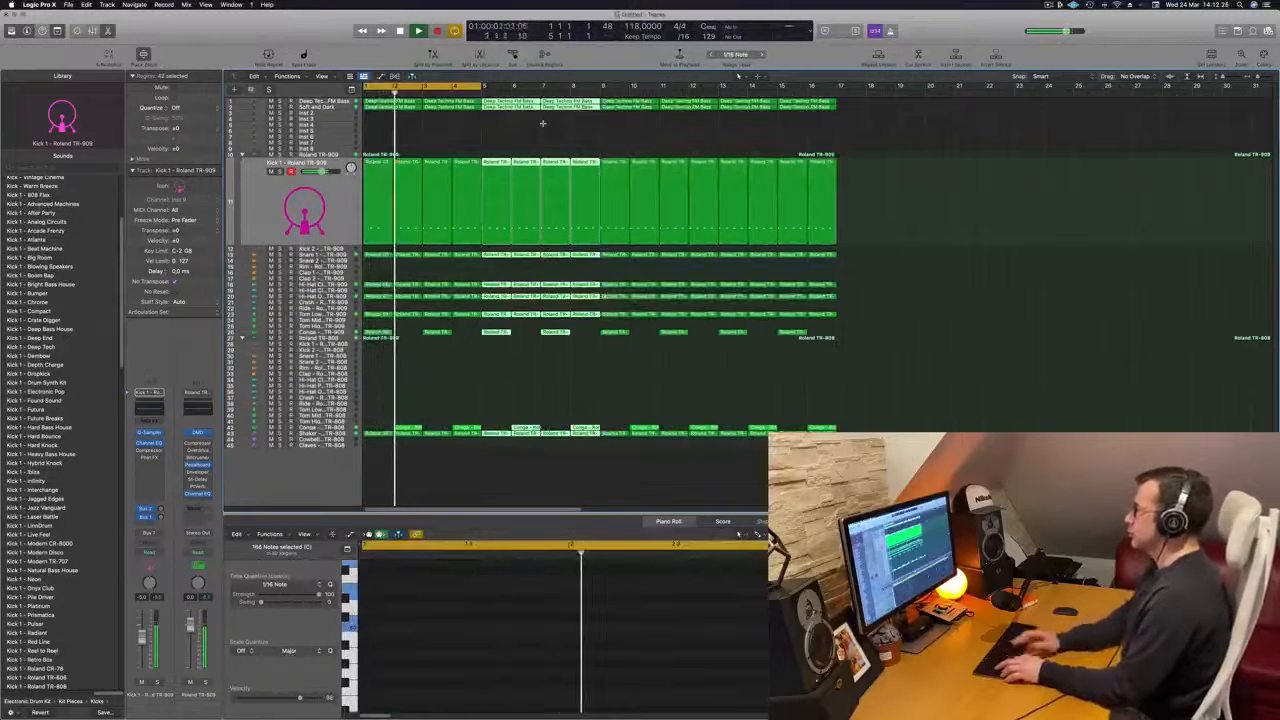
left_click_drag(484, 86, 843, 102)
key("Return")
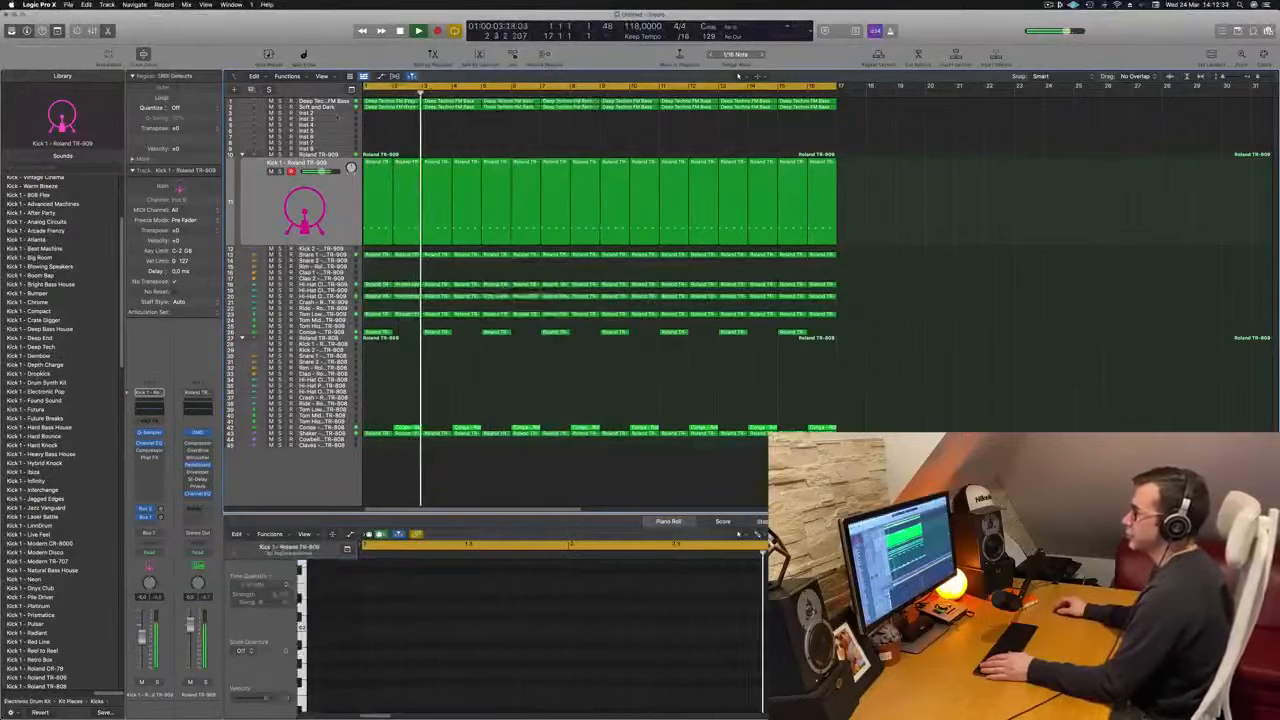
Open Alchemy on the empty Inst 2 track and copy the first Soft and Dark region onto that track
left_click(338, 117)
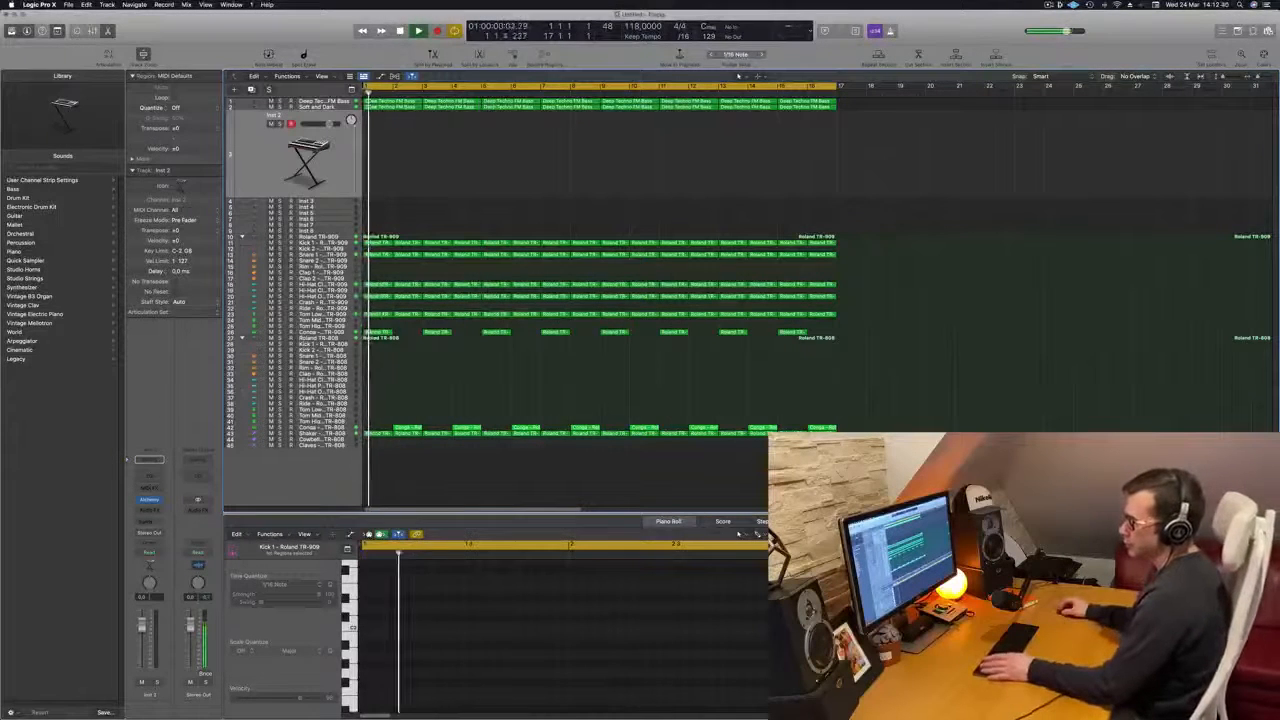
mouse_move(678, 127)
left_mouse_down()
mouse_move(638, 151)
mouse_move(675, 151)
left_mouse_up()
left_click(260, 163)
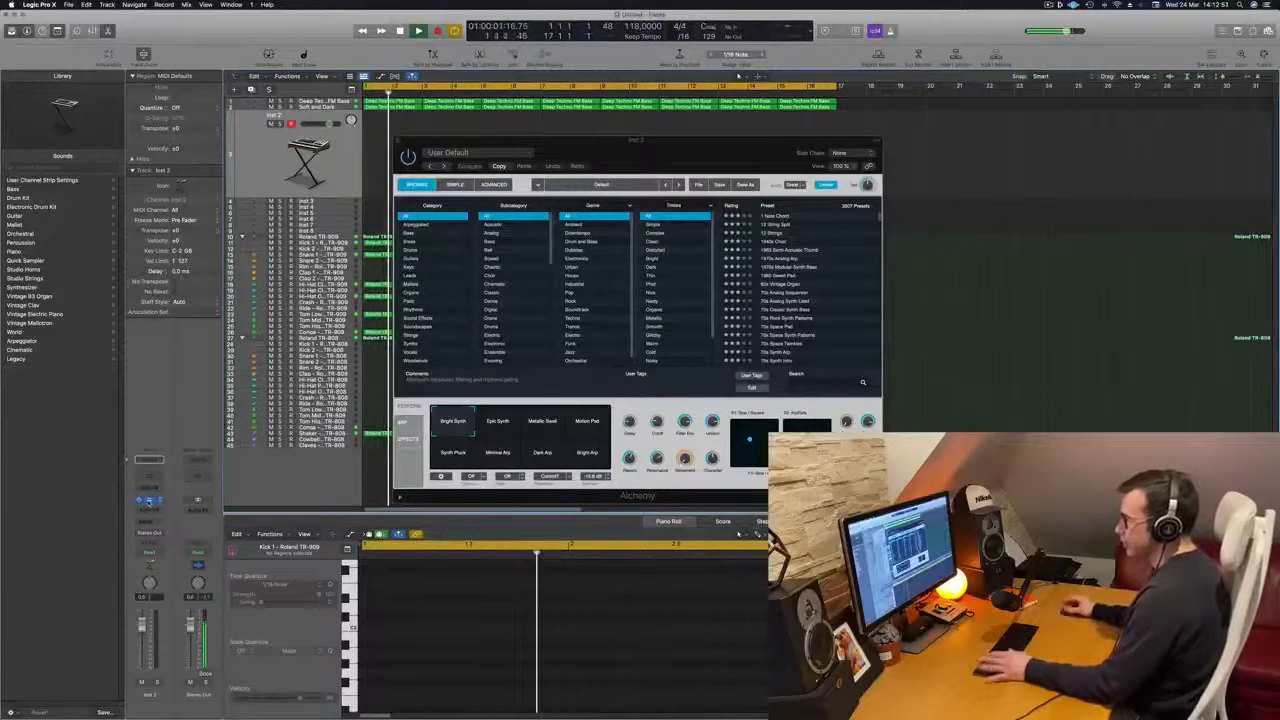
left_click_drag(835, 156, 1279, 205)
key("Return")
left_click_drag(380, 107, 382, 157)
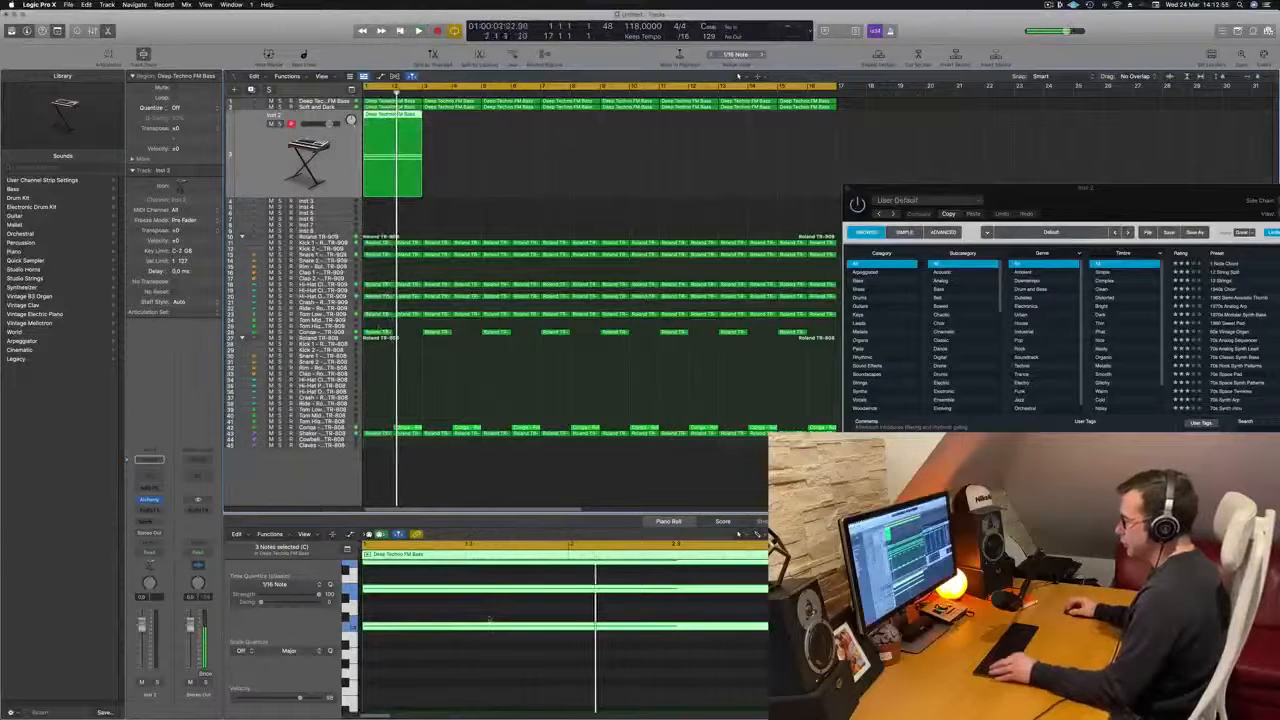
Reduce the copied Inst 2 region to its lowest note by deleting the two upper notes, and transpose the remaining note down an octave
left_click(488, 590)
left_click(490, 618, "shift")
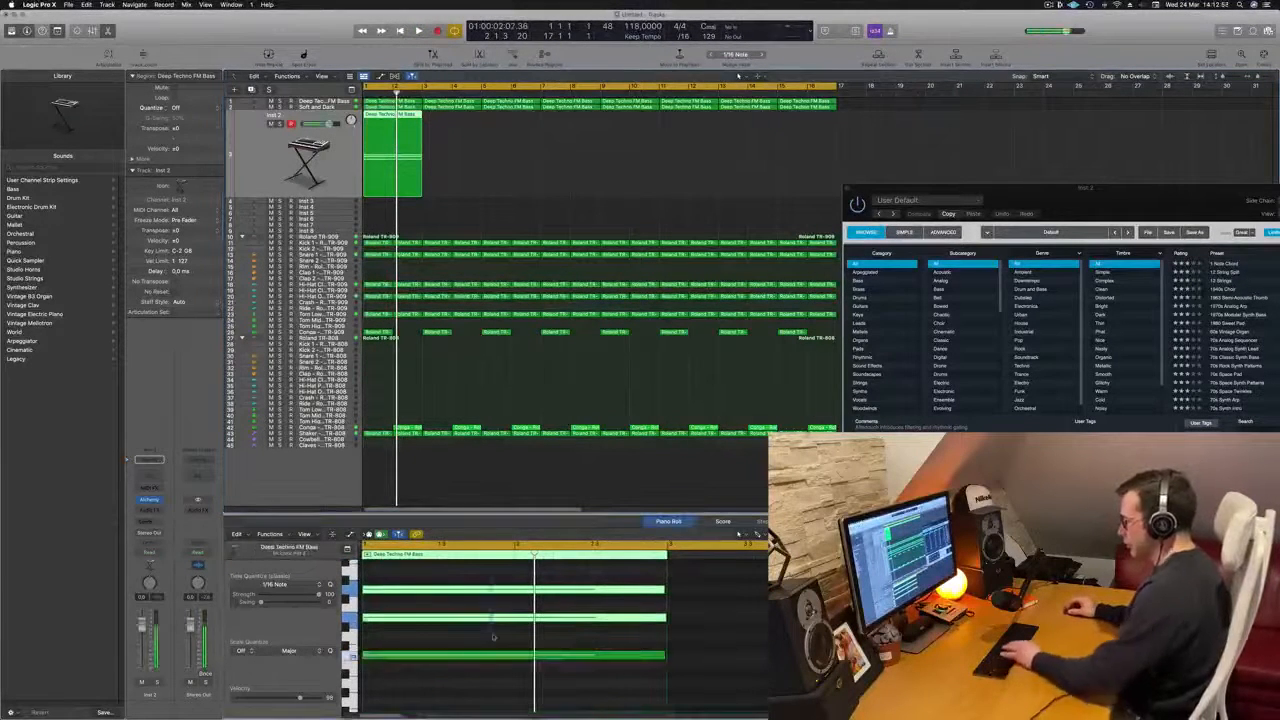
key("Delete")
left_click(541, 655)
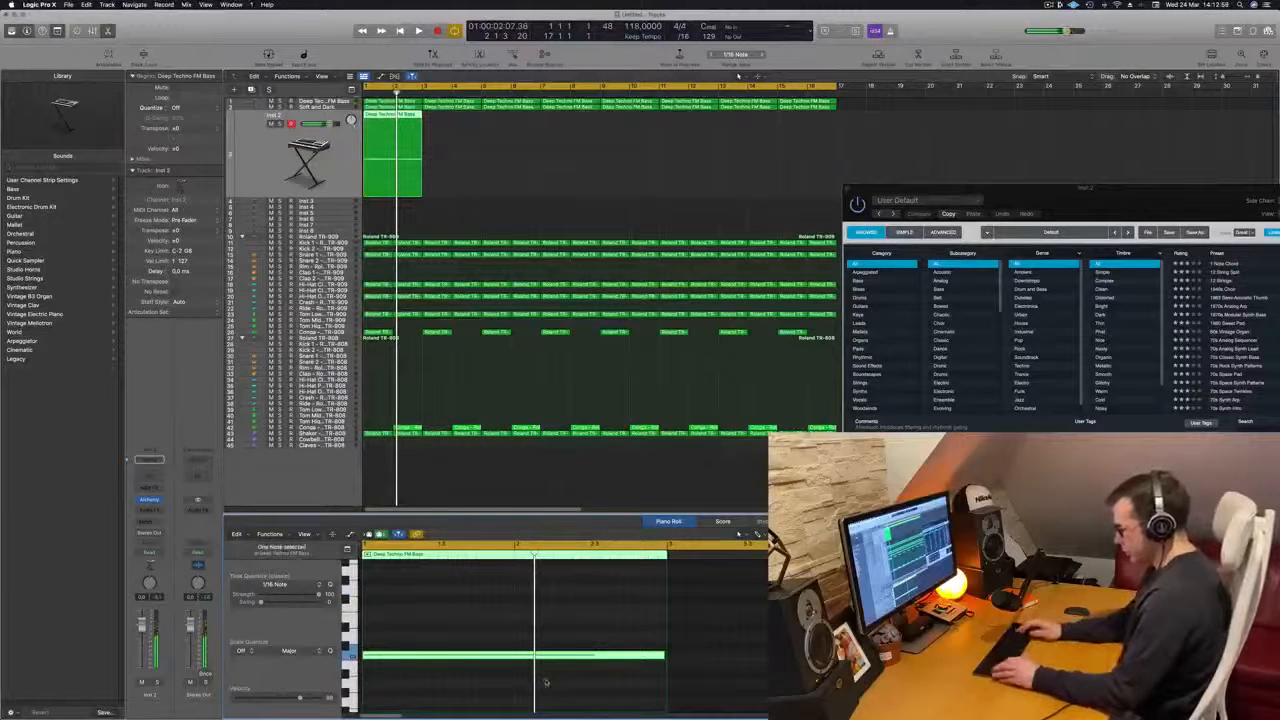
key("Delete")
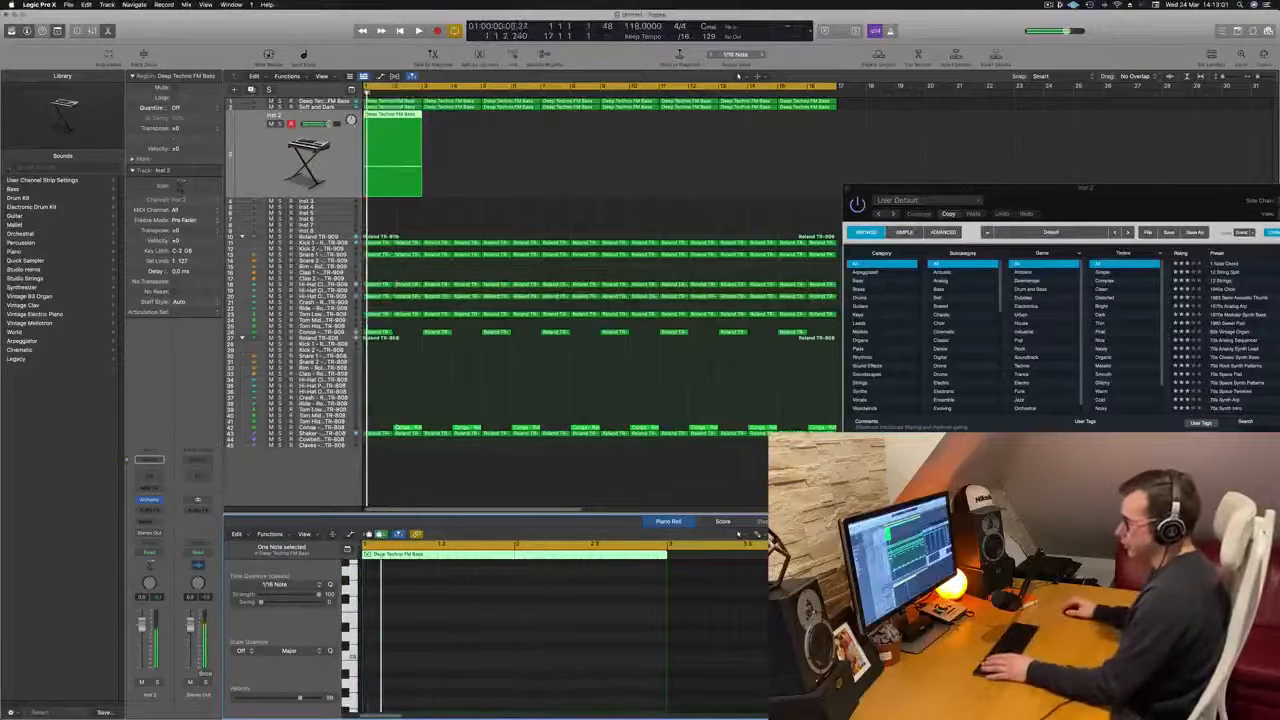
Insert the Arpeggiator MIDI effect on the Inst 2 track and play the loop
left_click_drag(1148, 190, 745, 113)
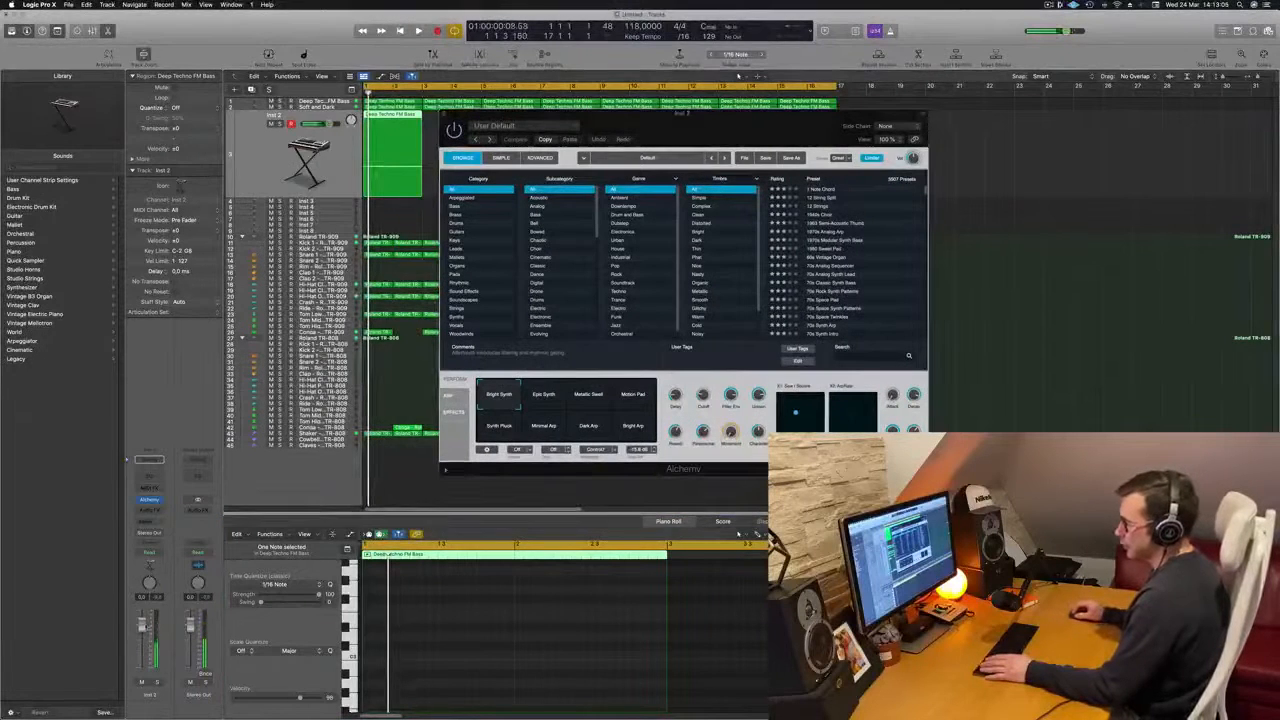
left_click(152, 487)
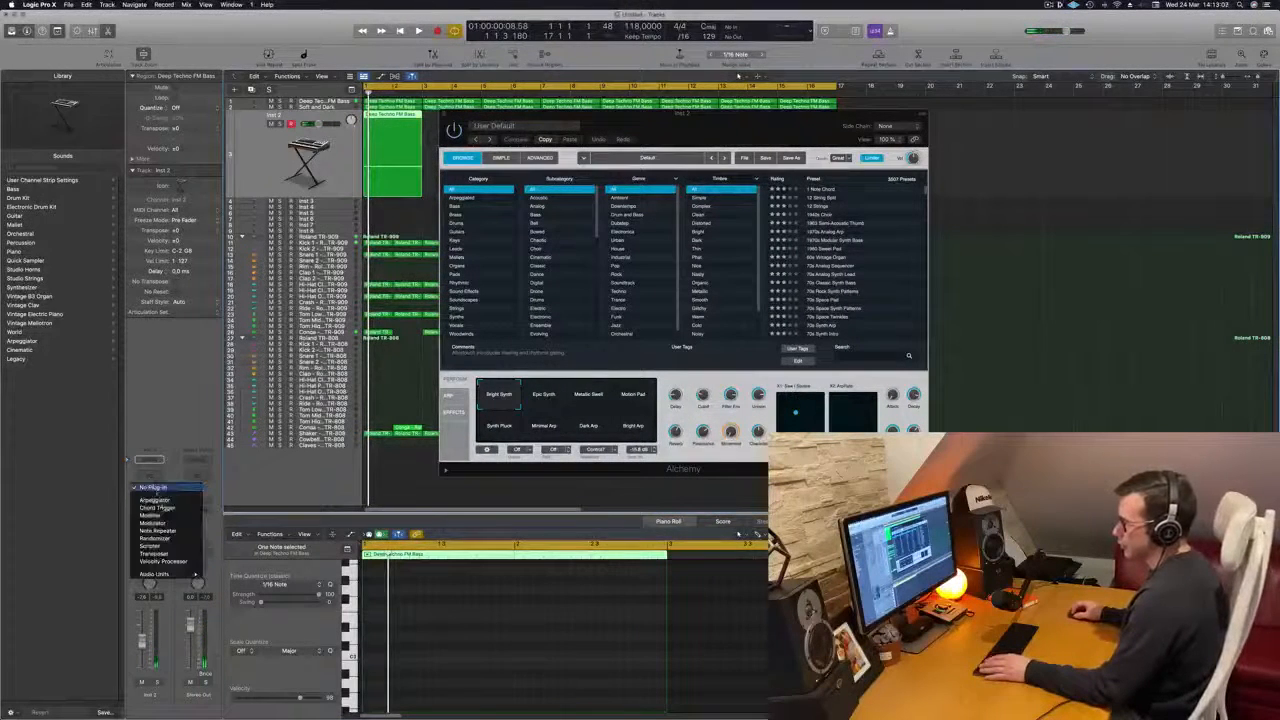
left_click(160, 500)
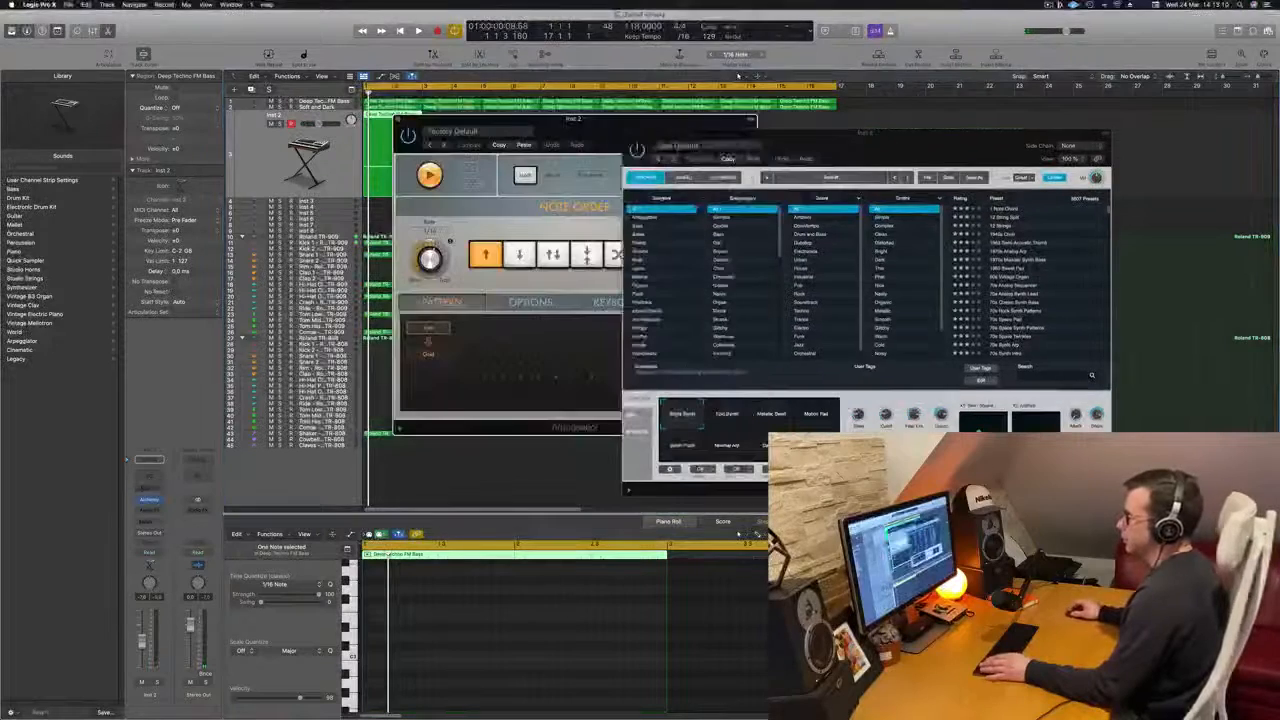
key("space")
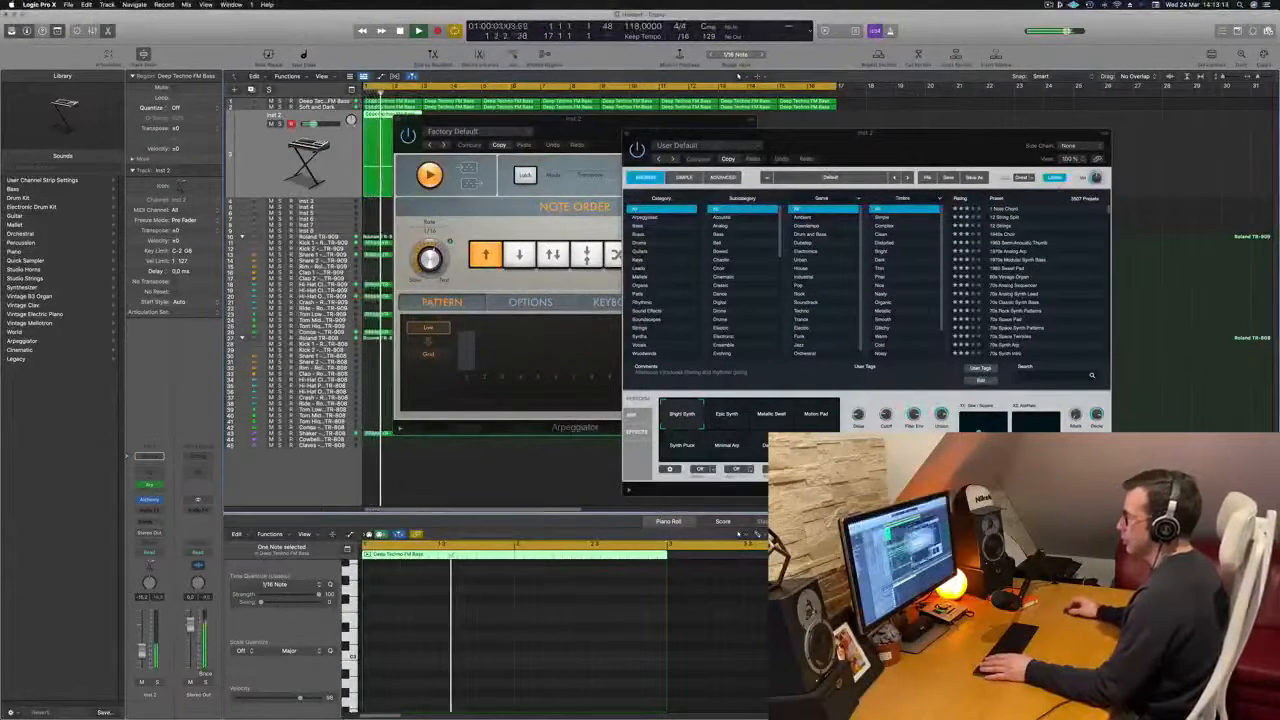
Filter the Alchemy presets by the Plucked subcategory, load Acoustic Pluck and play the loop
left_click_drag(664, 131, 1197, 184)
left_click_drag(885, 146, 664, 128)
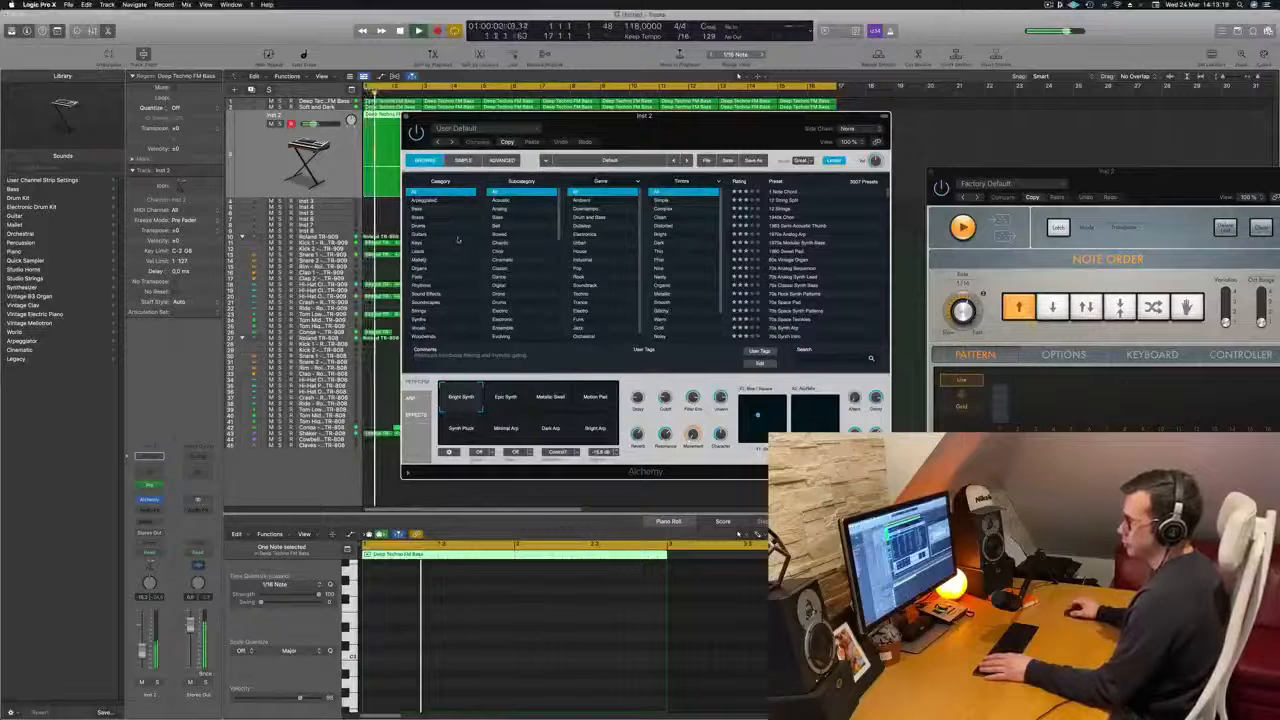
scroll(517, 251, "down", 10)
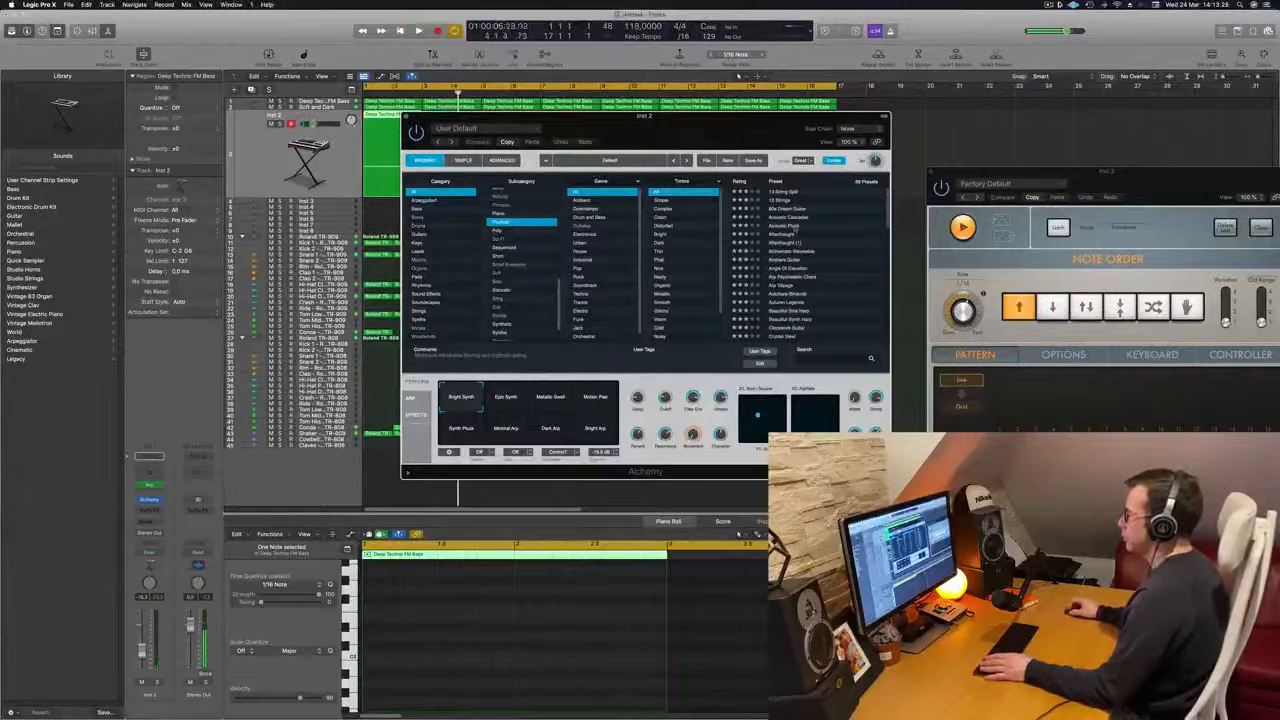
left_click_drag(740, 137, 782, 128)
key("space")
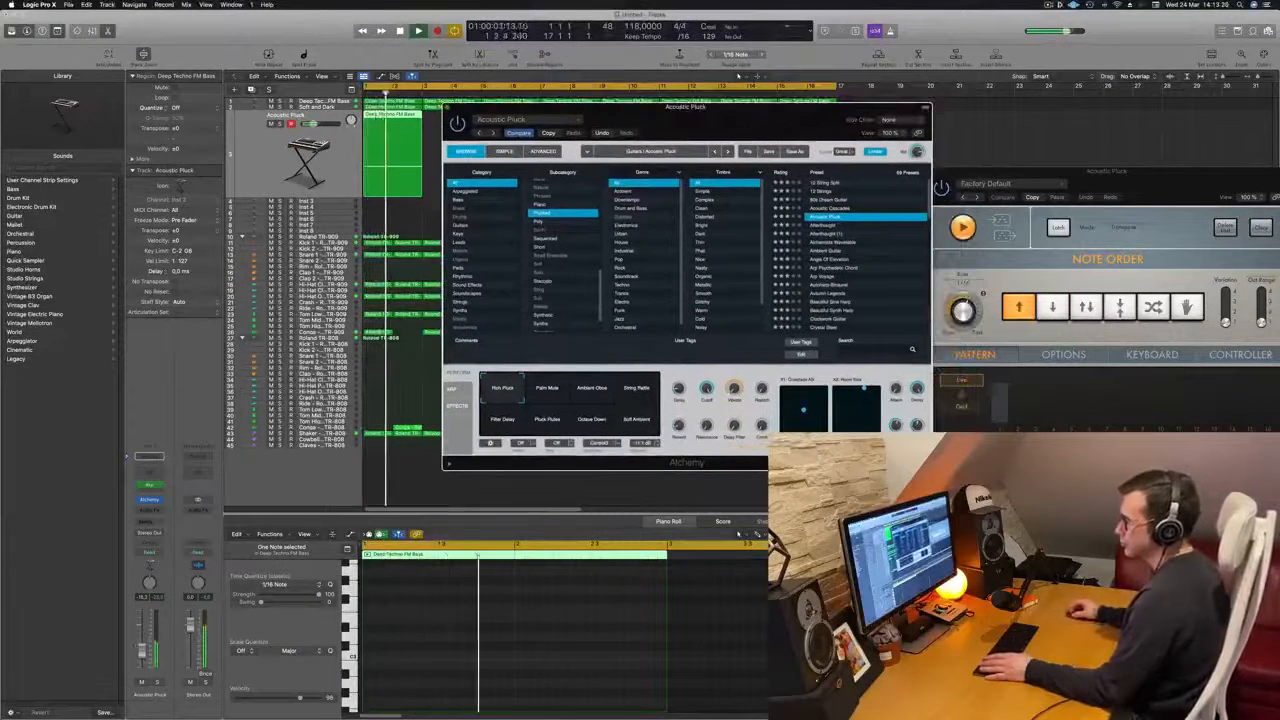
Set the Arpeggiator rate to 1/8 and briefly solo the Acoustic Pluck track to check the pattern
left_click_drag(1106, 171, 805, 255)
key("space")
key("space")
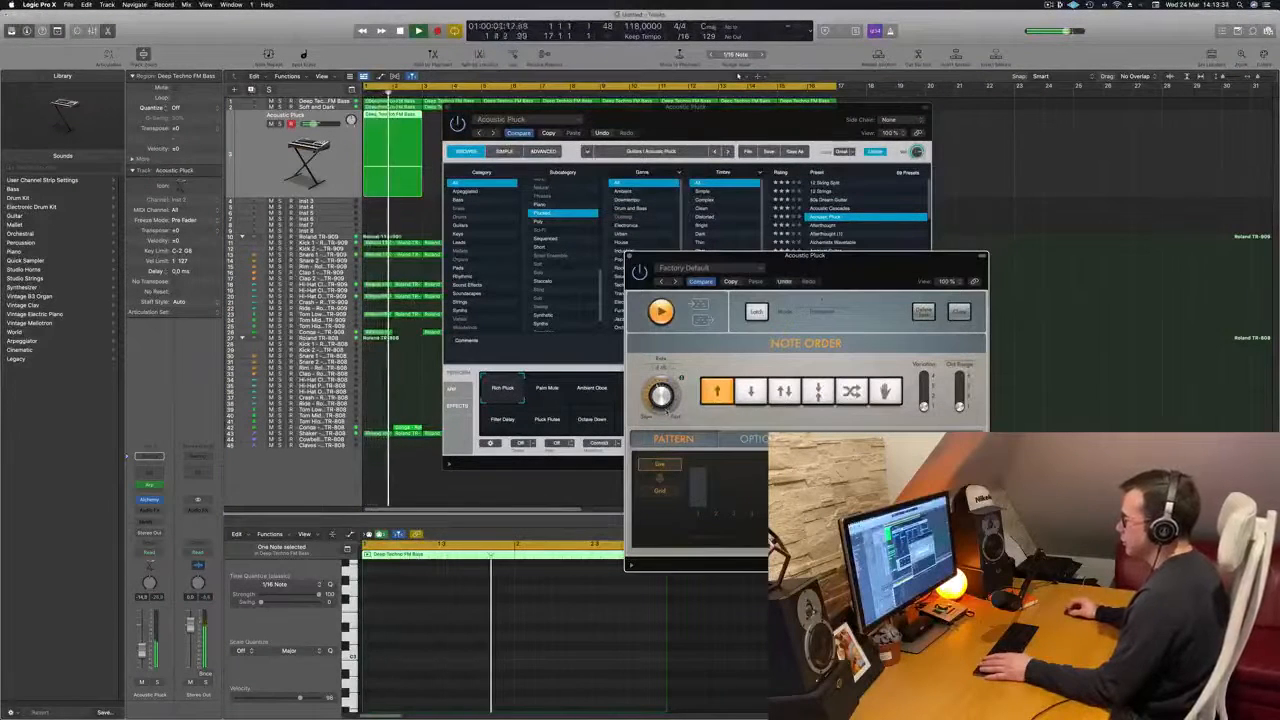
left_click_drag(886, 271, 936, 256)
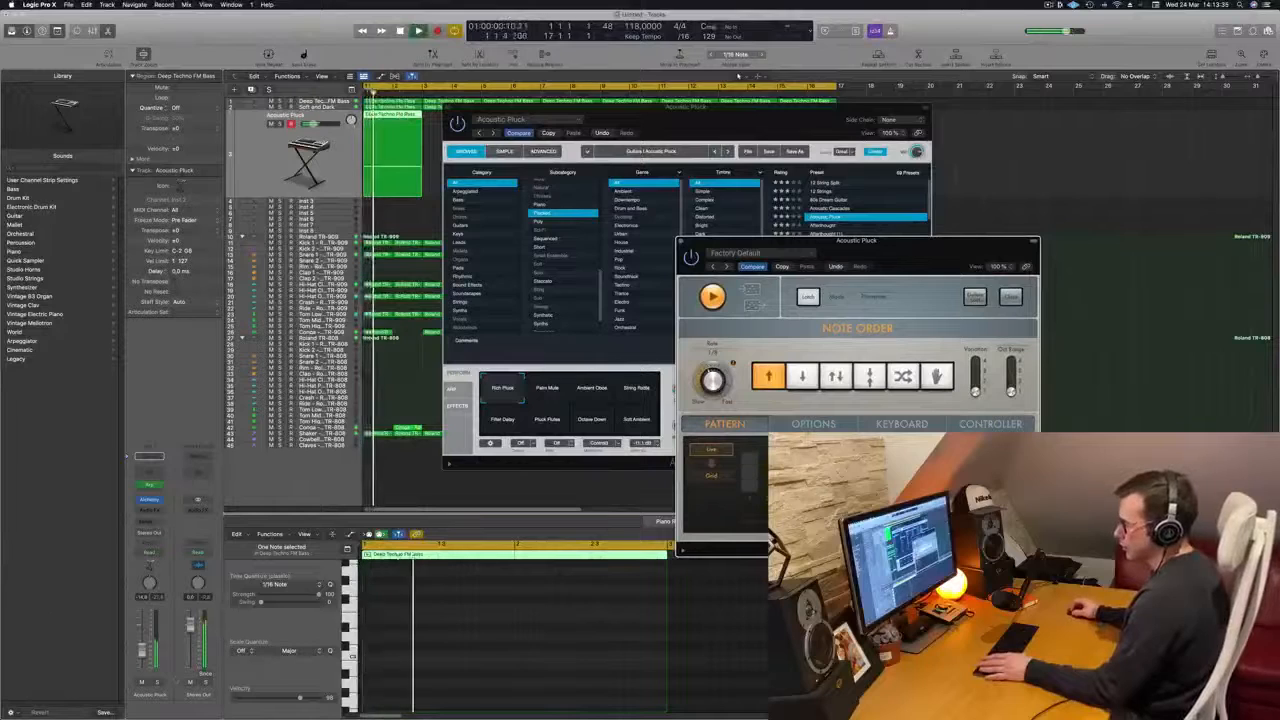
left_click(158, 682)
left_click(158, 682)
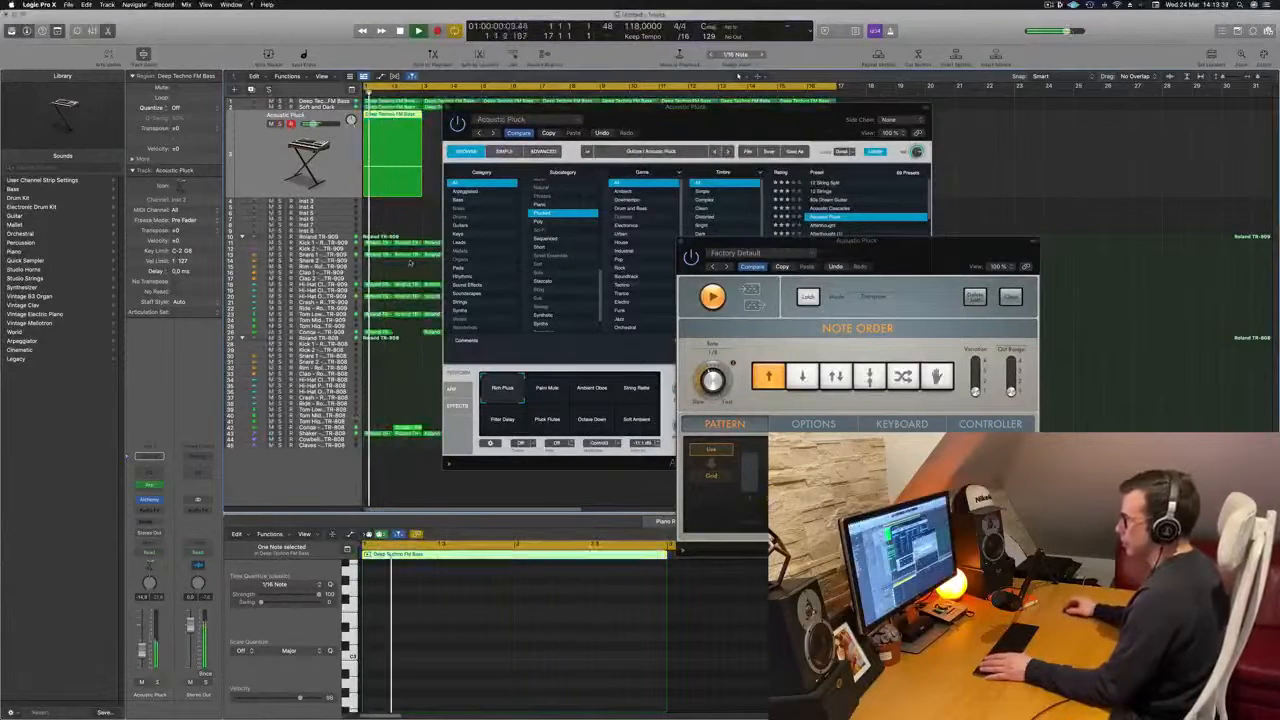
Open the Acoustic Pluck region in the Piano Roll, transpose its single note up an octave and play the loop
left_click_drag(700, 107, 1080, 122)
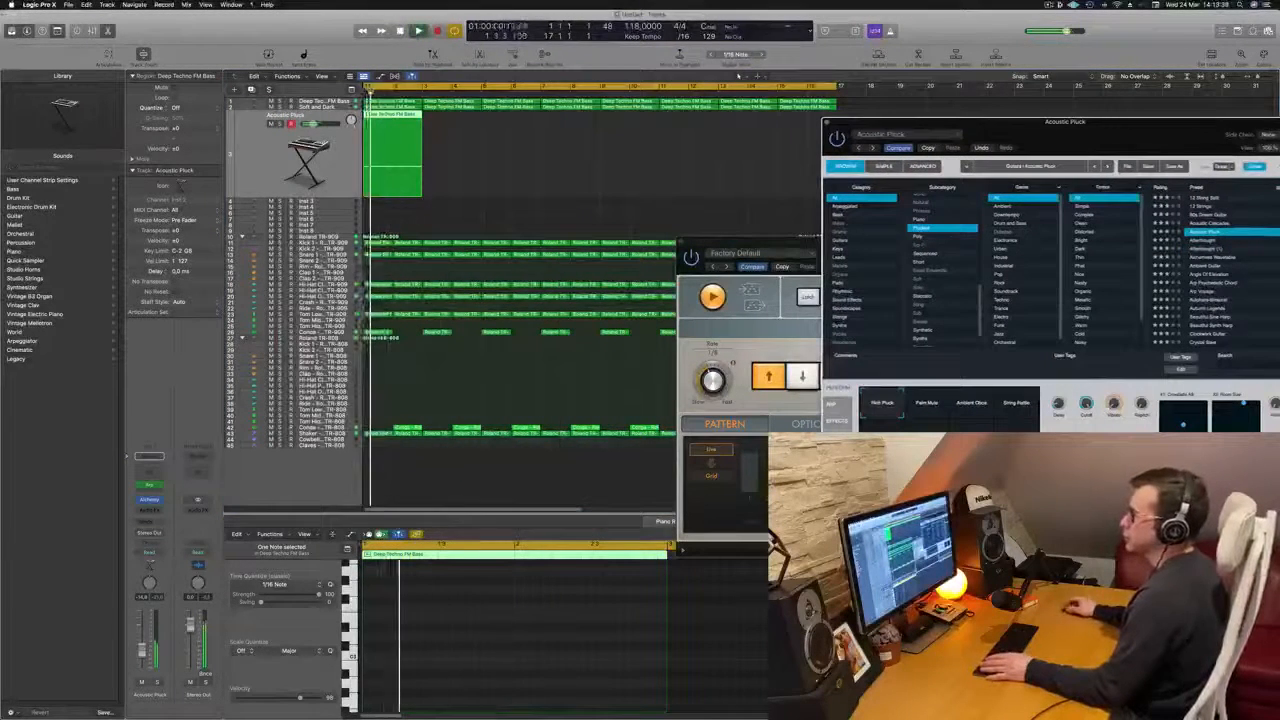
key("space")
double_click(407, 117)
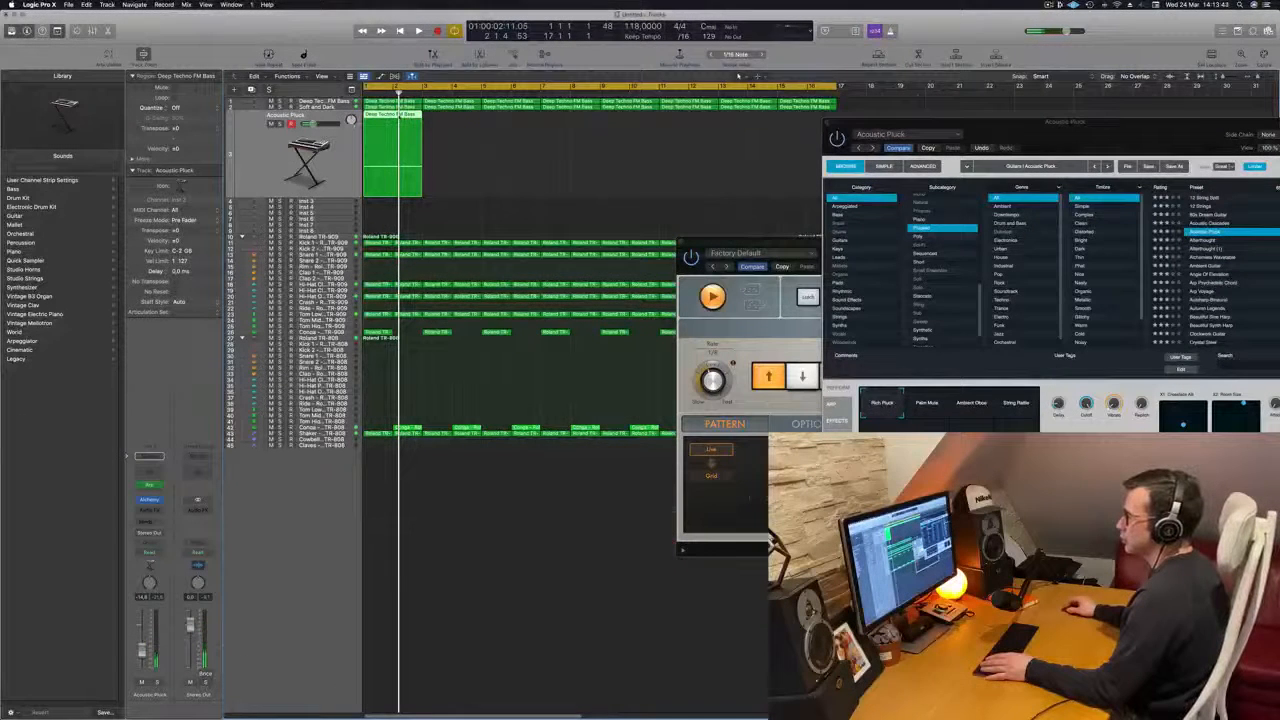
double_click(400, 117)
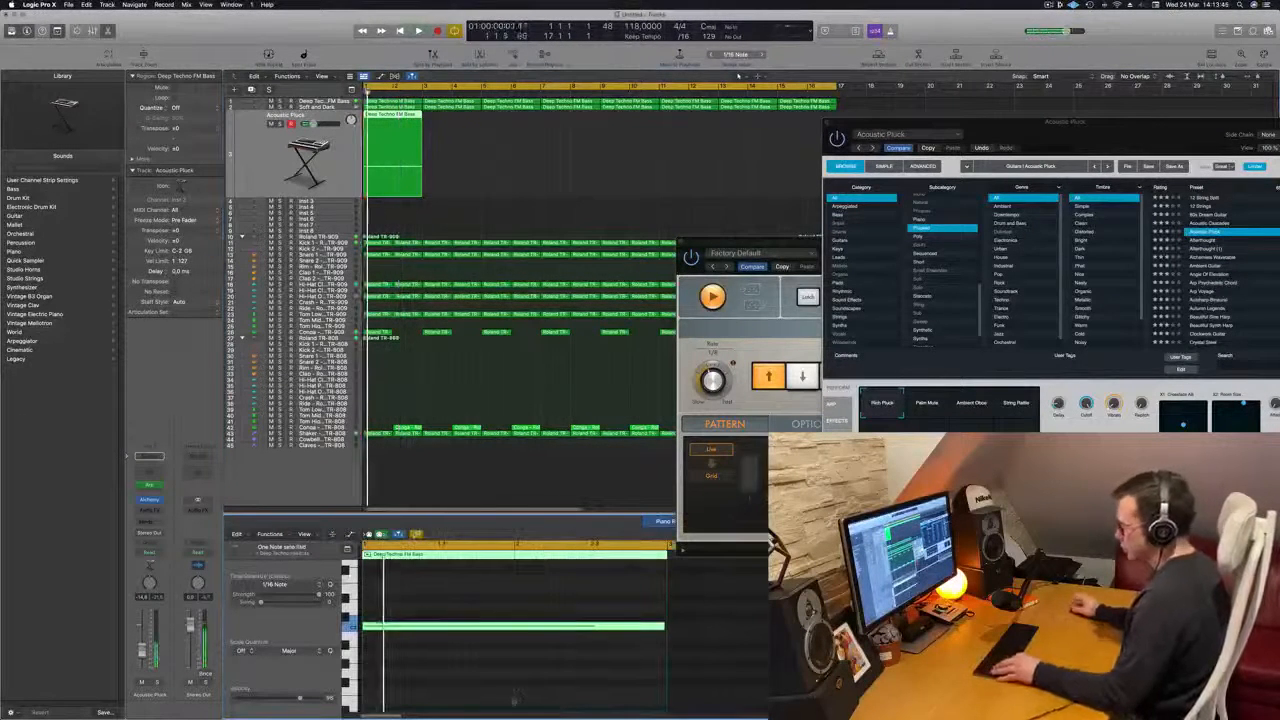
key("space")
key("alt+shift+Up")
key("space")
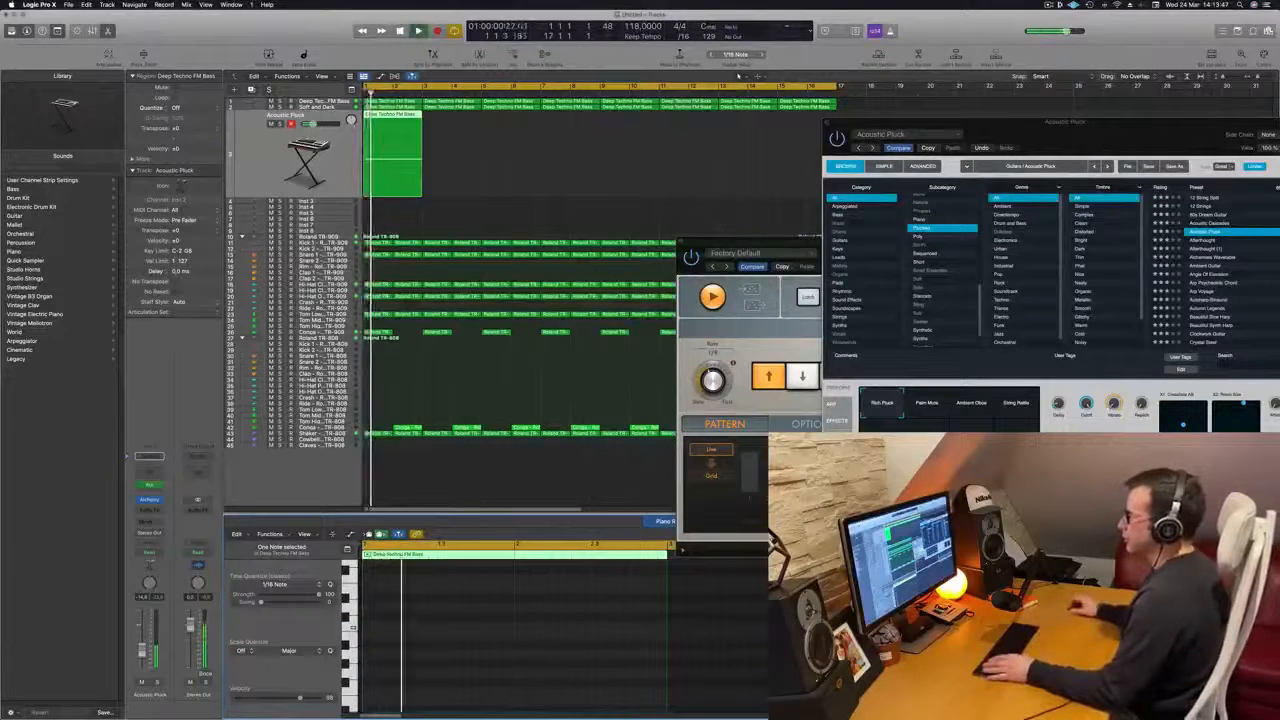
left_click_drag(759, 244, 651, 374)
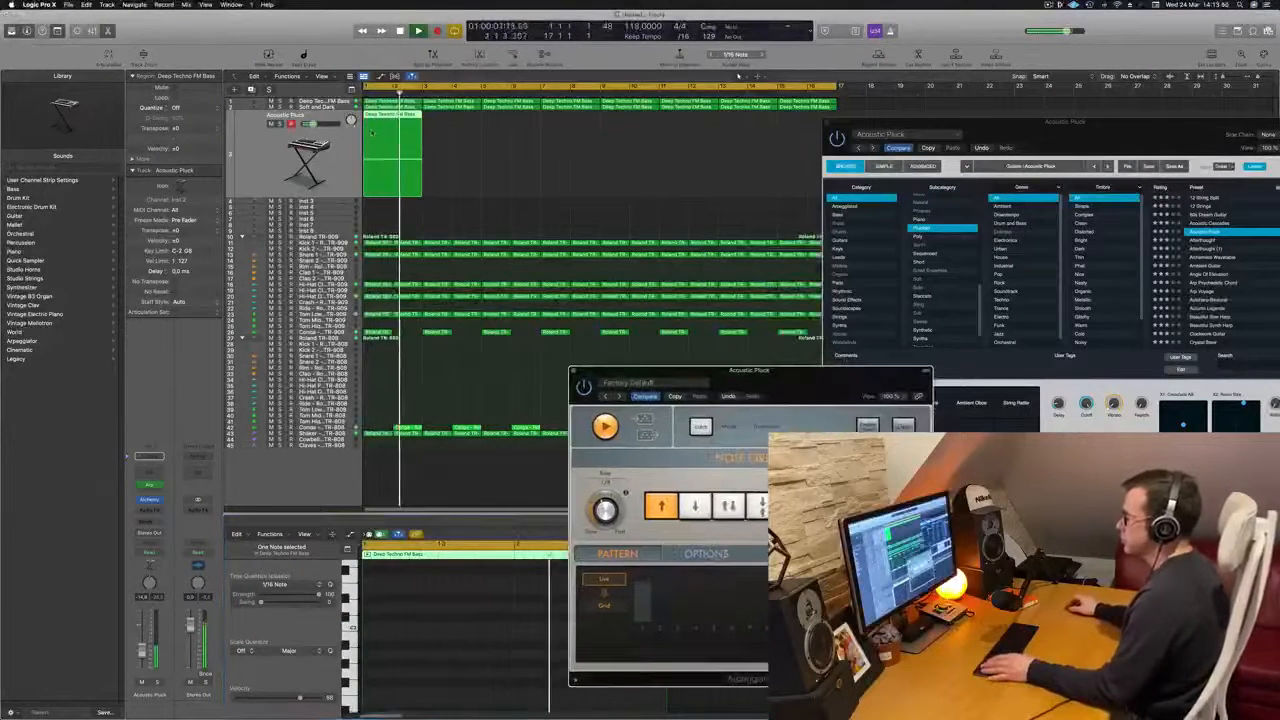
key("space")
key("space")
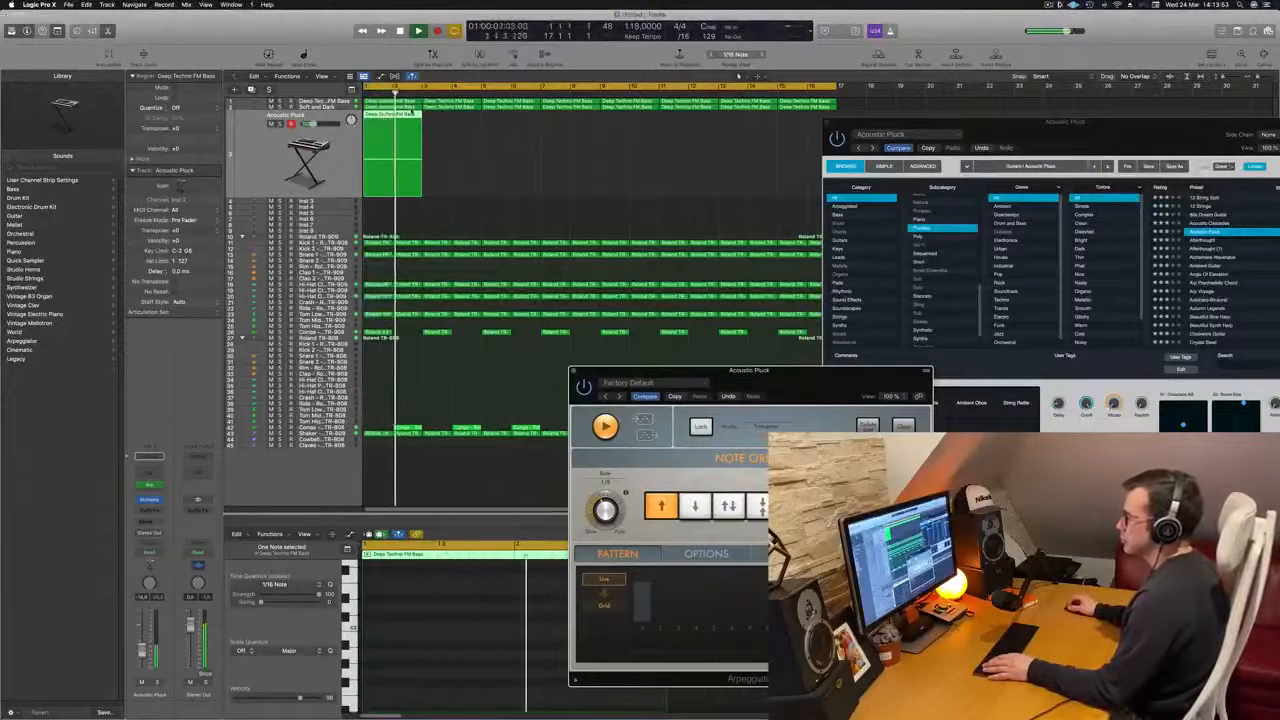
Load the Afterthought preset in Alchemy and listen to it in the mix
key("space")
left_click_drag(1010, 122, 553, 138)
key("space")
key("space")
left_click(748, 256)
left_click_drag(720, 138, 1025, 131)
key("space")
Replace the single-note region on the Afterthought track with a copy of the three-note Soft and Dark region and play it
left_click(369, 177)
key("Delete")
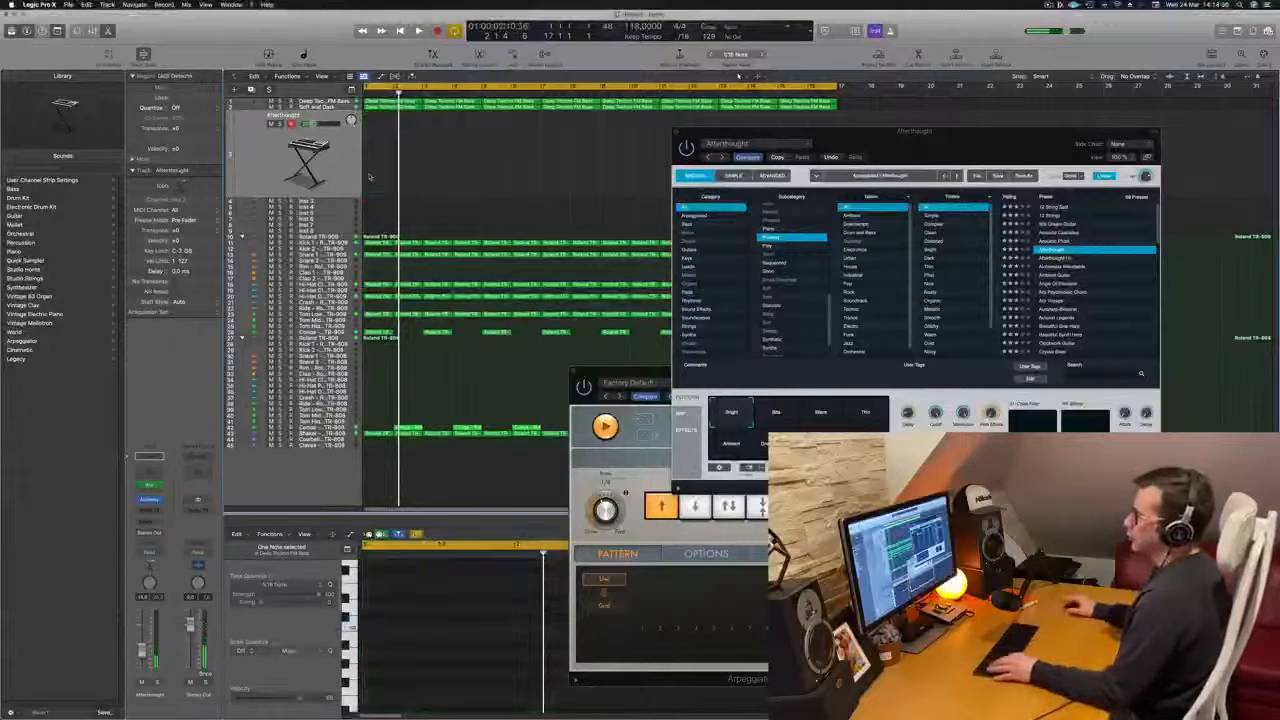
key("super+z")
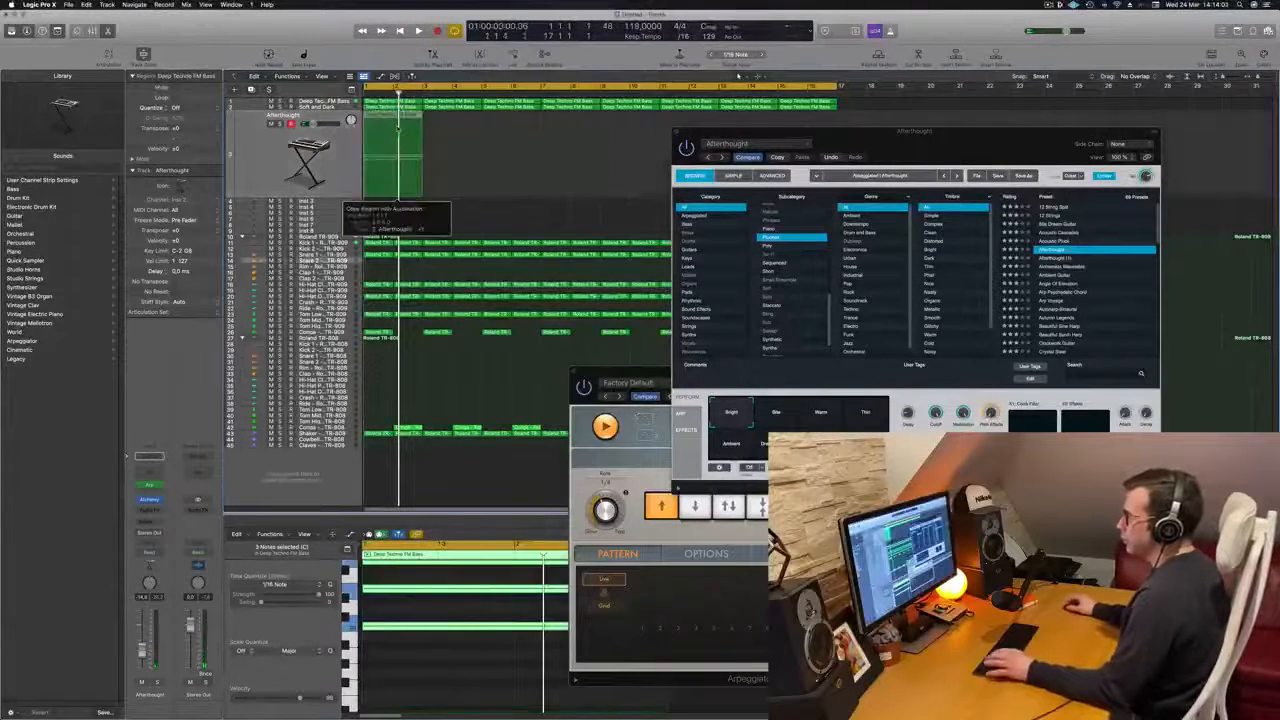
key("space")
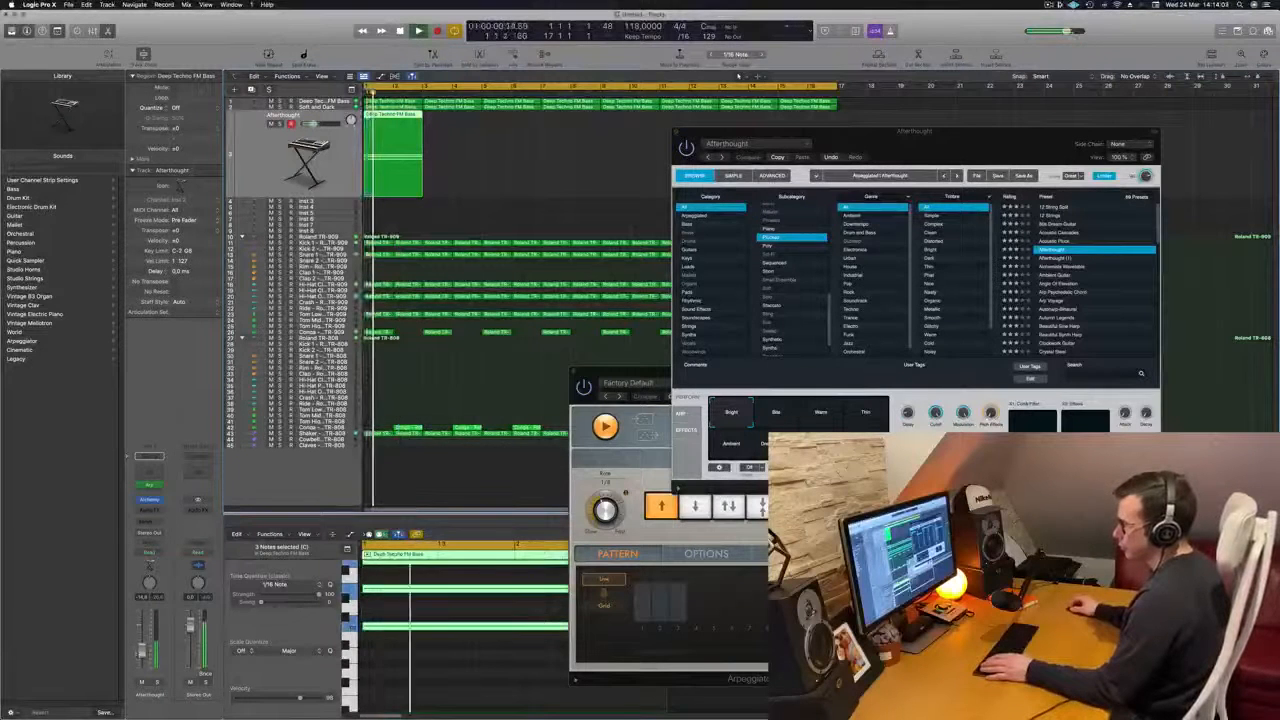
Set the Arpeggiator rate on the Afterthought track to 1/16
left_click_drag(606, 510, 606, 505)
left_click_drag(770, 380, 443, 332)
left_click_drag(956, 143, 918, 130)
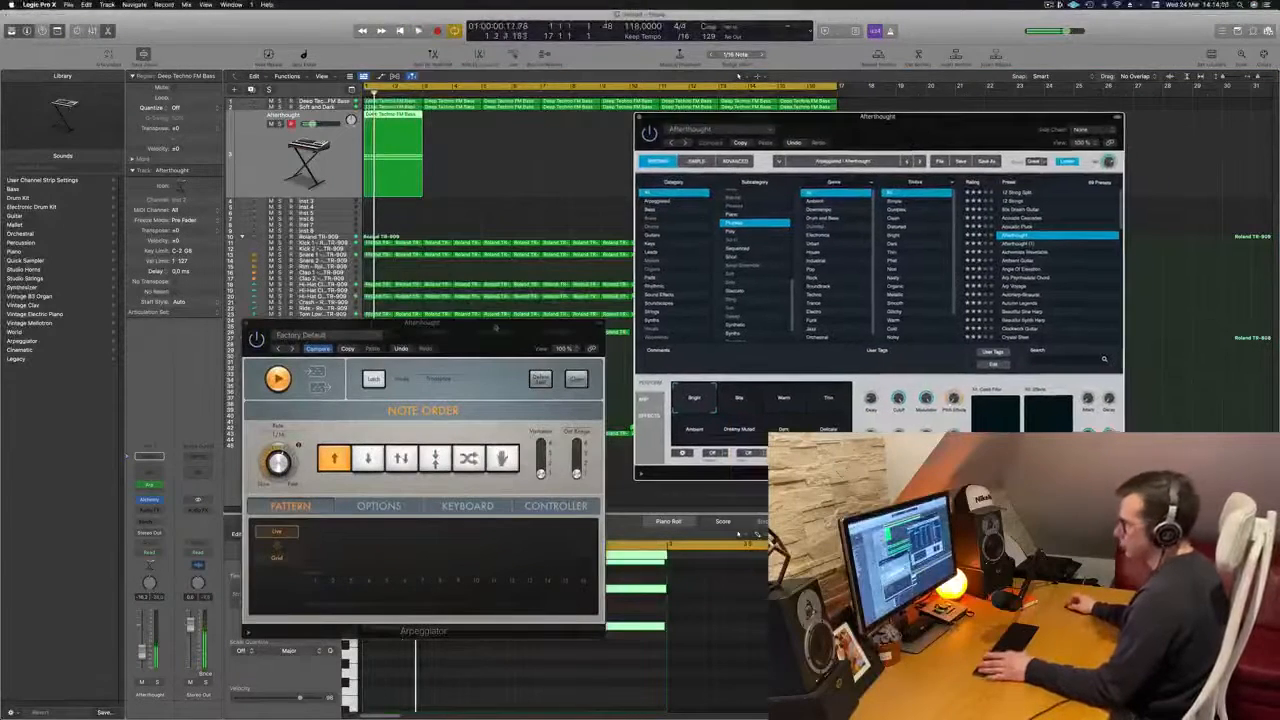
Load the Alchemists Wavetable preset in Alchemy and raise the track's volume slightly
left_click_drag(495, 328, 1028, 375)
left_click_drag(1000, 118, 903, 124)
left_click(920, 250)
left_click(926, 259)
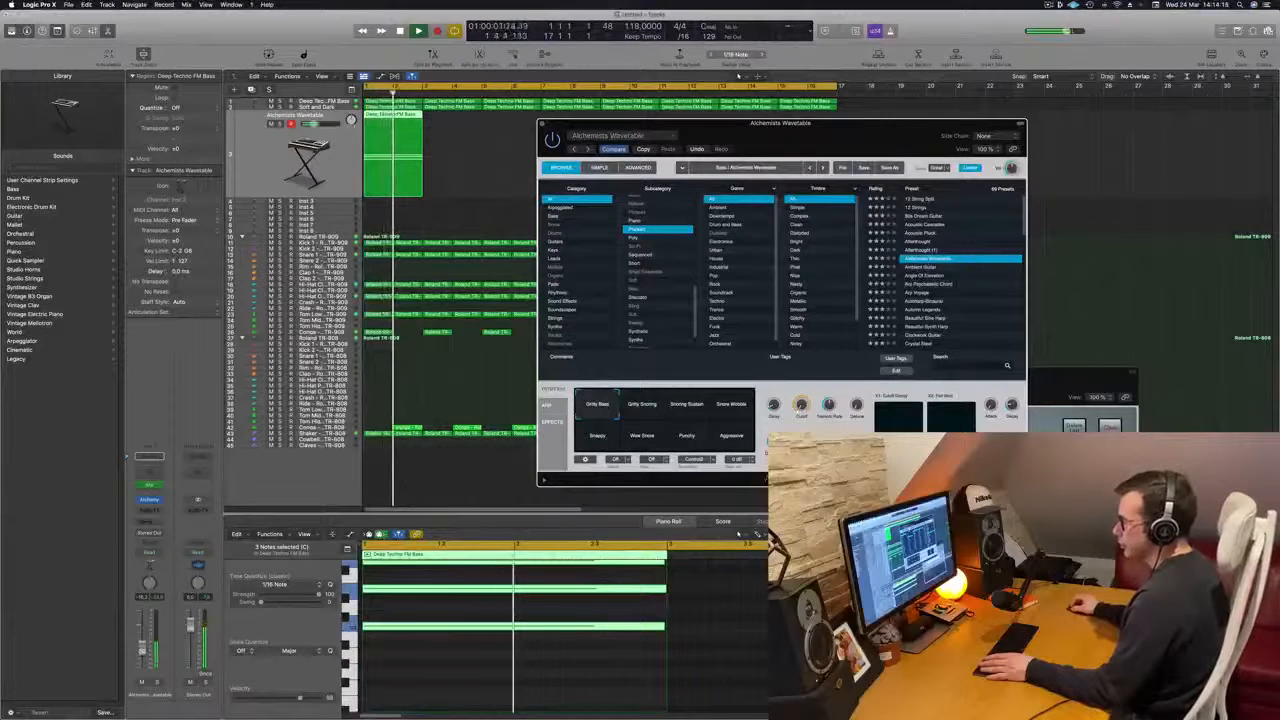
left_click_drag(142, 649, 142, 645)
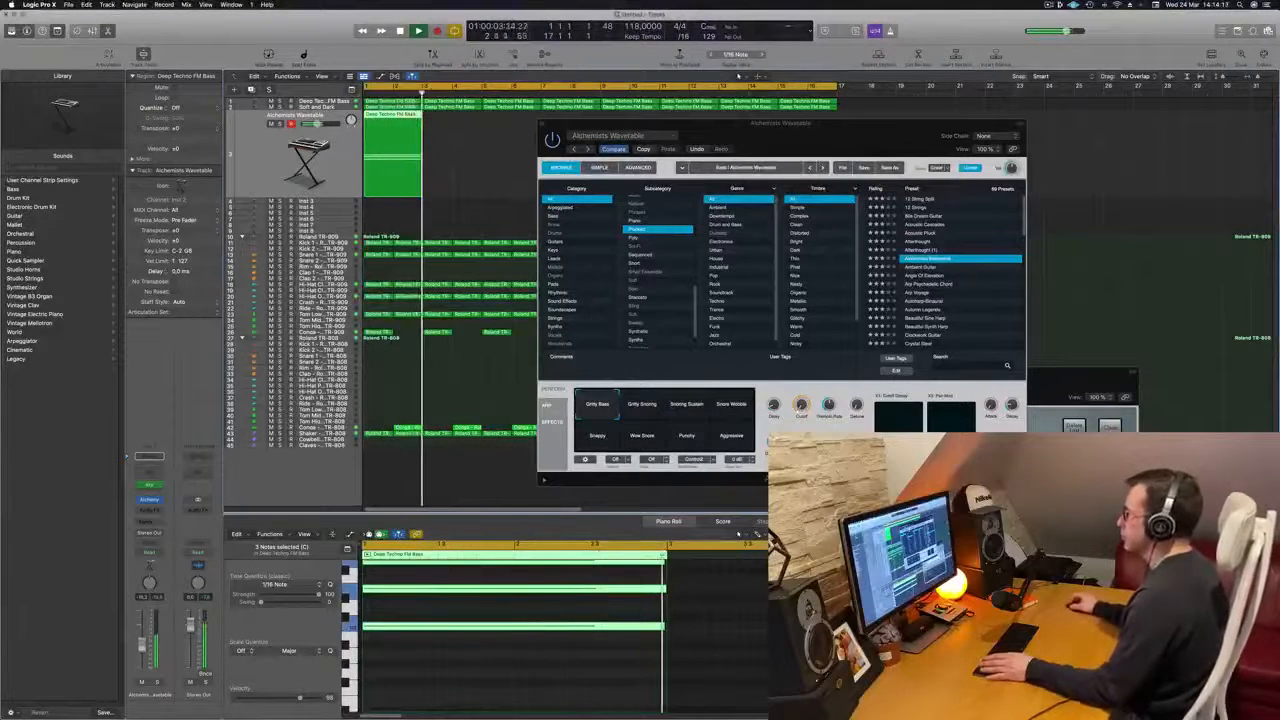
Copy the three-note region repeatedly along the Alchemists Wavetable track until it fills the loop up to bar 17
left_click_drag(868, 124, 966, 101)
left_click_drag(396, 118, 457, 130)
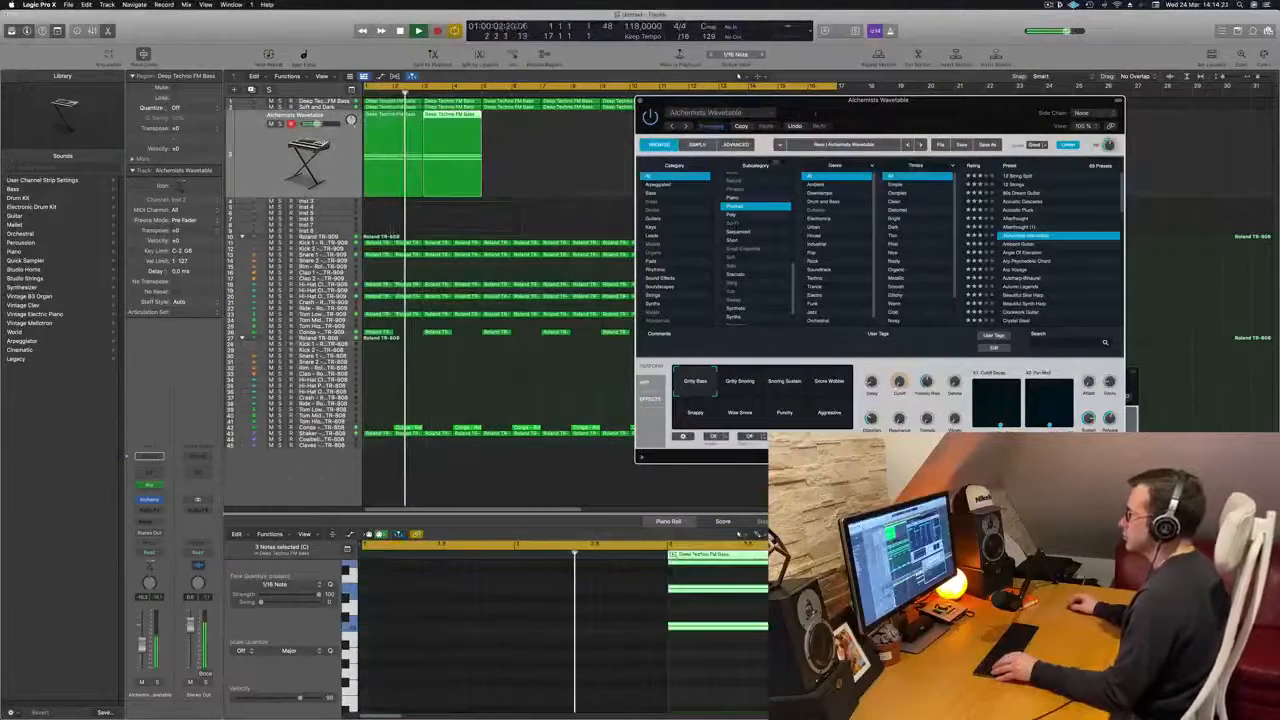
left_click_drag(815, 113, 520, 403)
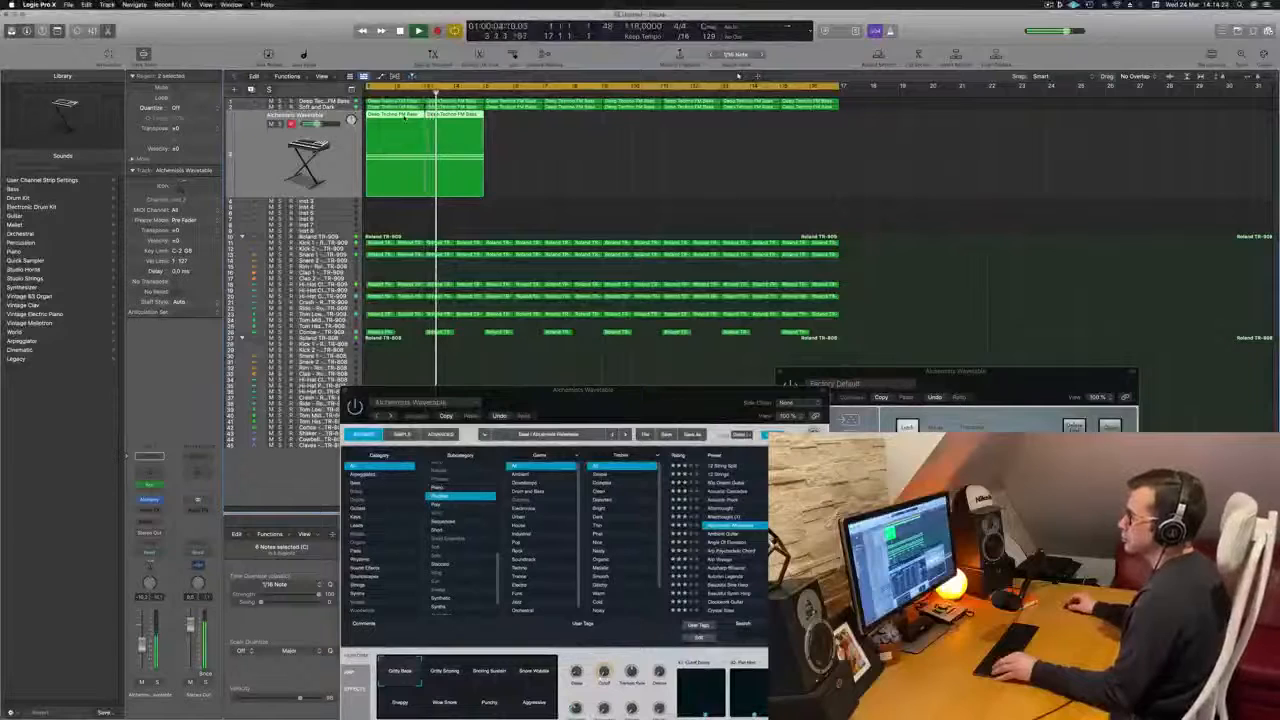
left_click_drag(404, 117, 528, 129)
left_click_drag(667, 154, 633, 132)
Audition the Alchemists Wavetable performance variations from Snappy through Aggressive
left_click_drag(646, 385, 725, 209)
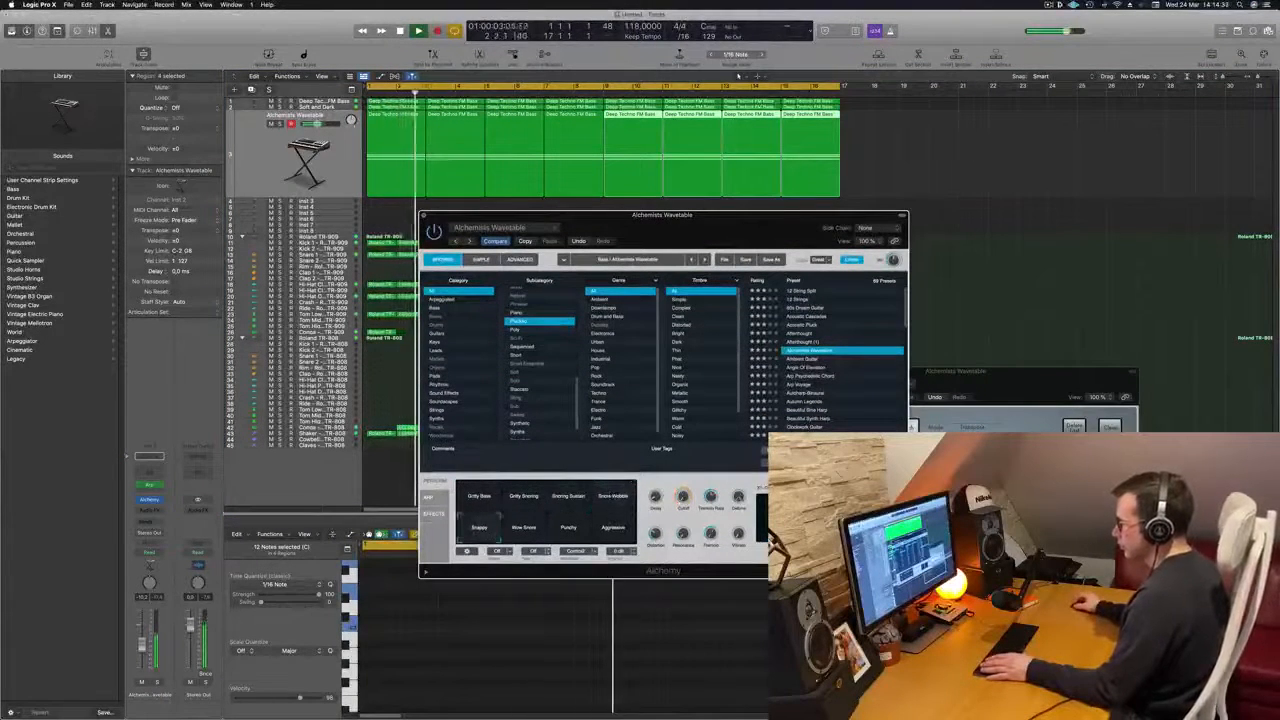
left_click(526, 532)
left_click(569, 530)
left_click(610, 530)
Load the Ambient Guitar preset in Alchemy and balance its track volume while the loop plays
key("space")
left_click(704, 260)
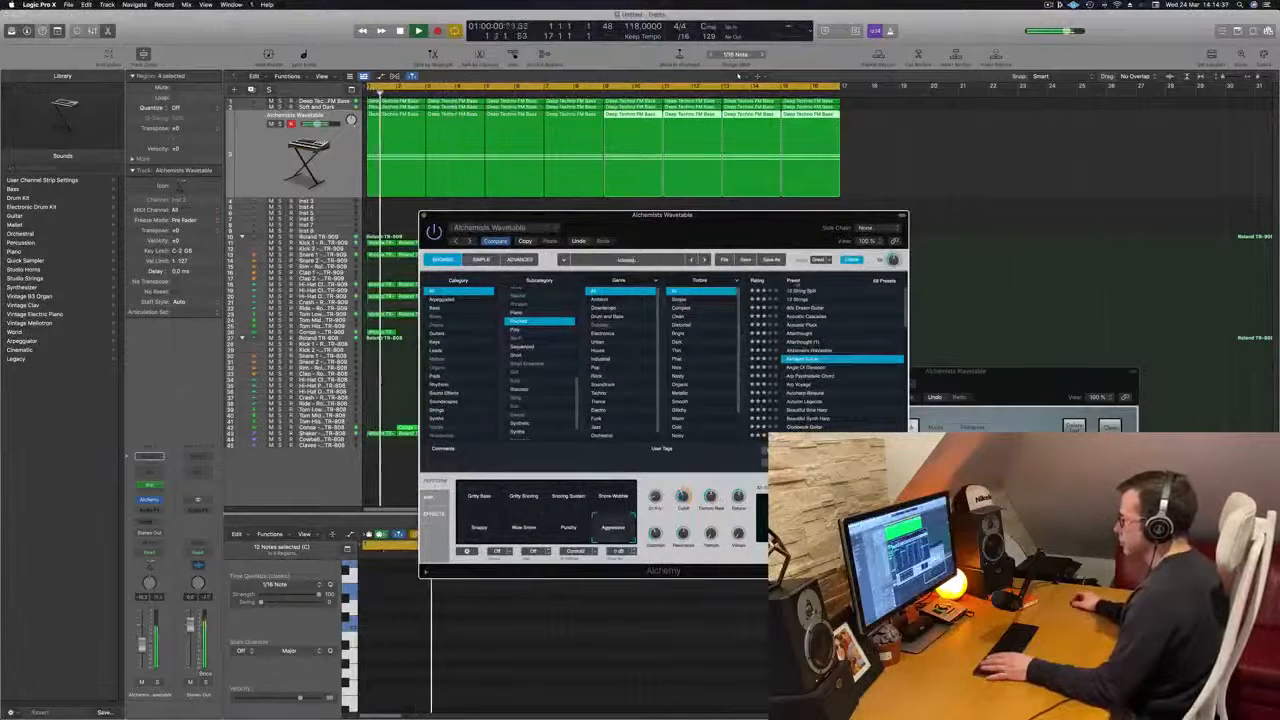
left_click_drag(714, 228, 745, 203)
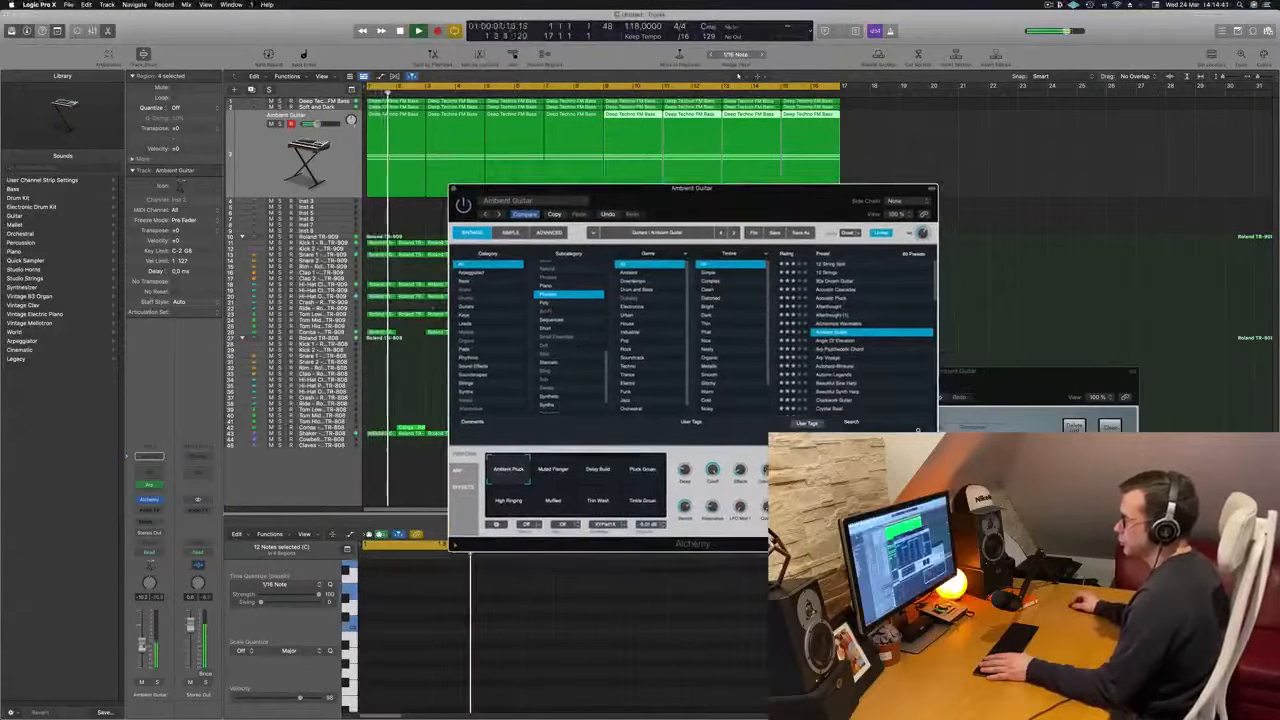
left_click_drag(142, 645, 142, 650)
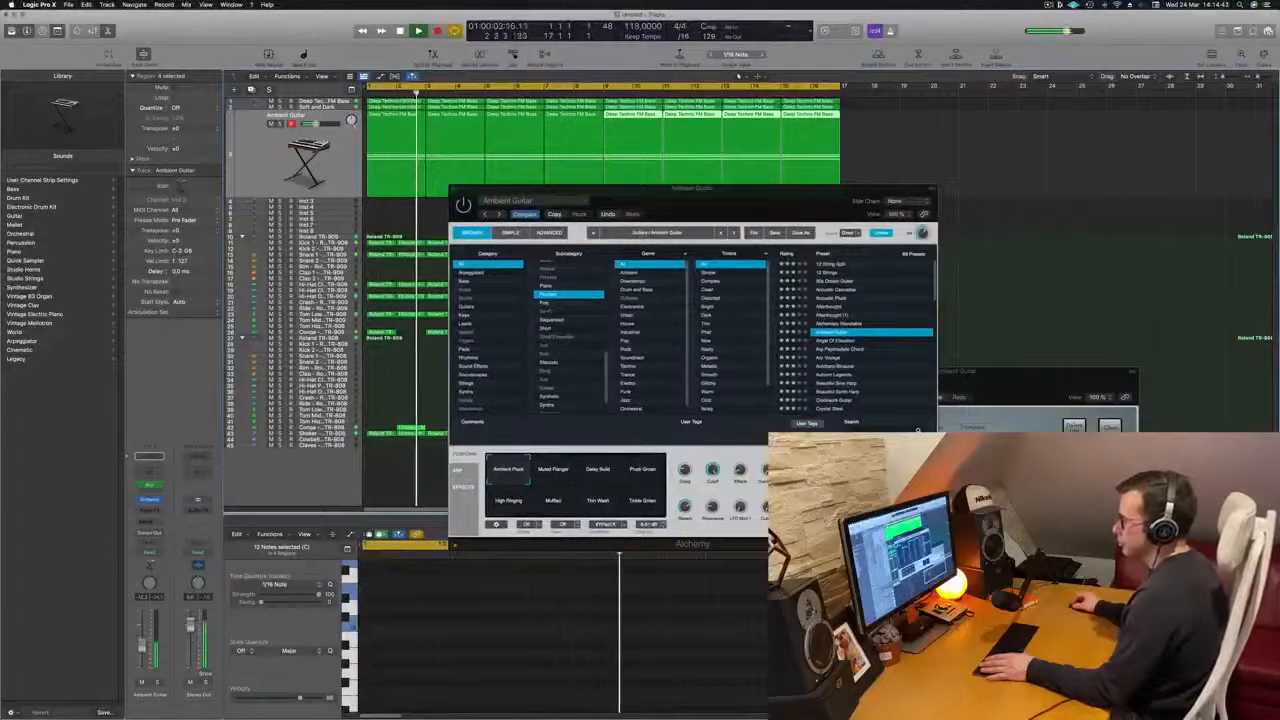
key("Return")
left_click_drag(685, 529, 686, 583)
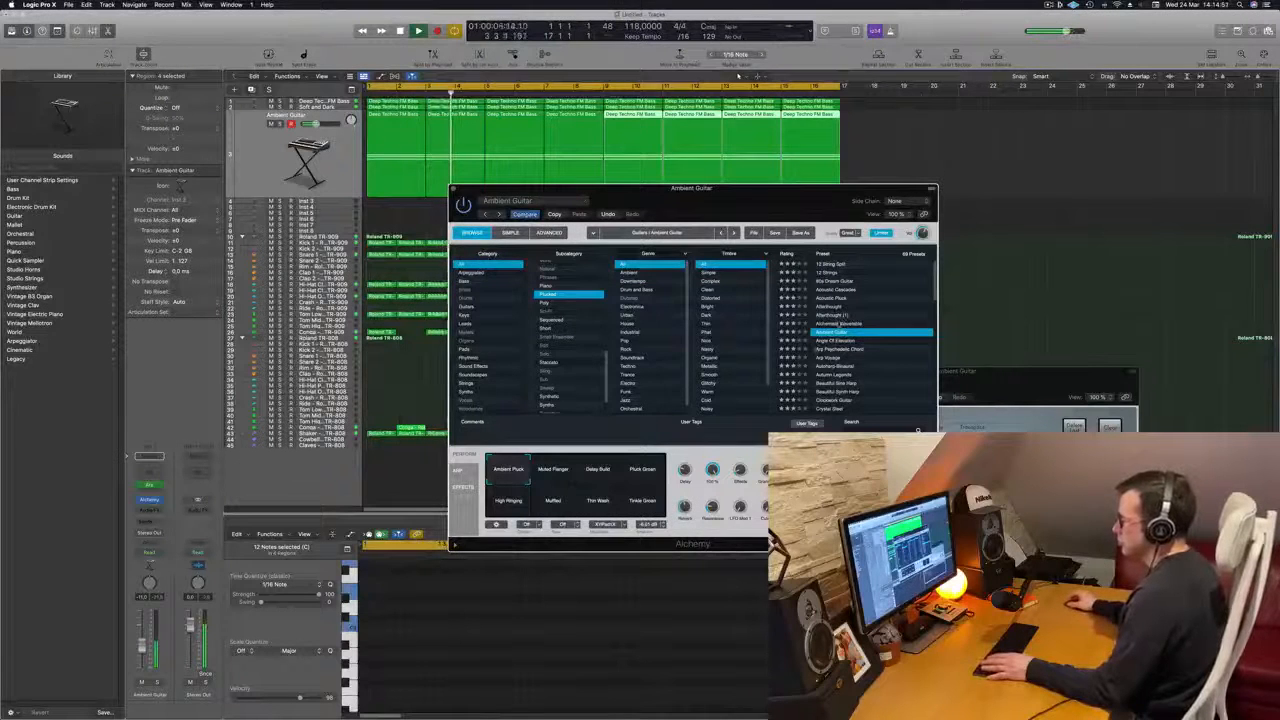
Try the Angle Of Elevation preset in Alchemy and load Autoharp-Binaural on the same track
left_click_drag(767, 195, 740, 133)
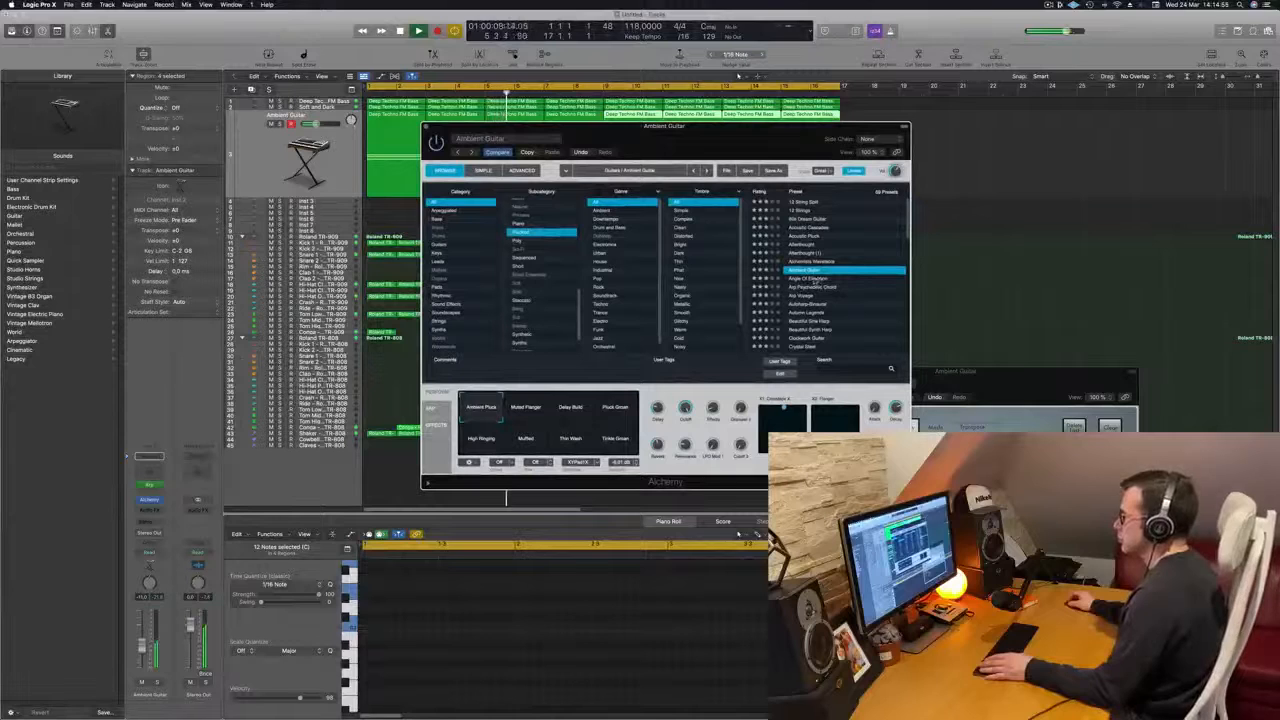
left_click(814, 279)
left_click(803, 296)
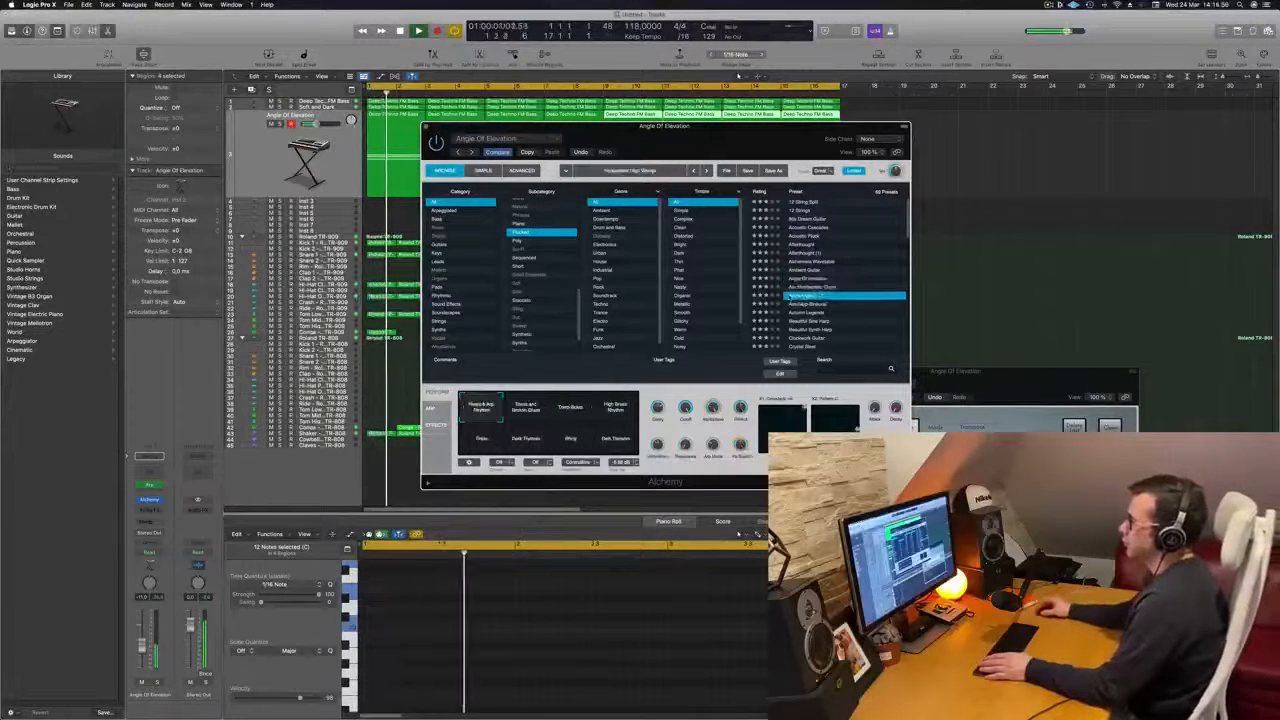
left_click(807, 304)
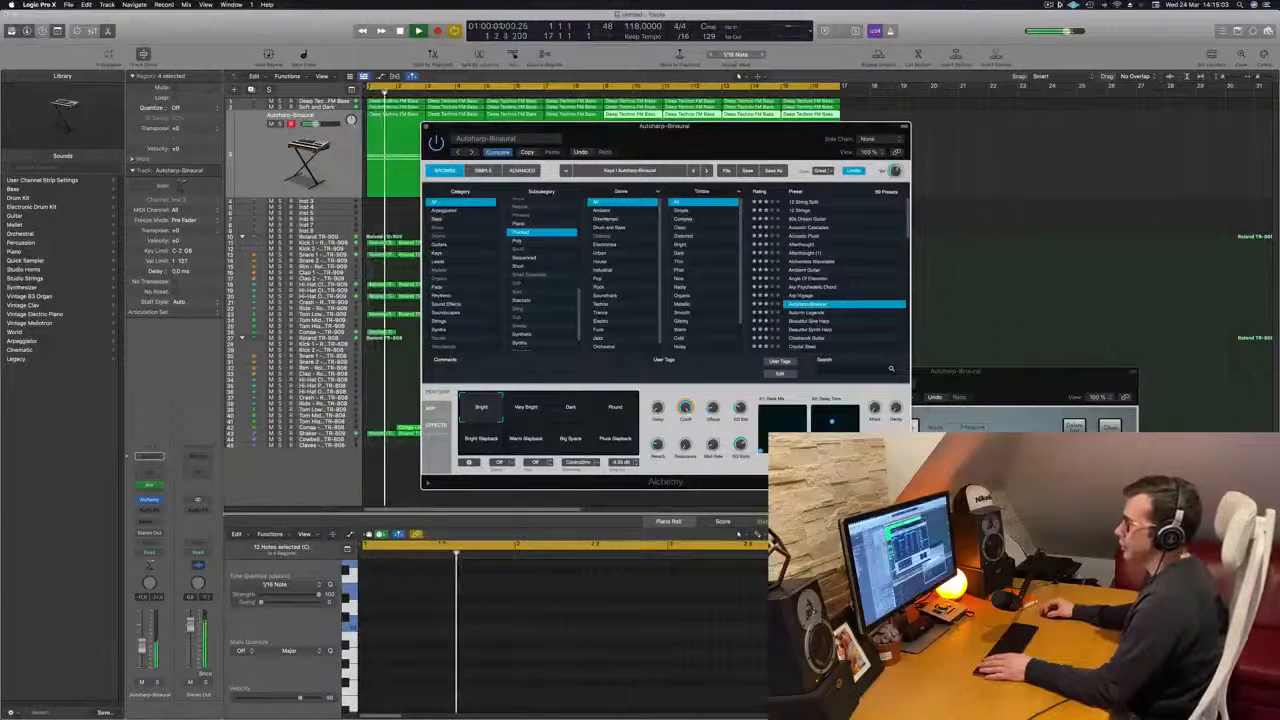
Restart loop playback and audition the Autumn Legends and Beautiful Sine Harp plucked presets in Alchemy
key("space")
key("space")
left_click(809, 313)
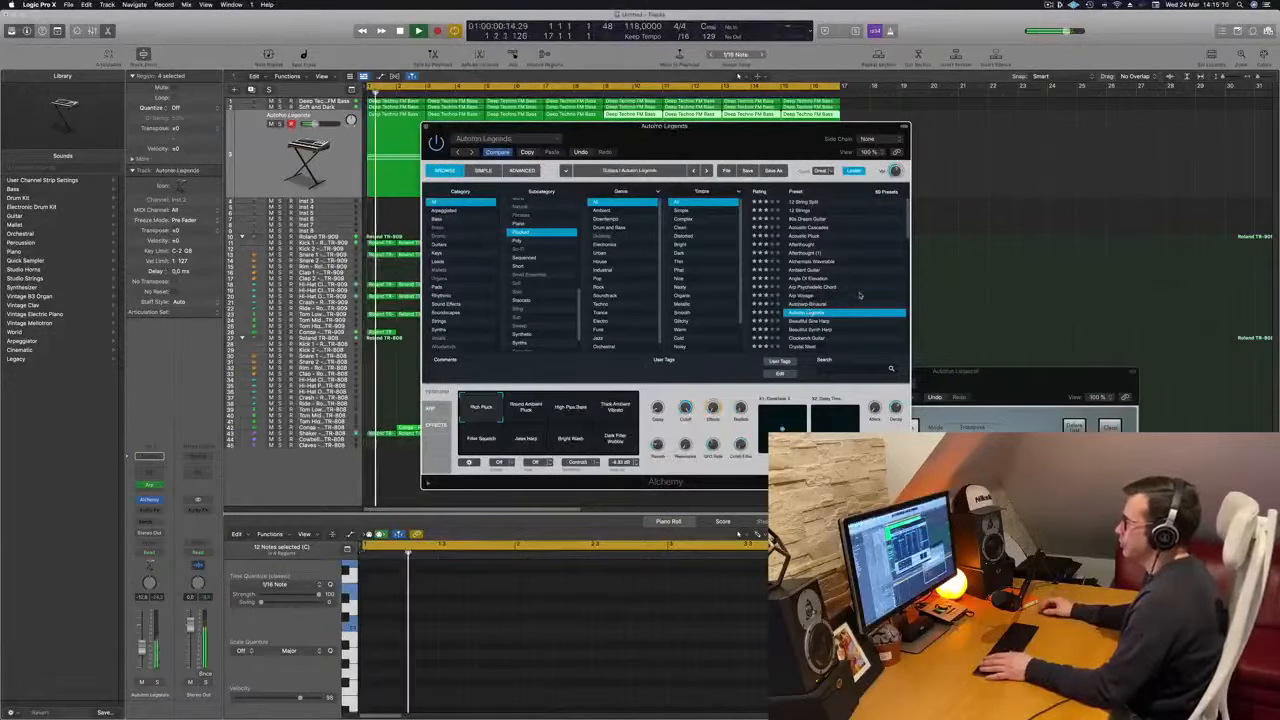
scroll(859, 295, "down", 2)
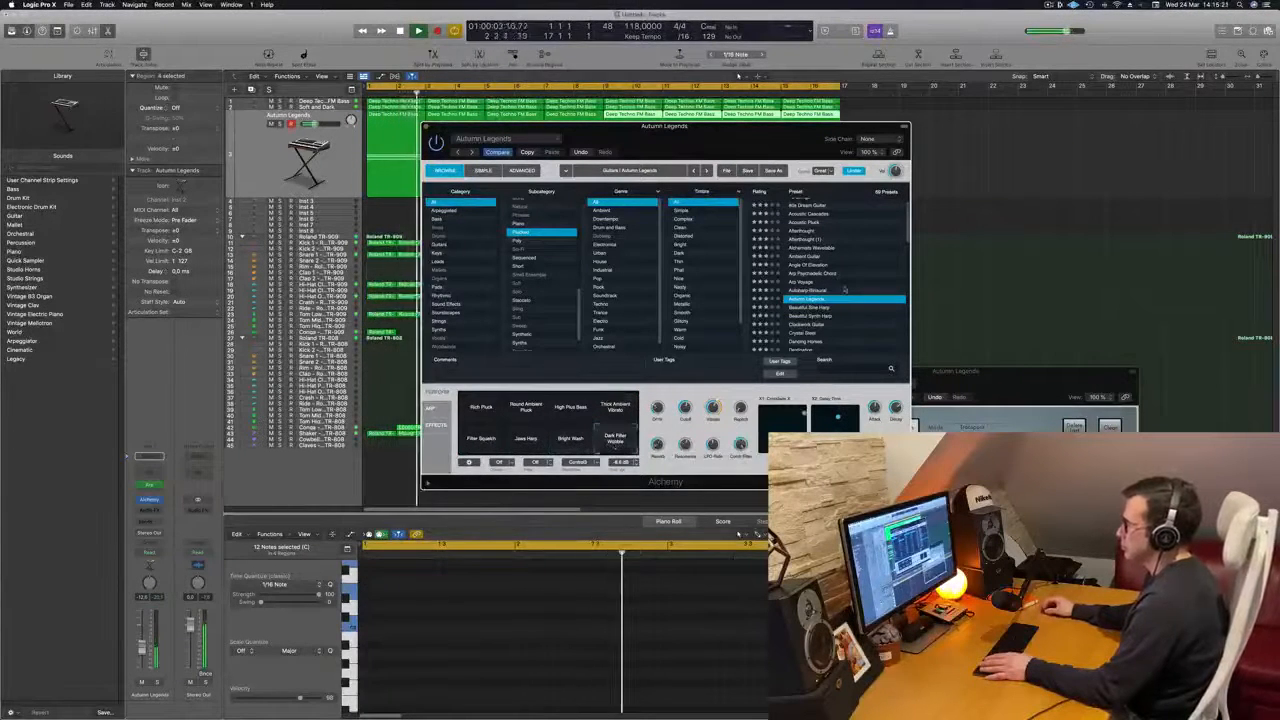
scroll(835, 260, "down", 3)
left_click(824, 262)
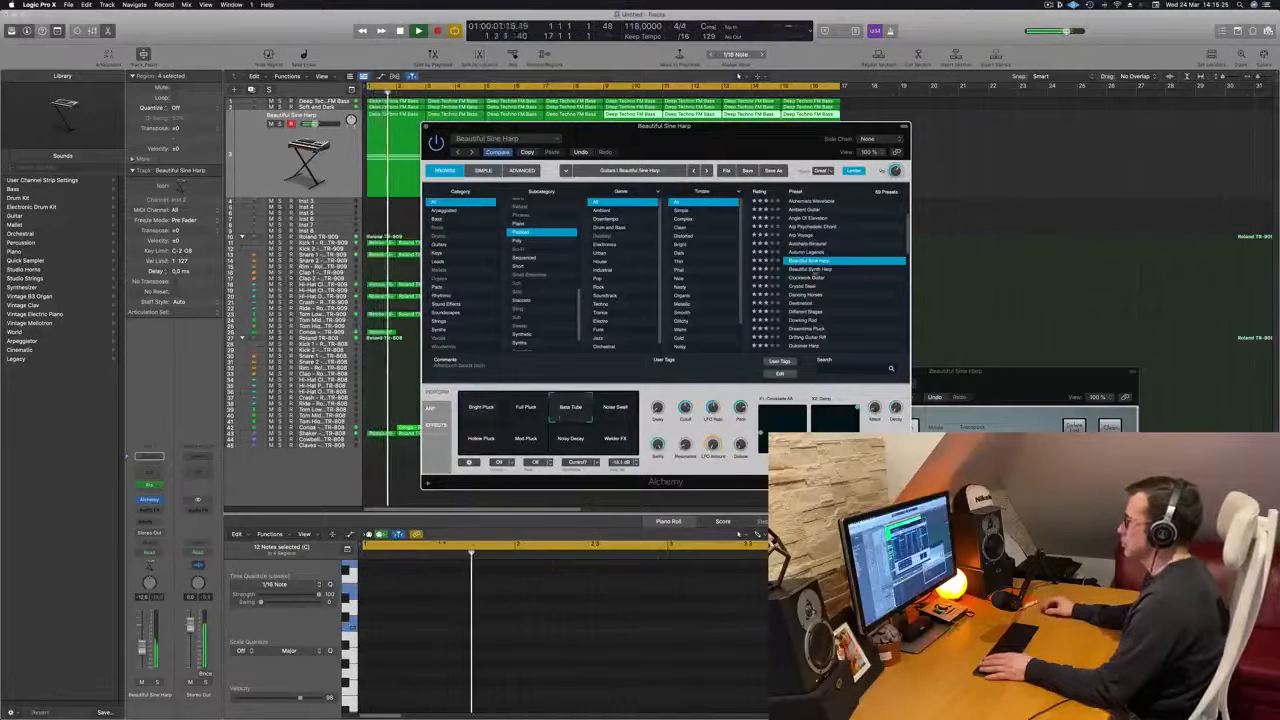
Audition the plucked Alchemy presets from Beautiful Synth Harp through Clockwork Guitar and Crystal Steel to Different Stages
left_click(824, 269)
left_click(806, 278)
left_click(808, 286)
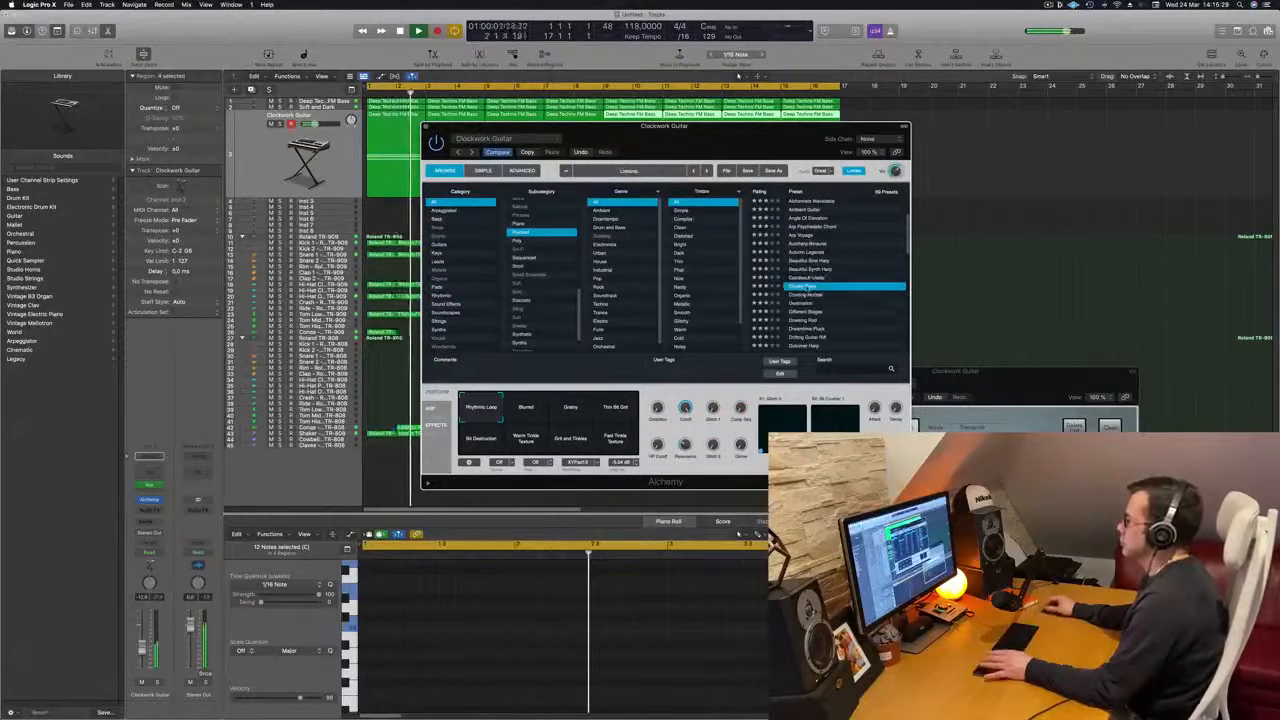
left_click(806, 295)
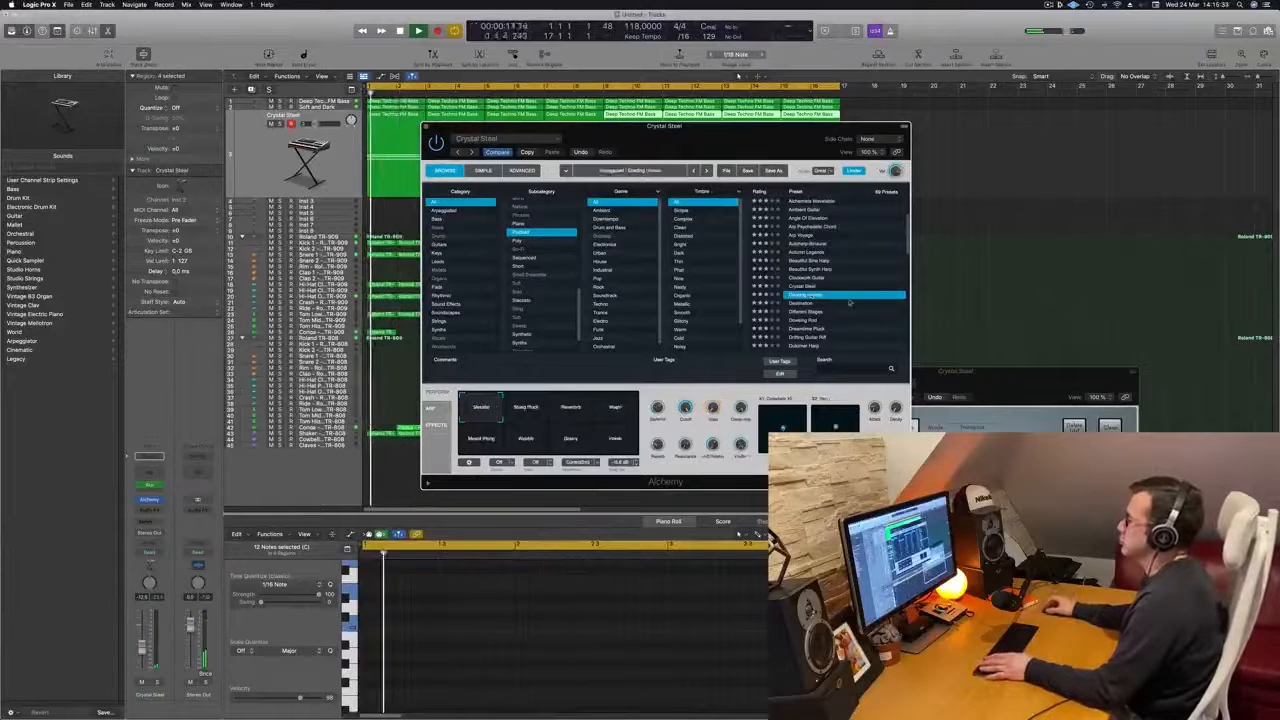
scroll(850, 282, "down", 2)
left_click(810, 281)
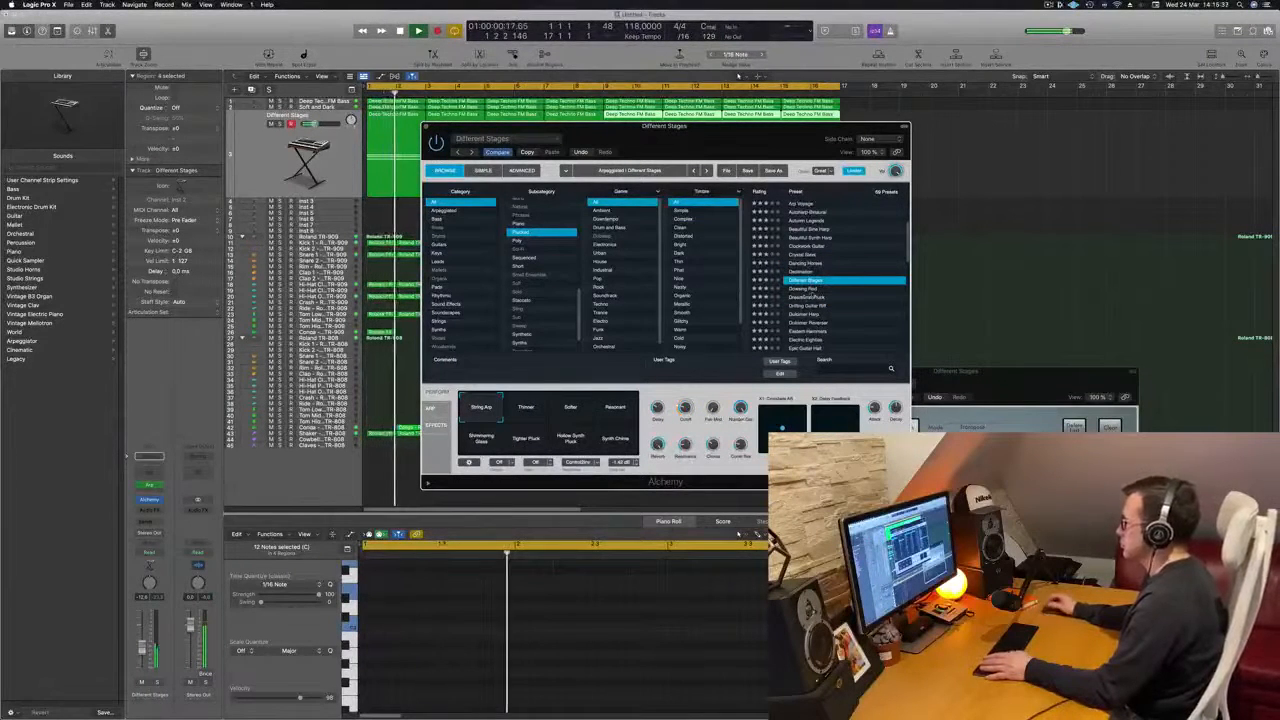
Load the Dreamtime Pluck preset and audition its performance variations from Muted to Gated Rhythm
left_click(795, 297)
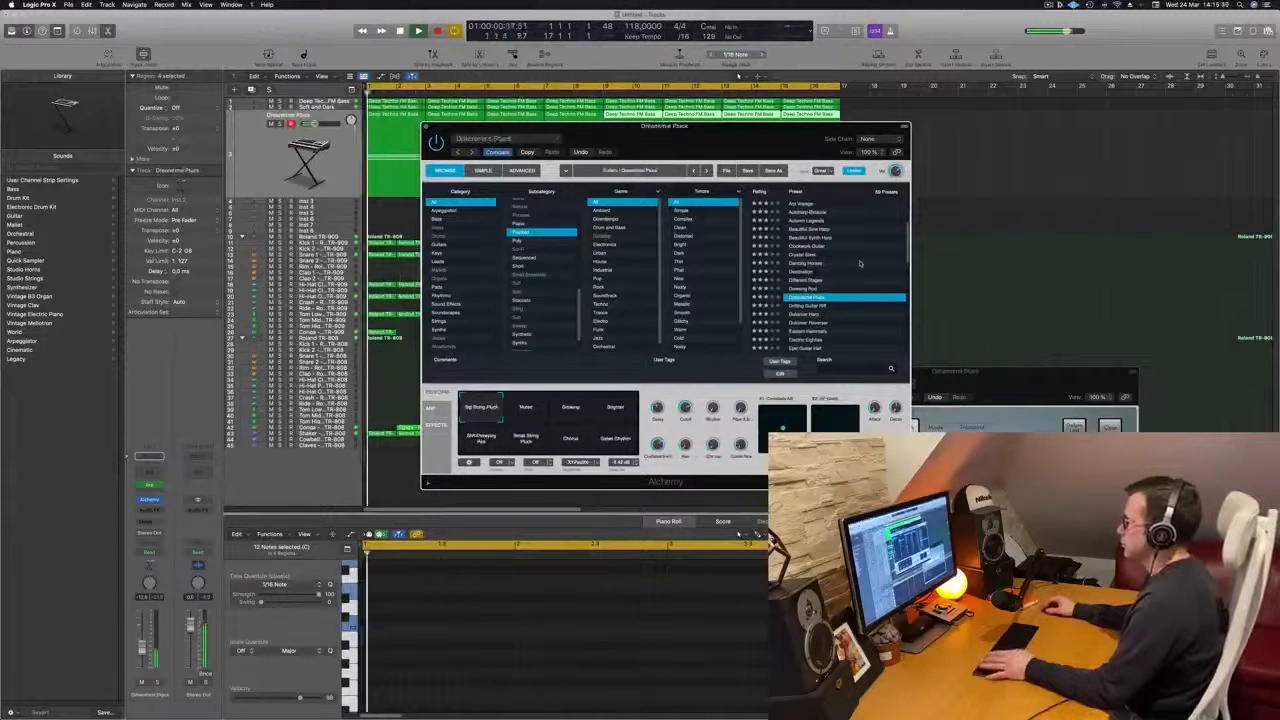
mouse_move(752, 139)
left_mouse_down()
mouse_move(791, 149)
mouse_move(756, 157)
left_mouse_up()
left_click(531, 428)
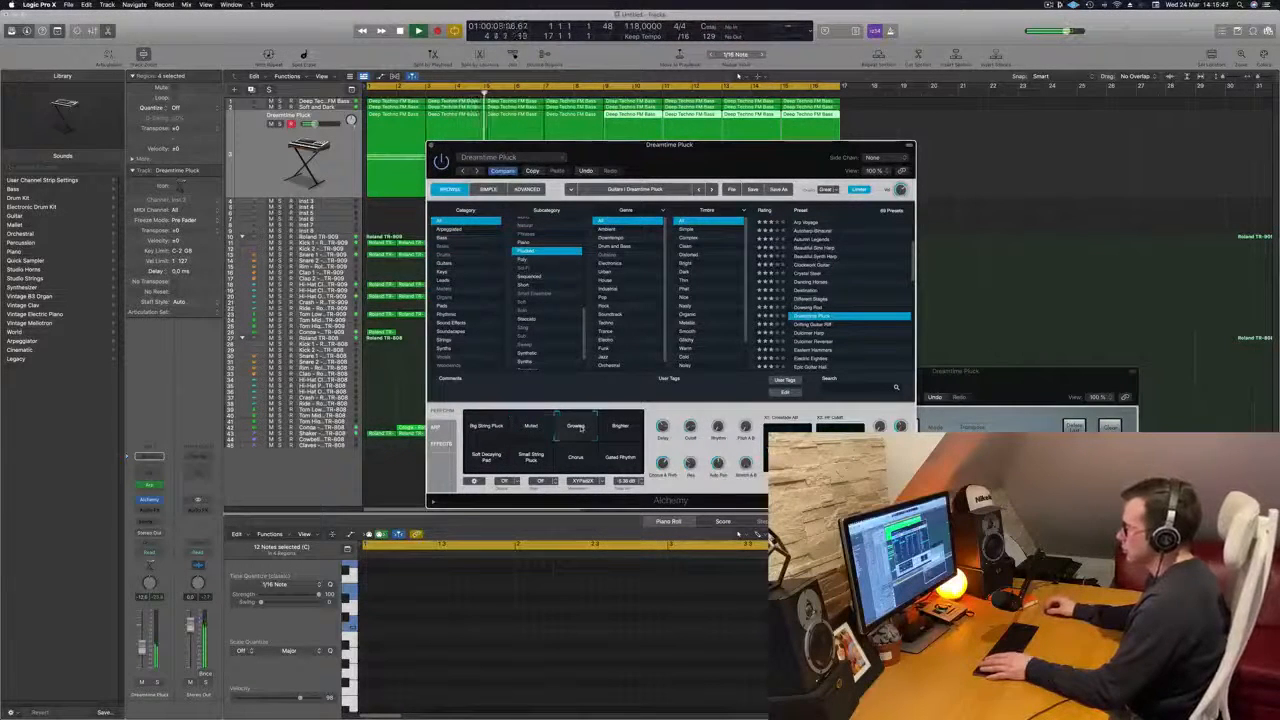
left_click(621, 458)
Try the Drifting Guitar Riff and Dulcimer Harp presets and load Eastern Hammers on the Alchemy track
left_click(808, 326)
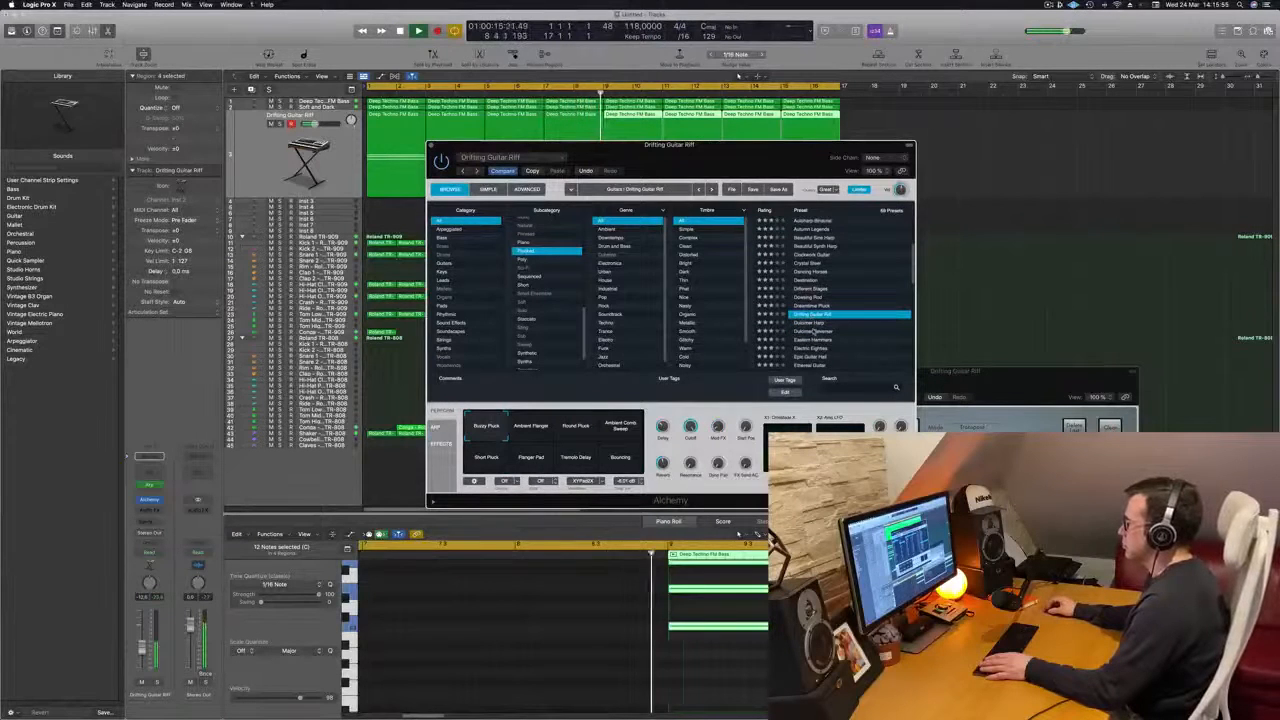
left_click(814, 324)
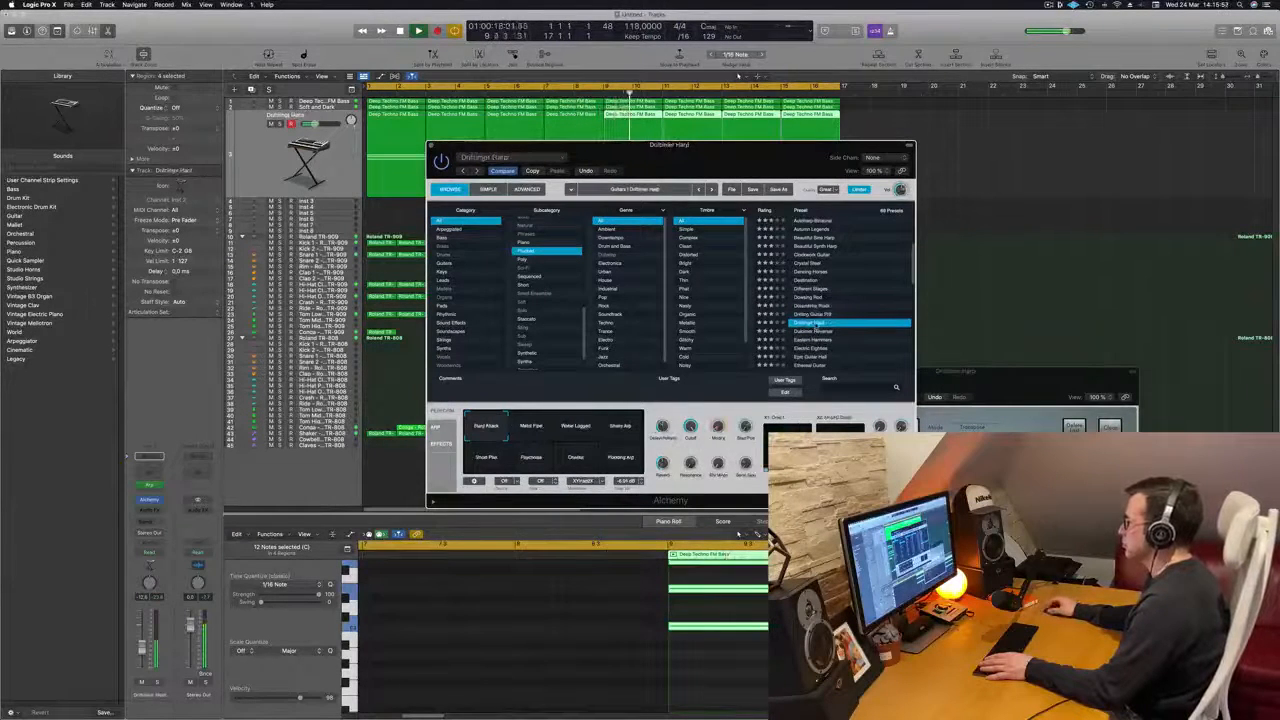
left_click(813, 318)
scroll(838, 310, "down", 2)
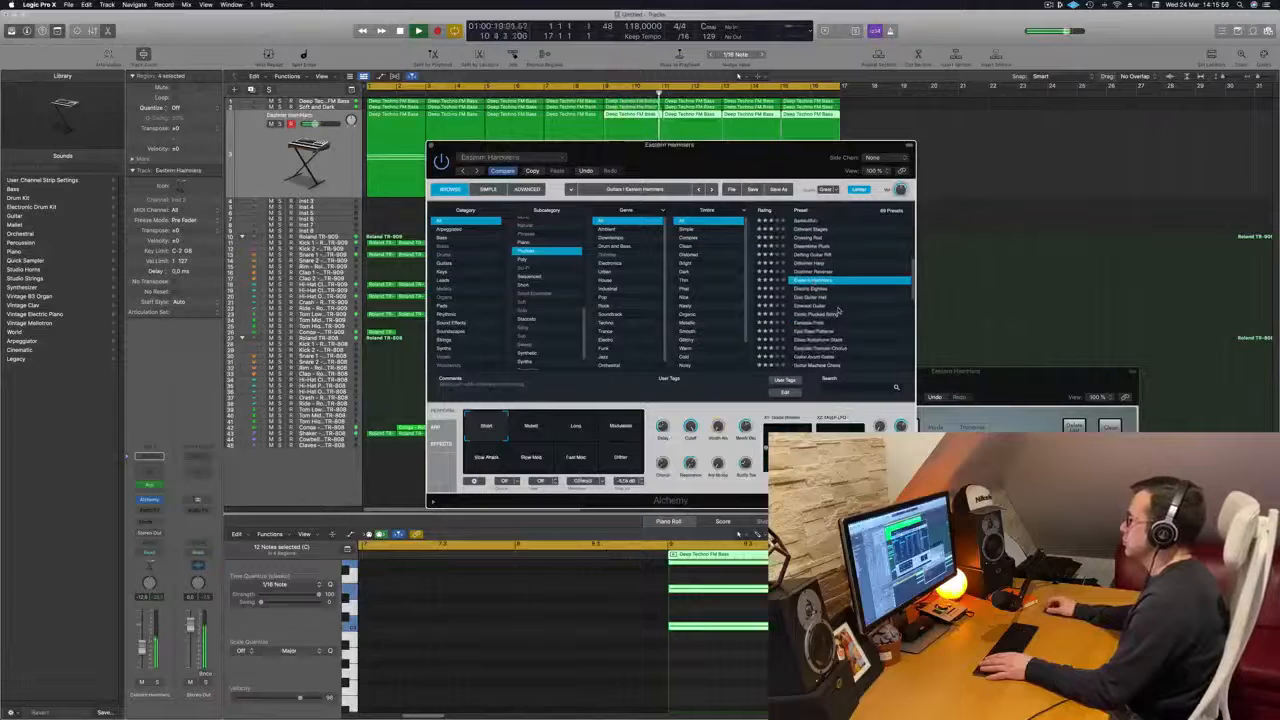
Audition the Long, Modulated and Slow Attack variations of Eastern Hammers and choose Slow Mod
left_click(575, 427)
left_click(619, 428)
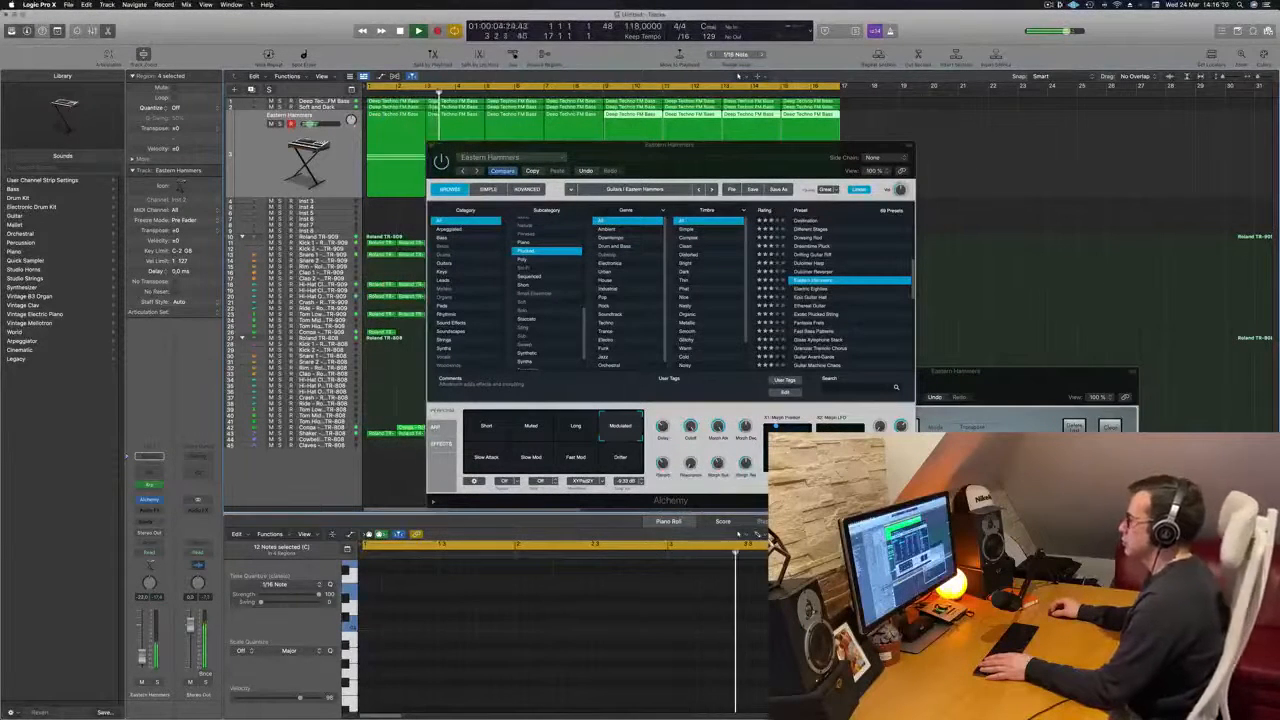
left_click(485, 462)
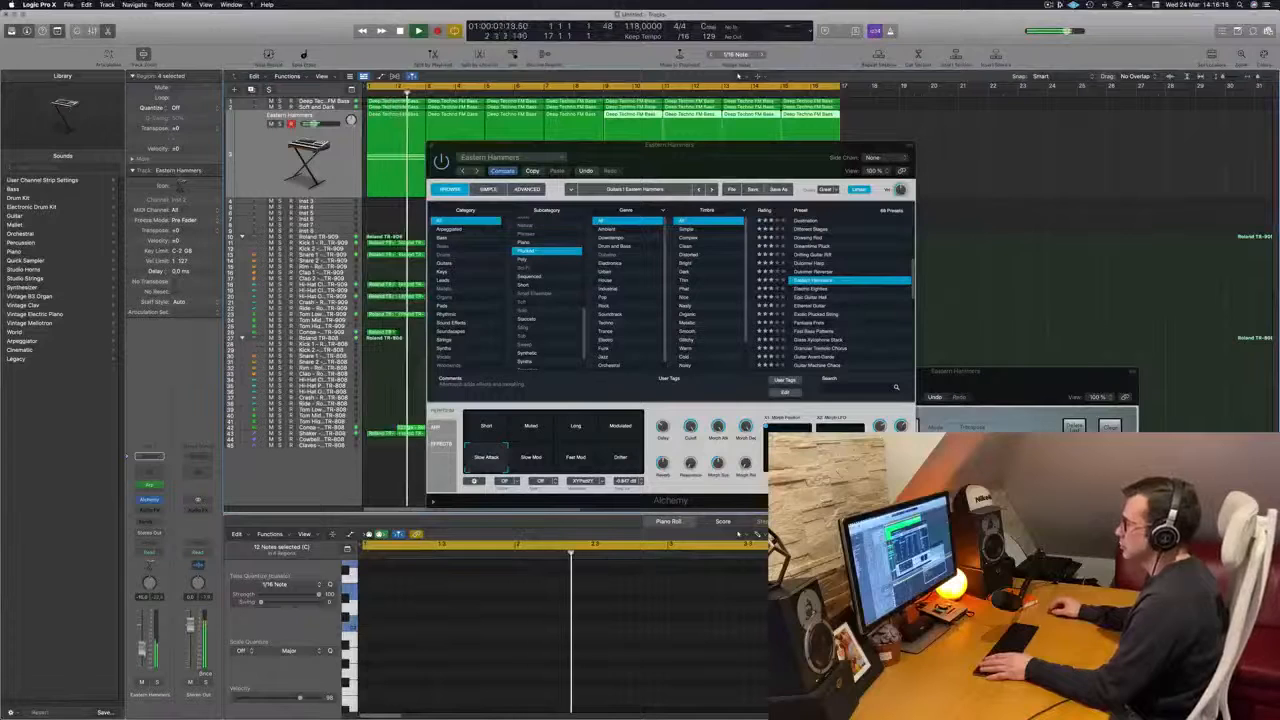
left_click(548, 457)
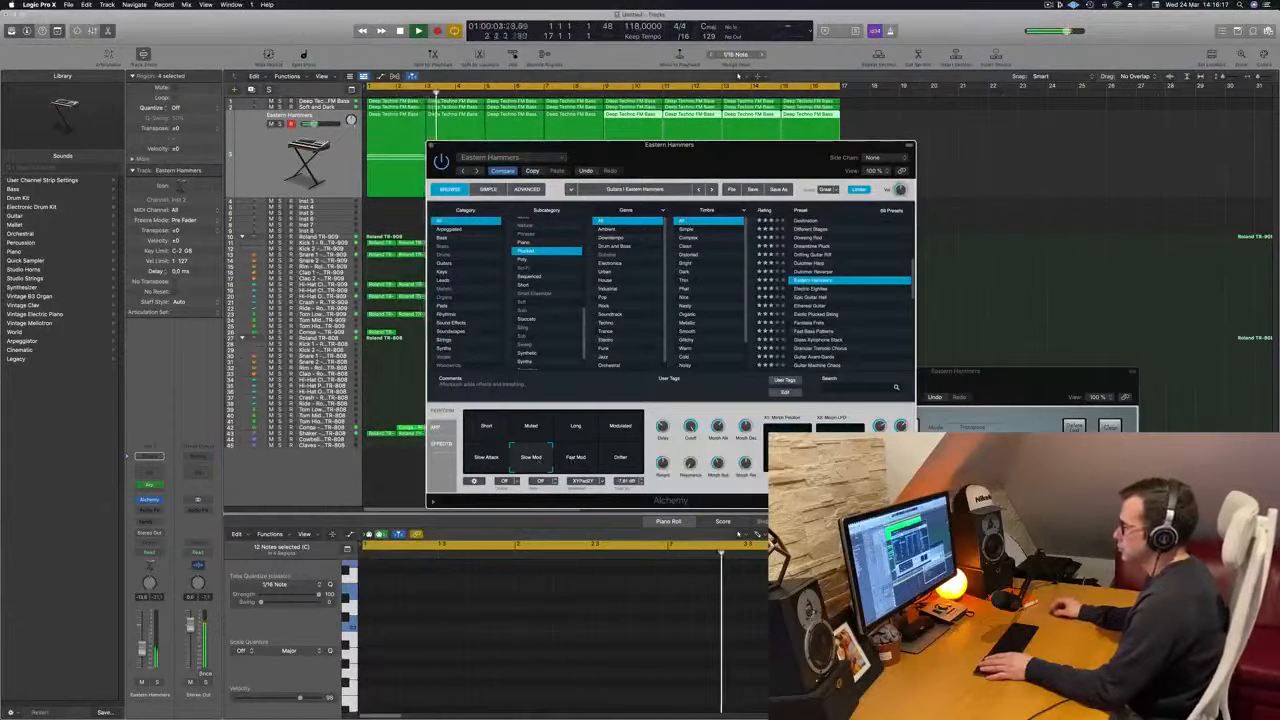
Raise the Eastern Hammers track volume and adjust the preset's cutoff, keeping the Alchemy window clear of the regions
left_click(142, 645)
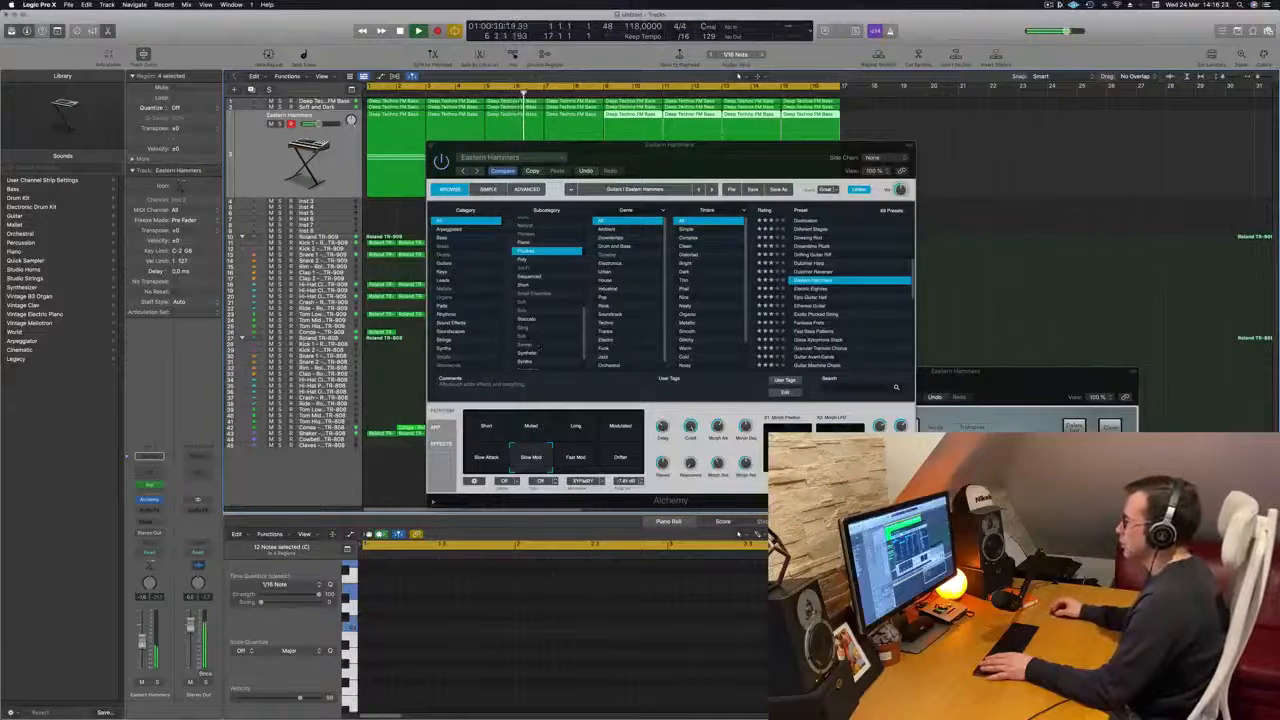
left_click_drag(725, 157, 662, 157)
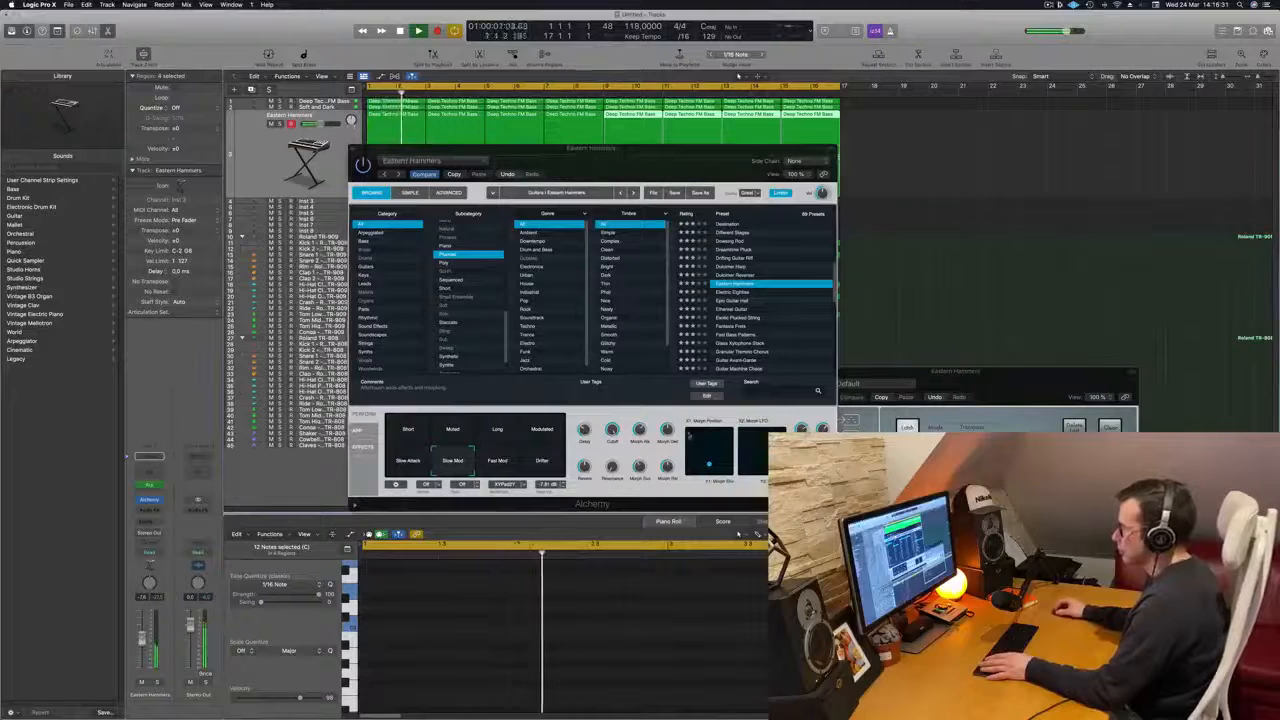
left_click_drag(612, 430, 612, 447)
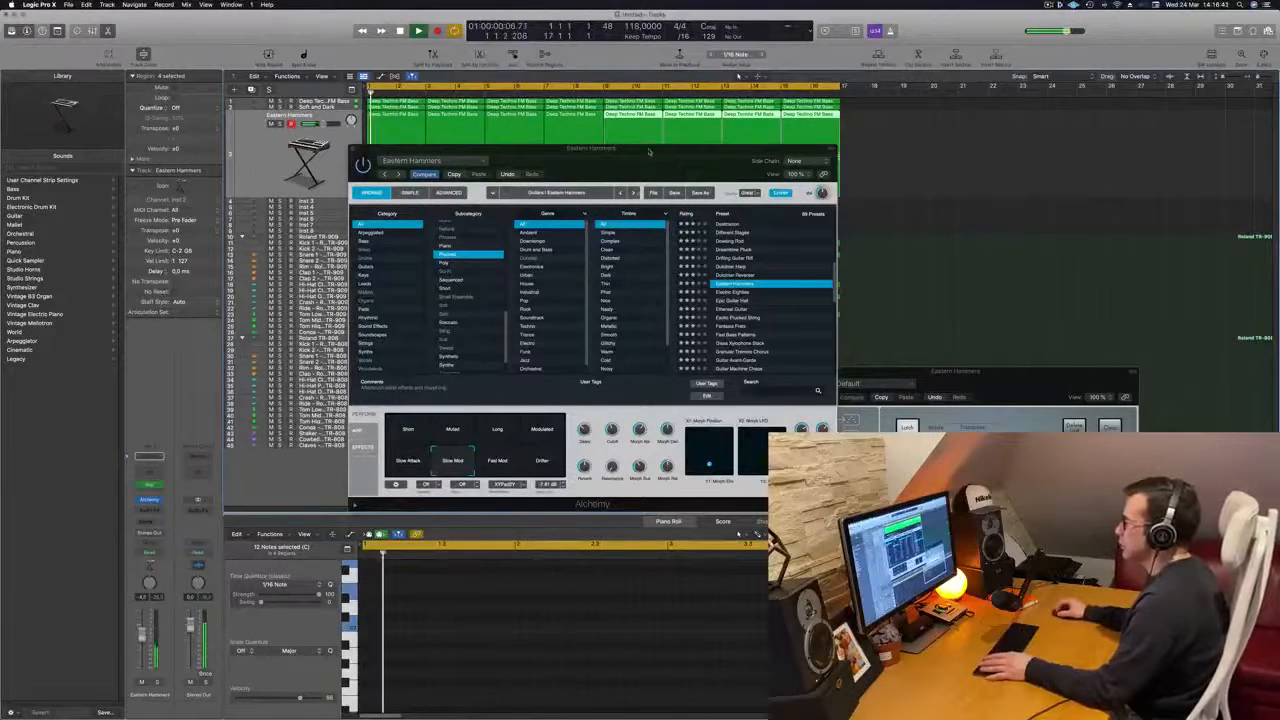
left_click_drag(649, 151, 938, 165)
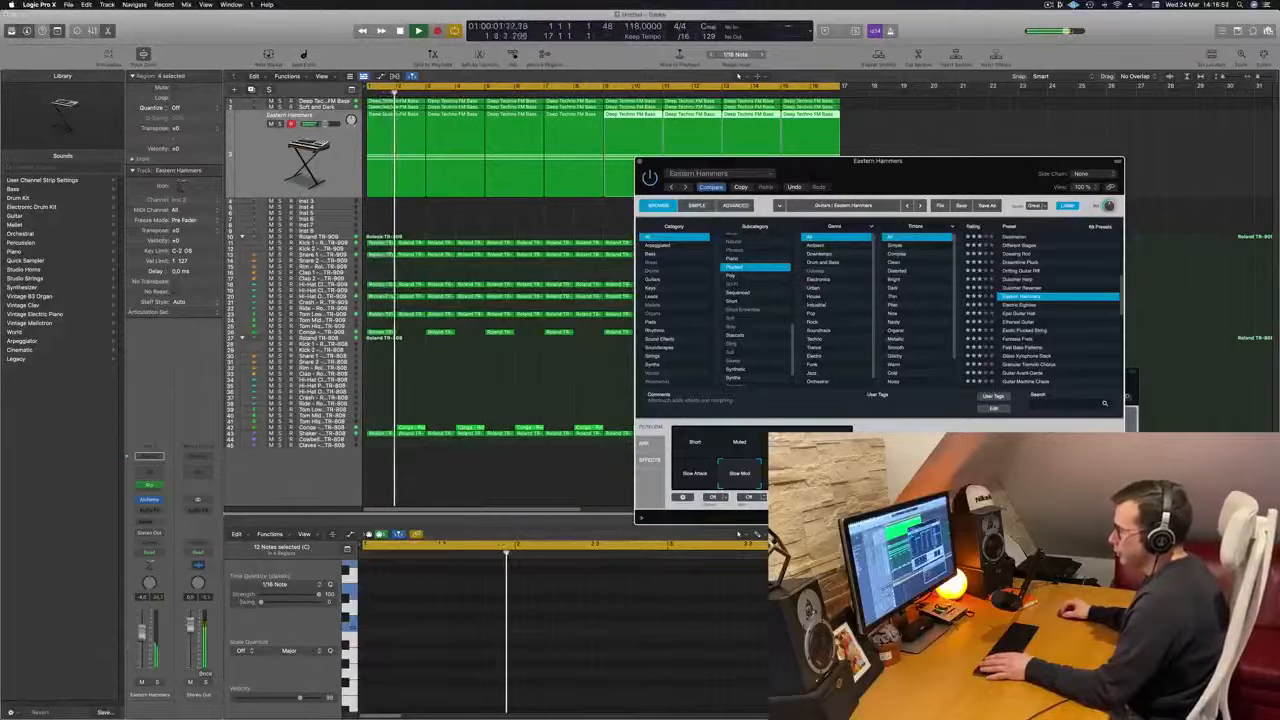
Add a send from the Eastern Hammers channel to the existing Aux 7 effect bus
left_click(149, 456)
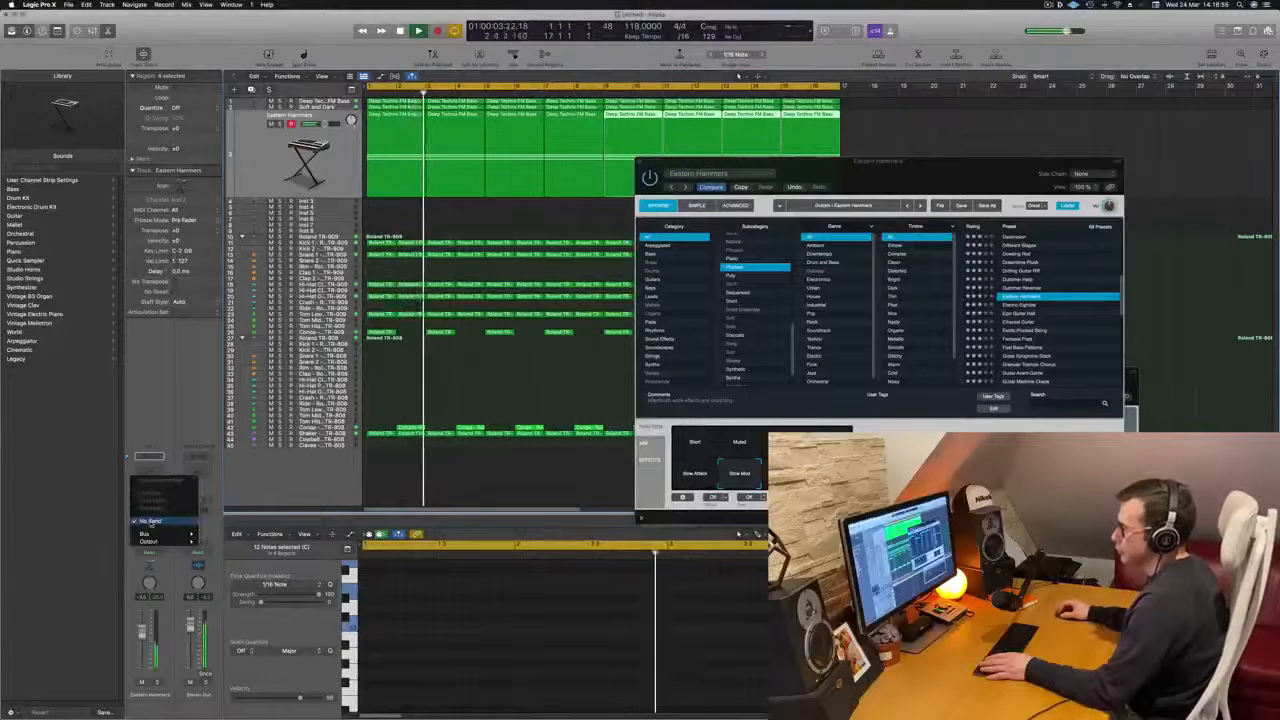
mouse_move(148, 534)
left_click(232, 469)
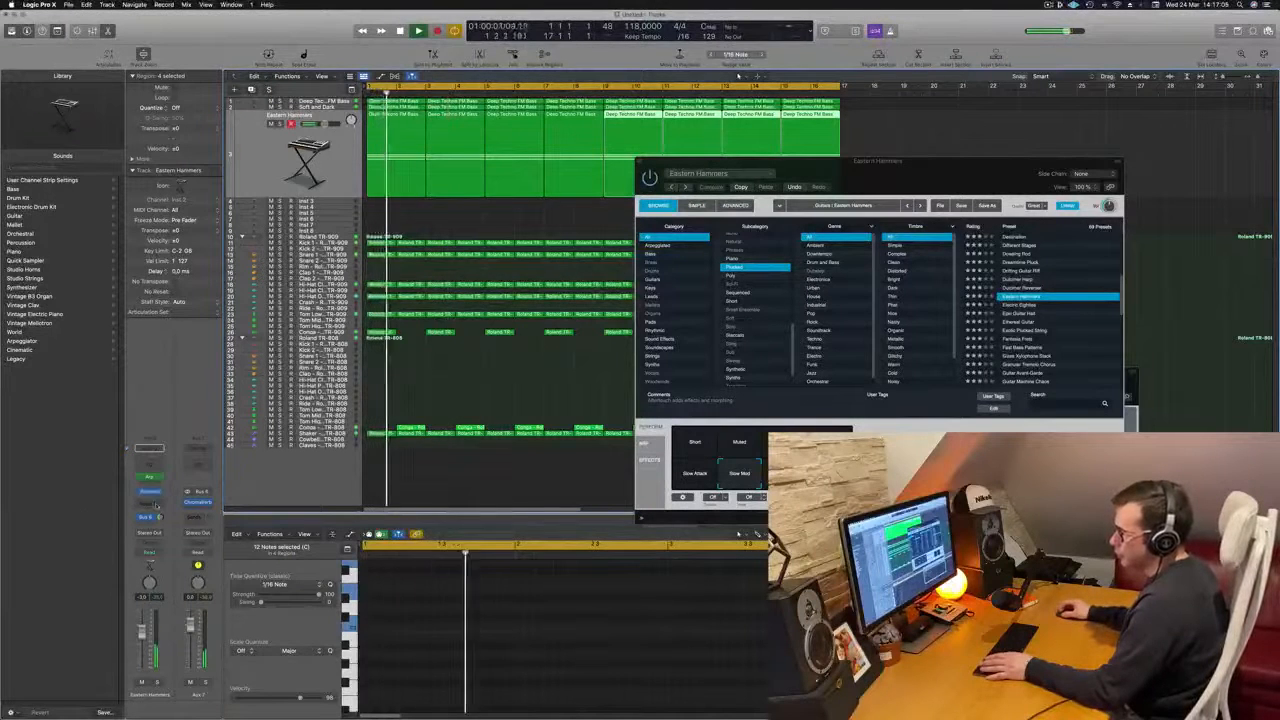
Insert a Compressor on the Eastern Hammers channel and sidechain it to Kick 1 of the Roland TR-909
left_click(153, 493)
mouse_move(182, 537)
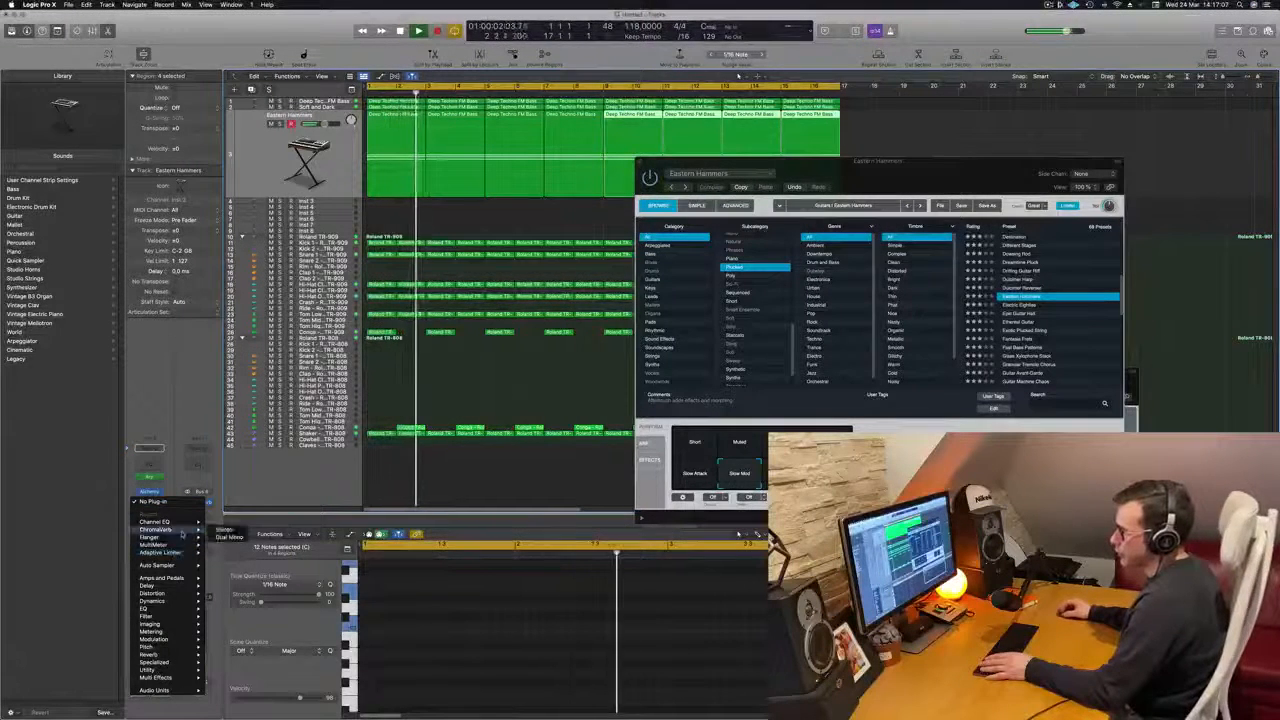
mouse_move(160, 601)
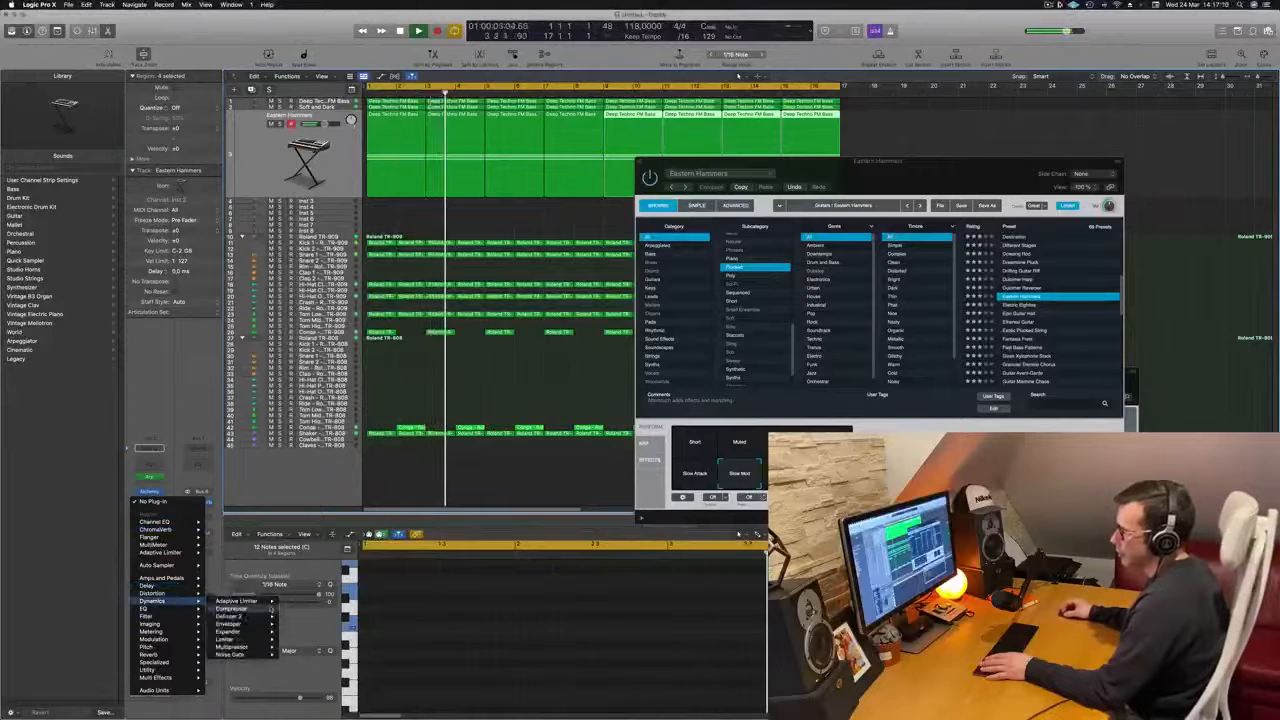
left_click(298, 609)
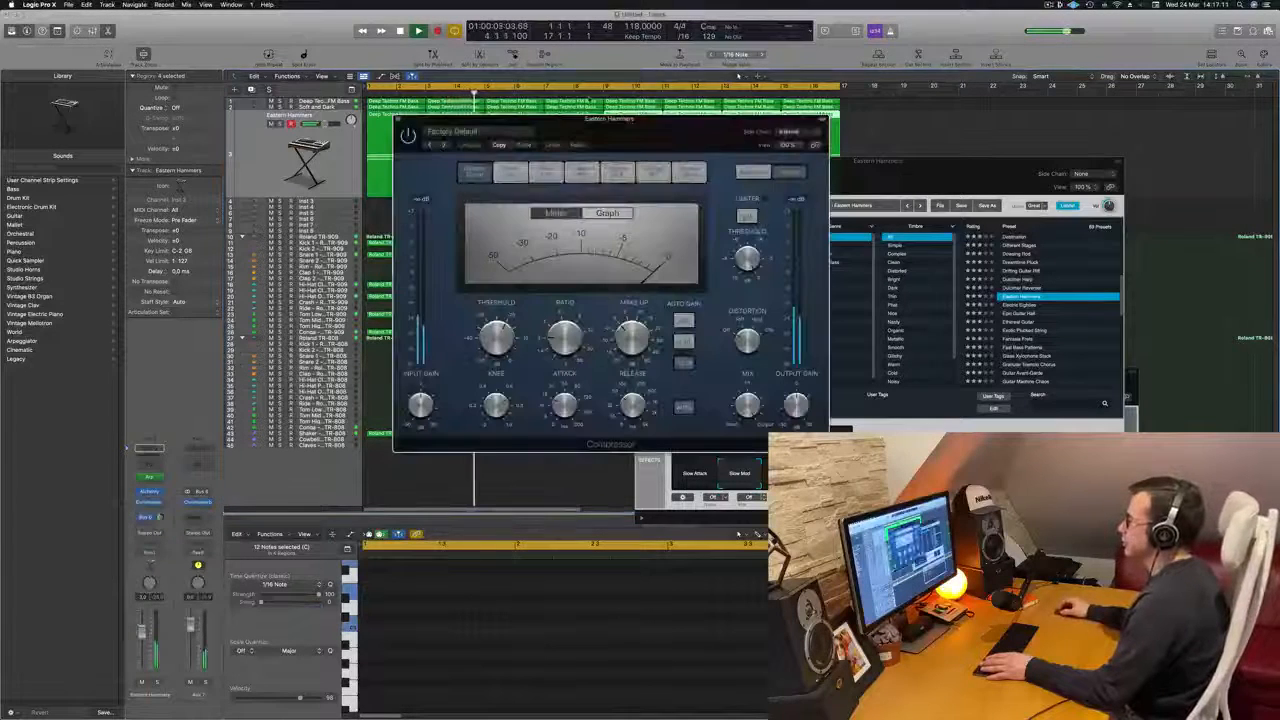
left_click(789, 131)
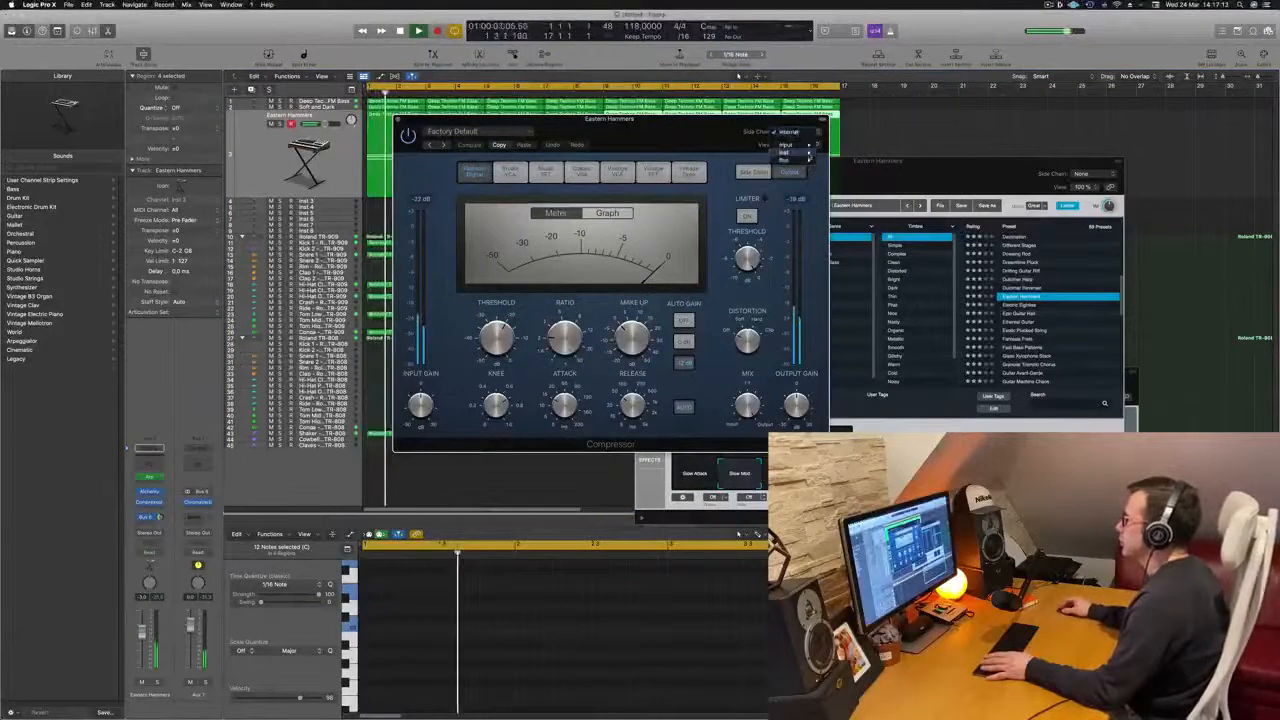
mouse_move(806, 153)
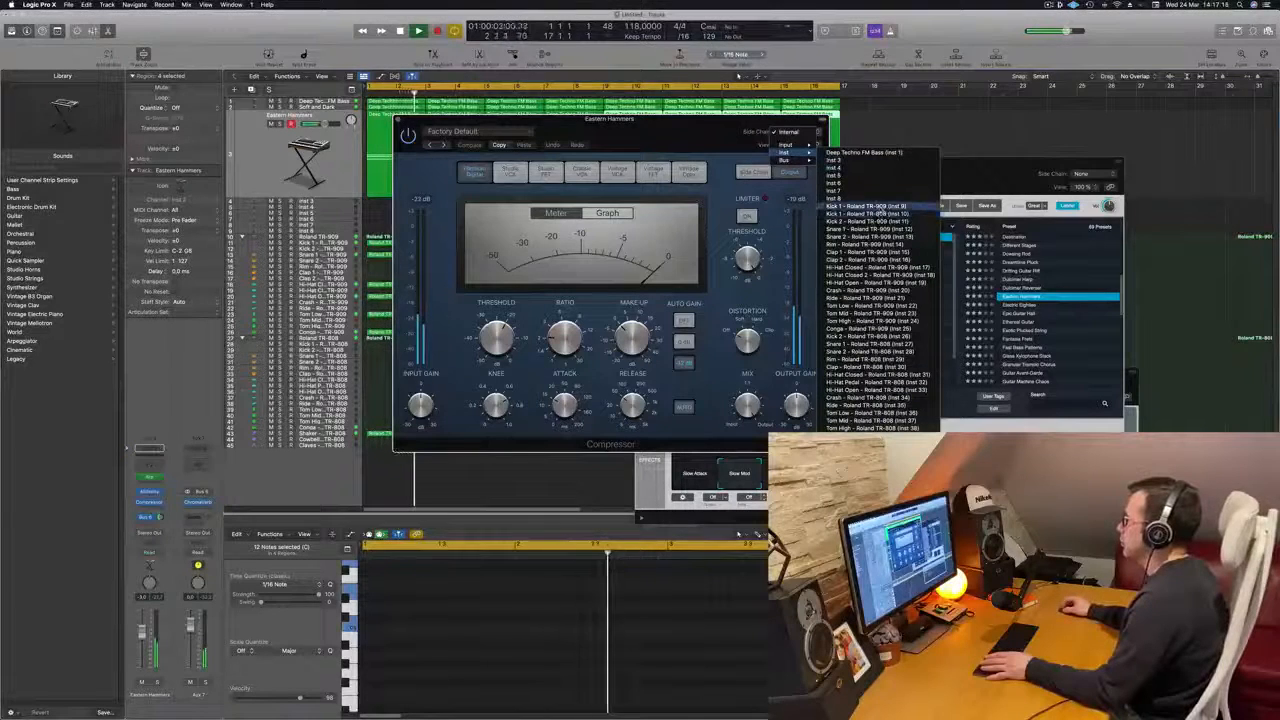
left_click(866, 205)
Adjust the Compressor's threshold against the kick and close the plug-in window
left_click_drag(650, 118, 745, 122)
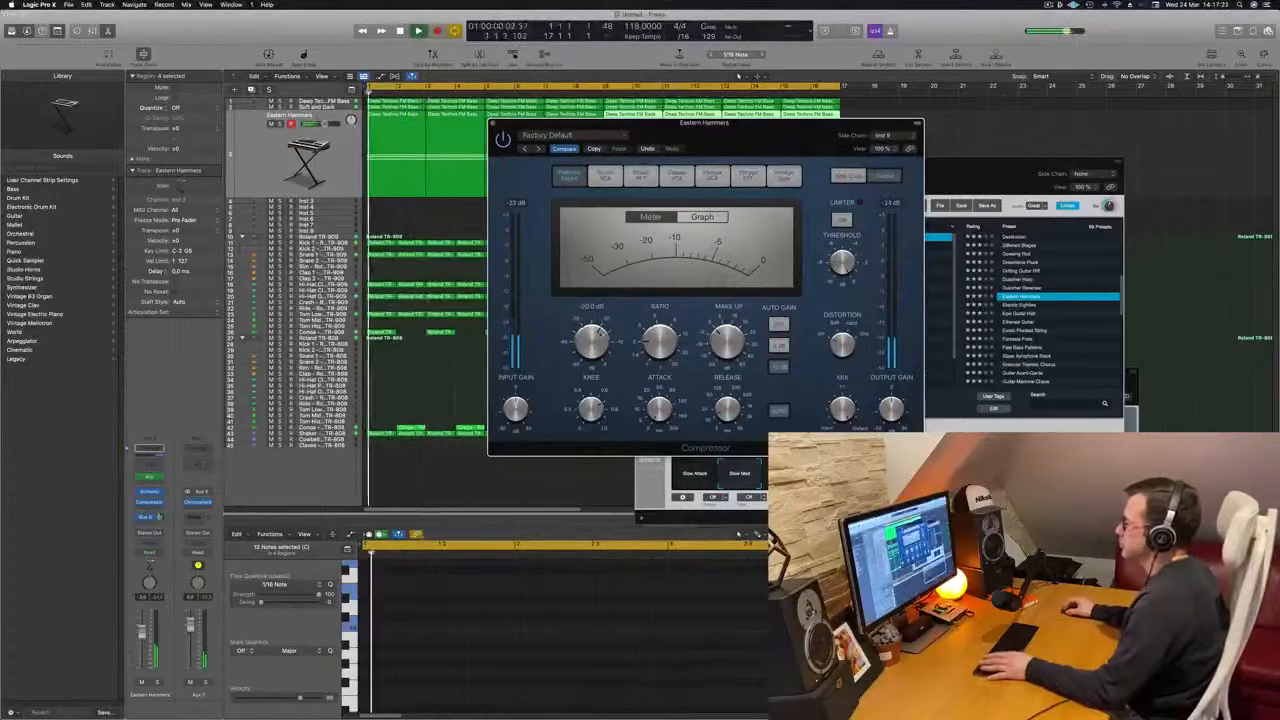
left_click_drag(602, 329, 598, 342)
key("Return")
left_click(492, 123)
key("Return")
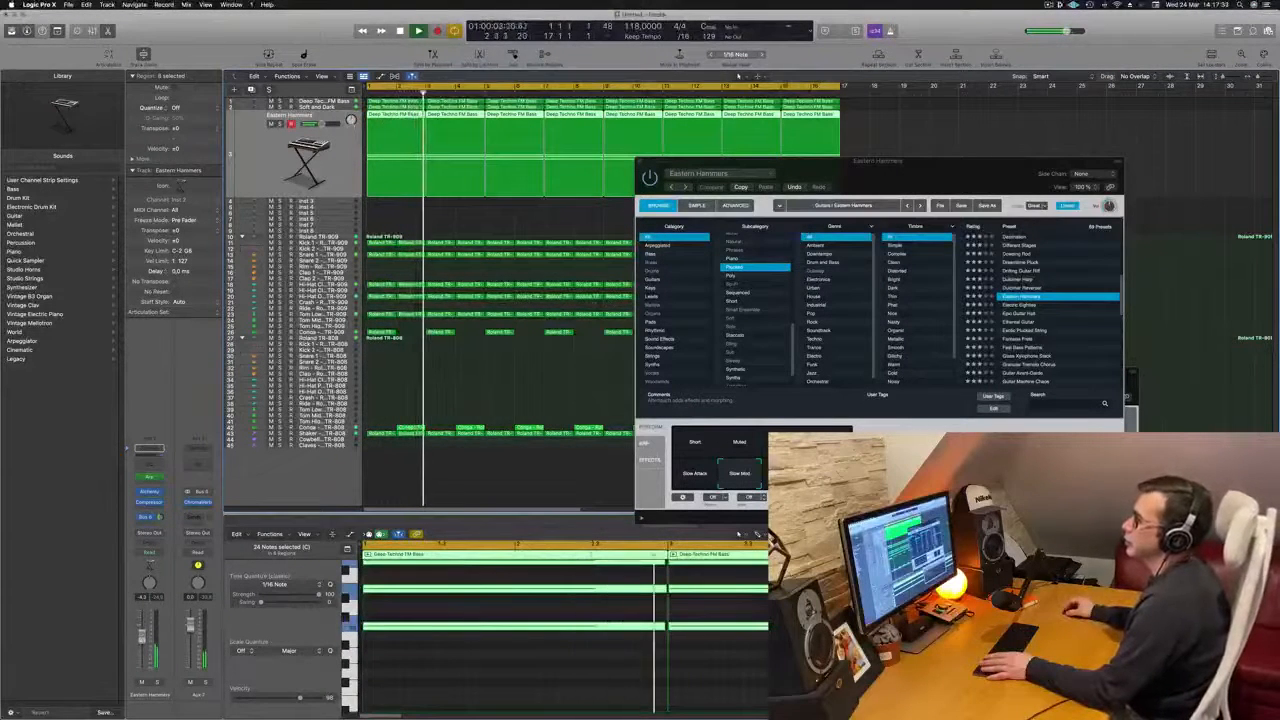
Add a second send on the Eastern Hammers channel to Bus 8, feeding Aux 8
left_click(148, 517)
mouse_move(160, 536)
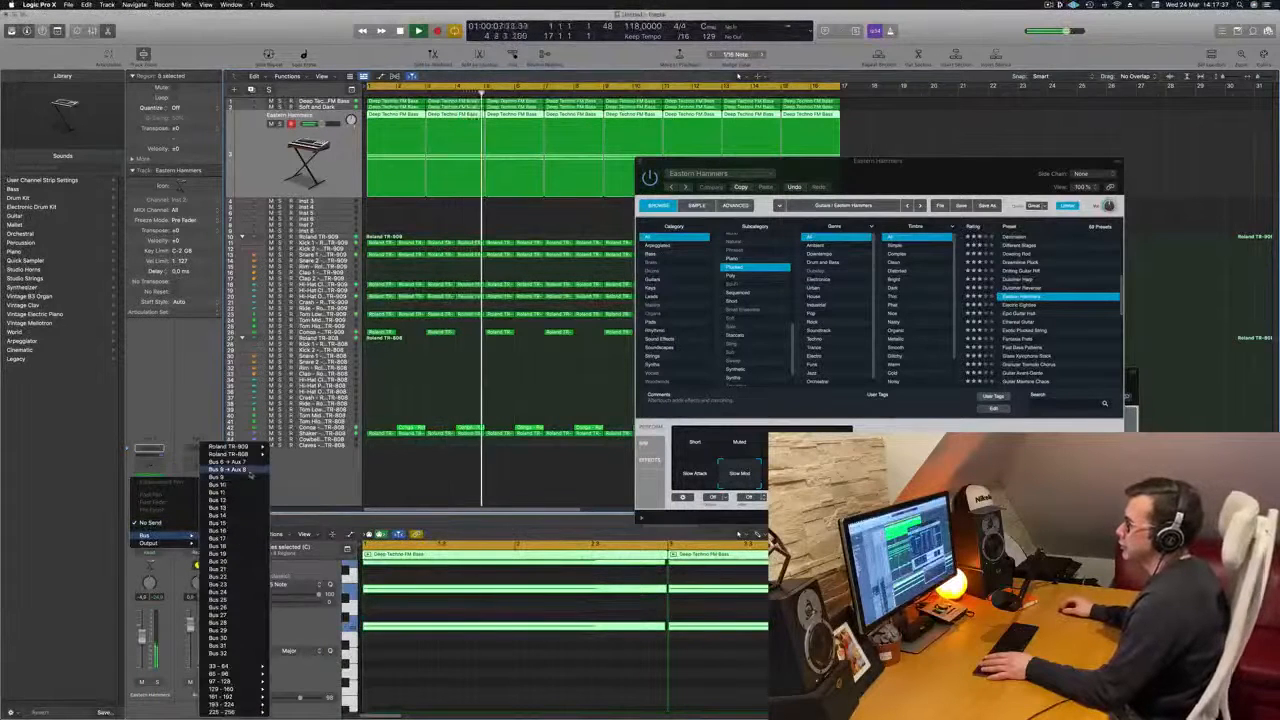
left_click(248, 470)
key("Return")
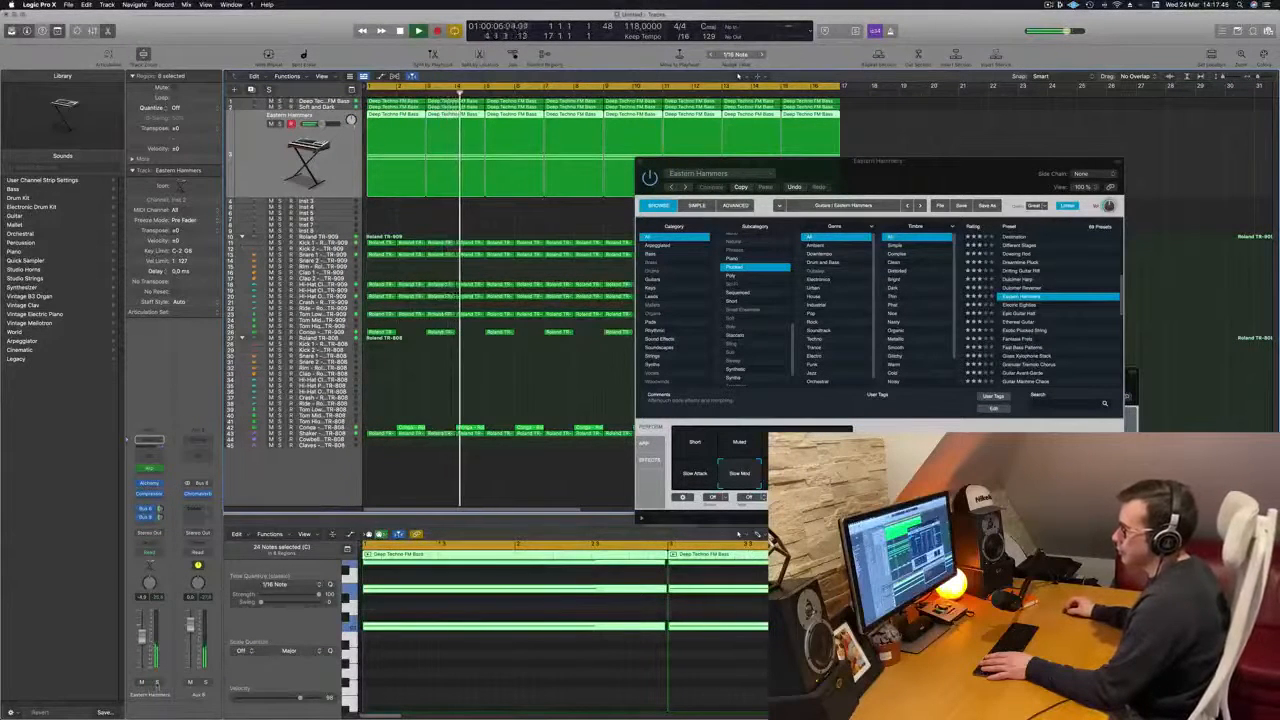
Toggle solo on the Eastern Hammers track to check its sound, and close the Alchemy window
key("s")
left_click(157, 684)
key("Return")
left_click_drag(651, 167, 512, 188)
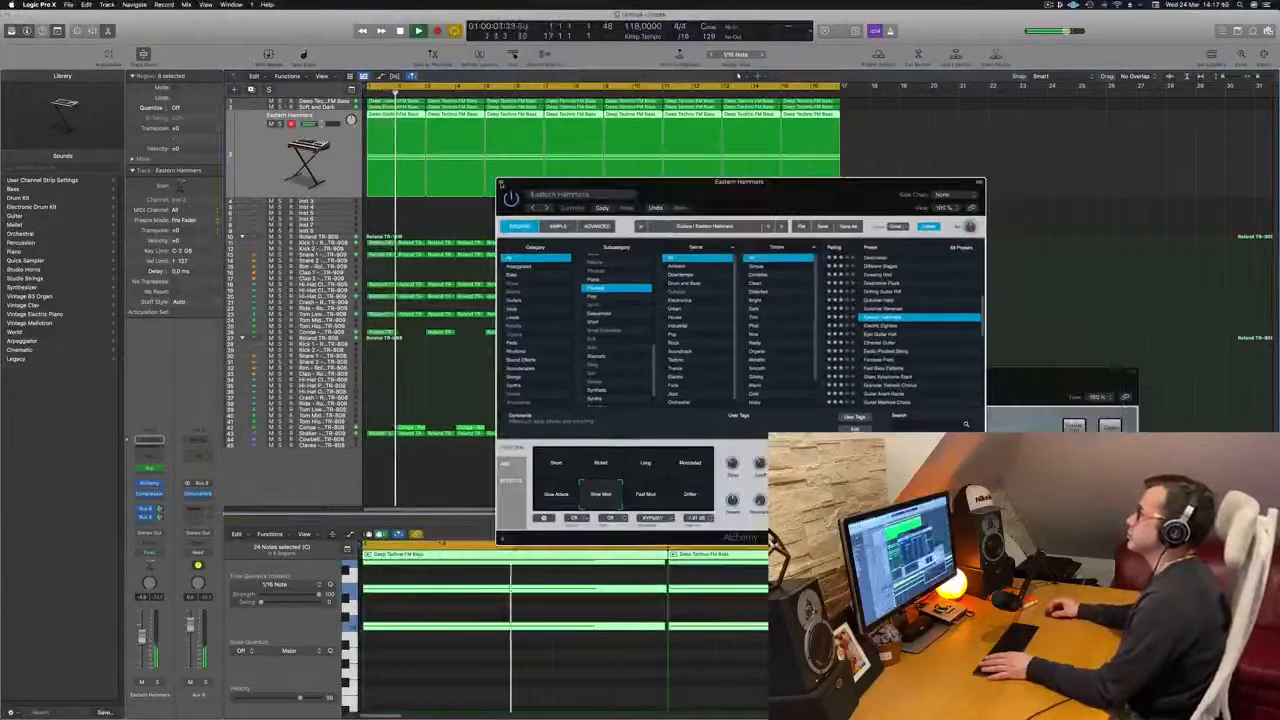
left_click(501, 182)
key("Return")
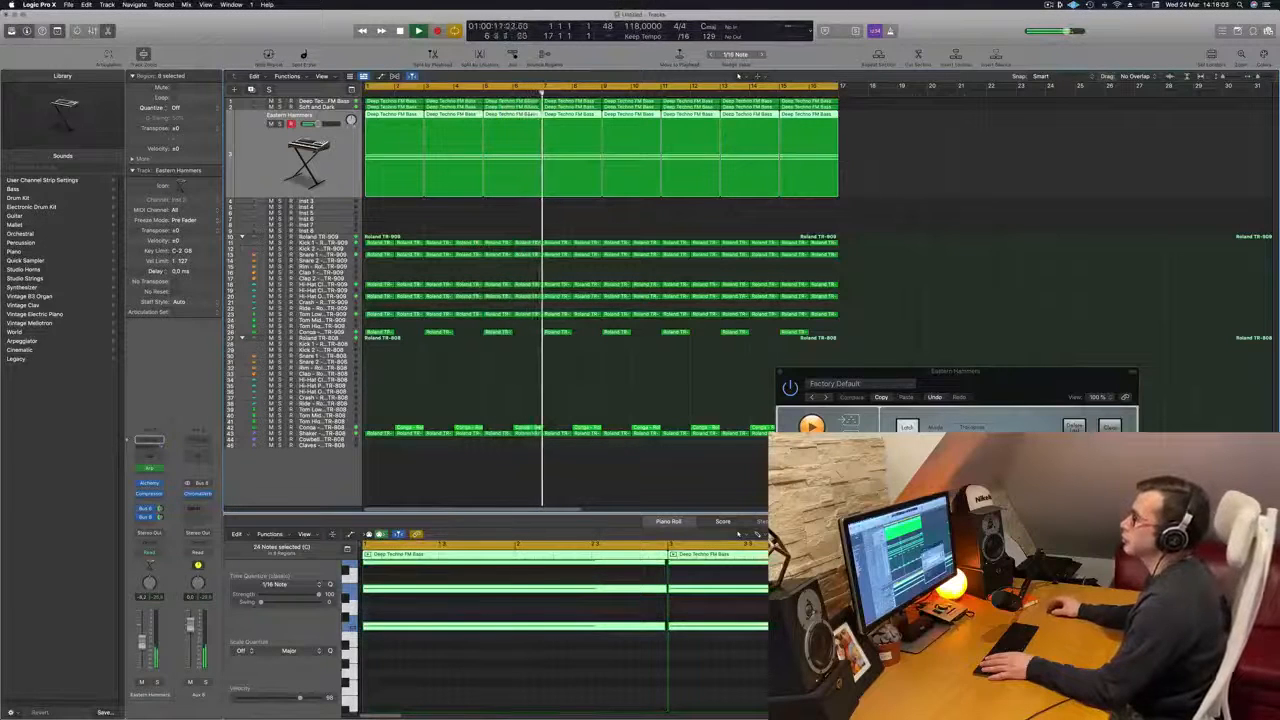
Select the empty Inst 3 track and add a send from it to Bus 8, feeding Aux 8
key("Return")
left_click(334, 203)
key("Return")
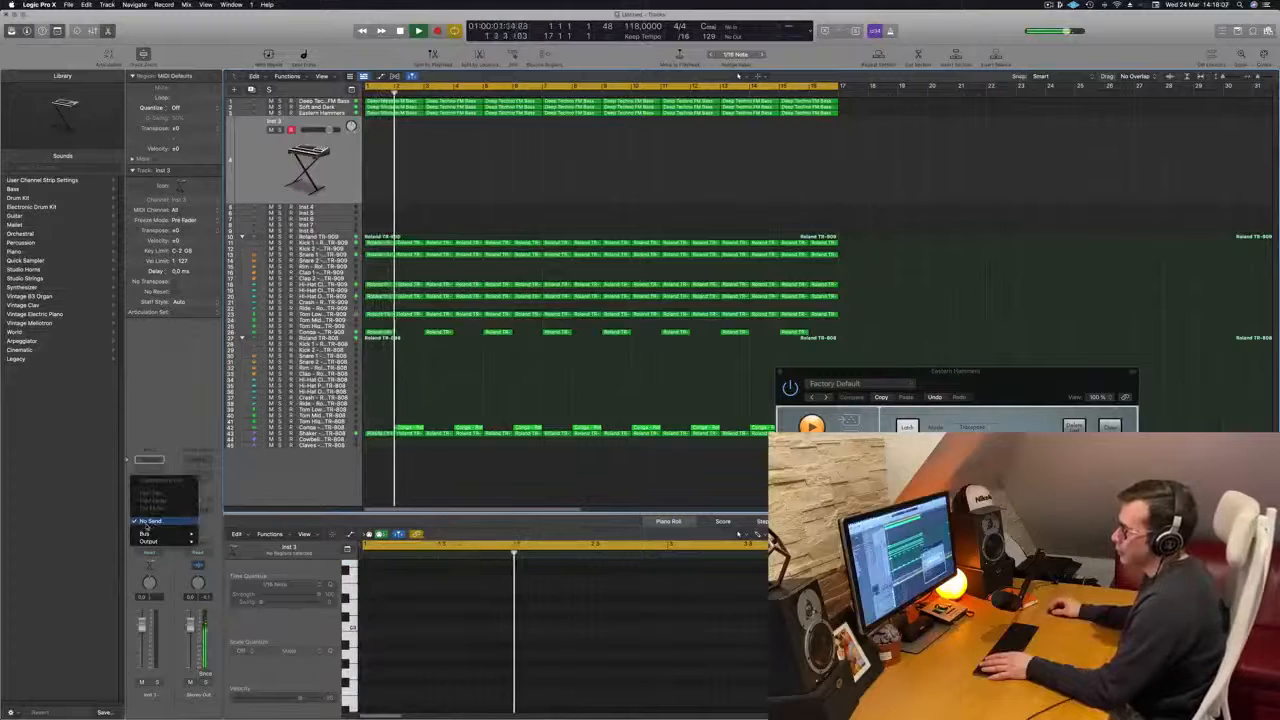
left_click(149, 521)
mouse_move(150, 533)
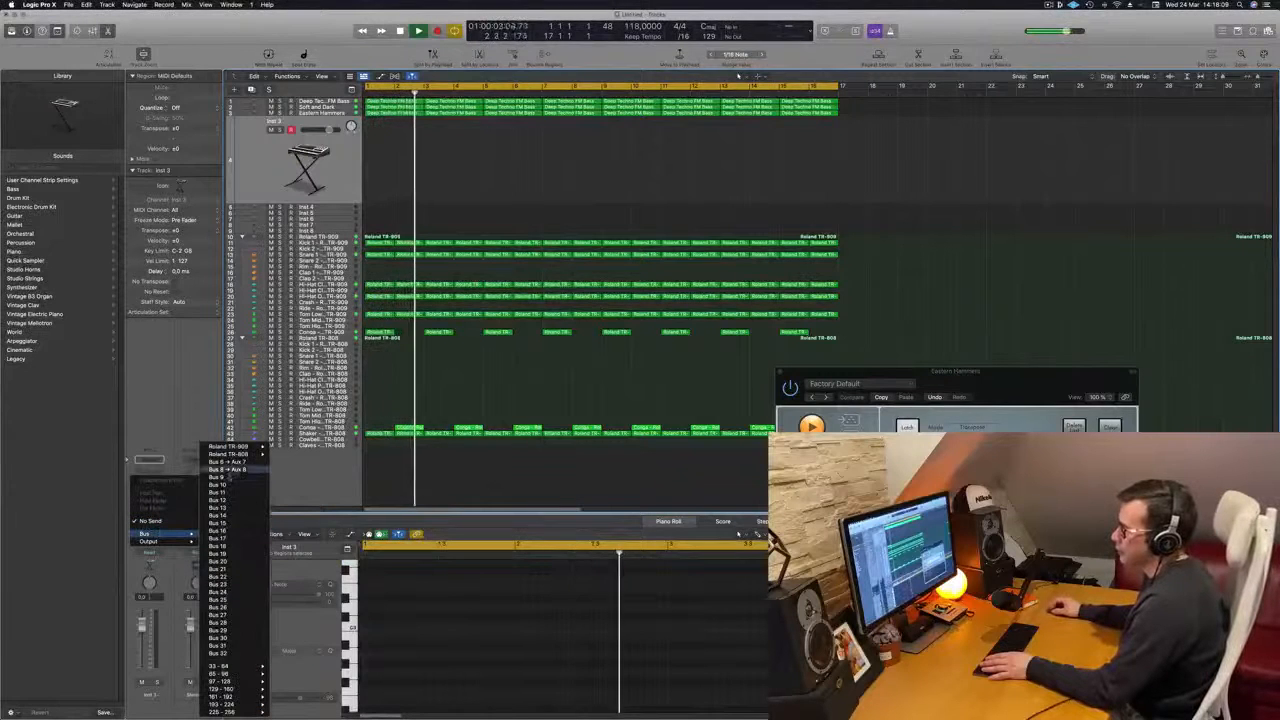
left_click(228, 469)
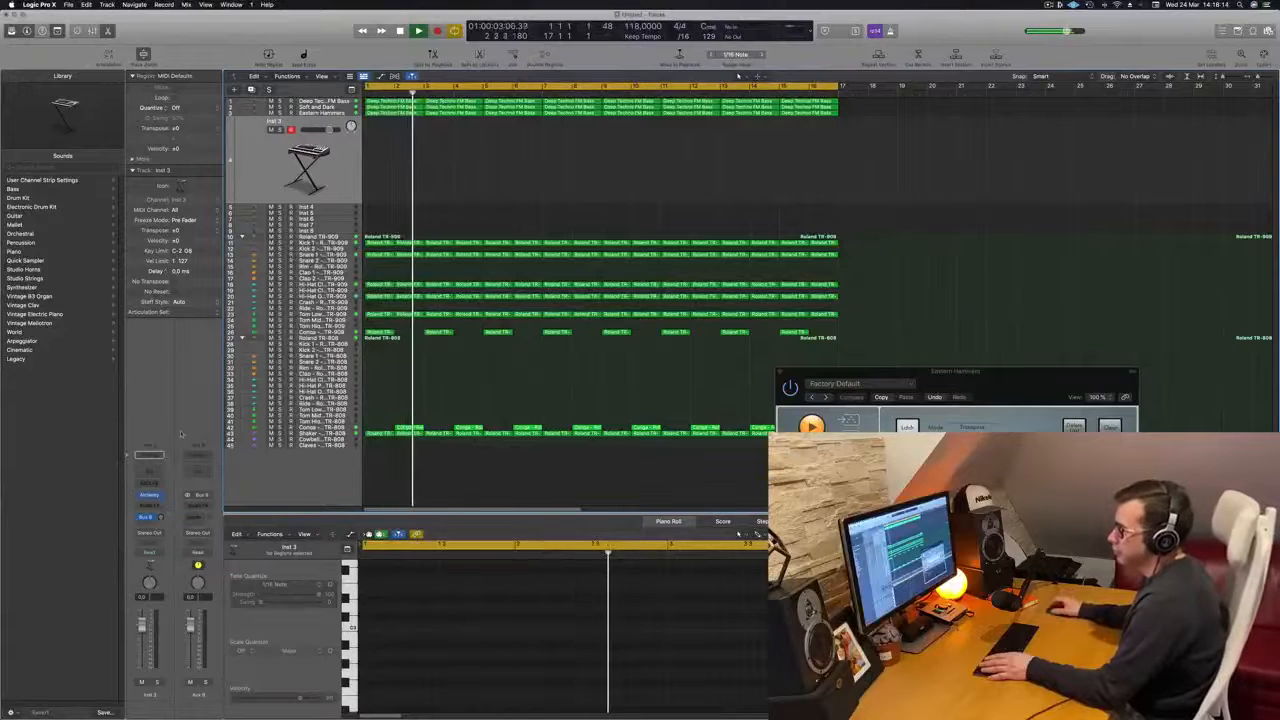
Insert the SilverVerb reverb on the aux channel fed by Inst 3's send and reposition its window
left_click(201, 507)
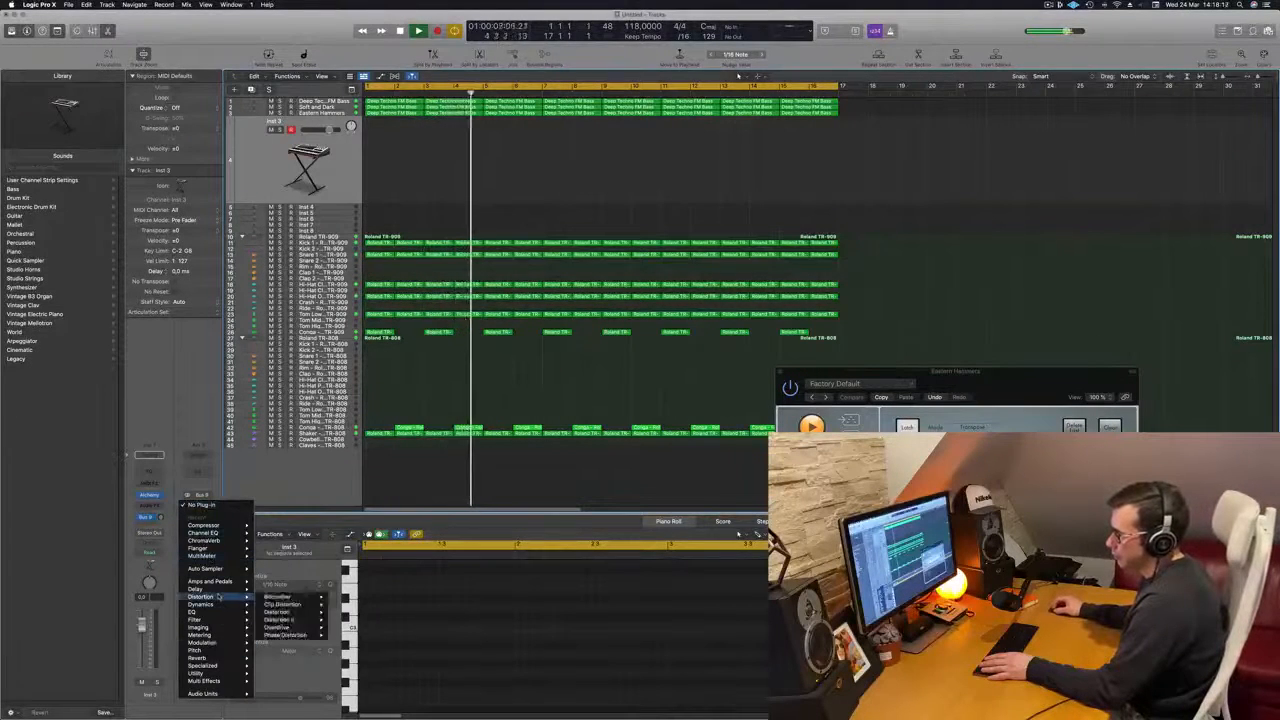
mouse_move(198, 658)
mouse_move(278, 673)
left_click(345, 675)
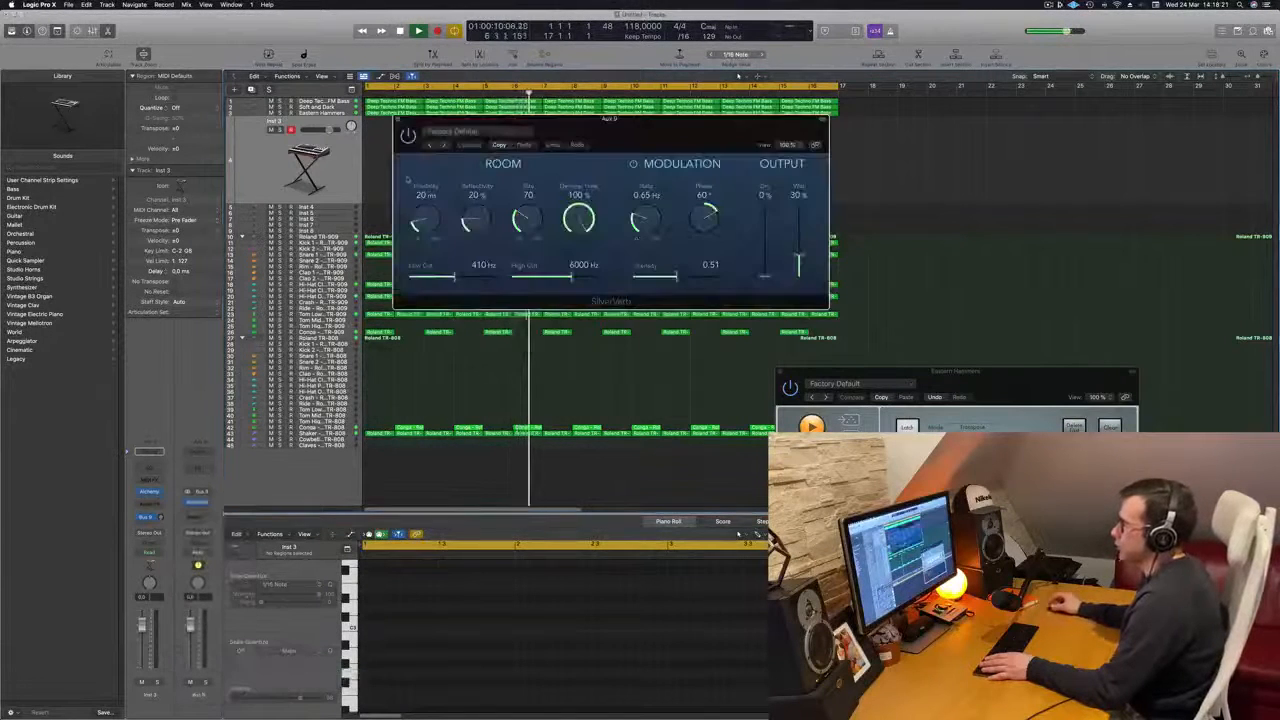
left_click_drag(784, 141, 734, 178)
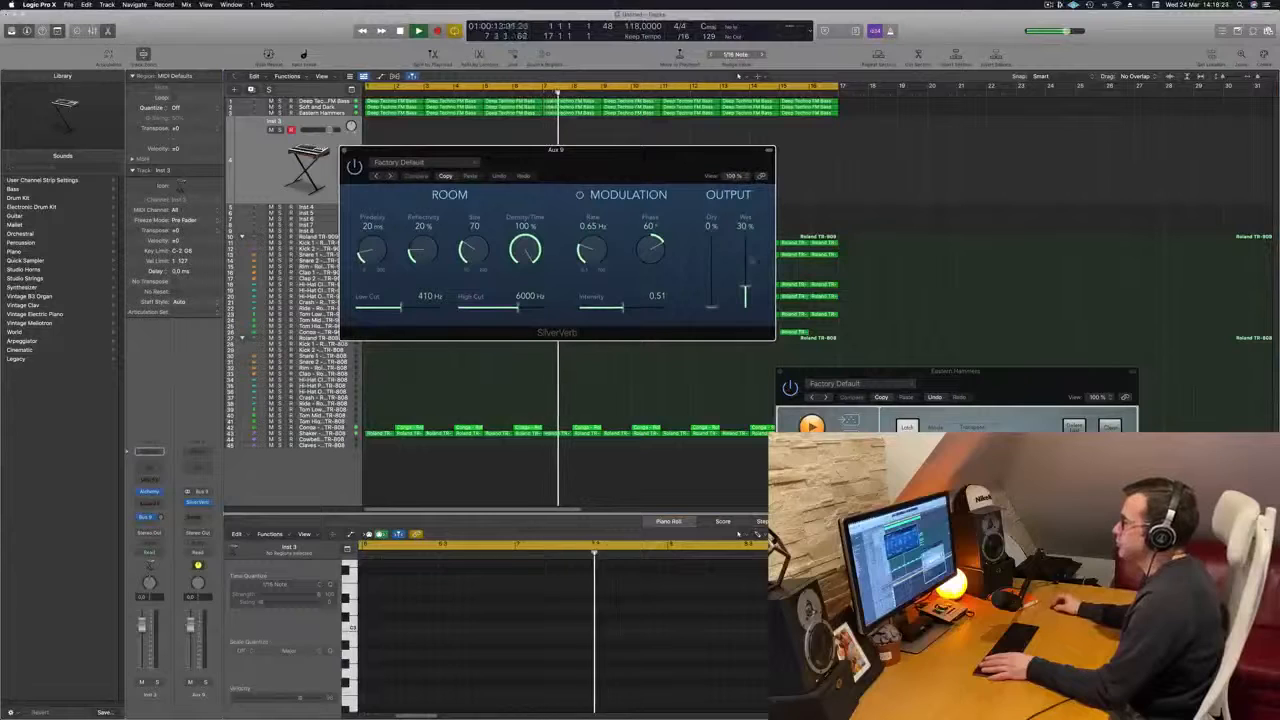
Load the "grandiose" setting in SilverVerb and close the plug-in window
left_click(430, 162)
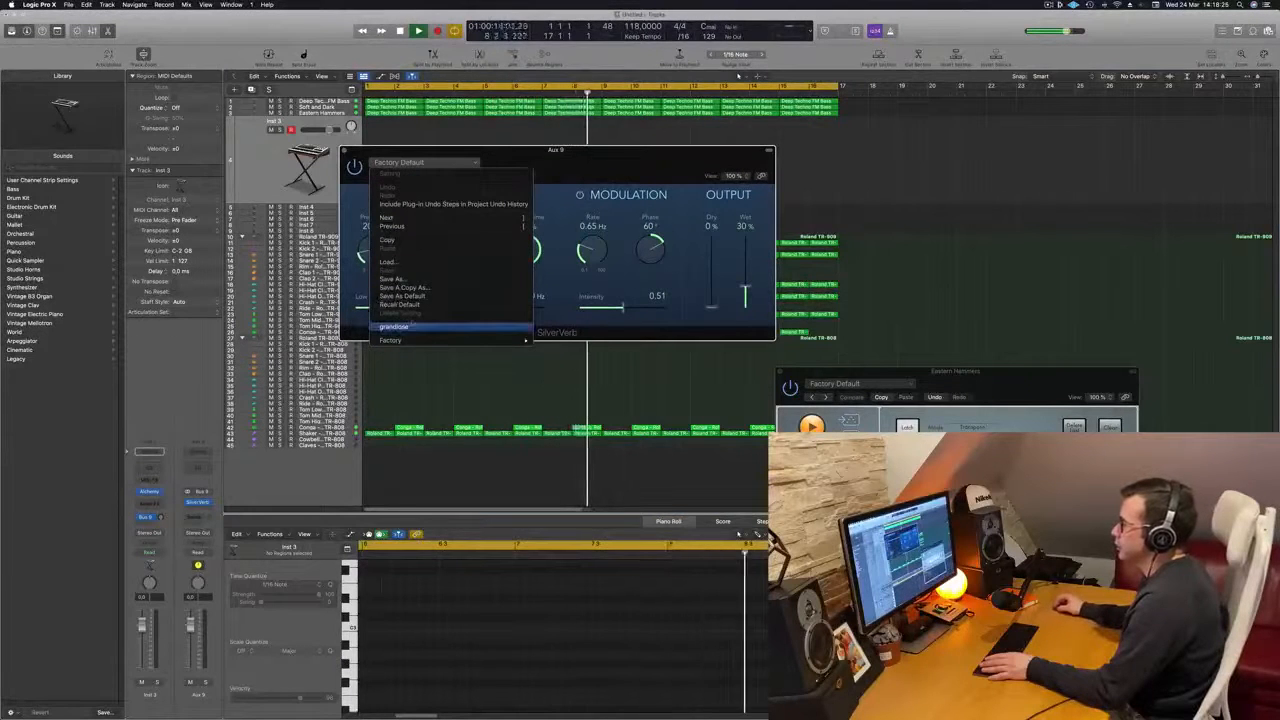
left_click(400, 327)
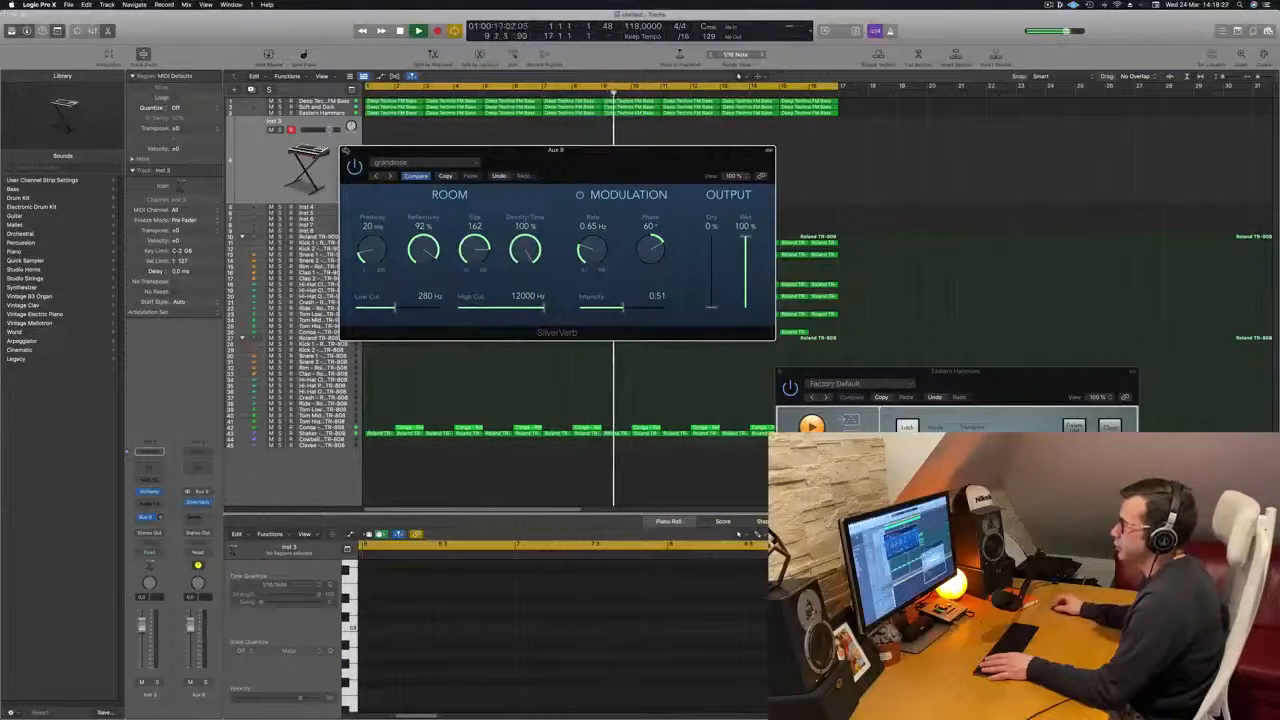
left_click(346, 151)
Restart playback of the loop and lower the Inst 3 channel's volume fader
key("space")
key("space")
left_click_drag(142, 625, 142, 640)
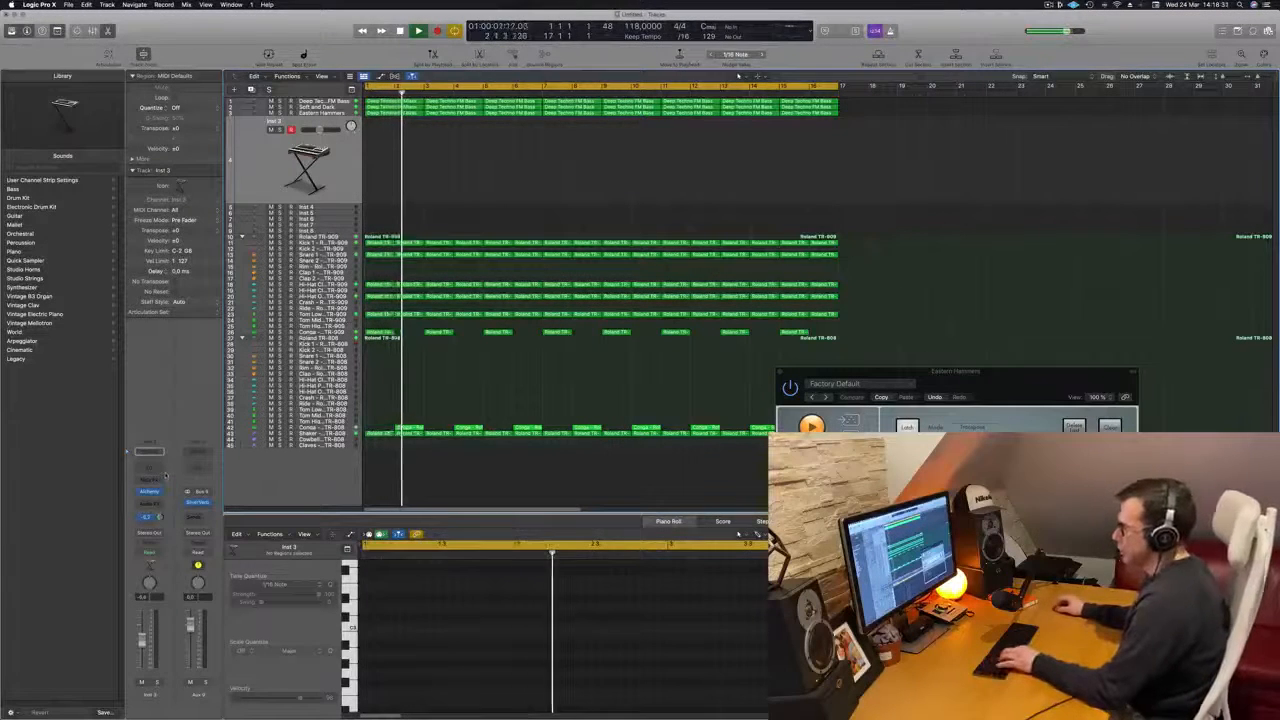
Show Musical Typing for the Inst 3 track and hide the project browser
key("f")
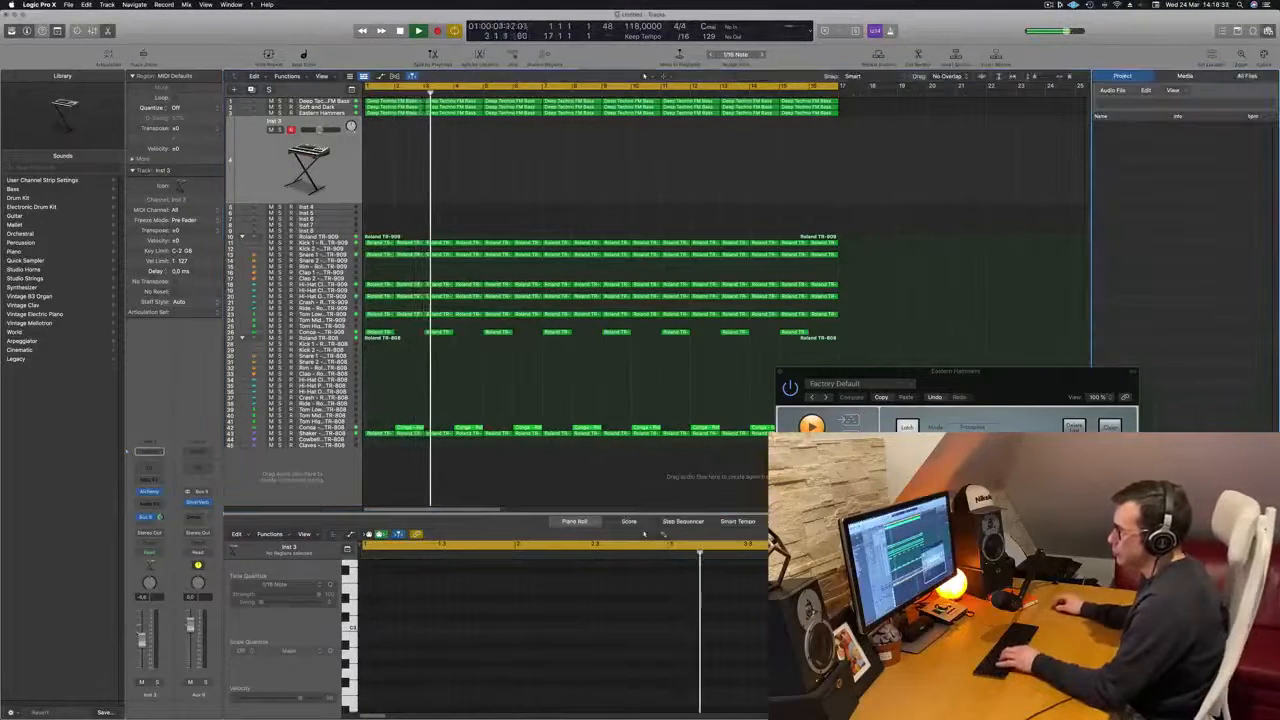
key("h")
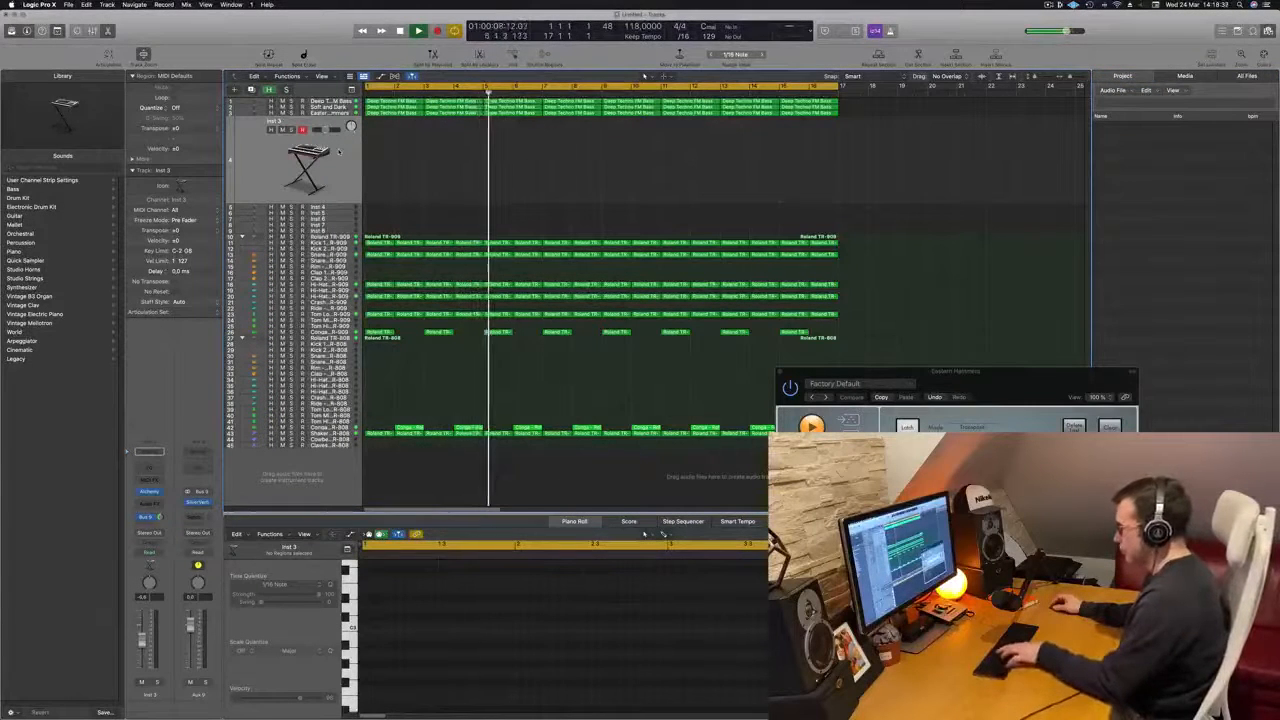
key("super+k")
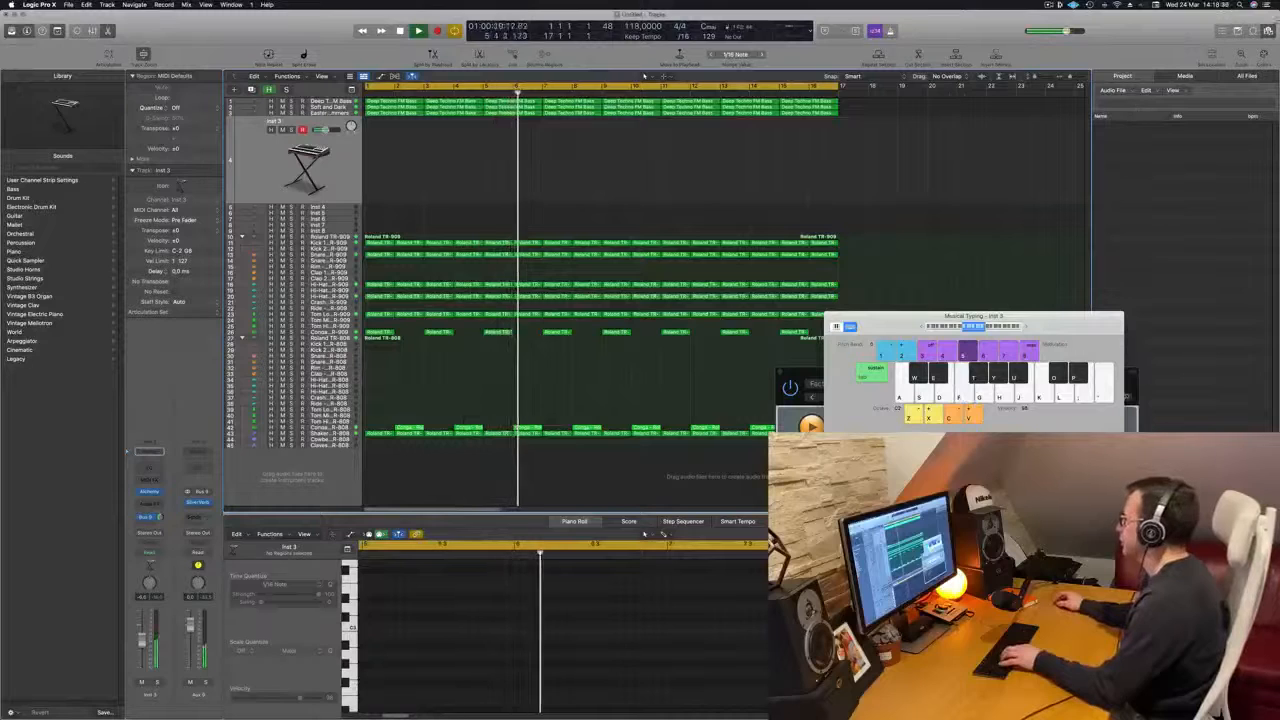
left_click(1268, 31)
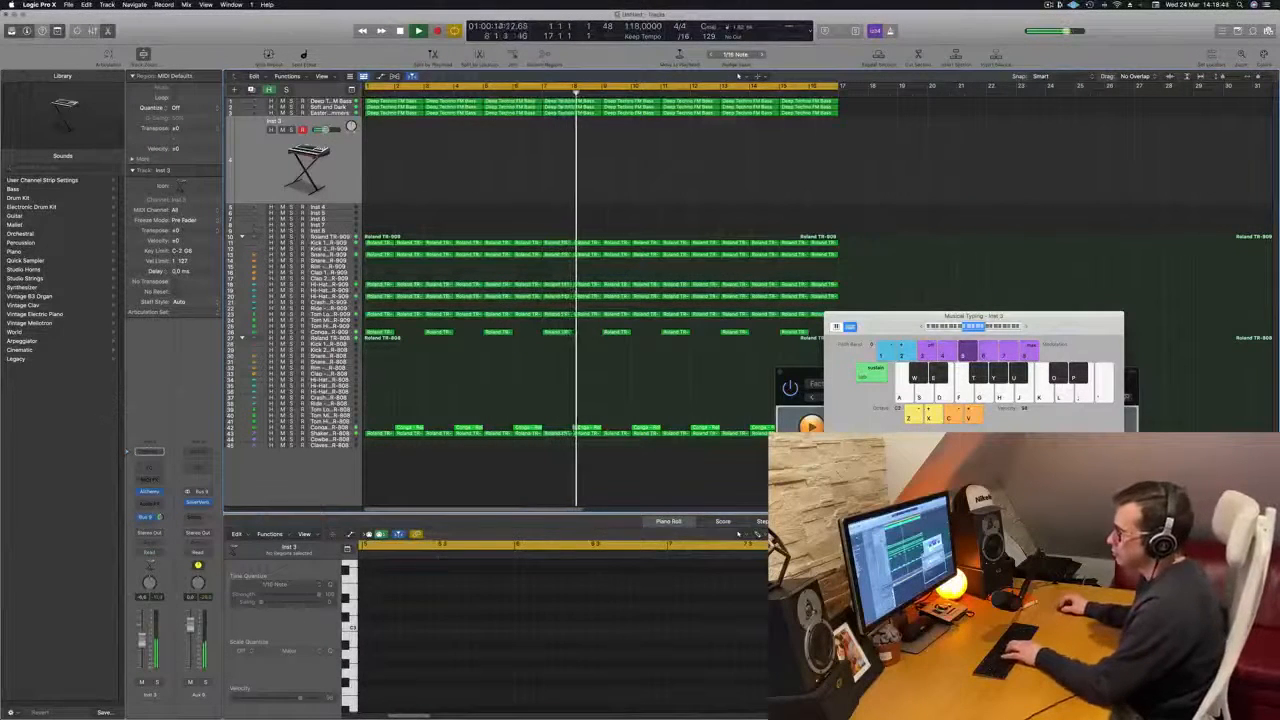
Open the Alchemy instrument on Inst 3 and play notes over the loop to hear its default sound
left_click(149, 491)
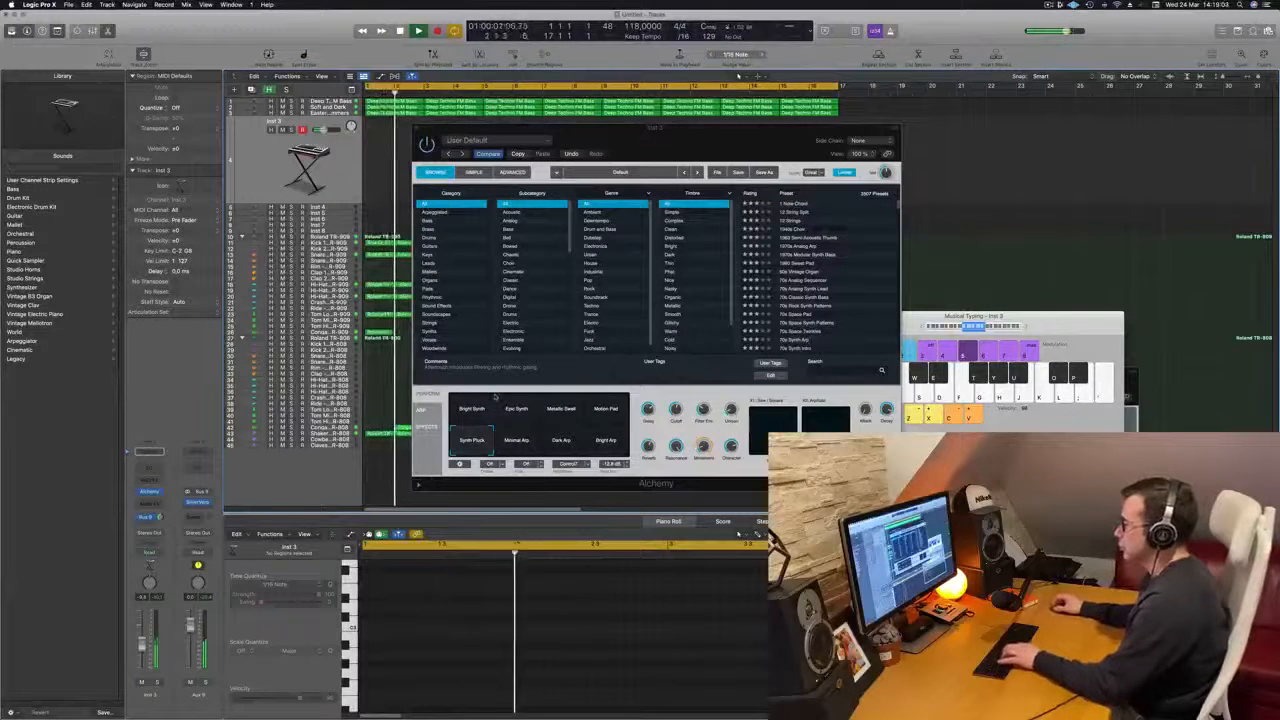
key("j")
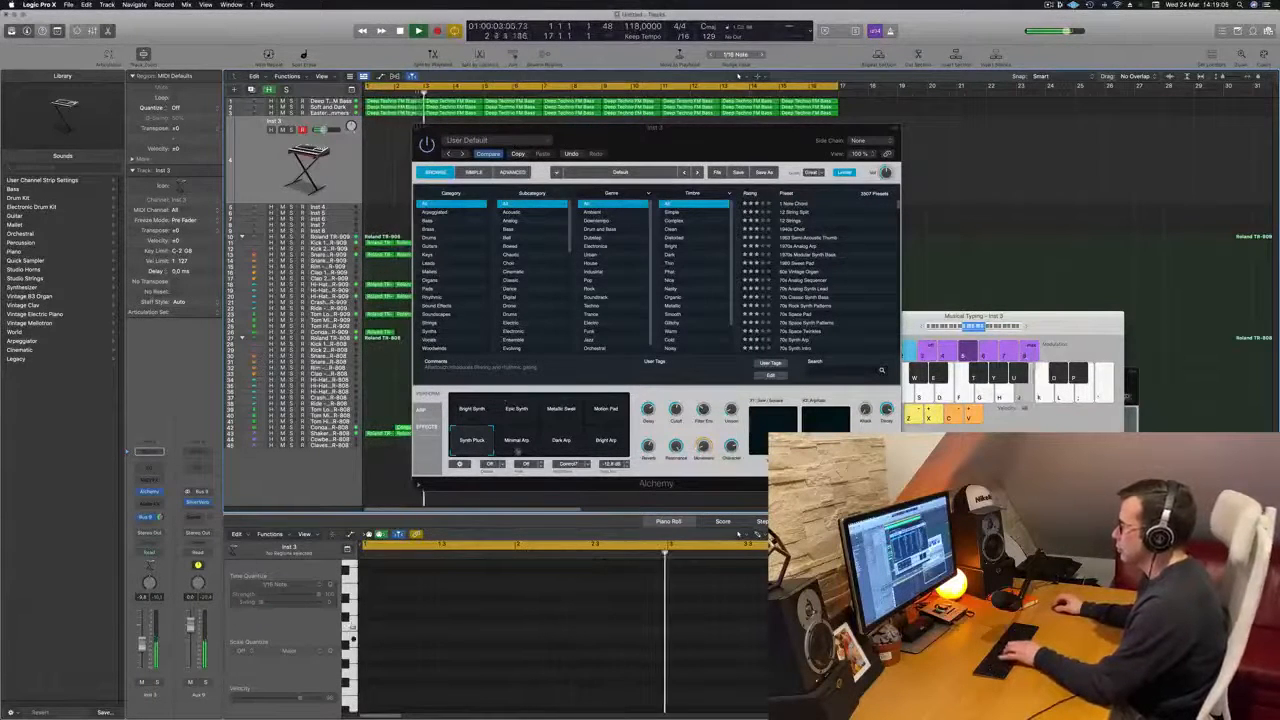
left_click(521, 447)
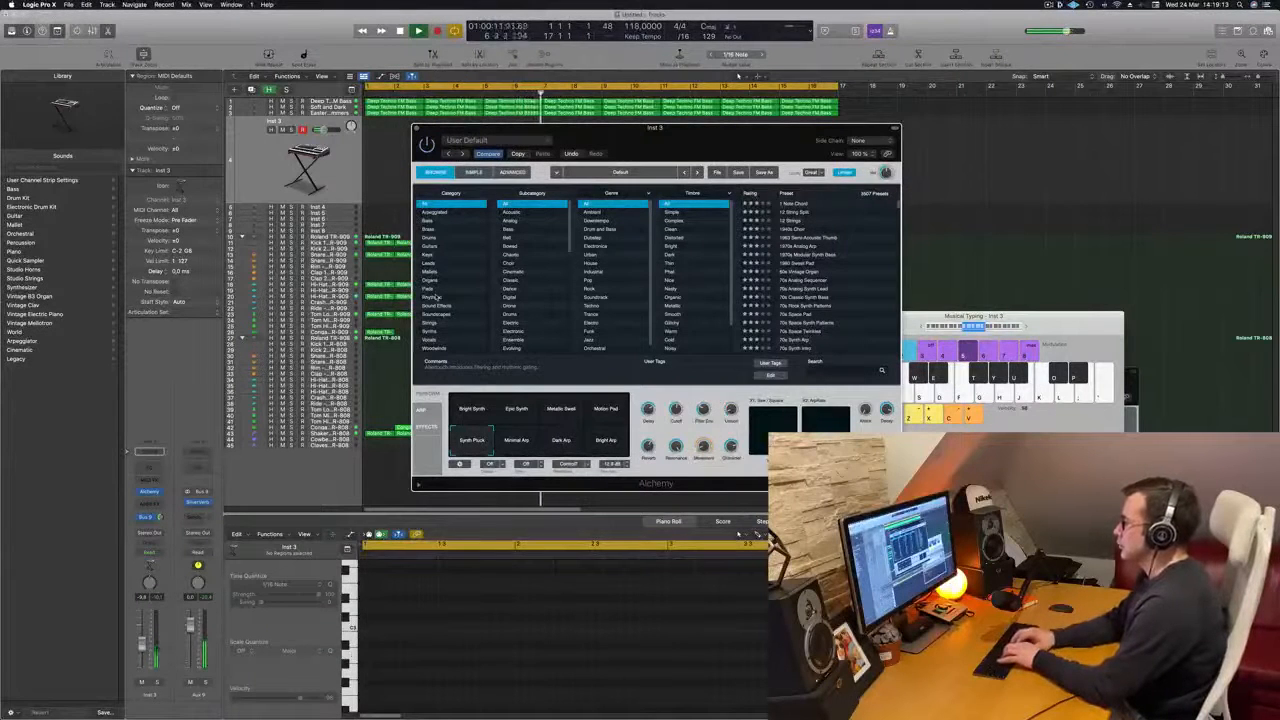
key("apostrophe")
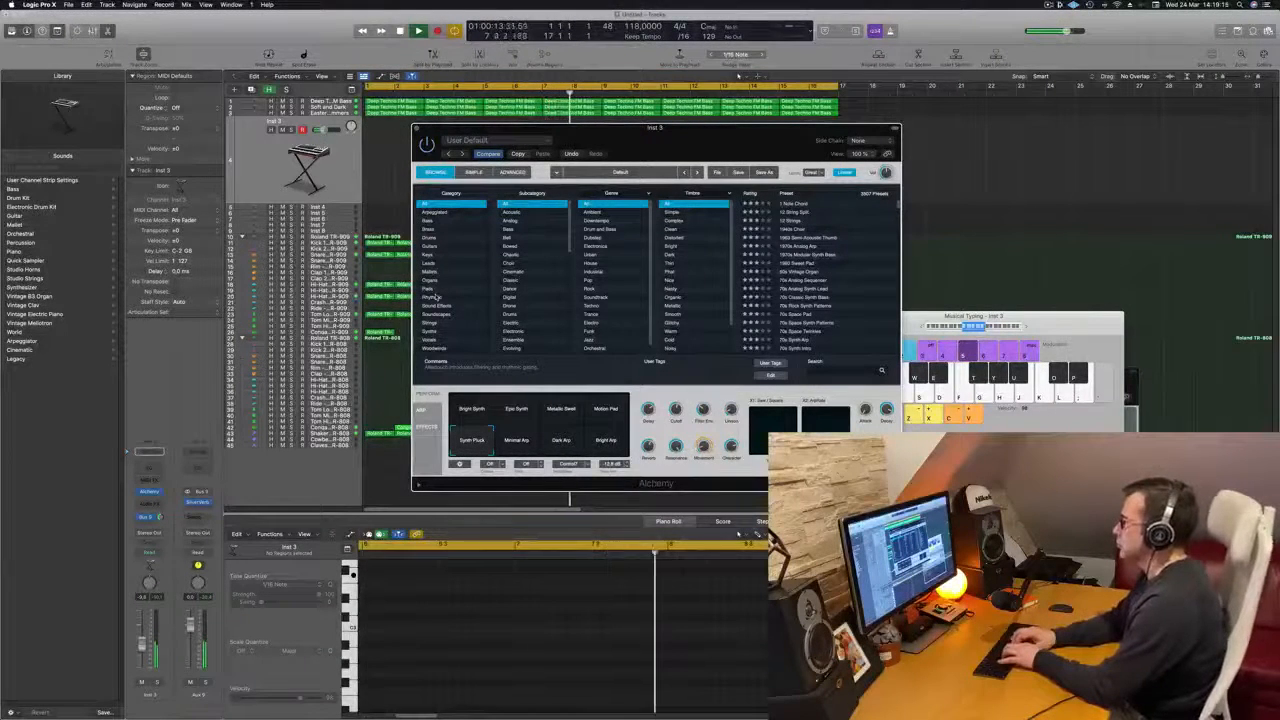
key("j")
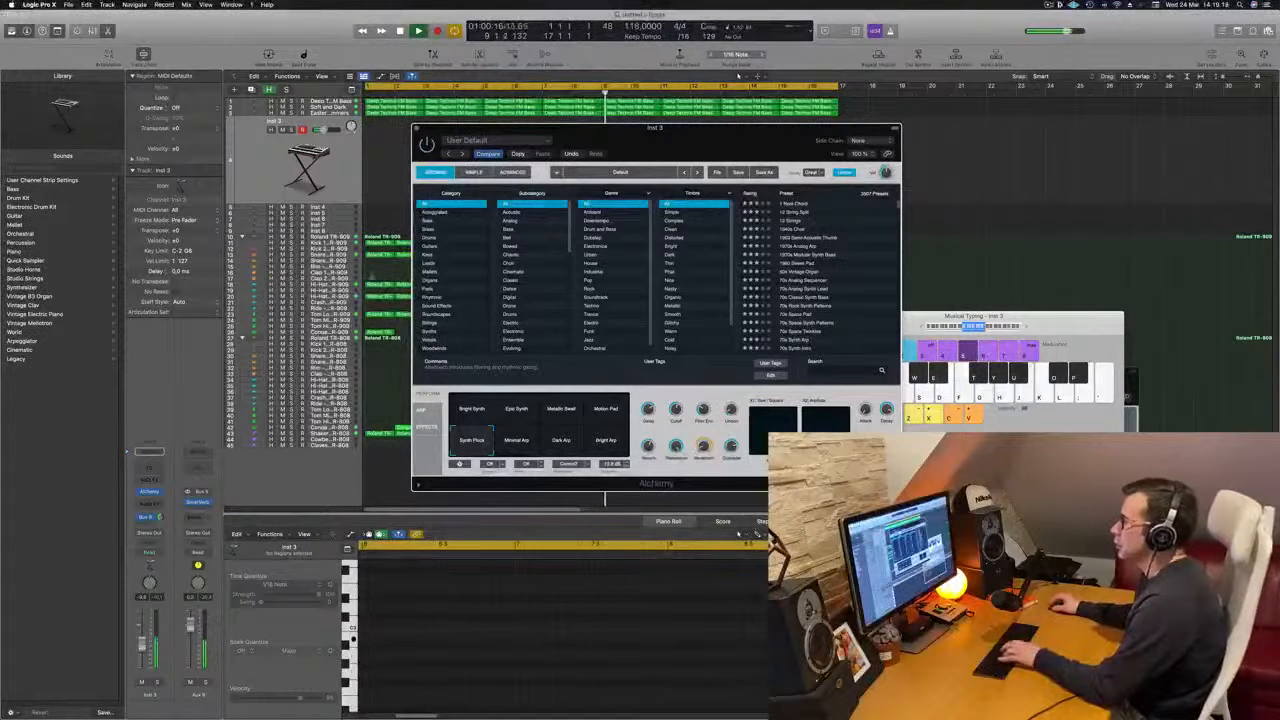
Filter Alchemy's presets to the Mallets category, load Aqua Mallet, and raise the channel's volume slightly
left_click(437, 264)
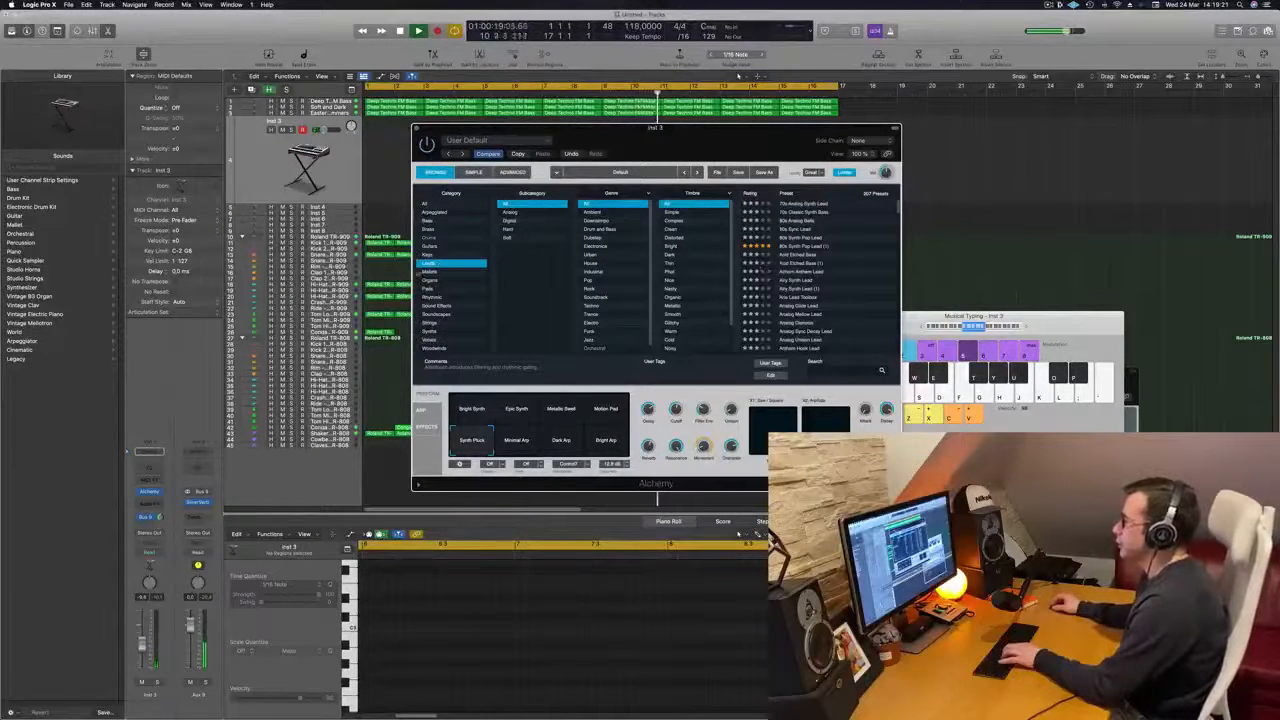
left_click(437, 272)
left_click(793, 229)
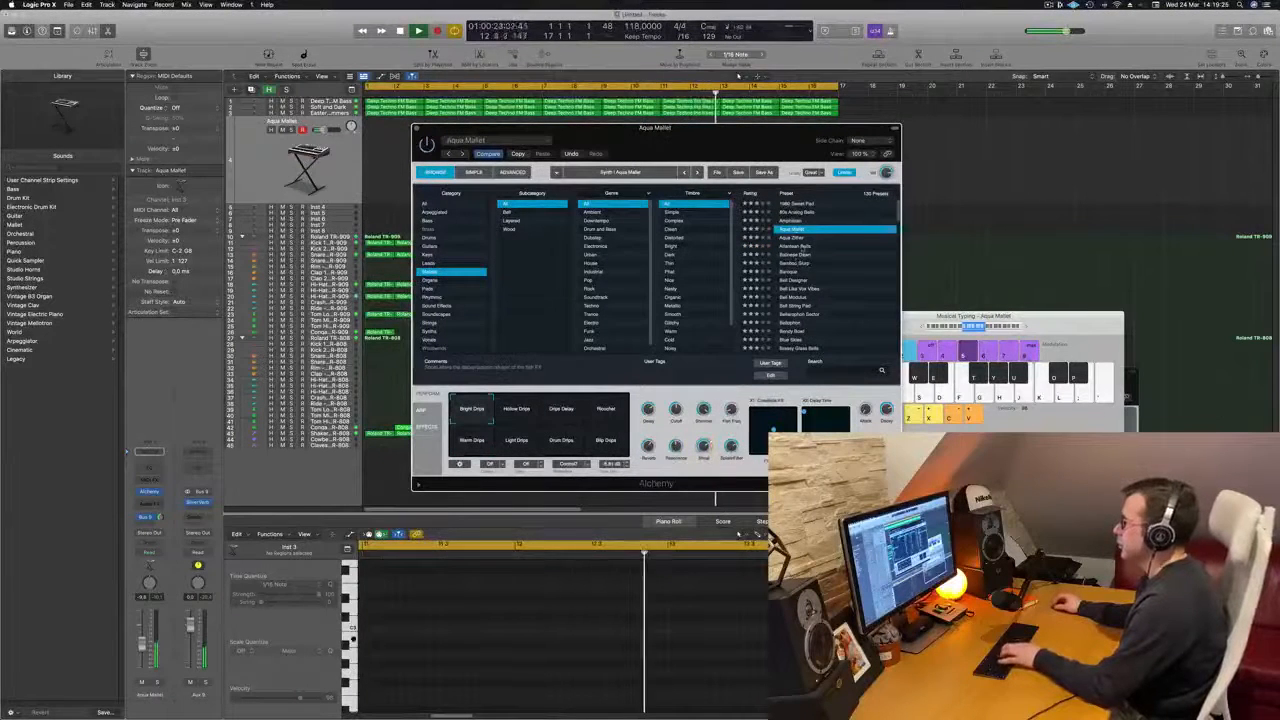
left_click_drag(142, 639, 142, 633)
Load the Baroque mallet preset and play a series of notes to audition it over the loop
left_click(794, 273)
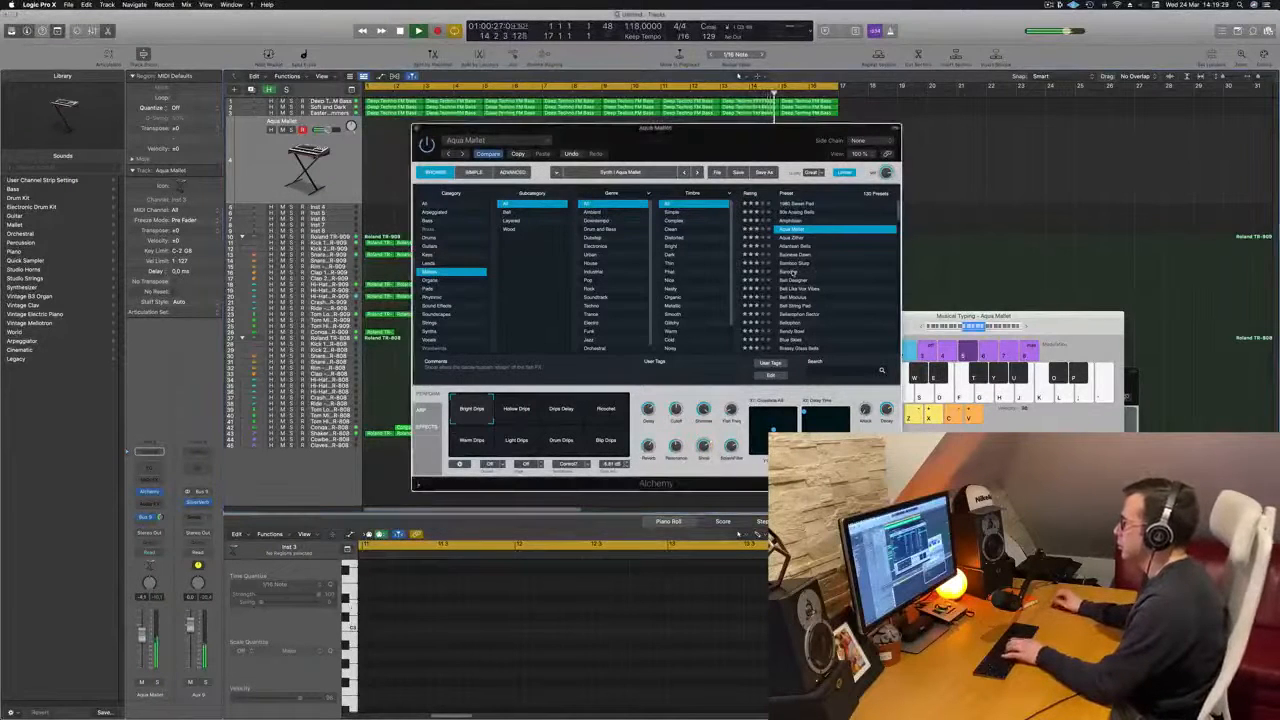
left_click(792, 272)
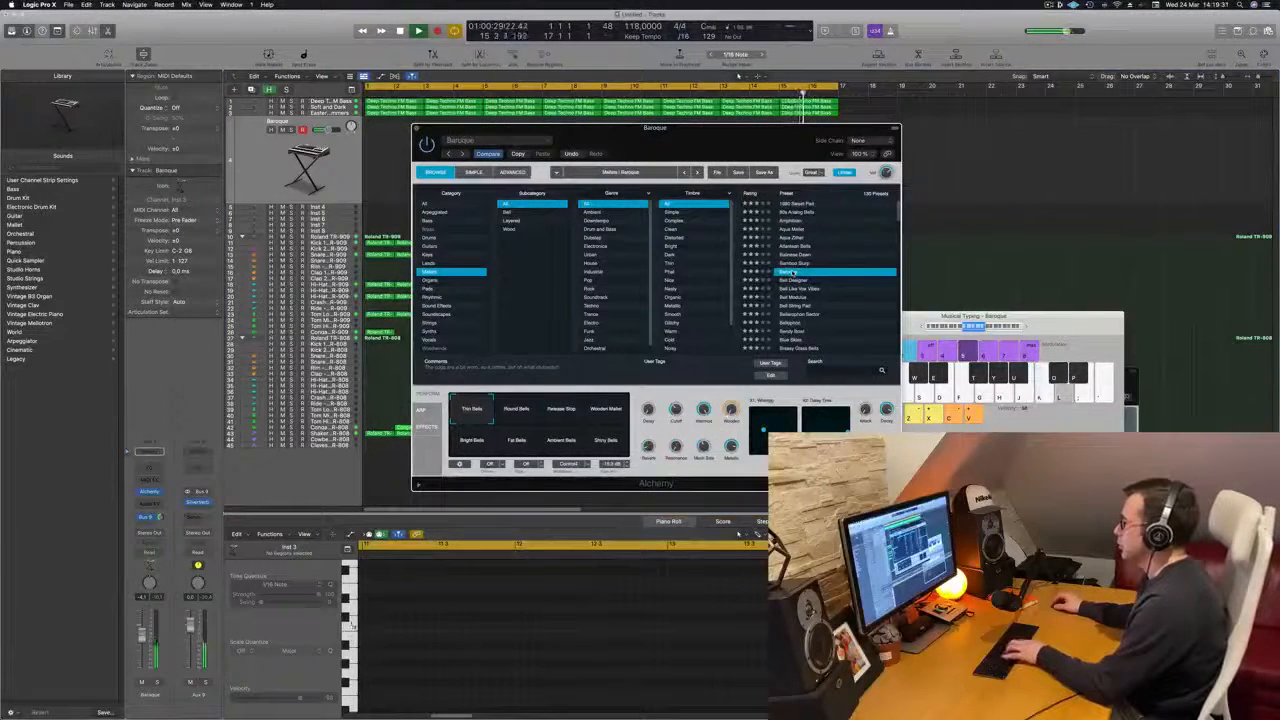
key("d")
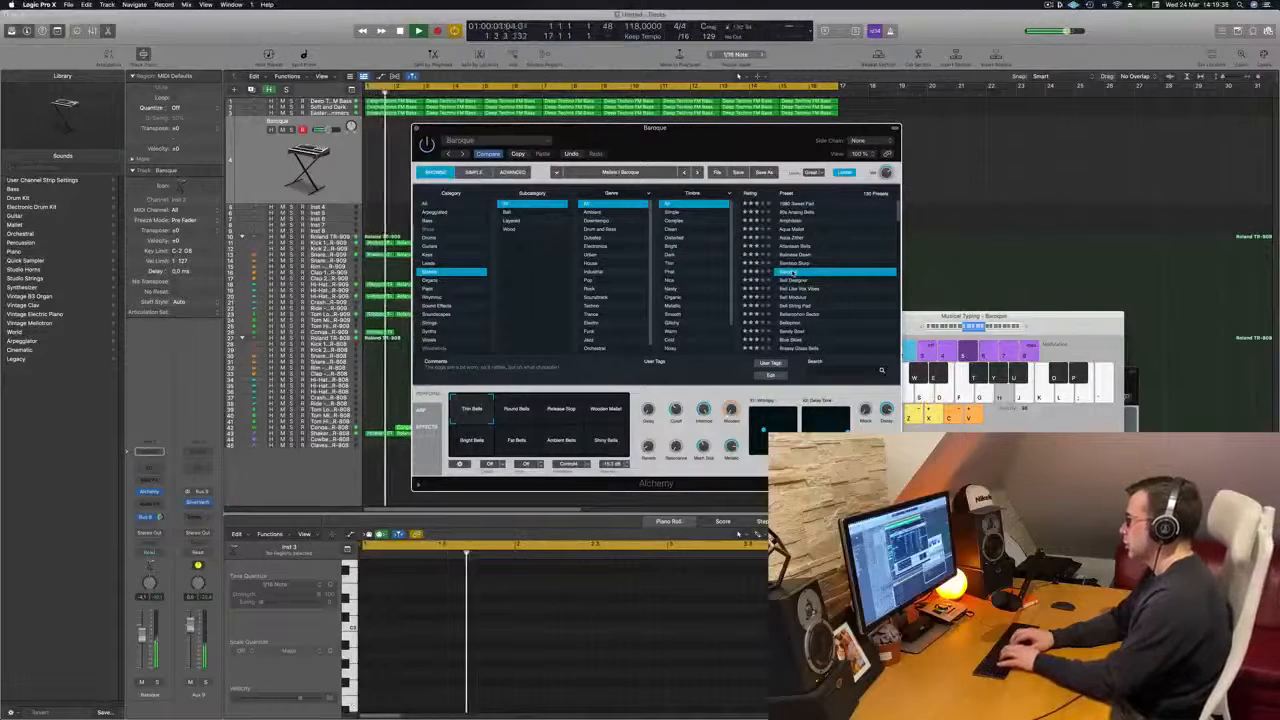
key("f")
key("g")
key("h")
key("semicolon")
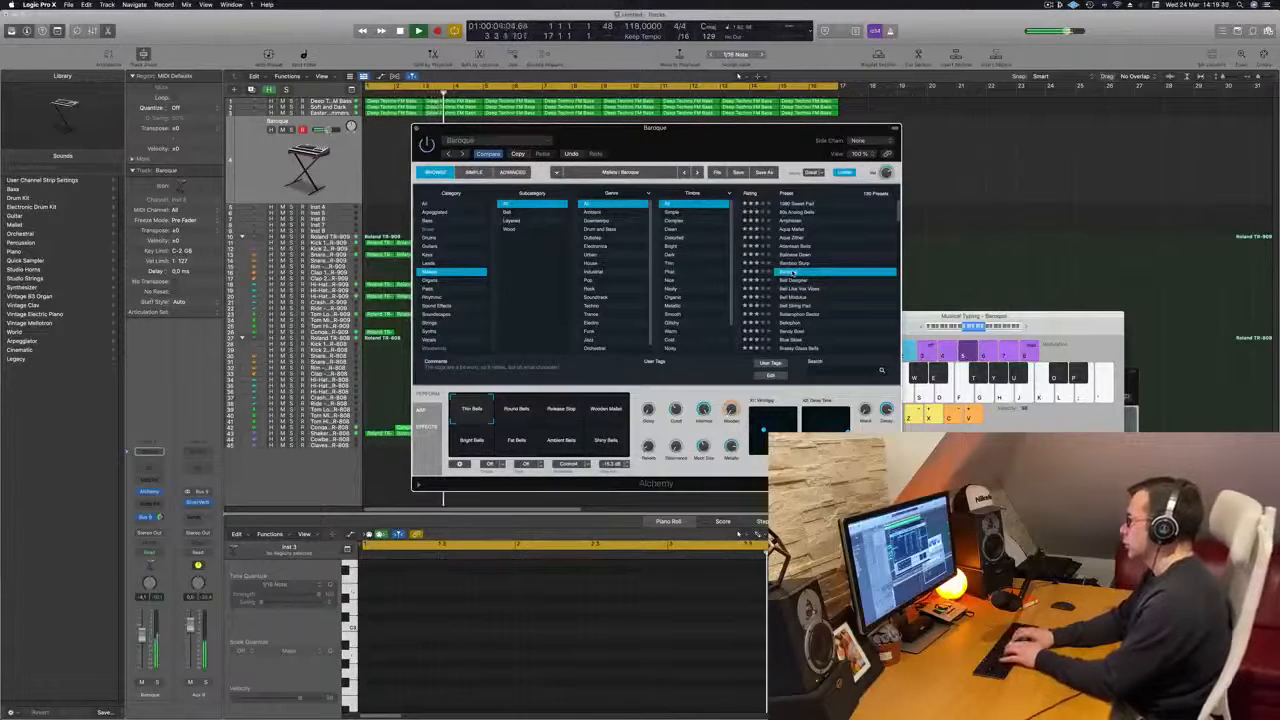
key("j")
key("k")
Try the Bandy Bowl preset and step through its neighbours in the list to Brassy Glass Bells
scroll(797, 320, "down", 2)
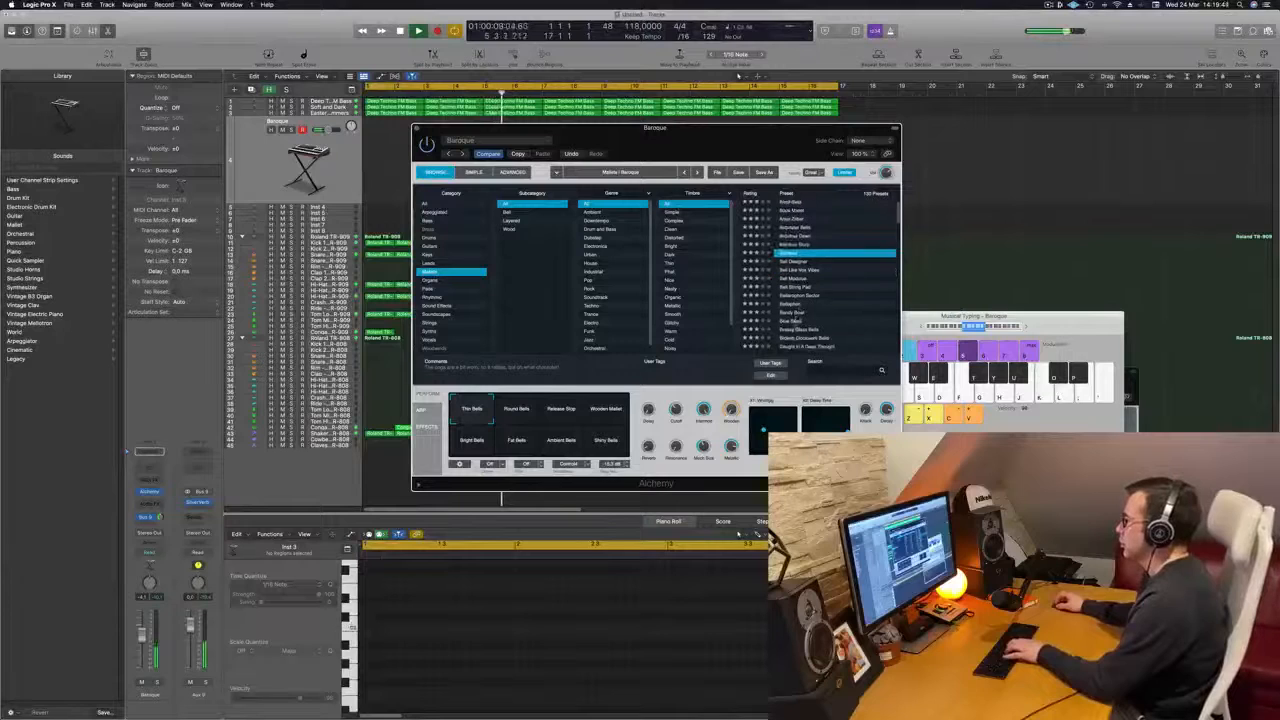
left_click(794, 313)
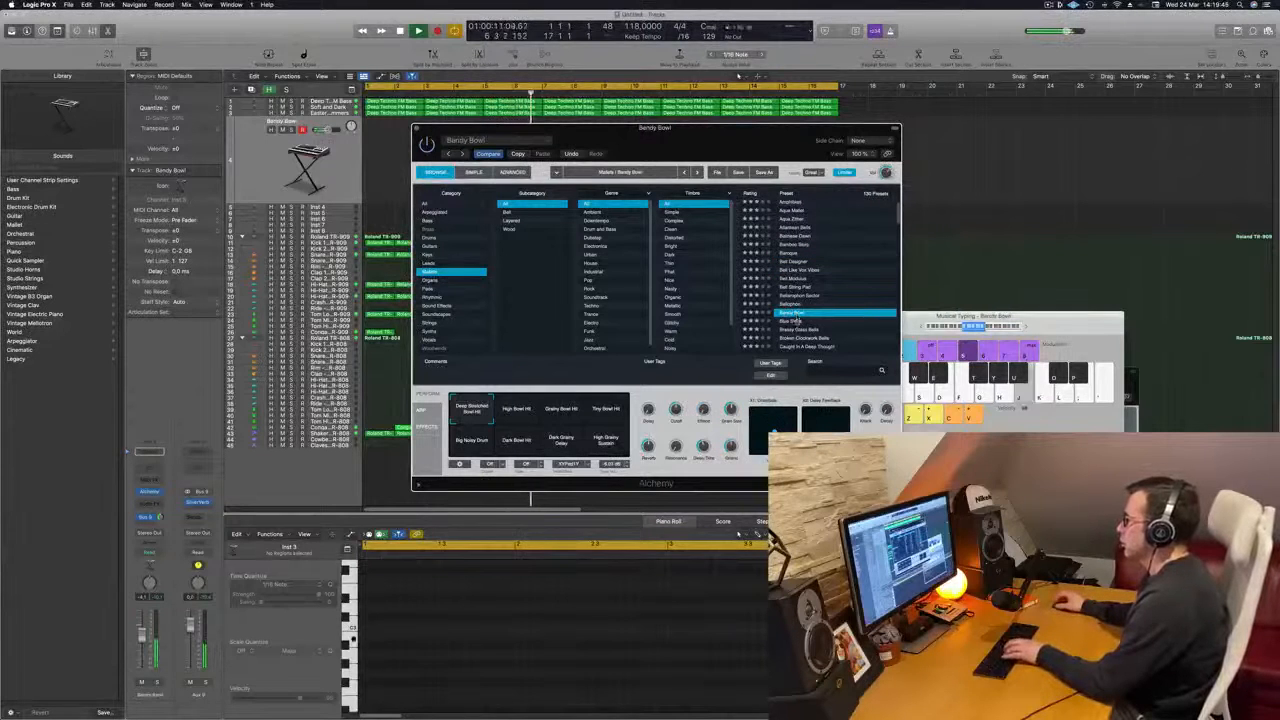
key("Up")
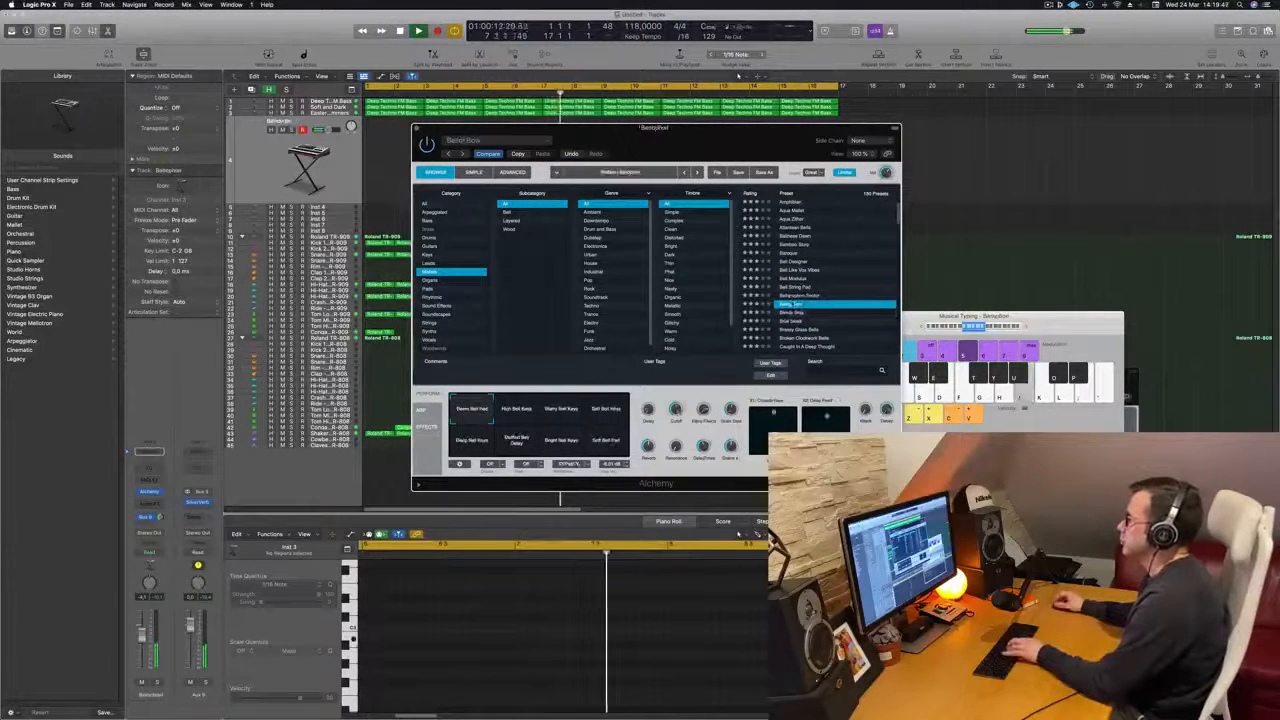
key("Down")
key("Down")
key("Down")
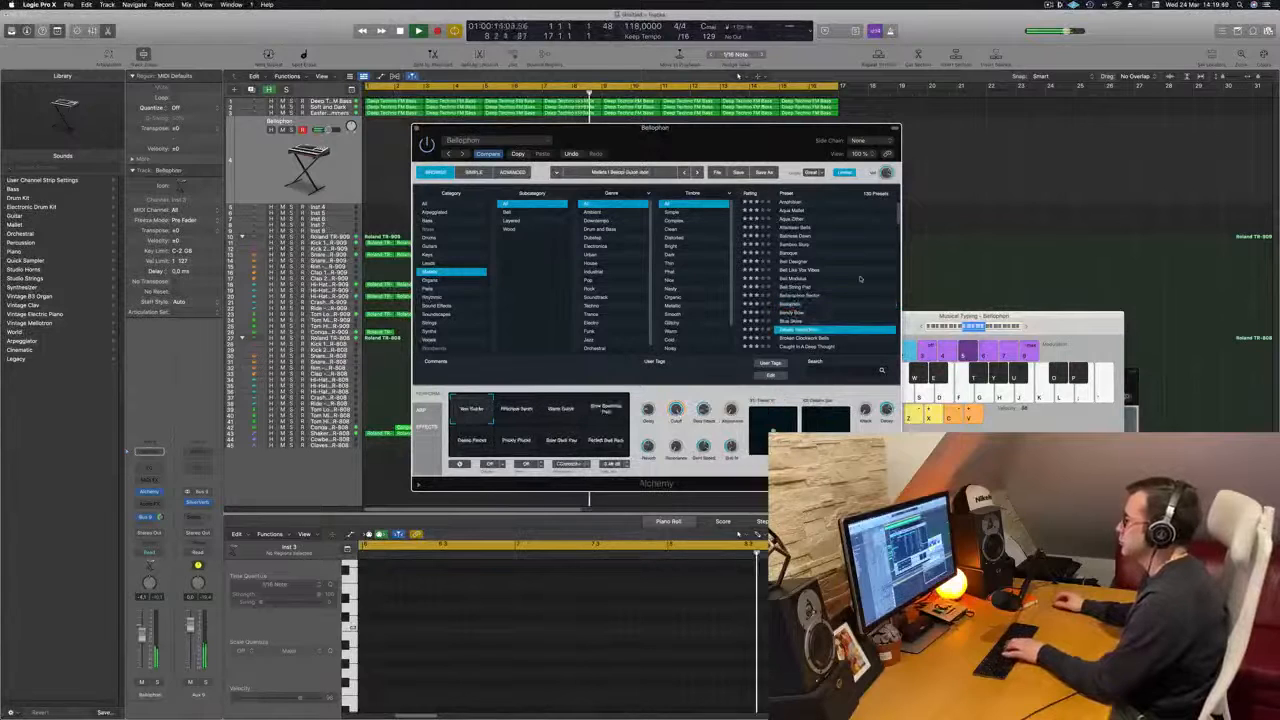
Audition melodies with Brassy Glass Bells, trying its second and third performance snapshots, and reposition the Musical Typing window
scroll(860, 279, "down", 3)
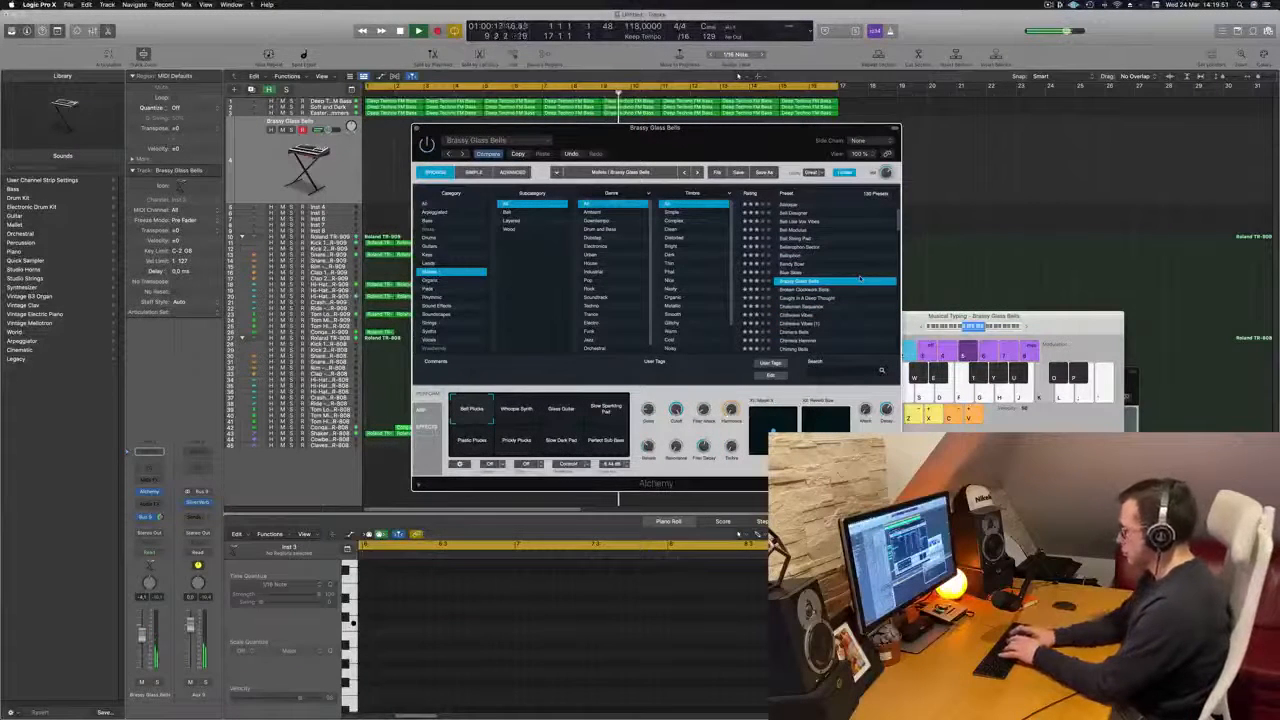
key("semicolon")
key("apostrophe")
key("k")
key("l")
key("k")
left_click_drag(1022, 328, 967, 295)
key("k")
key("k")
key("l")
key("semicolon")
key("u")
left_click(518, 411)
key("u")
left_click(568, 414)
key("j")
key("k")
Load the Broken Clockwork Bells preset and play a few notes with it
left_click(818, 290)
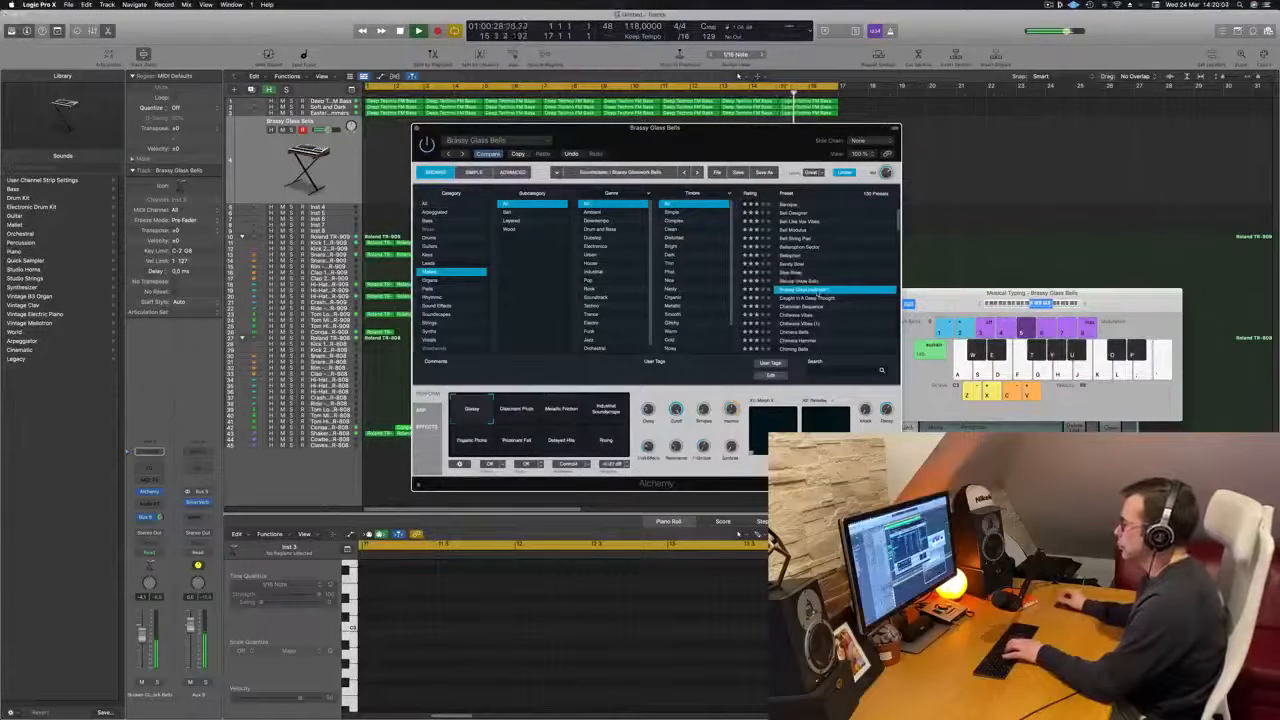
key("o")
key("u")
Load the mallet preset Caught In A Deep Thought and rehearse a melody over the loop
left_click(806, 298)
key("u")
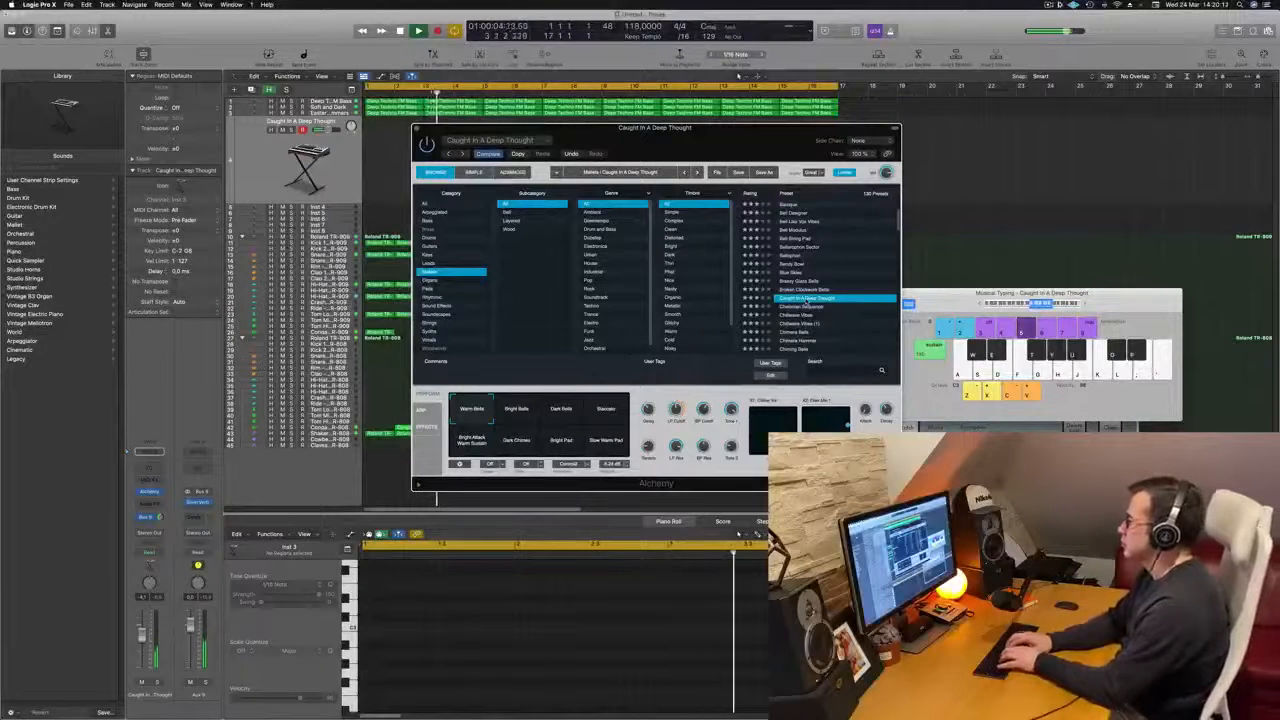
key("k")
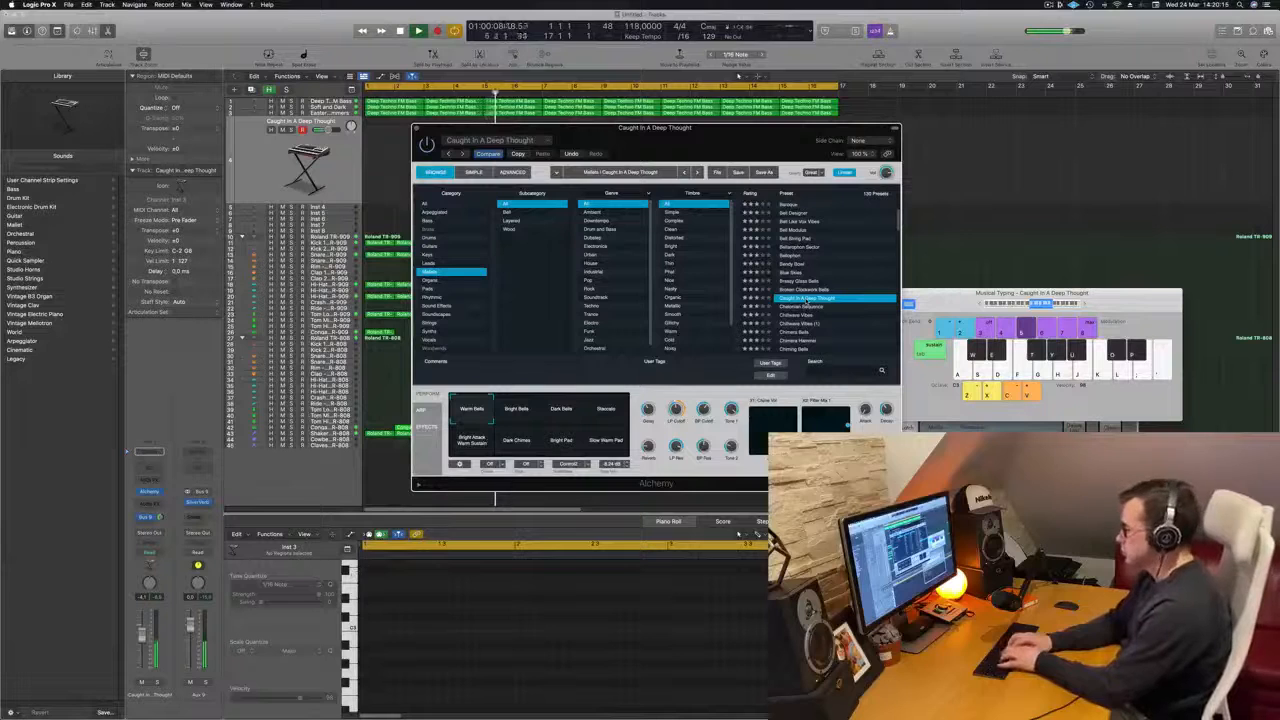
key("k")
key("j")
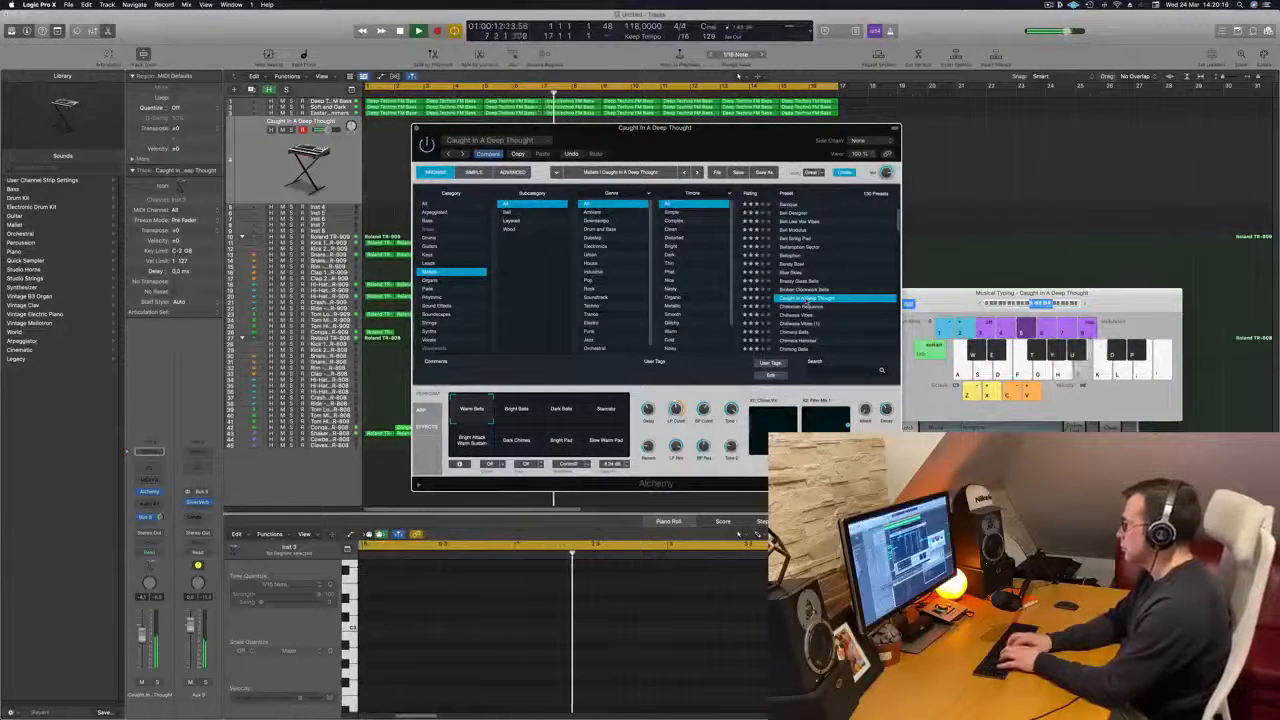
Record a sparse bell melody on the Caught In A Deep Thought track while the loop plays
key("r")
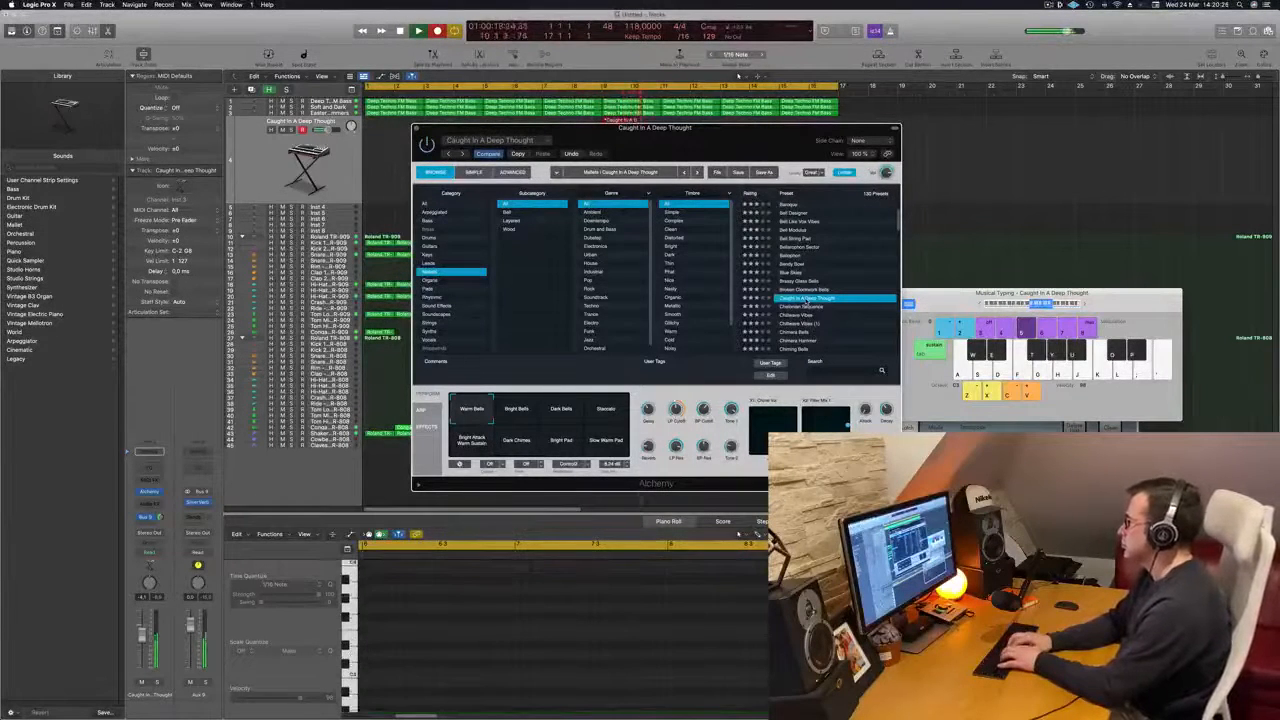
key("l")
key("h")
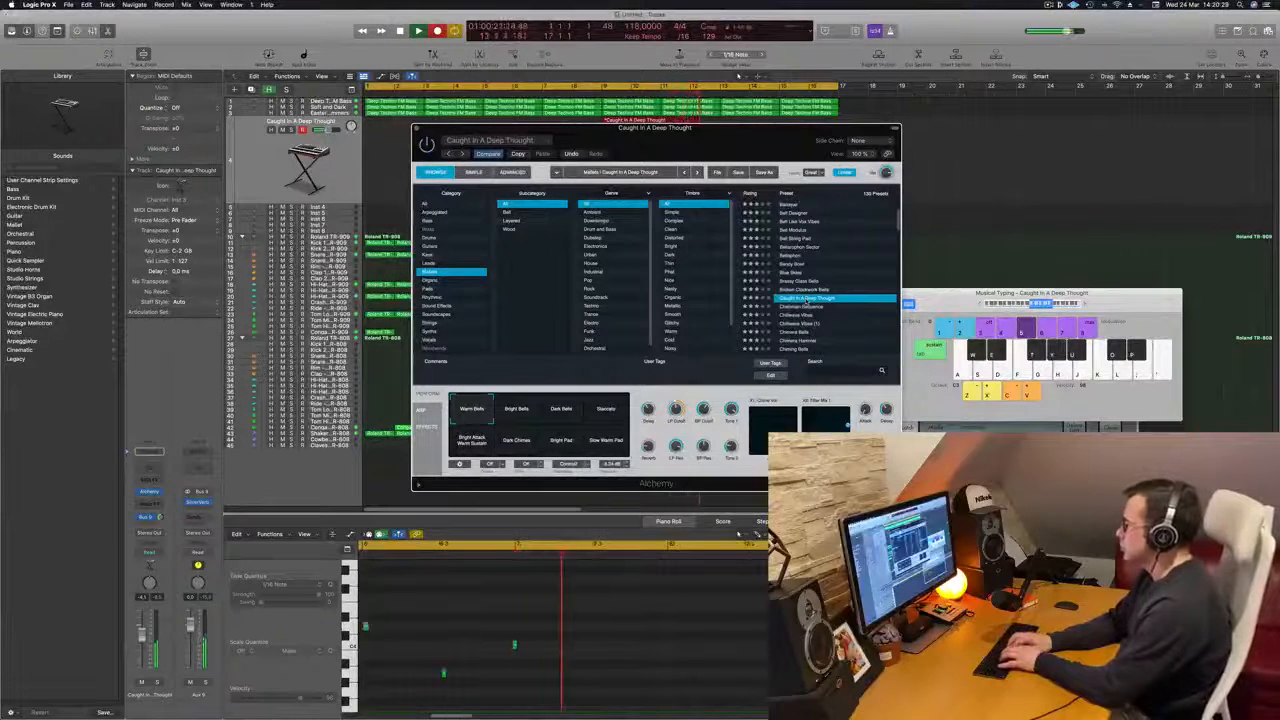
key("l")
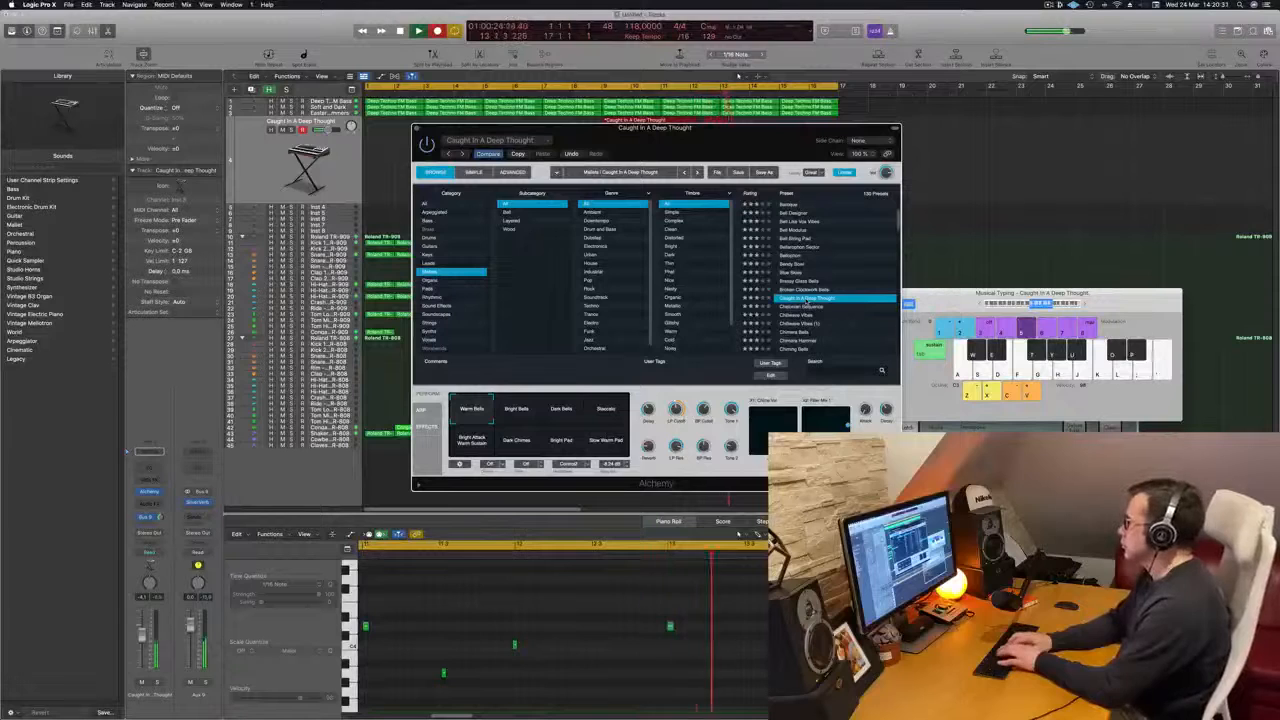
key("f")
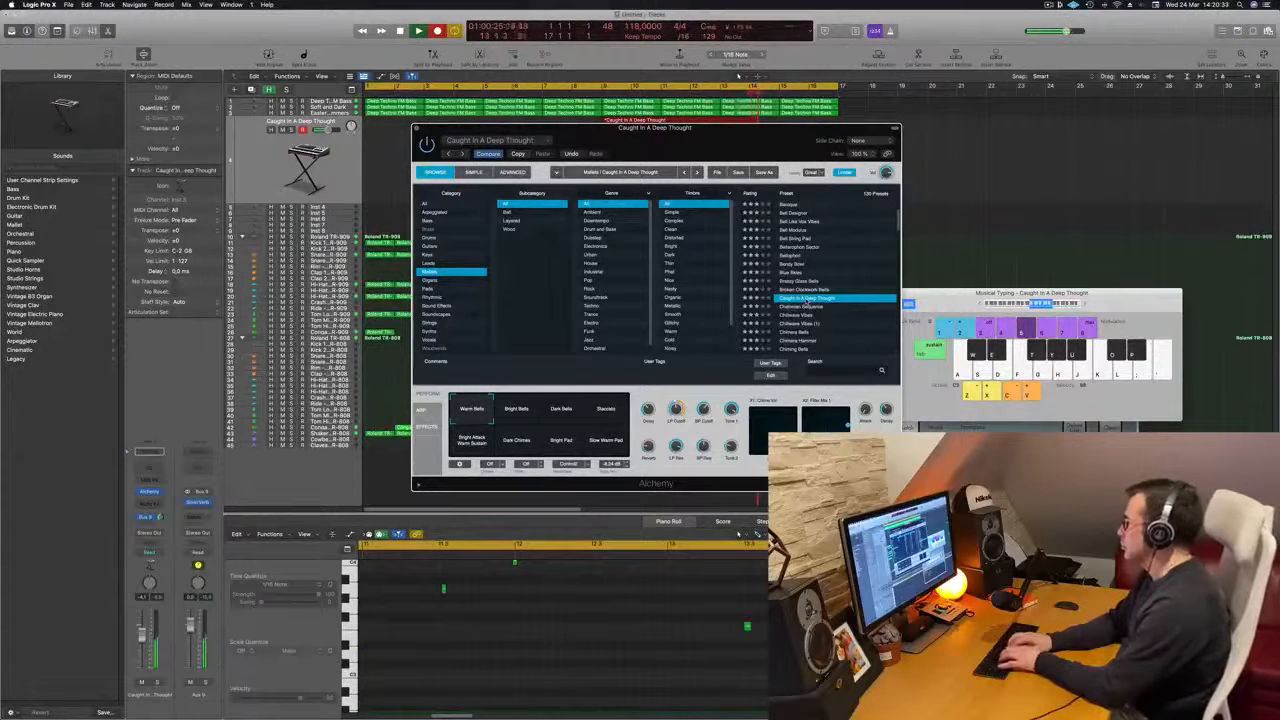
key("l")
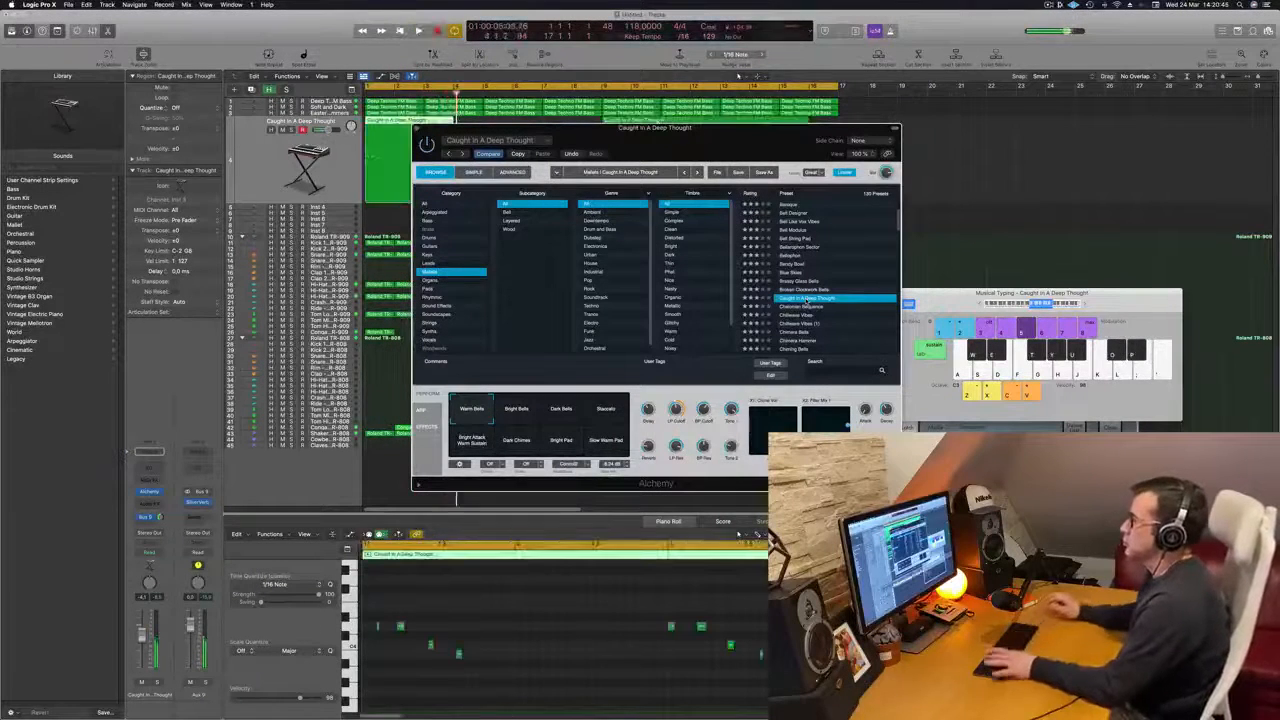
Cut the recorded bell region down to a one-bar piece, delete the excess, and place the piece at bar 1
left_click_drag(725, 139, 1045, 131)
key("space")
key("space")
key("space")
double_click(424, 122, "super")
left_click(404, 124)
key("Delete")
left_click(432, 125)
left_click_drag(432, 125, 372, 126)
key("space")
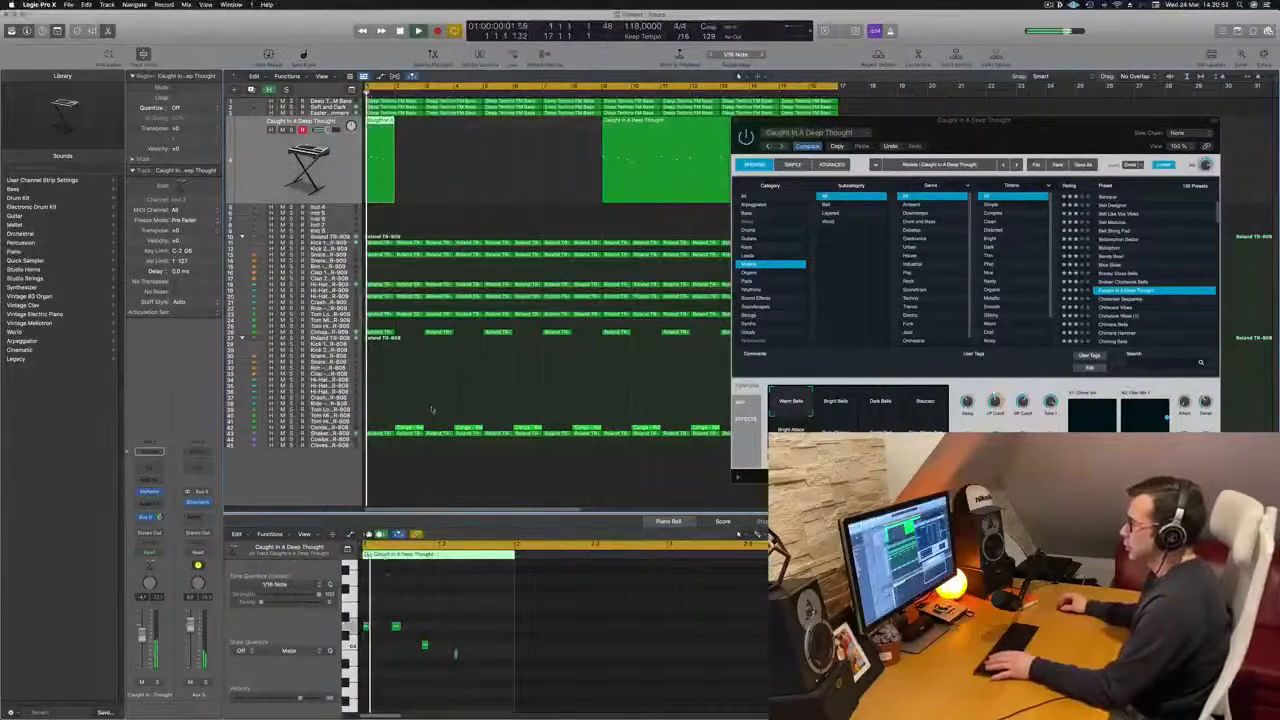
Quantize all notes of the one-bar bell region to 1/16 notes and play the loop from the start
left_click(432, 606)
key("super+a")
key("q")
key("space")
key("super+Right")
key("super+Left")
key("space")
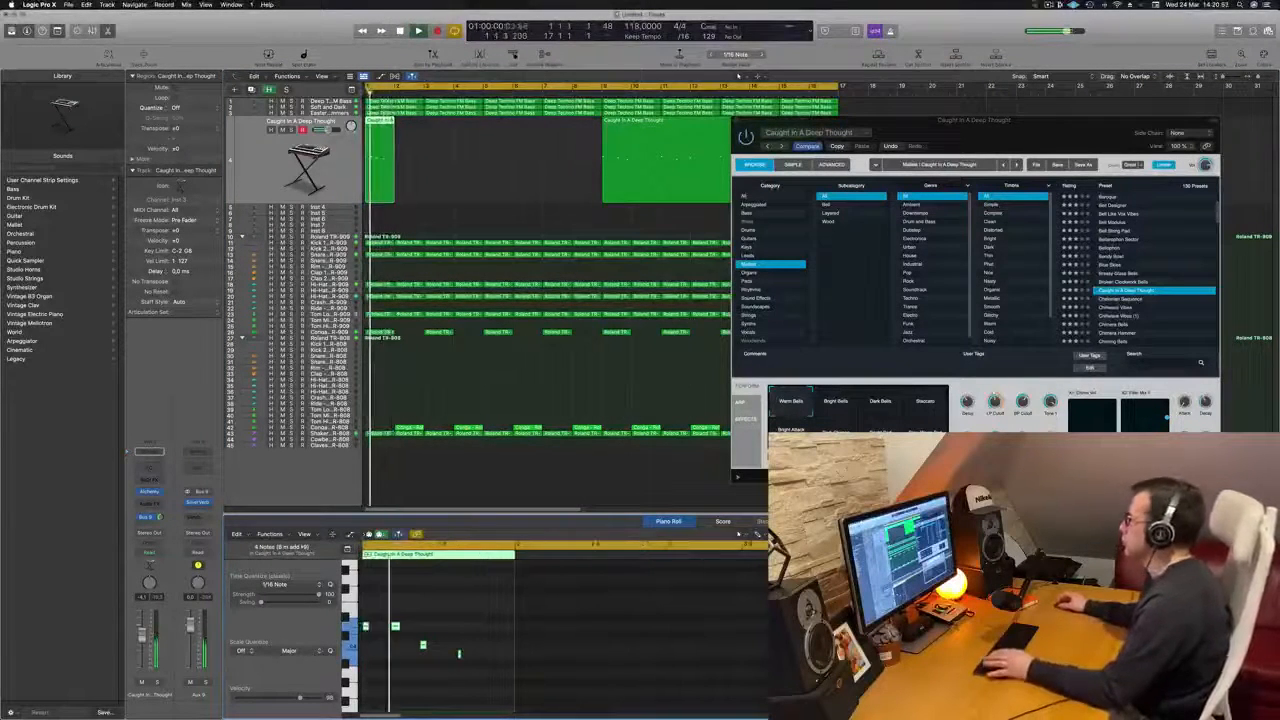
Delete the long bell region that starts at bar 9, repositioning the Alchemy window around it
left_click_drag(1060, 120, 630, 252)
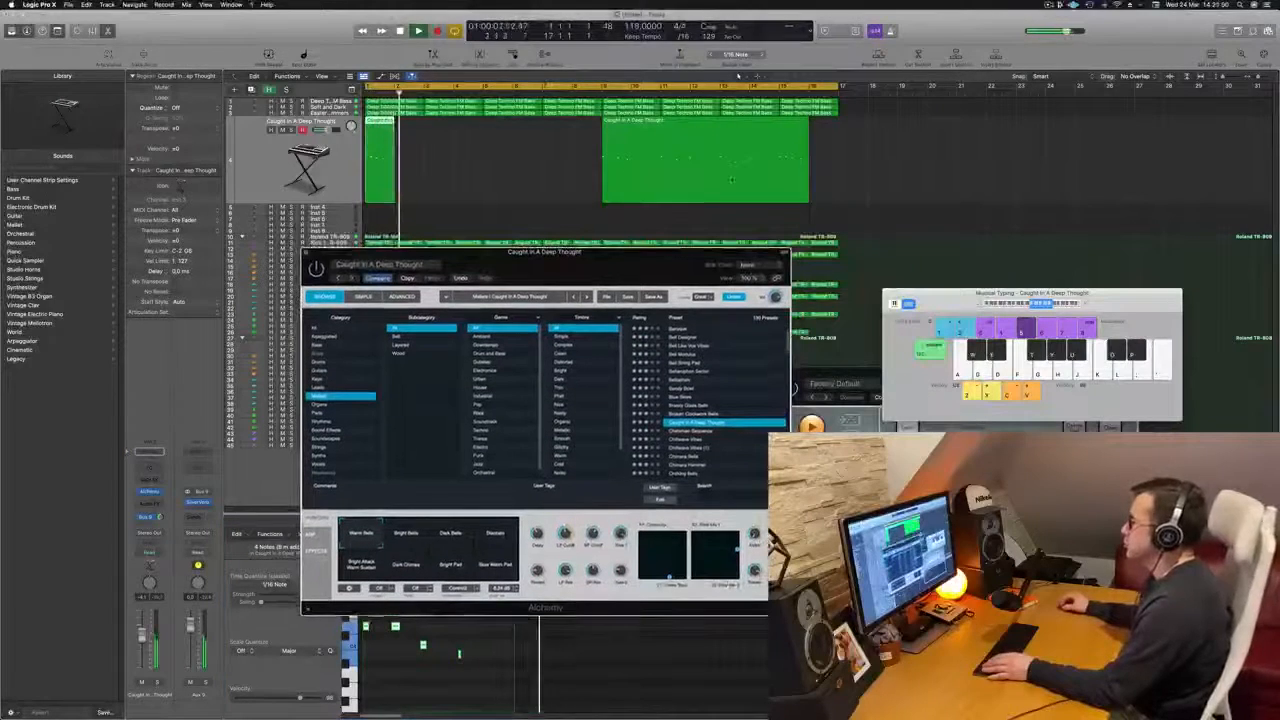
key("Delete")
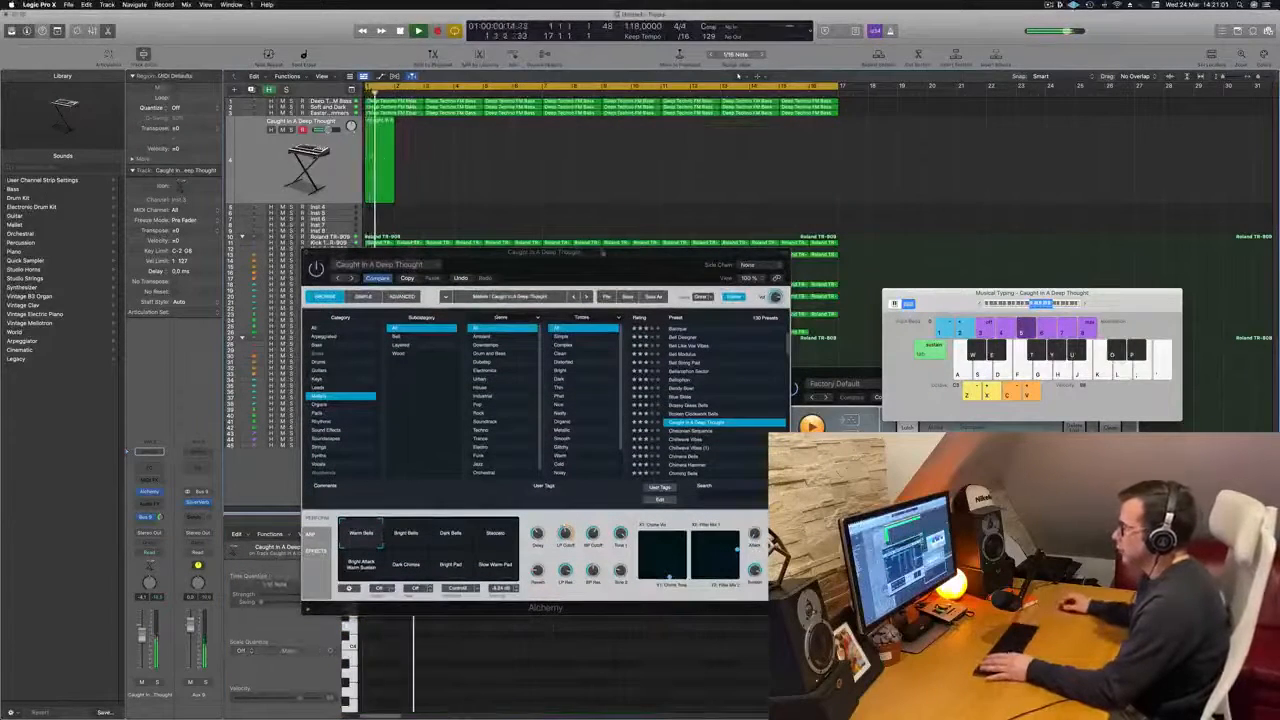
left_click_drag(603, 253, 851, 130)
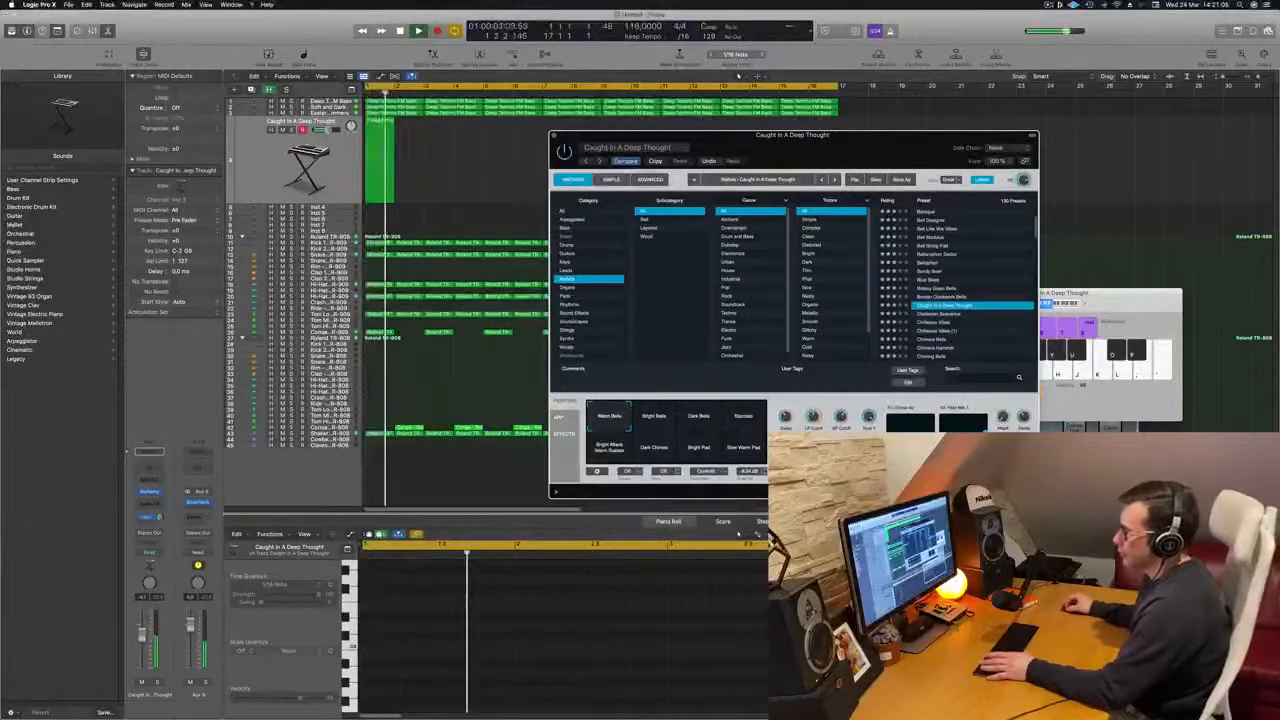
Enable the low-cut filter at 650 Hz in the Channel EQ on the reverb aux channel
left_click(198, 452)
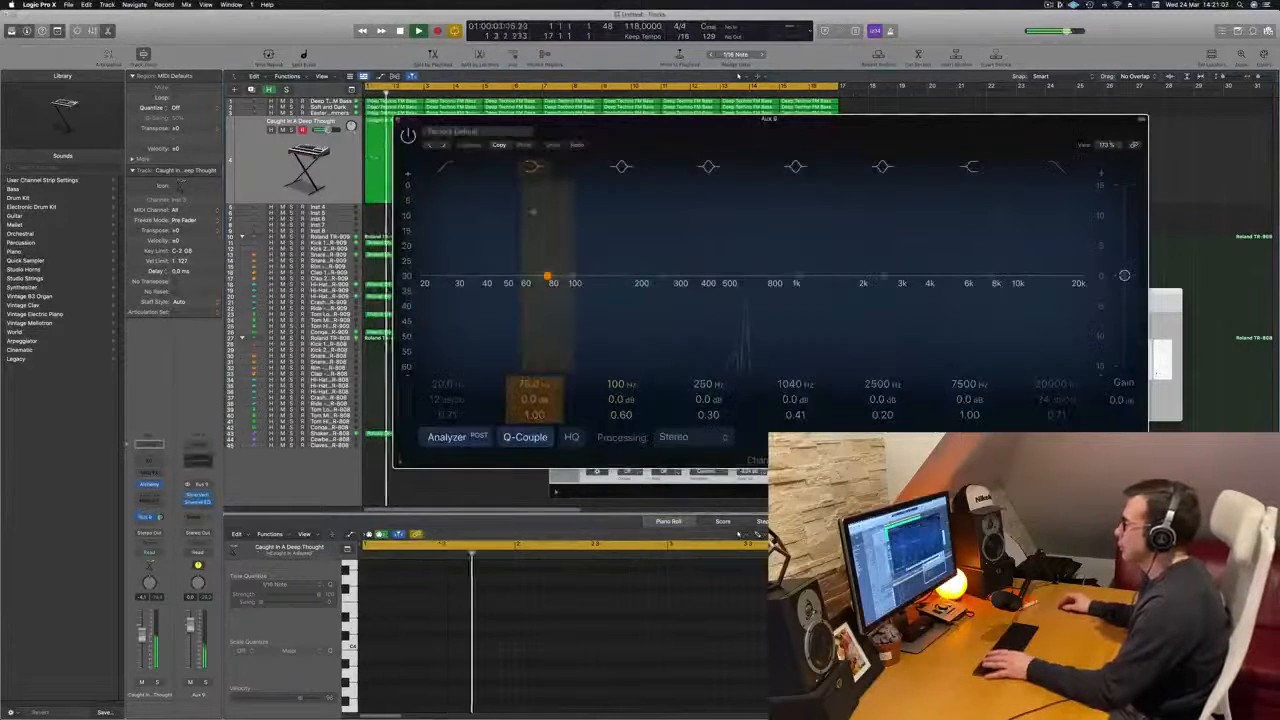
left_click(447, 167)
left_click_drag(455, 222, 798, 202)
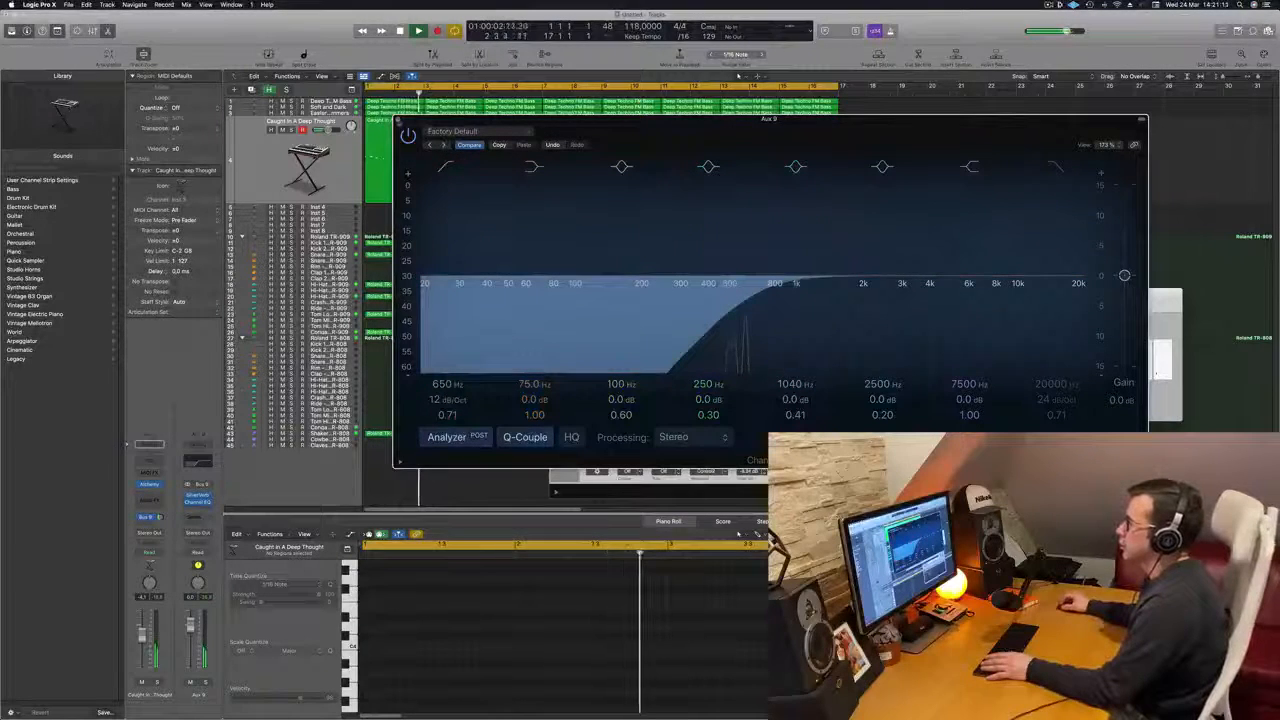
left_click(398, 120)
Audition the performance snapshots of Caught In A Deep Thought, from Bright Bells through Slow Warm Pad
left_click_drag(640, 136, 402, 212)
left_click_drag(548, 221, 706, 203)
left_click(574, 477)
left_click(619, 477)
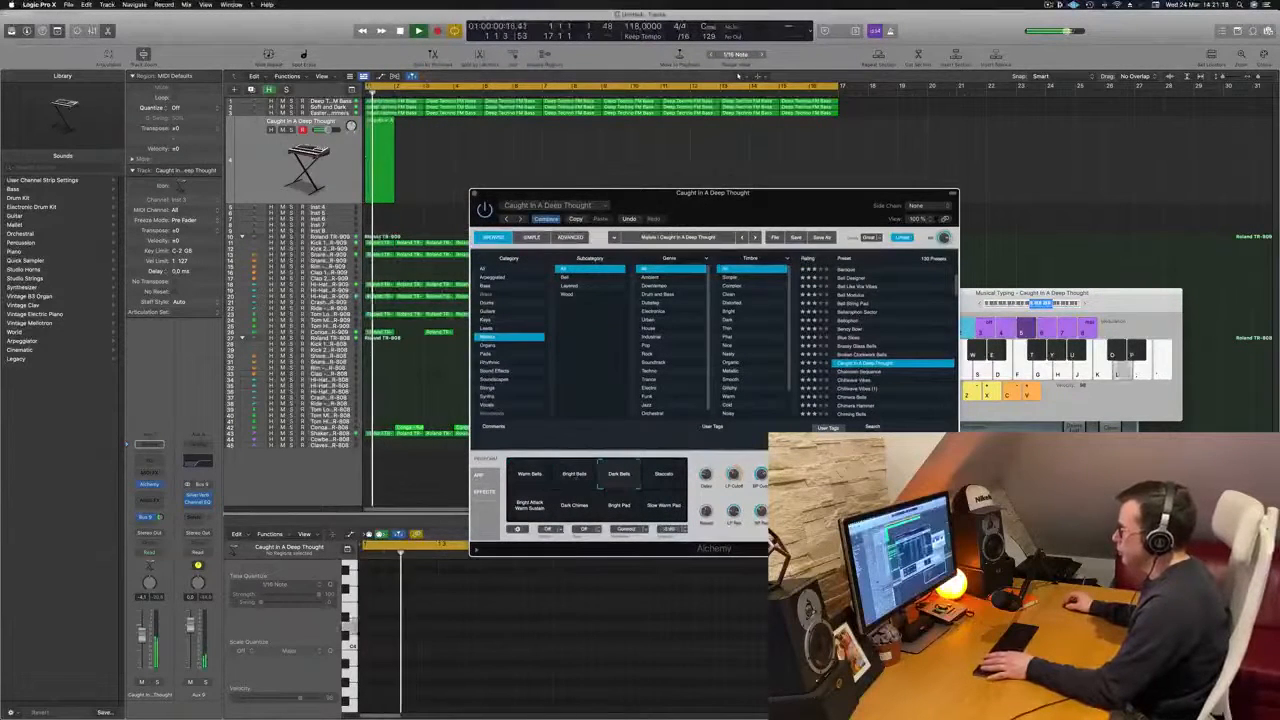
left_click(664, 476)
left_click(525, 514)
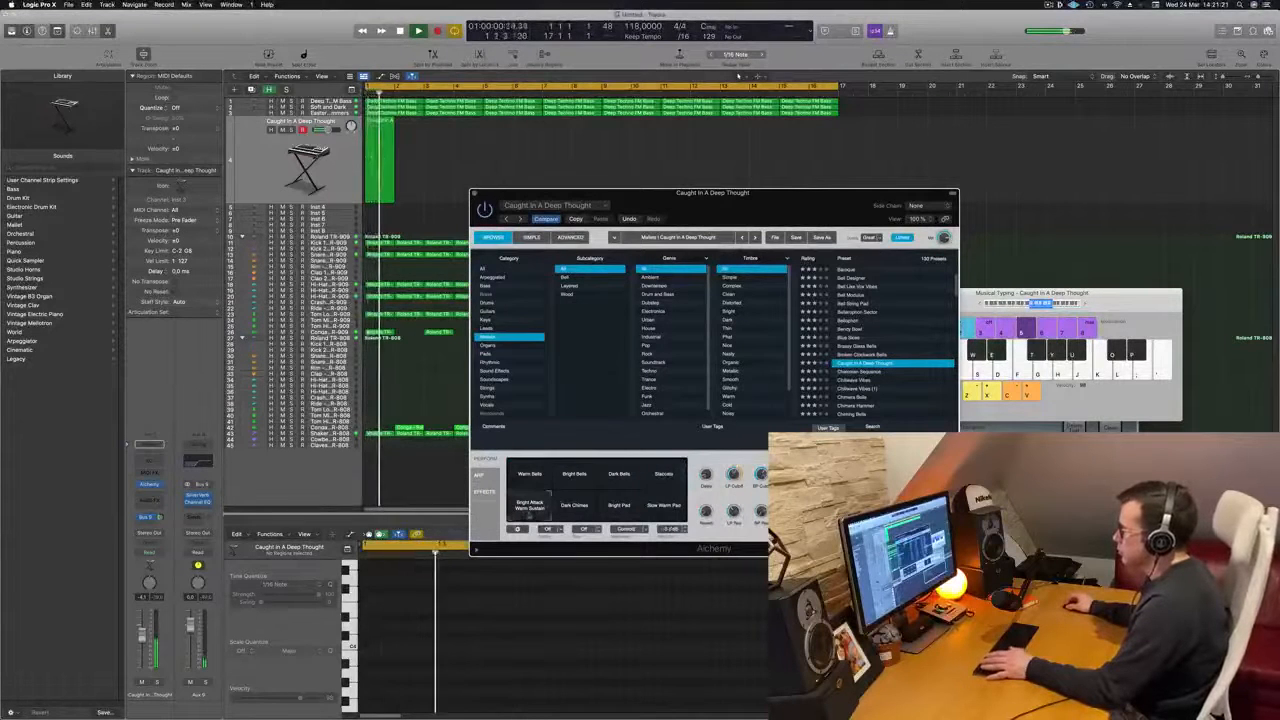
left_click(574, 505)
left_click(618, 508)
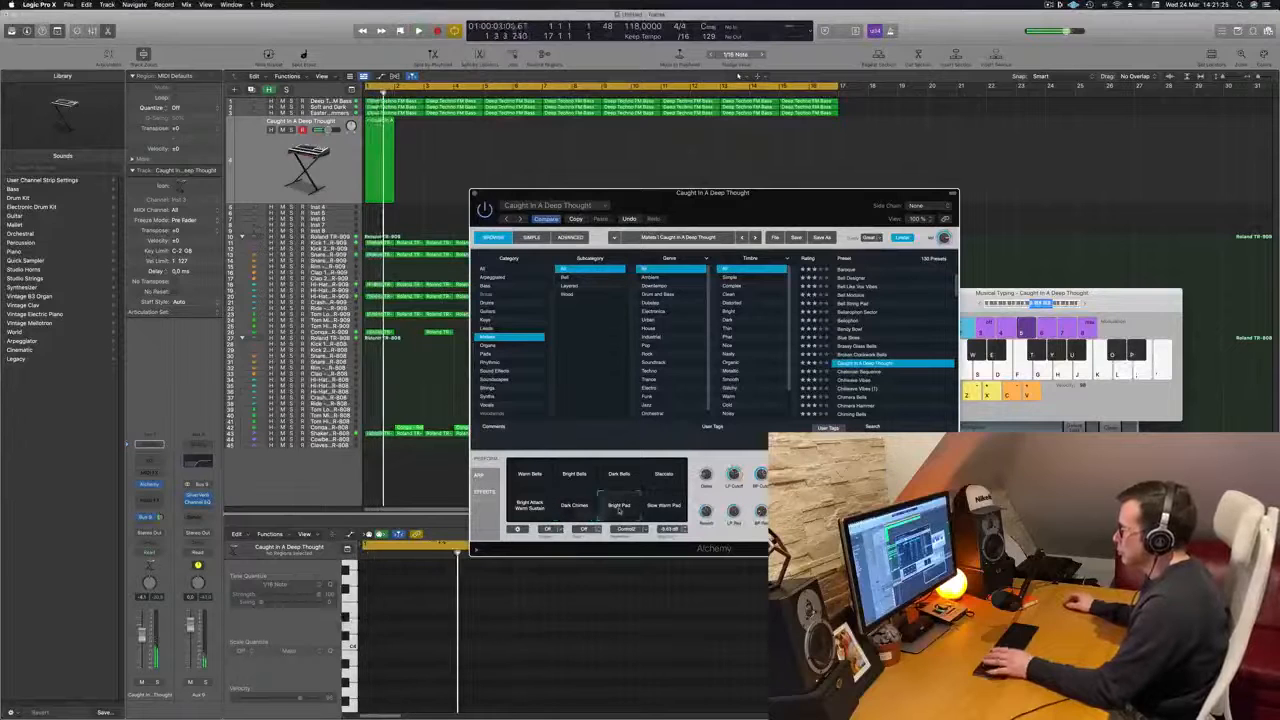
left_click(655, 508)
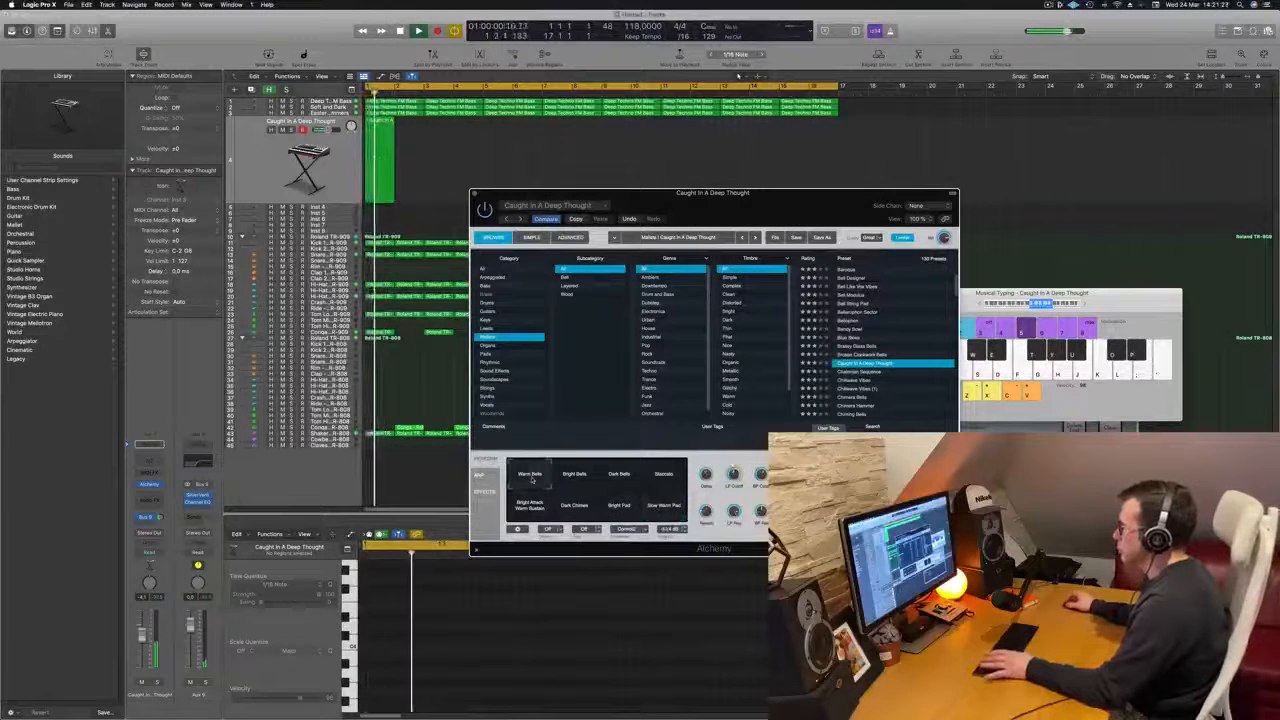
Copy the current Alchemy settings for Caught In A Deep Thought and load the Chelonian Sequence preset
left_click_drag(798, 205, 893, 92)
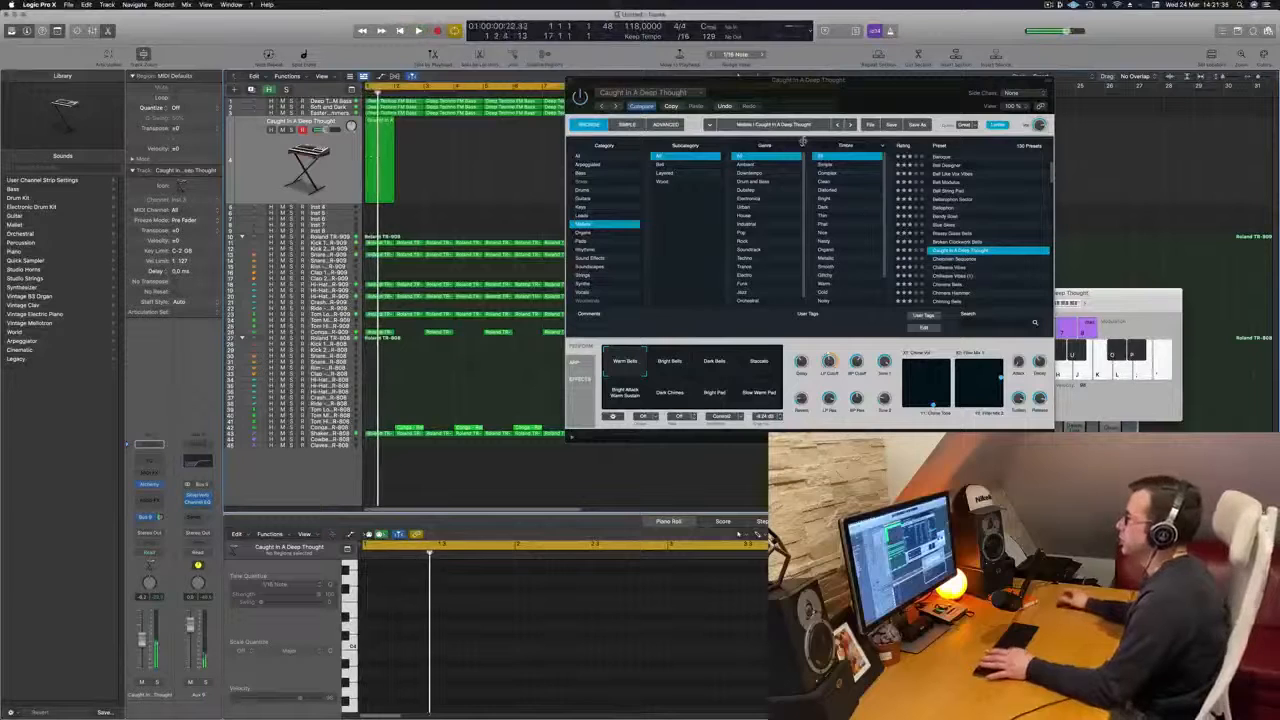
left_click(673, 105)
key("space")
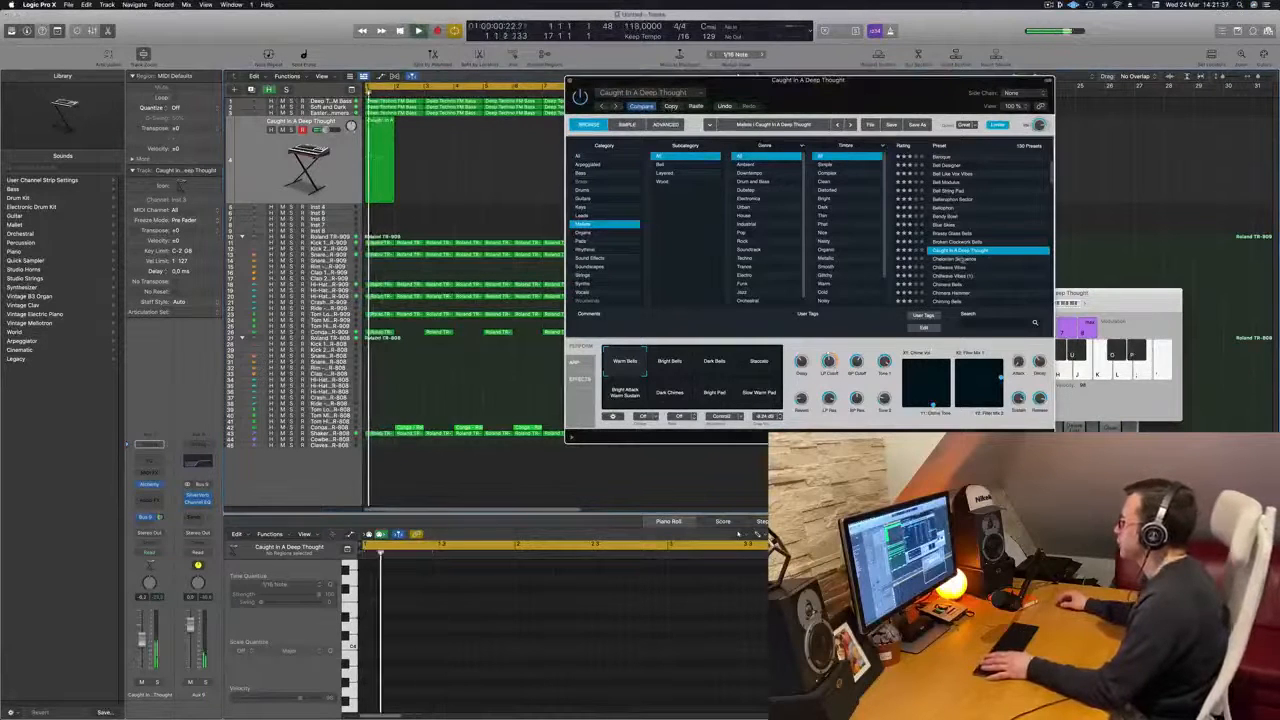
left_click(957, 260)
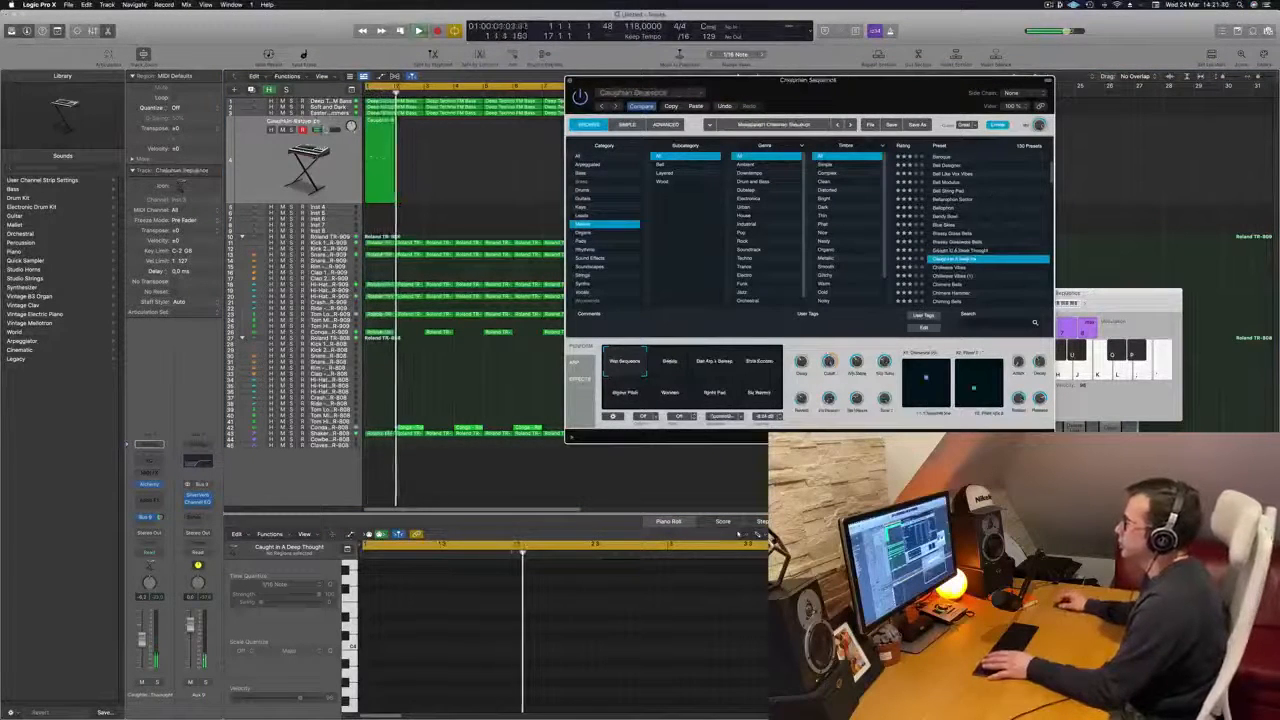
Duplicate the one-bar bell region to every second bar, filling the sixteen-bar loop with eight regions
left_click_drag(940, 81, 758, 250)
left_click_drag(378, 126, 506, 134)
left_click(387, 128, "shift")
key("space")
left_click_drag(593, 158, 620, 135)
left_click_drag(686, 265, 953, 202)
key("space")
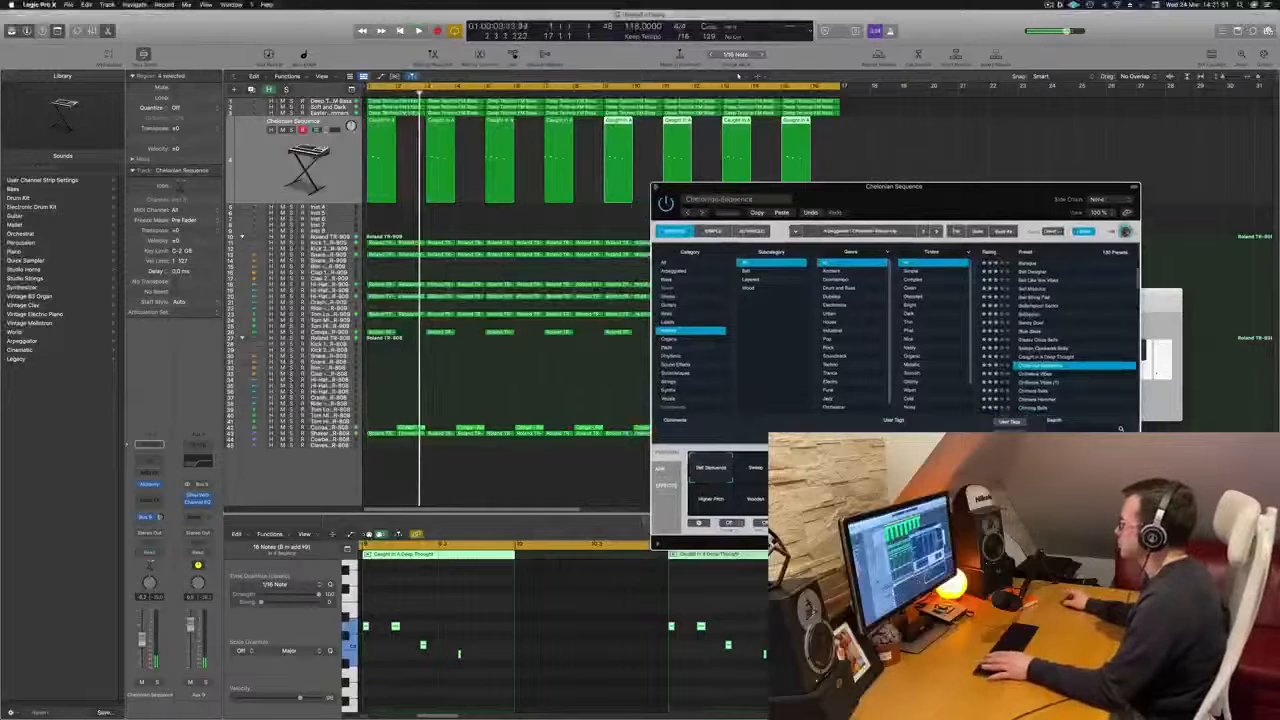
Audition the mallet presets from Chillwave Vibes through Clean Cool Vibes over the loop, and slightly raise the track's bus send
key("space")
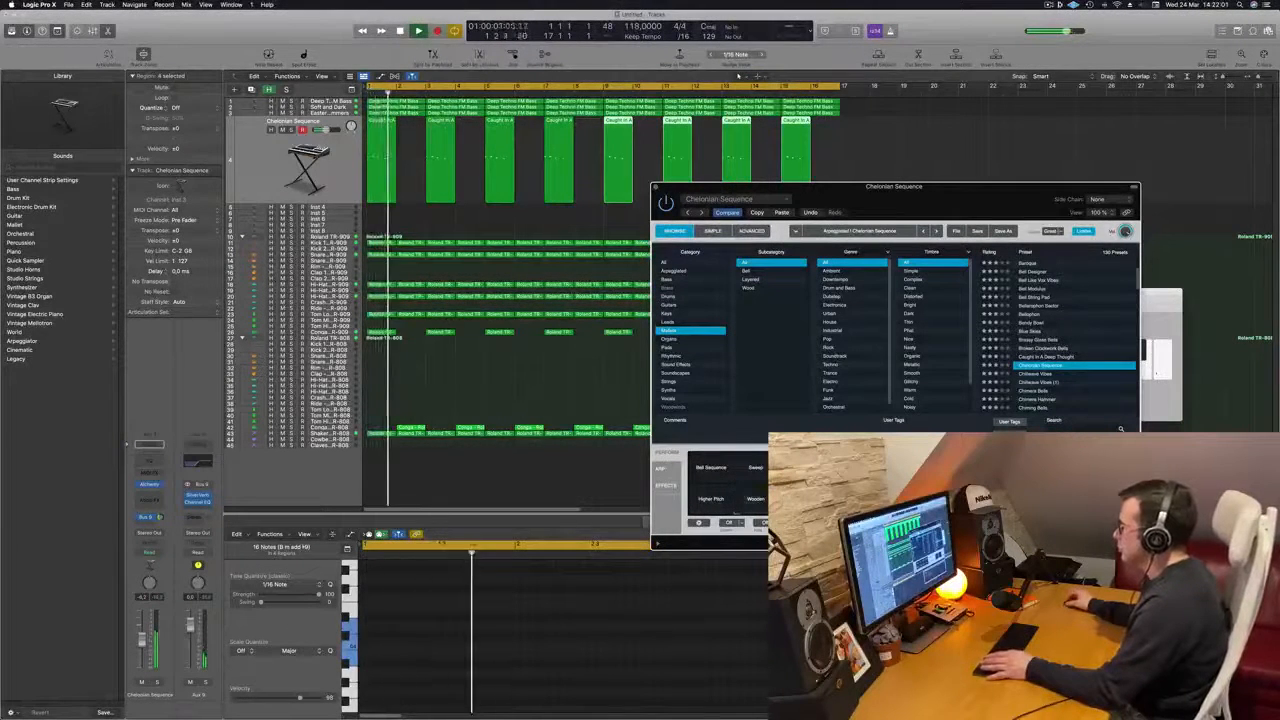
key("Down")
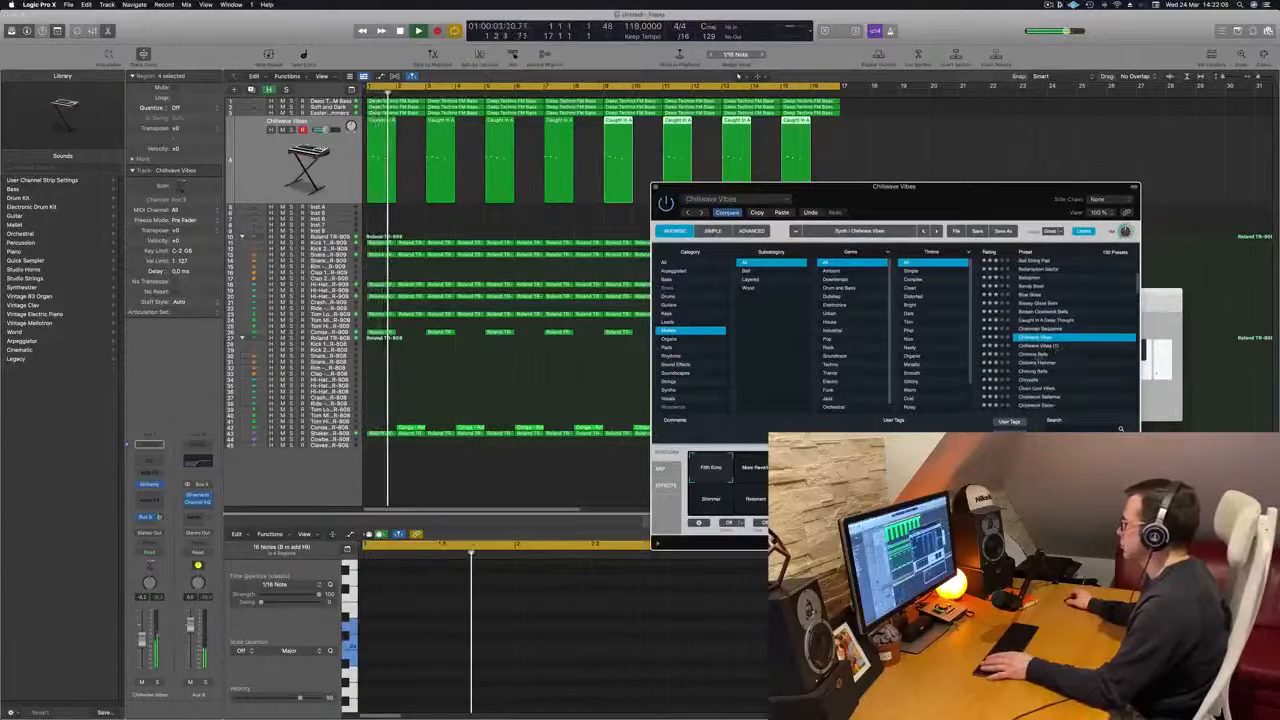
key("Down")
key("Down")
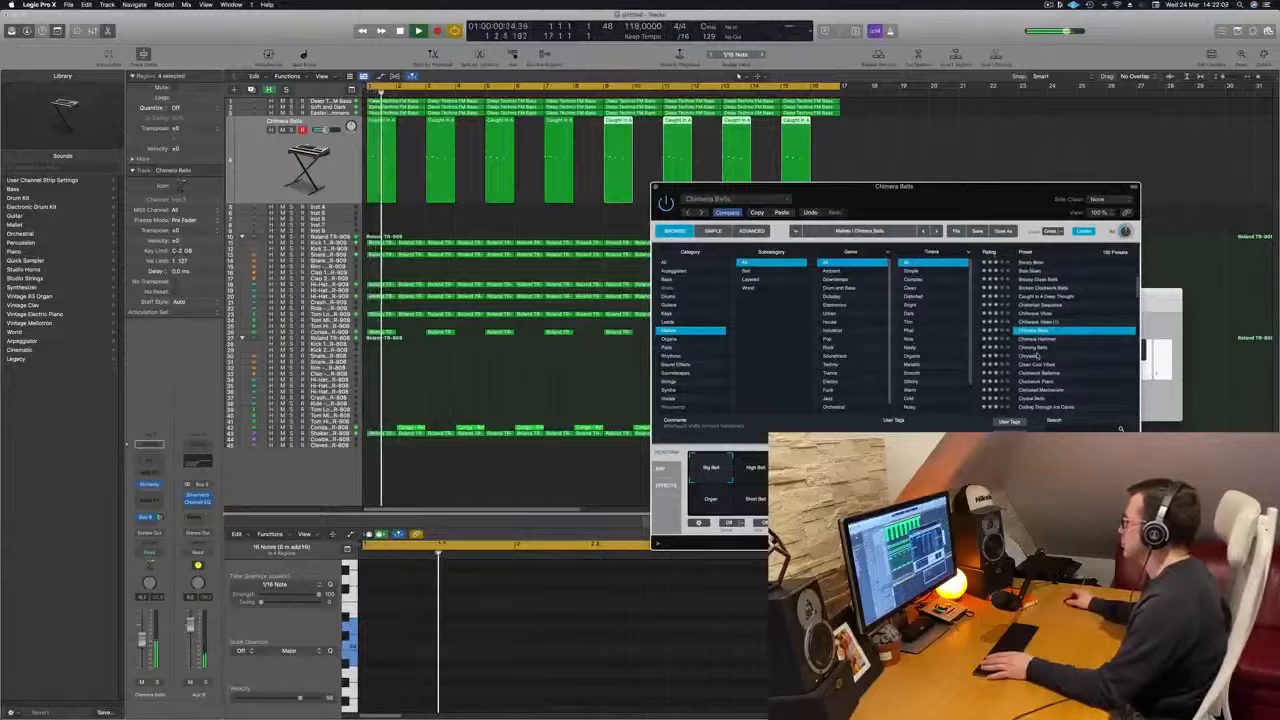
key("Down")
key("Down")
key("Down")
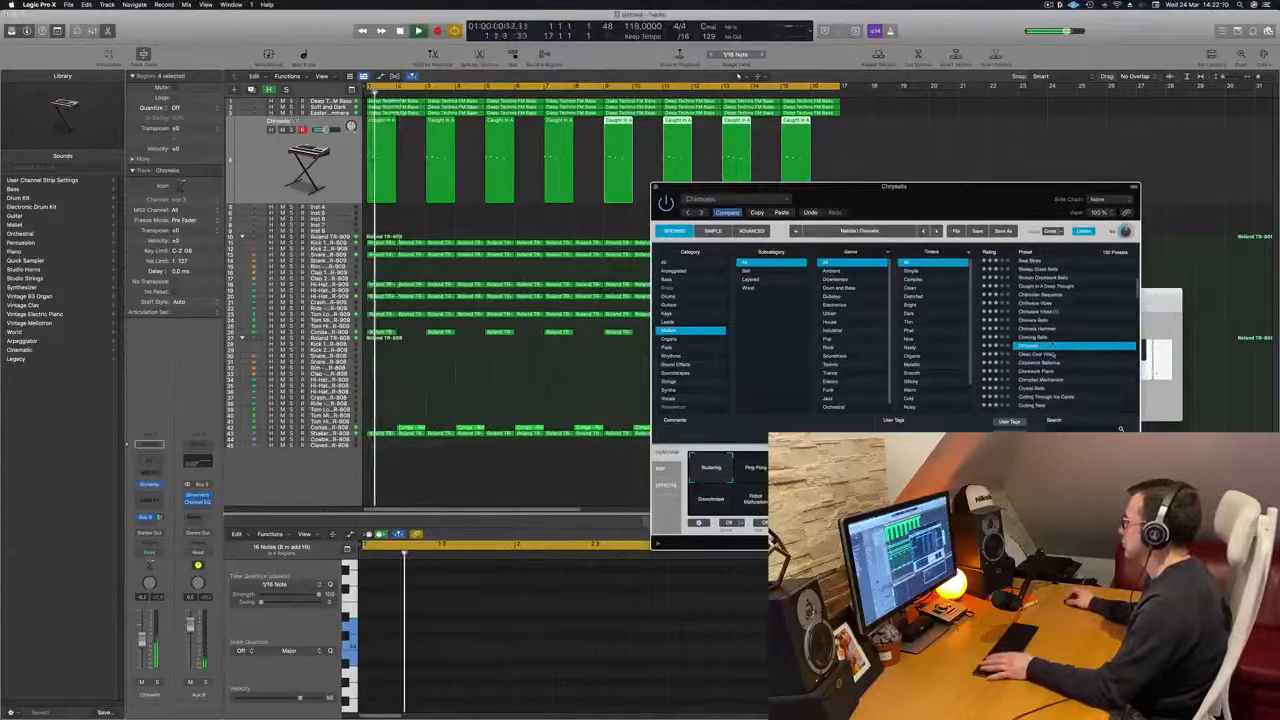
key("Down")
scroll(1040, 346, "down", 2)
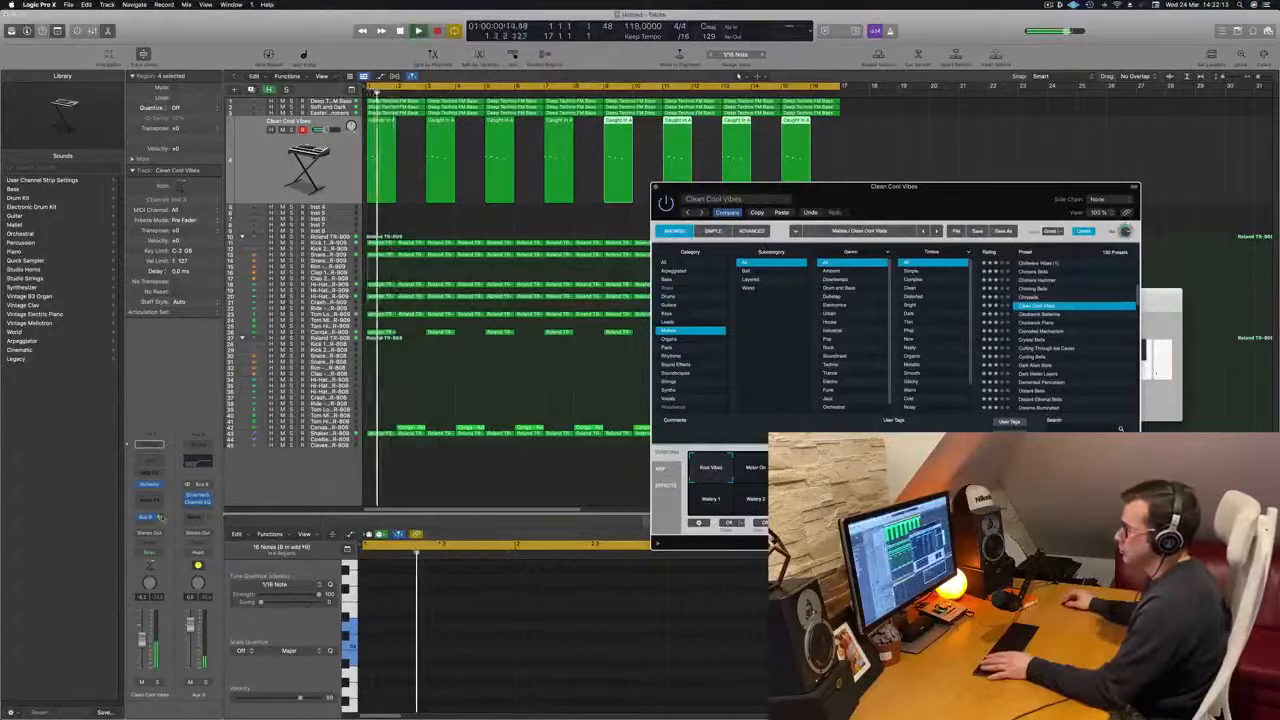
left_click_drag(161, 517, 161, 513)
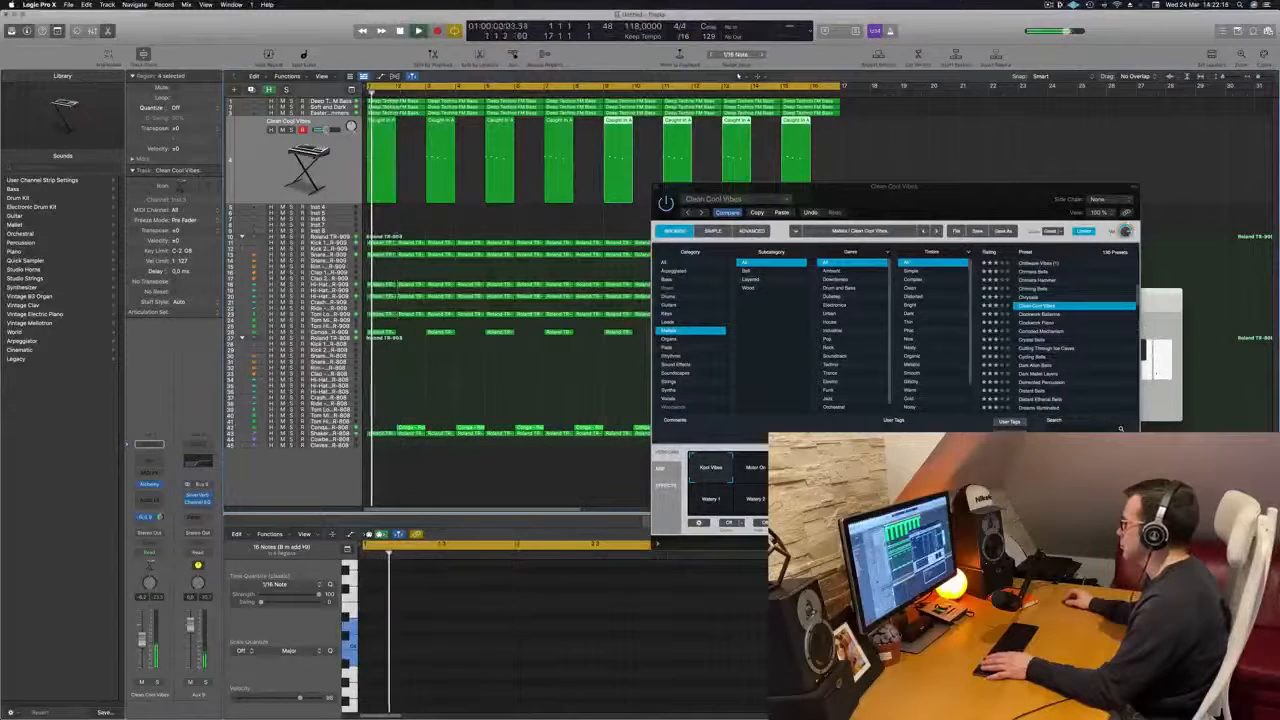
Audition the Cycling Bells, Dark Alien Bells, Dark Mallet Layers and Distant Bells presets over the loop
left_click(1028, 358)
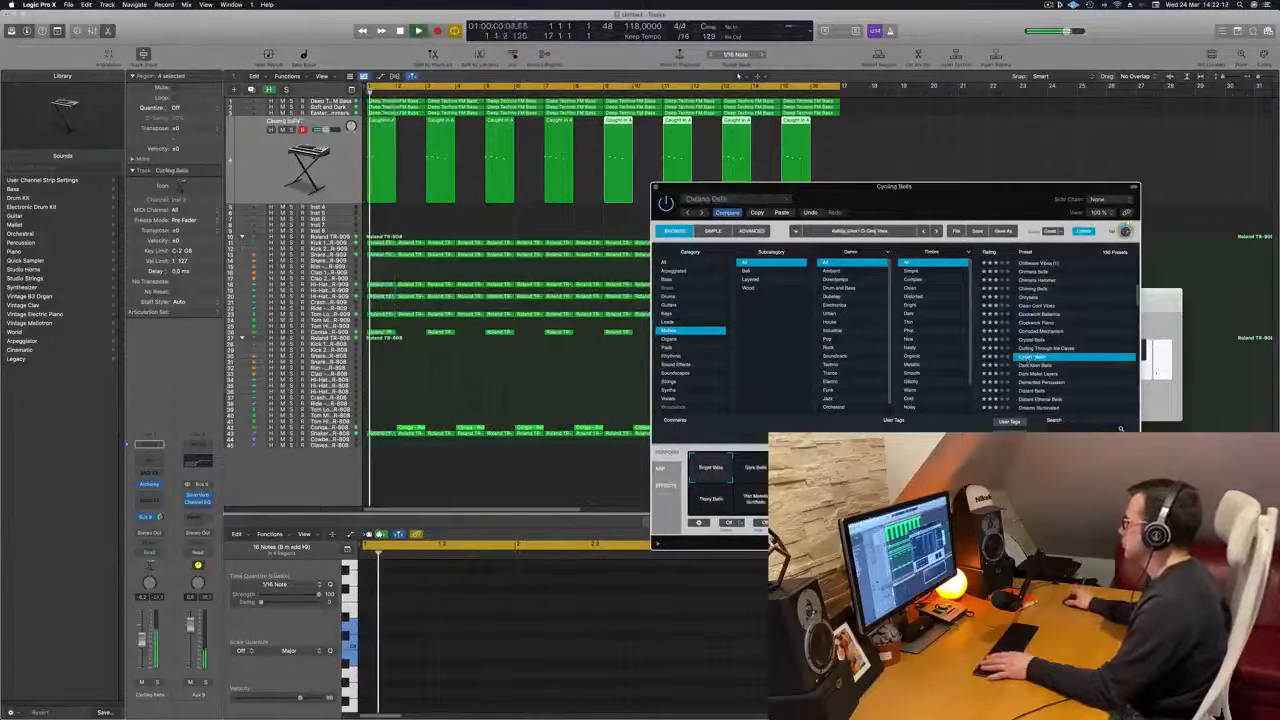
scroll(1085, 352, "down", 1)
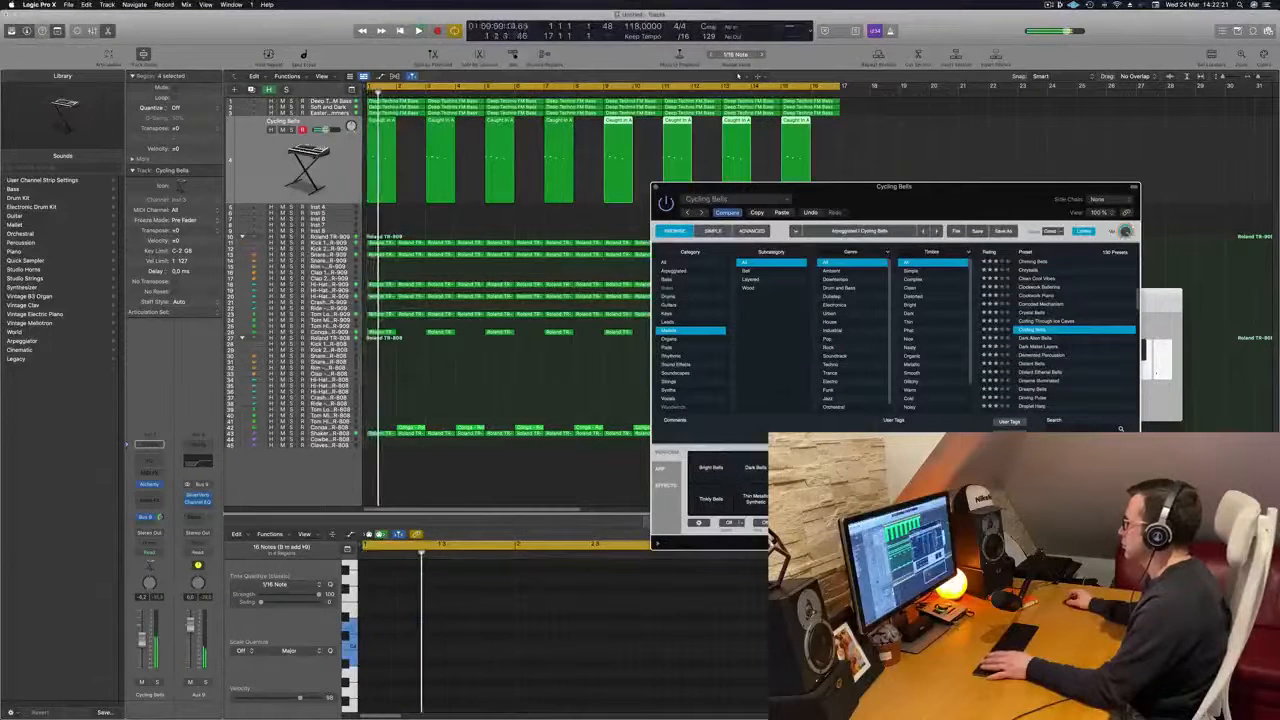
left_click(1048, 339)
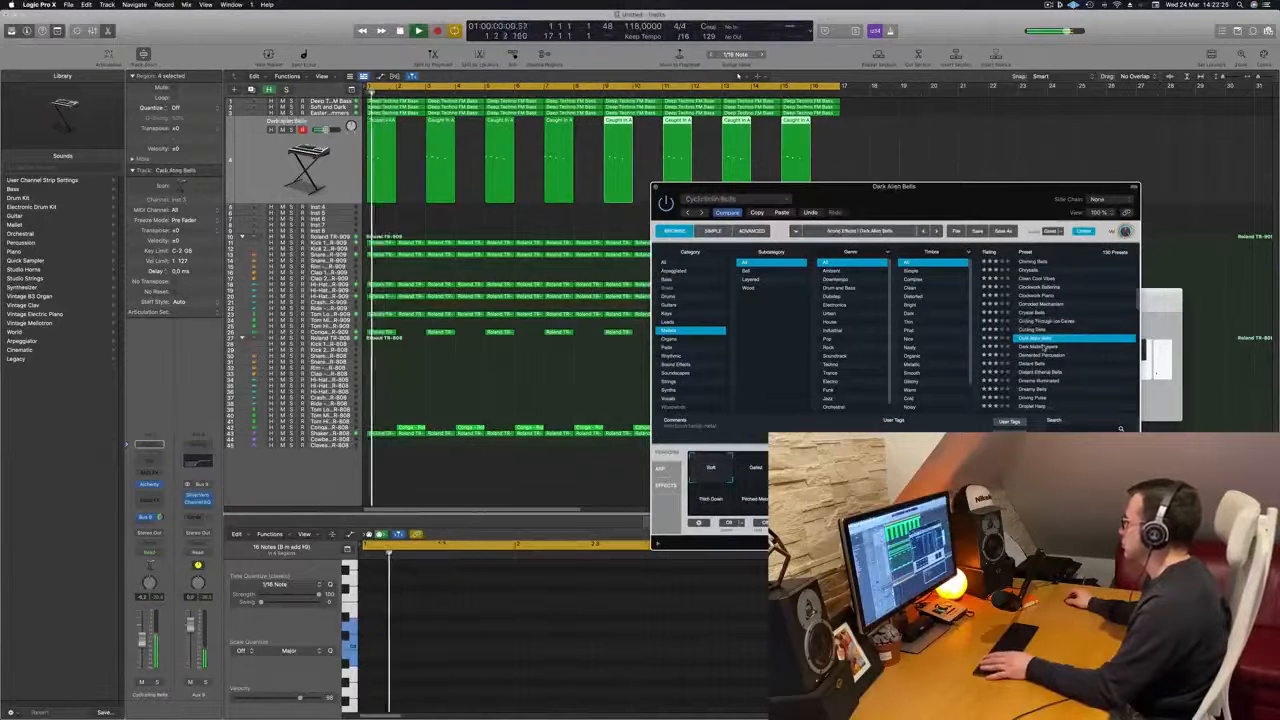
left_click(1044, 347)
scroll(1034, 347, "down", 1)
left_click(1060, 345)
scroll(1061, 341, "down", 2)
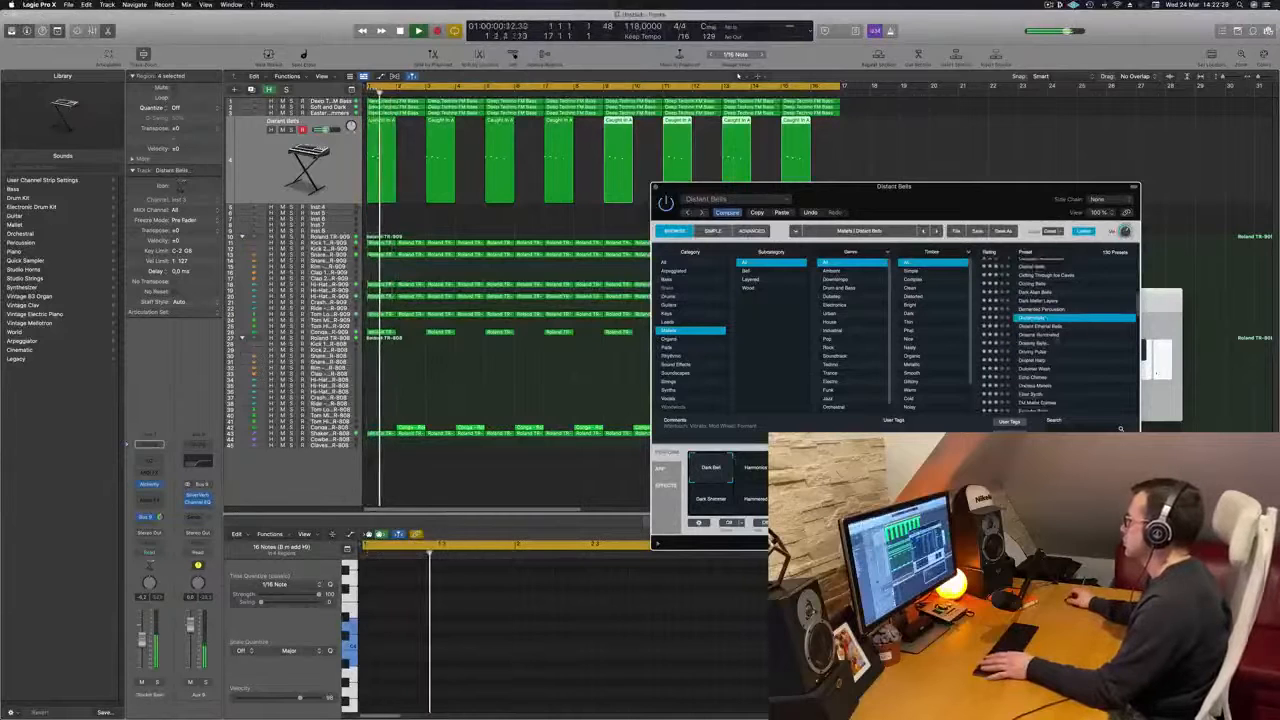
Audition the Dreams Illuminated, Droplet Harp and Dulcimer Wash presets over the loop
left_click(1062, 335)
scroll(1064, 340, "down", 1)
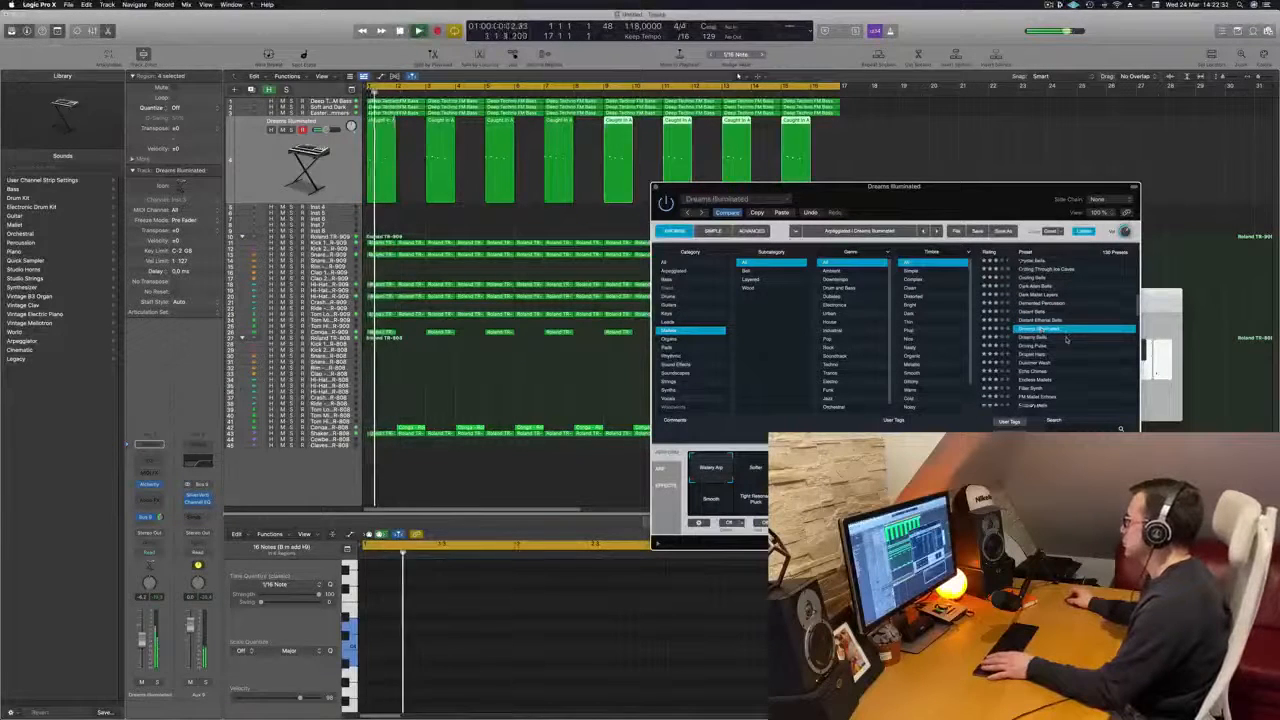
scroll(1050, 342, "down", 1)
left_click(1035, 343)
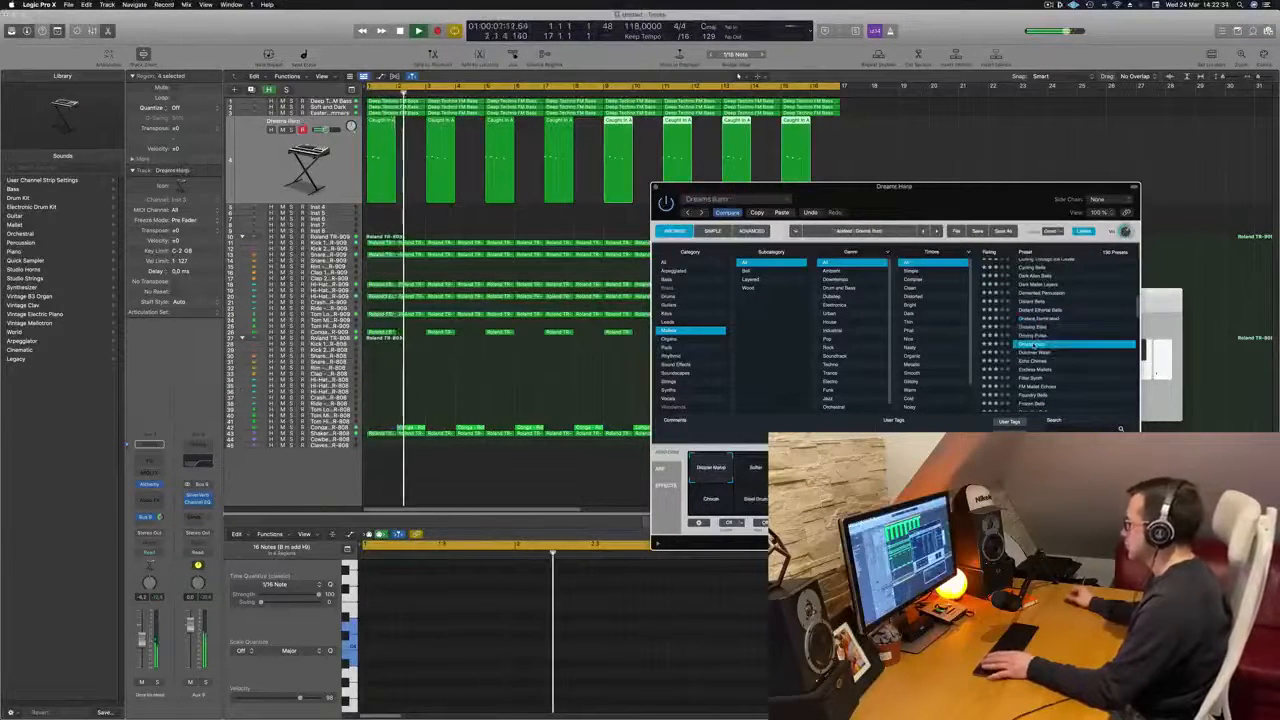
scroll(1063, 345, "down", 3)
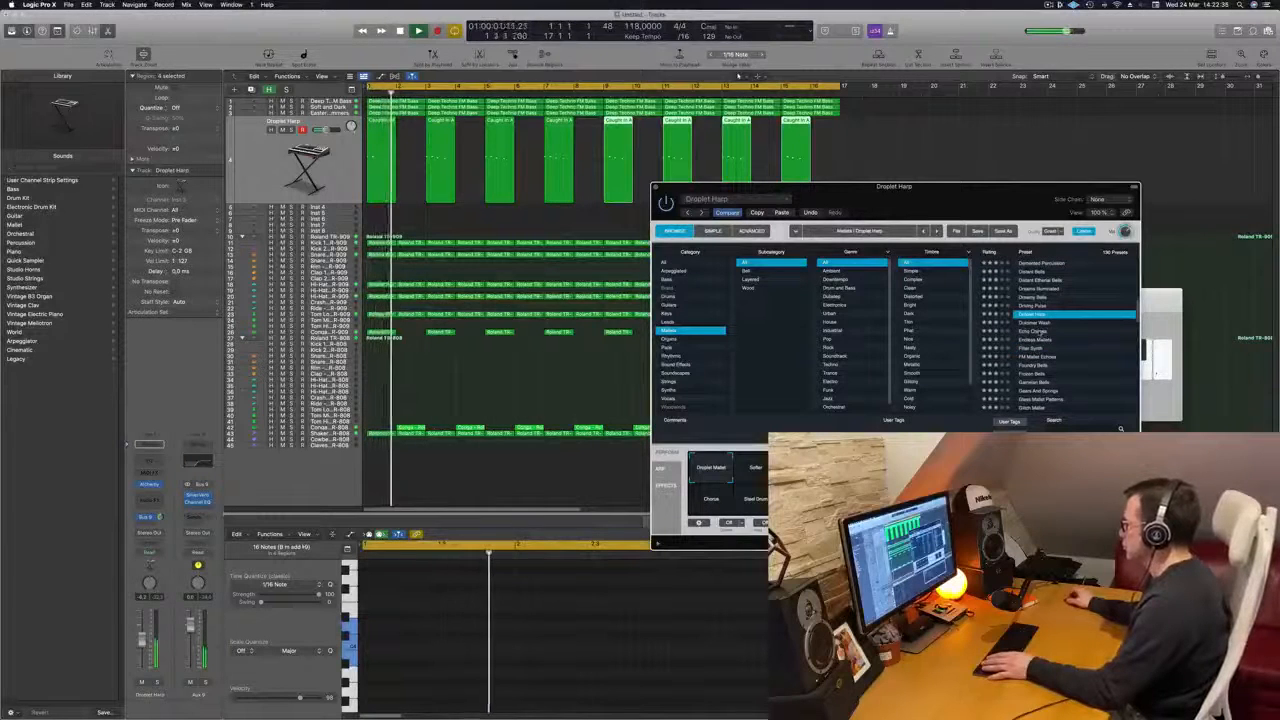
left_click(1044, 323)
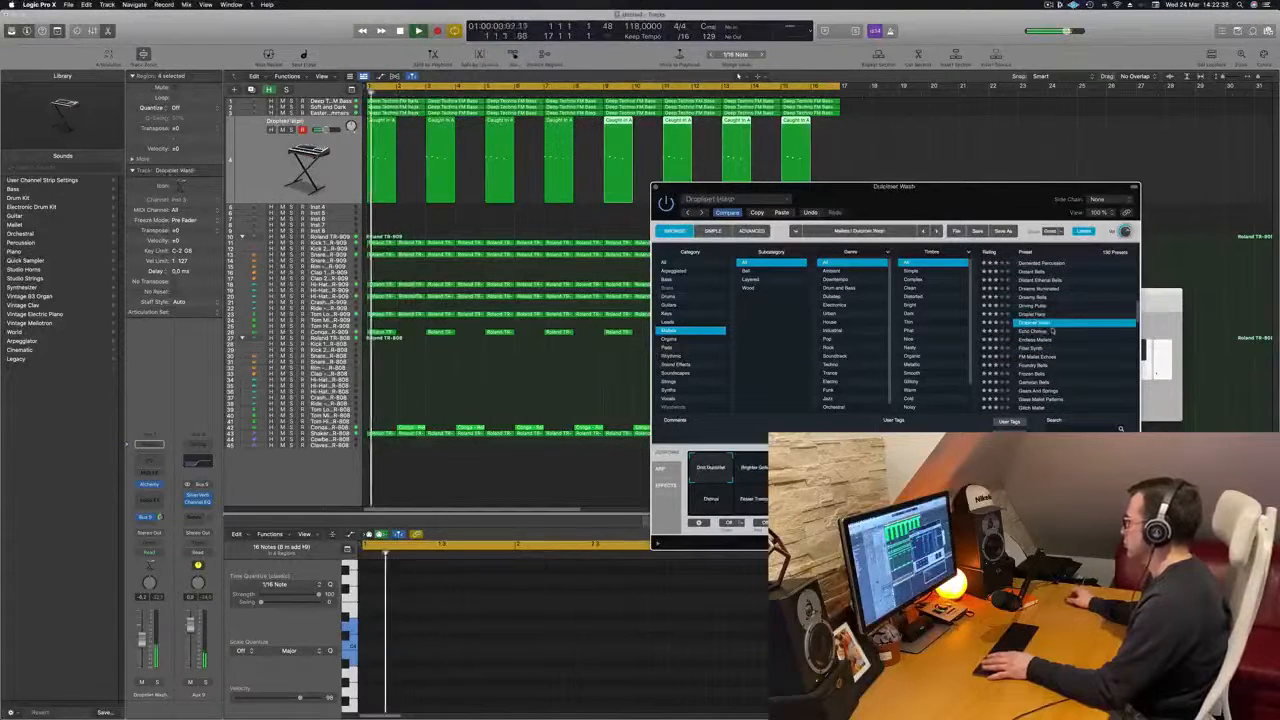
Audition the FM Mallet Echoes and Frozen Bells presets over the loop
scroll(1067, 343, "down", 1)
left_click(1042, 349)
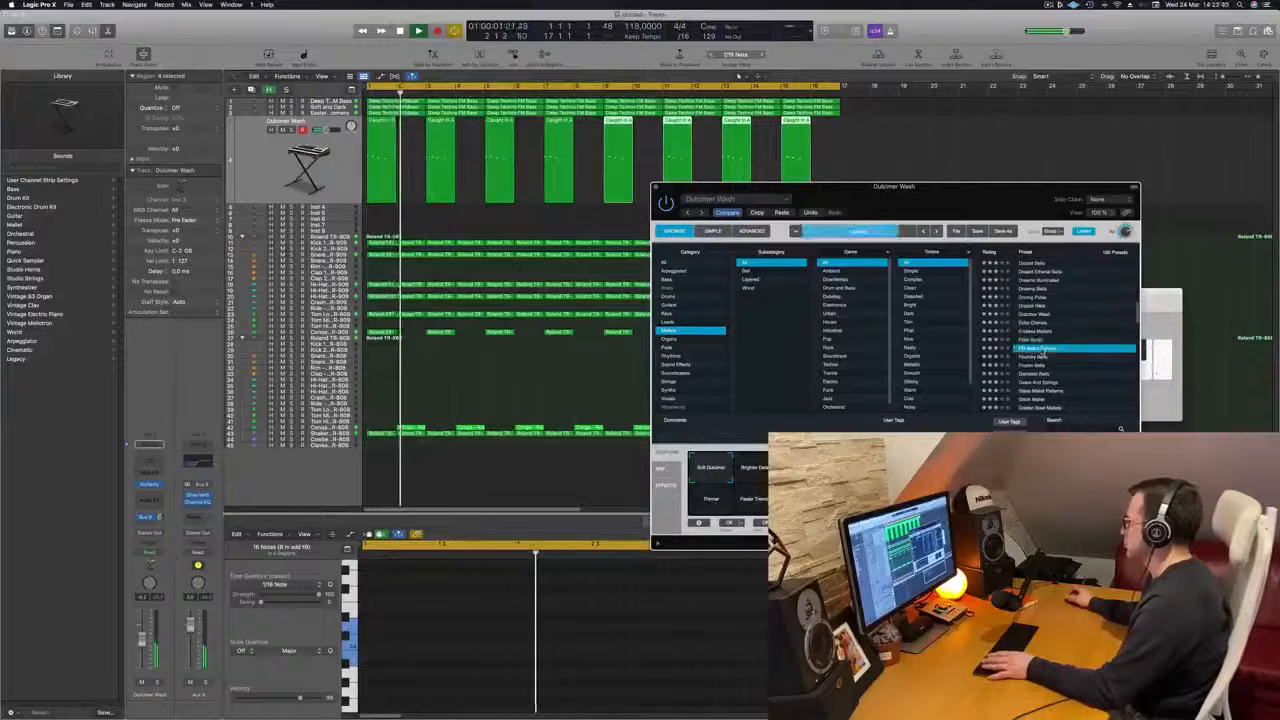
scroll(1080, 338, "down", 2)
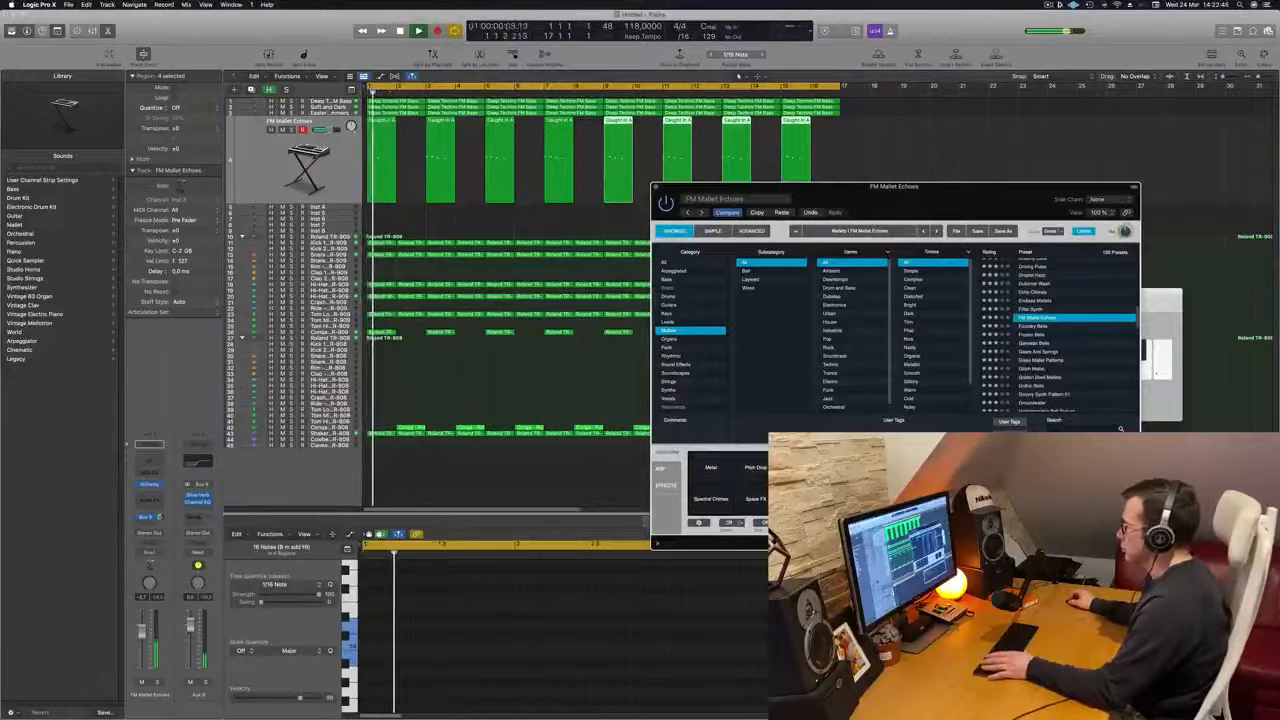
left_click(1033, 336)
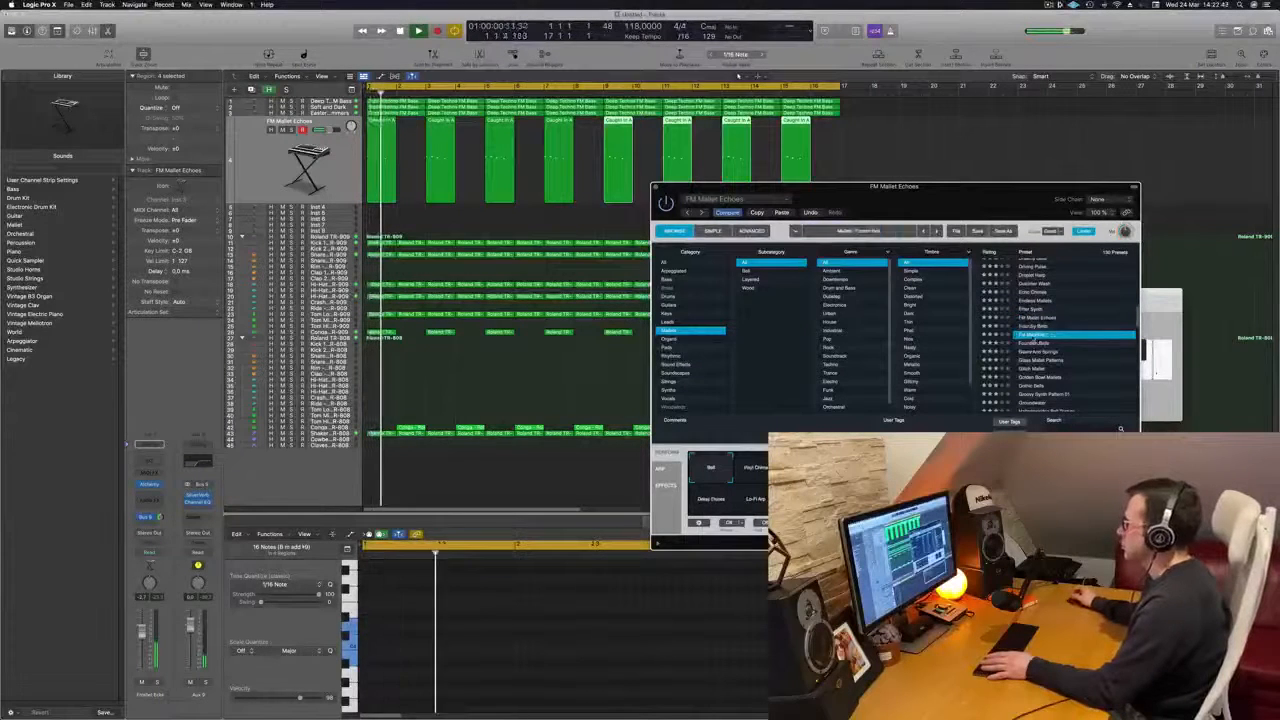
scroll(1062, 339, "down", 2)
key("space")
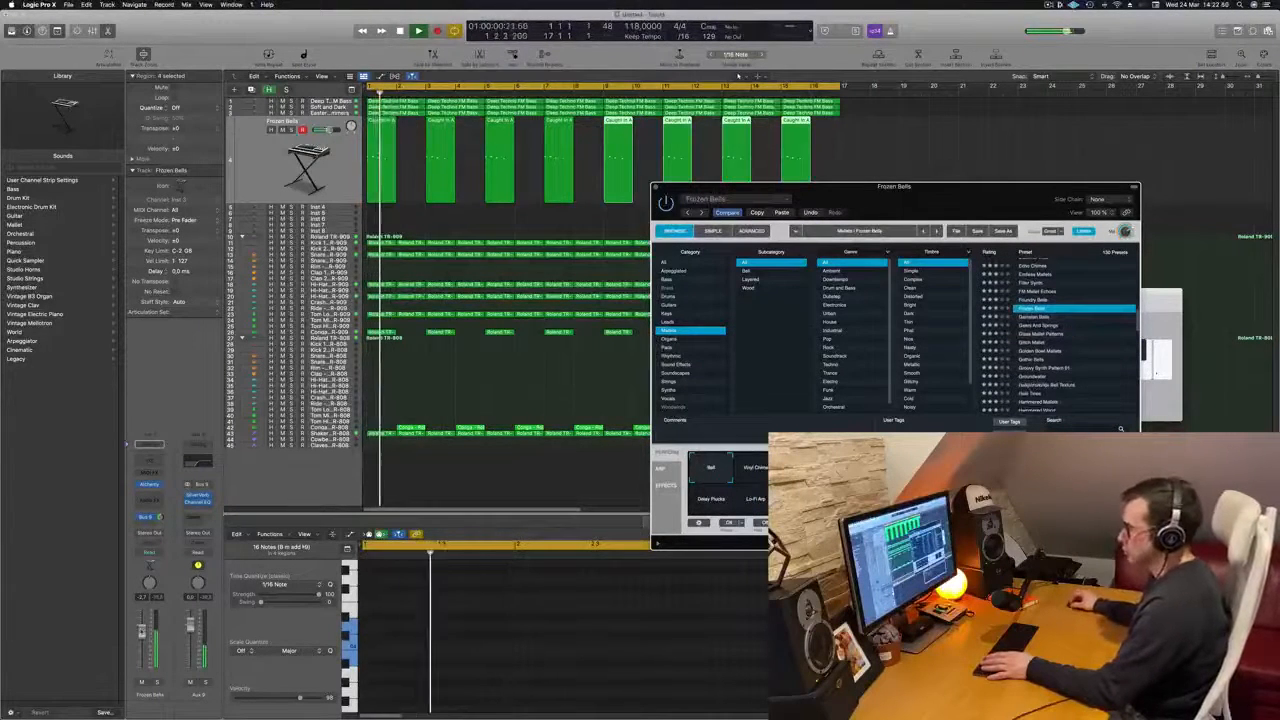
Replay the loop with Frozen Bells, and try the Groundwater preset
left_click(1025, 336)
key("space")
key("space")
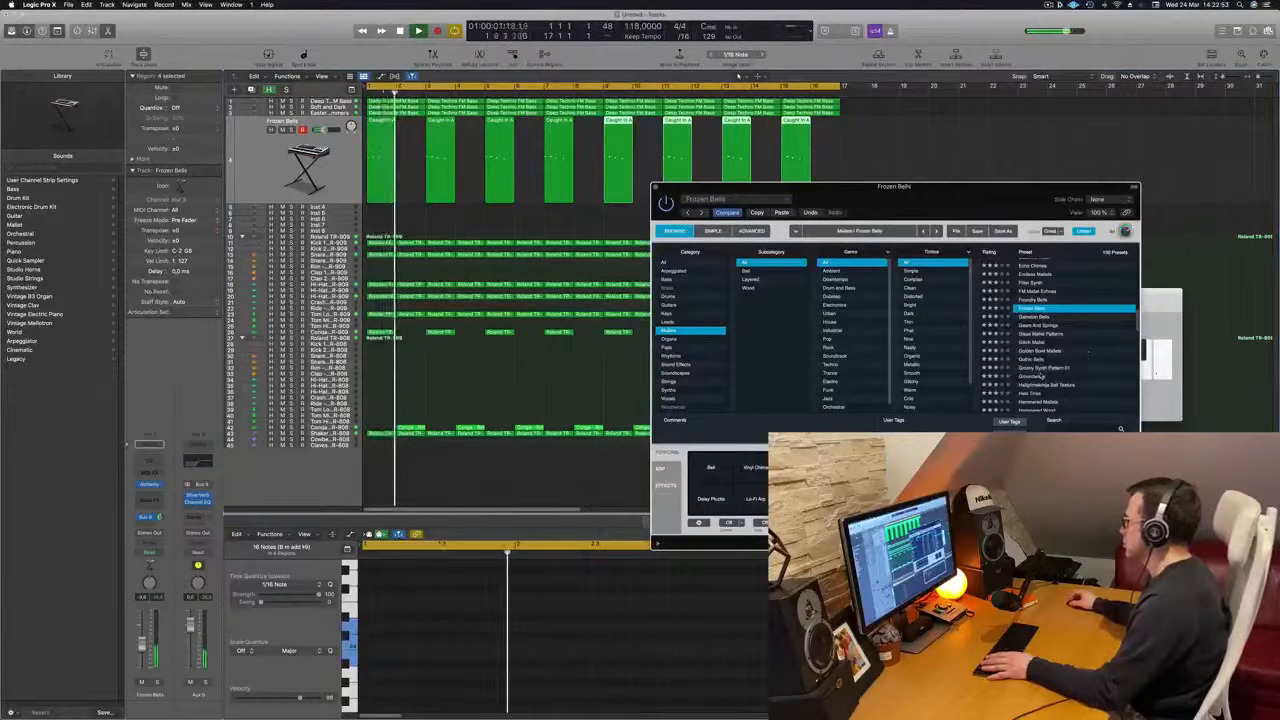
left_click(1038, 375)
scroll(1098, 336, "down", 2)
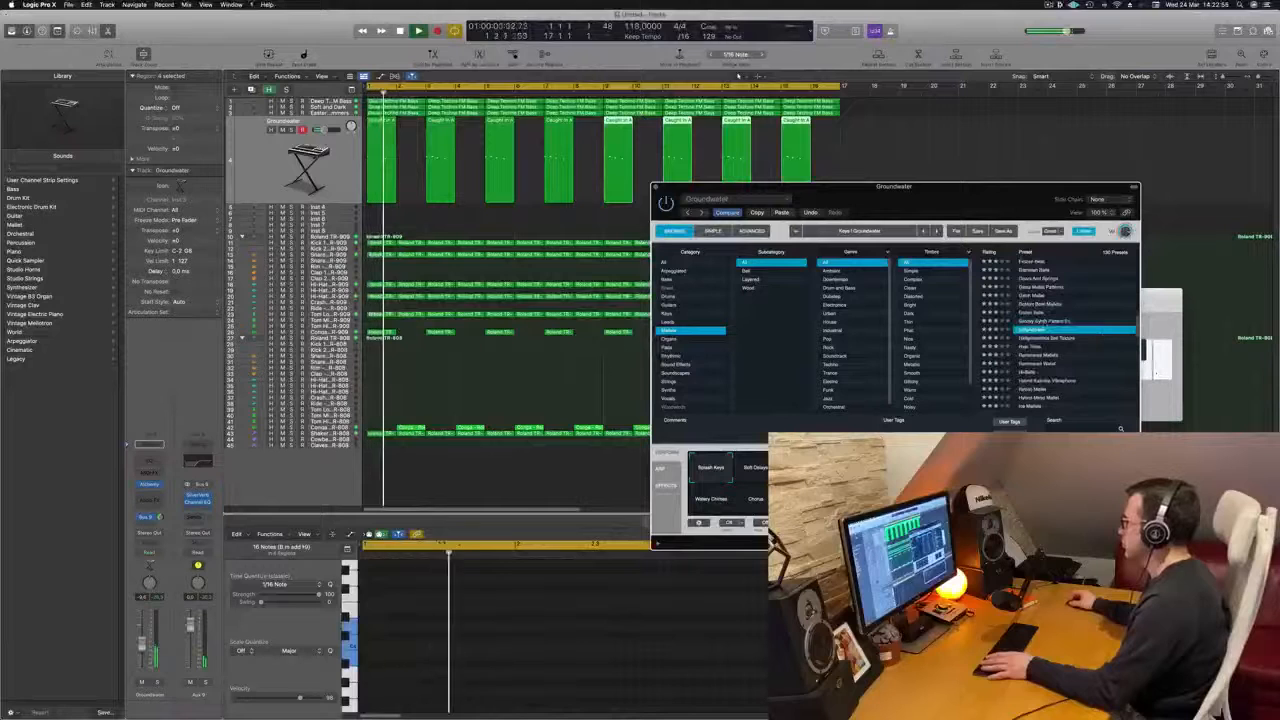
Audition the Groovy Synth Pattern 01 and Hammered Mallets presets over the loop
left_click(1044, 321)
scroll(1091, 325, "down", 2)
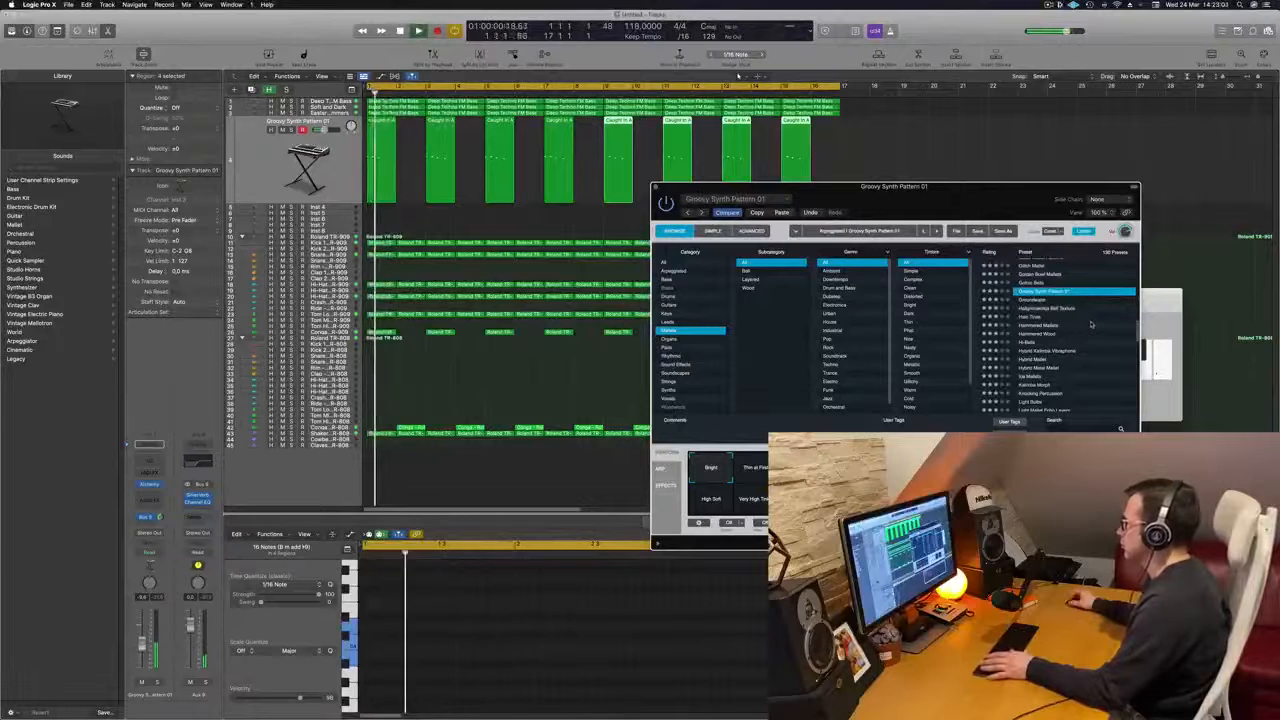
left_click(1091, 325)
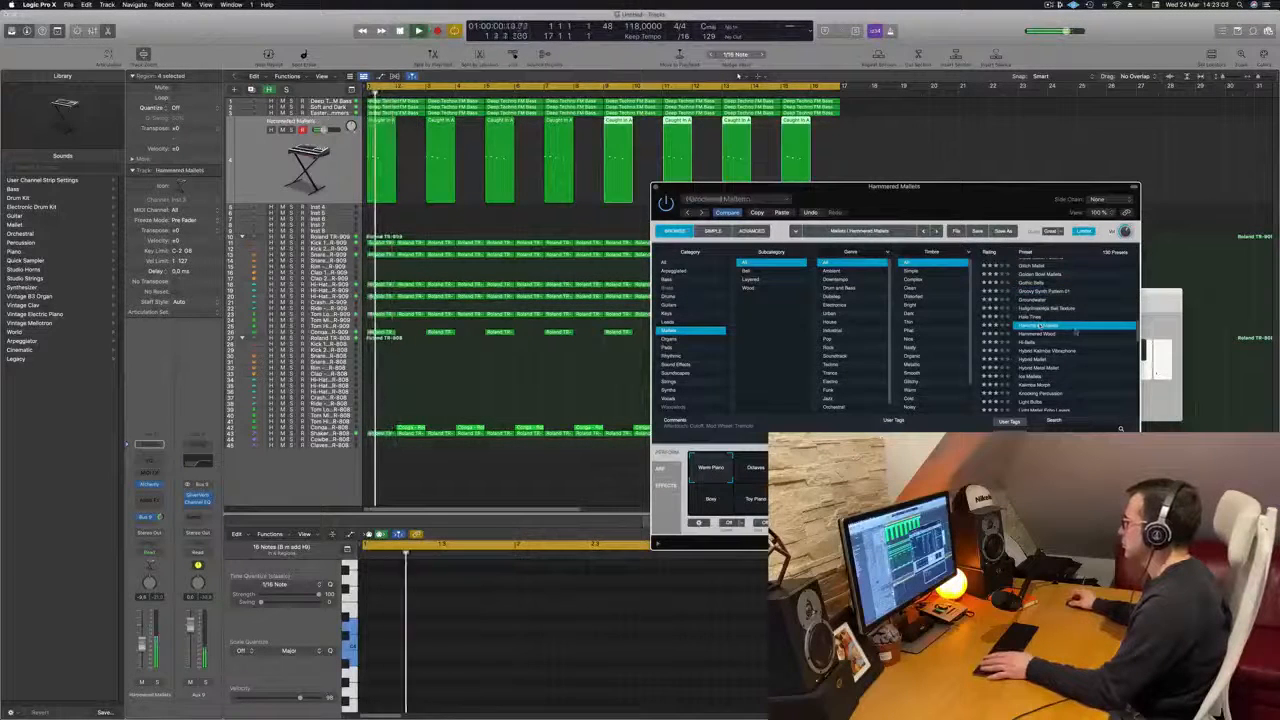
scroll(1040, 325, "down", 1)
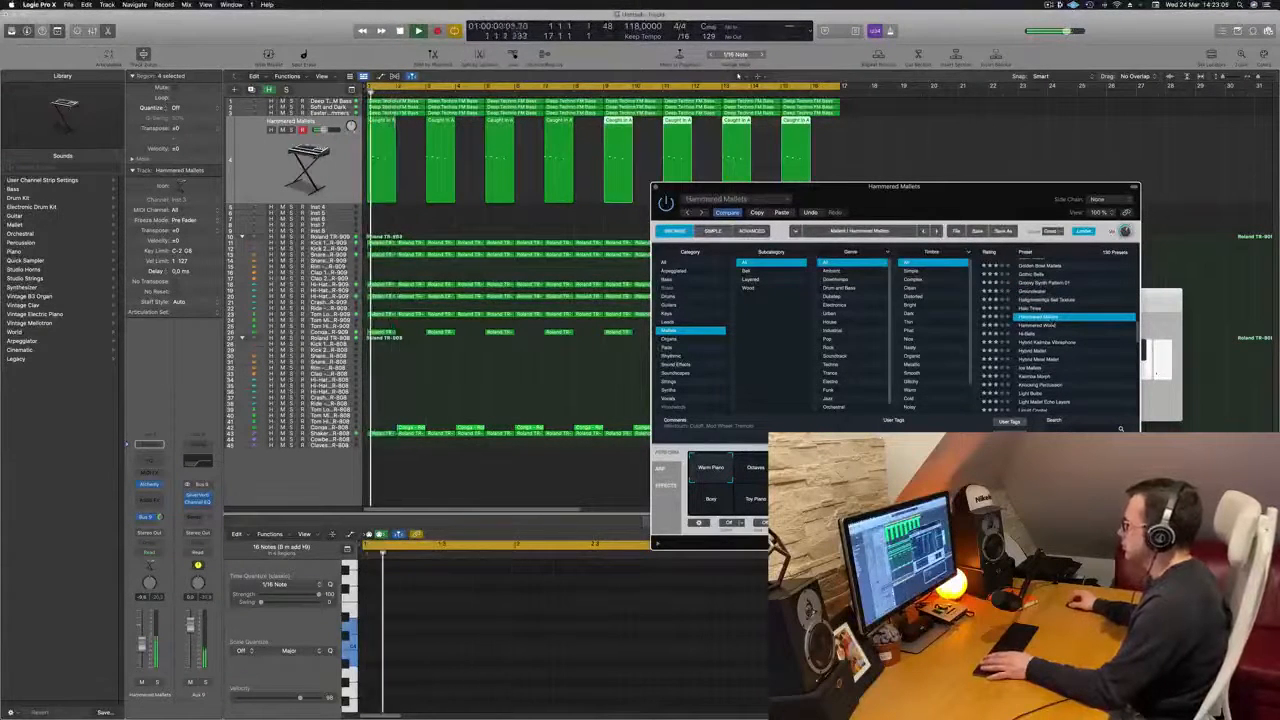
key("Return")
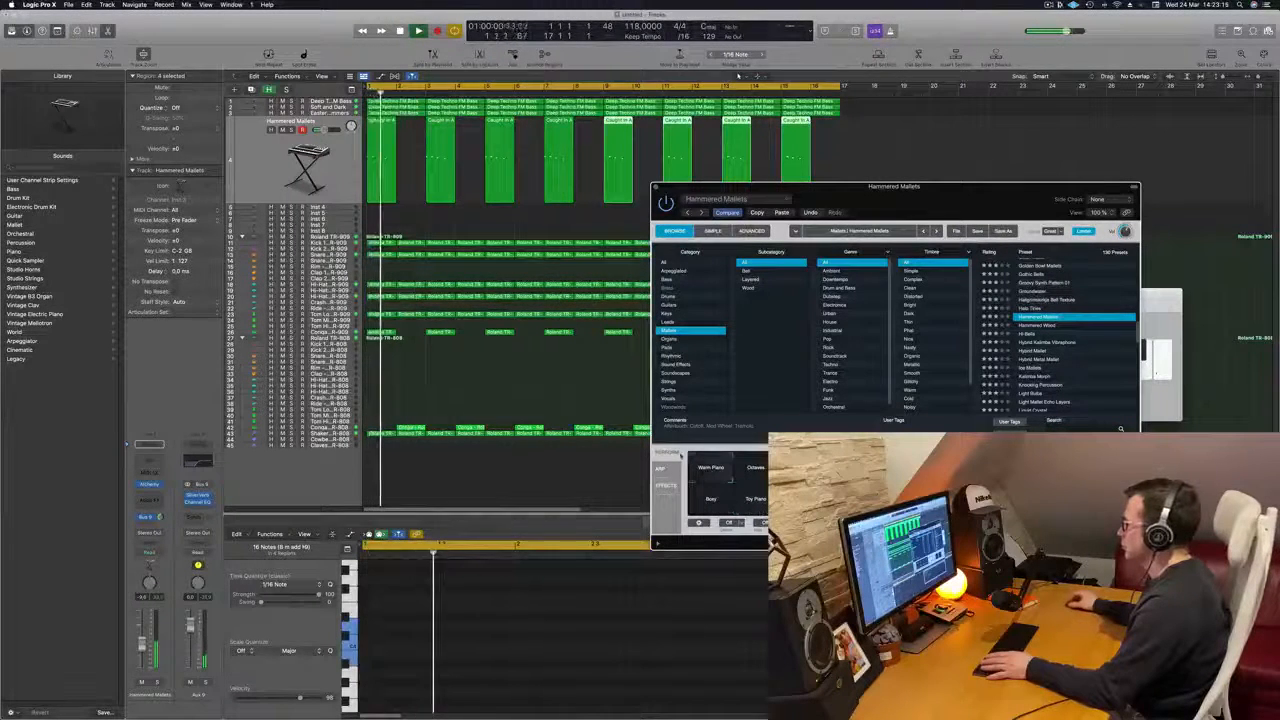
Load the Hybrid Mallet preset for the melody track and move the instrument window clear of the arrangement
left_click_drag(996, 210, 969, 204)
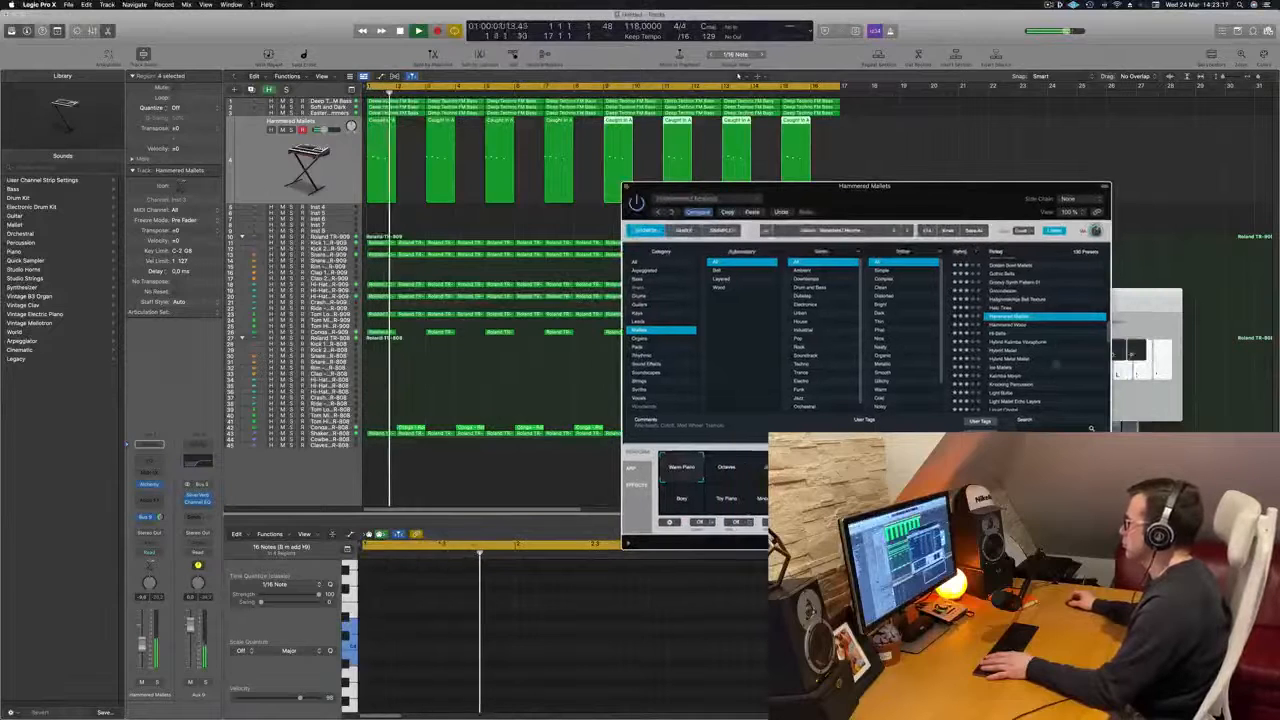
left_click(1012, 350)
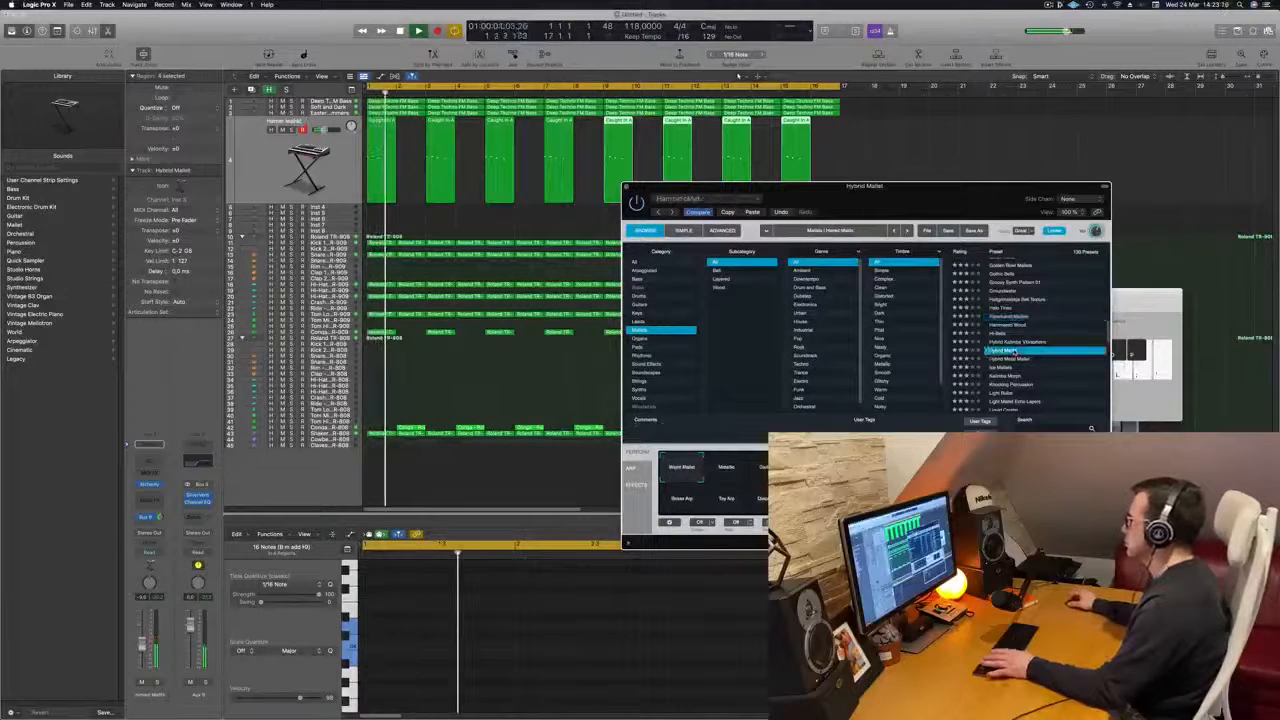
left_click_drag(968, 197, 908, 149)
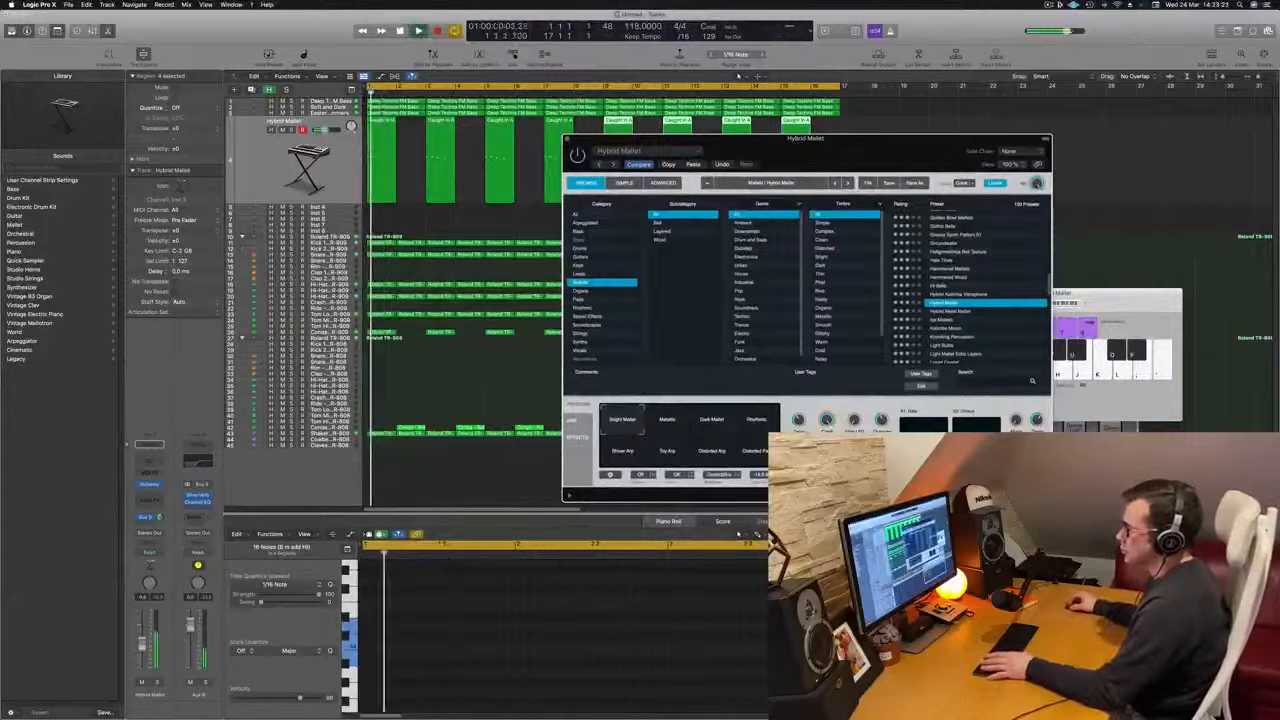
Lower the Hybrid Mallet track's volume slightly and replay the loop
left_click_drag(142, 644, 142, 648)
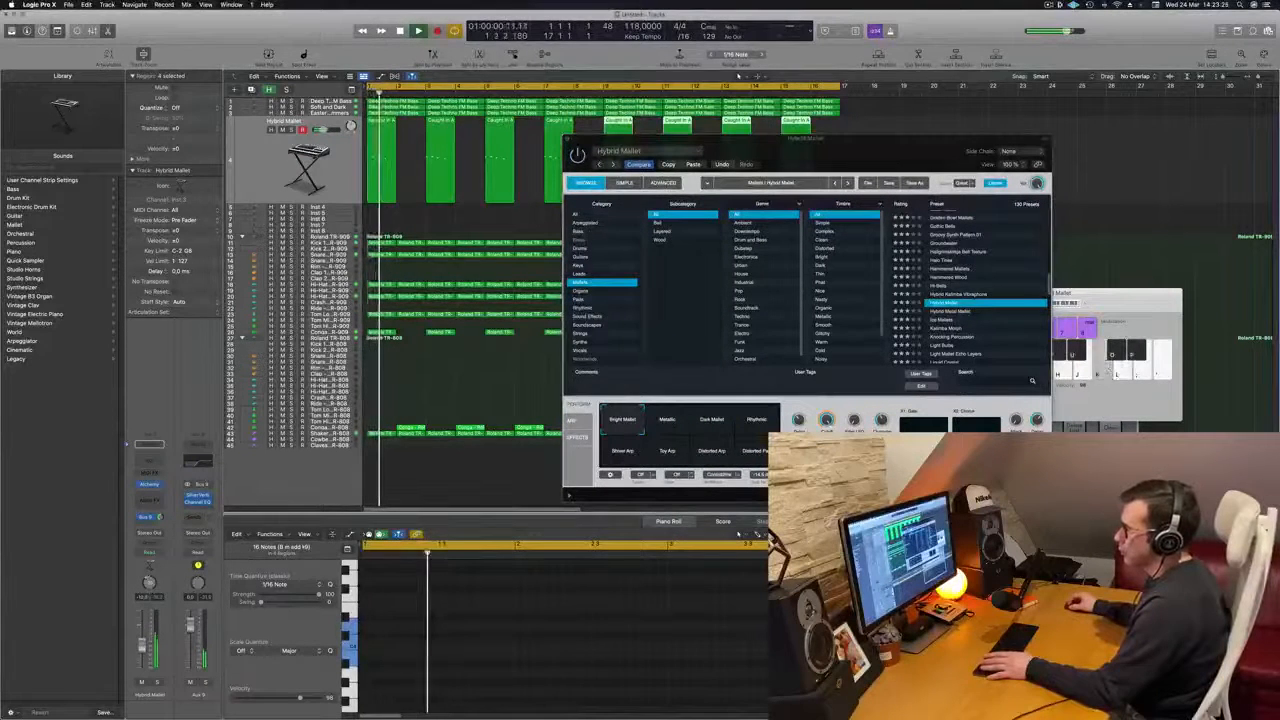
key("space")
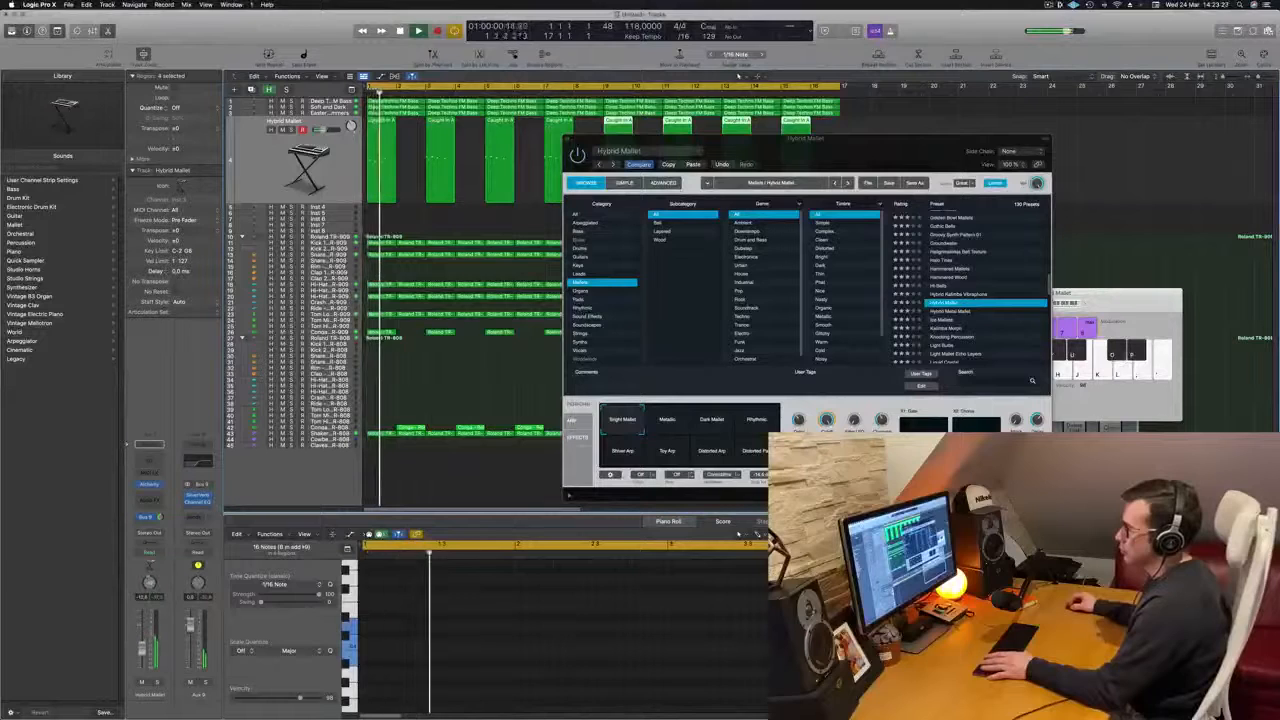
left_click_drag(891, 140, 962, 152)
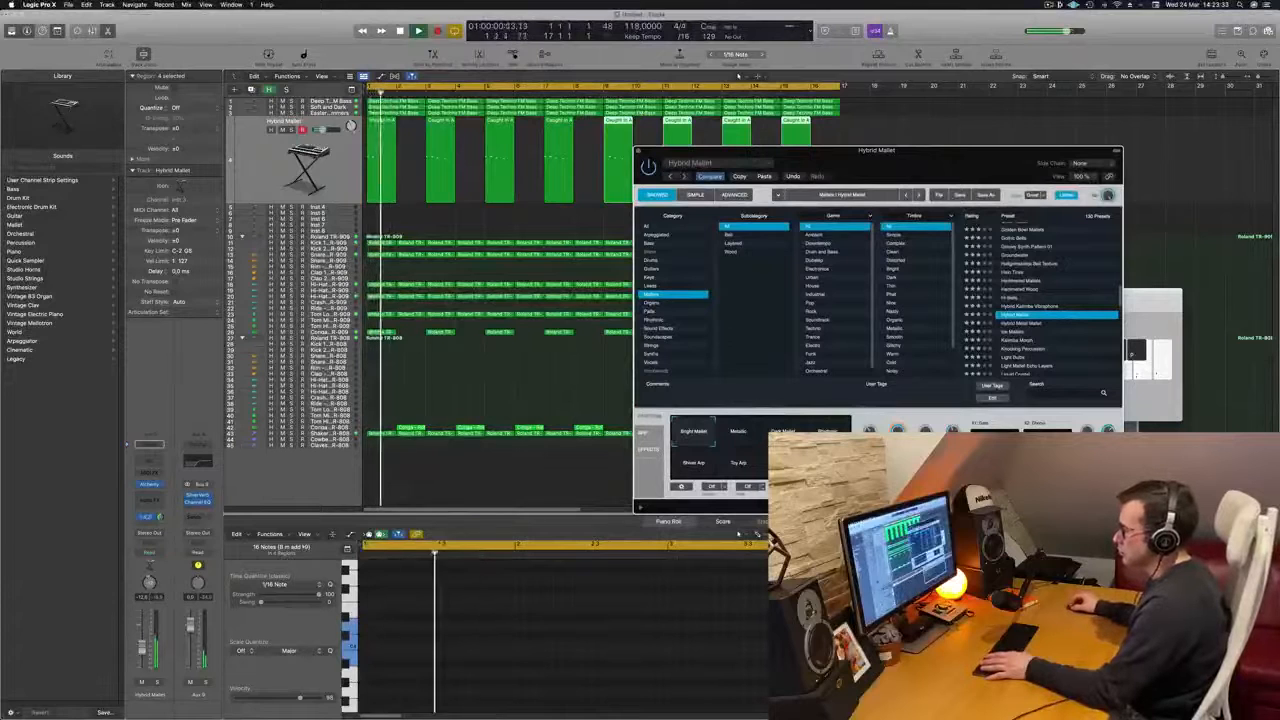
key("Return")
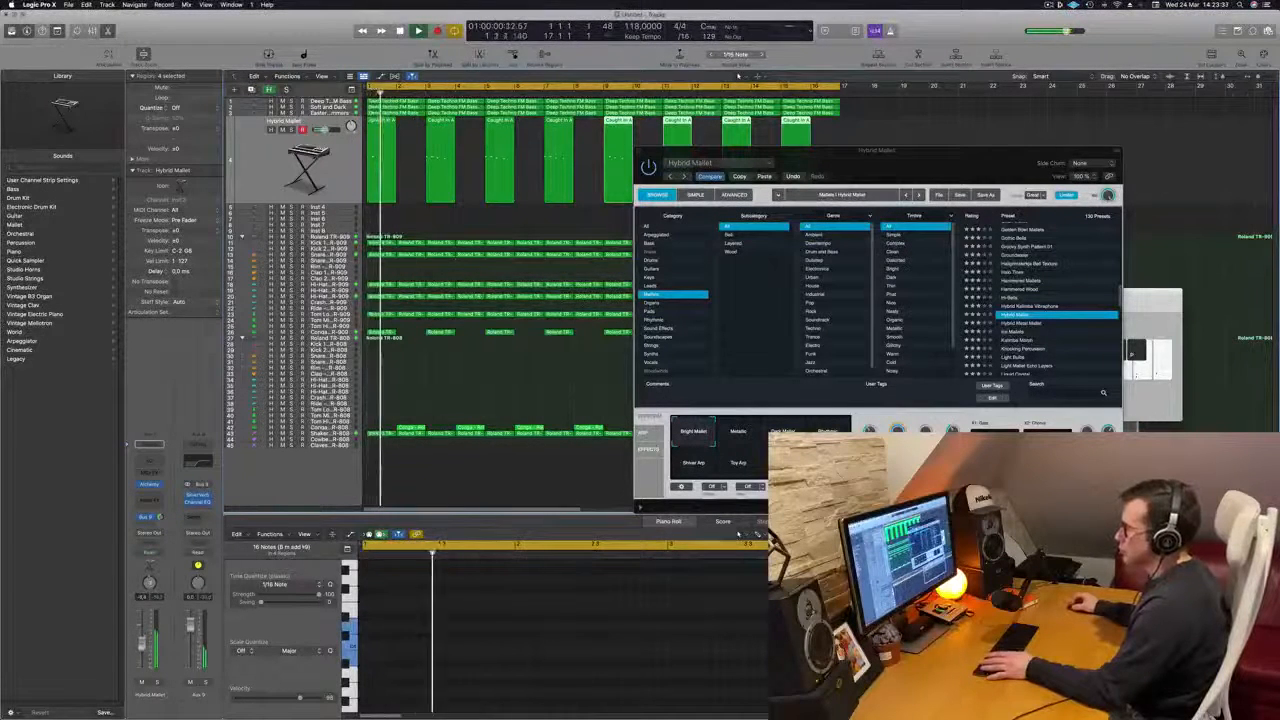
Duplicate the Hybrid Mallet track with its instrument and settings
left_click(300, 150)
key("Return")
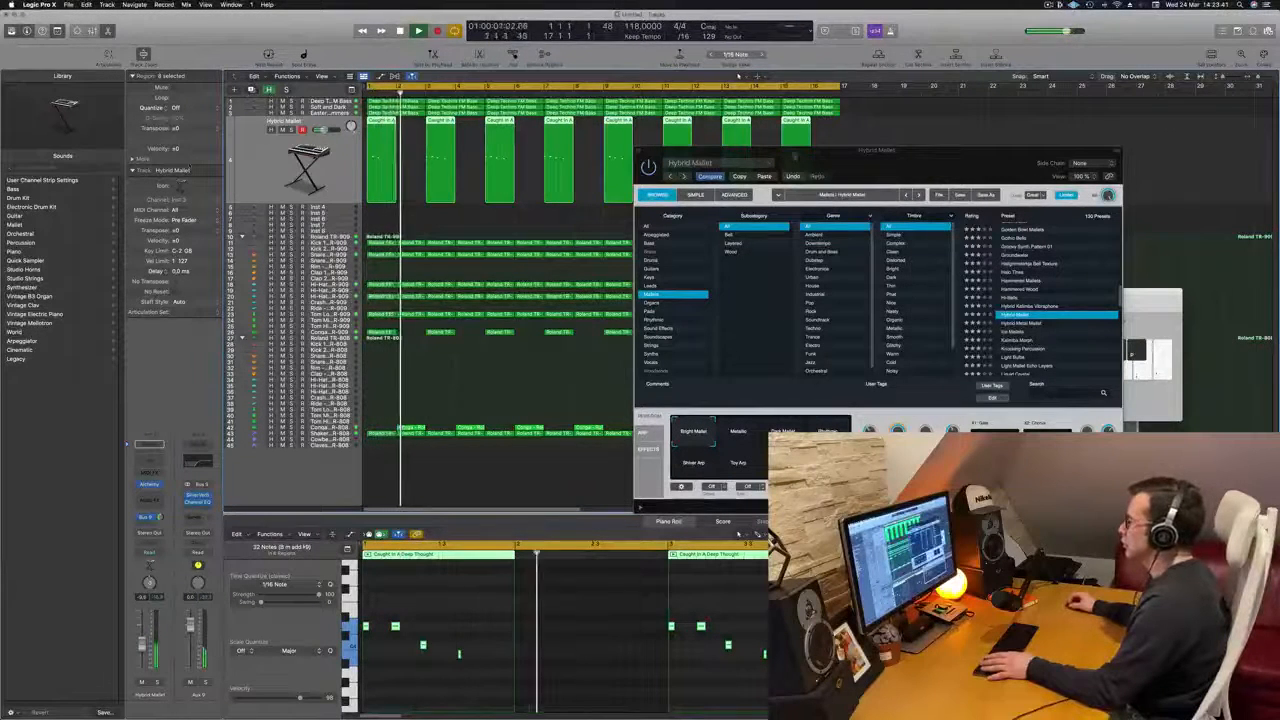
left_click_drag(826, 151, 782, 304)
left_click(282, 165)
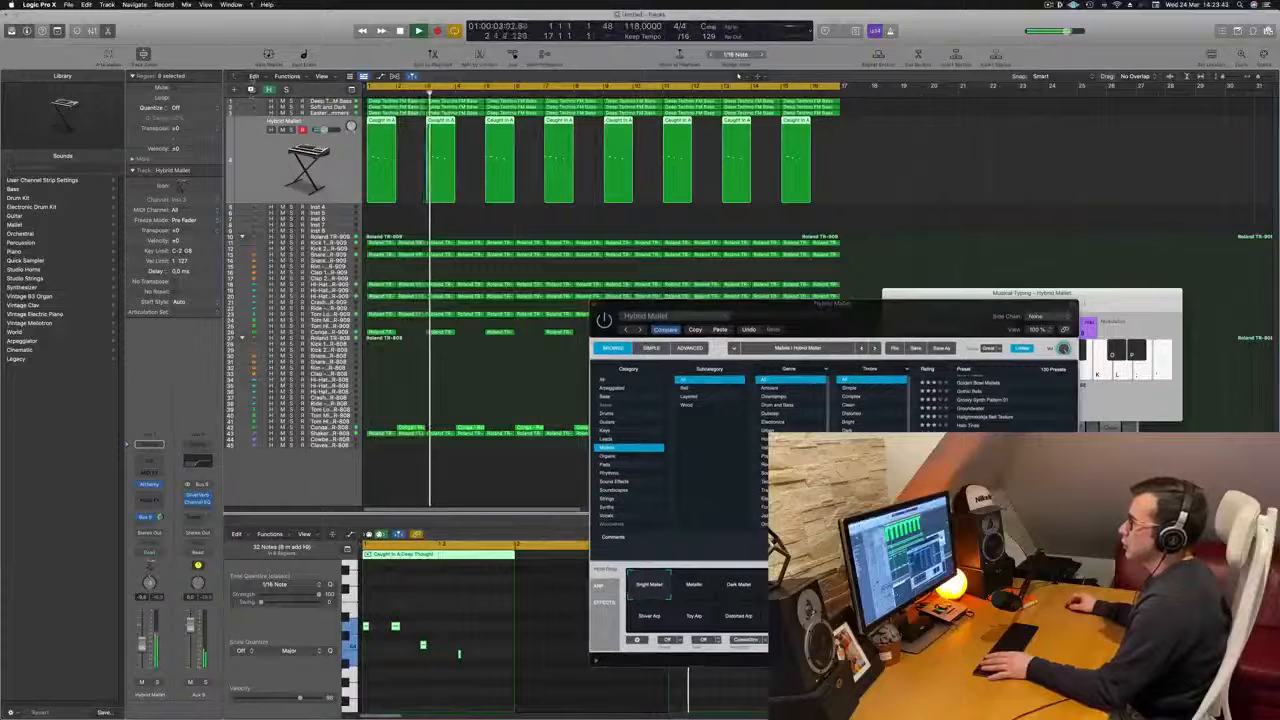
key("super+d")
key("Return")
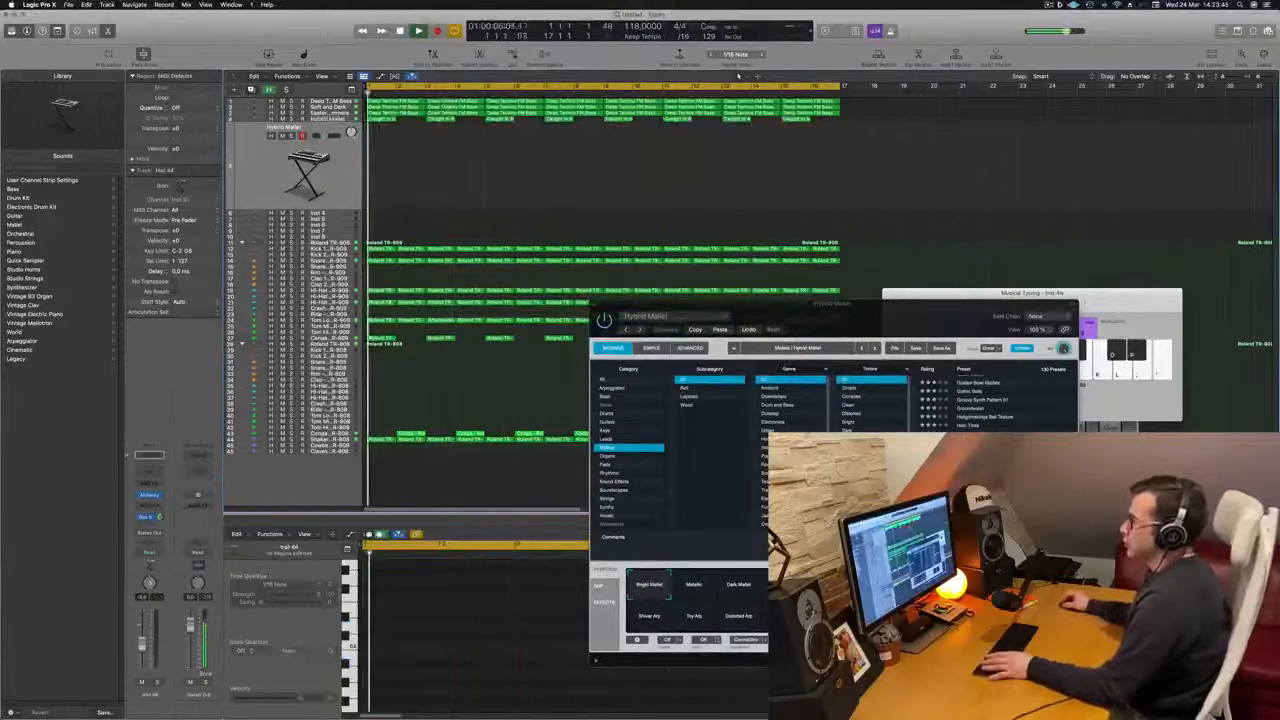
Copy the first melody region to bar 2 of the duplicate Hybrid Mallet track
left_click(383, 120)
key("Return")
left_click_drag(383, 121, 414, 153)
key("space")
left_click_drag(716, 304, 1153, 278)
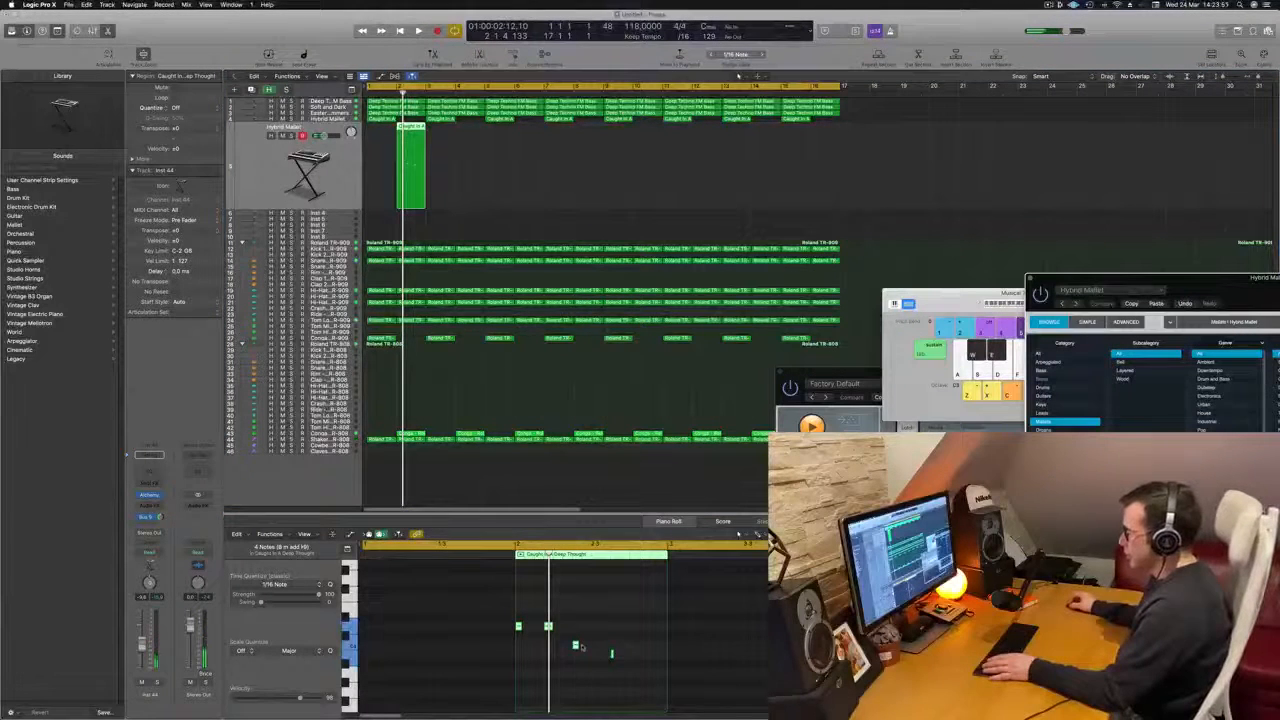
Move the copied region's third note to the region start and delete its original first and last notes
left_click(561, 656)
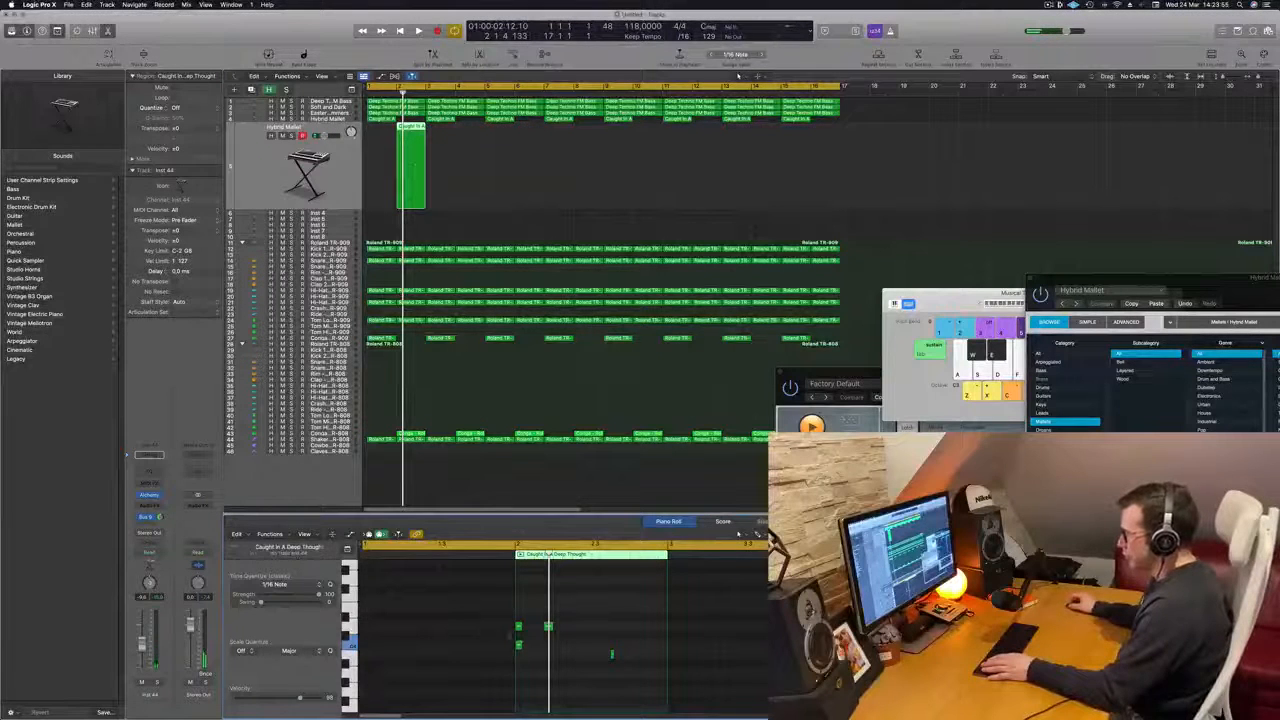
left_click(519, 639)
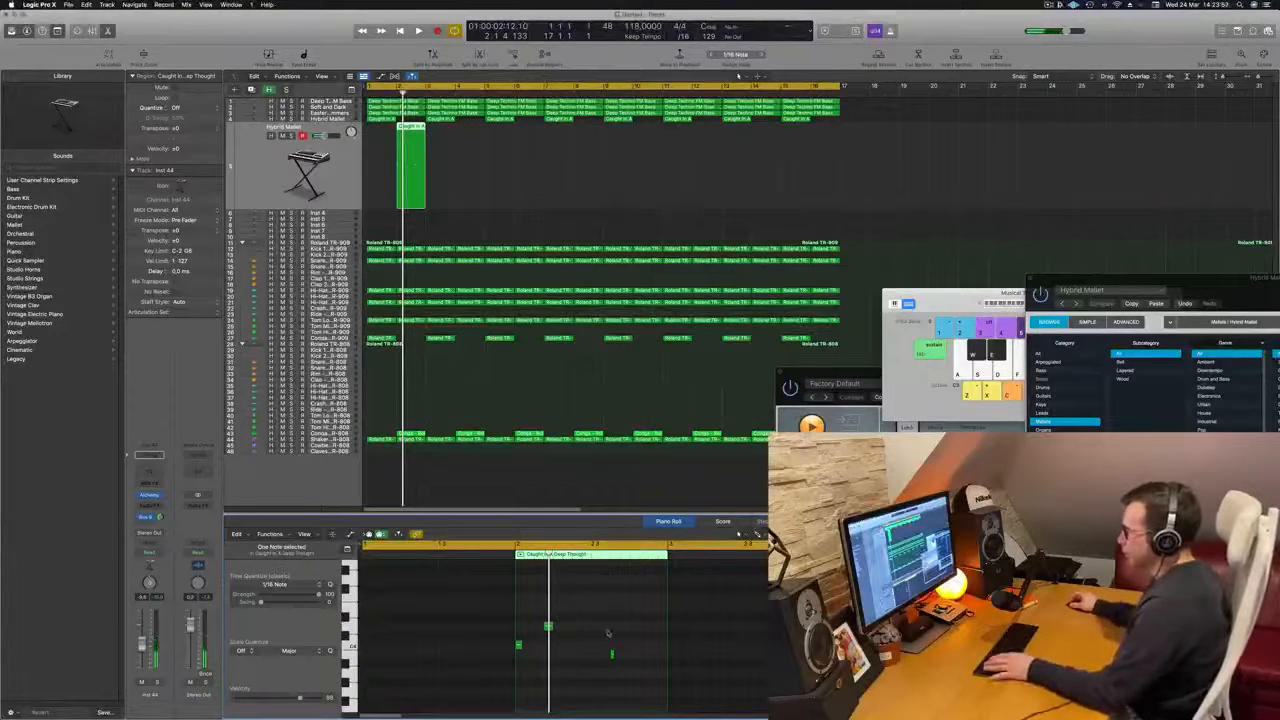
key("space")
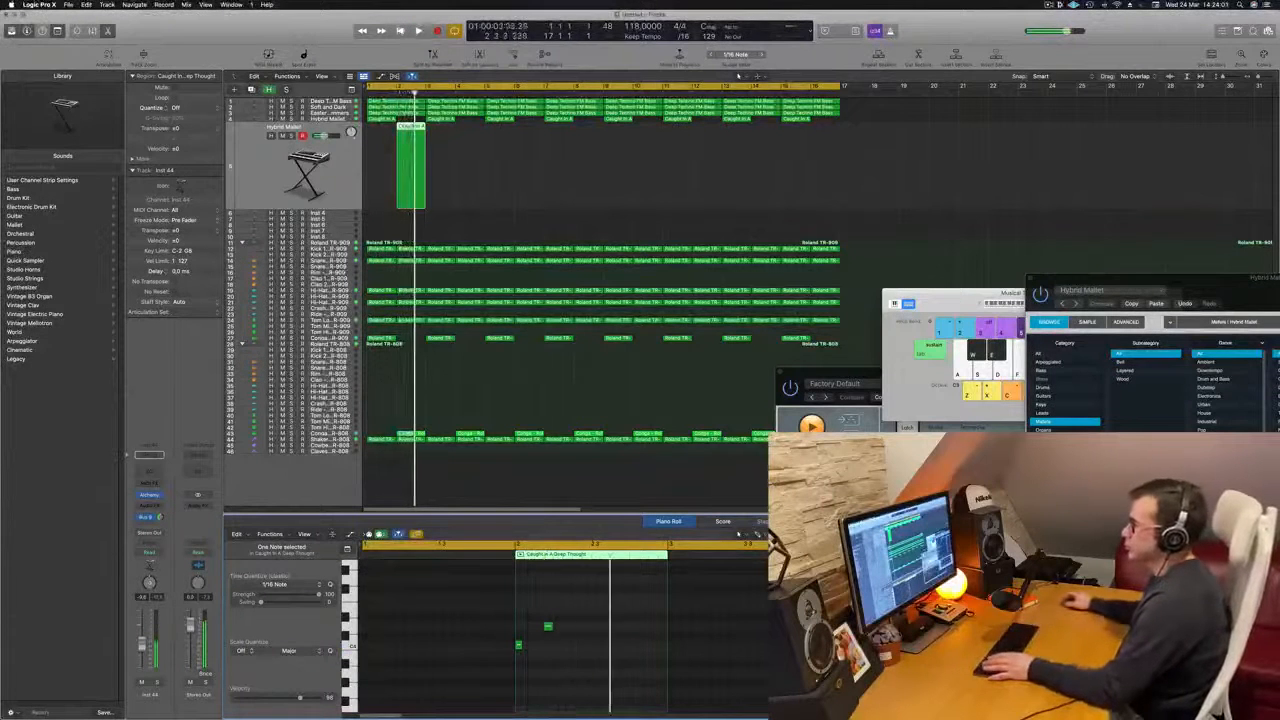
Shift the two remaining notes one beat later within the bar 2 region
key("alt+Right")
key("alt+Right")
key("alt+Right")
key("alt+Right")
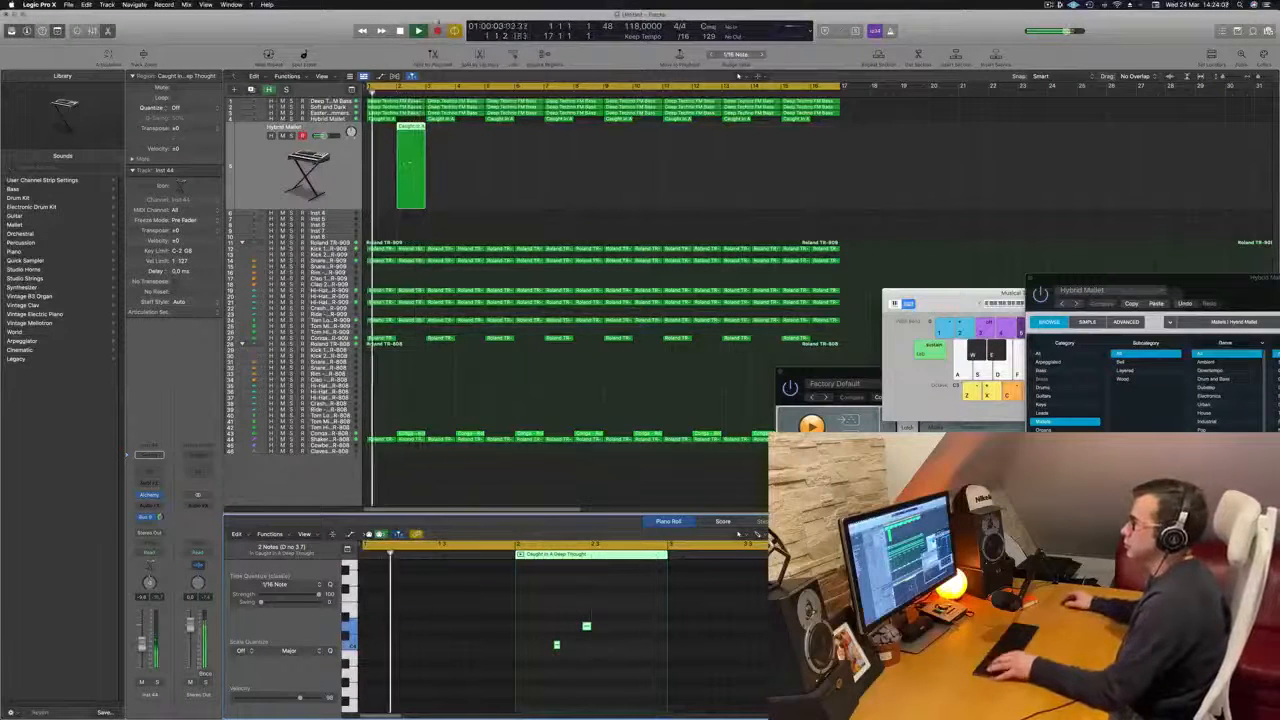
Copy the two-note region from bar 2 to bar 4
left_click_drag(410, 128, 471, 133)
left_click(571, 161)
left_click(410, 130)
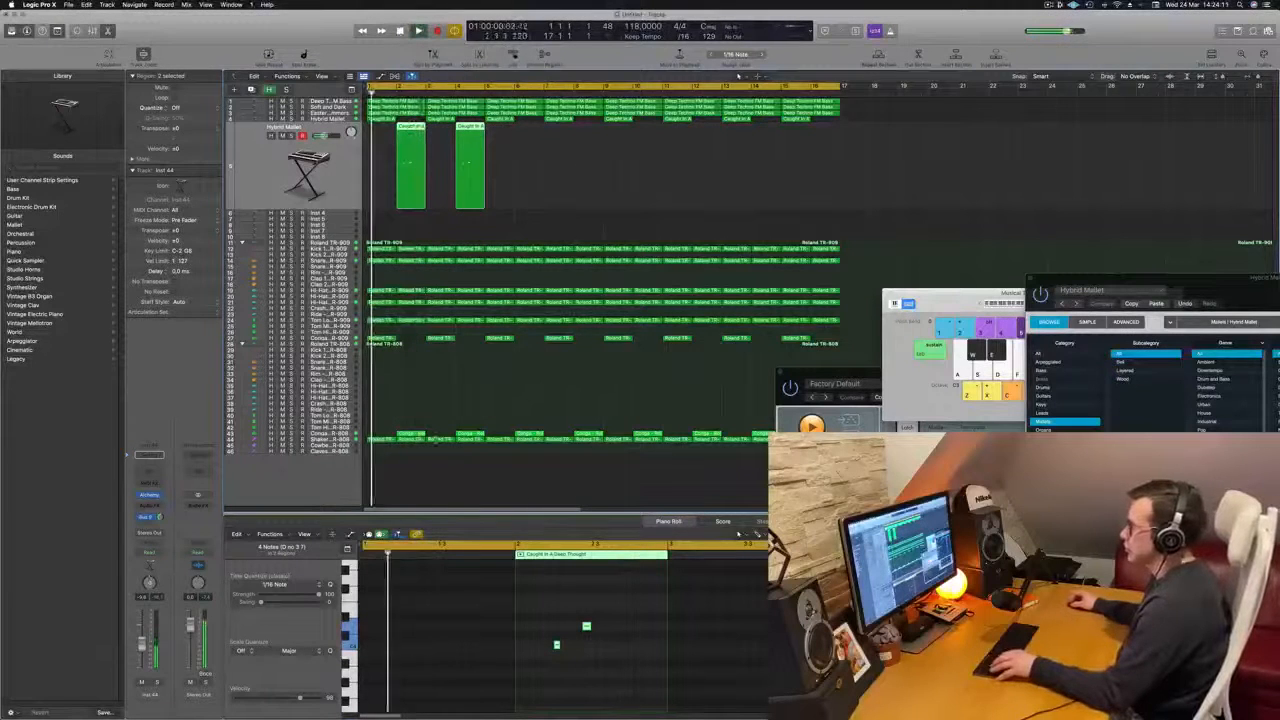
Copy the two notes about a beat and a half later within the bar 2 region
left_click_drag(537, 607, 593, 645)
key("space")
key("space")
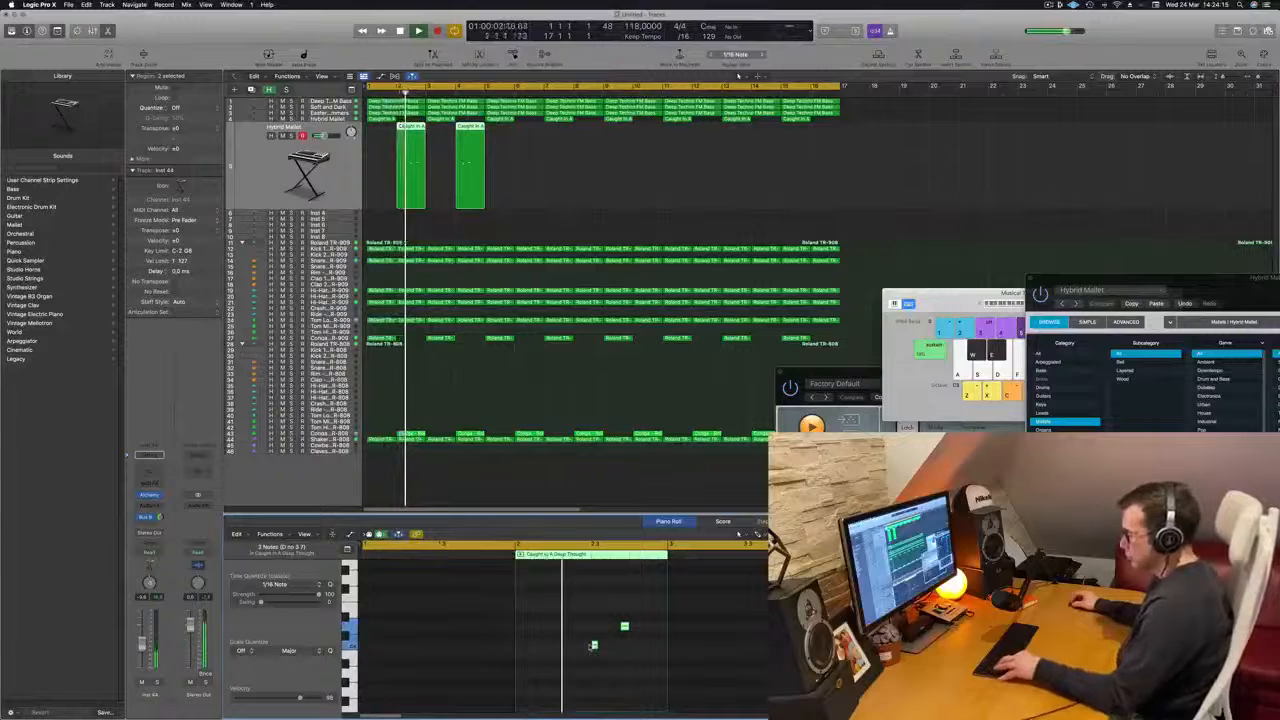
left_click_drag(557, 645, 614, 648)
scroll(614, 648, "left", 2)
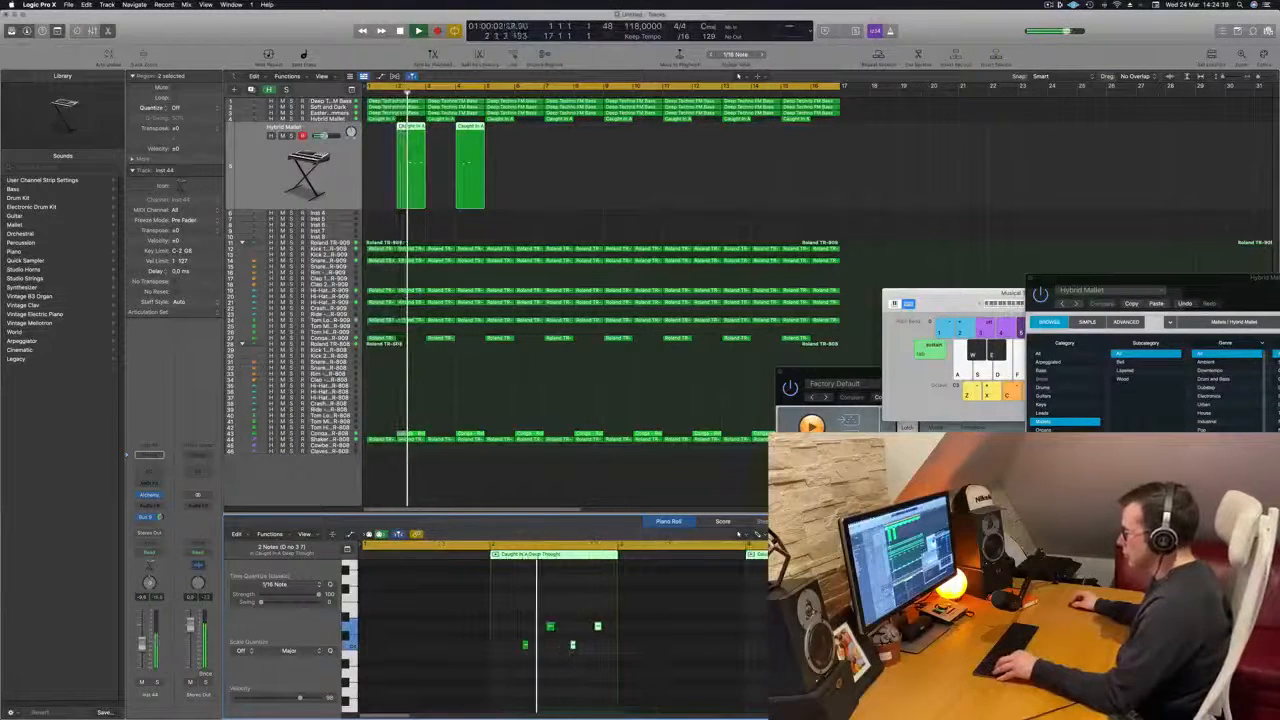
scroll(566, 647, "right", 2)
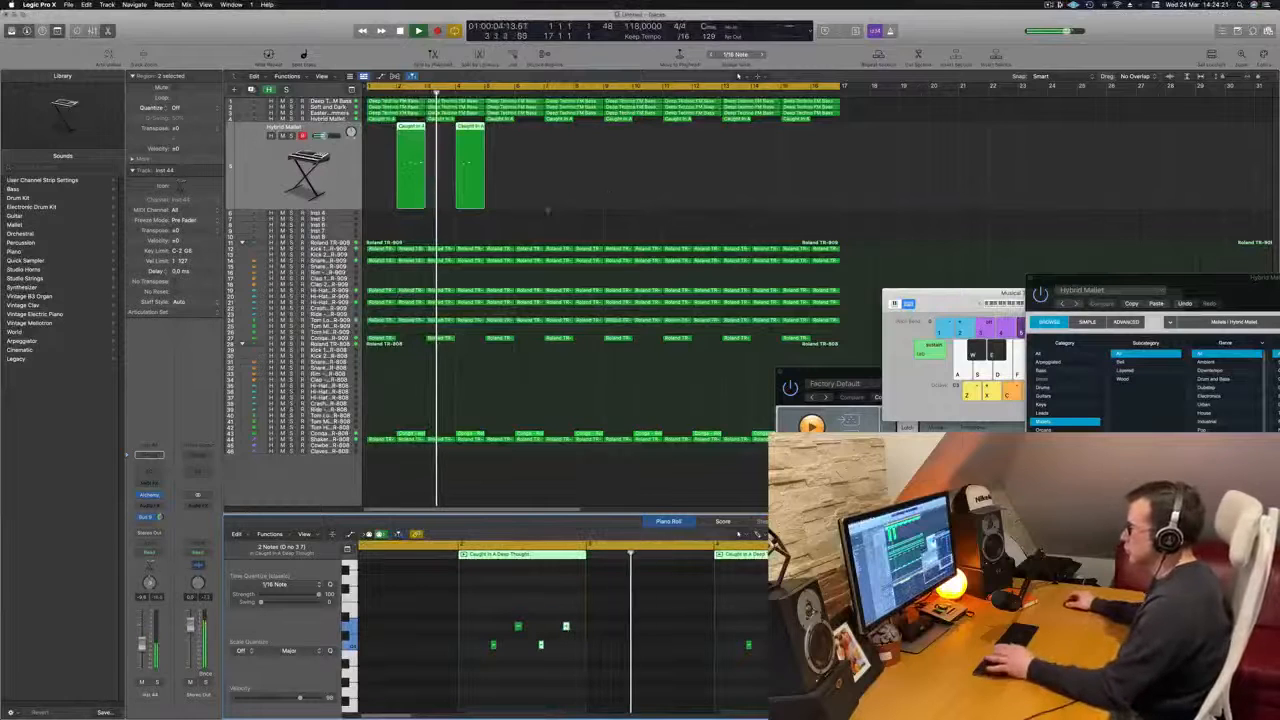
Replace the bar 4 region with a copy of the edited bar 2 region and repeat it every second bar through bar 16
key("Return")
left_click_drag(556, 157, 475, 190)
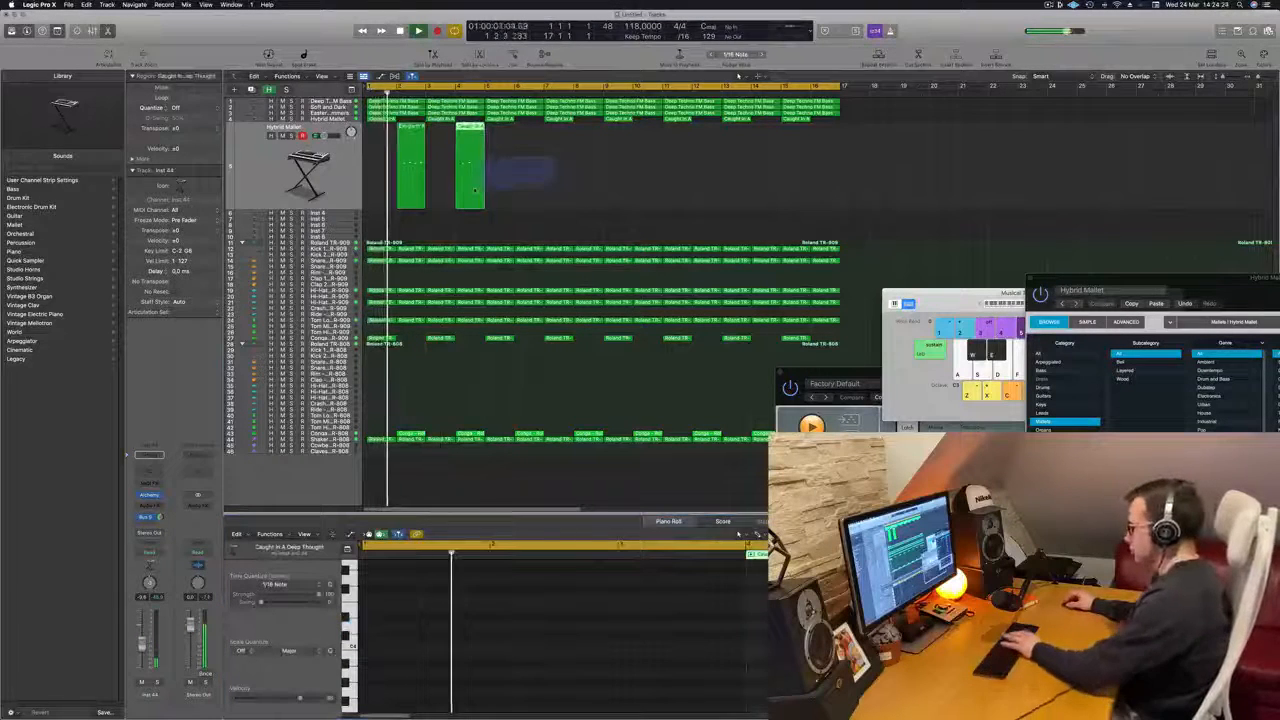
key("Delete")
left_click(421, 188)
scroll(424, 187, "left", 2)
scroll(424, 187, "left", 1)
left_click_drag(404, 133, 462, 138)
left_click(508, 172)
left_click_drag(548, 178, 516, 142)
key("space")
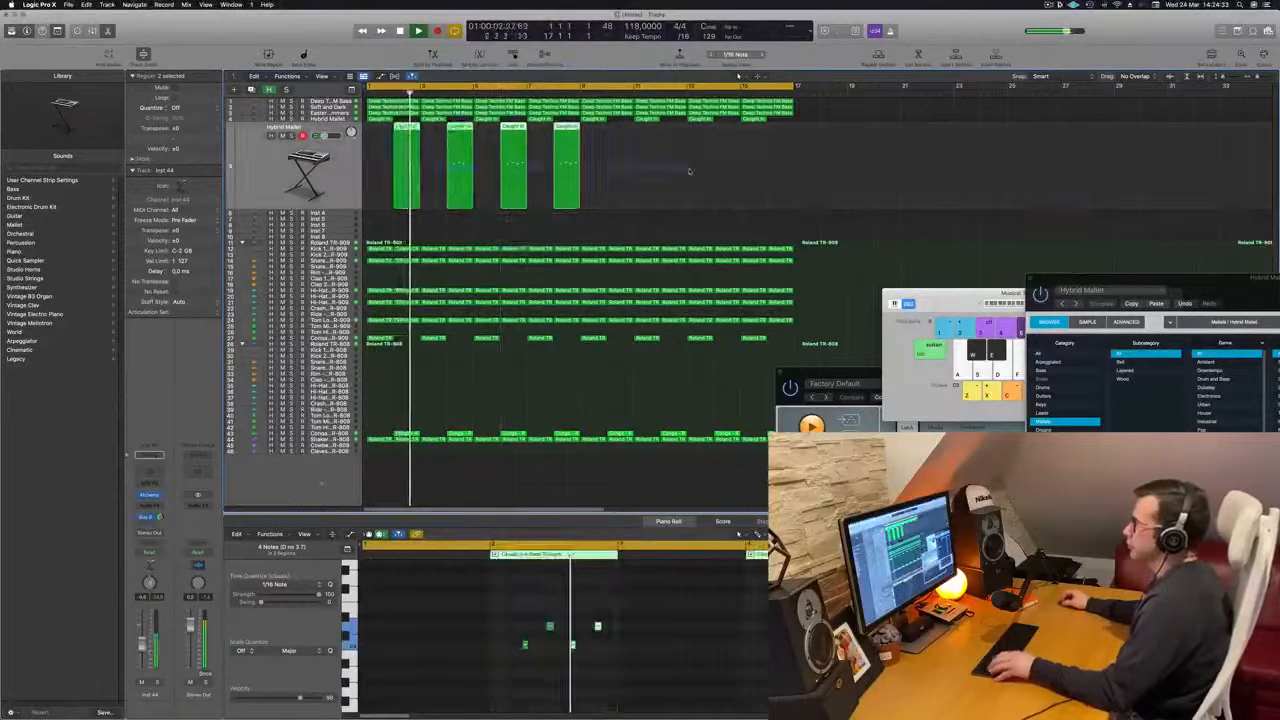
left_click_drag(408, 128, 622, 130)
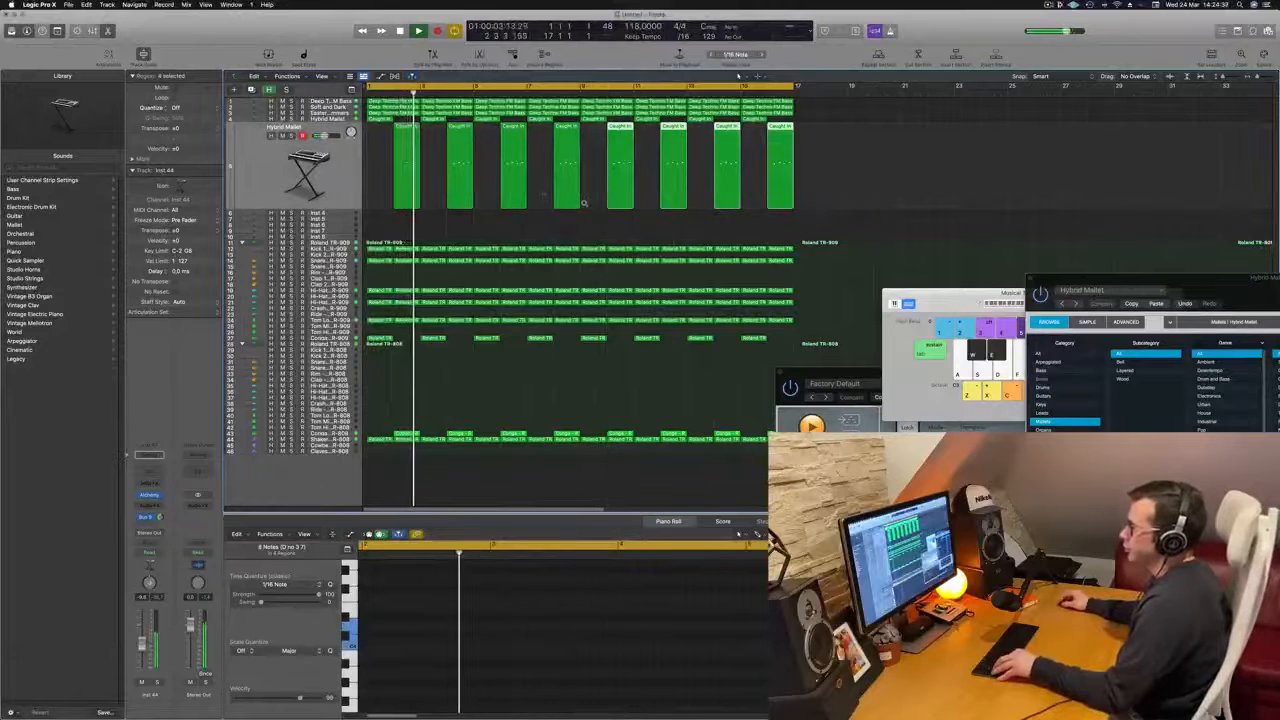
Mute the duplicate Hybrid Mallet track and replay the loop
left_click(262, 150)
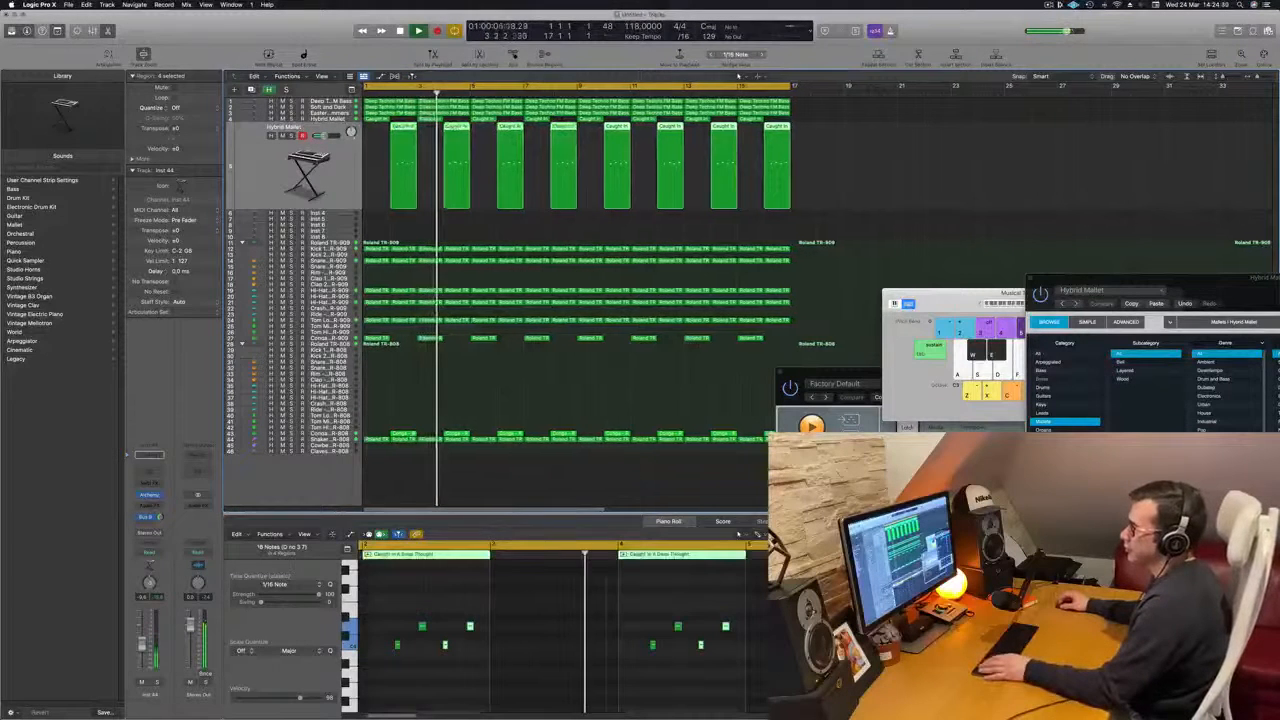
left_click(281, 135)
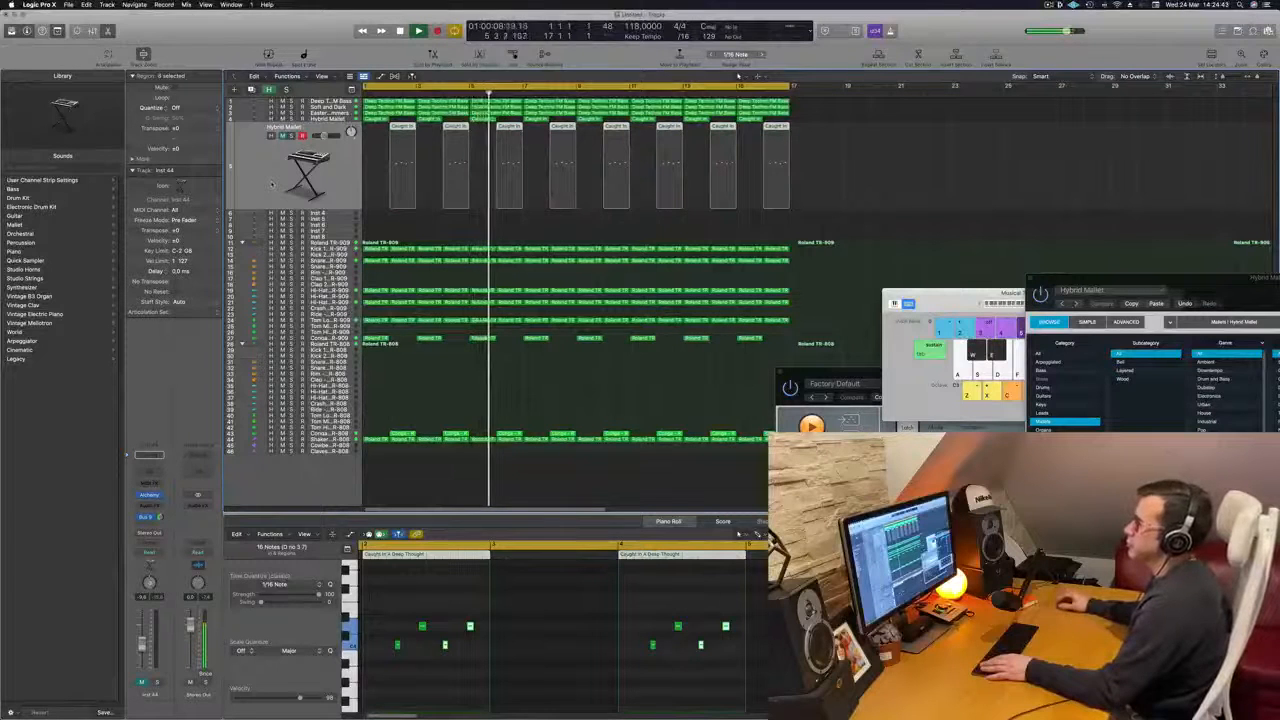
key("Return")
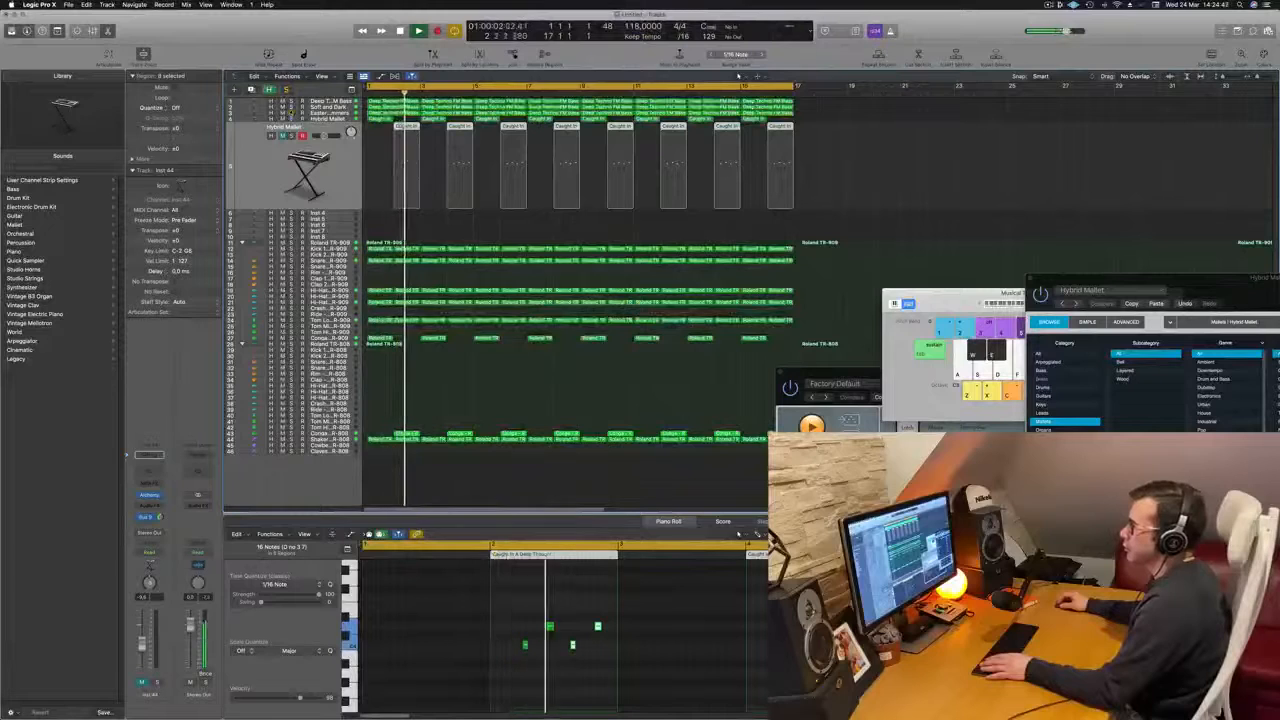
Duplicate the Soft and Dark track and replay the loop from the start
key("Return")
left_click(318, 107)
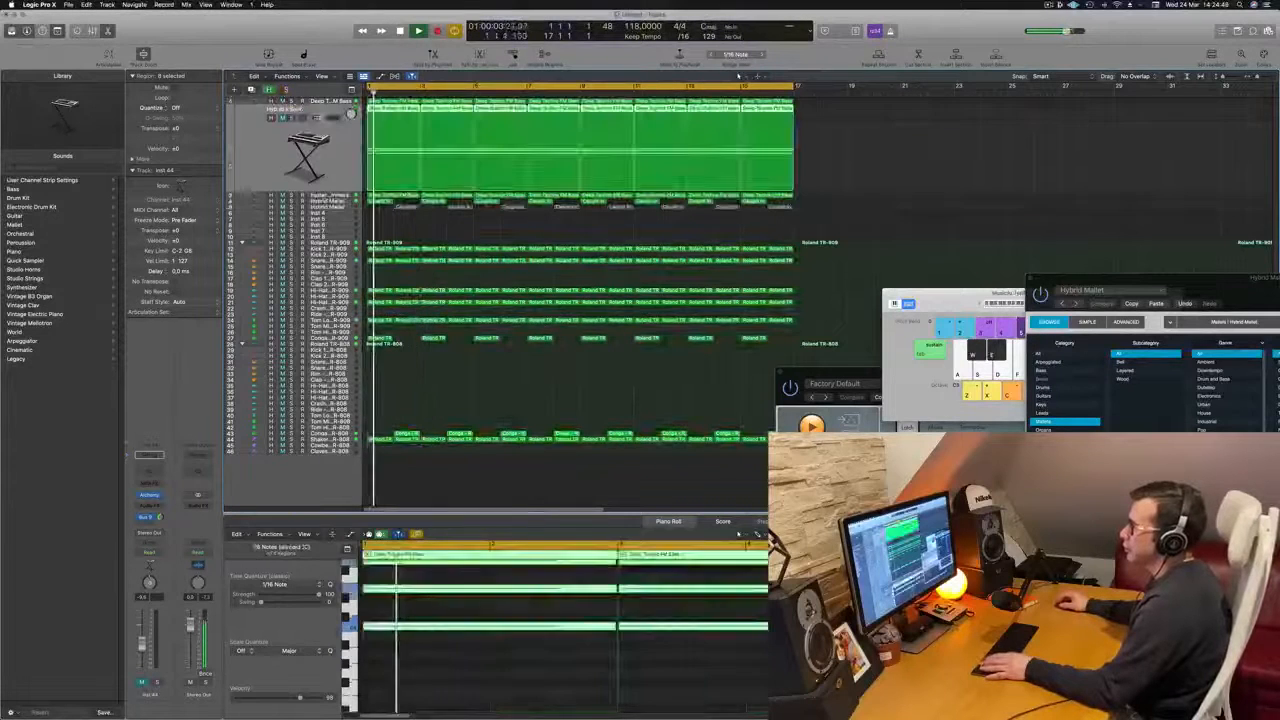
key("Return")
key("Delete")
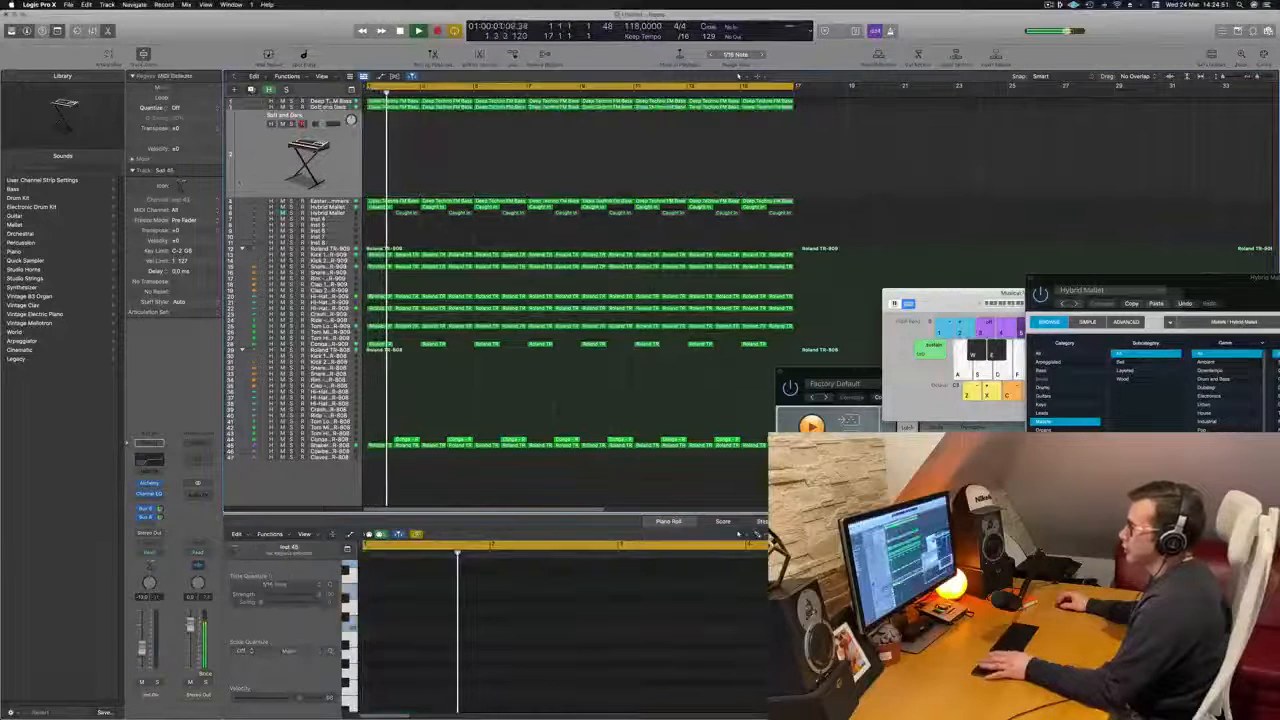
key("Return")
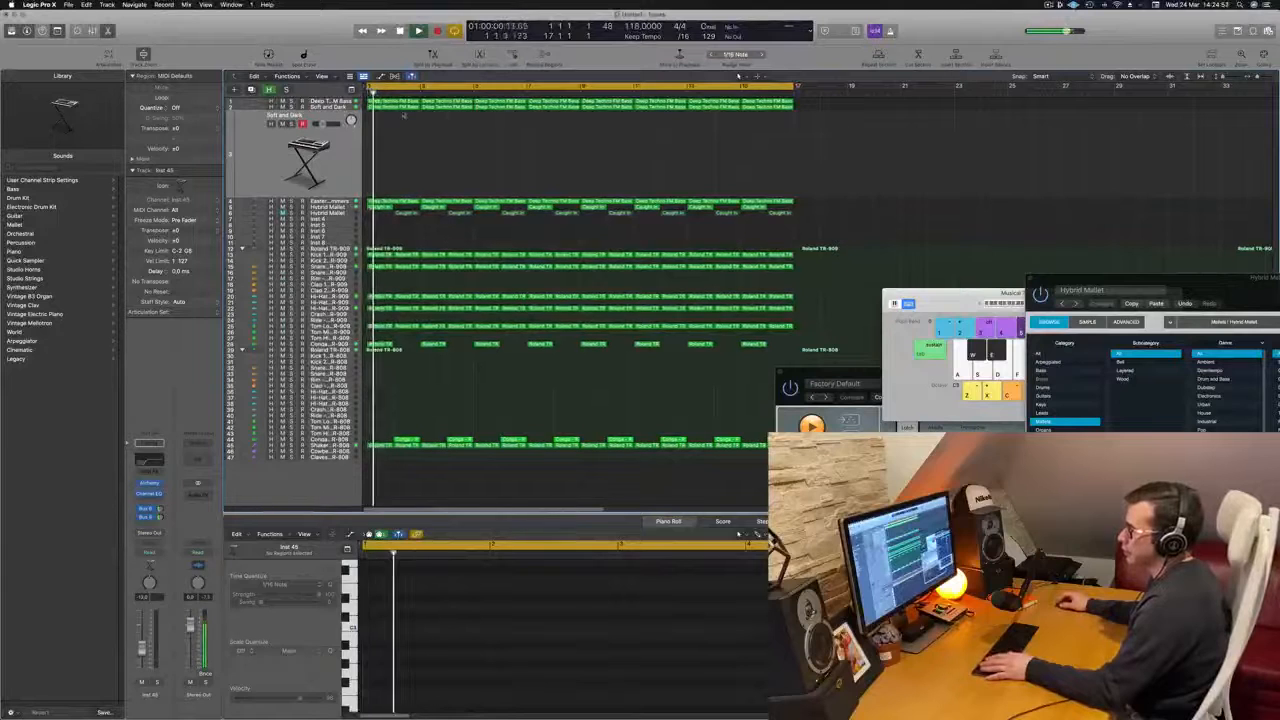
Copy the first Soft and Dark region onto the duplicate track and reduce it to one sustained note
left_click_drag(380, 106, 380, 142)
scroll(397, 652, "up", 3)
left_click_drag(411, 700, 476, 590)
key("Delete")
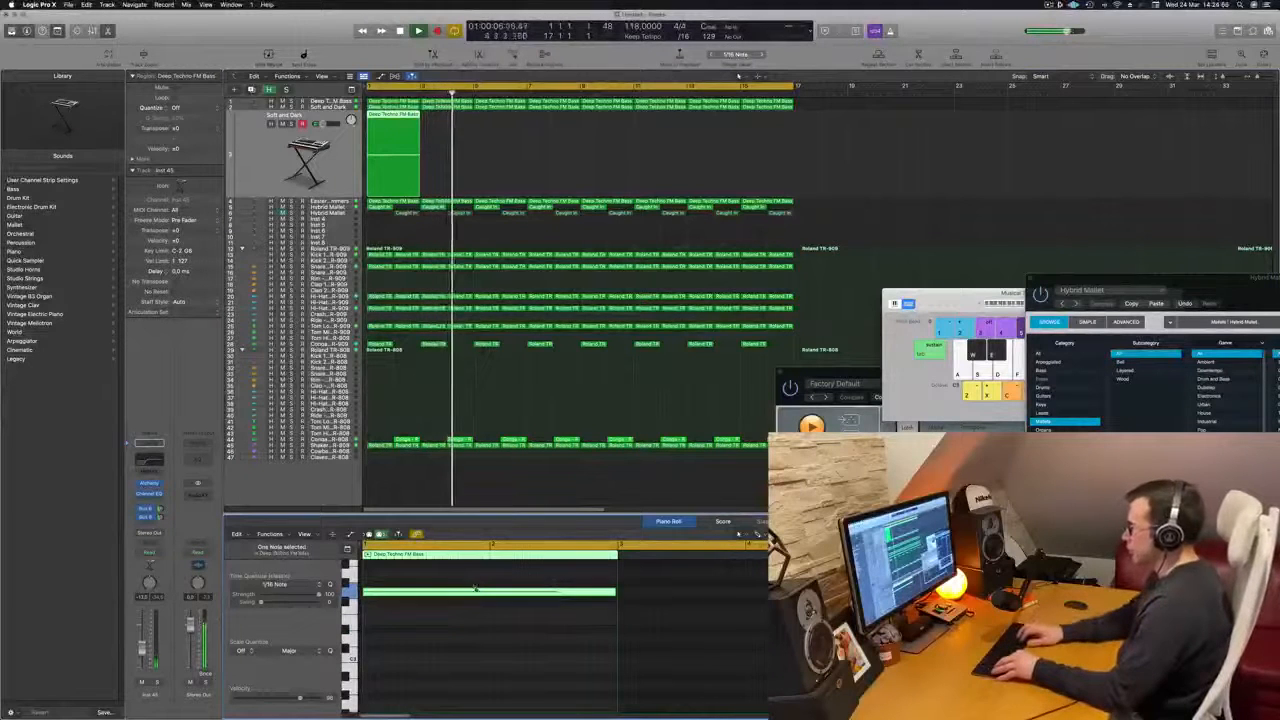
Transpose the remaining sustained note upward and replay the loop
key("Delete")
key("Return")
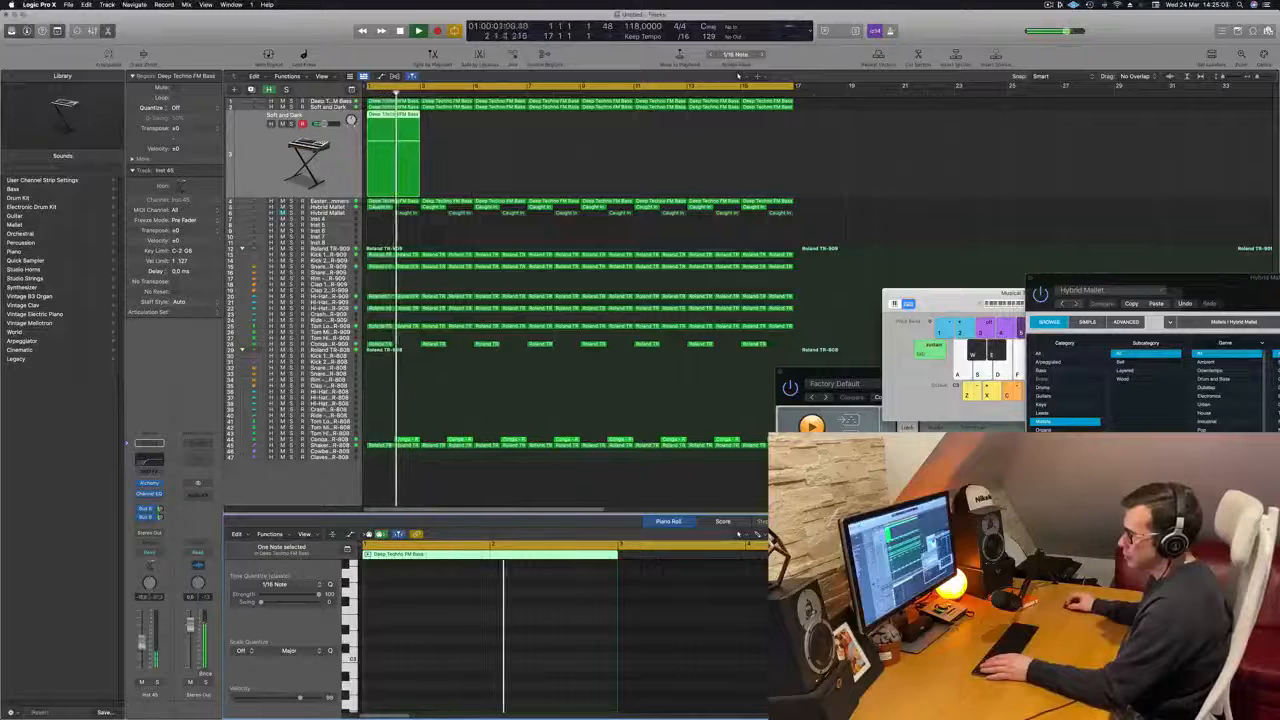
key("space")
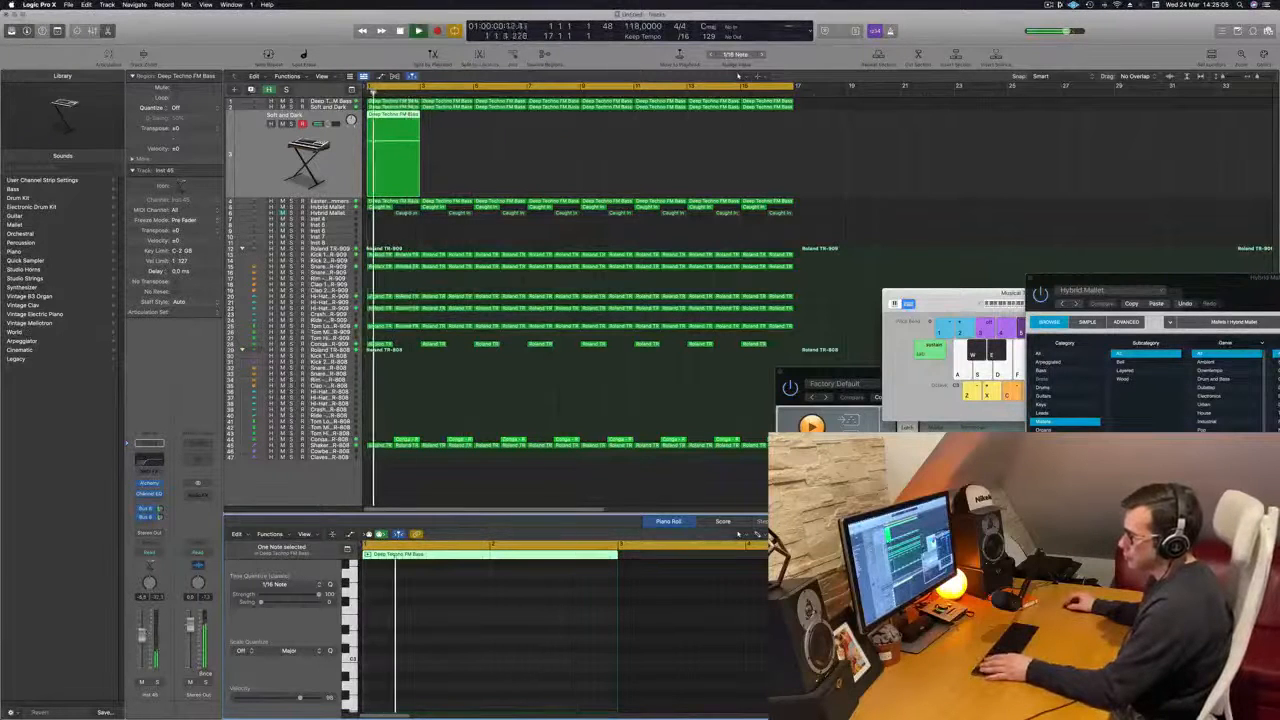
Copy the sustained-note region along the duplicate Soft and Dark track to fill all sixteen bars and replay the loop
key("Return")
left_click_drag(404, 122, 517, 131)
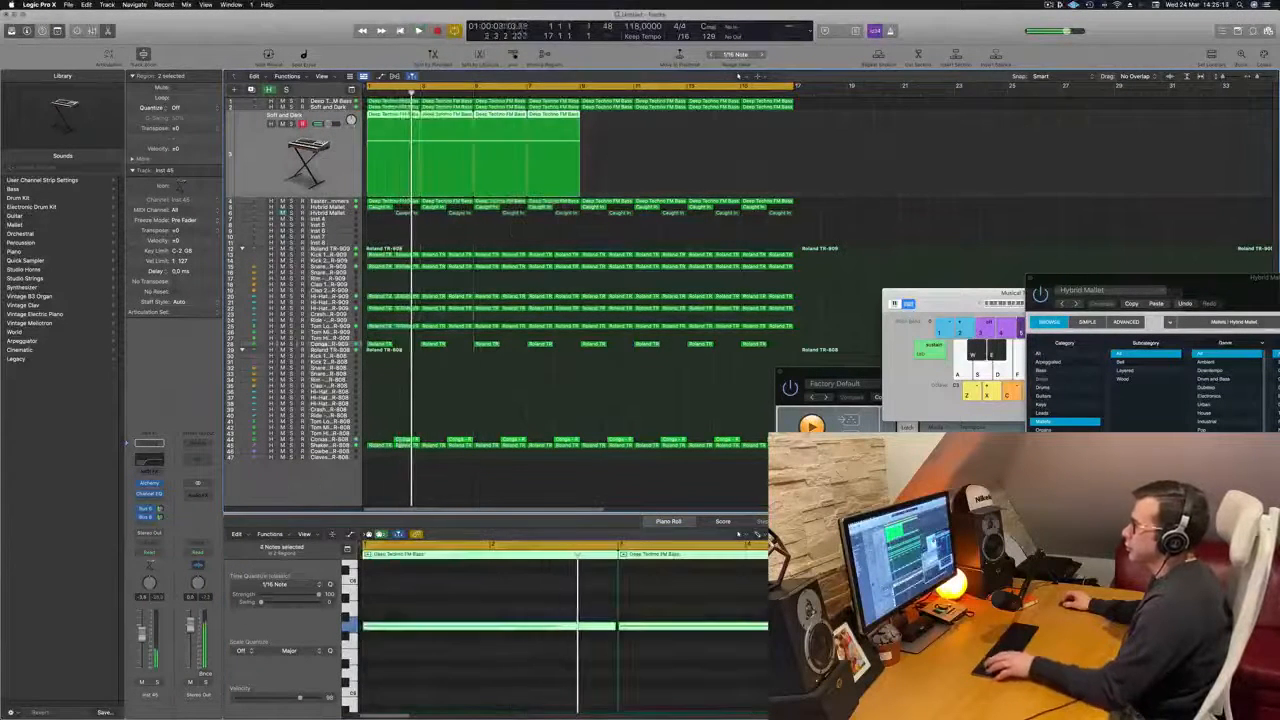
left_click_drag(403, 121, 611, 125)
key("space")
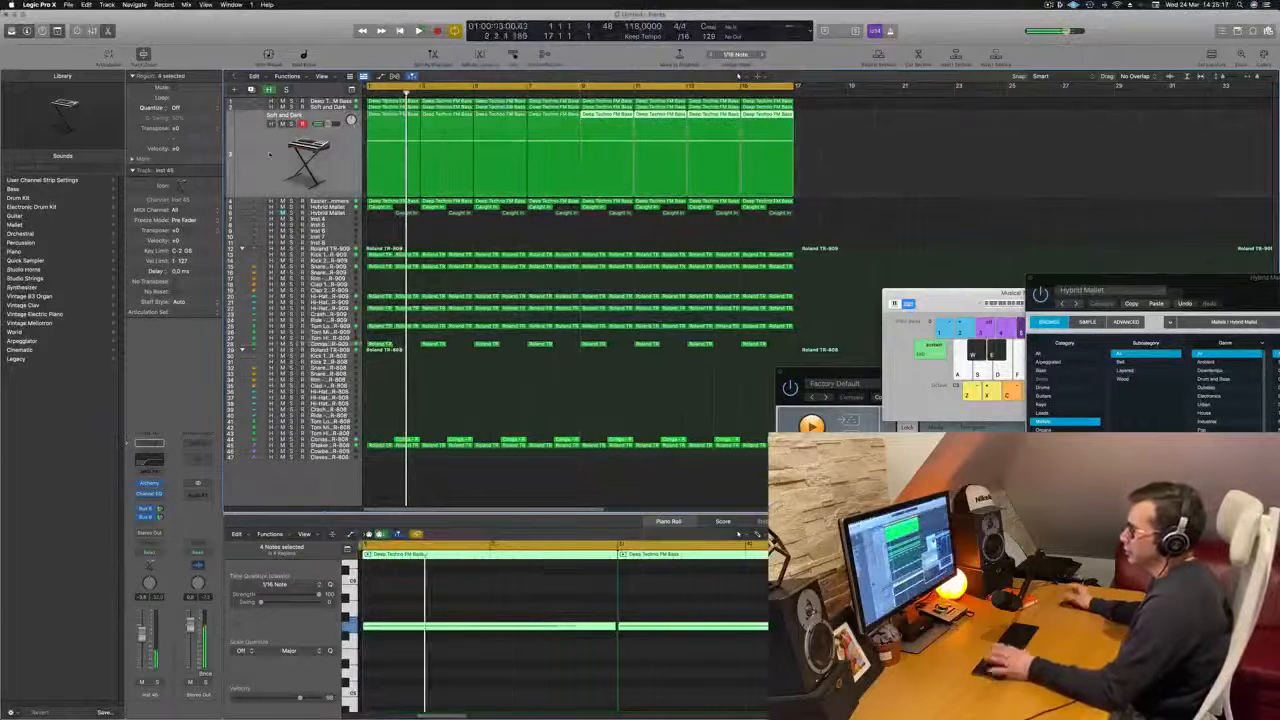
key("space")
Select all regions, color them by track color, name them by track name, and clear the selection
key("super+a")
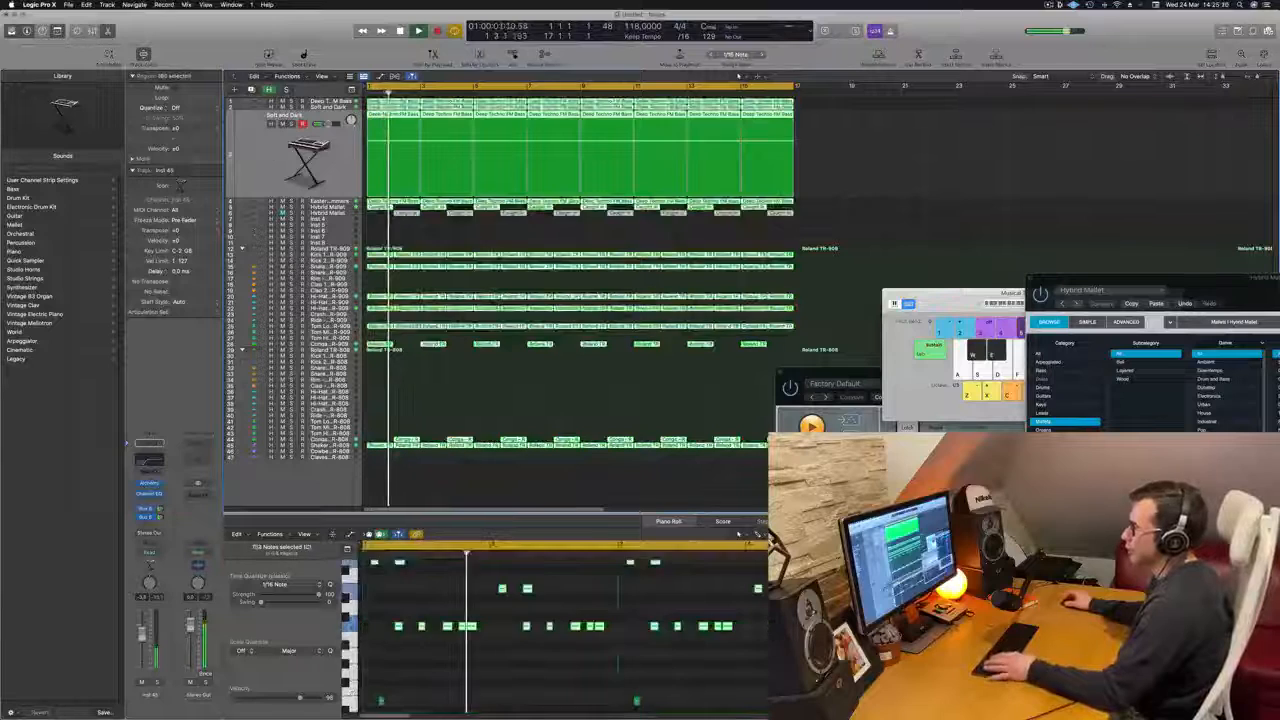
right_click(404, 115)
left_click(430, 127)
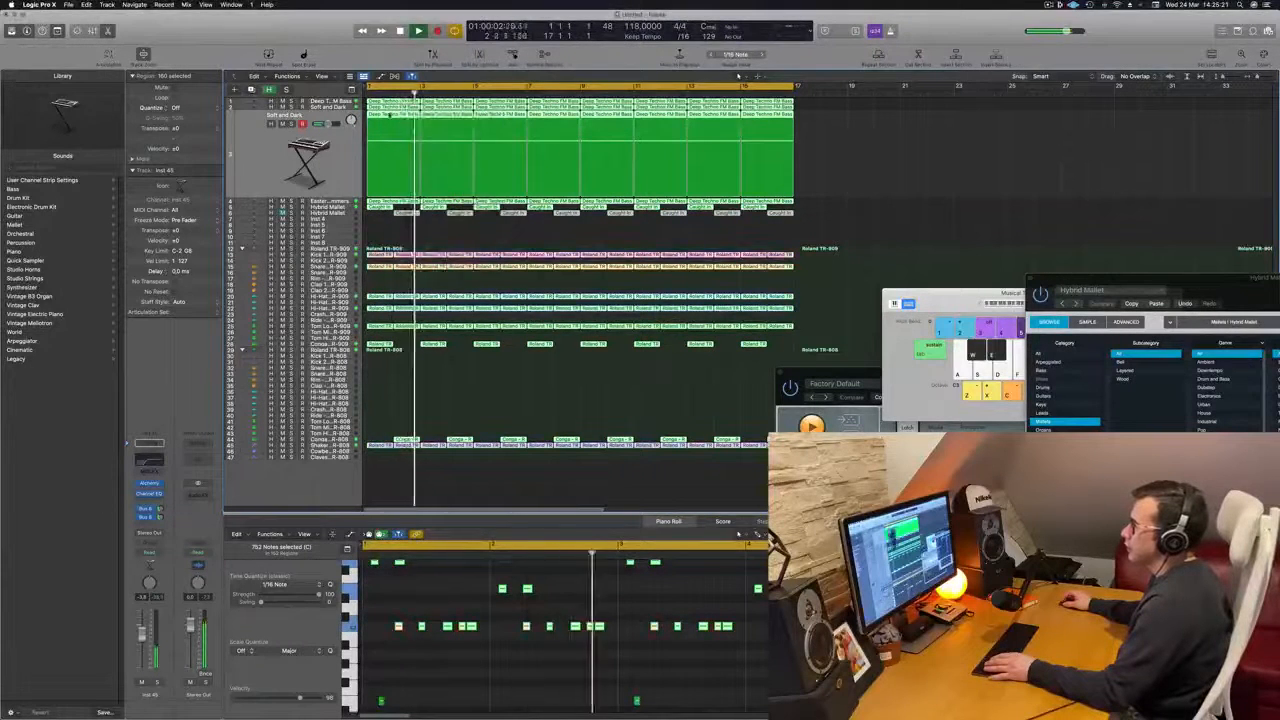
right_click(391, 114)
left_click(430, 123)
left_click(497, 229)
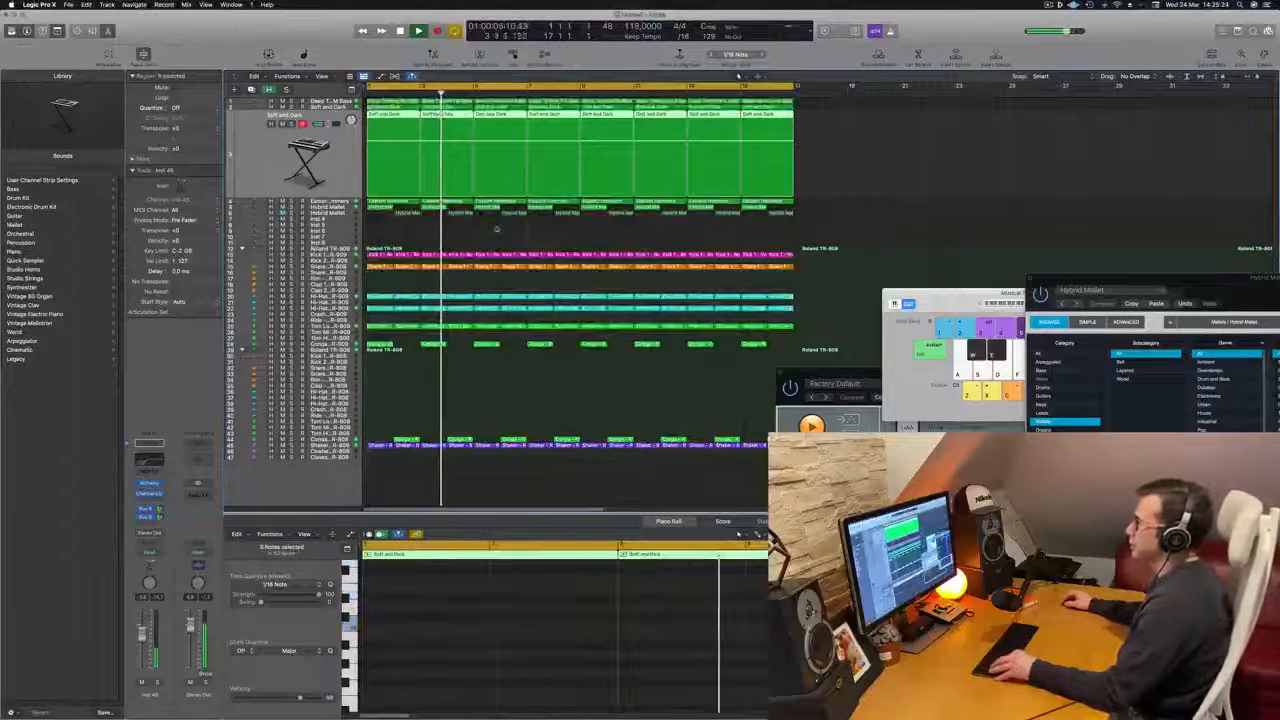
left_click(949, 224)
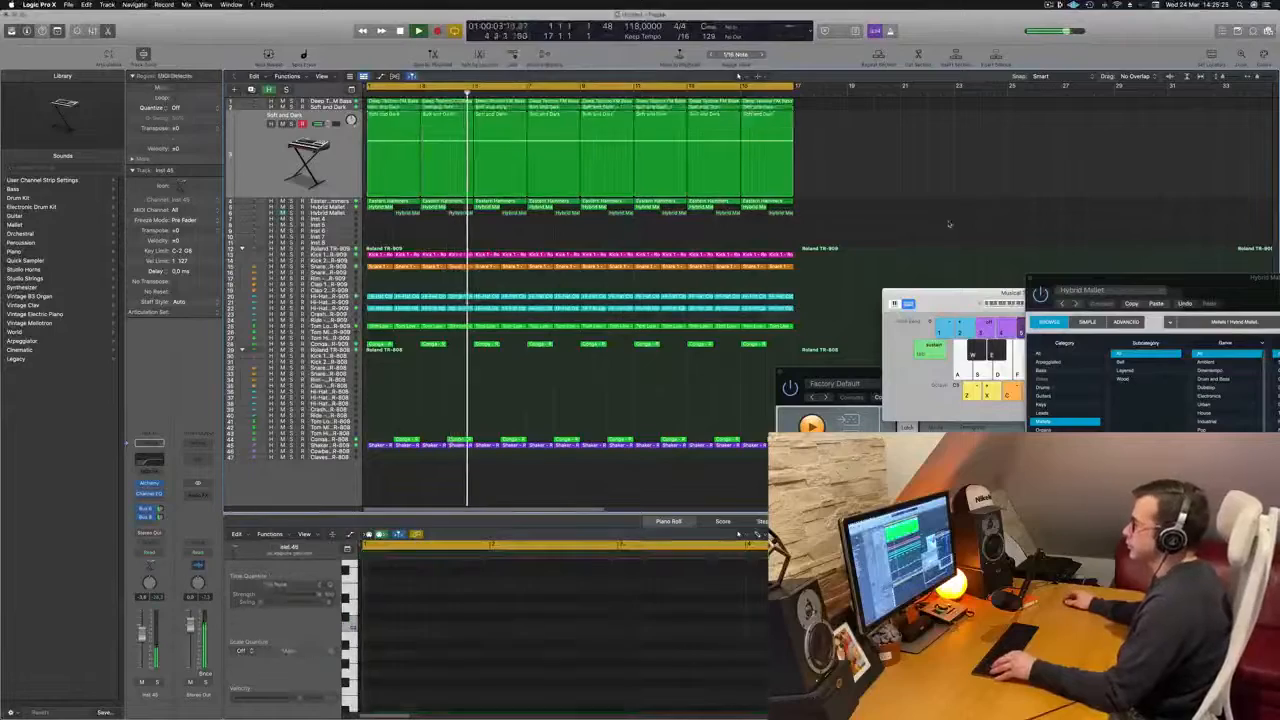